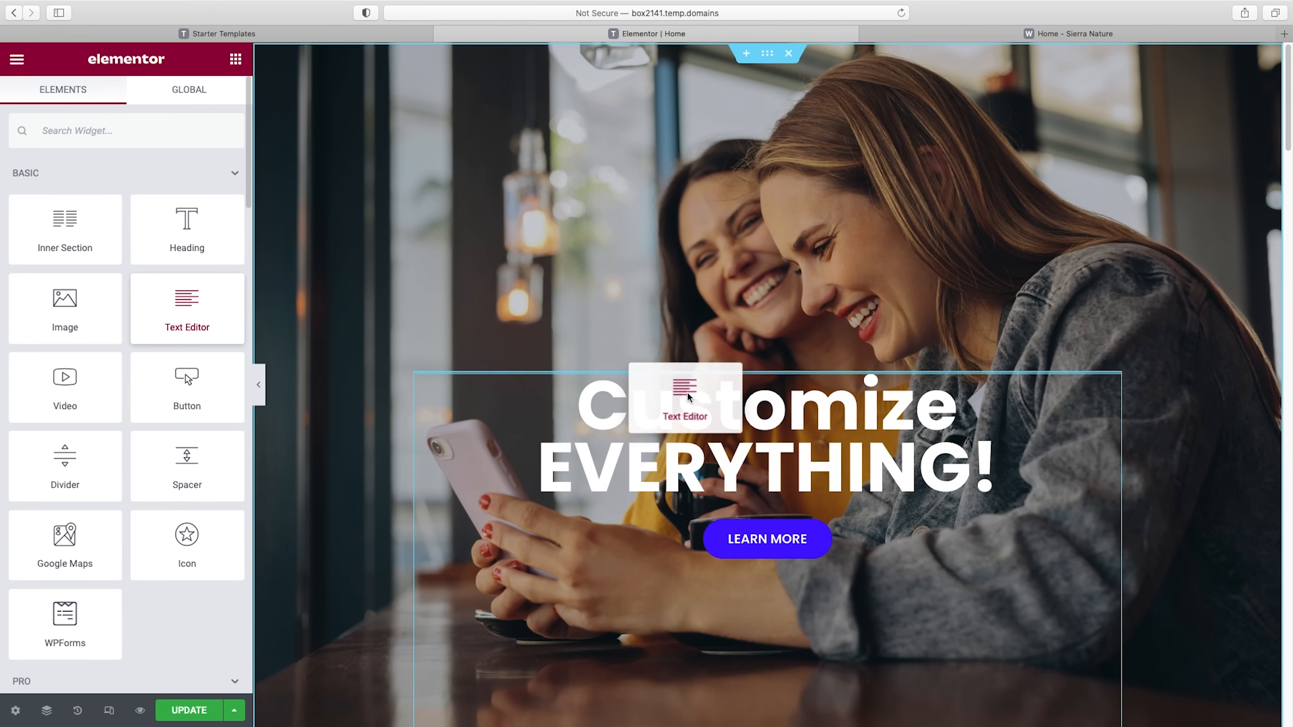
drag(759, 392, 795, 499)
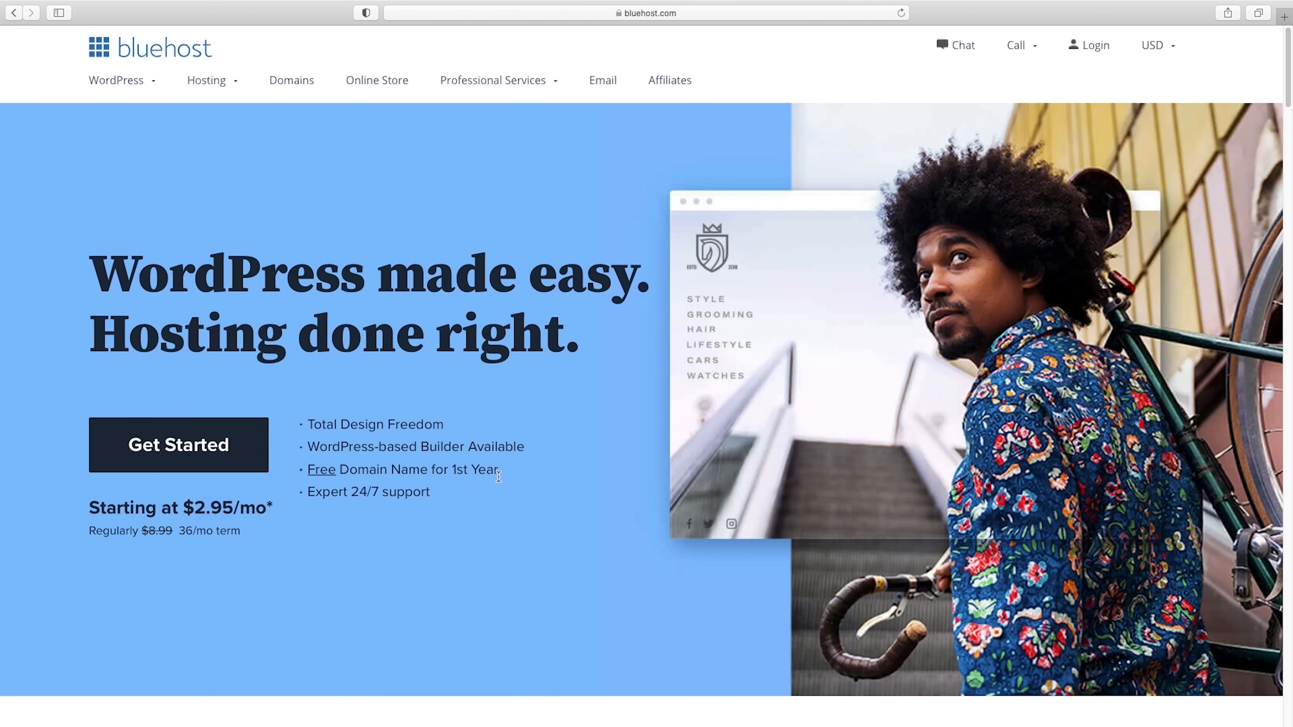
Start a hosting sign-up and select the Basic plan at $2.95/mo.
click(181, 452)
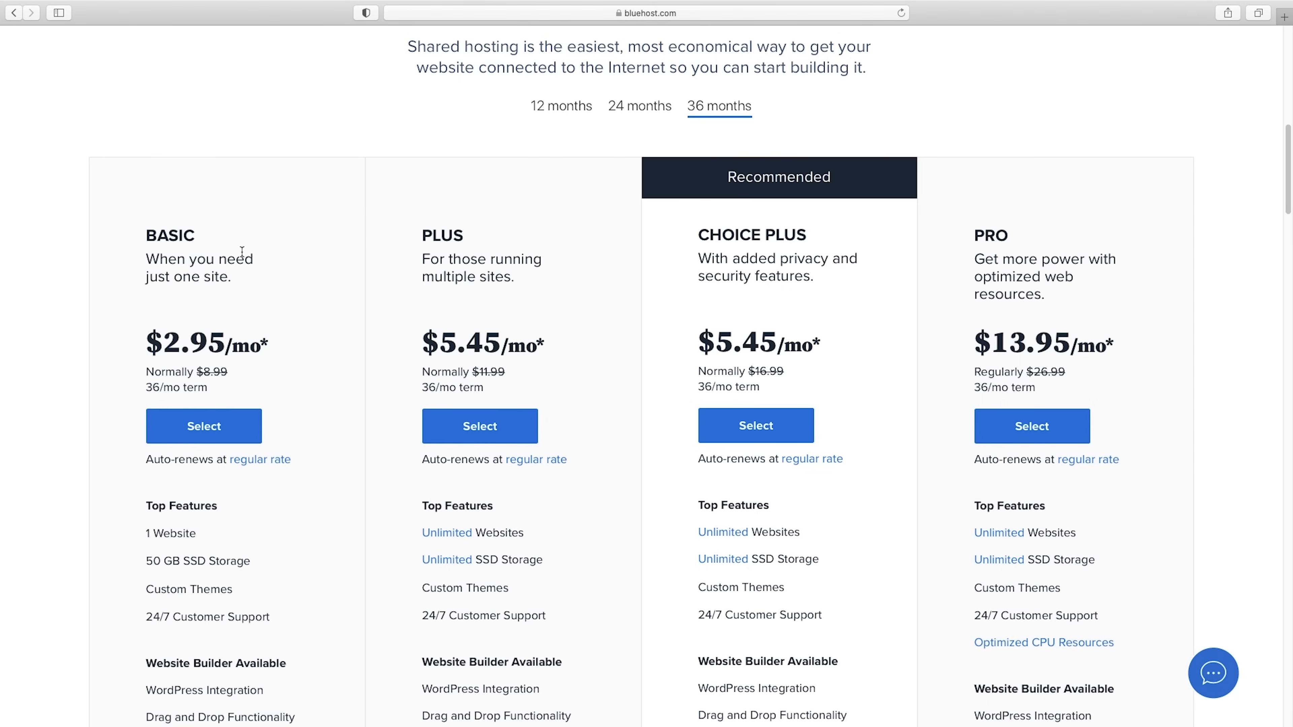
click(203, 430)
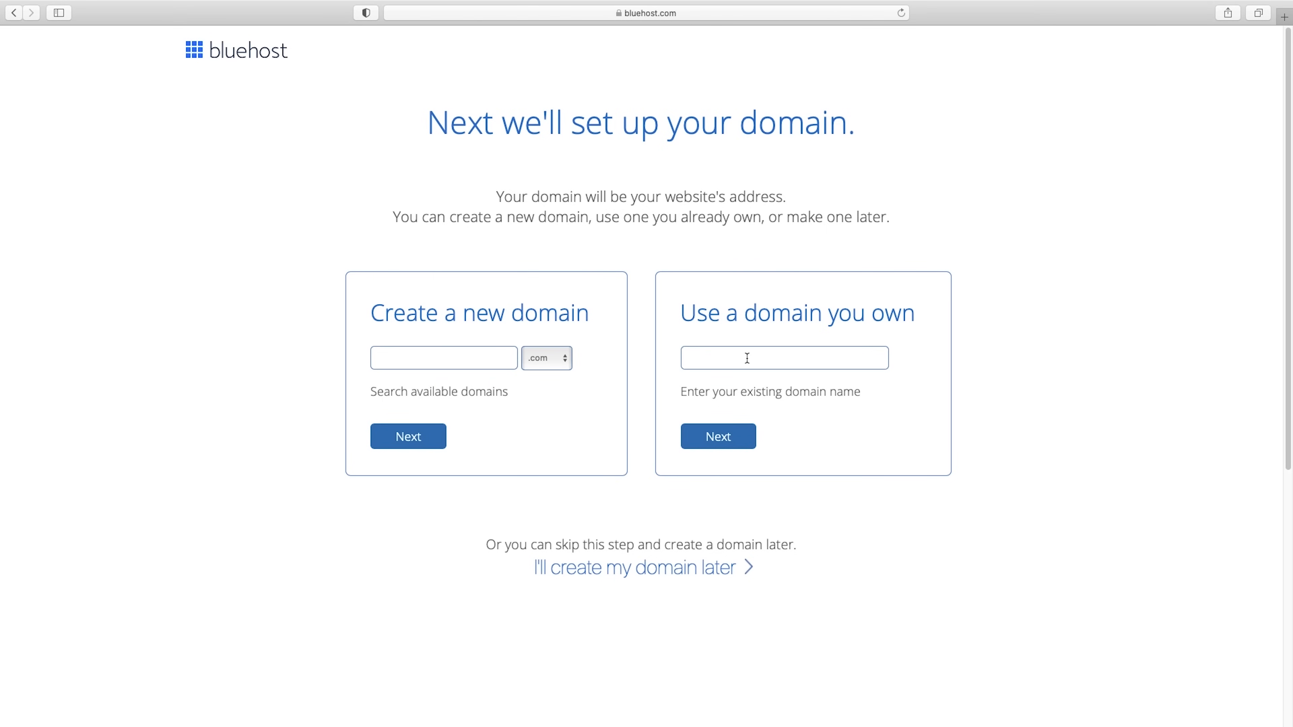
Create the new domain yourmostprofitablewebsite.com for the hosting account.
click(733, 434)
click(429, 359)
text(yourmostprofitablewebsite)
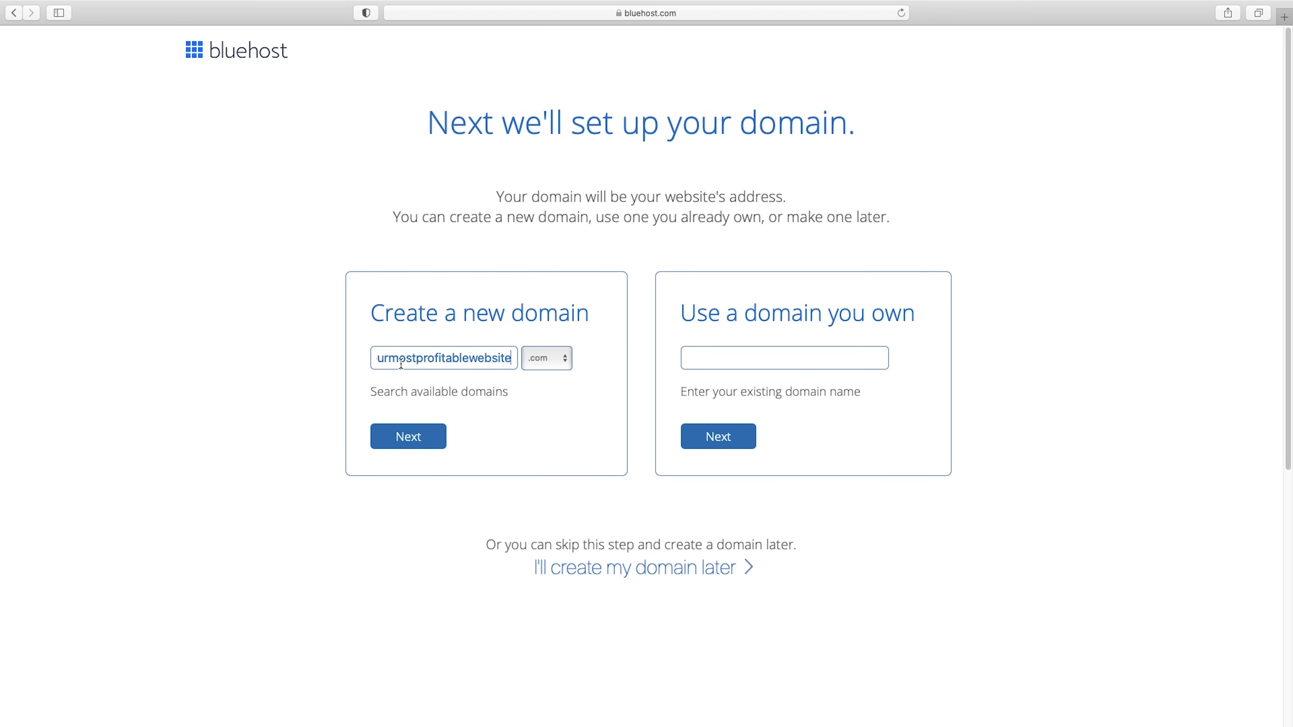
click(414, 442)
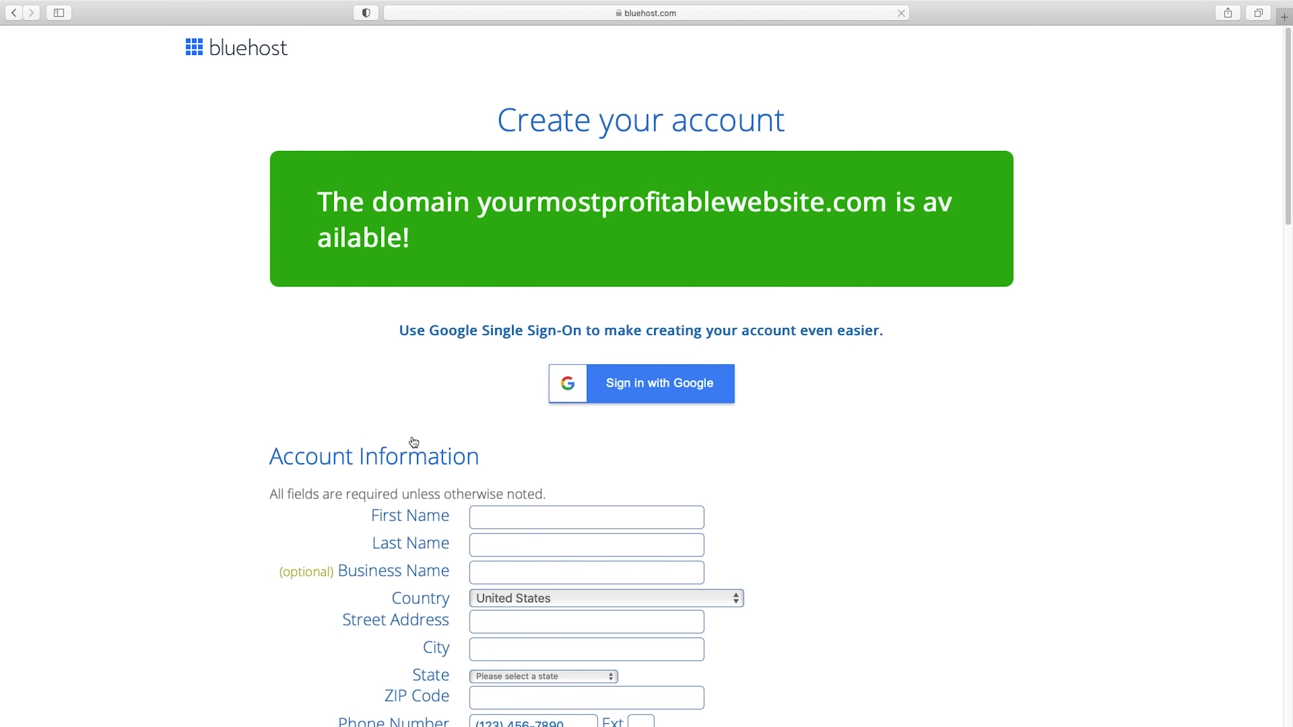
Review the account information form and the Basic plan's term options, keeping the 36-month price.
scroll(414, 442, down, 2)
scroll(416, 440, down, 1)
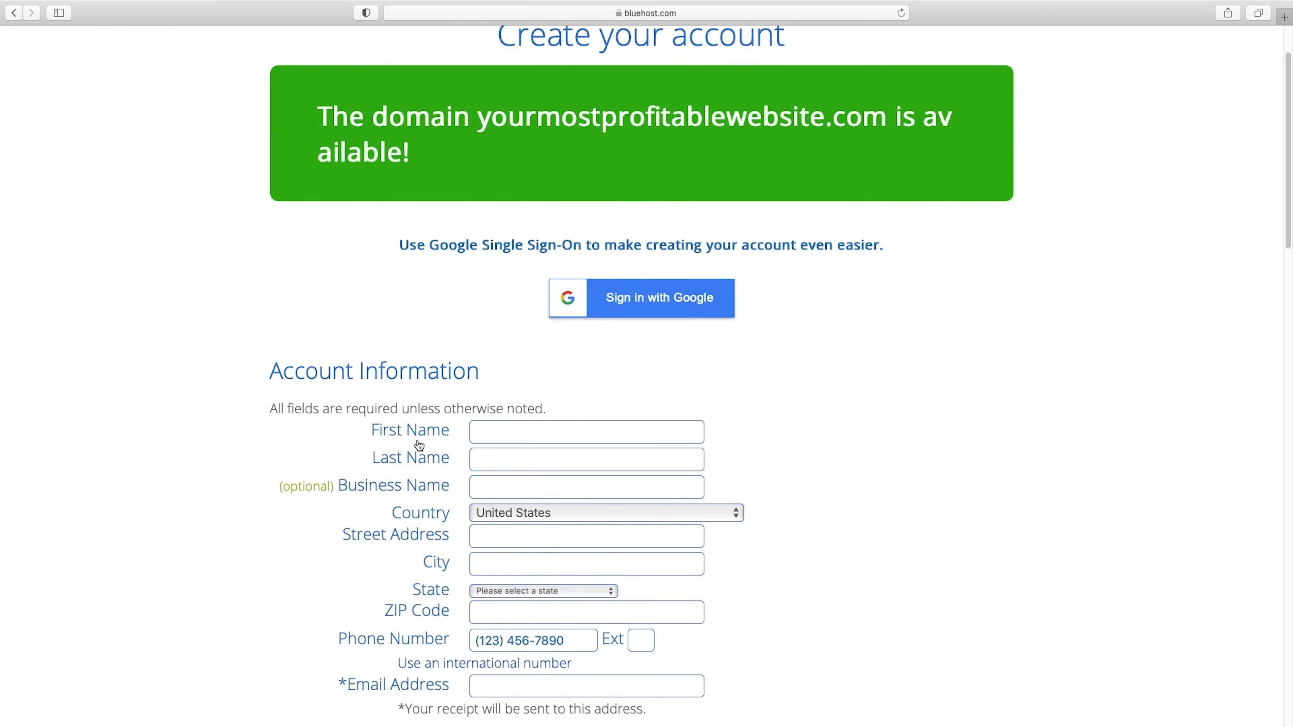
scroll(580, 439, down, 5)
scroll(582, 443, down, 2)
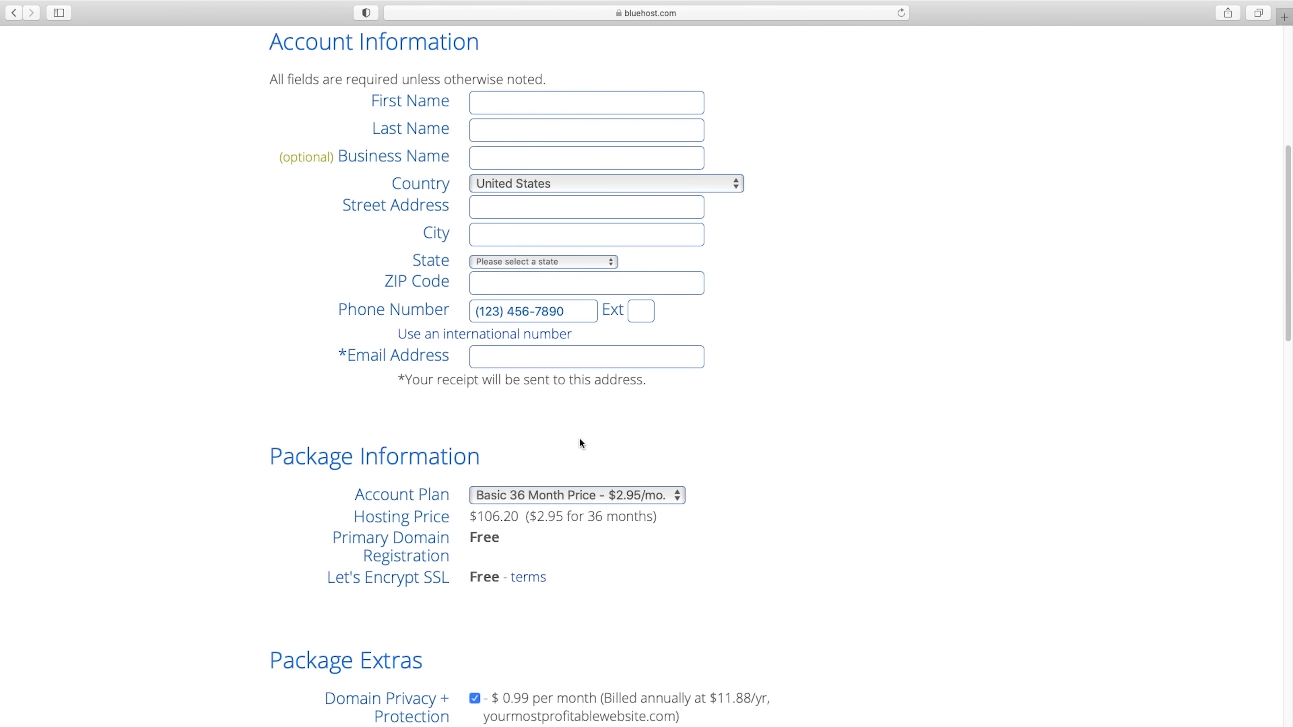
scroll(713, 452, down, 3)
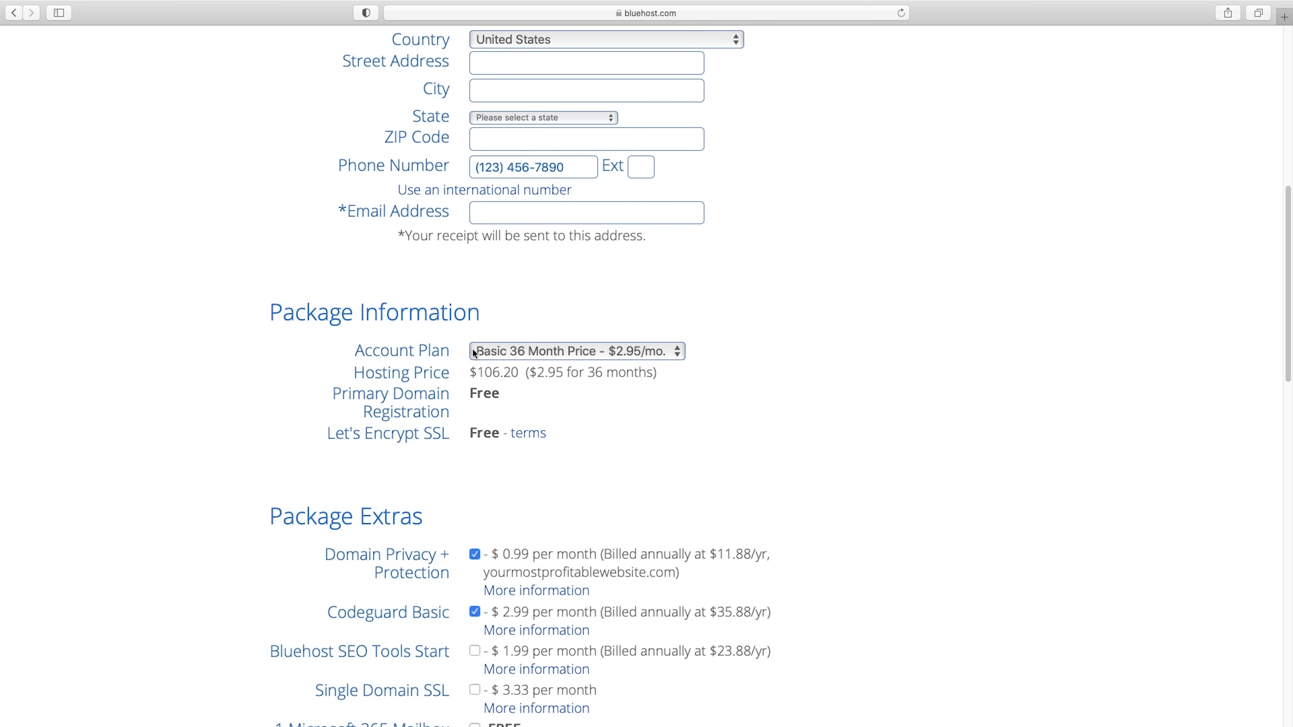
click(678, 354)
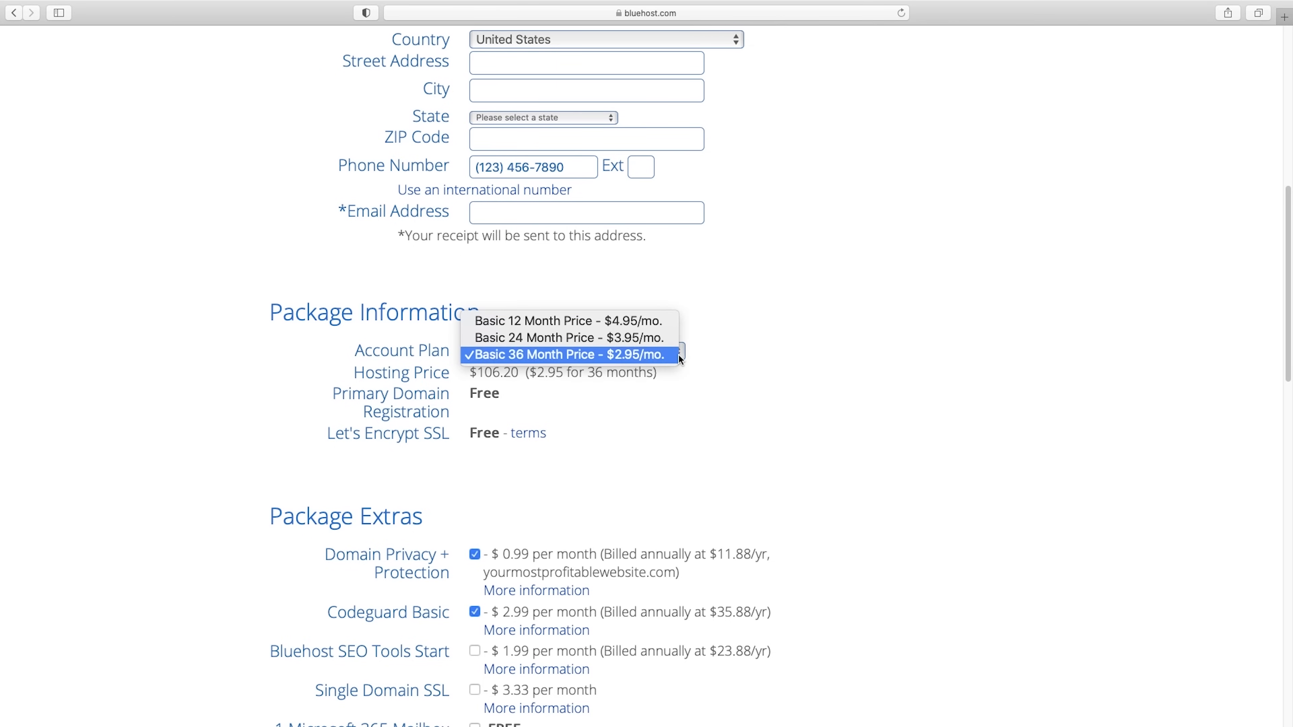
click(795, 367)
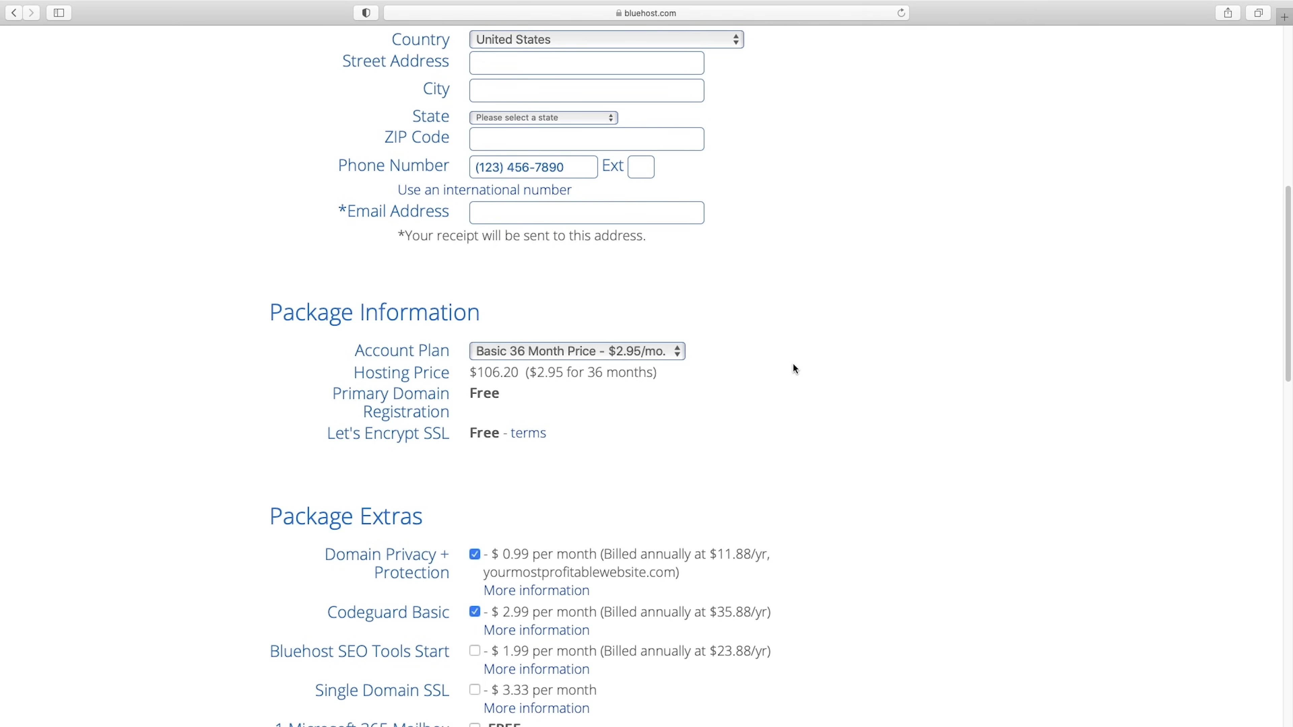
Remove the SiteLock Security, Codeguard Basic and Domain Privacy + Protection extras, confirming that privacy is turned off.
scroll(786, 364, down, 5)
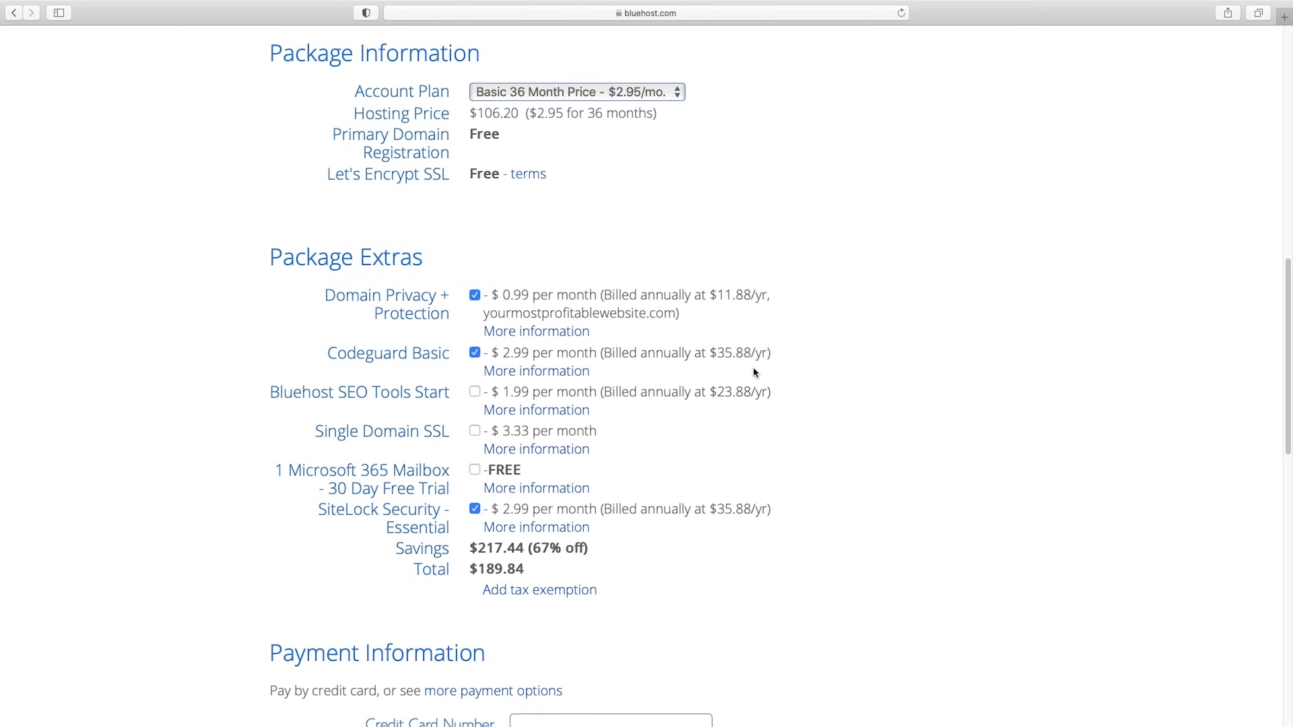
click(475, 509)
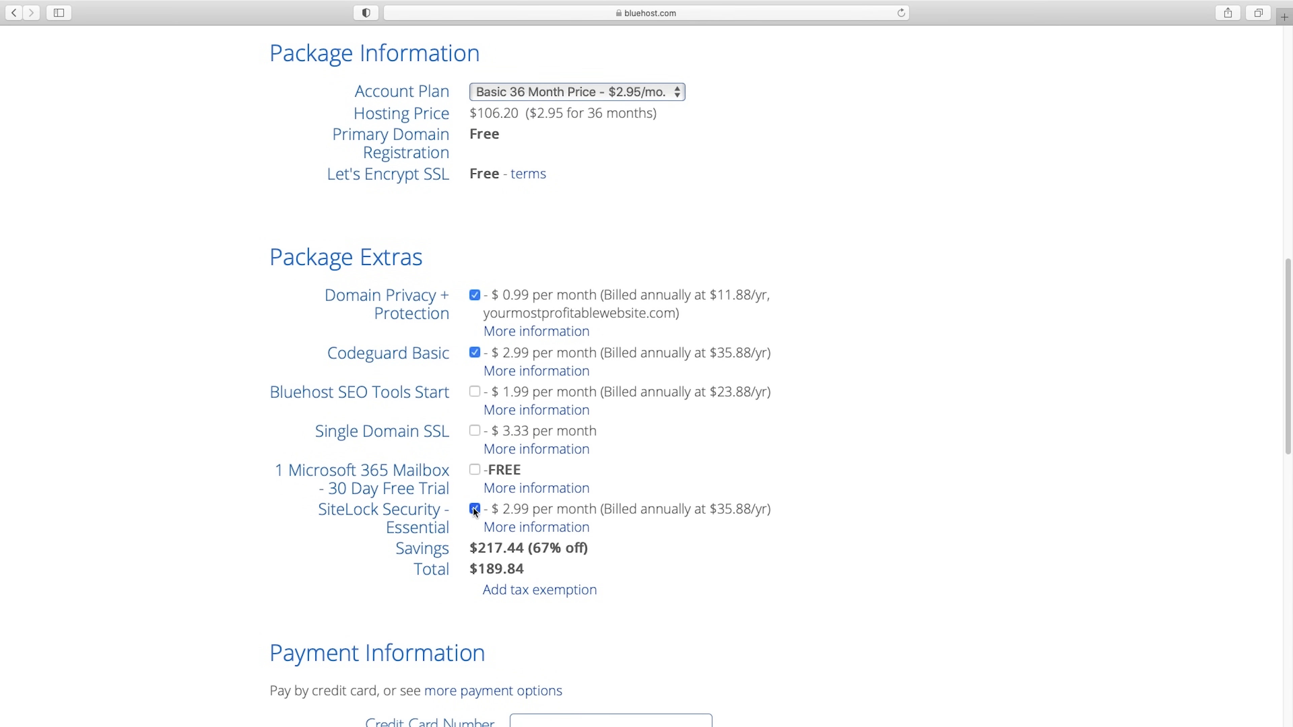
click(475, 354)
click(476, 295)
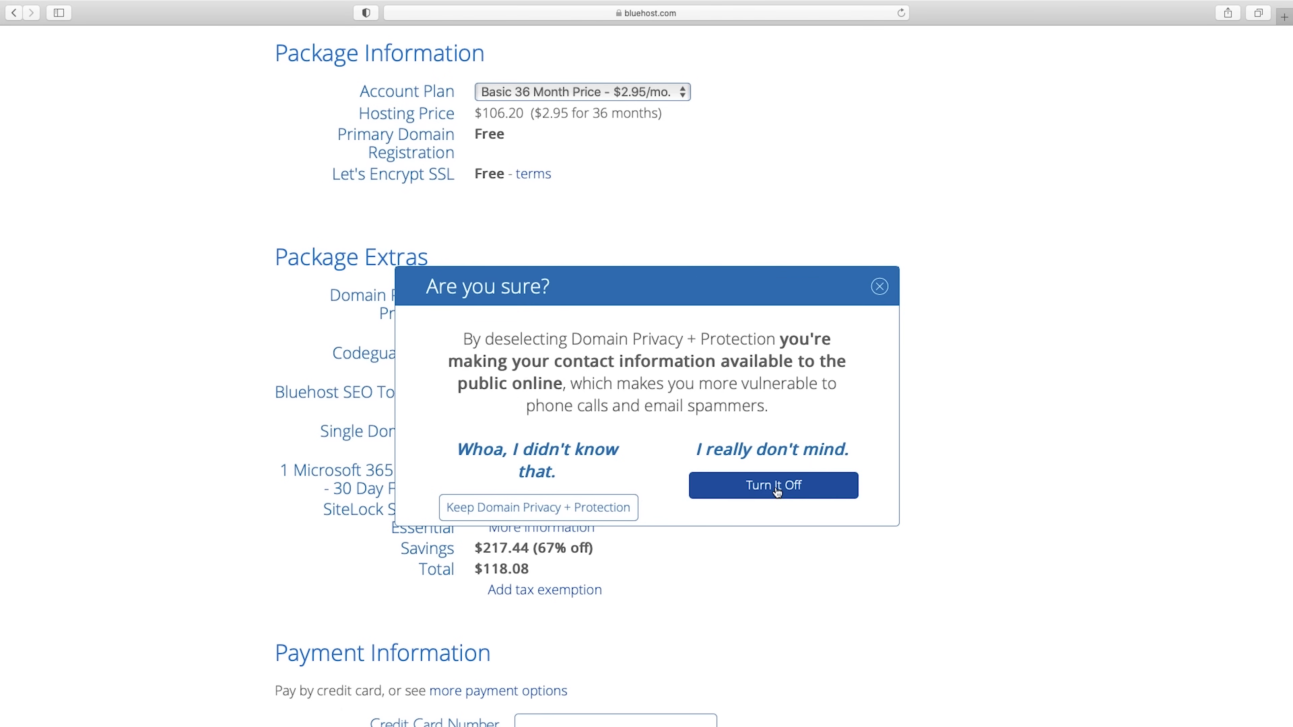
click(835, 488)
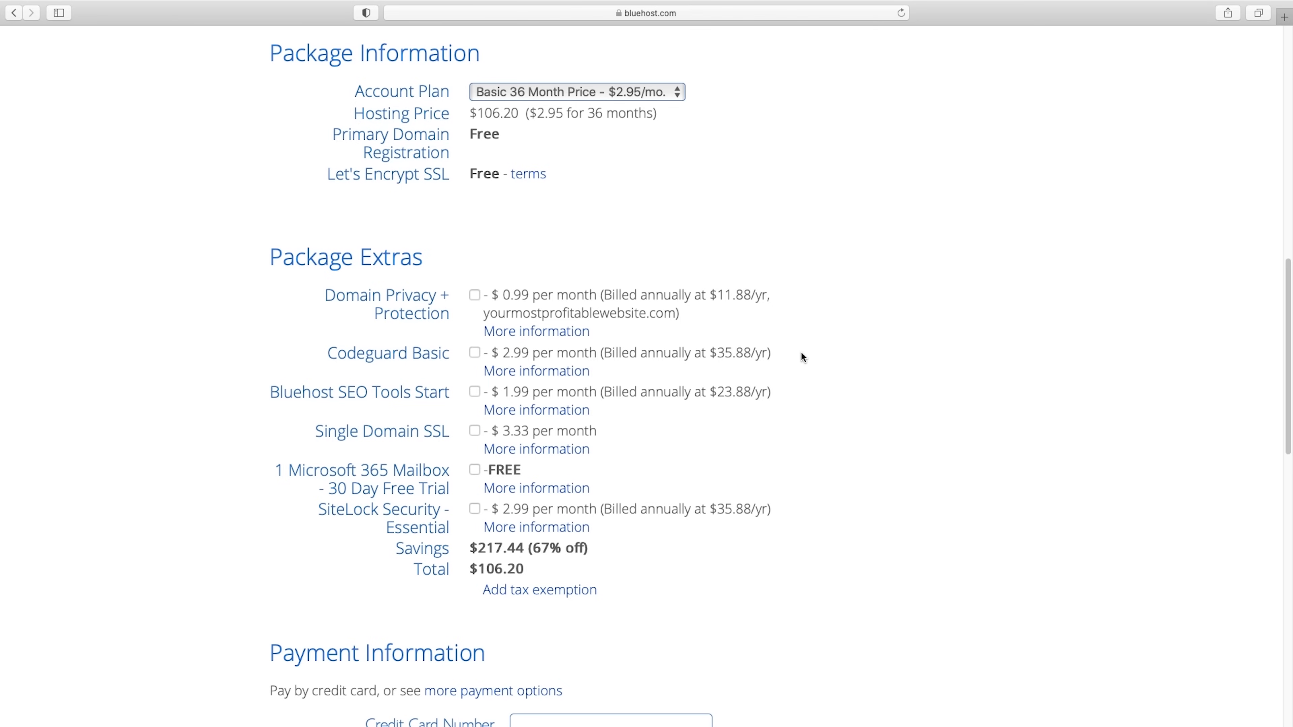
scroll(802, 355, down, 5)
scroll(802, 355, down, 5)
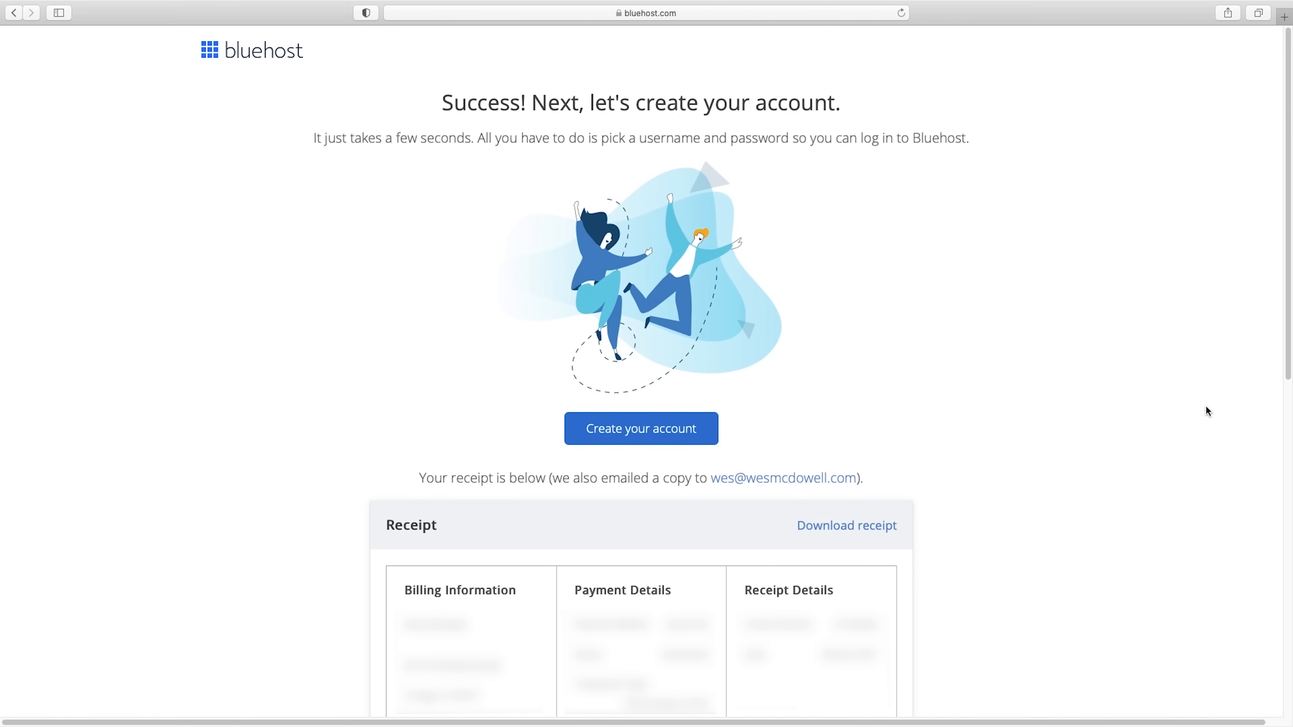
Start creating the account login and accept the suggested strong password for both password fields.
click(648, 434)
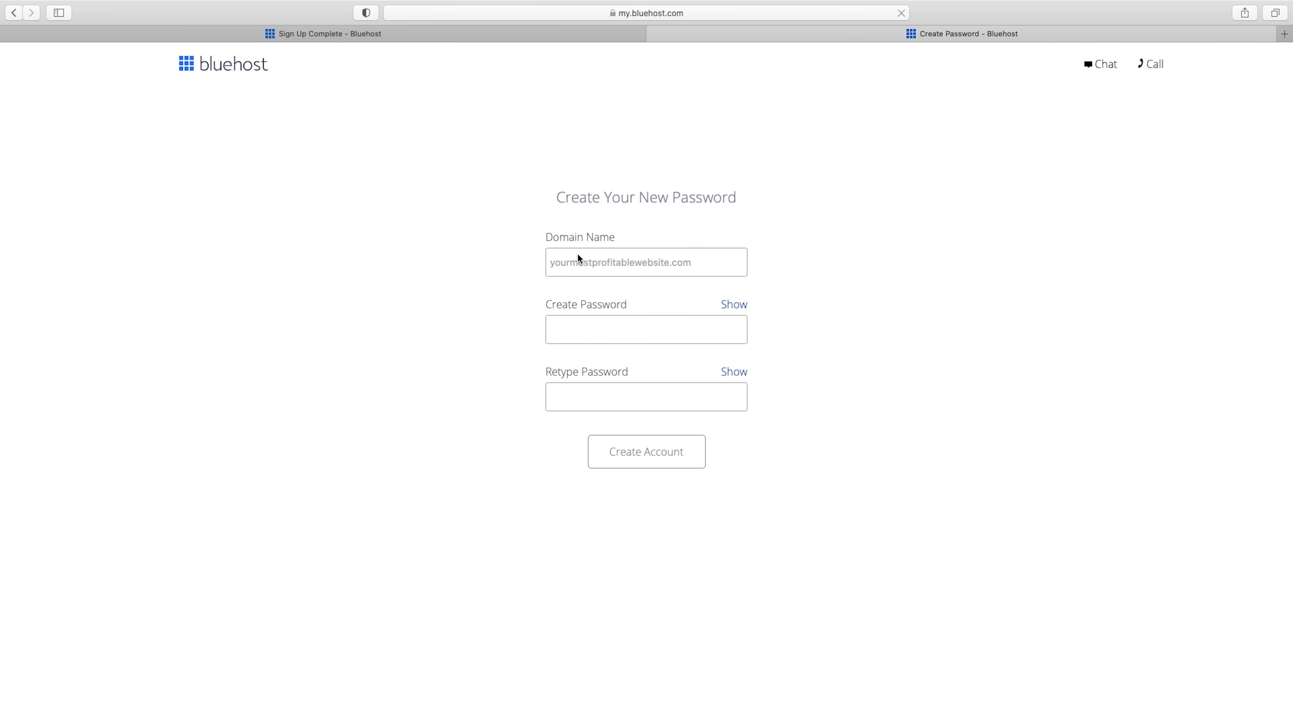
click(600, 330)
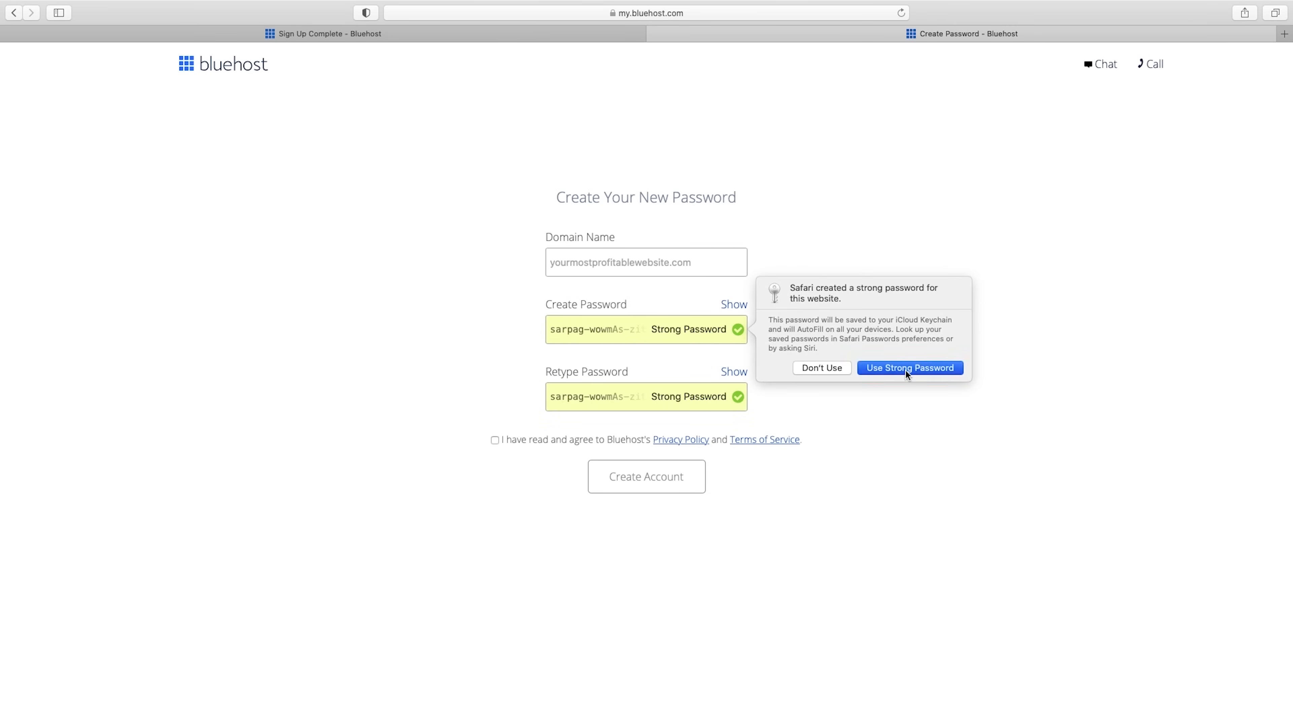
click(905, 372)
click(889, 400)
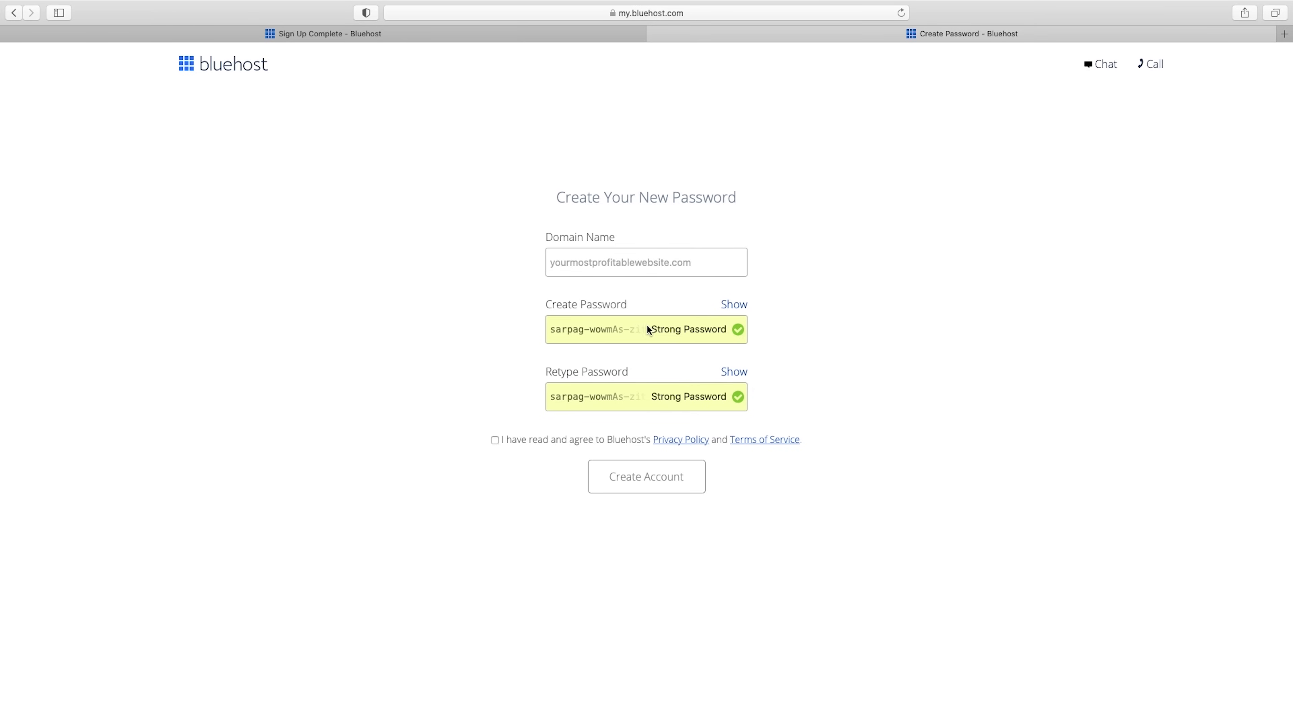
Reveal the generated account password and copy it.
click(606, 332)
click(735, 305)
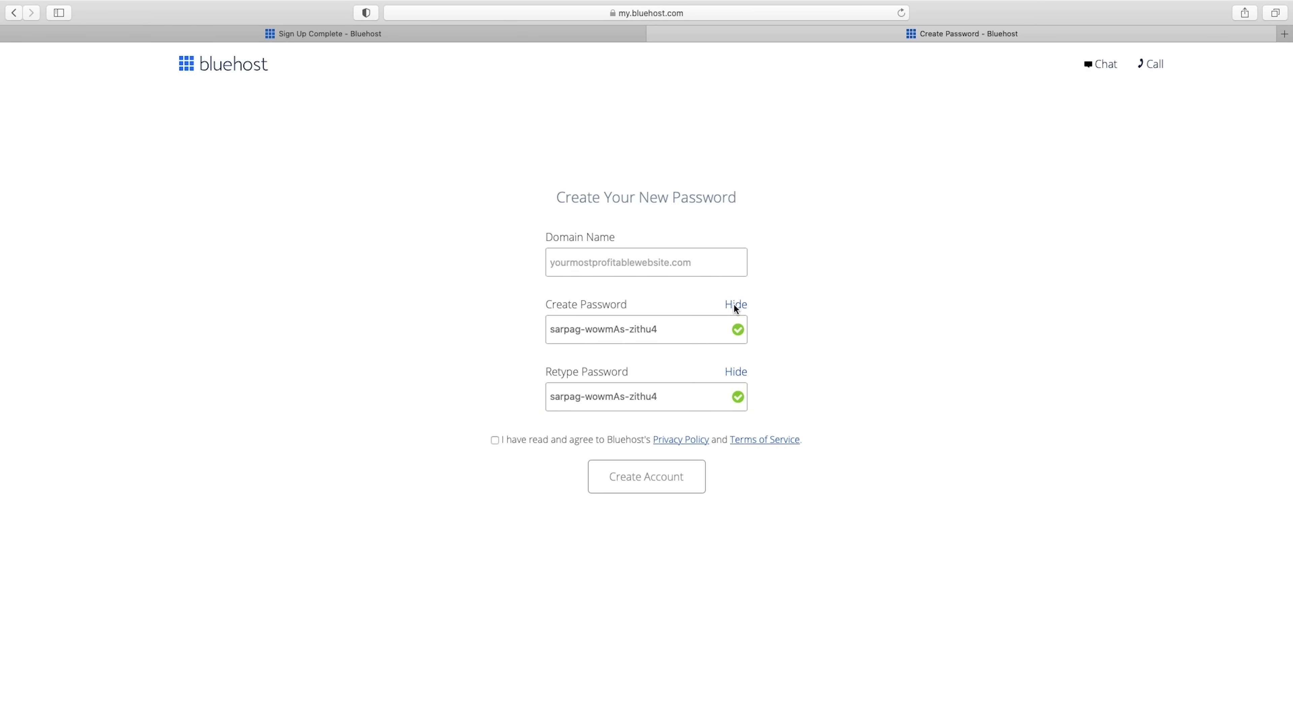
triple_click(644, 329)
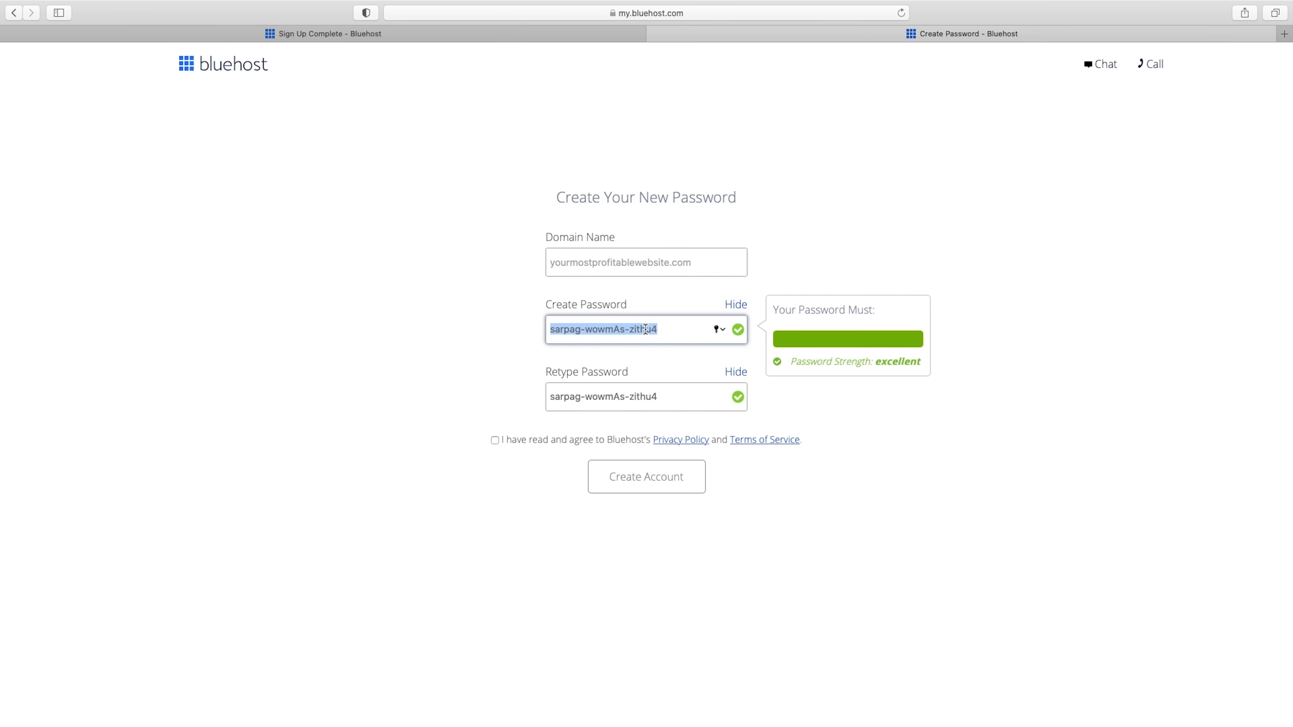
click(925, 492)
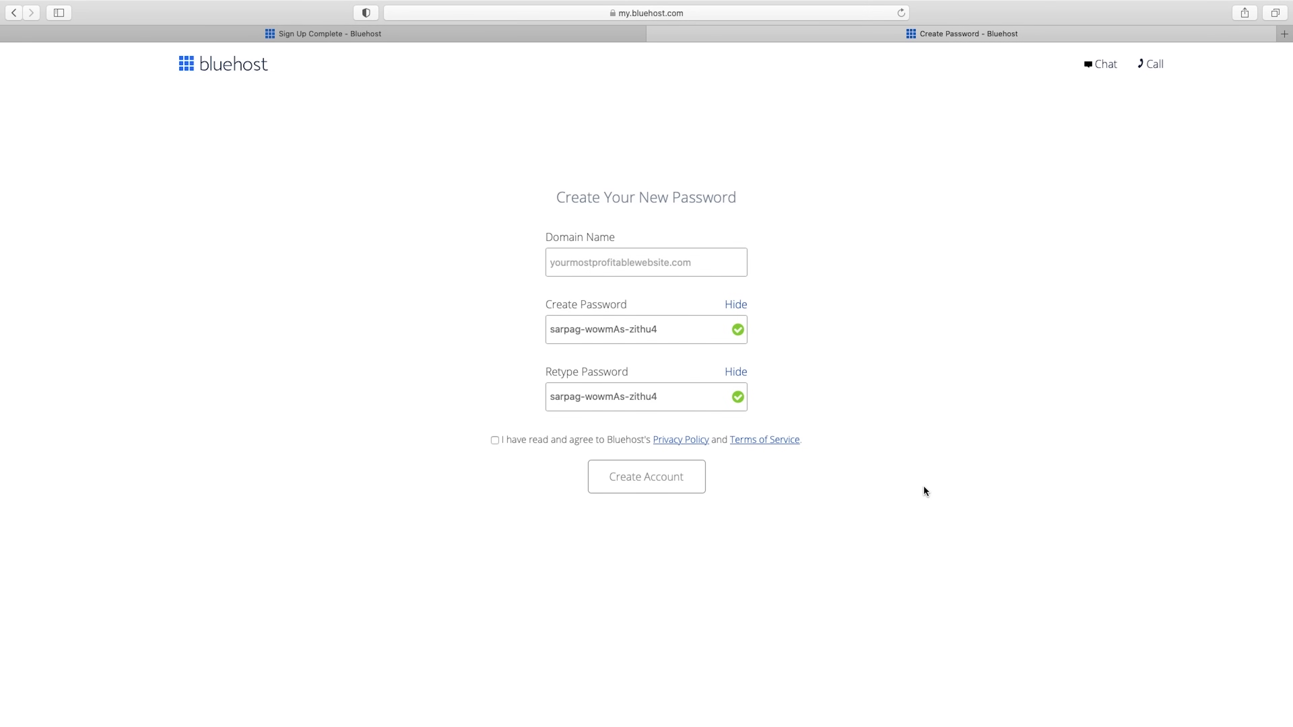
Agree to the Privacy Policy and Terms of Service and create the account.
click(495, 441)
click(650, 480)
Log in to the hosting account with the account password and save that password in iCloud Keychain.
click(653, 255)
key(super+v)
click(646, 493)
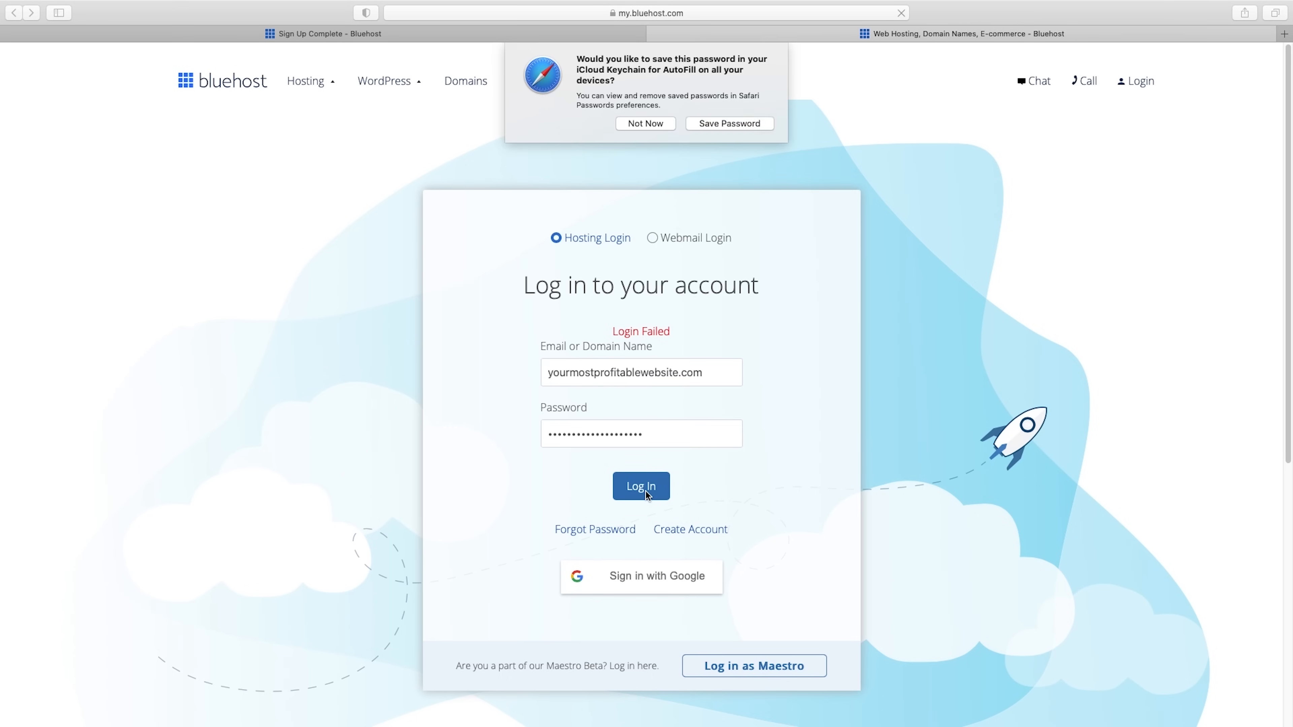
click(723, 123)
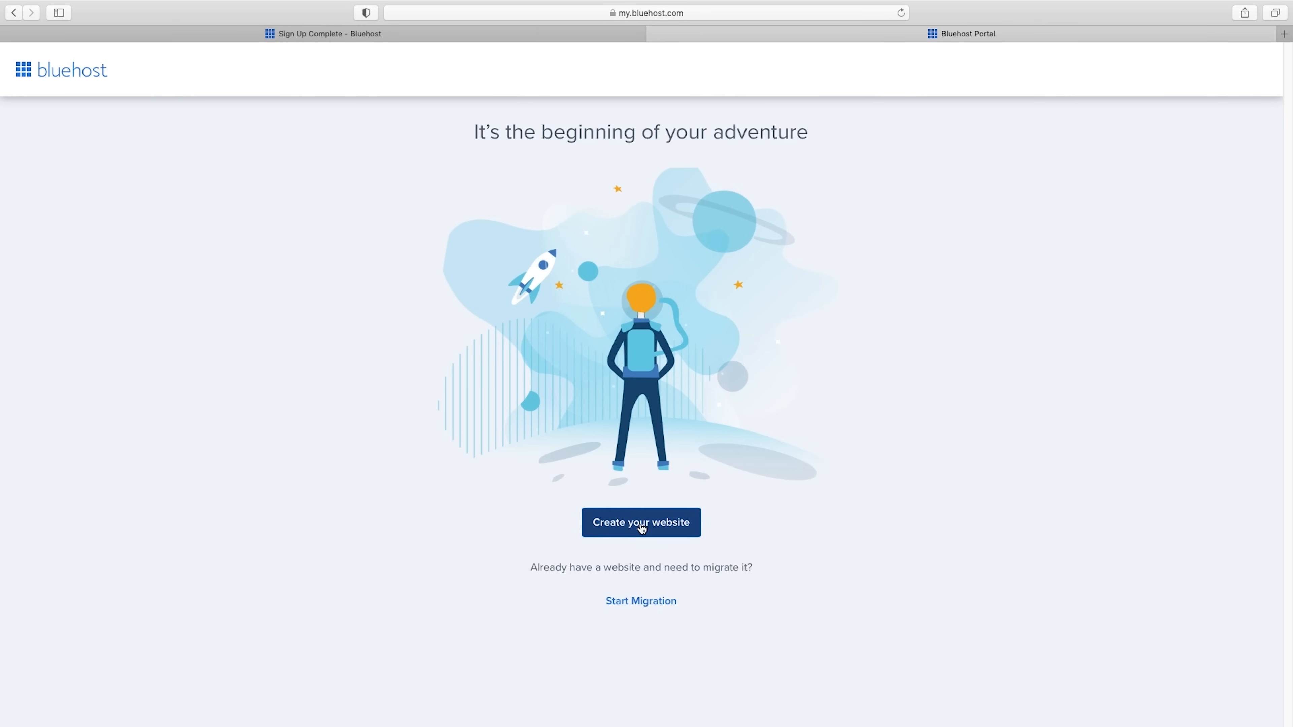
Skip the questions about help level and site kind, and choose WordPress with limitless customization for building the site.
click(639, 526)
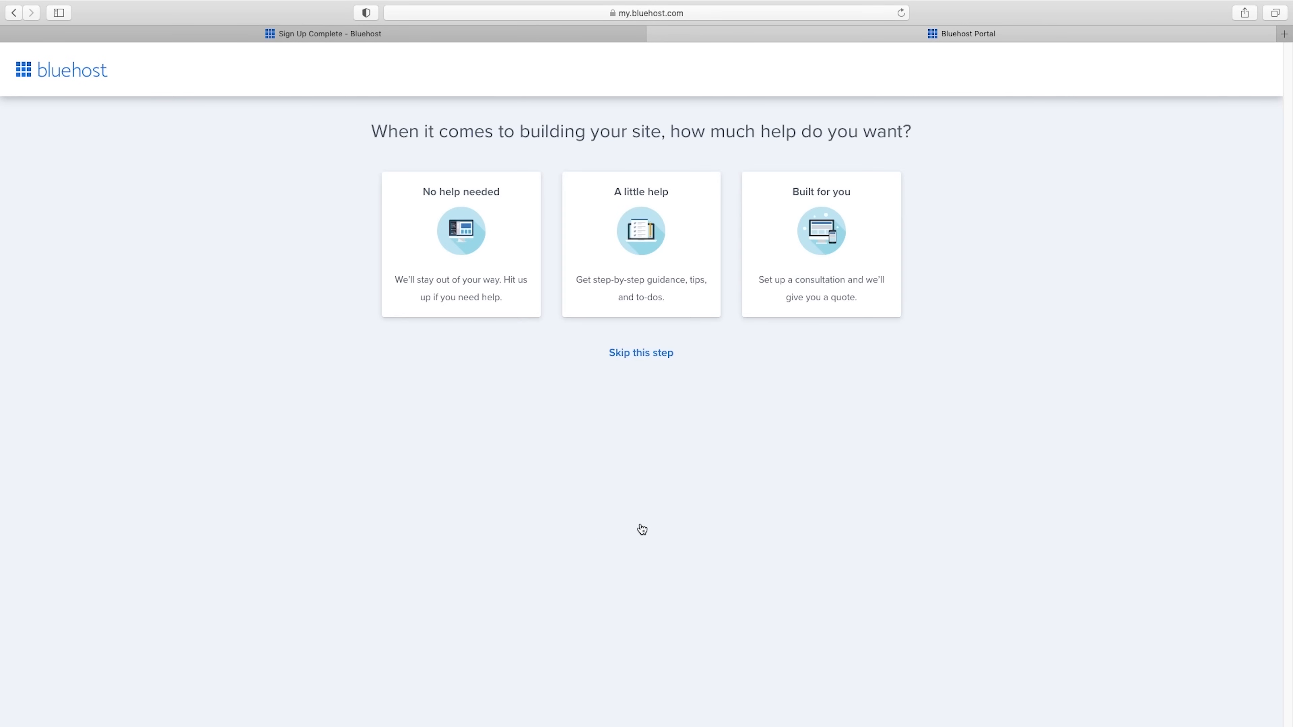
click(638, 357)
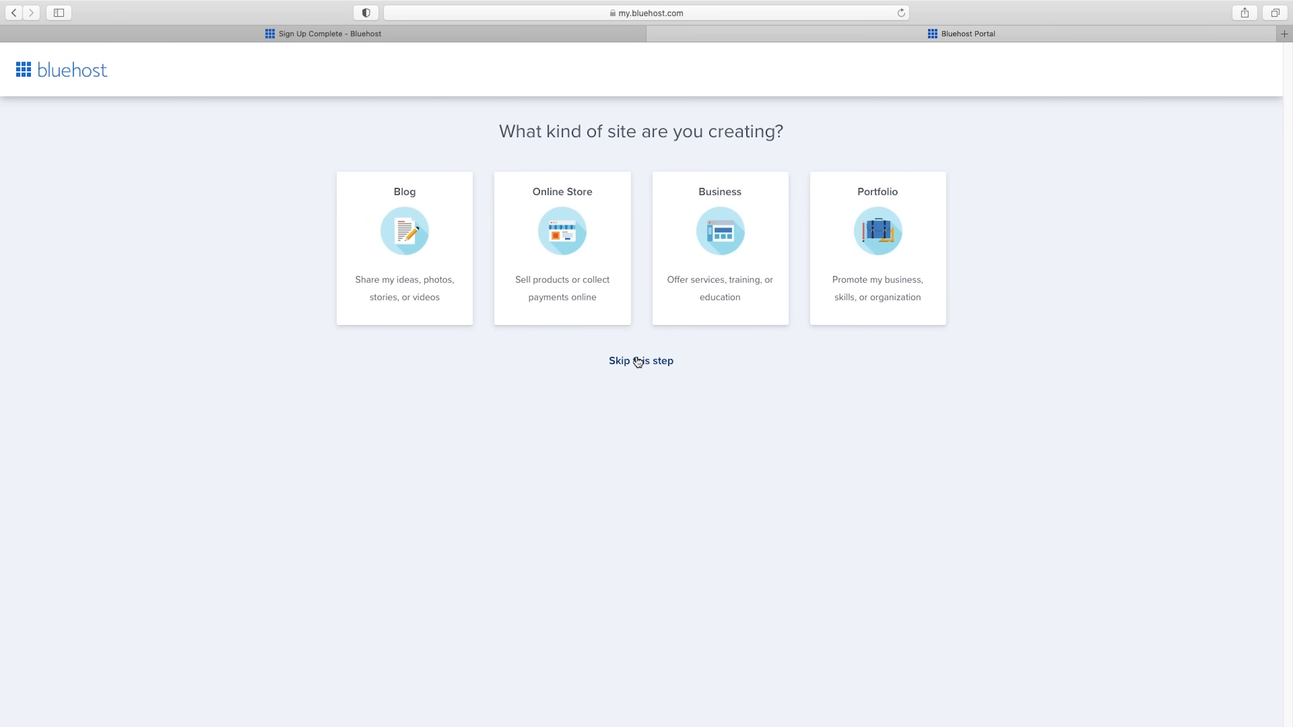
click(637, 361)
click(638, 513)
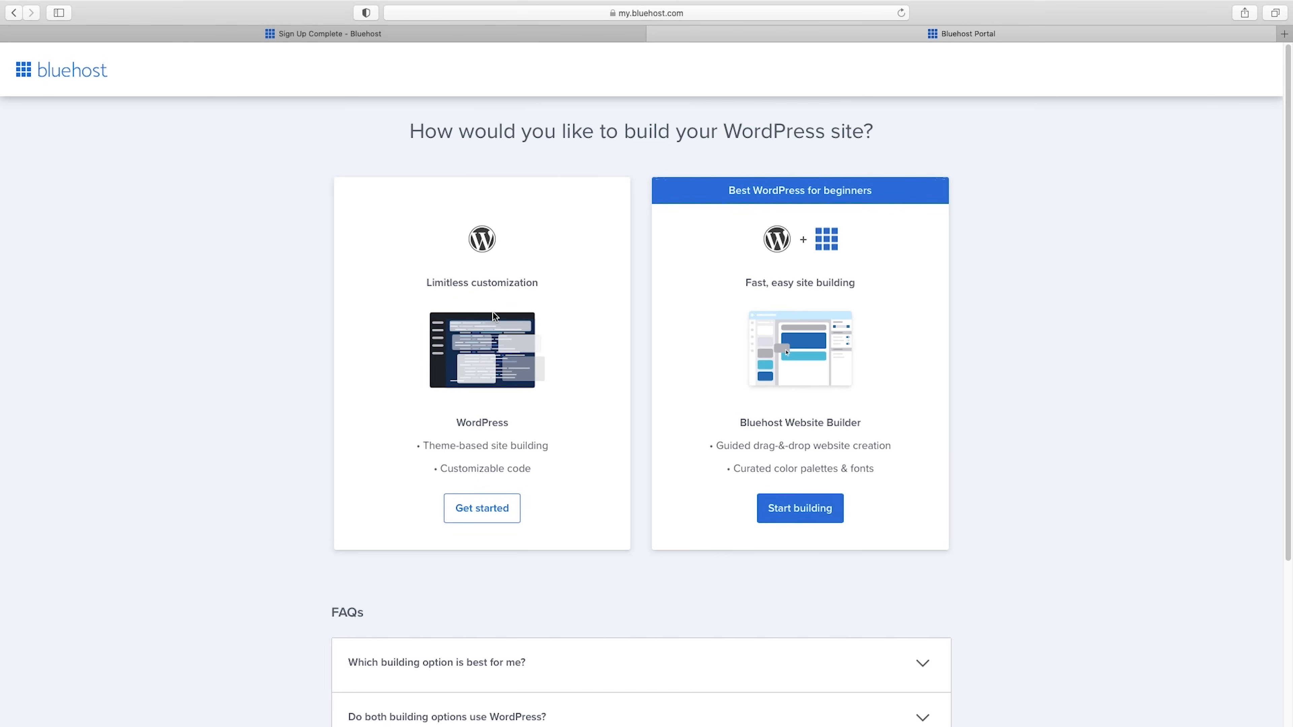
click(481, 508)
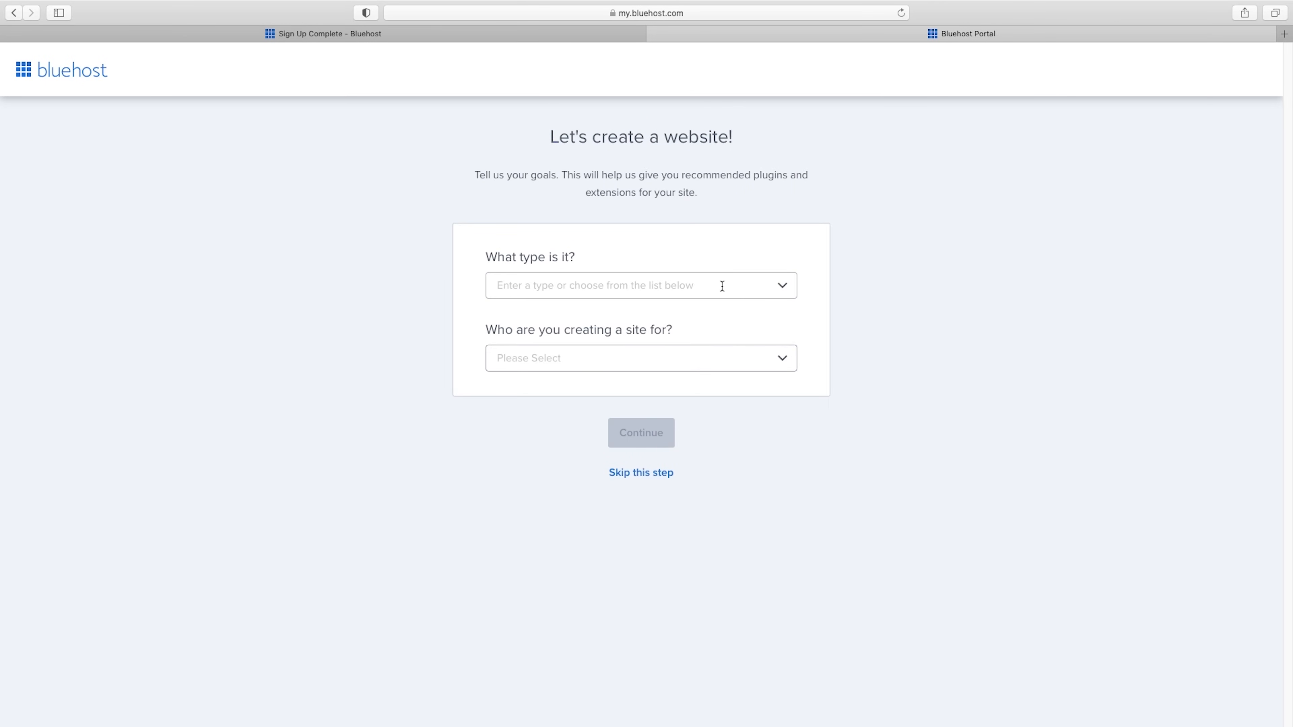
Set the website type to Consulting & Coaching and skip the remaining goal question.
click(723, 286)
scroll(639, 429, down, 1)
scroll(639, 430, down, 3)
click(641, 379)
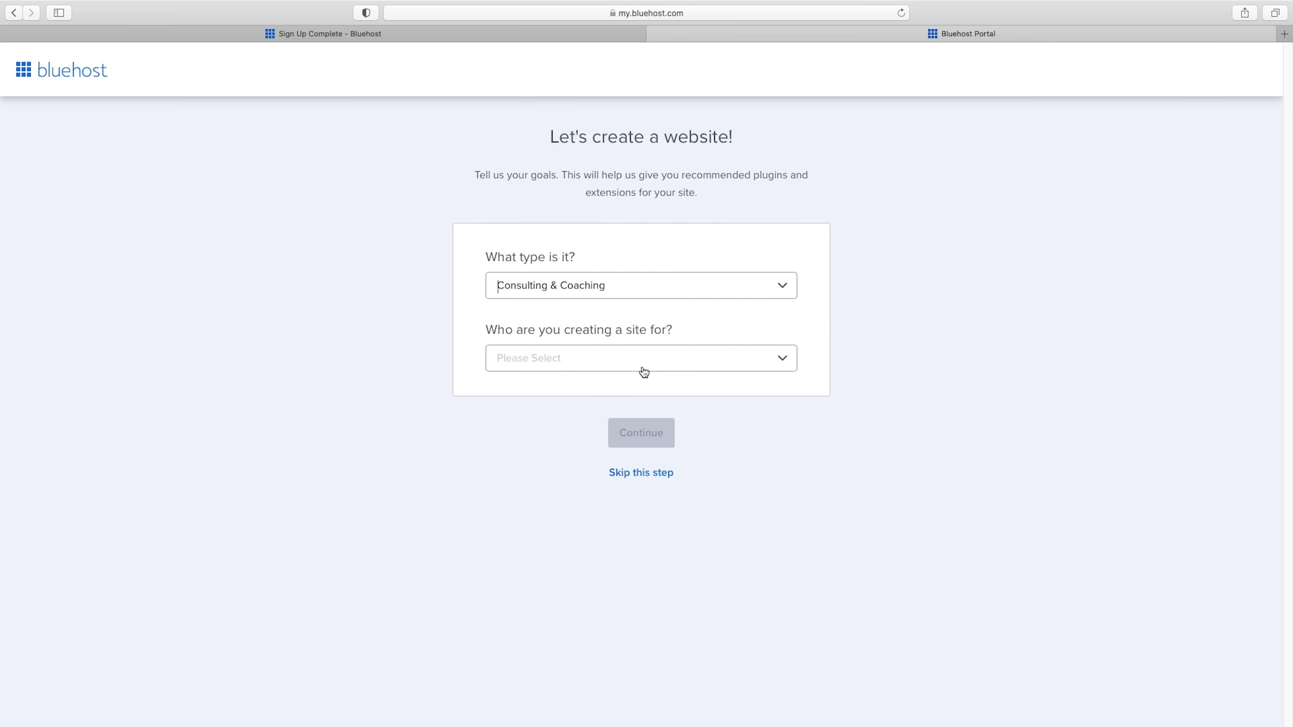
click(628, 474)
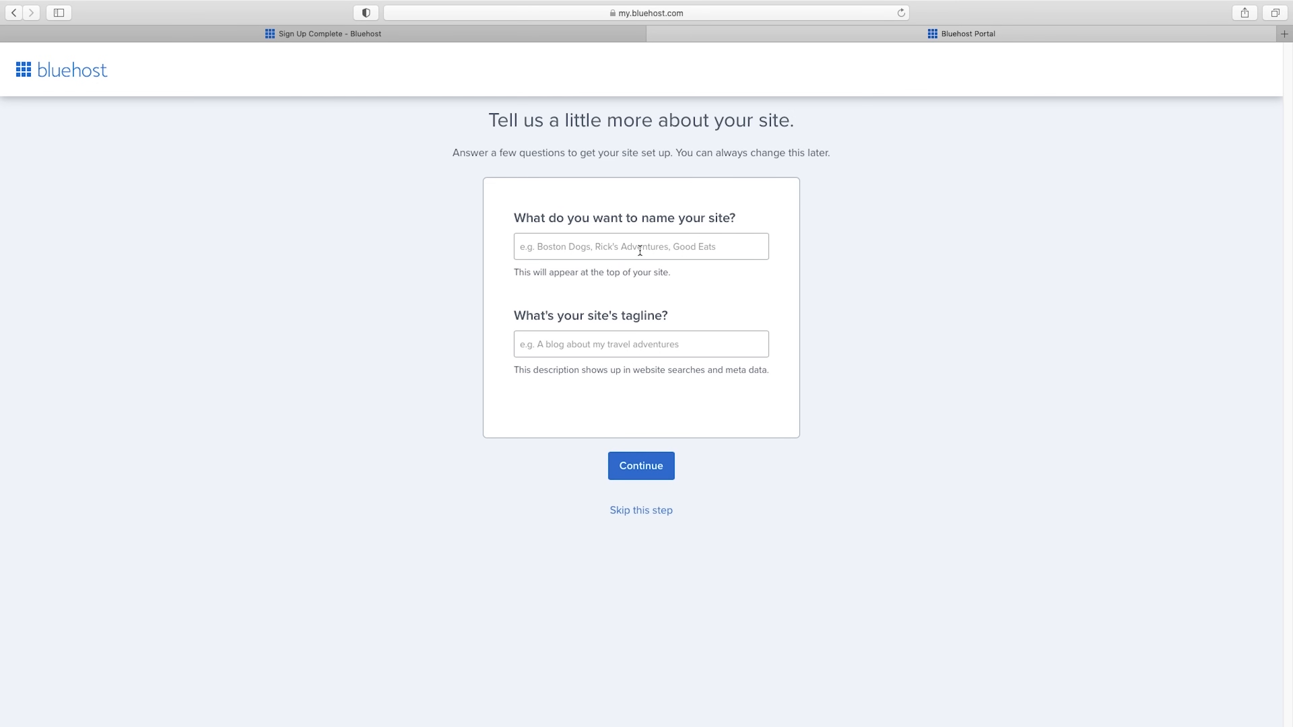
Name the site "Business Name Here" without a tagline and skip choosing a theme.
text(Business Nam)
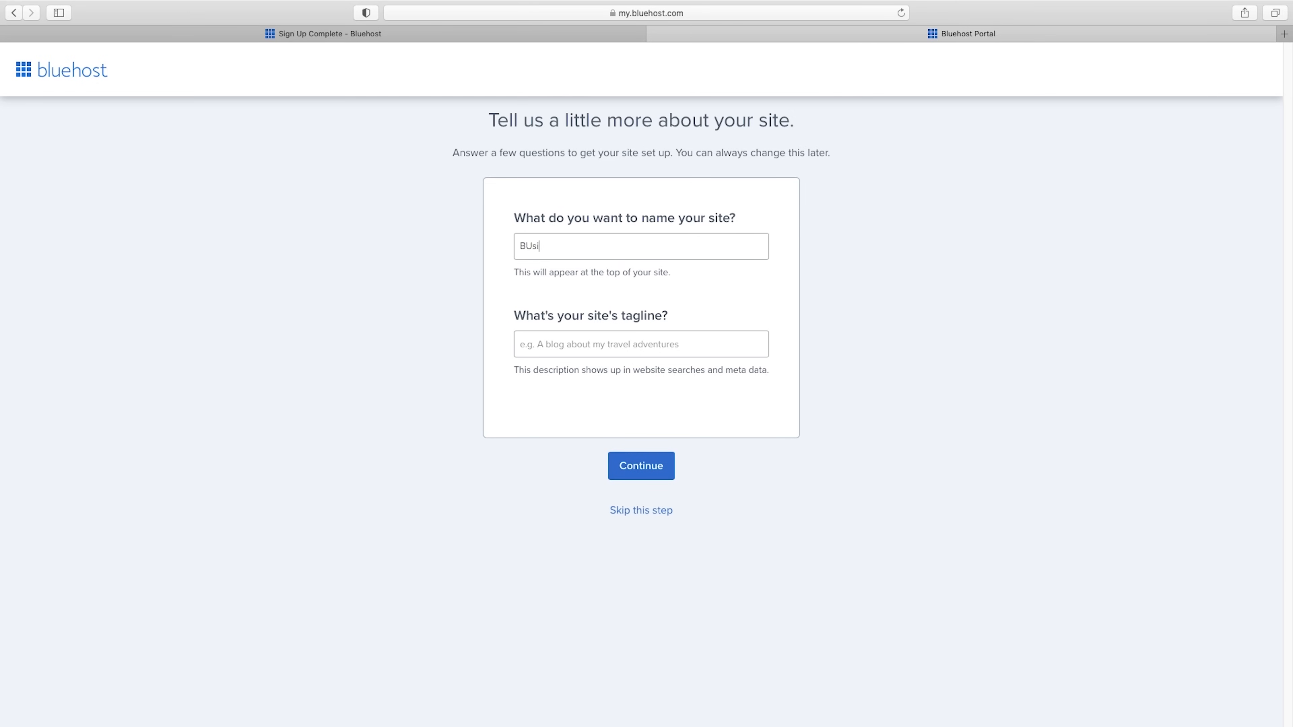
text(e Here)
click(643, 464)
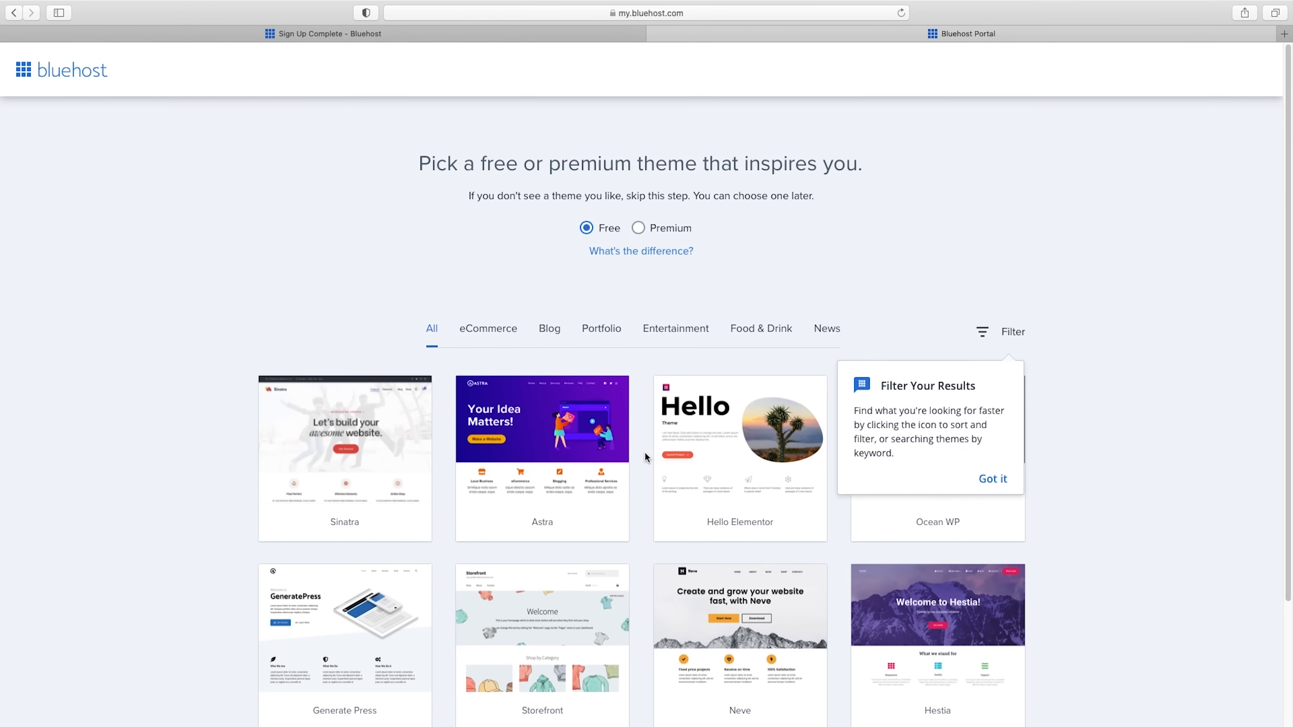
scroll(644, 454, down, 3)
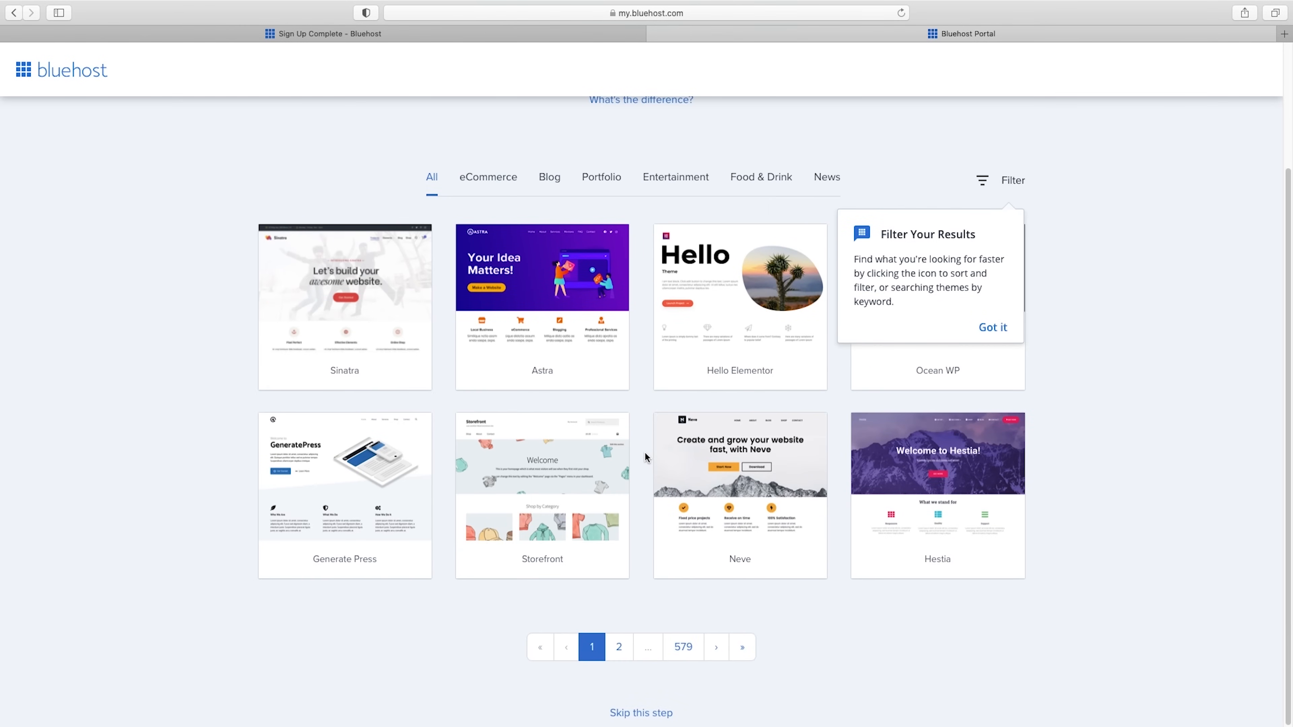
click(642, 714)
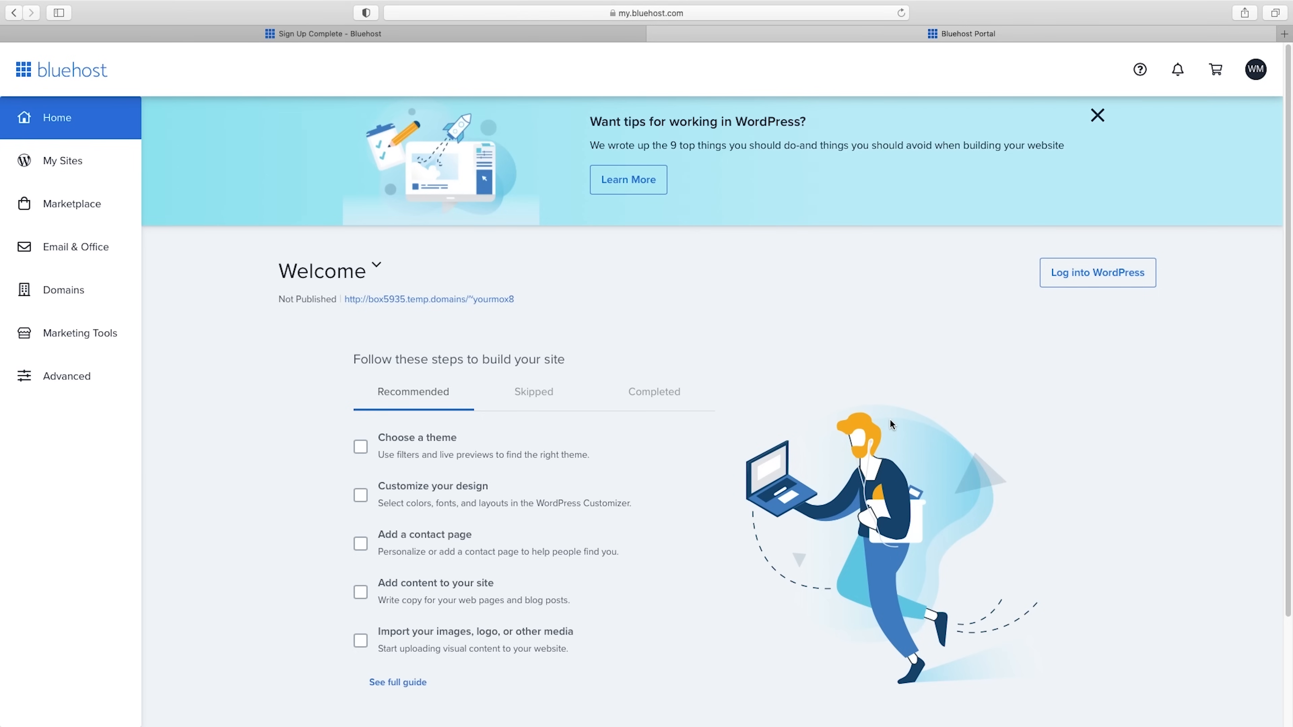
Log into WordPress from the hosting portal and open the site's Dashboard.
click(1109, 273)
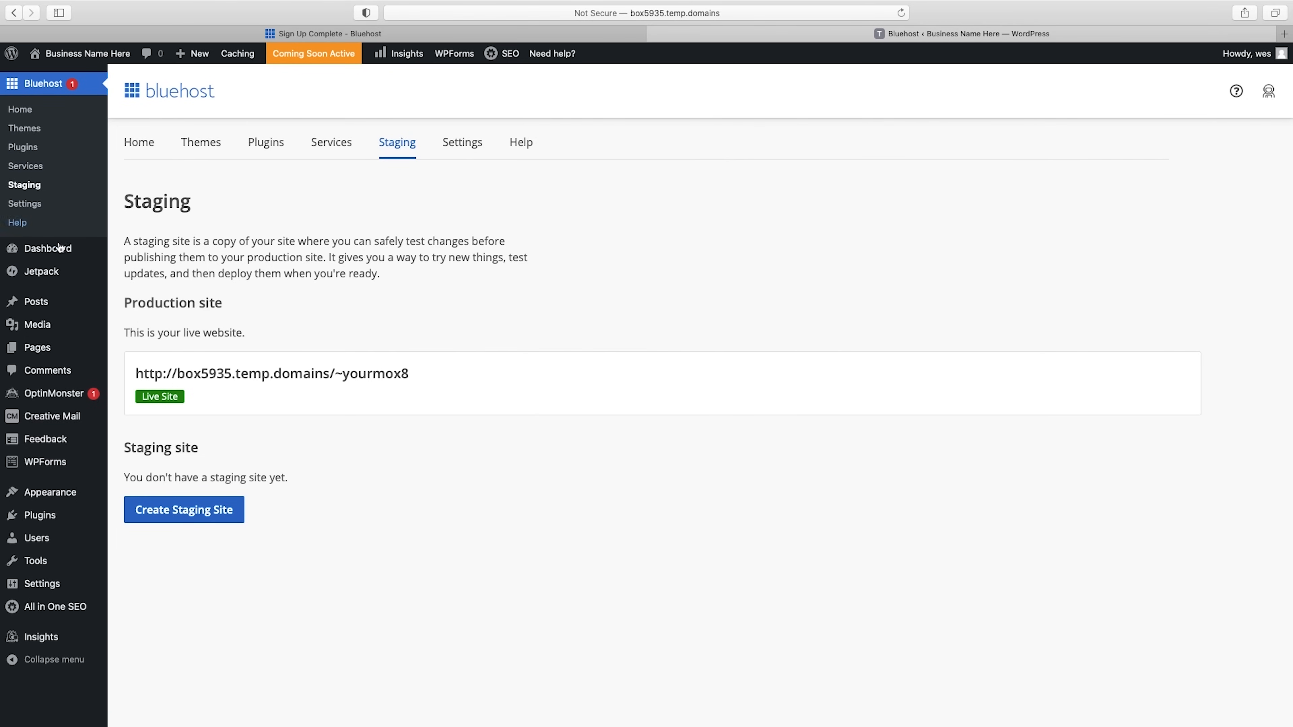
click(43, 252)
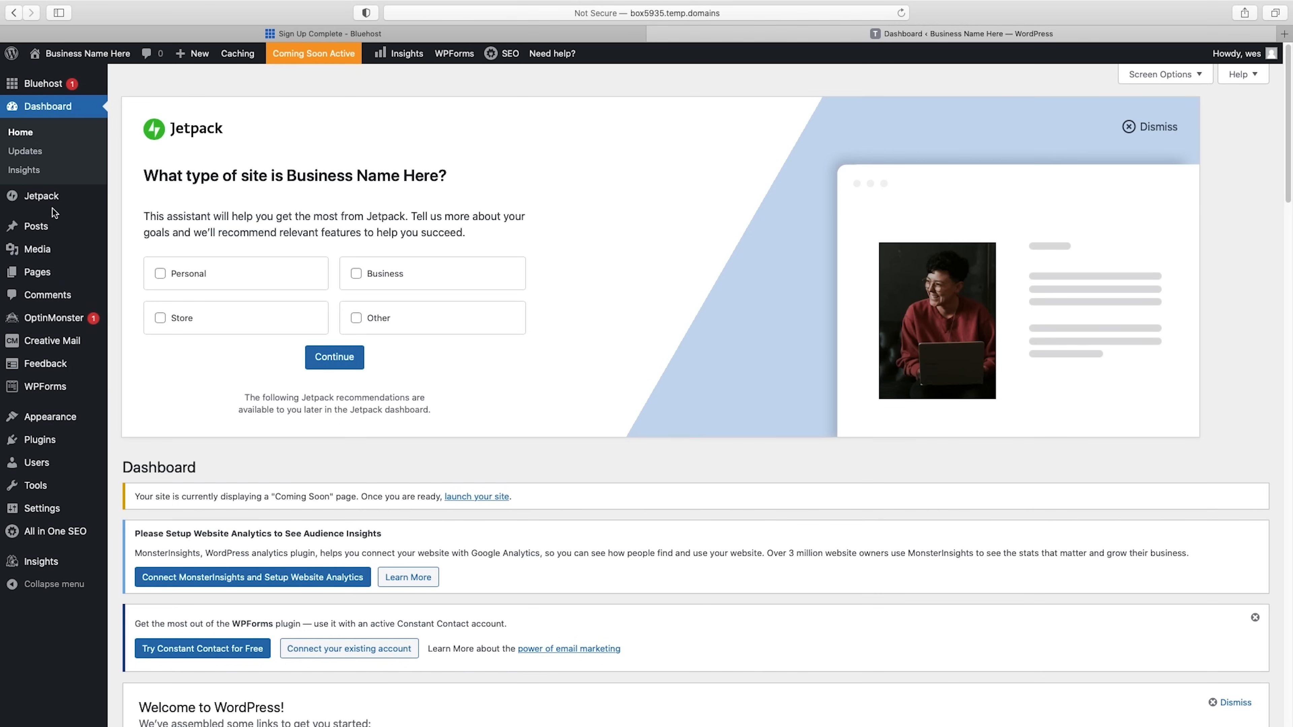
mouse_move(50, 227)
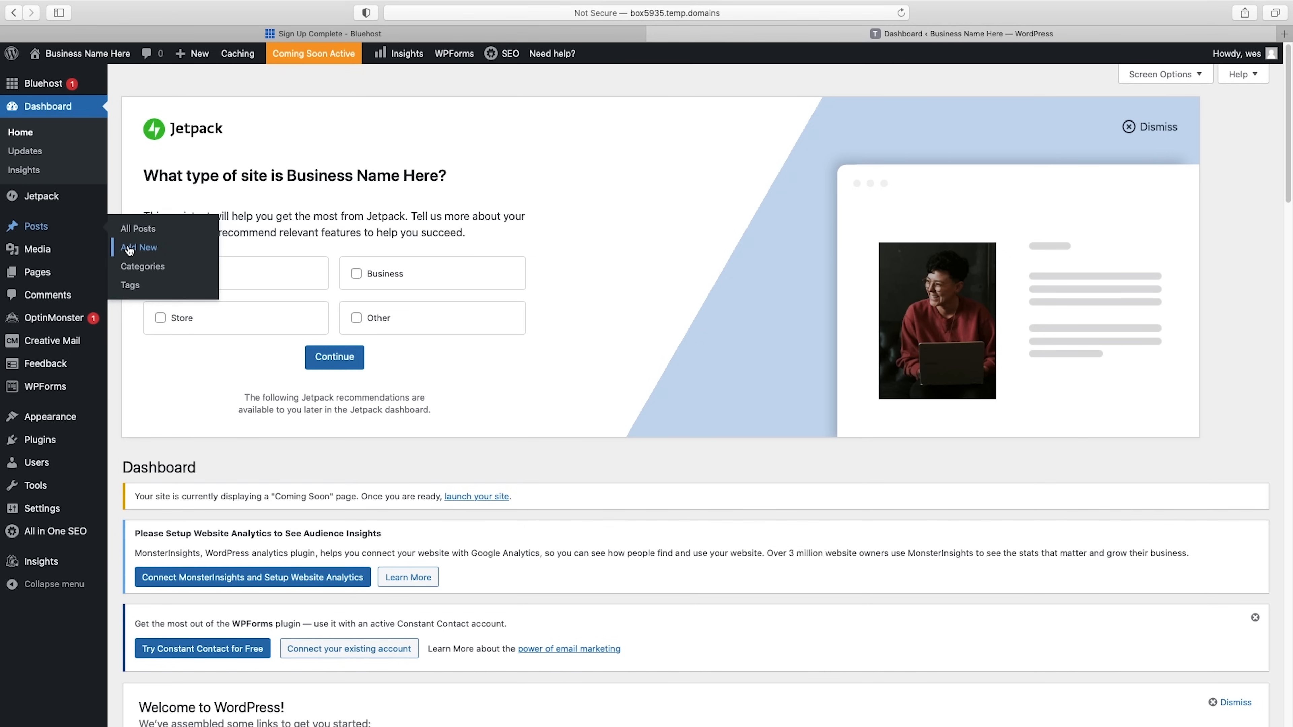
Open the administrator's user profile for editing and start setting a new password.
mouse_move(38, 274)
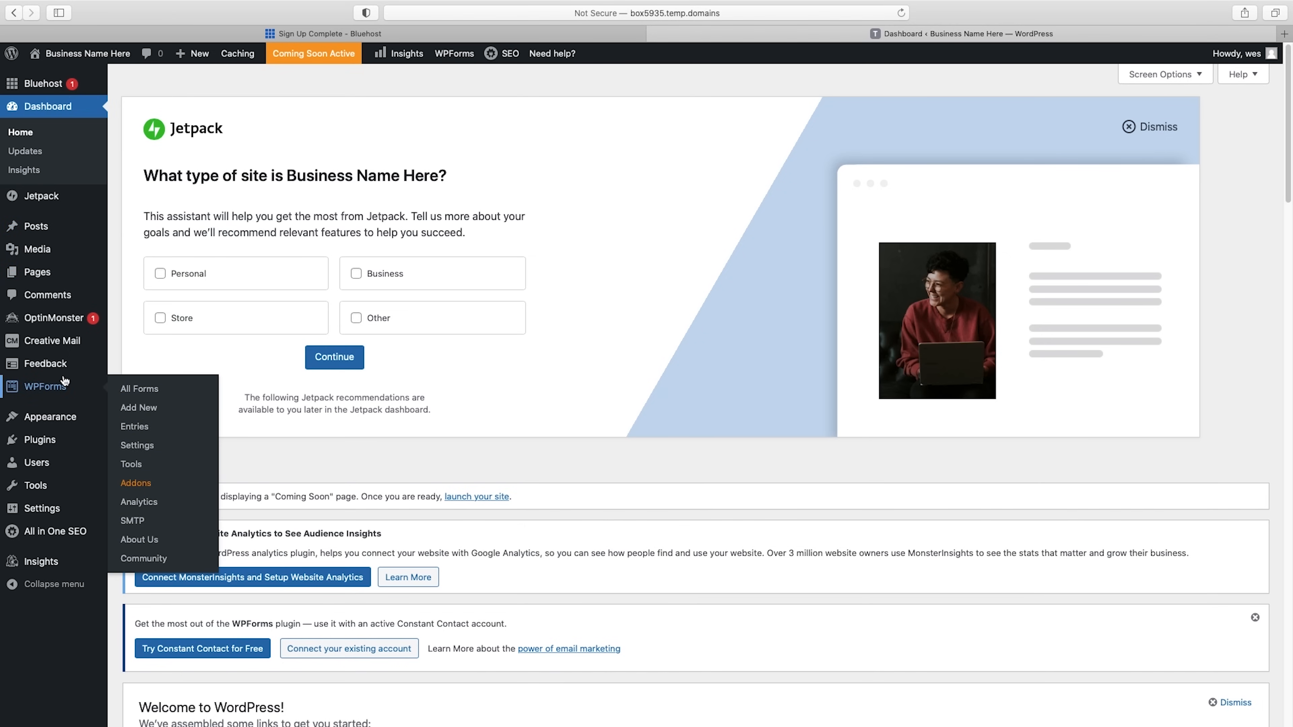
mouse_move(40, 466)
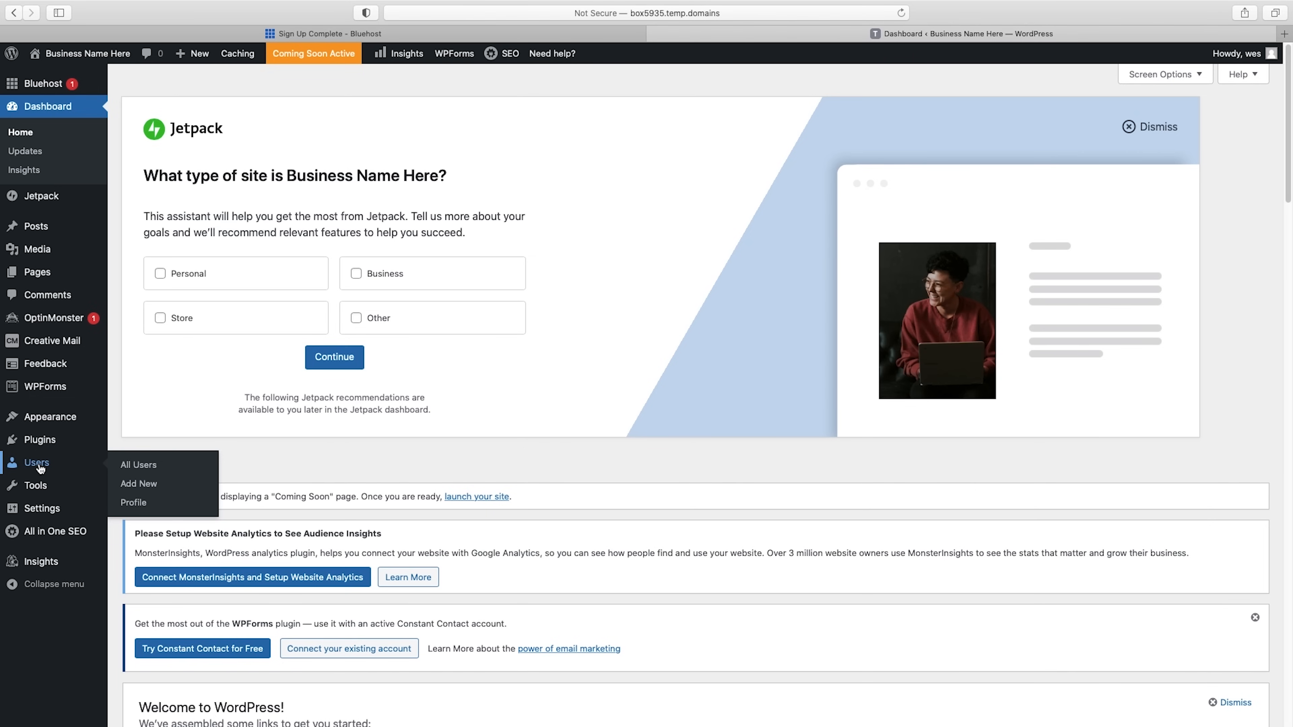
click(133, 467)
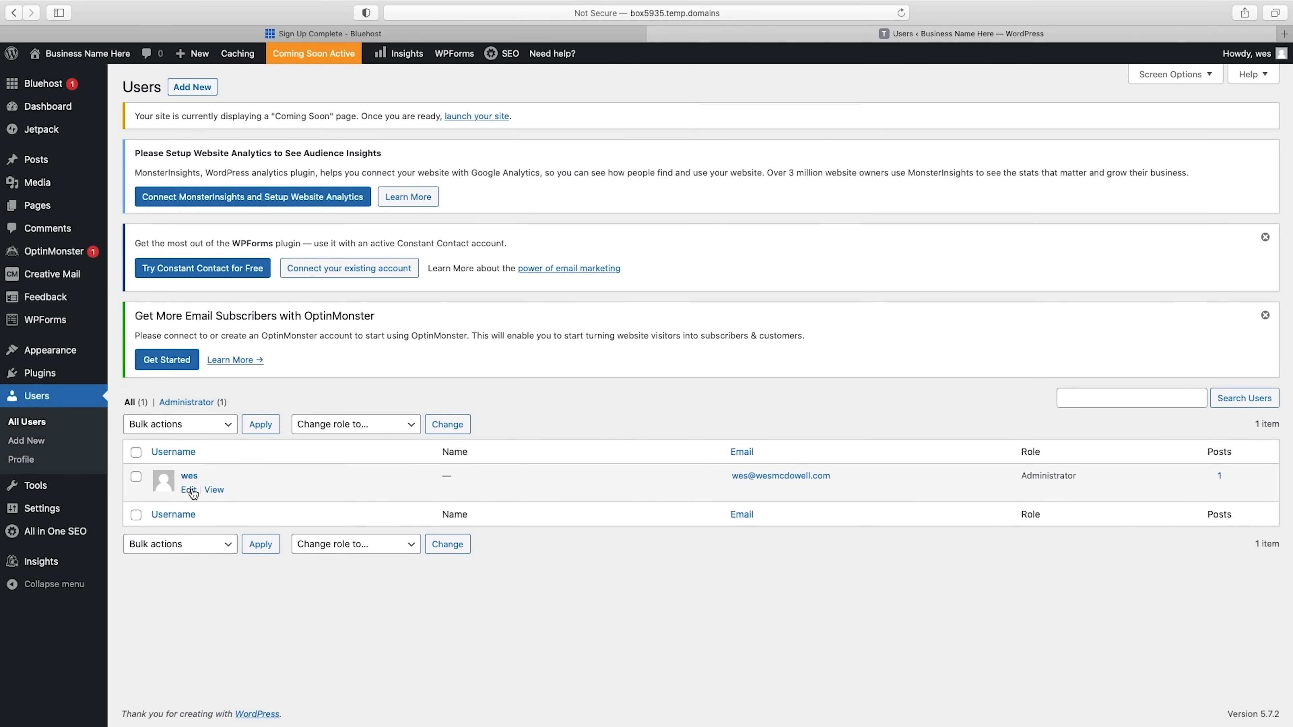
click(189, 489)
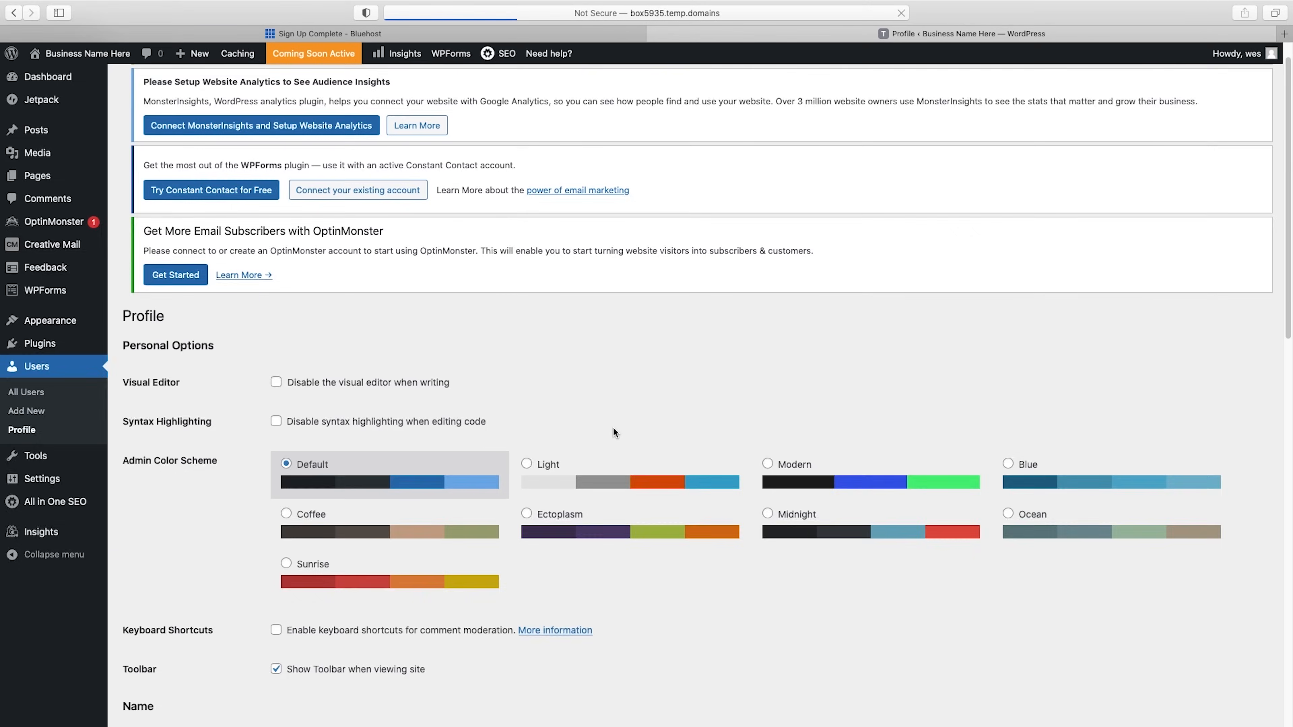
scroll(614, 432, down, 10)
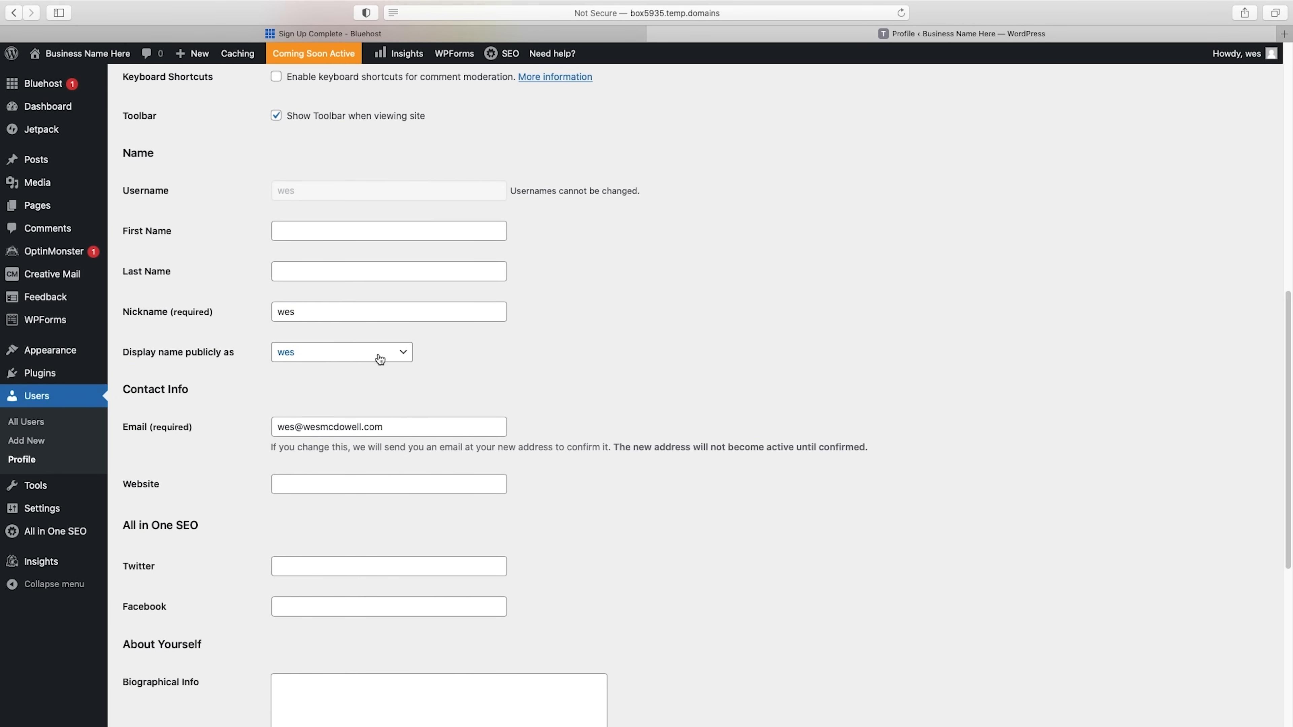
scroll(378, 360, down, 3)
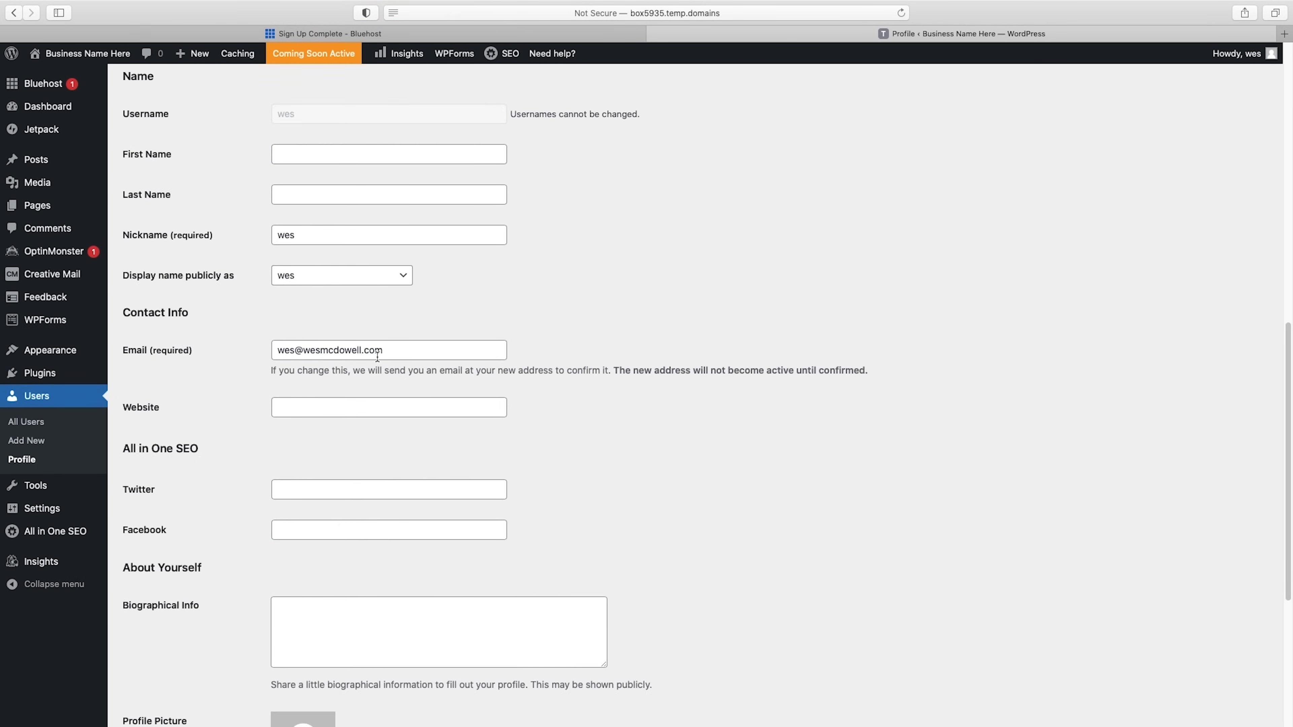
scroll(375, 320, down, 8)
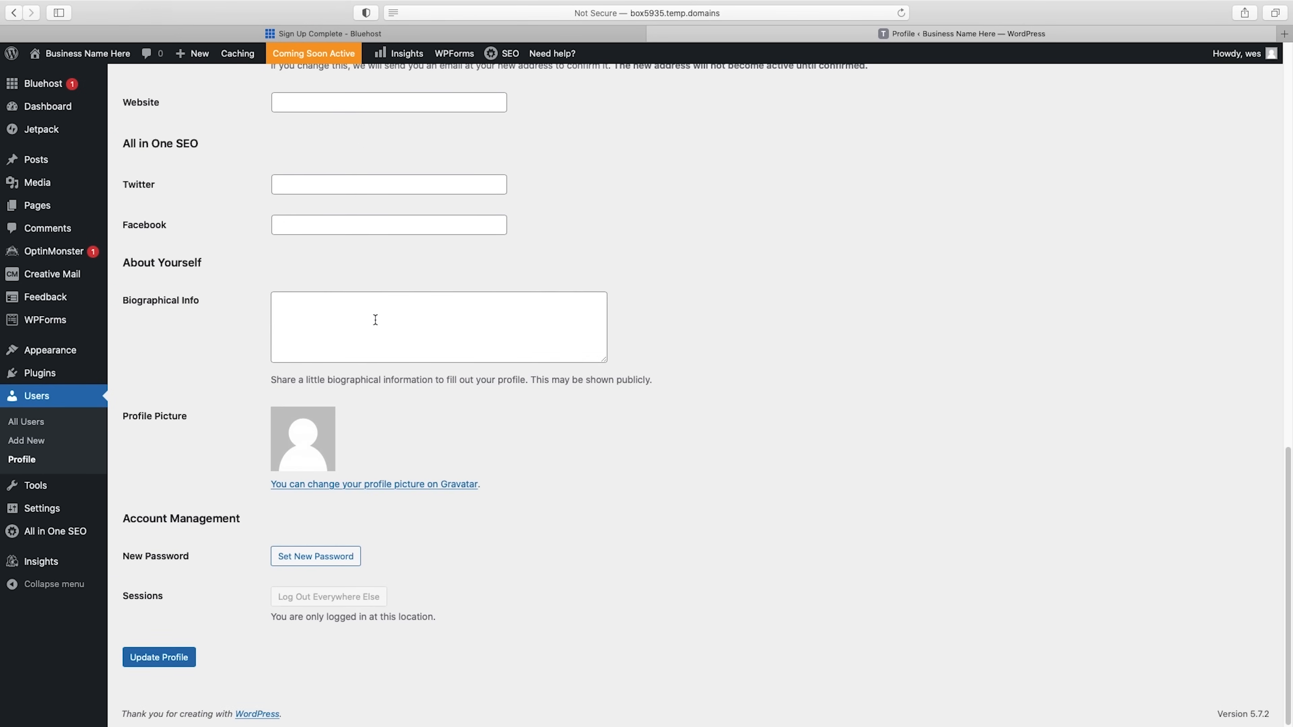
click(331, 560)
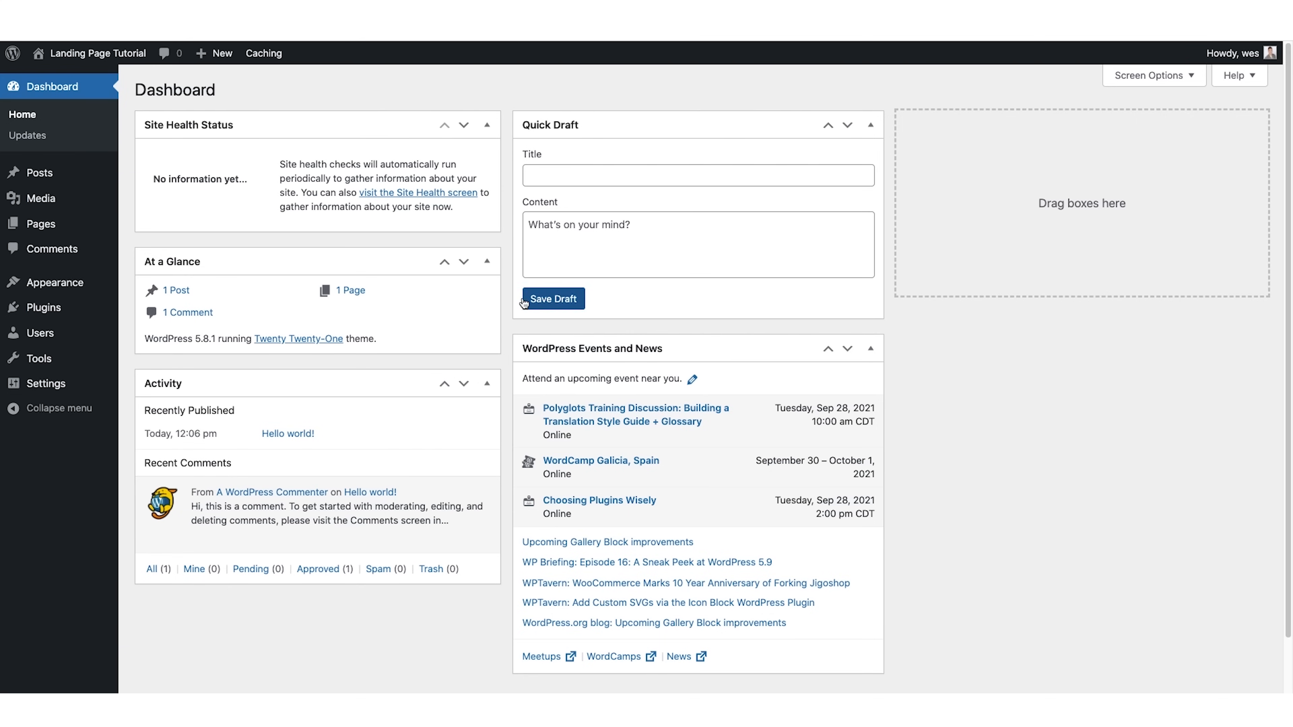
Add the Hello Elementor theme to the site by installing and activating it.
mouse_move(87, 306)
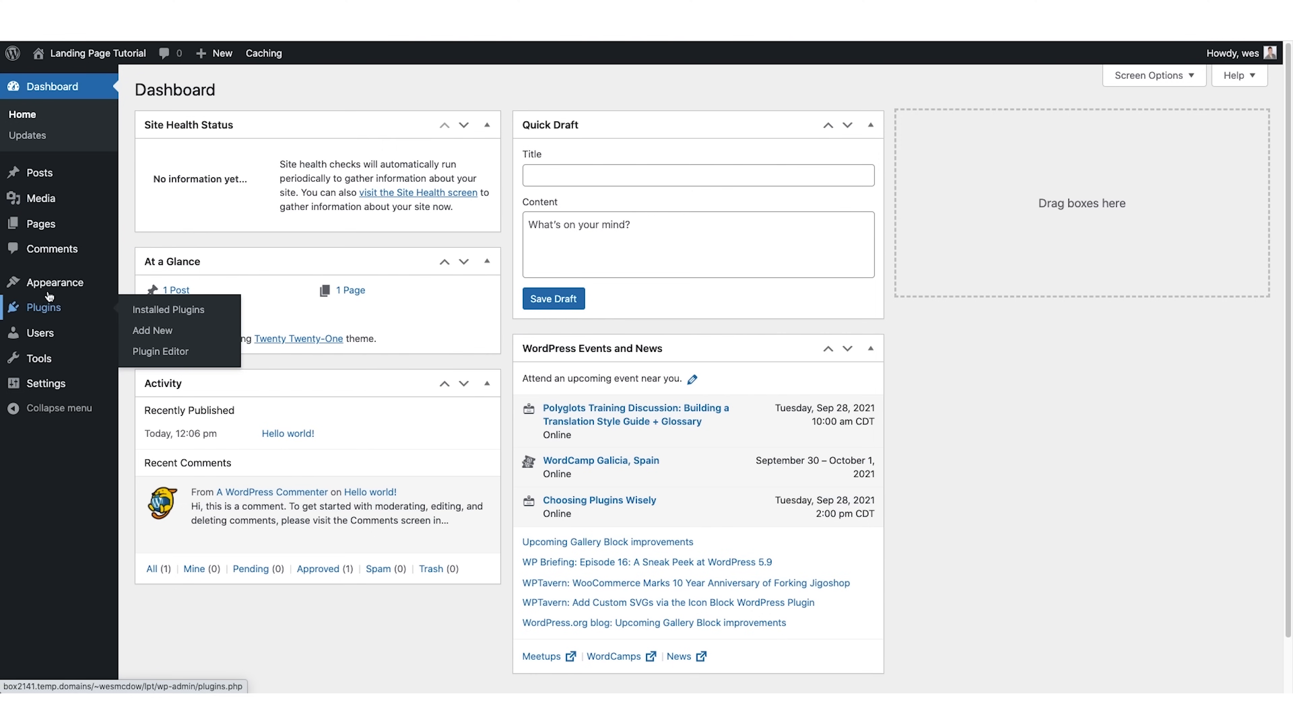
mouse_move(45, 286)
click(145, 285)
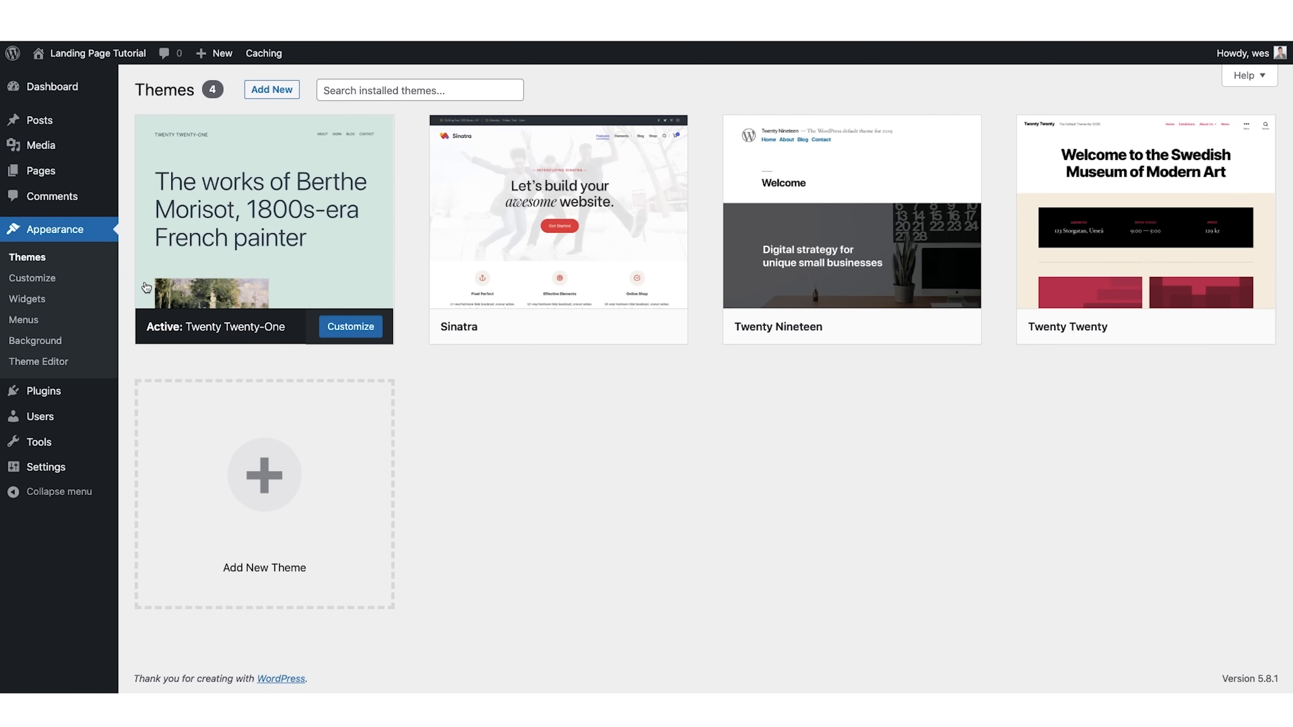
click(279, 489)
click(1100, 132)
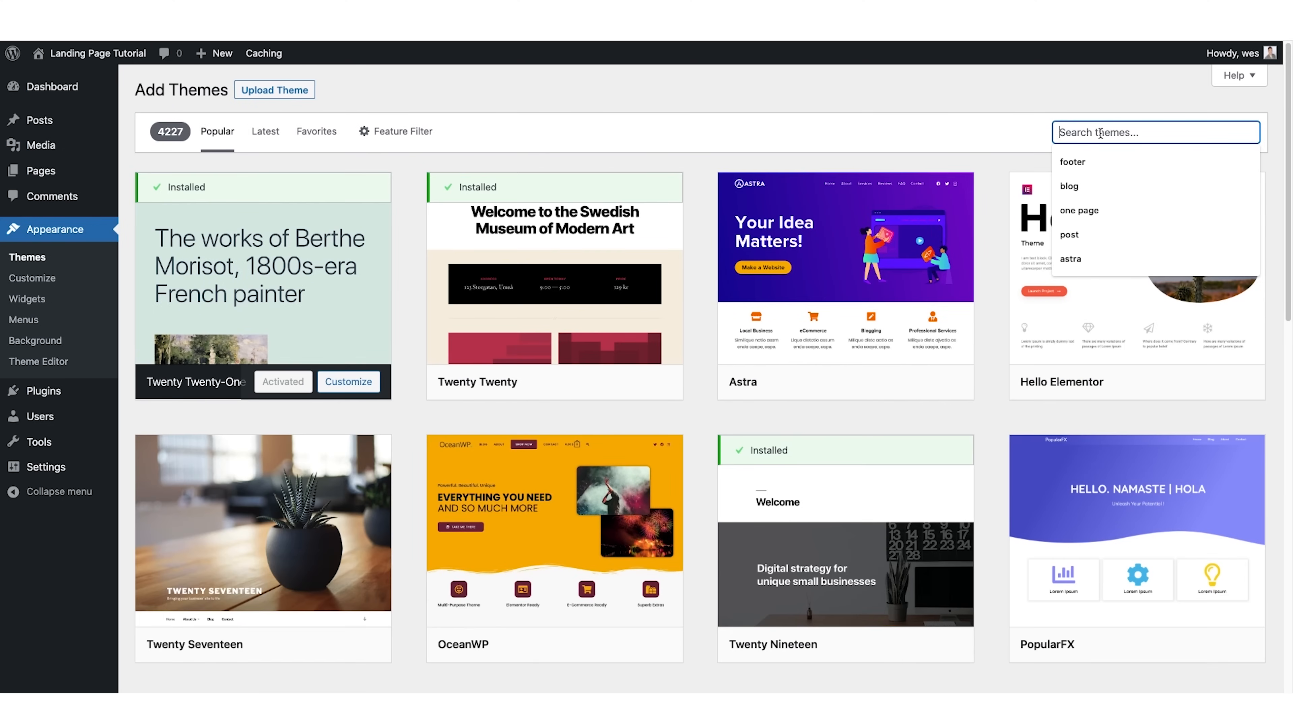
click(994, 170)
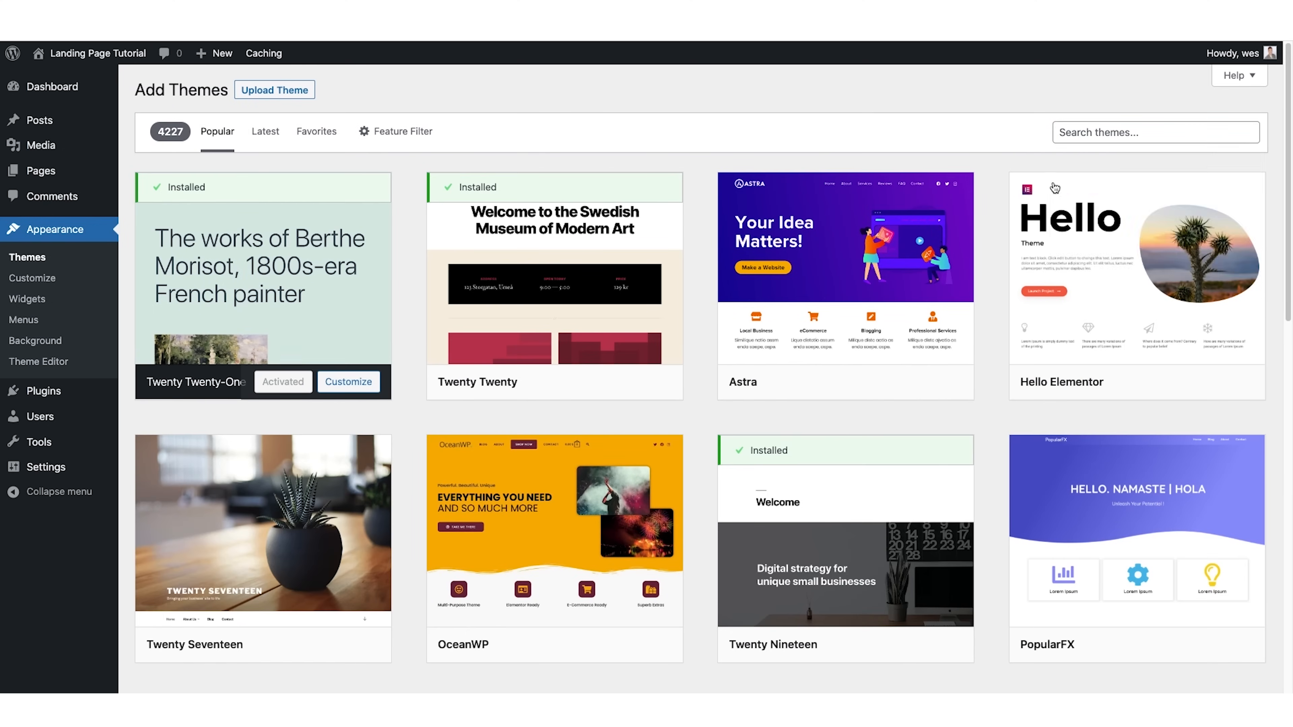
mouse_move(1072, 302)
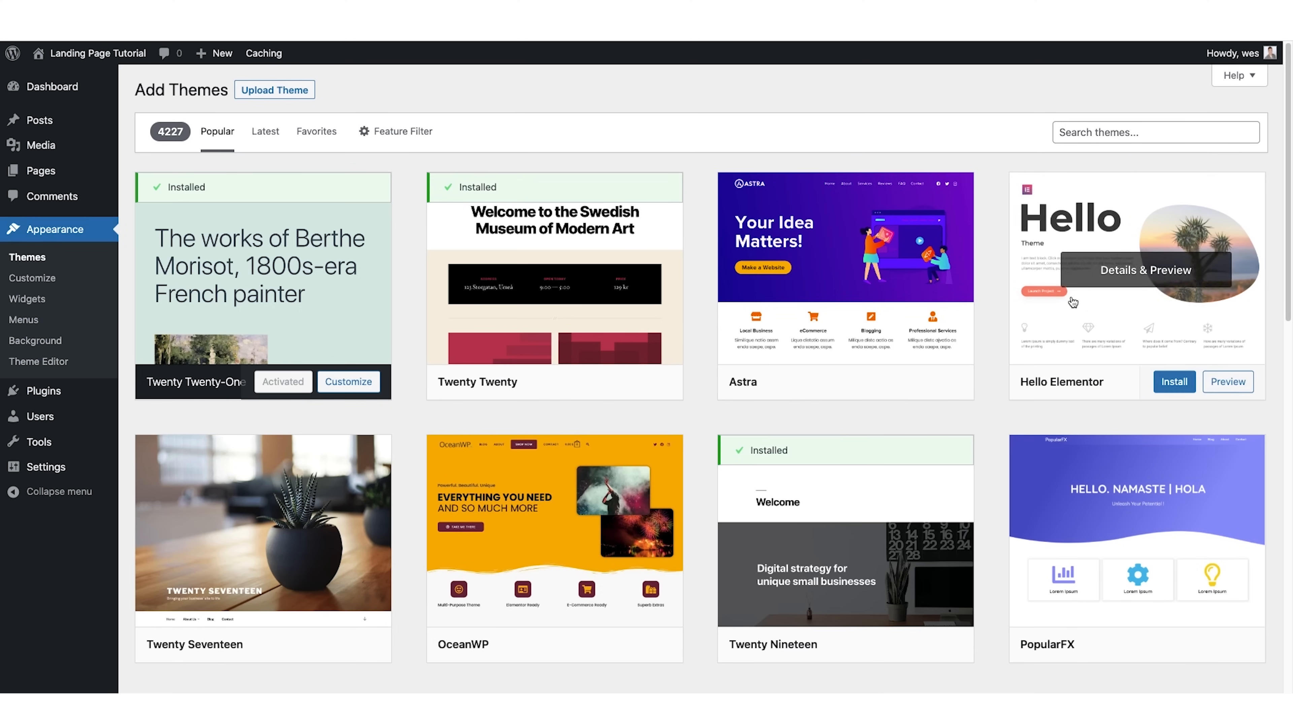
click(1172, 386)
click(1148, 382)
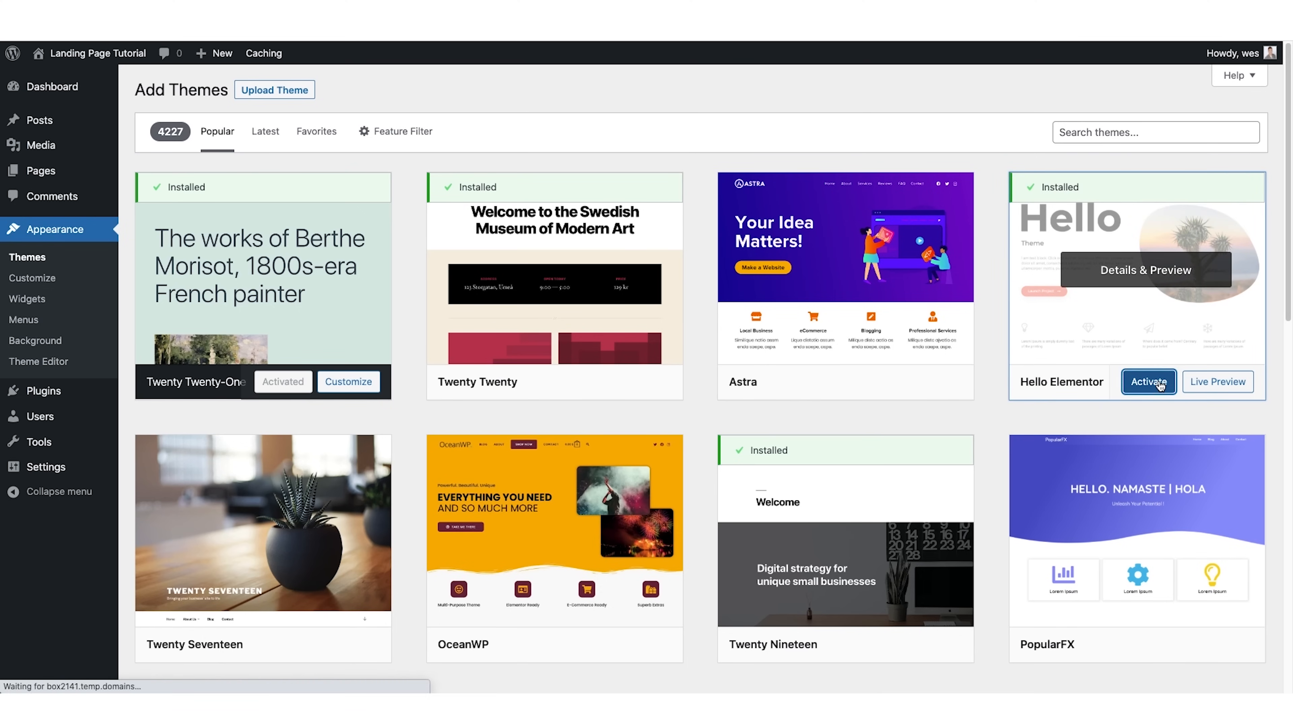
Search the plugin directory for "elementor", then install and activate the Elementor Website Builder plugin.
mouse_move(275, 422)
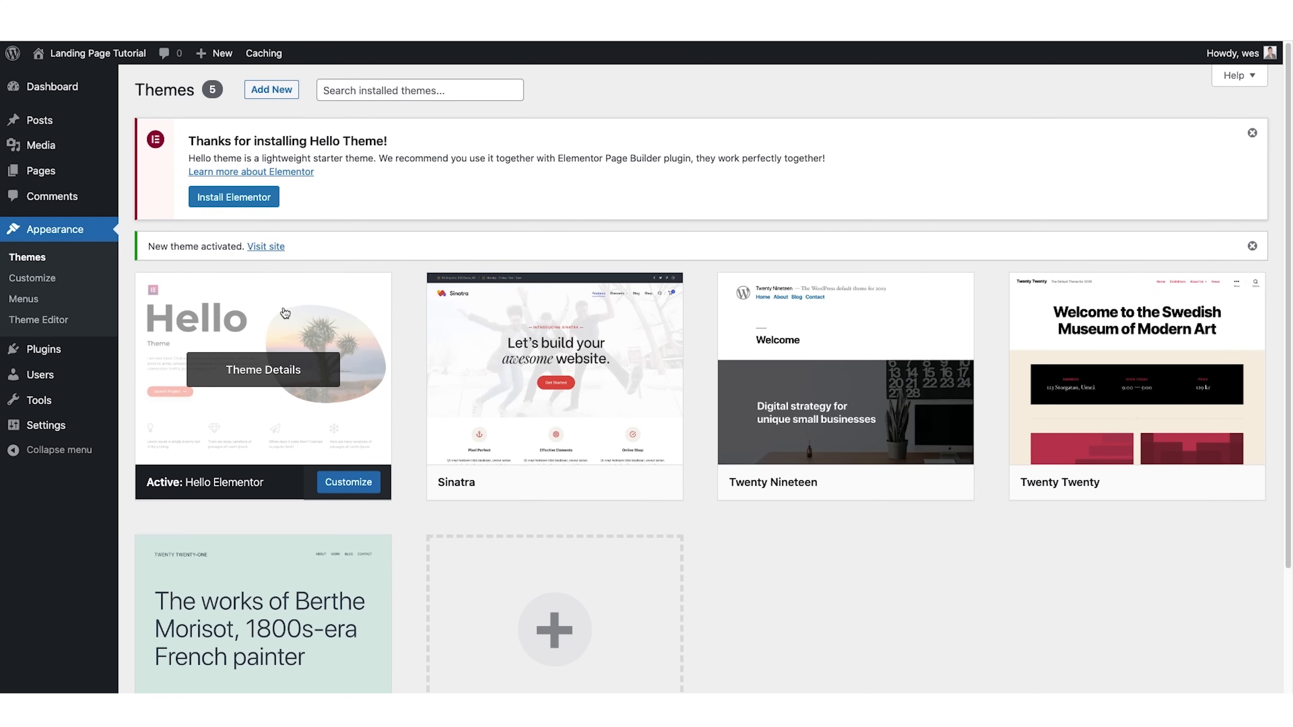
mouse_move(53, 357)
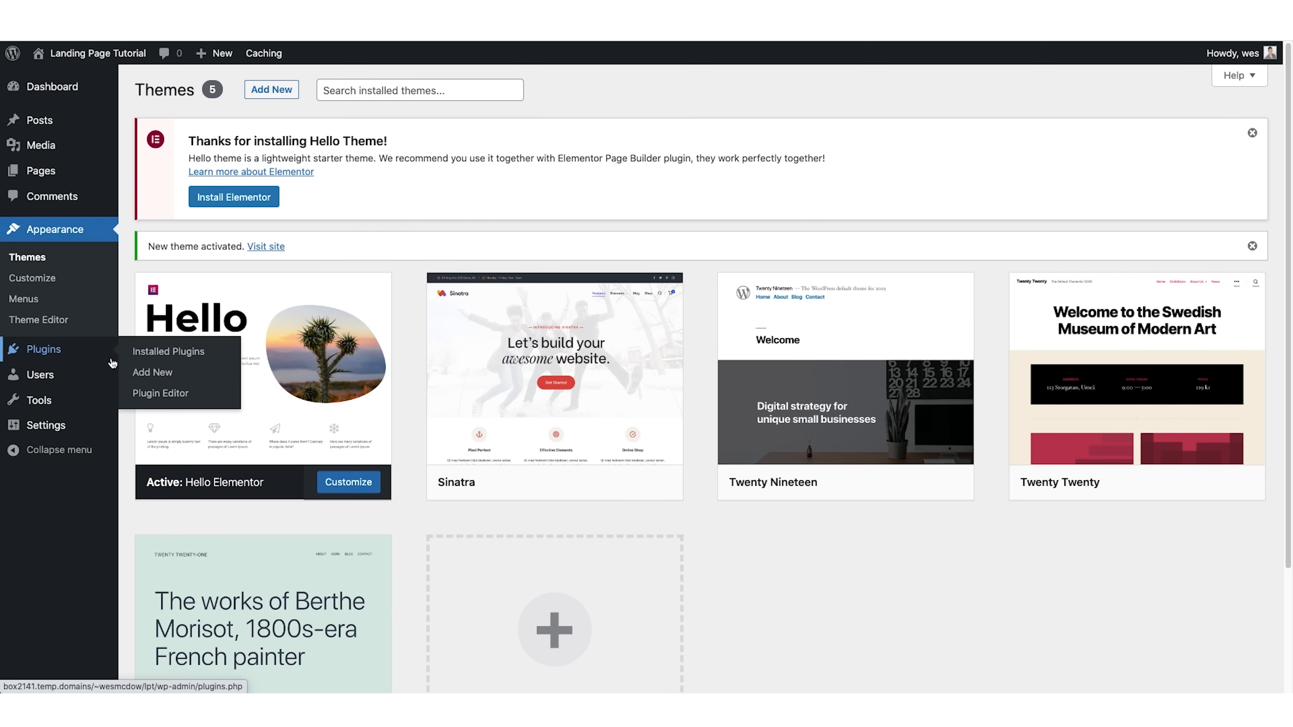
click(159, 376)
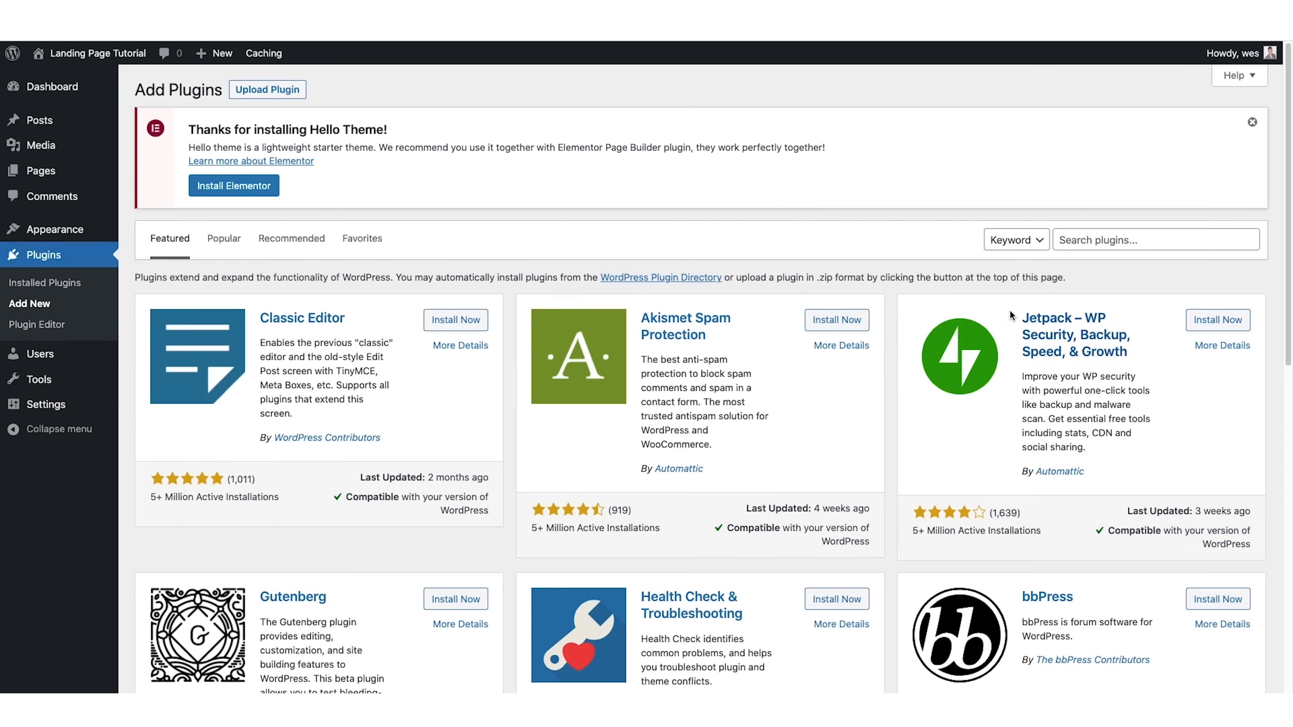
click(1078, 244)
text(eleme)
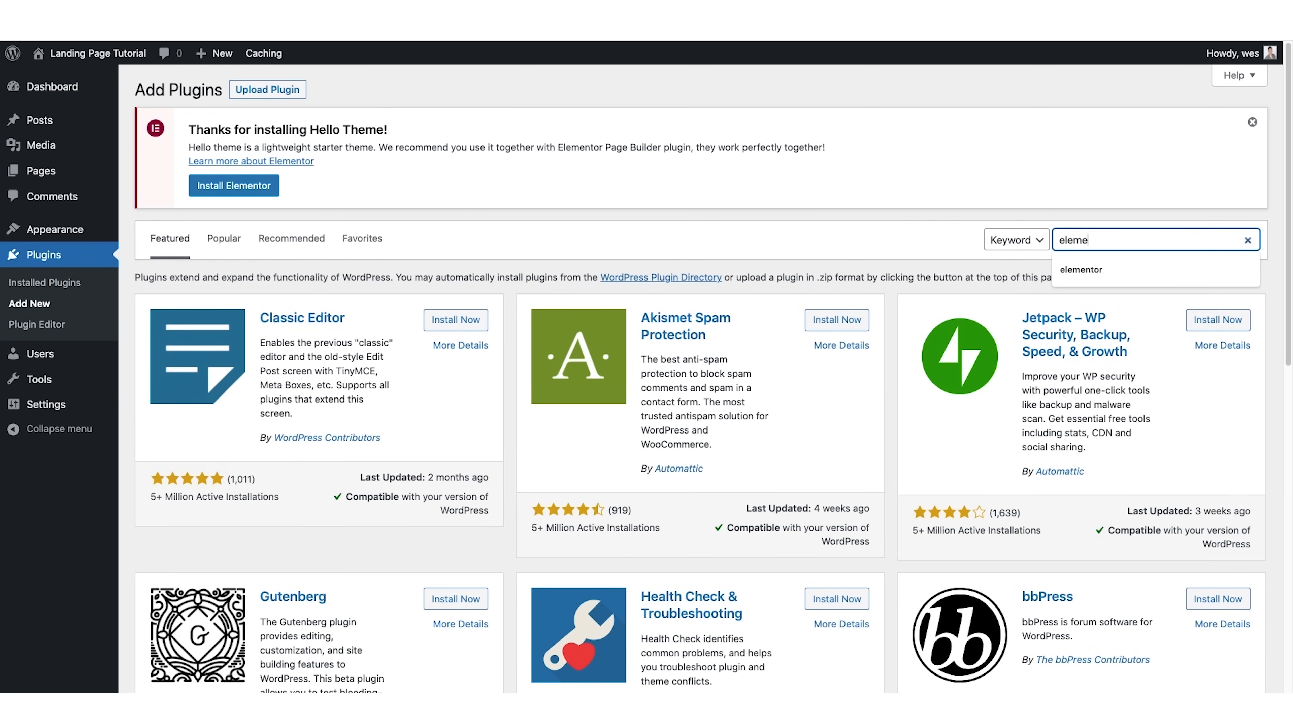
text(nto)
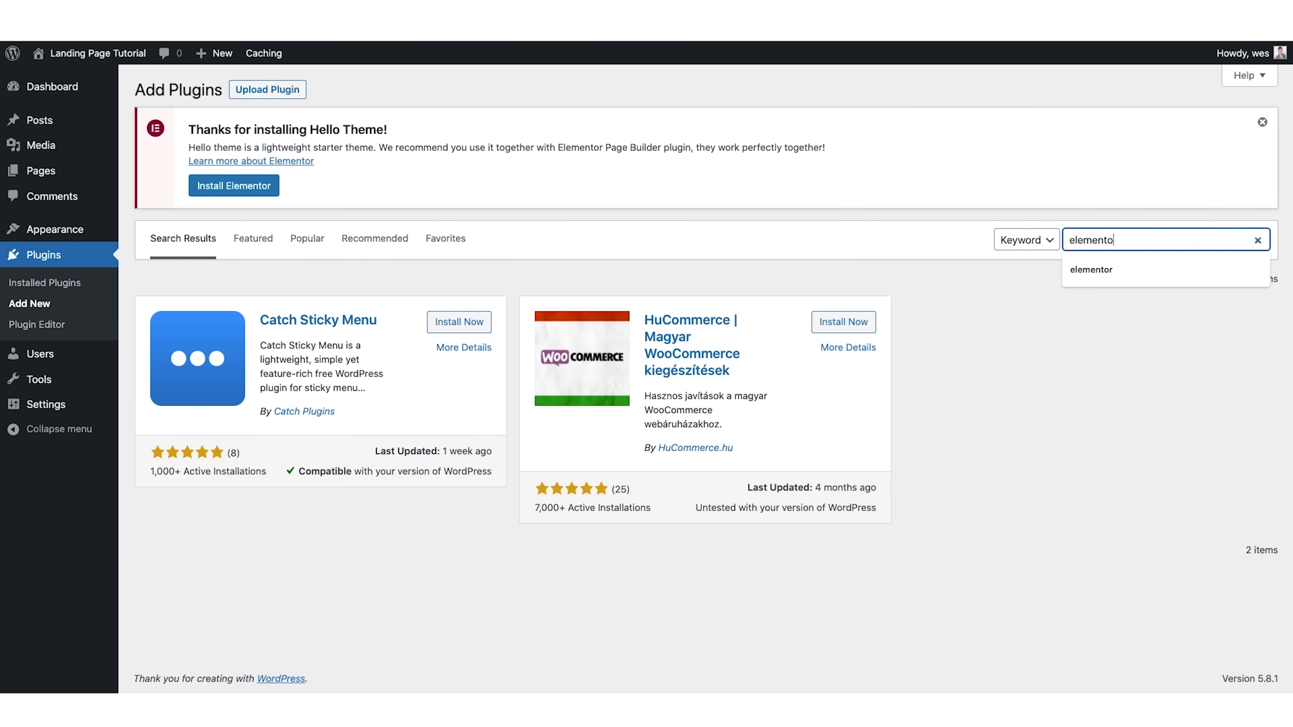
text(r)
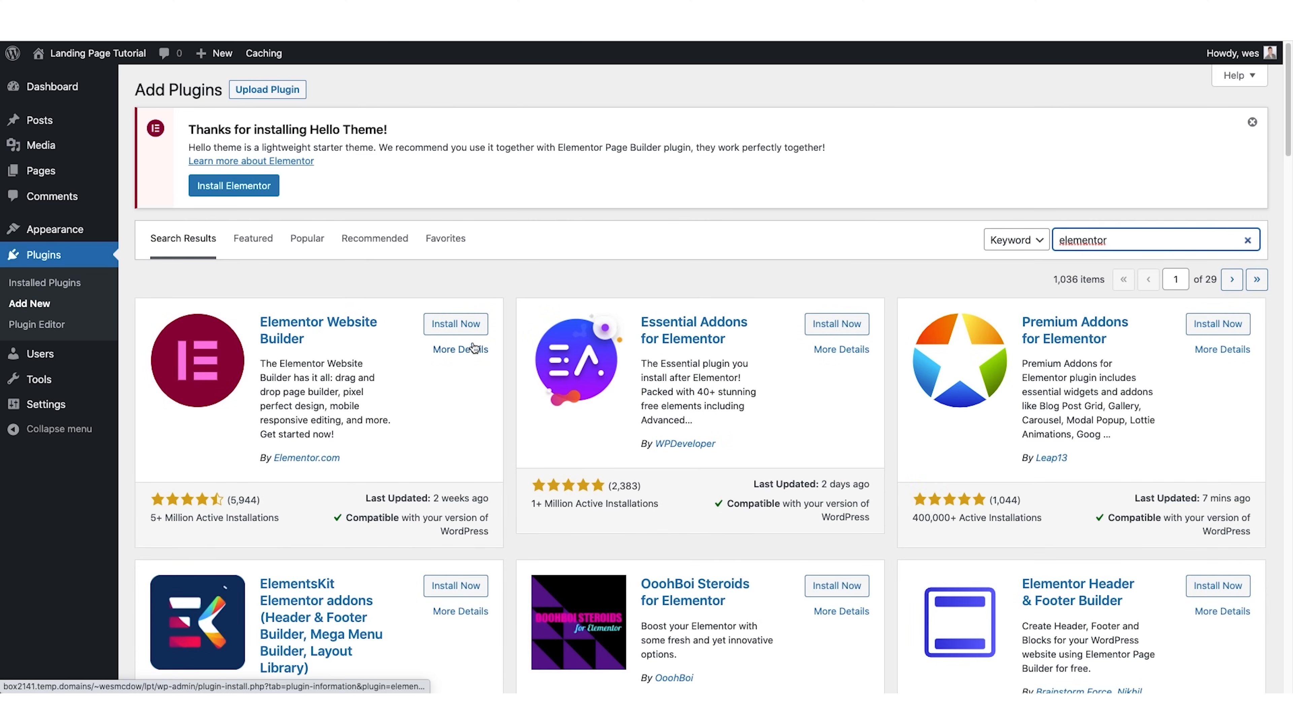
click(461, 325)
click(462, 324)
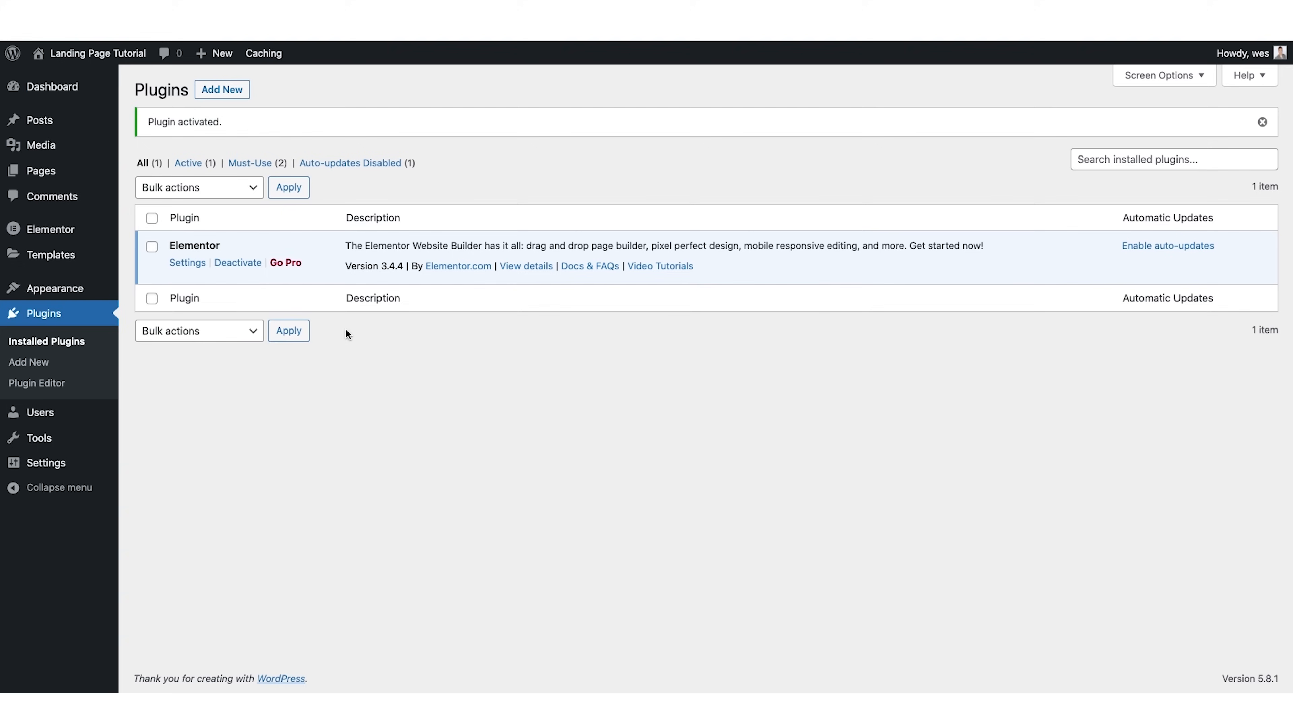
Create a new page titled "Landing Page" and open it for editing with Elementor.
mouse_move(49, 170)
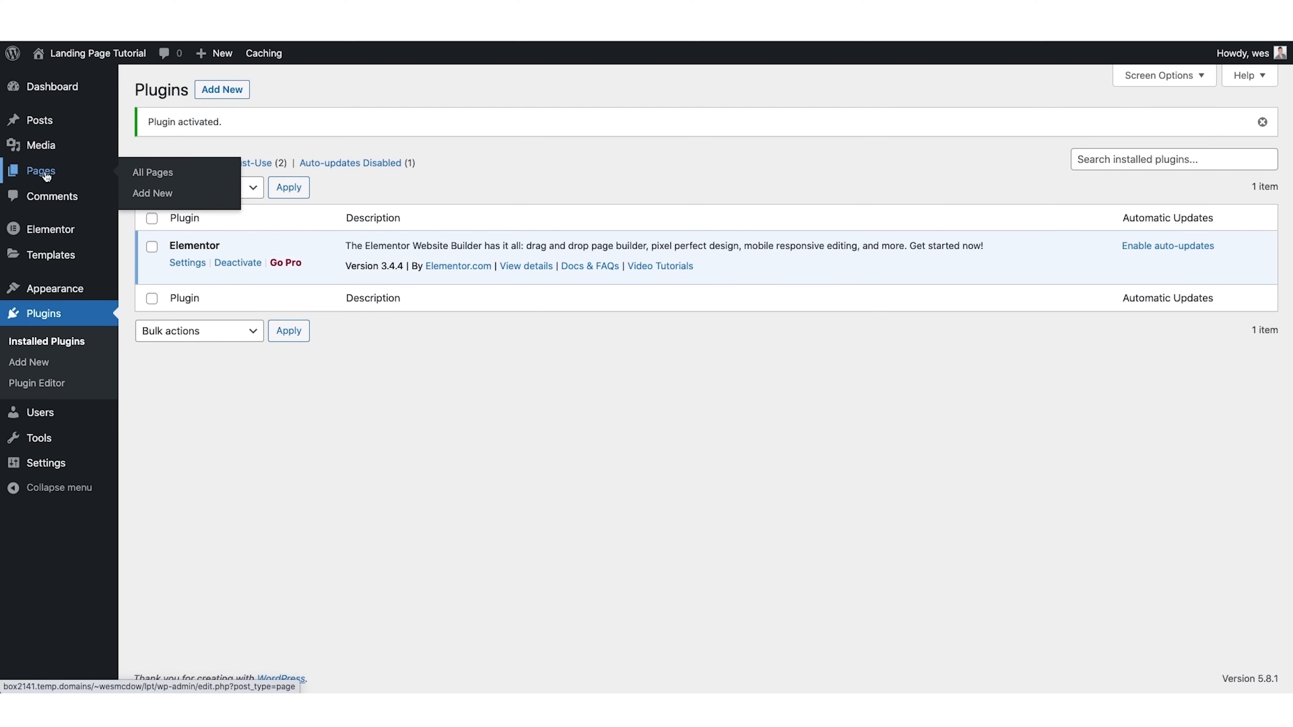
click(151, 194)
text(Land)
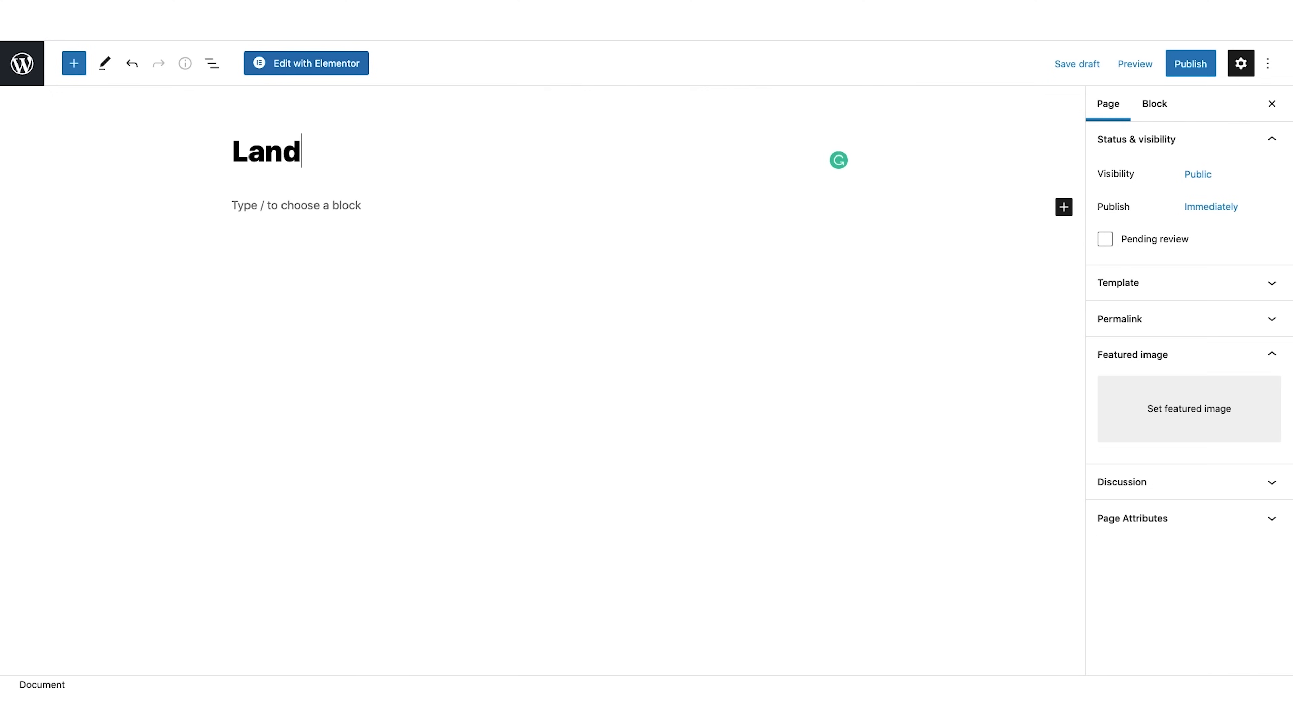
text(ing Page)
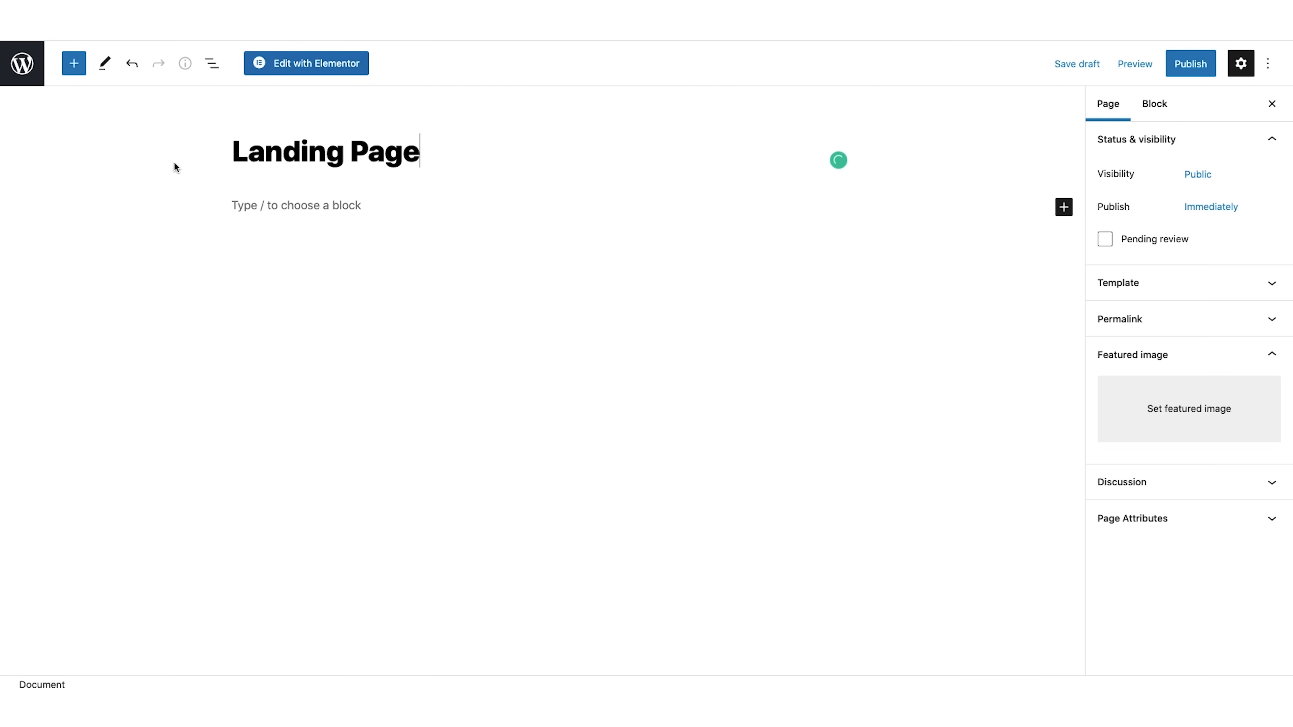
click(295, 72)
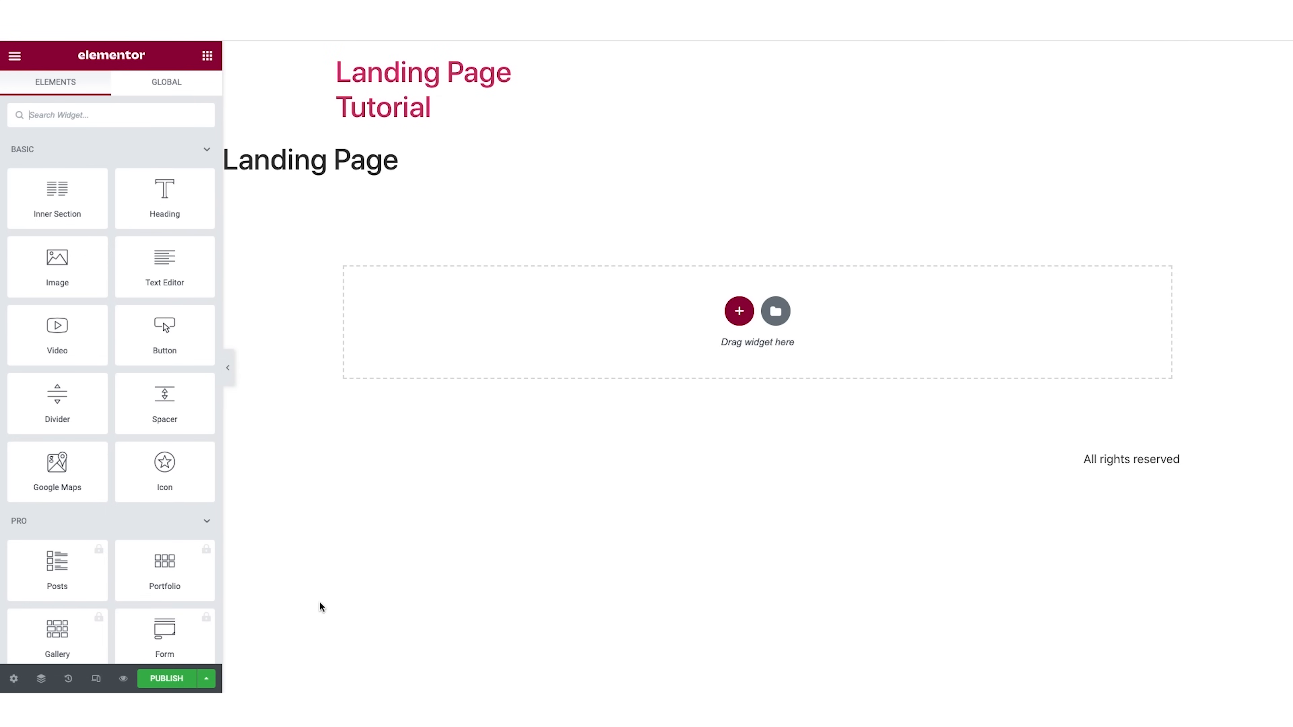
Set the landing page's layout to Elementor Canvas in the page settings.
click(14, 680)
click(159, 416)
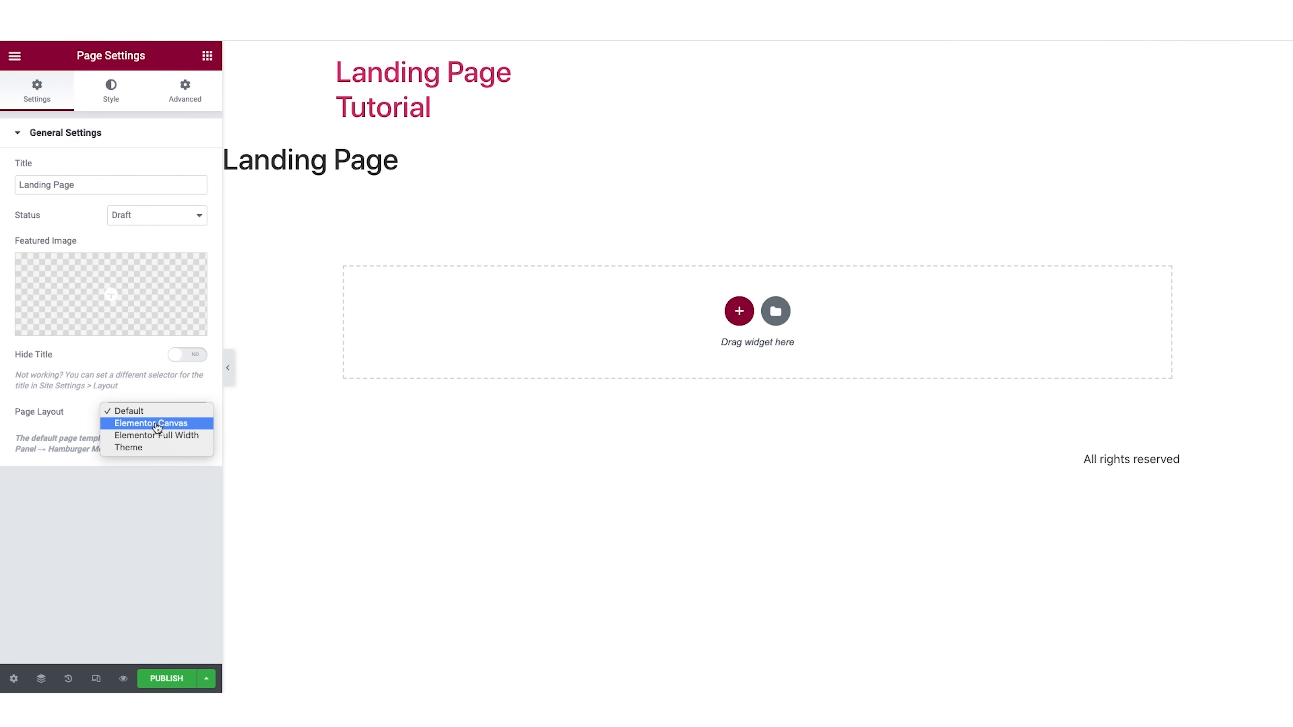
click(157, 424)
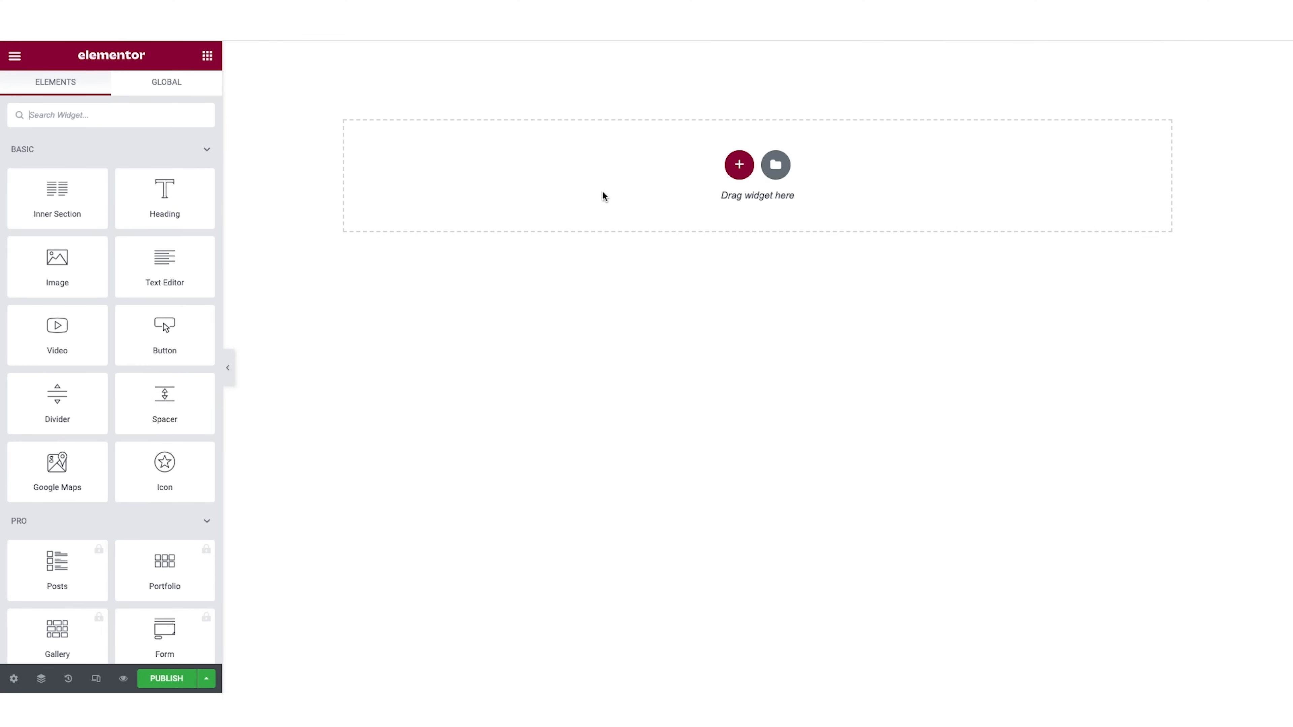
Try out a Heading widget on the blank page, and delete it together with its section.
drag(161, 200, 613, 187)
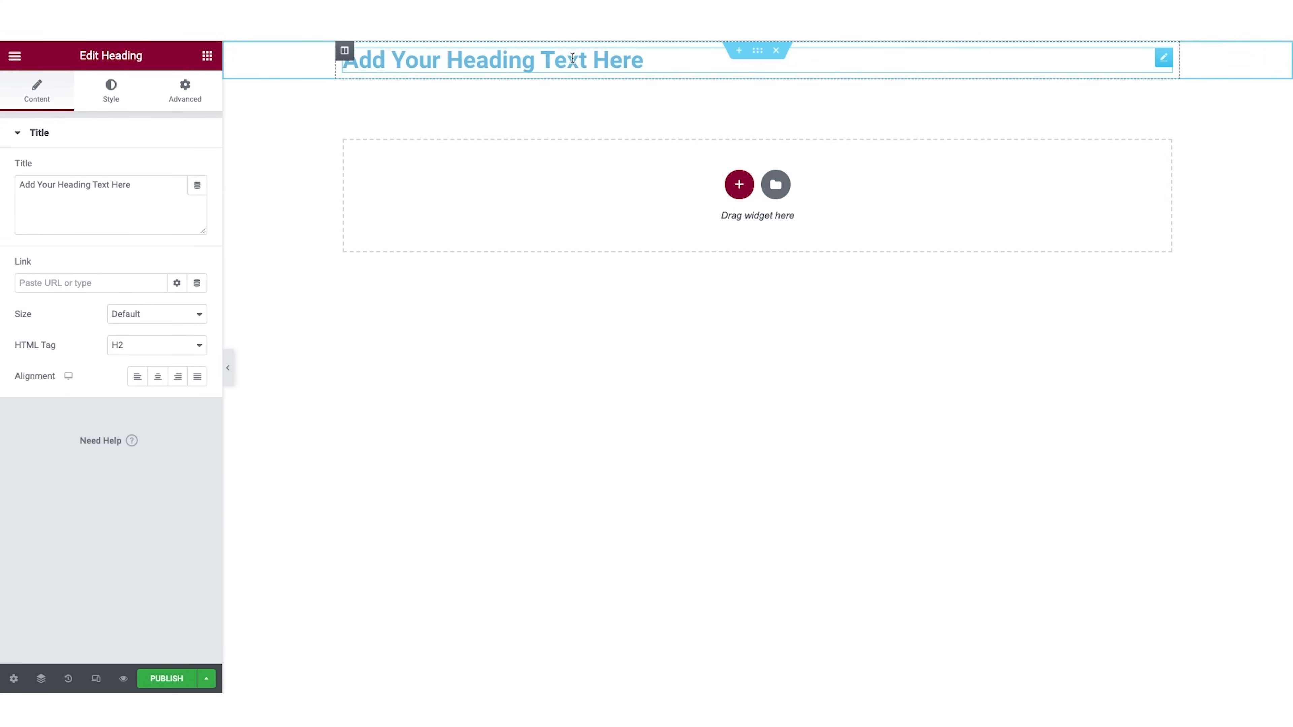
drag(20, 185, 146, 182)
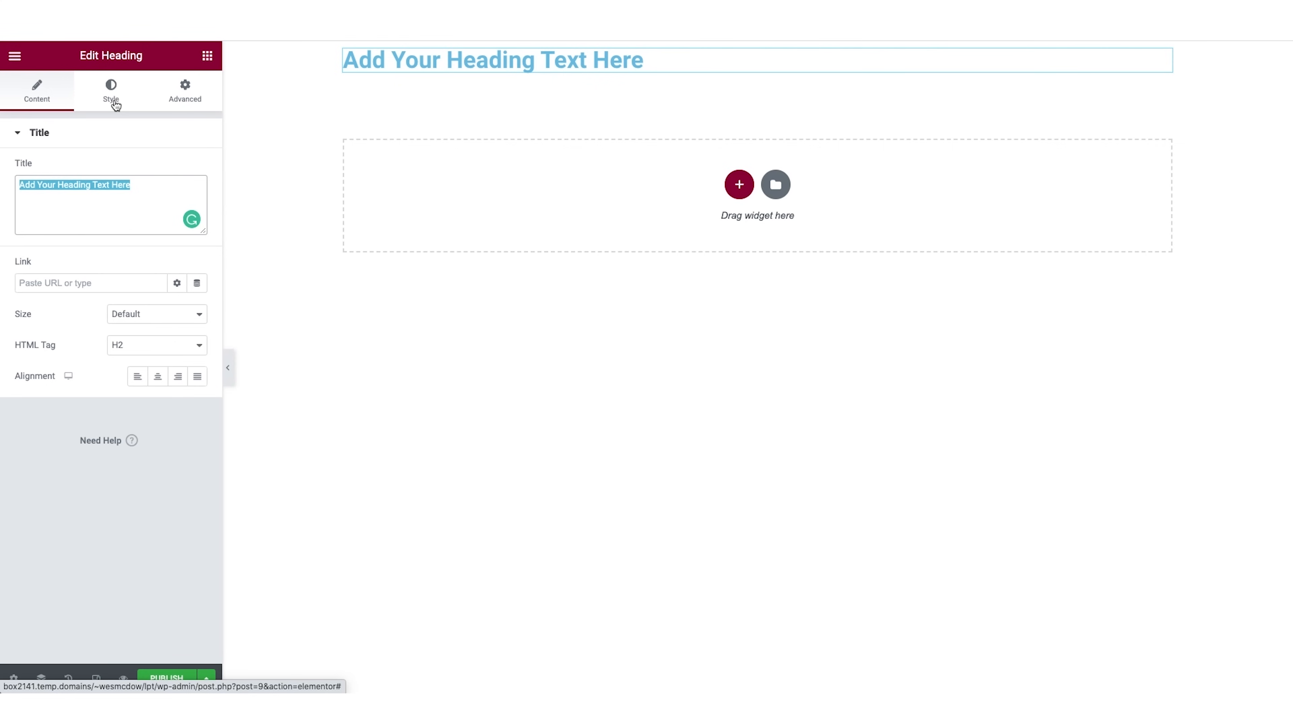
right_click(682, 60)
click(716, 263)
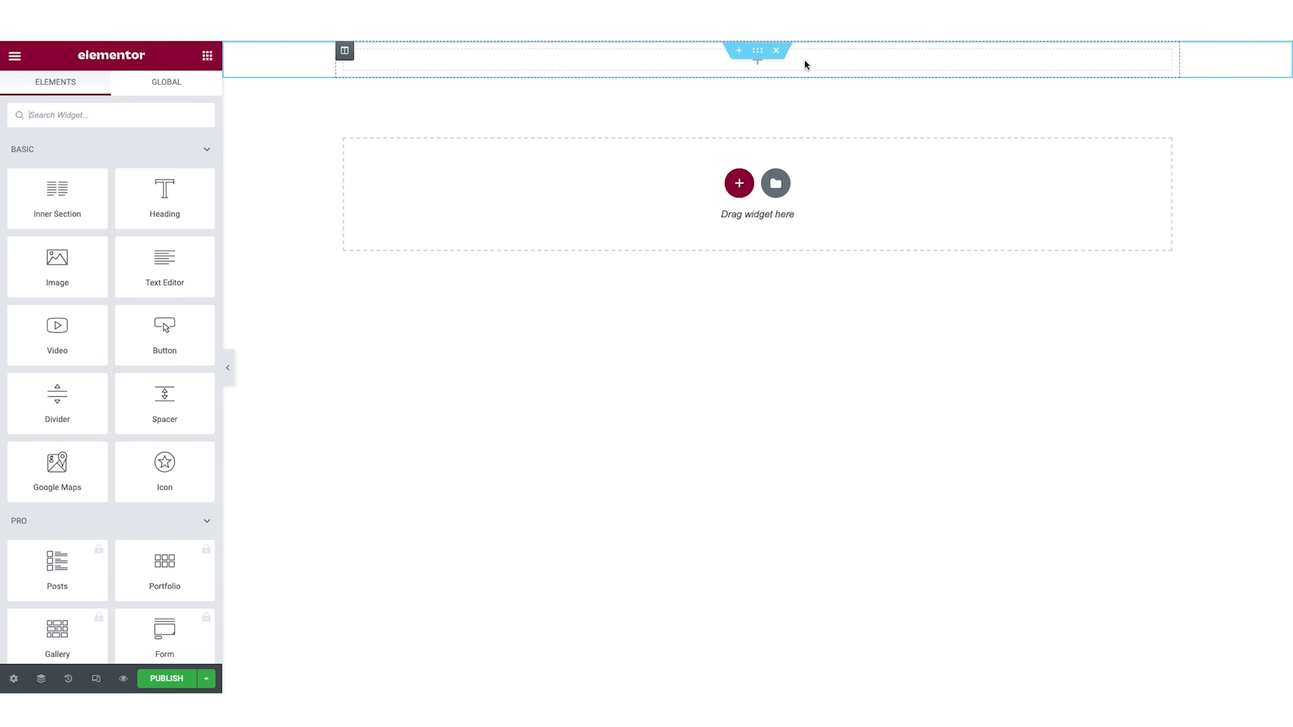
click(776, 51)
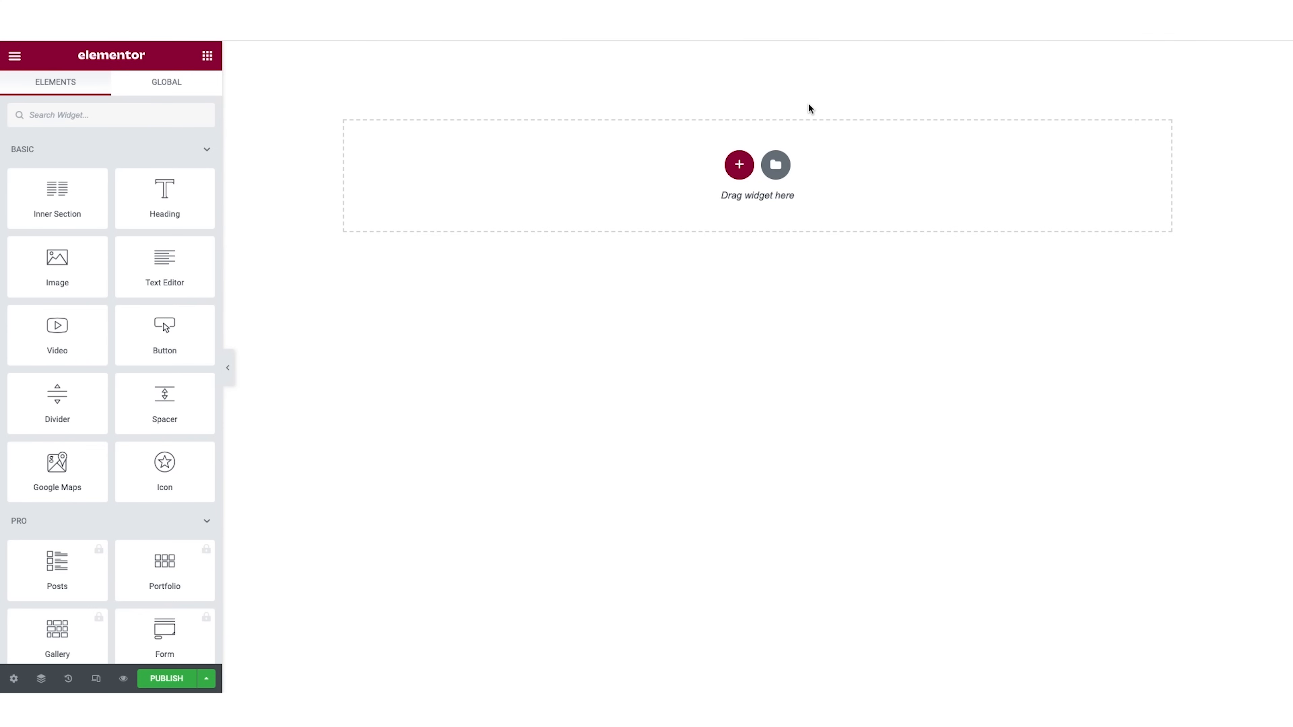
Open the Elementor template library and browse the available block templates.
click(776, 165)
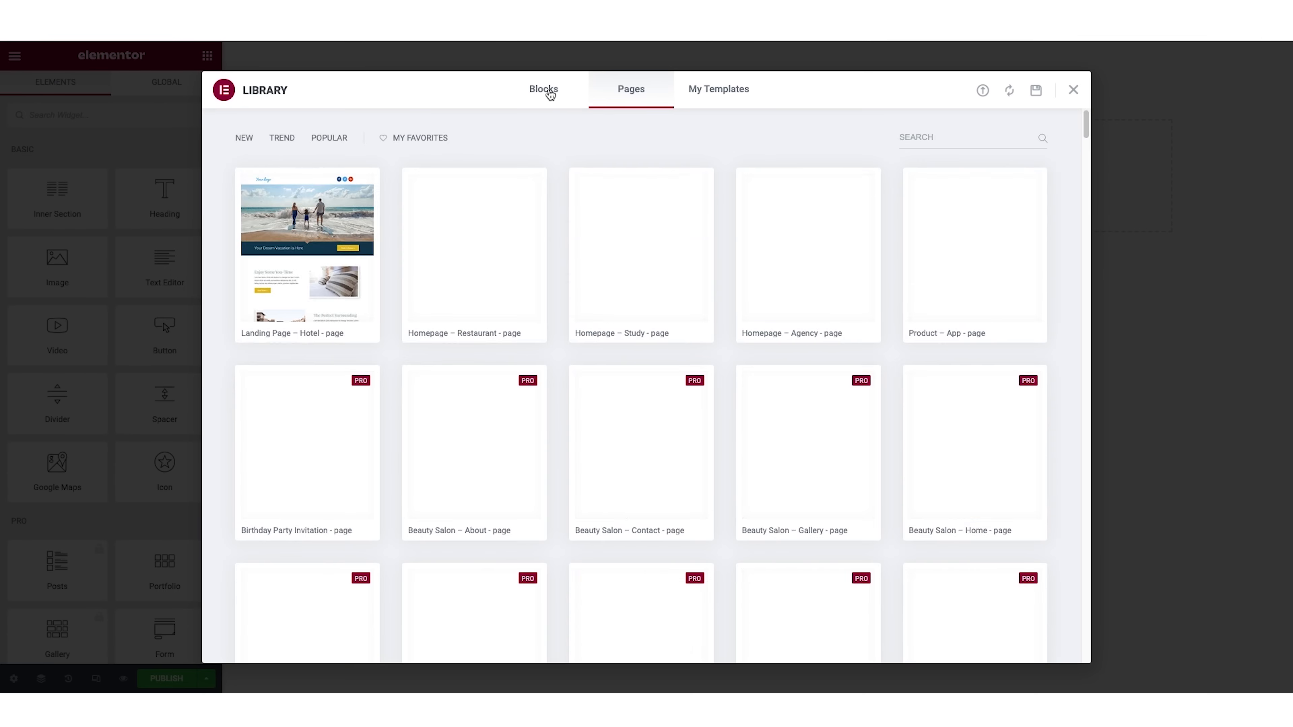
click(544, 89)
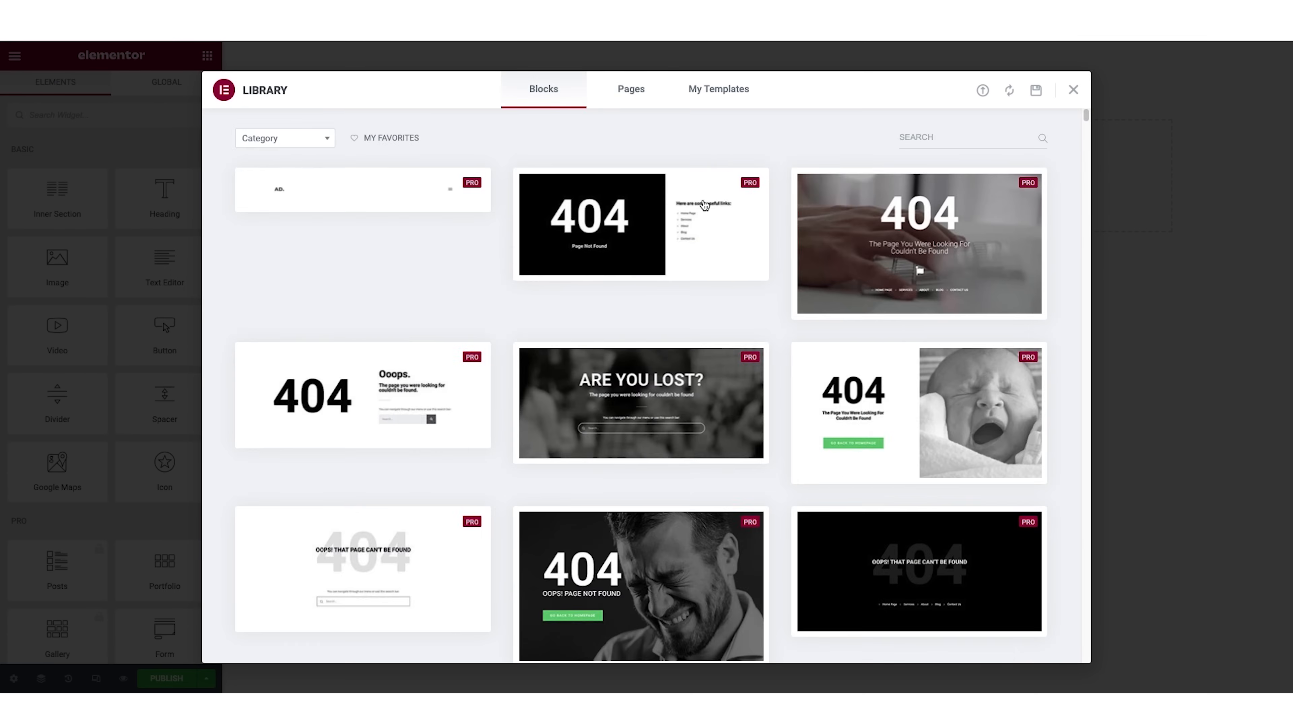
scroll(707, 214, down, 6)
scroll(707, 214, down, 10)
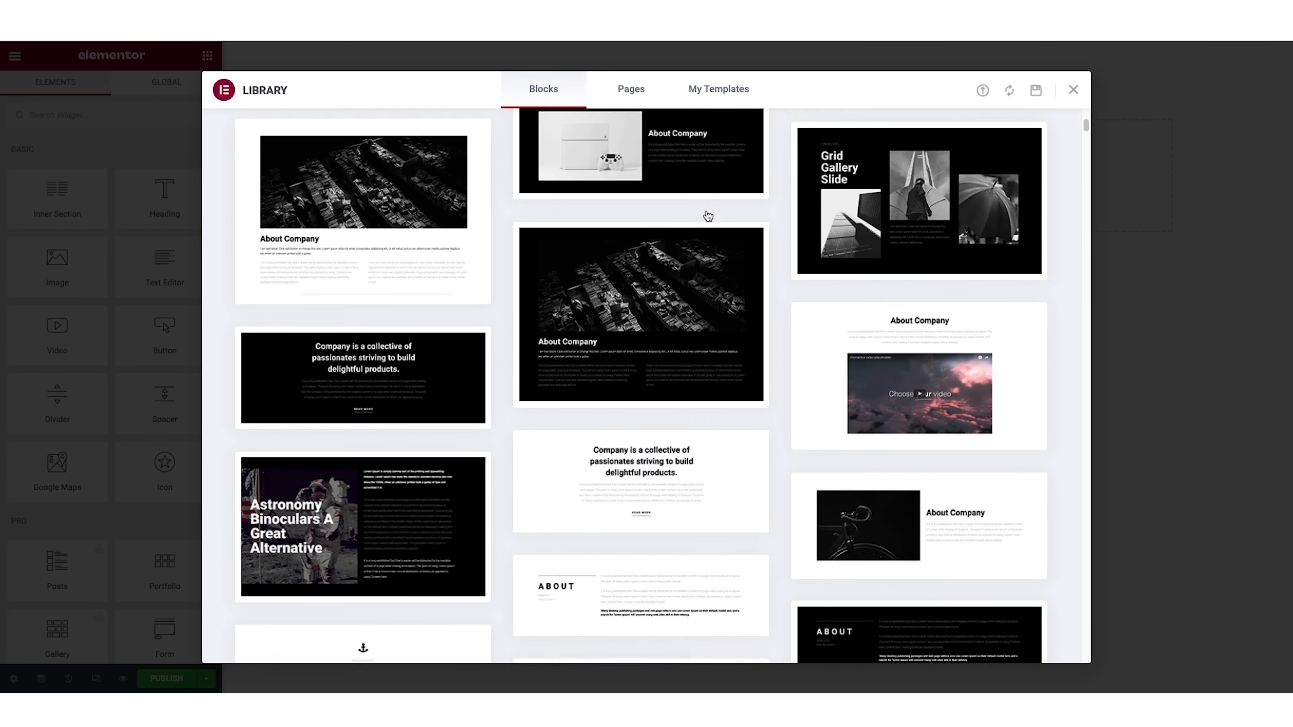
scroll(707, 216, down, 12)
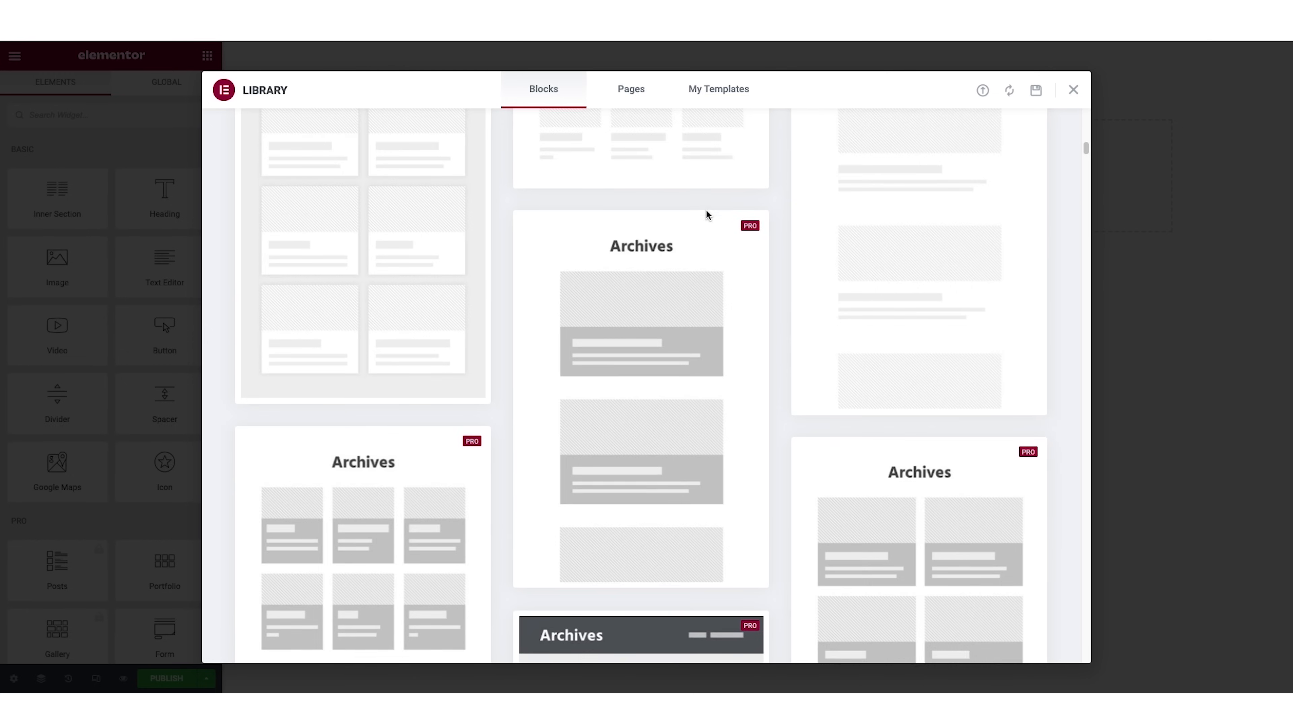
Look through more of the ready-made block templates and close the template library.
scroll(706, 214, down, 12)
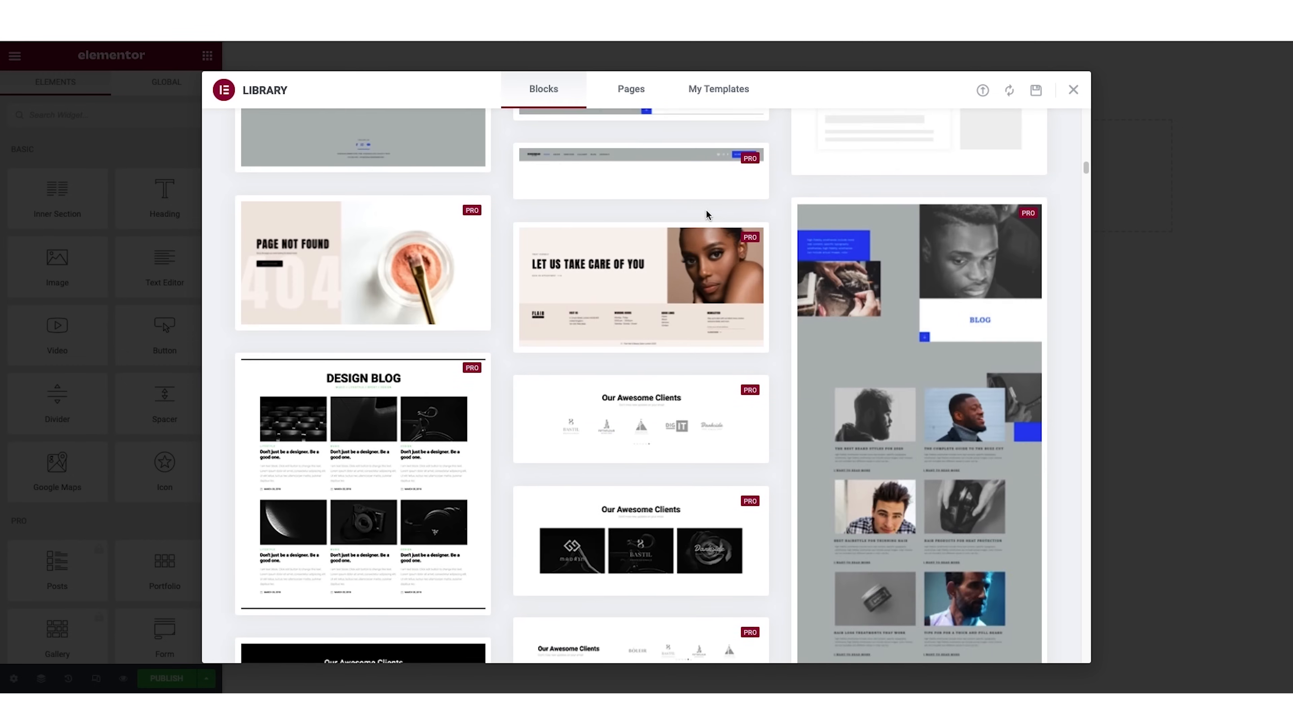
scroll(706, 213, down, 12)
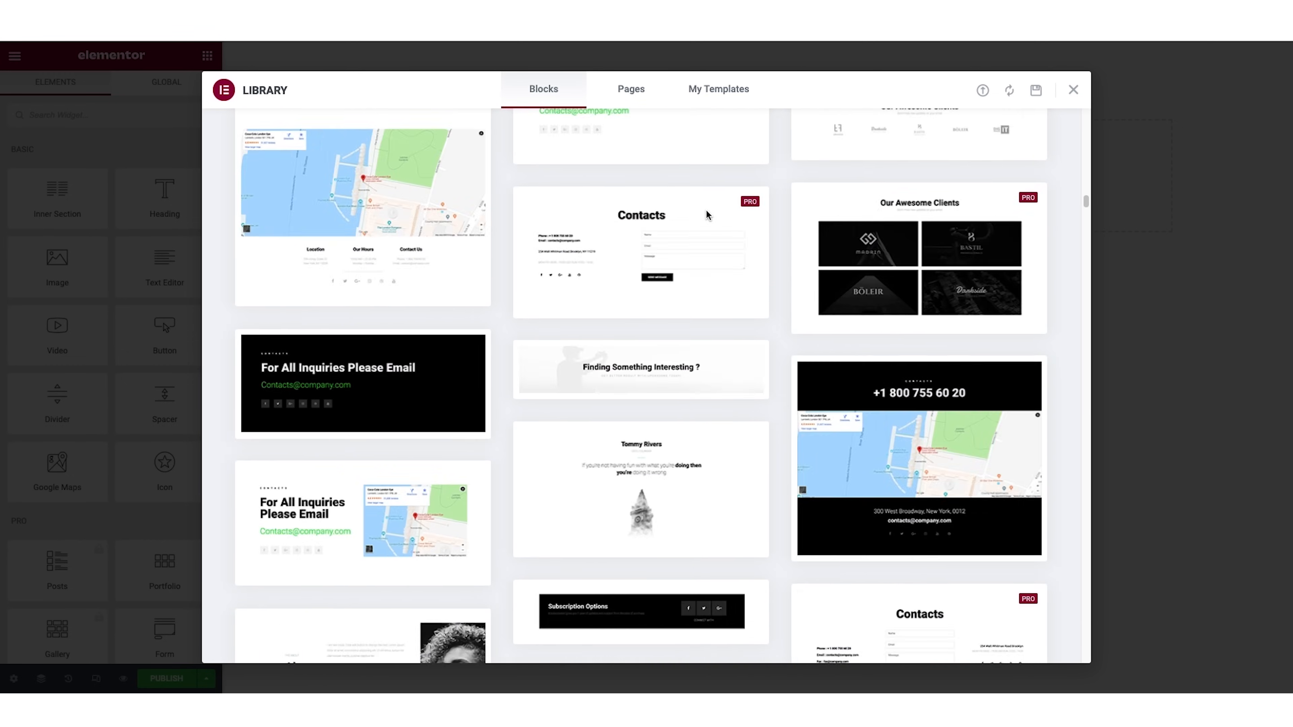
scroll(706, 214, up, 15)
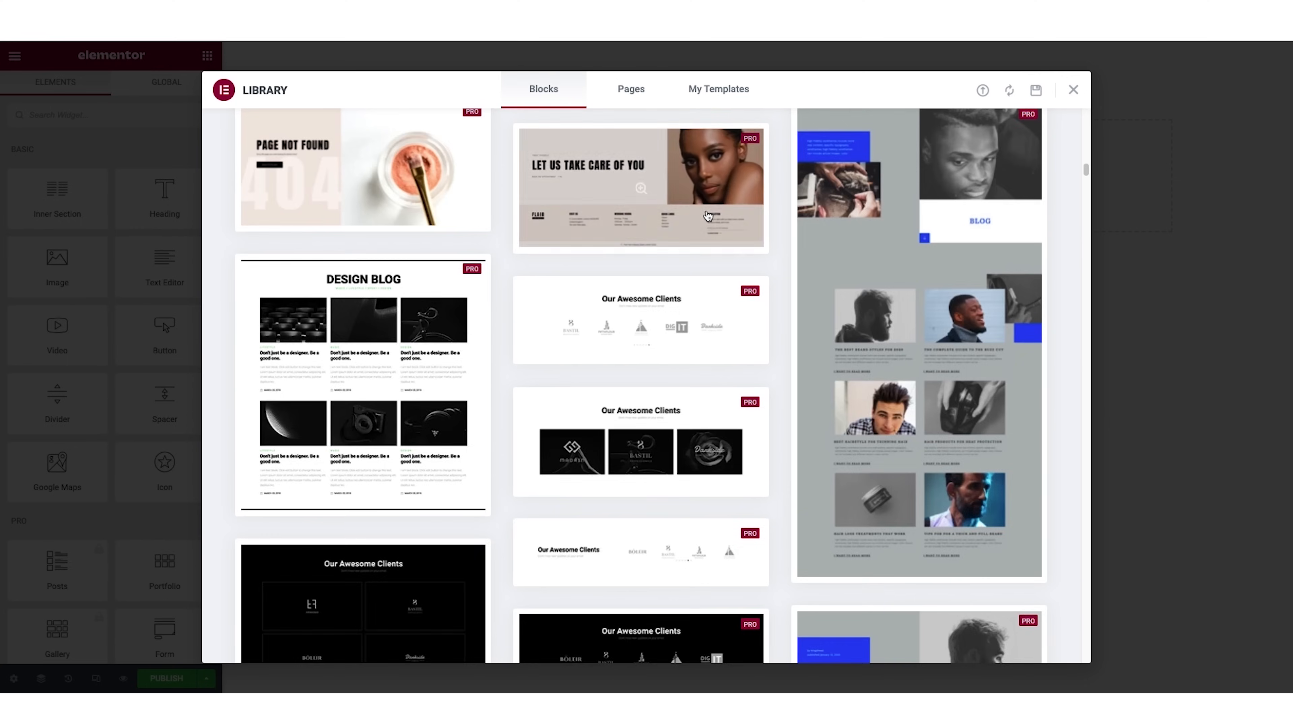
scroll(706, 214, up, 6)
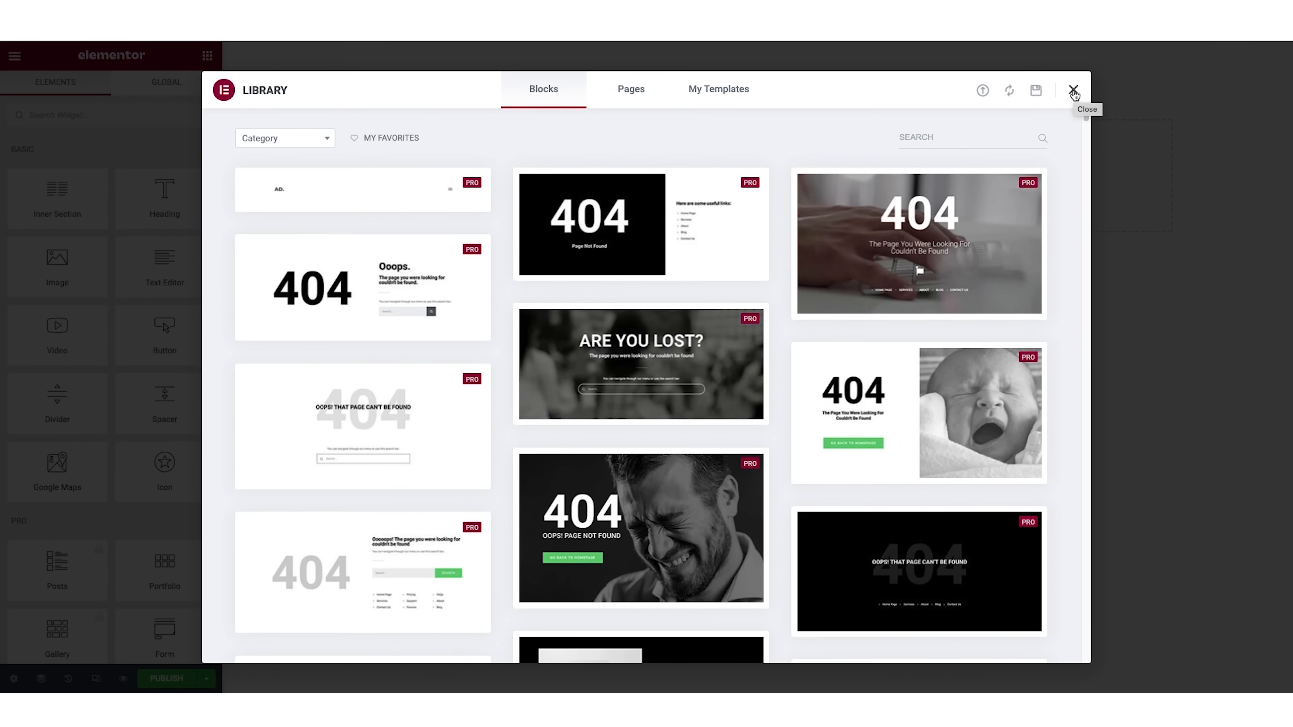
click(1072, 91)
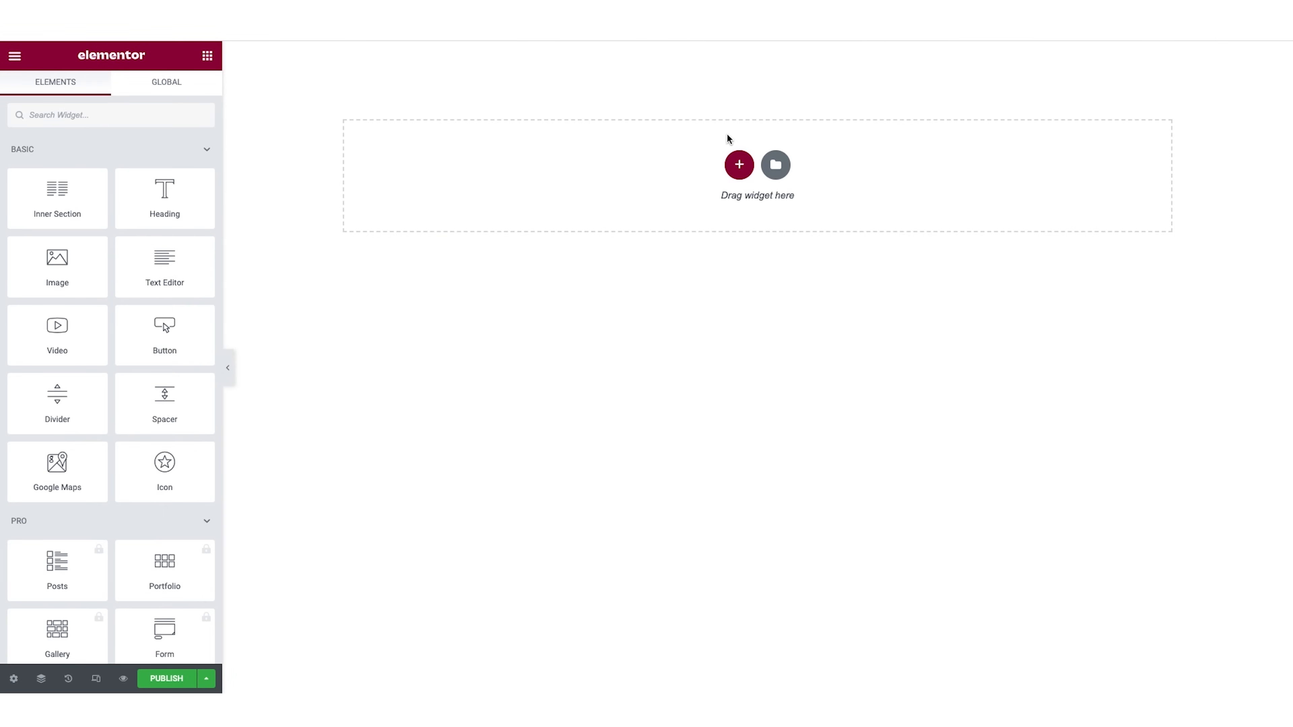
Add a section with two equal columns to the page and place a Heading widget in its left column.
click(739, 165)
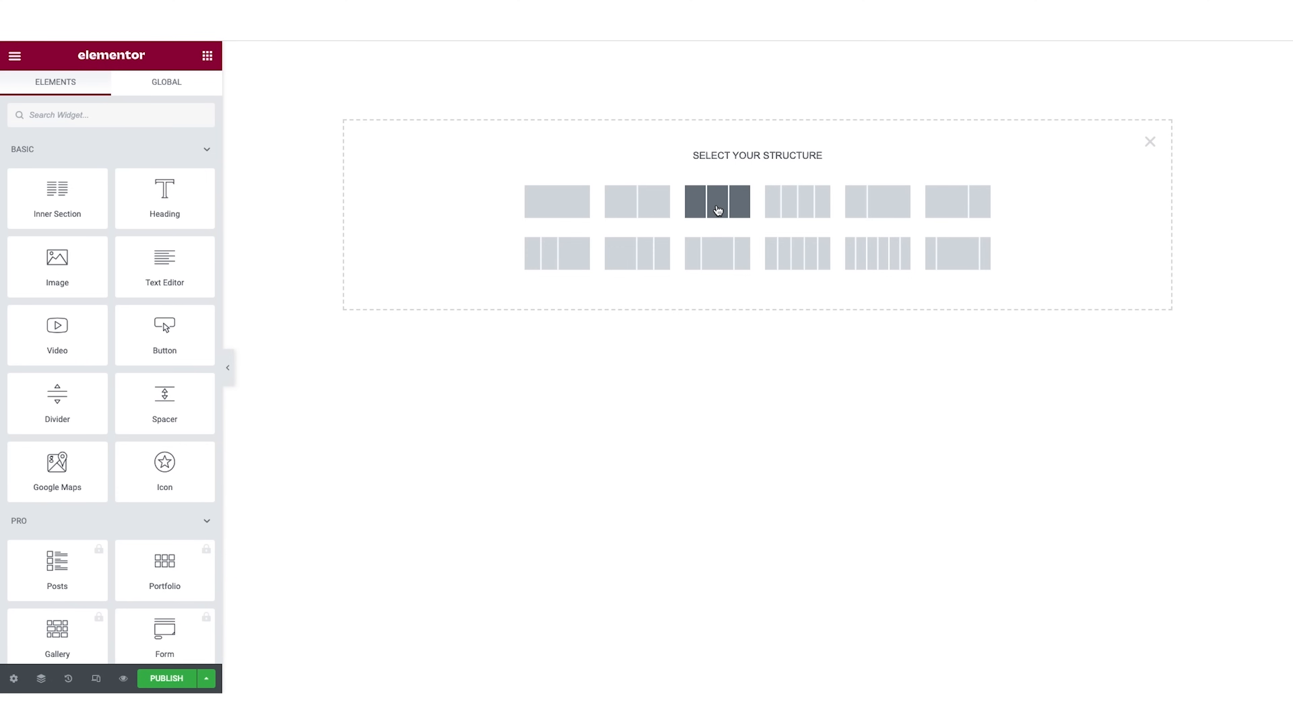
click(650, 208)
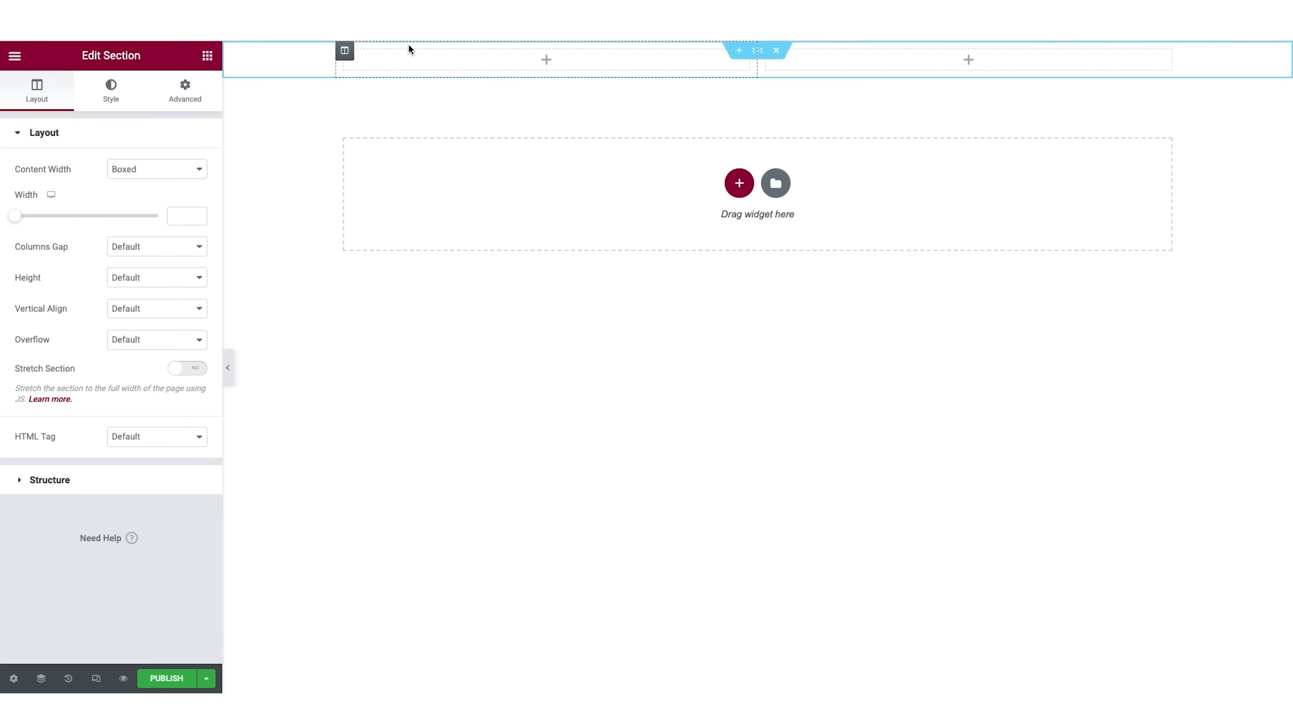
click(208, 56)
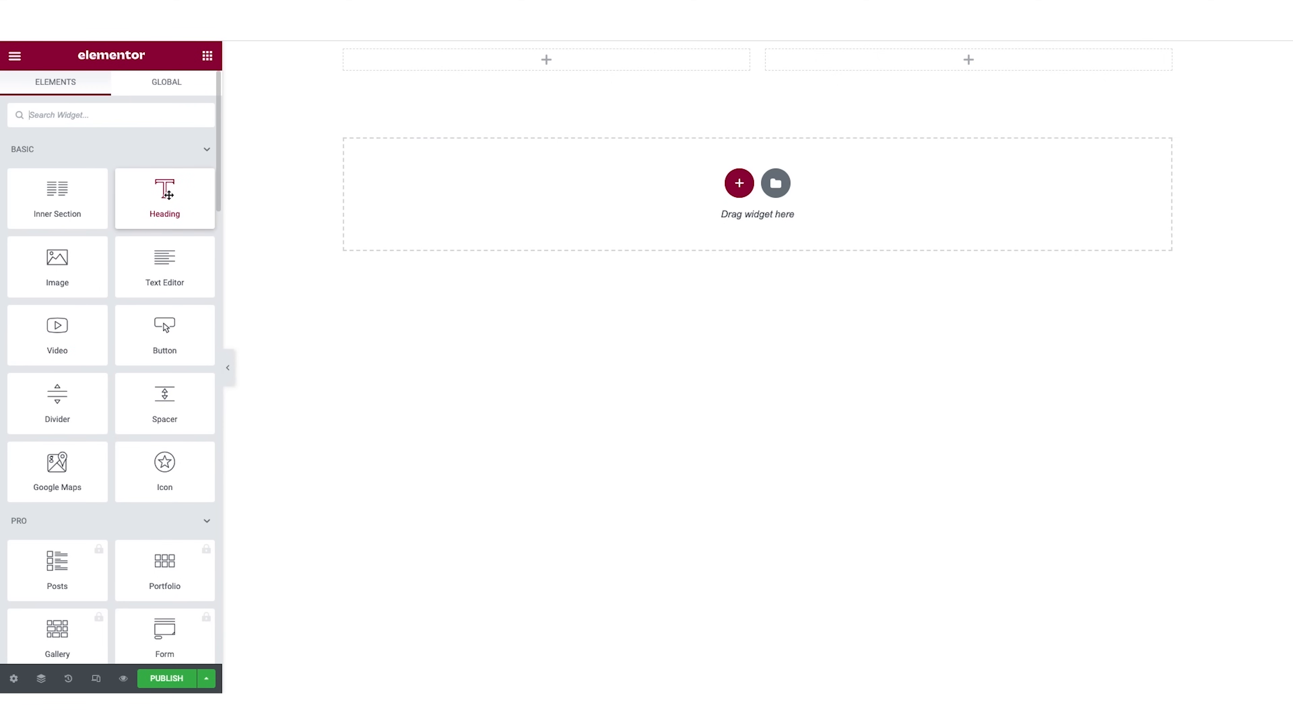
drag(162, 196, 539, 72)
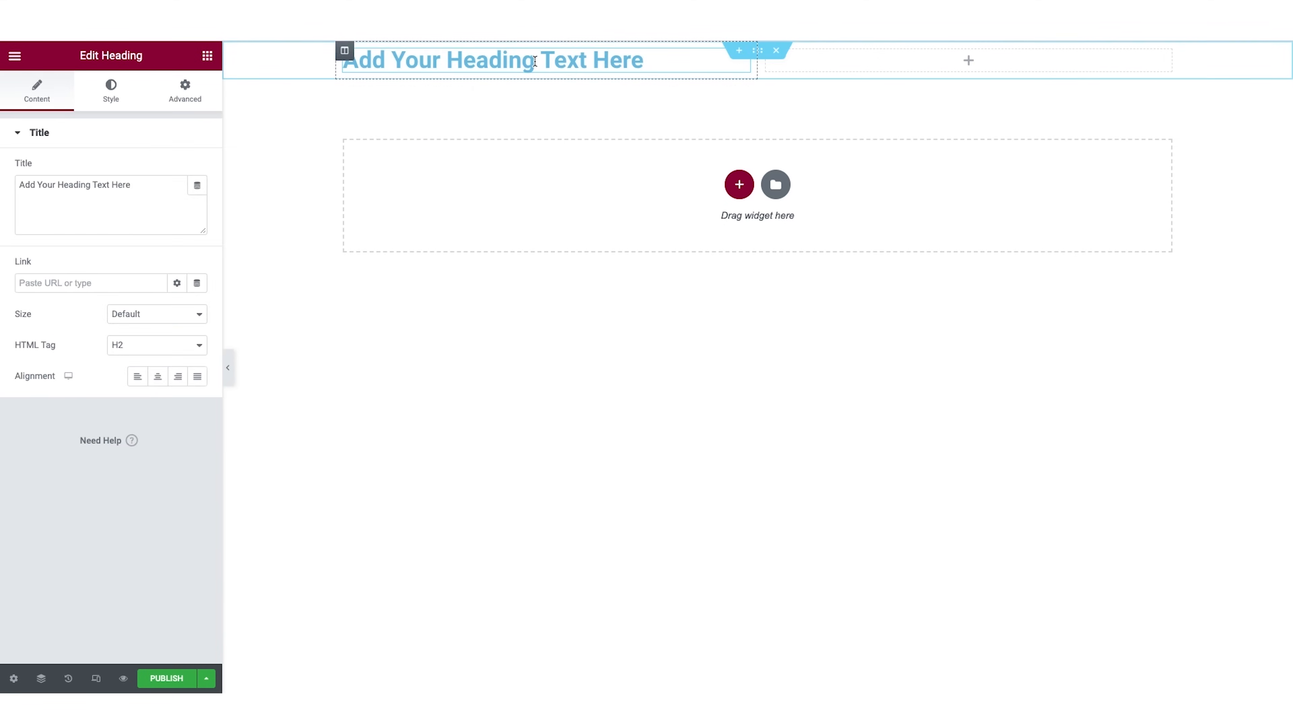
Add a Text Editor widget and a Button widget below the heading in the left column.
click(207, 55)
drag(166, 266, 438, 73)
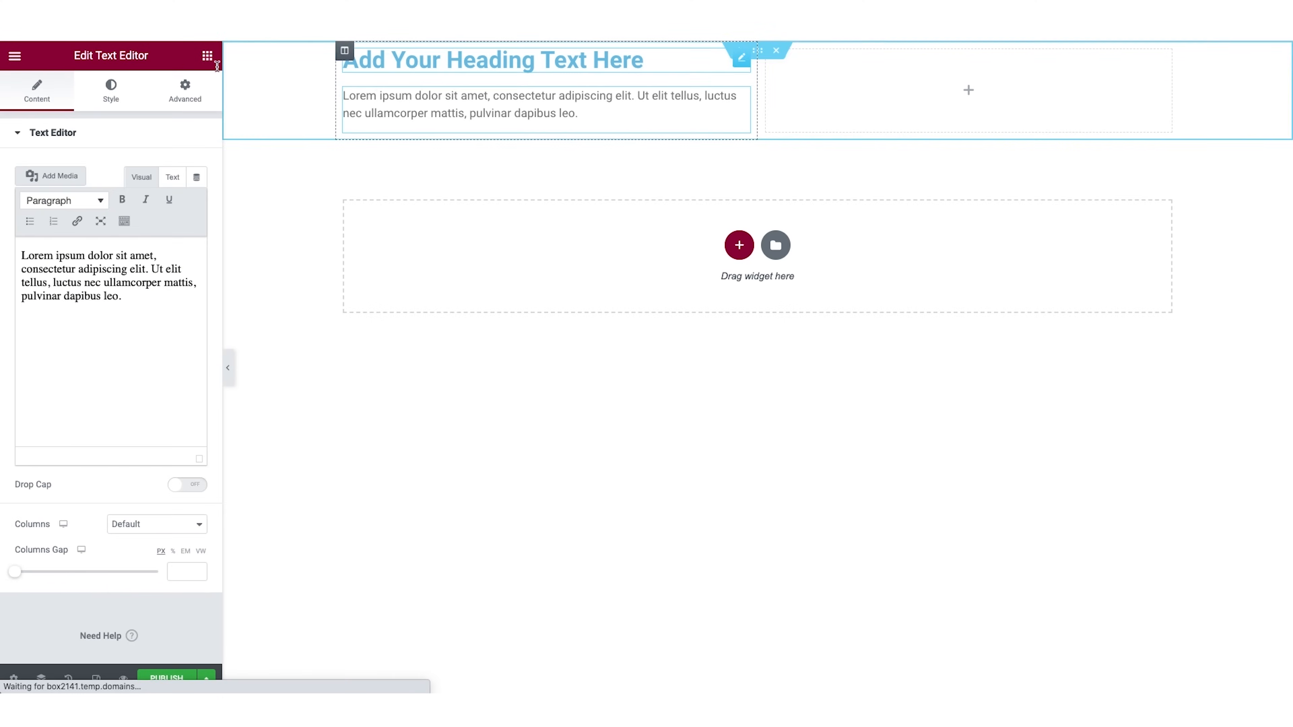
click(207, 56)
drag(170, 343, 431, 145)
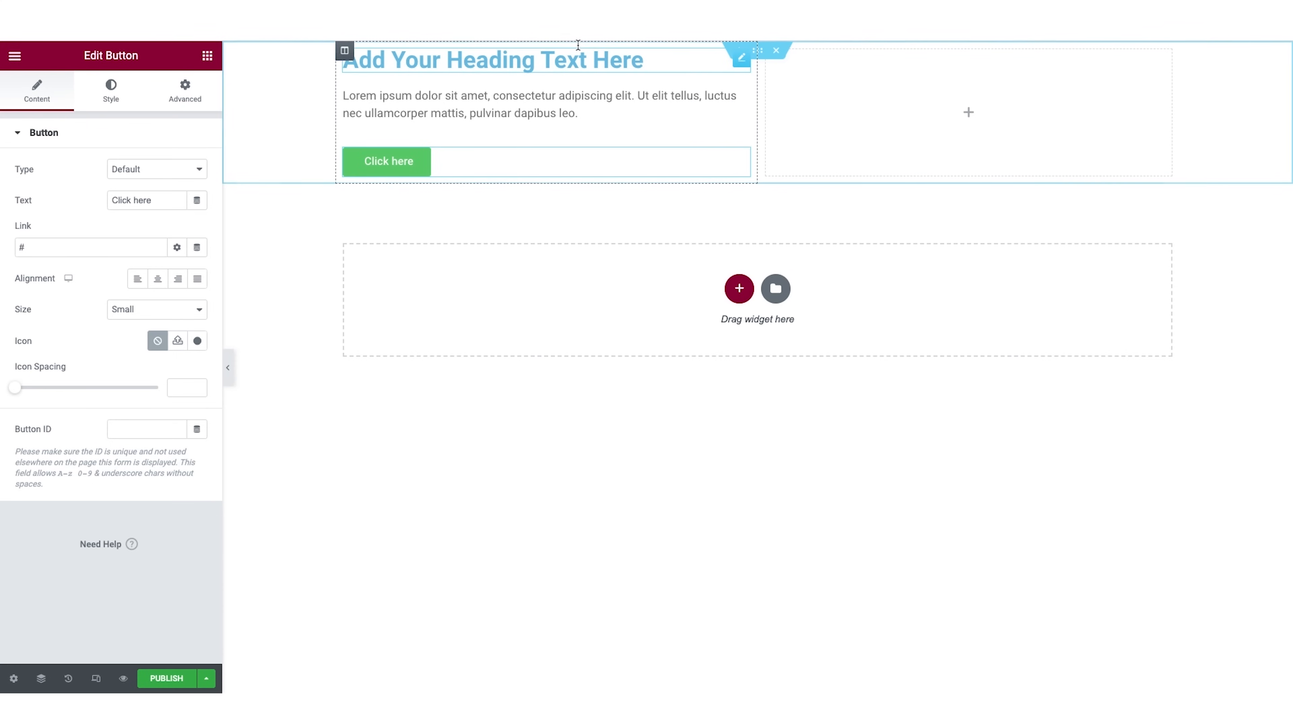
Set the two-column section's height to Fit To Screen.
click(759, 53)
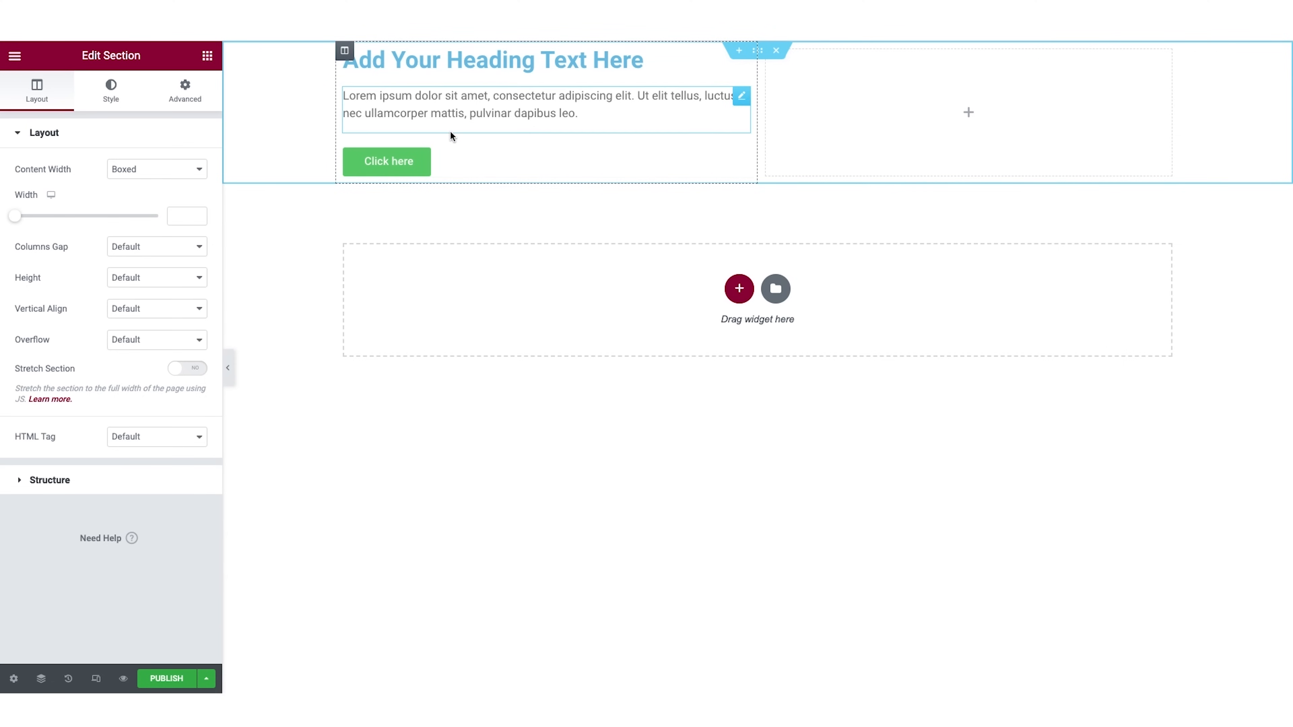
click(159, 286)
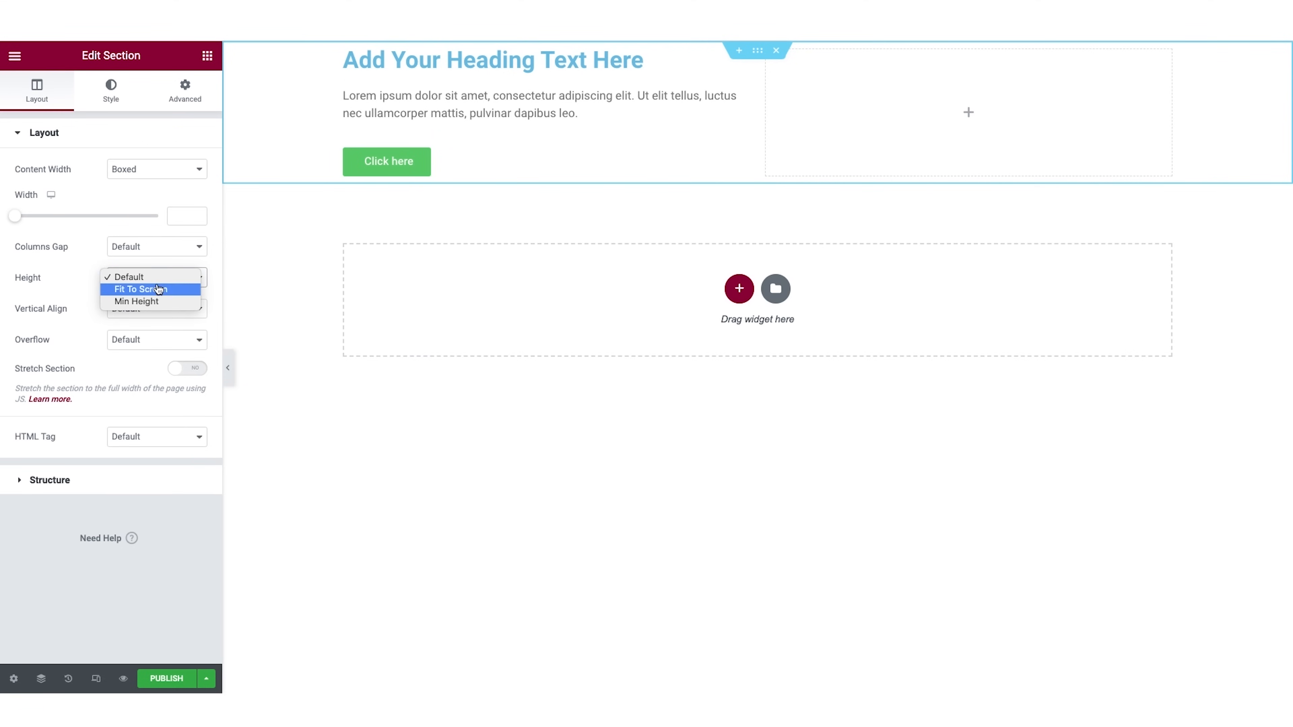
click(152, 290)
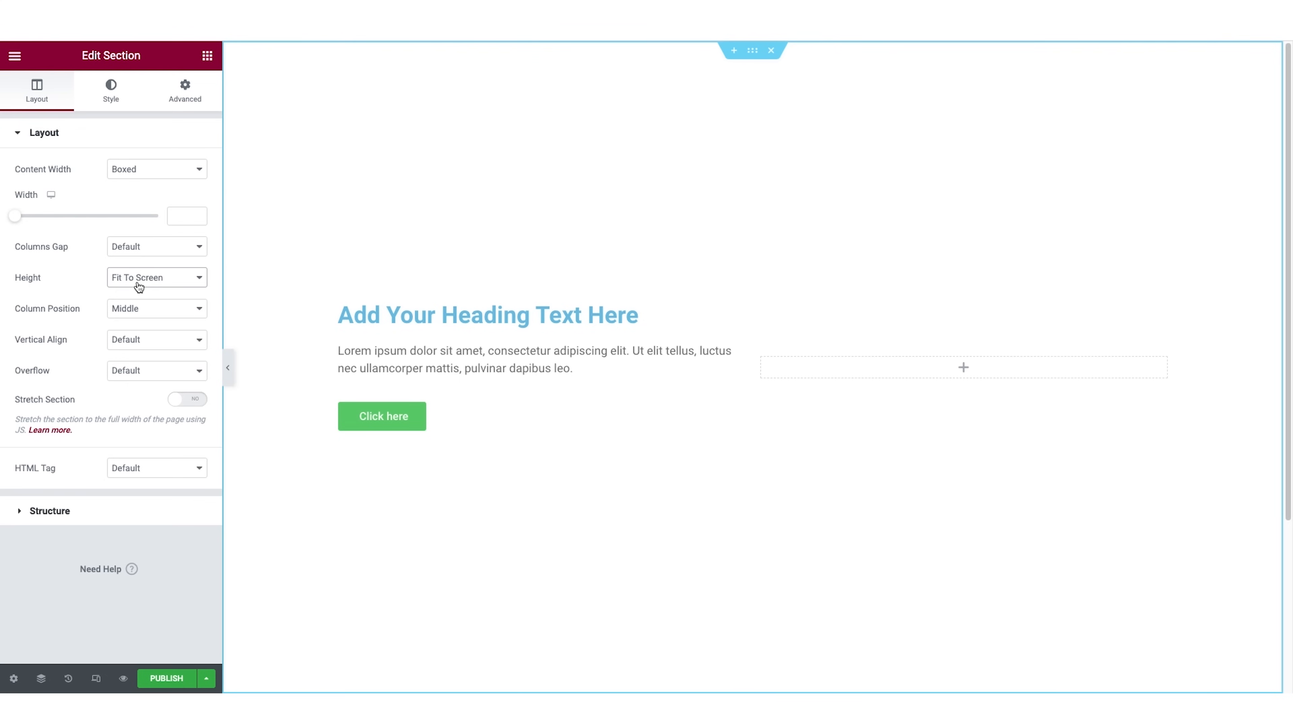
Switch the section's height to Min Height and set the minimum height to 700 px.
click(173, 284)
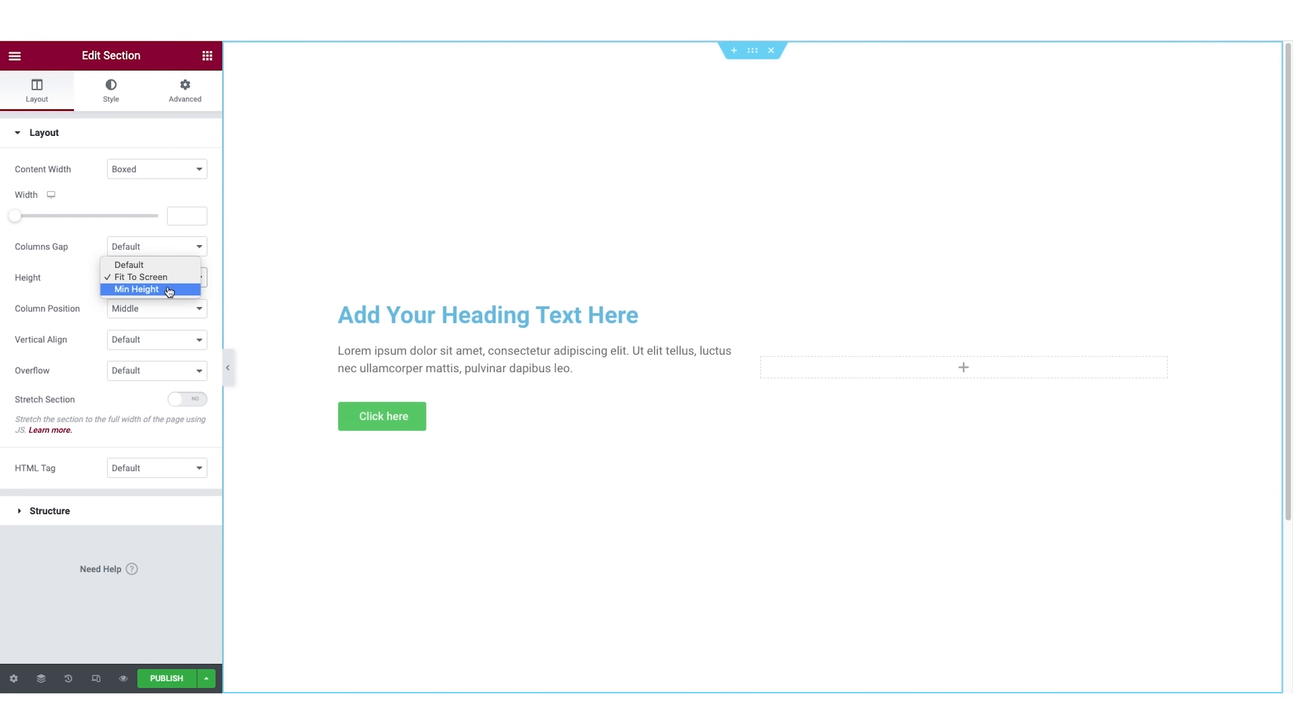
click(169, 289)
drag(55, 325, 91, 331)
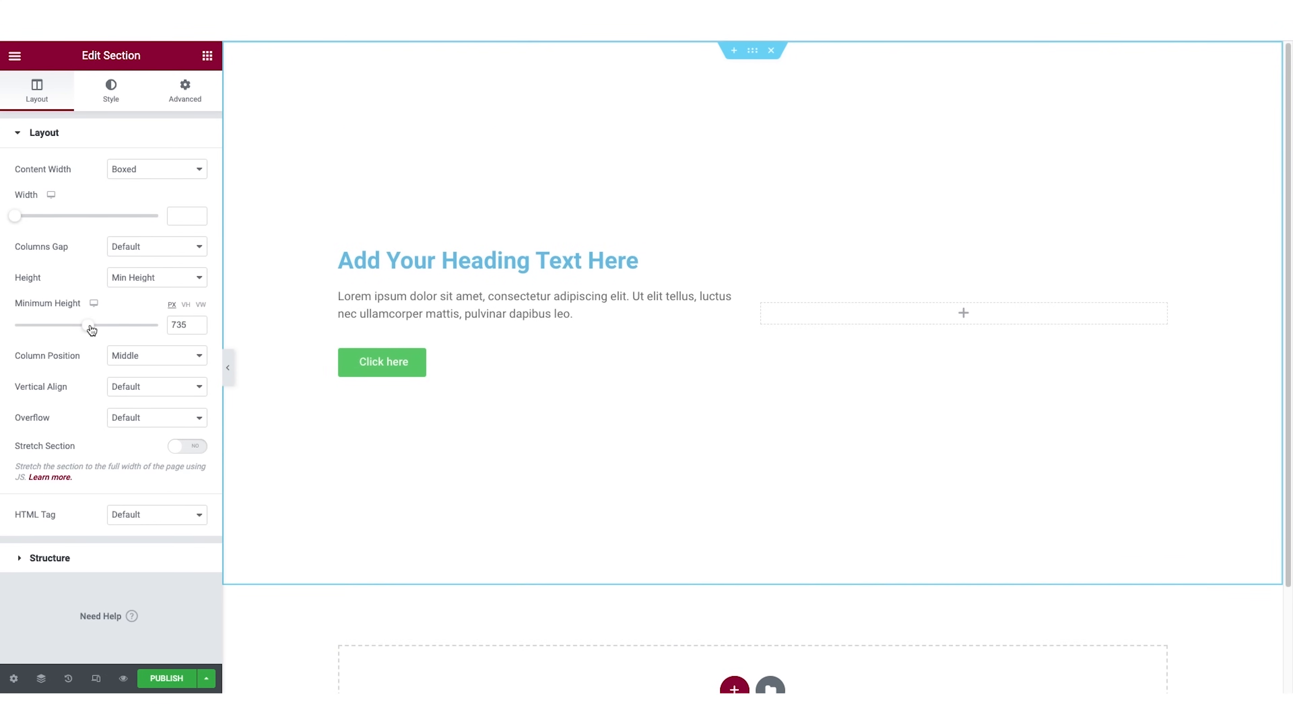
drag(186, 322, 179, 326)
text(600)
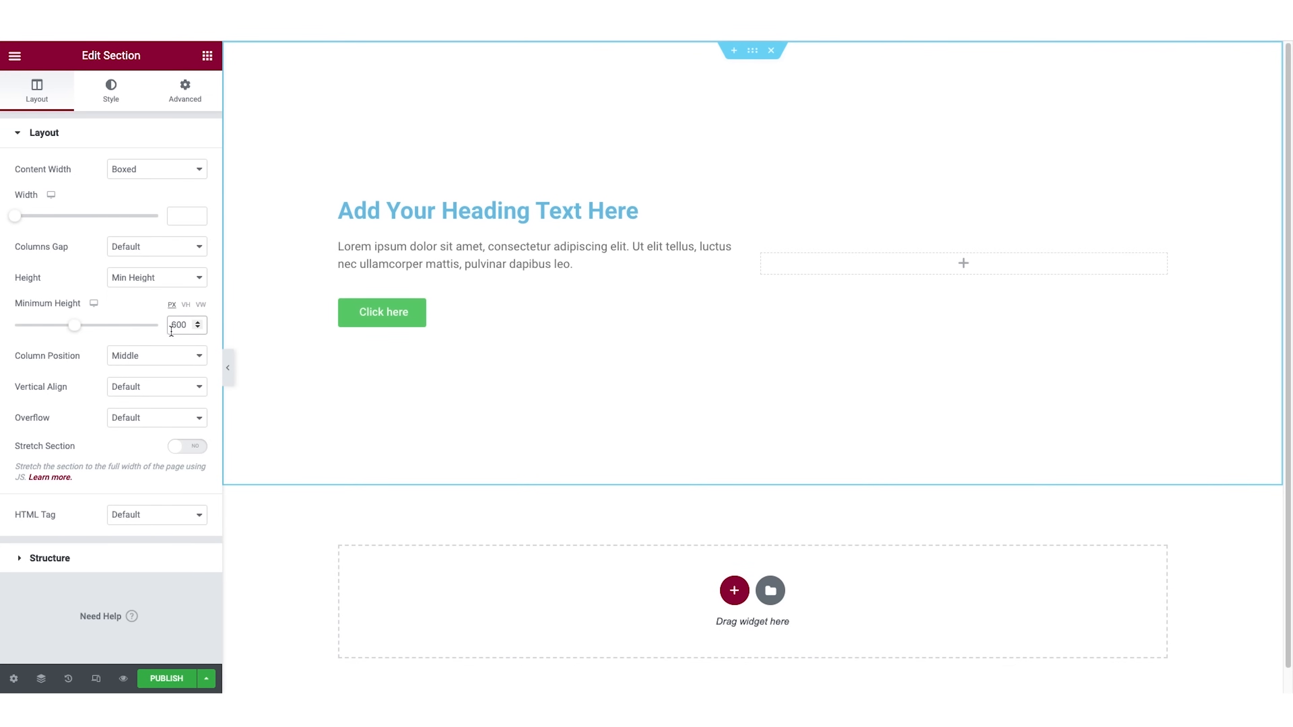
drag(180, 324, 173, 325)
text(7)
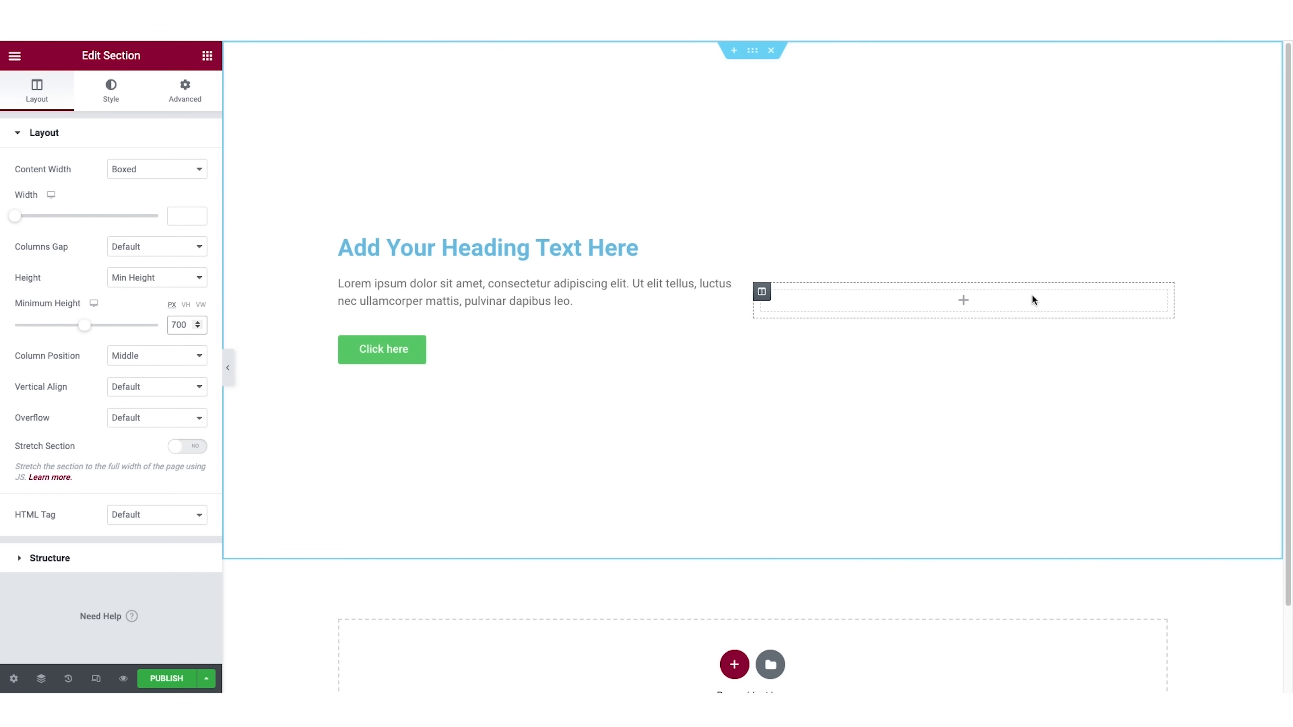
Resize the section's two columns by moving their shared border so the left one is slightly narrower.
drag(753, 308, 875, 304)
drag(968, 296, 733, 304)
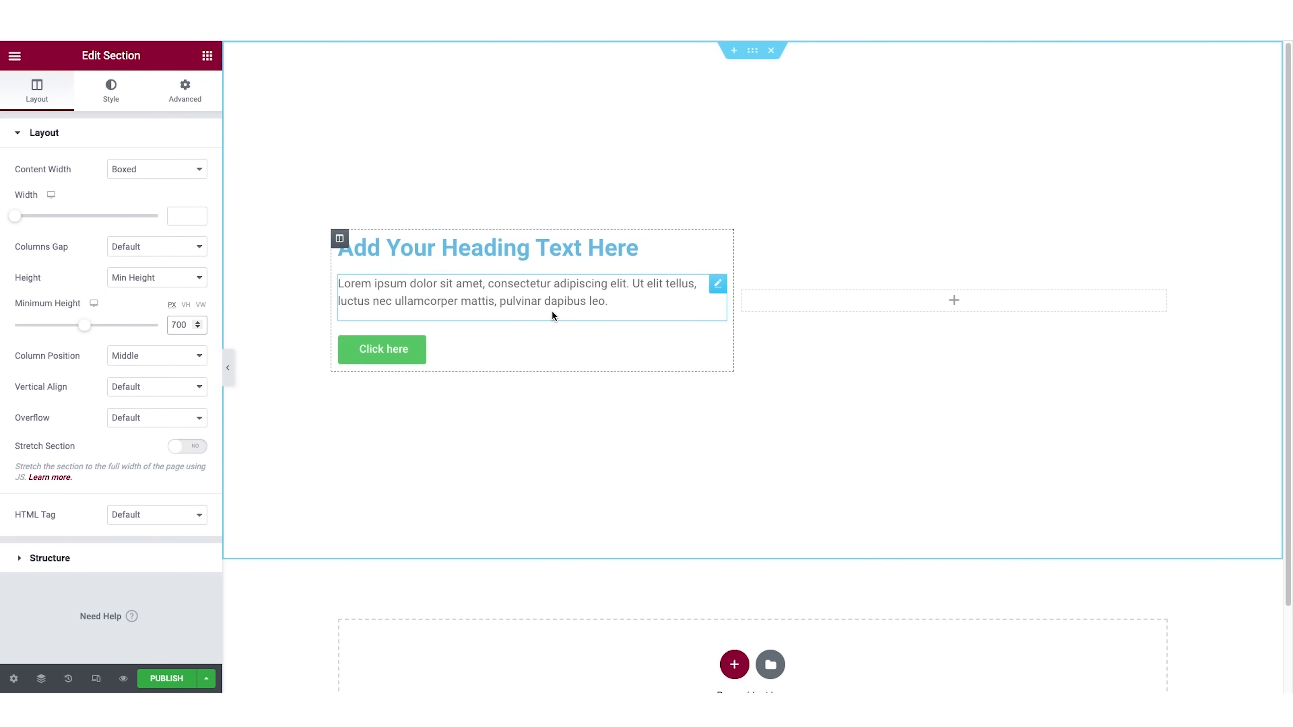
click(207, 55)
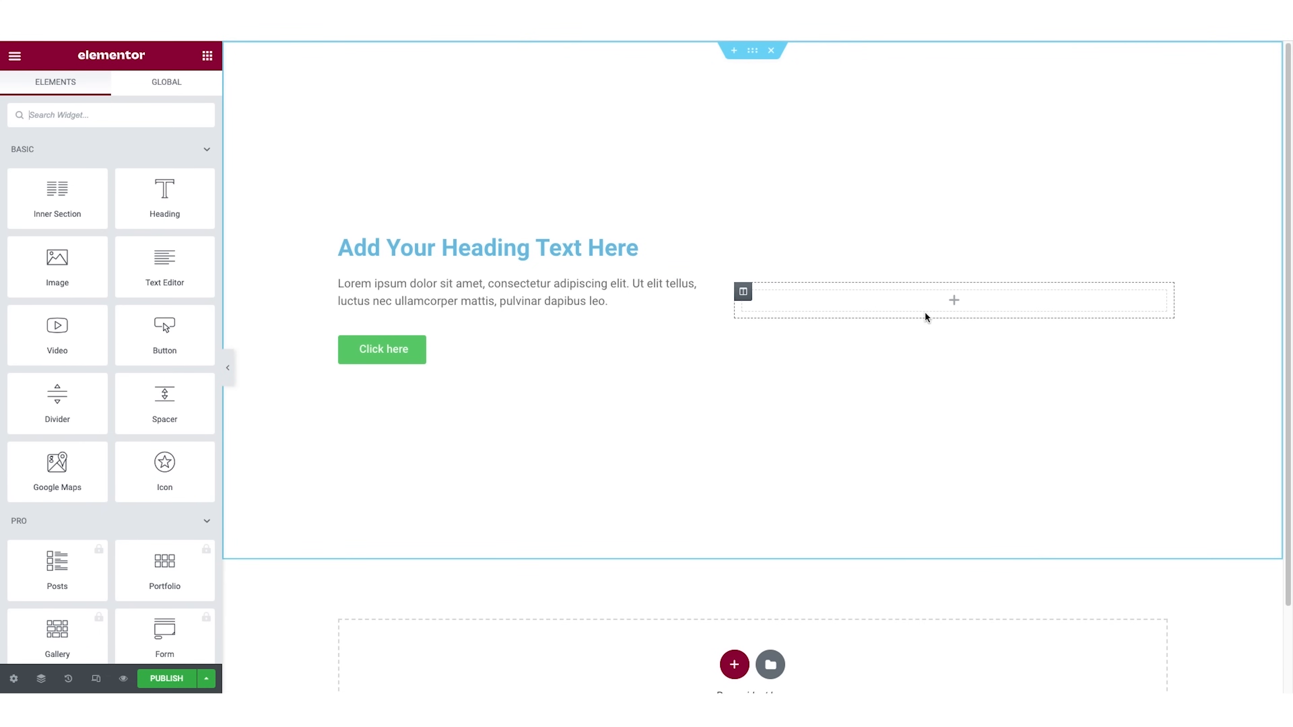
Give the section a Classic background in dark brownish red, #5E3030, in its style settings.
click(752, 52)
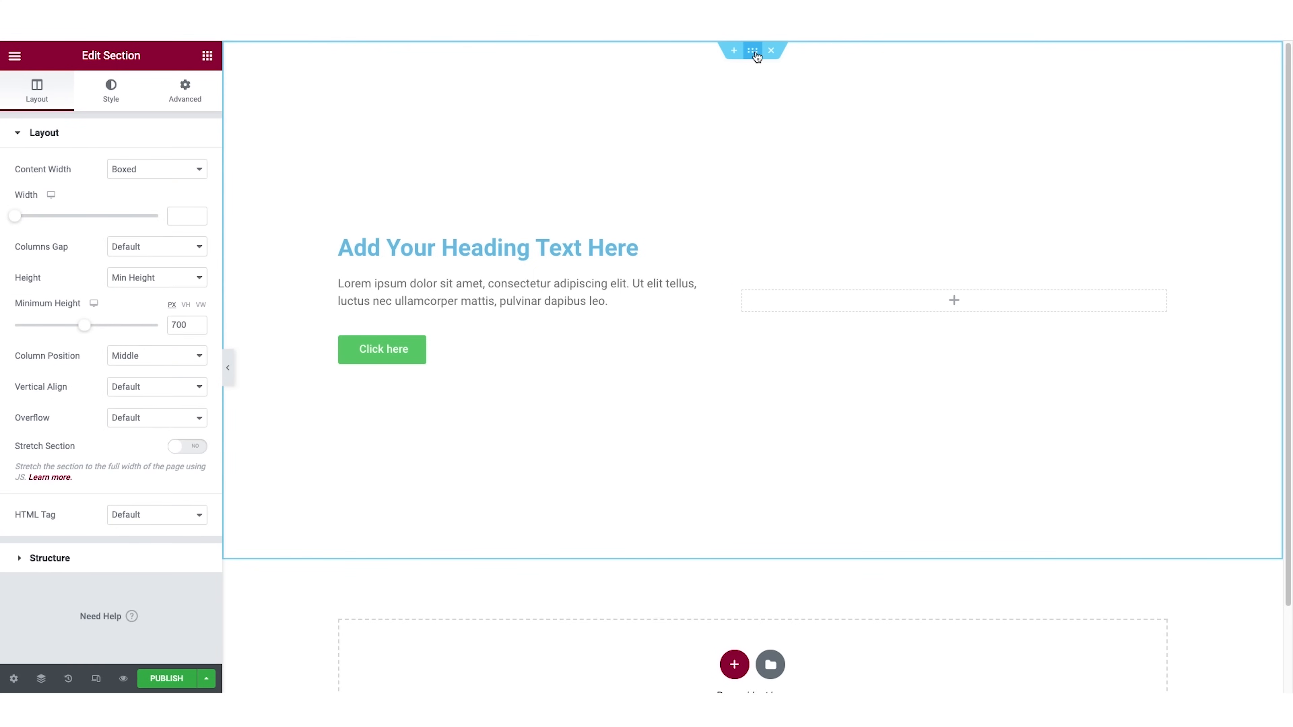
click(111, 99)
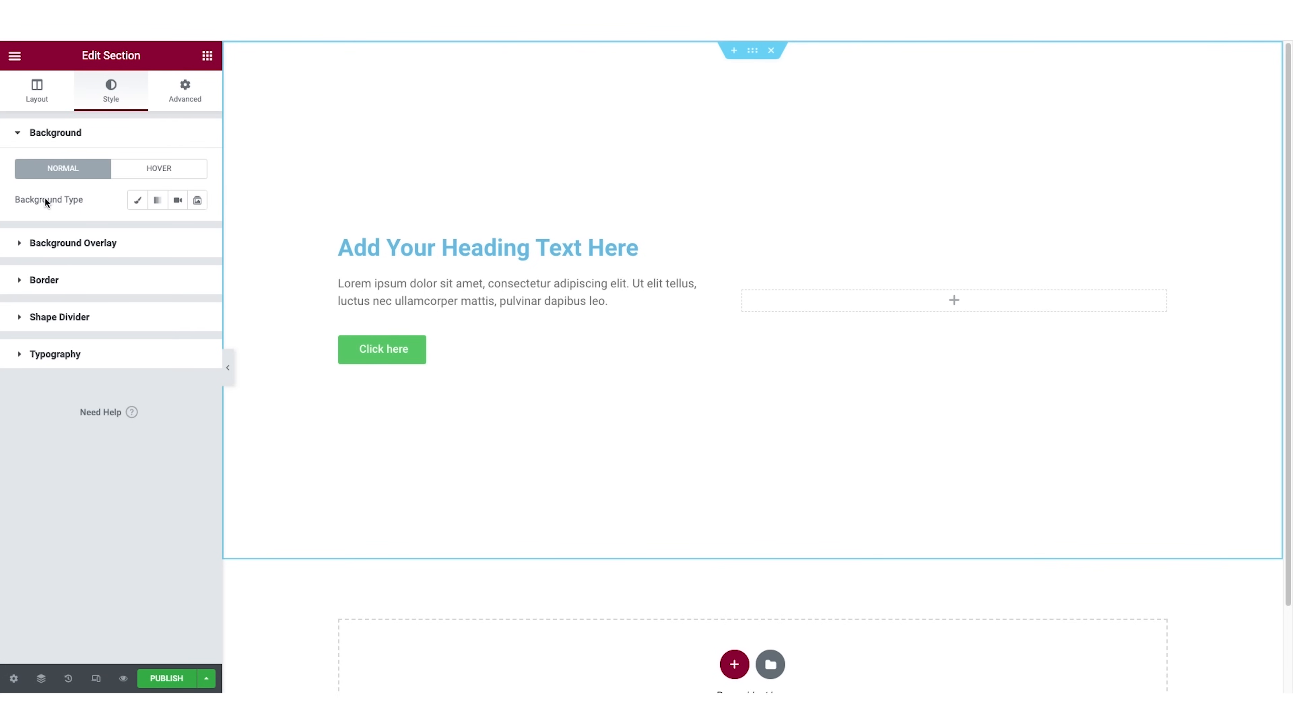
click(139, 201)
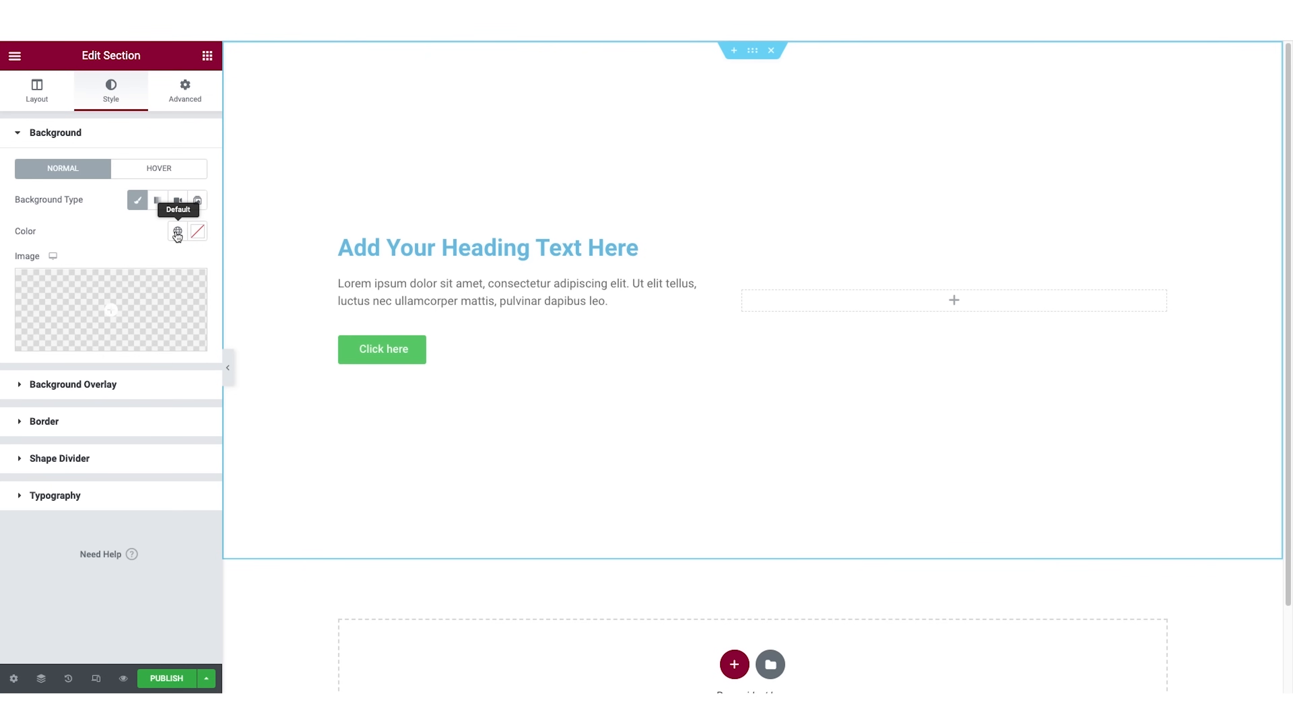
click(195, 236)
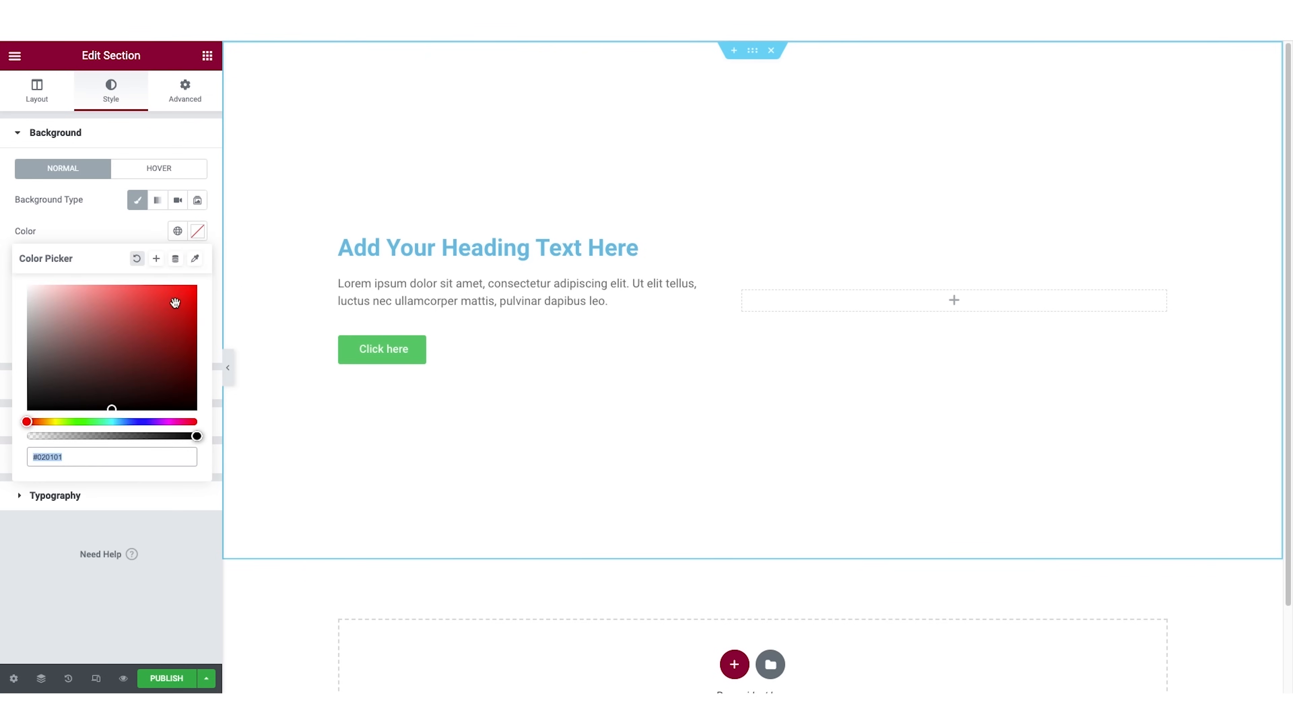
click(175, 303)
click(138, 310)
click(109, 363)
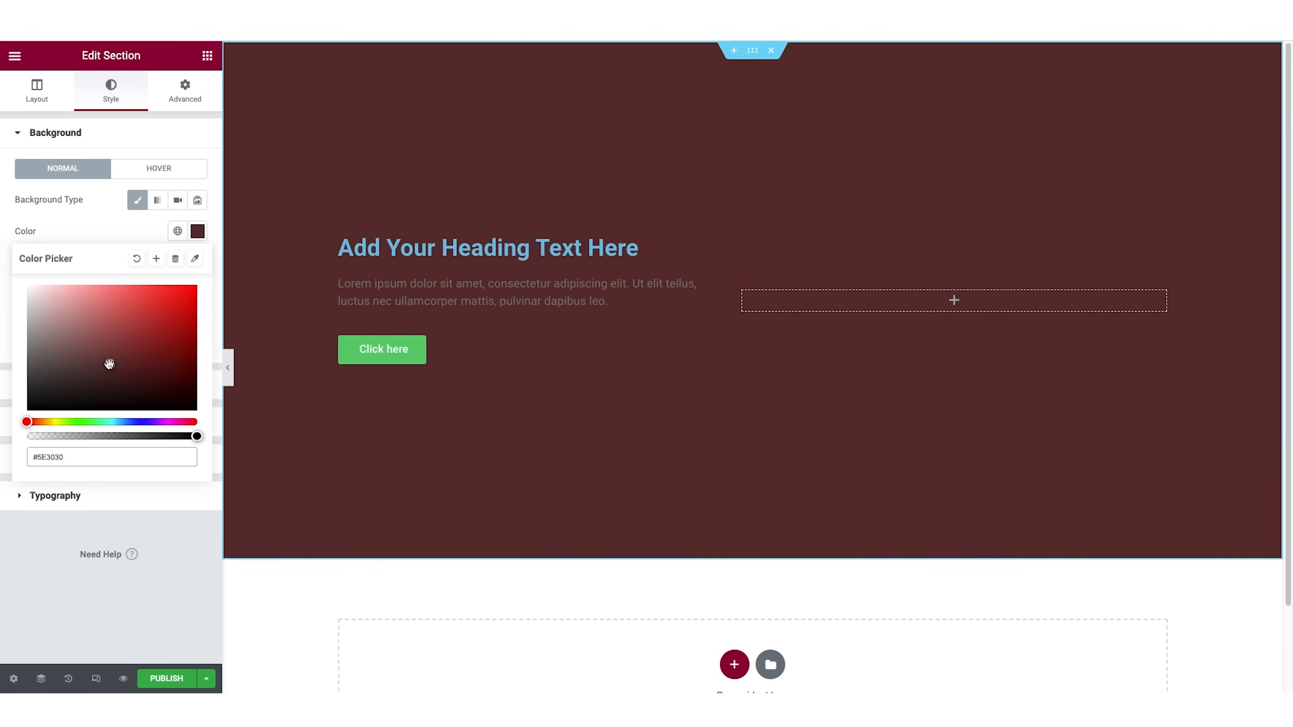
Change the section's background to a gradient and darken its first color to a near-black red.
click(157, 200)
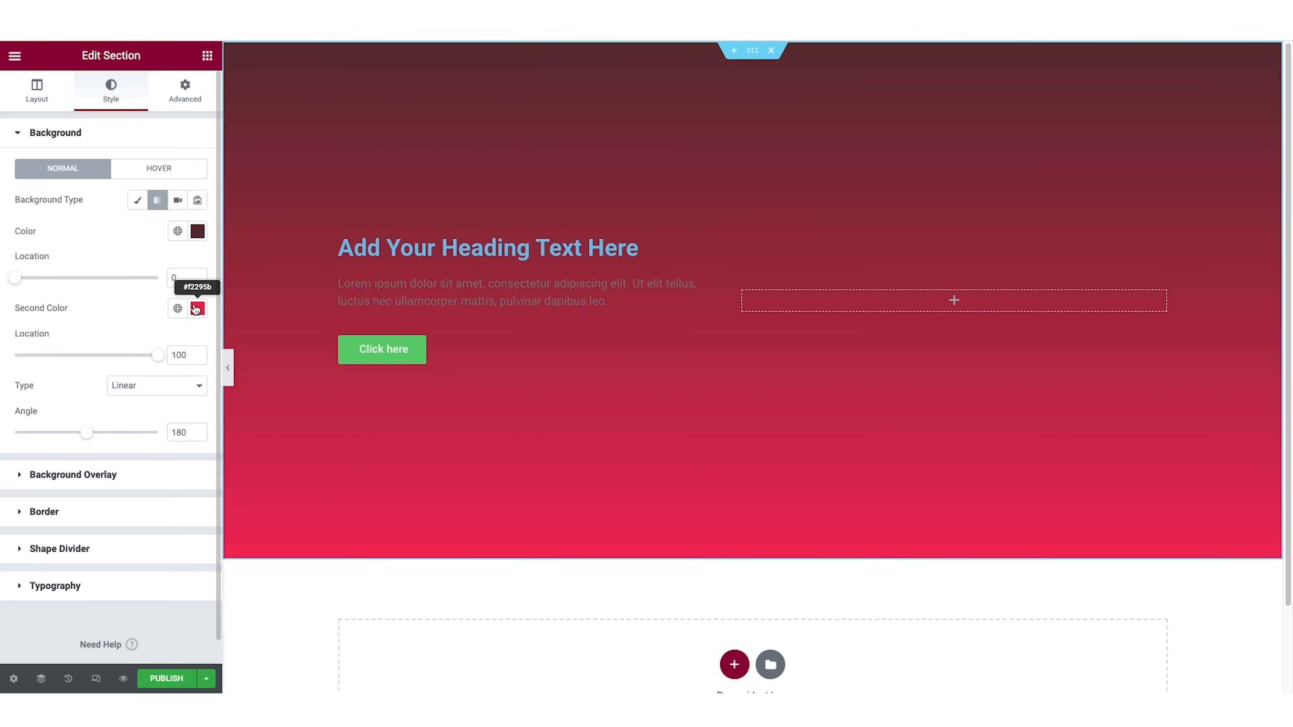
click(198, 231)
click(174, 301)
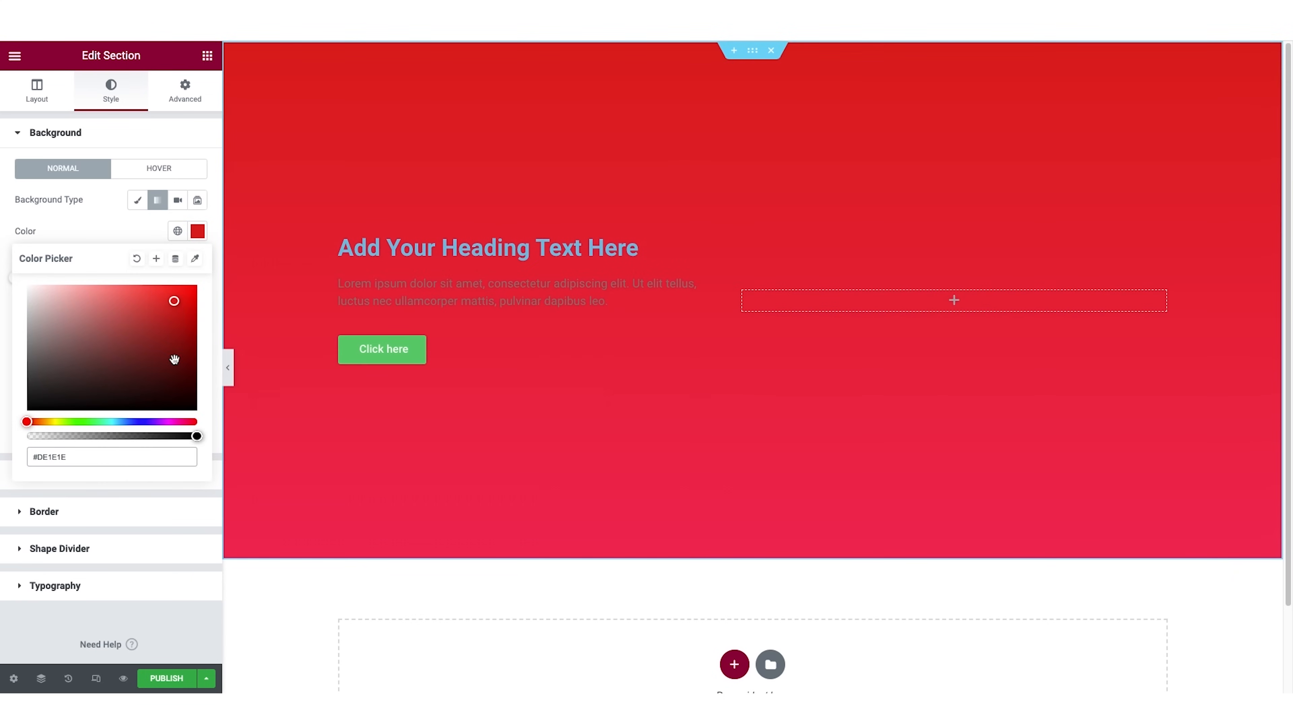
click(174, 395)
Check the Video and Slideshow background options, and set the section's background type to Classic.
click(177, 201)
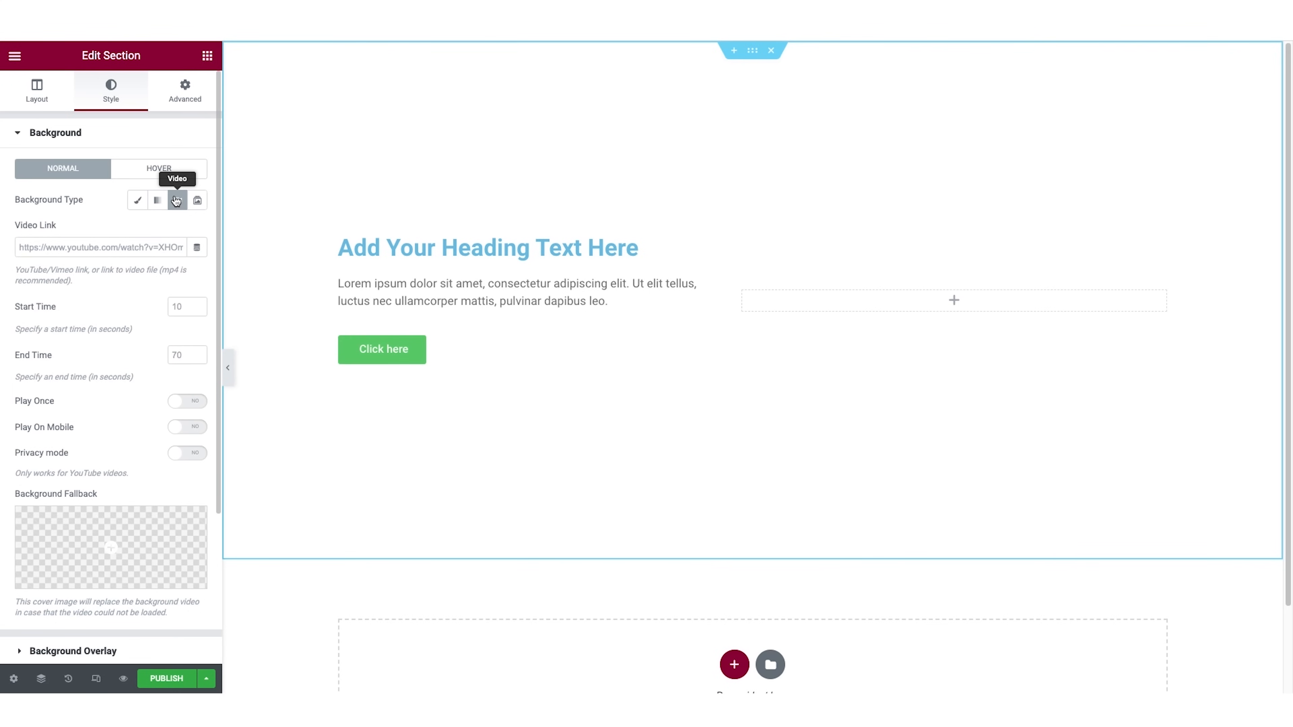
click(198, 201)
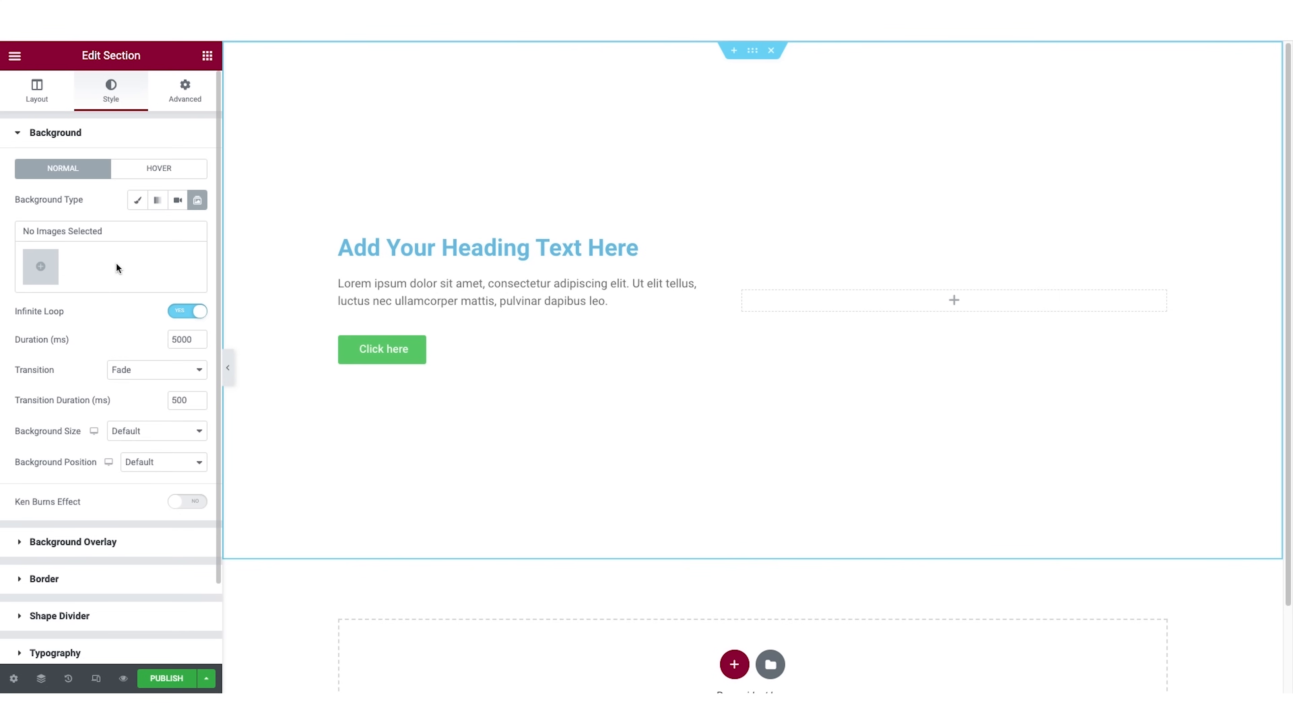
click(137, 201)
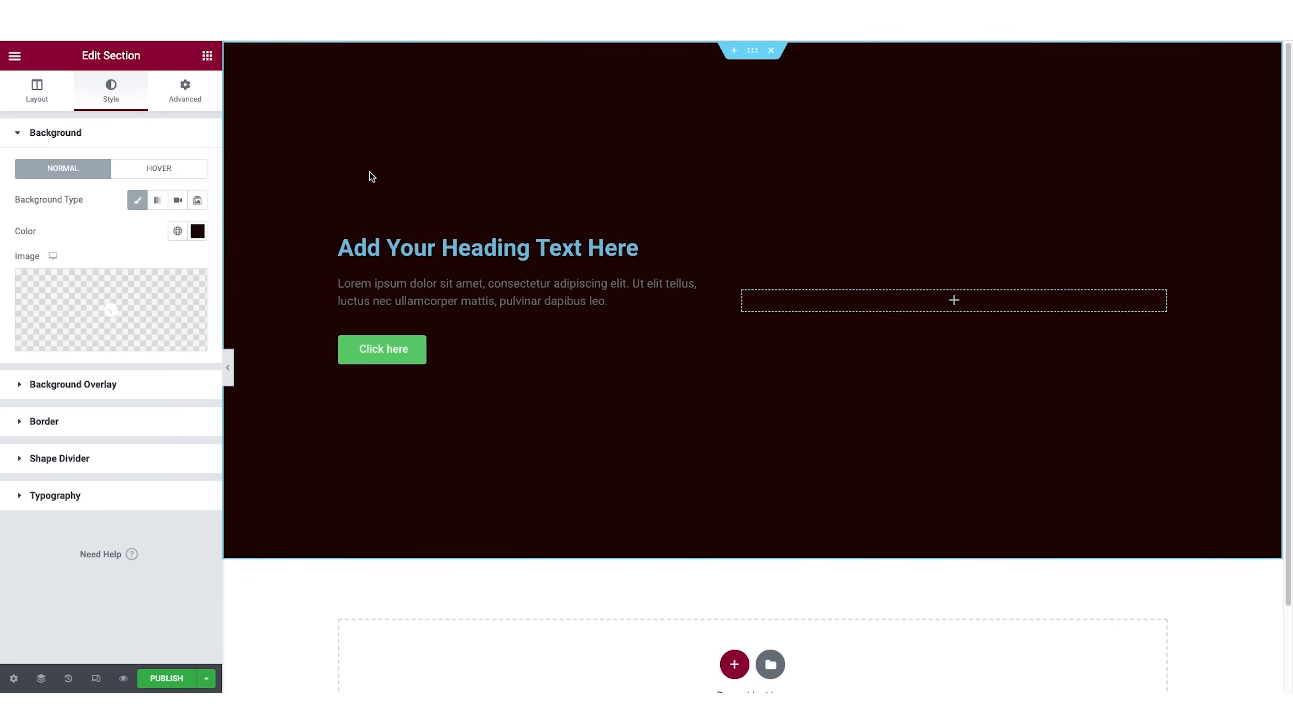
Insert shutterstock_1669031986.jpg from the media library as the section's background image.
mouse_move(175, 300)
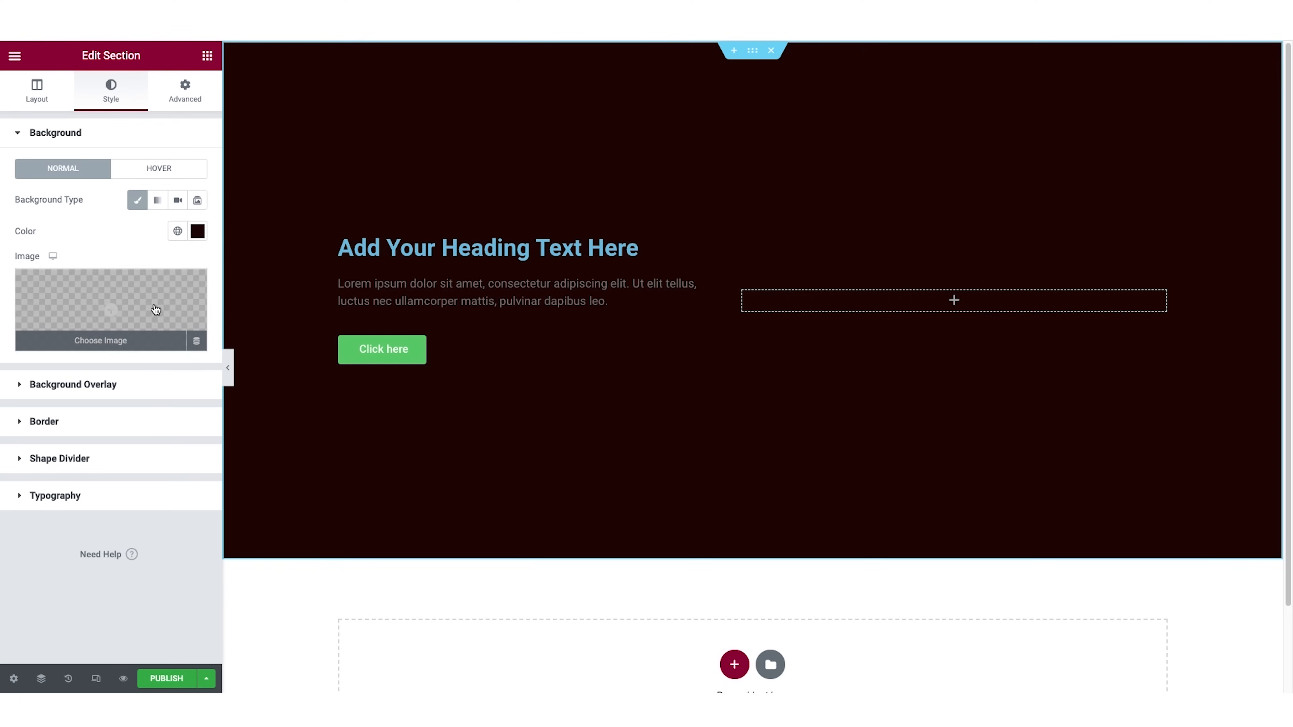
click(96, 344)
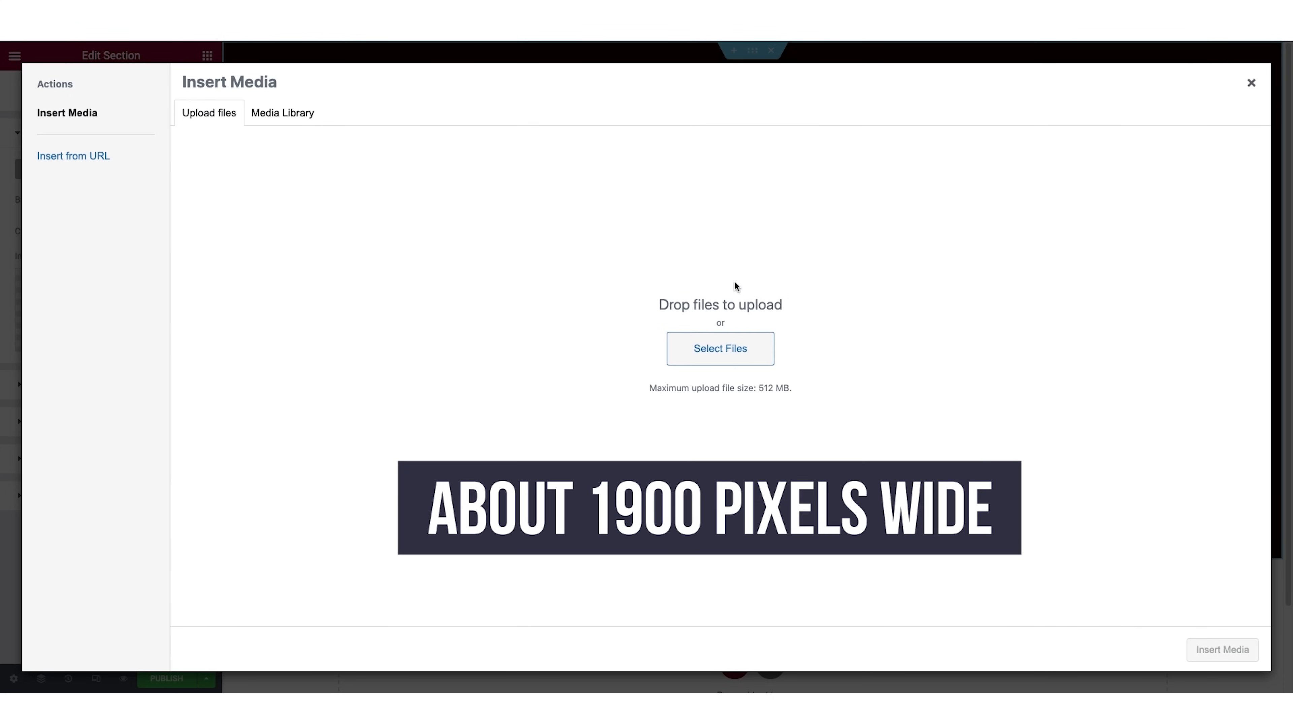
click(299, 117)
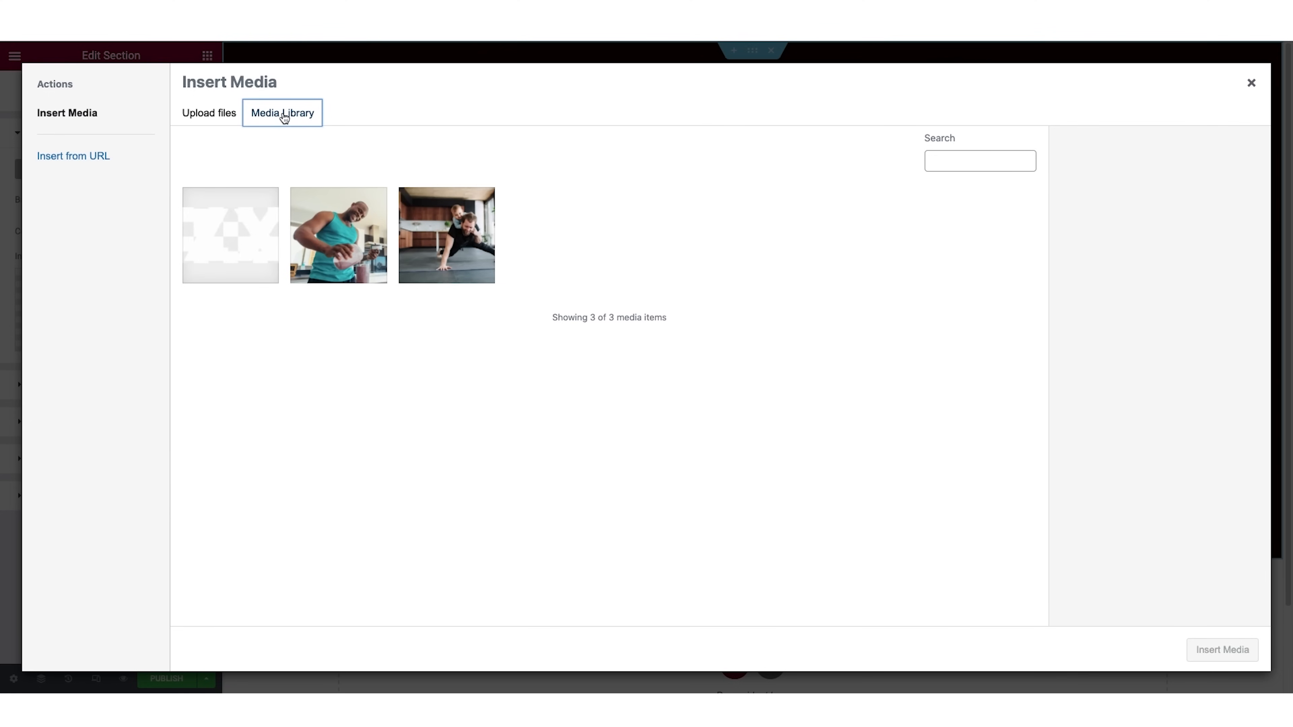
click(451, 244)
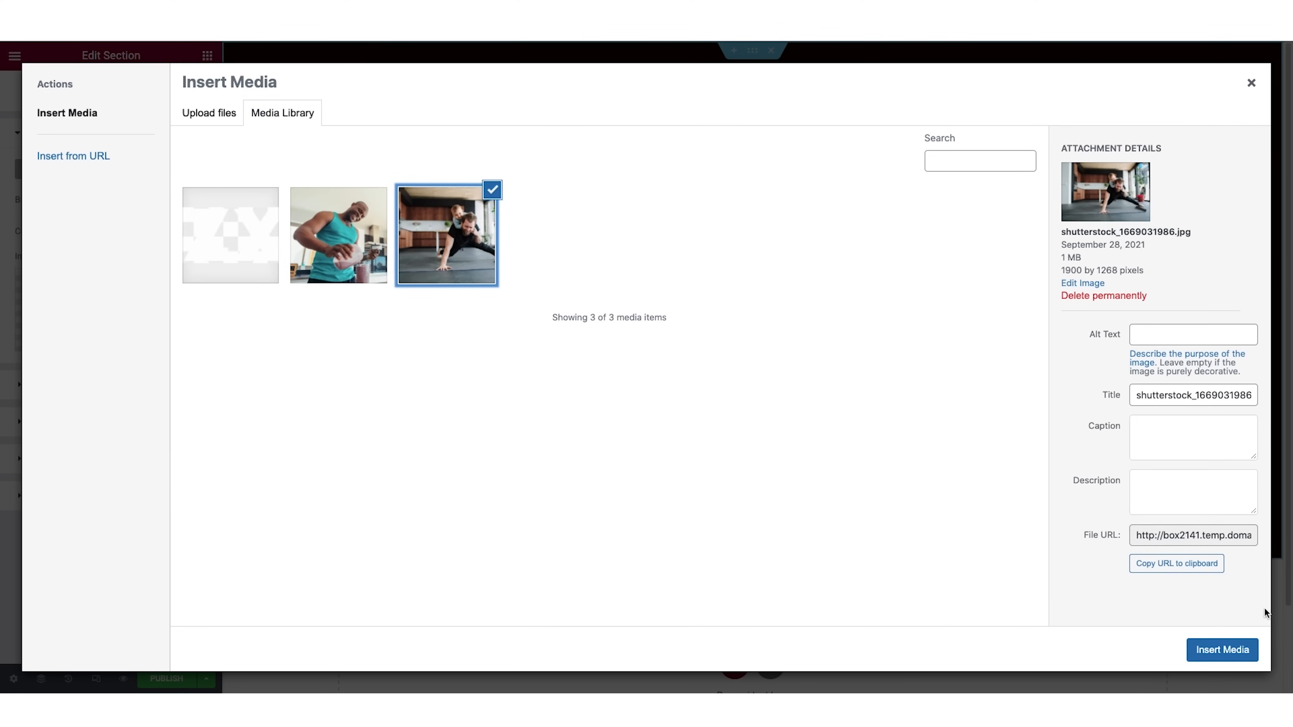
click(1223, 650)
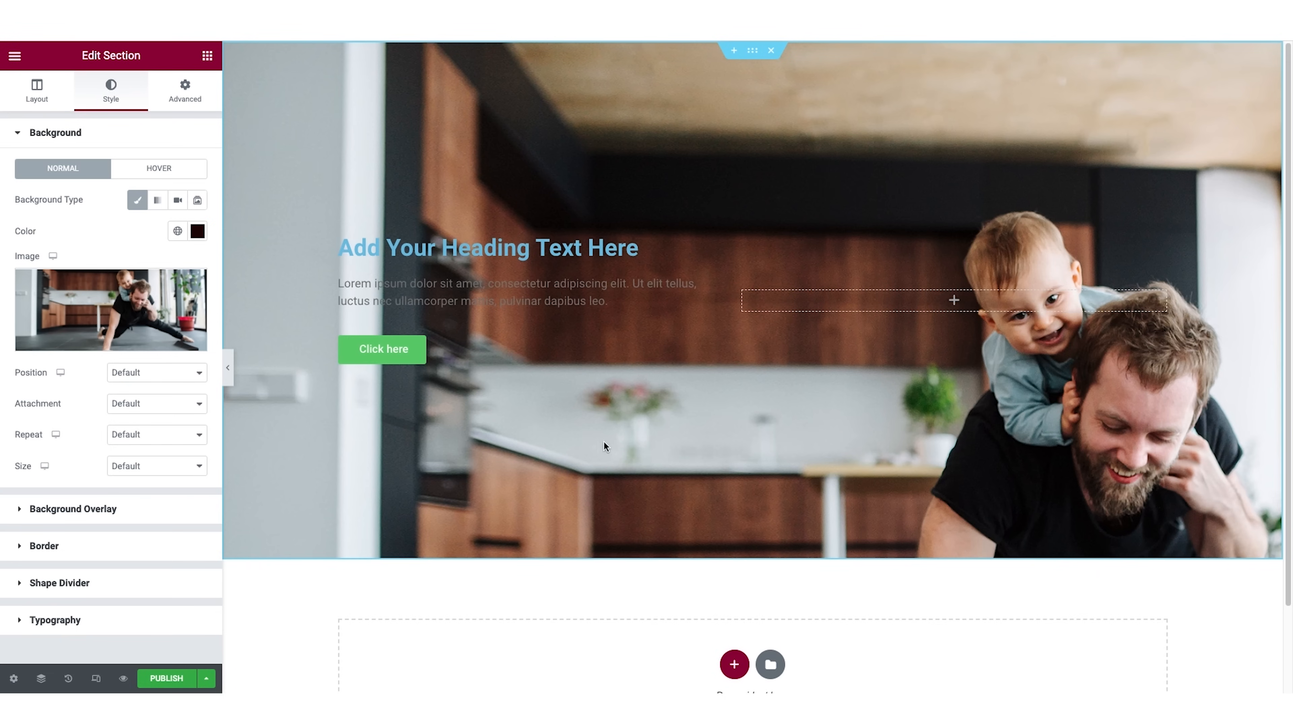
Set the size of the section's background image to Cover.
scroll(1078, 452, down, 1)
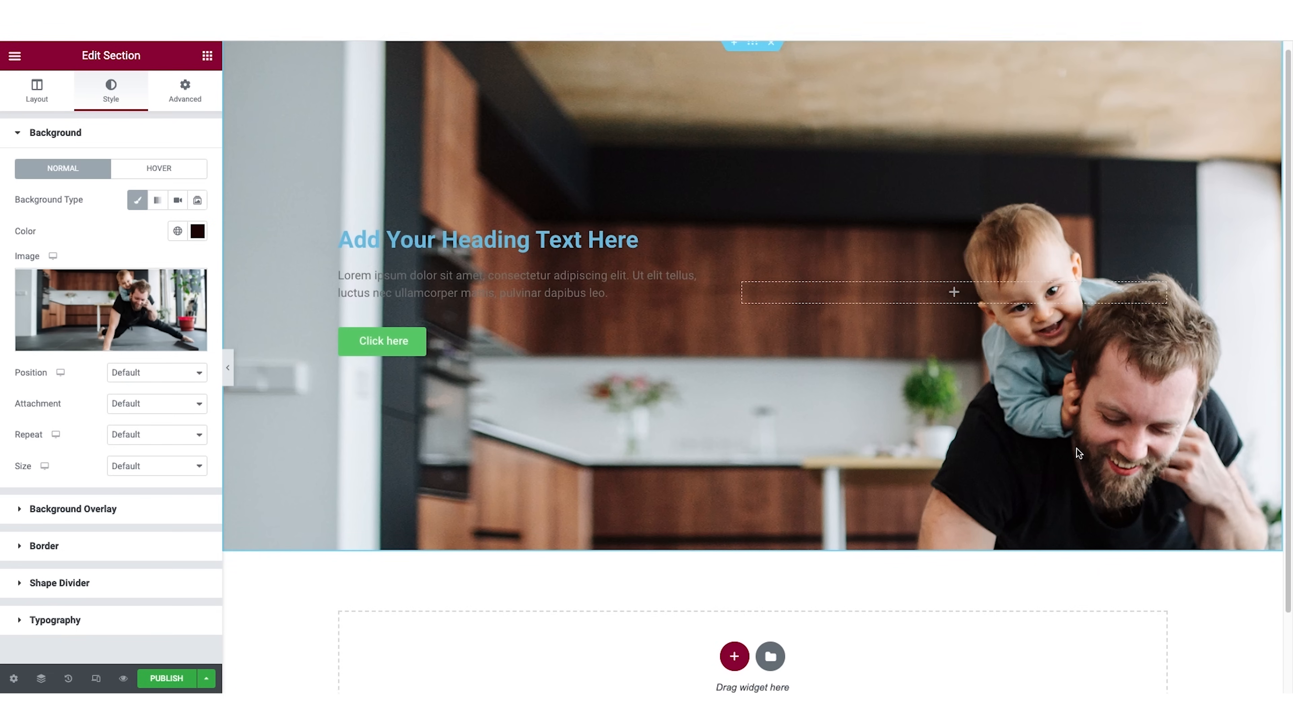
scroll(1078, 452, up, 1)
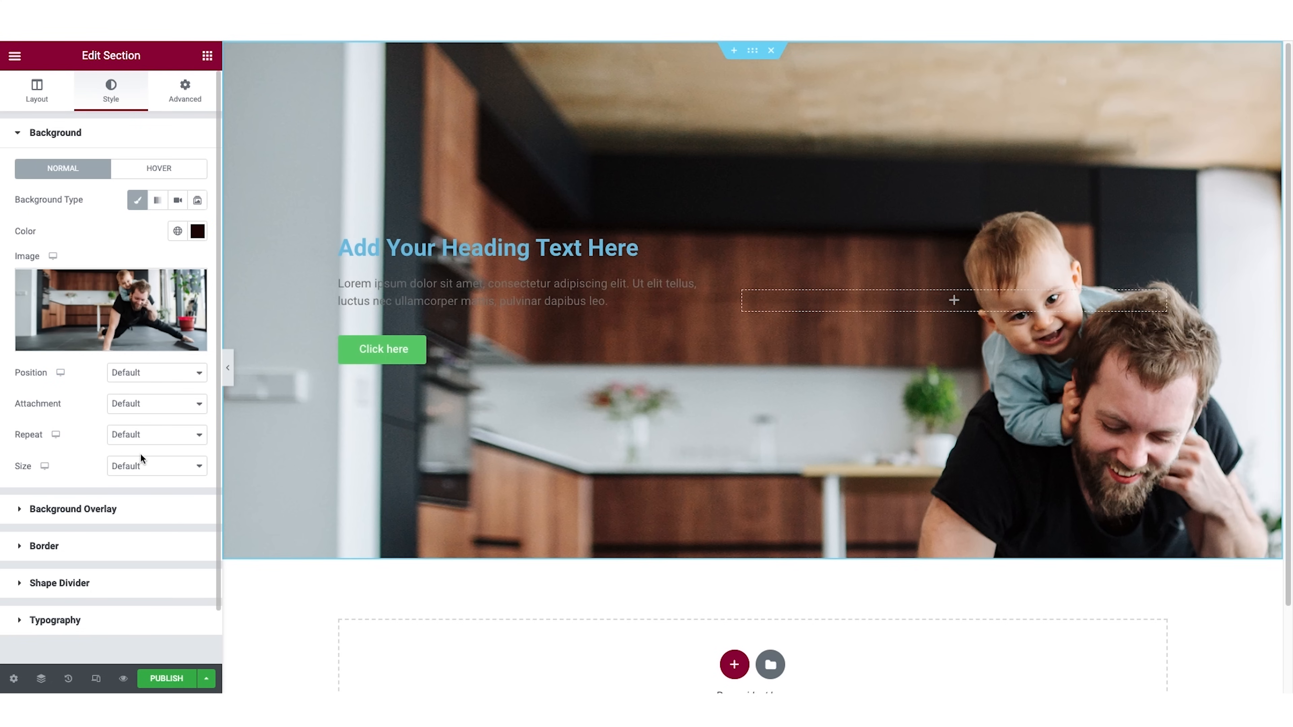
click(176, 473)
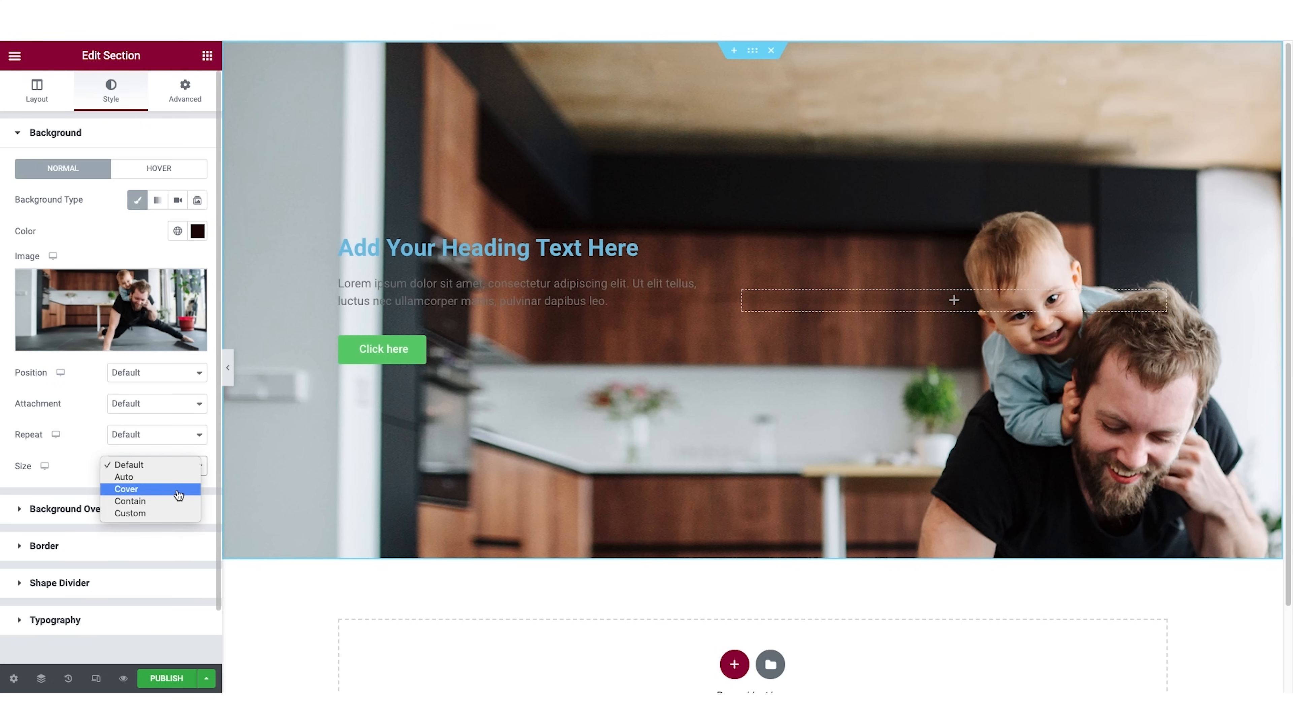
click(178, 490)
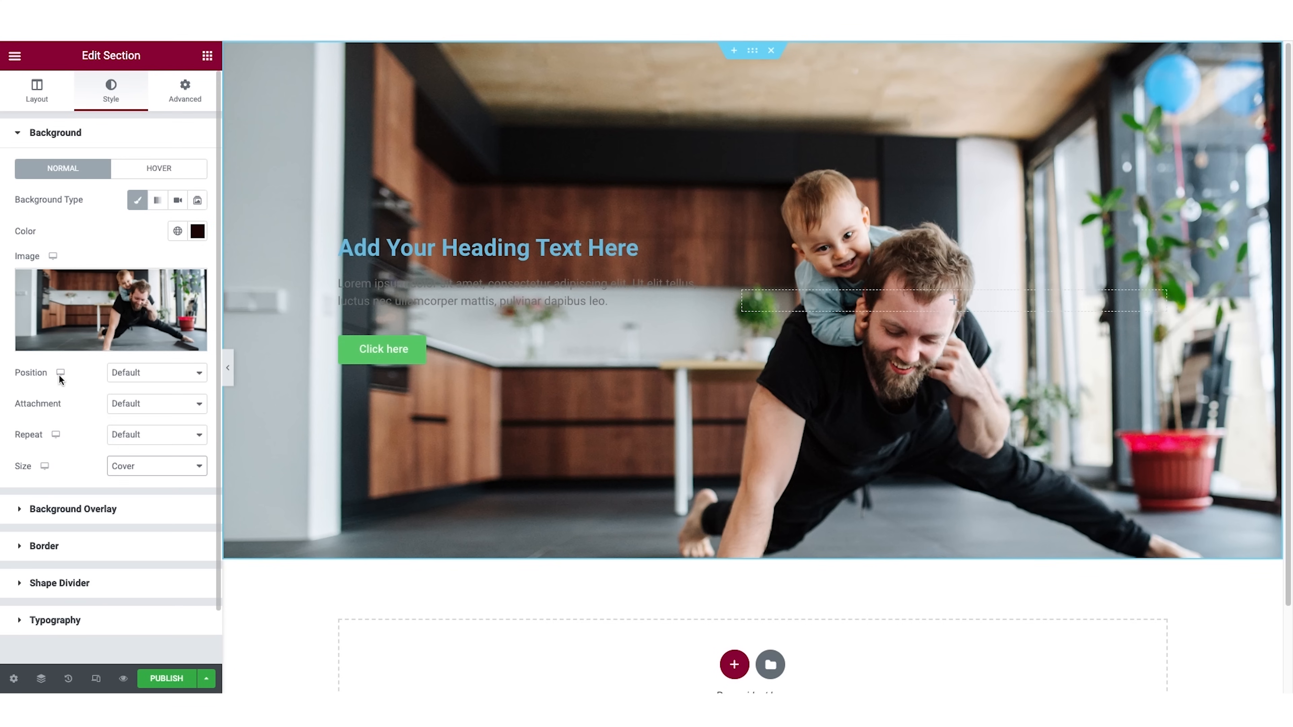
Try the Center Center and Top Left positions for the section's background image.
click(161, 379)
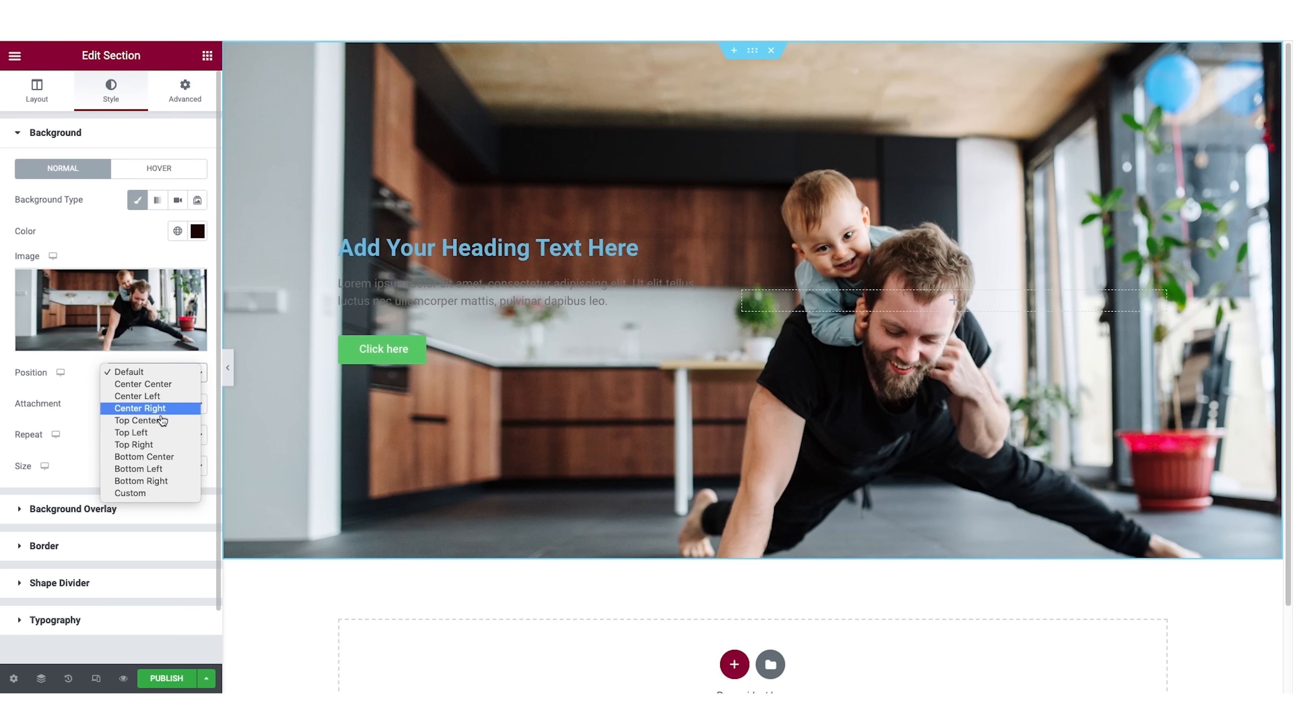
click(160, 386)
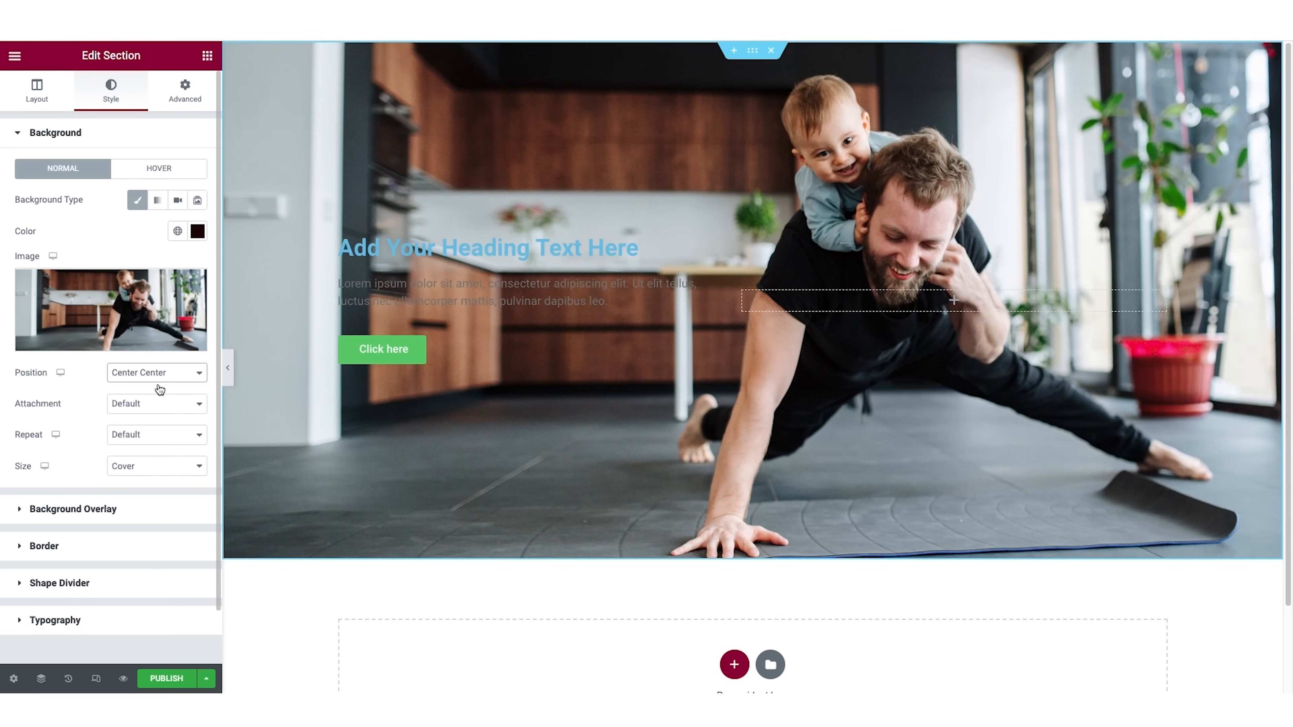
click(165, 380)
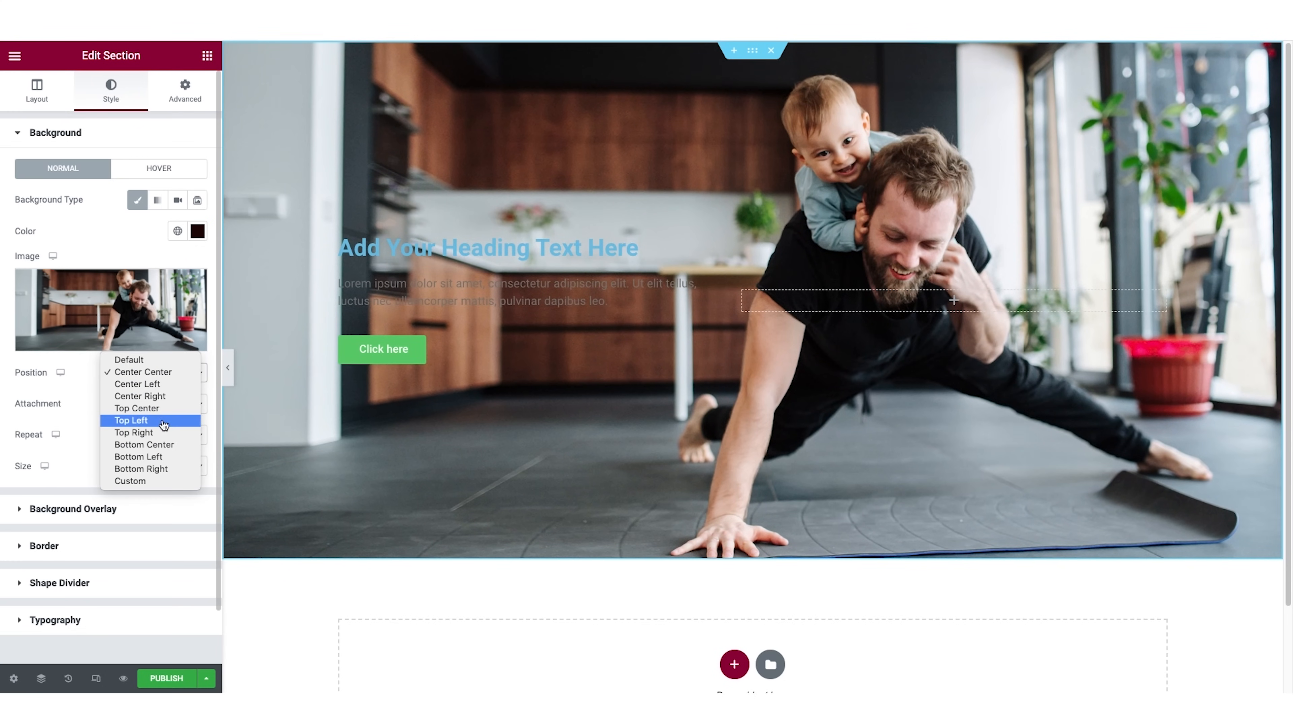
click(164, 422)
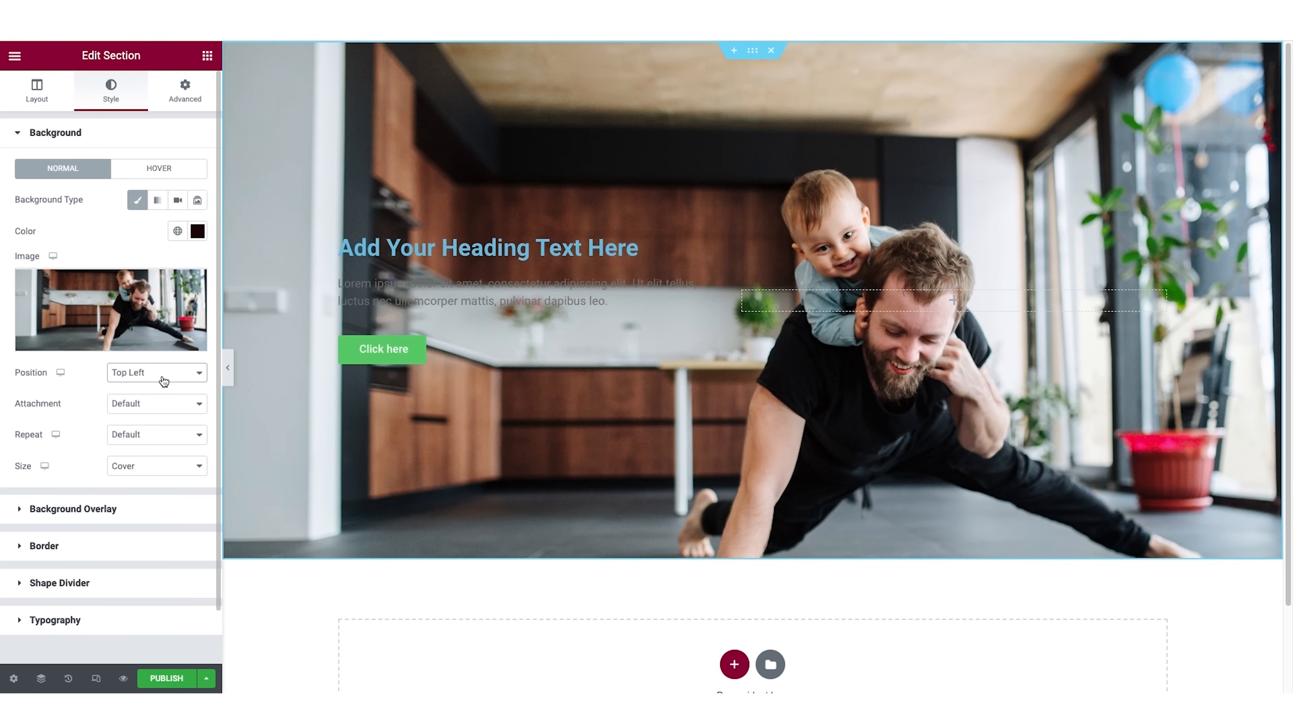
Switch the background image to a Custom position, test a horizontal shift, and set its X position to 0.
click(162, 373)
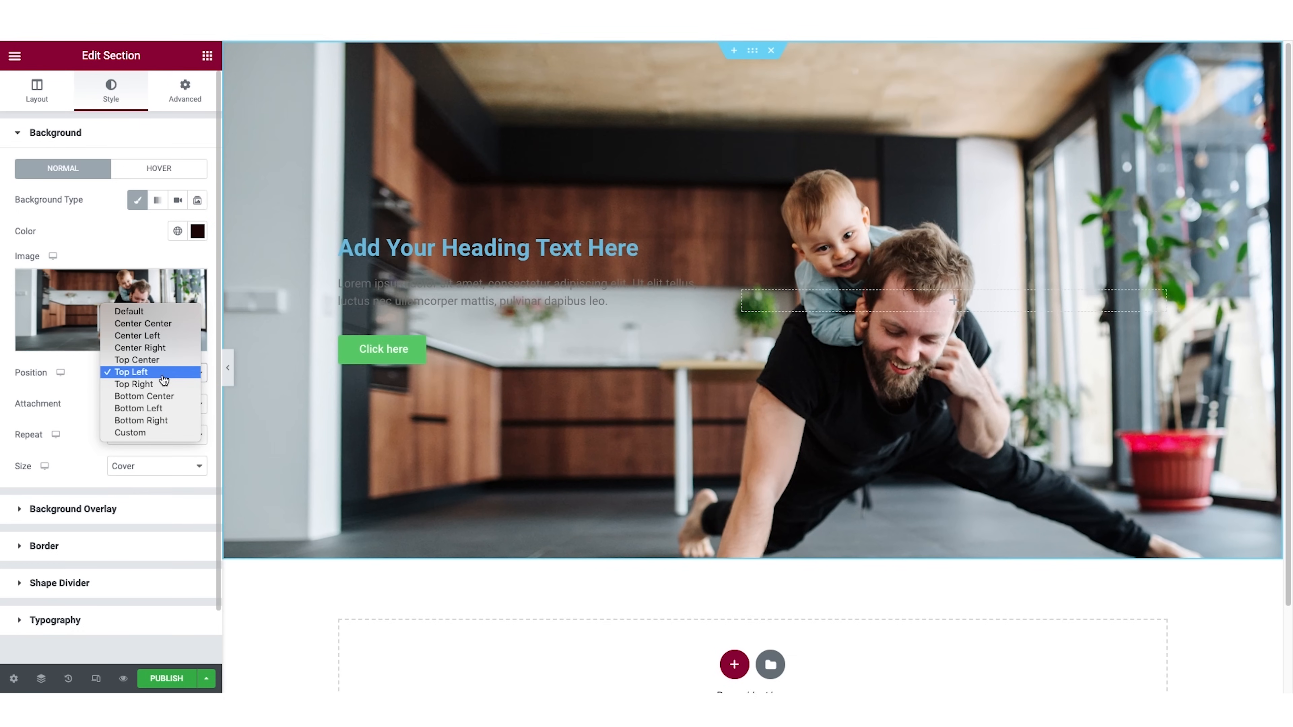
click(149, 440)
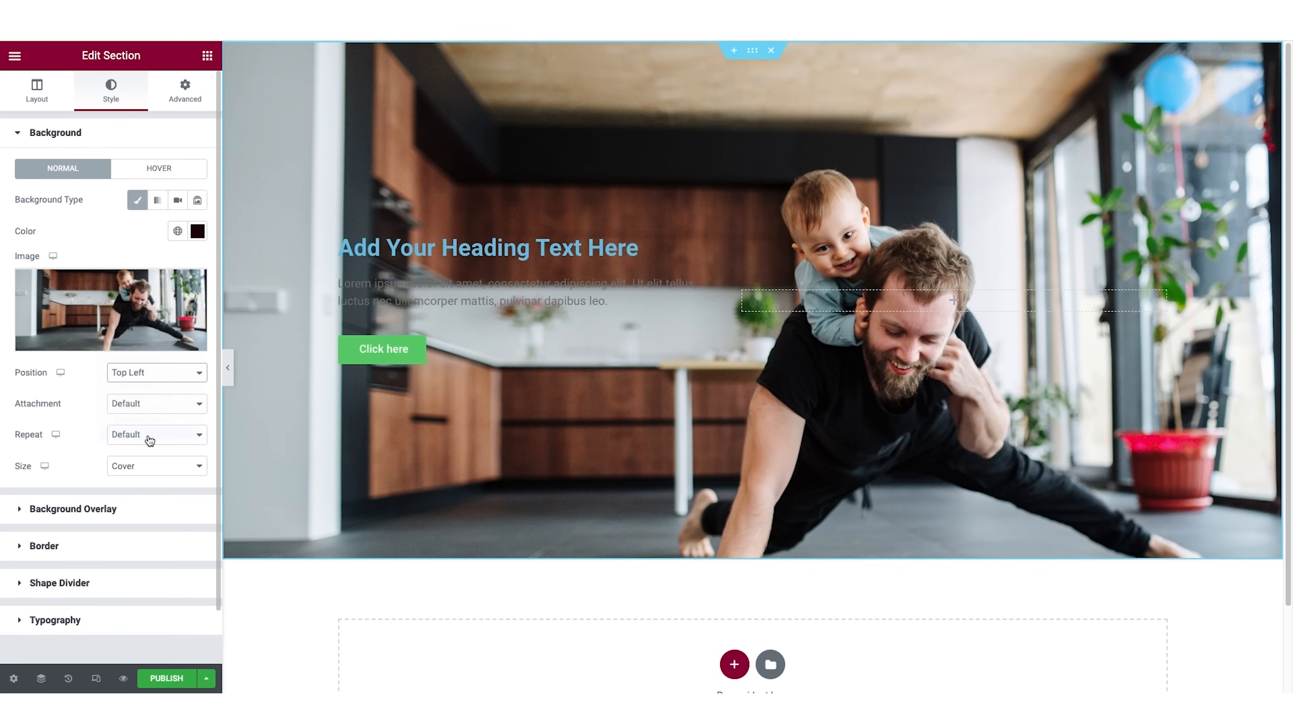
mouse_move(91, 424)
mouse_down()
mouse_move(106, 427)
mouse_move(76, 426)
mouse_up()
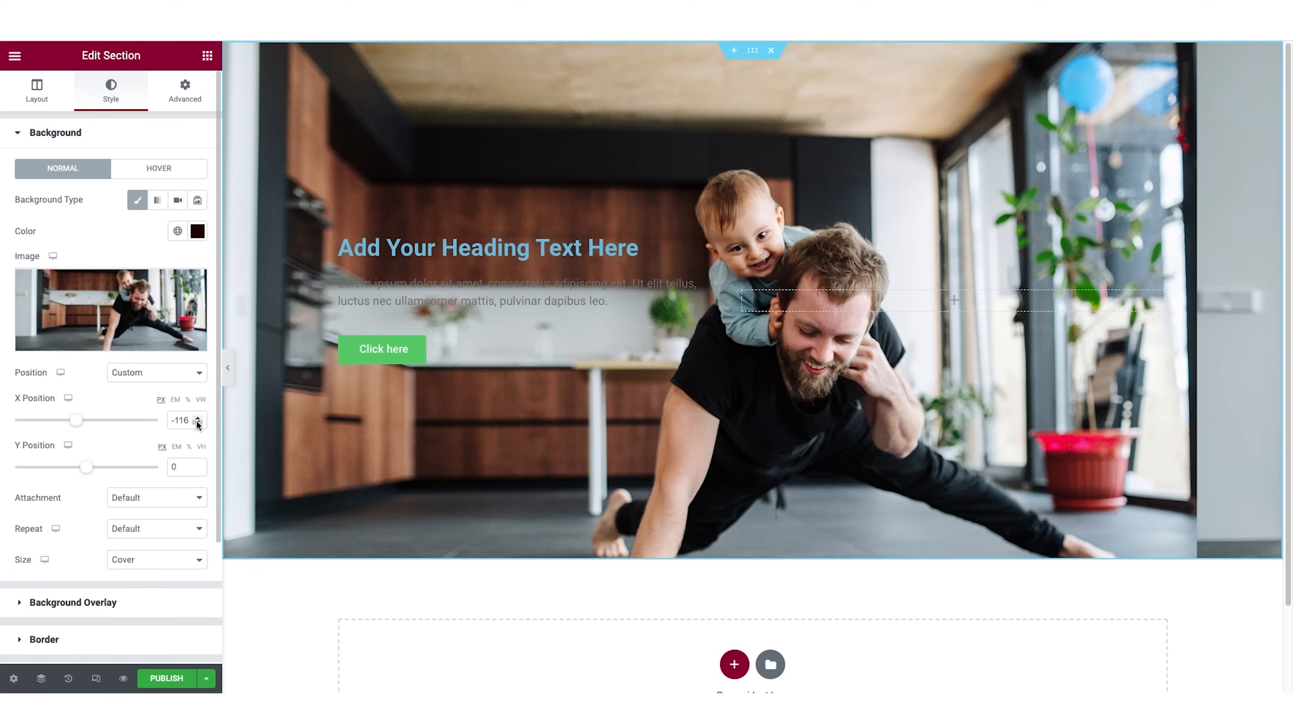
drag(190, 422, 145, 427)
text(0)
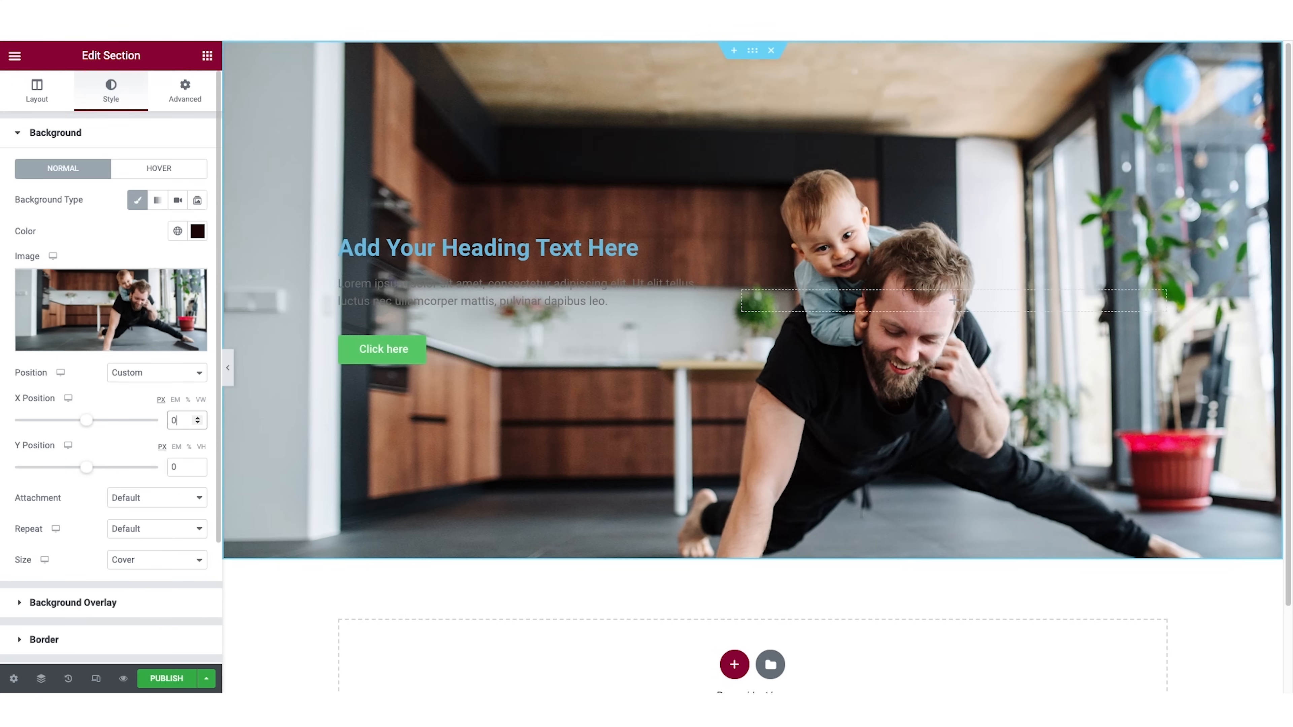
Shift the section's background image upward to a Y position of -149 px.
drag(89, 472, 77, 474)
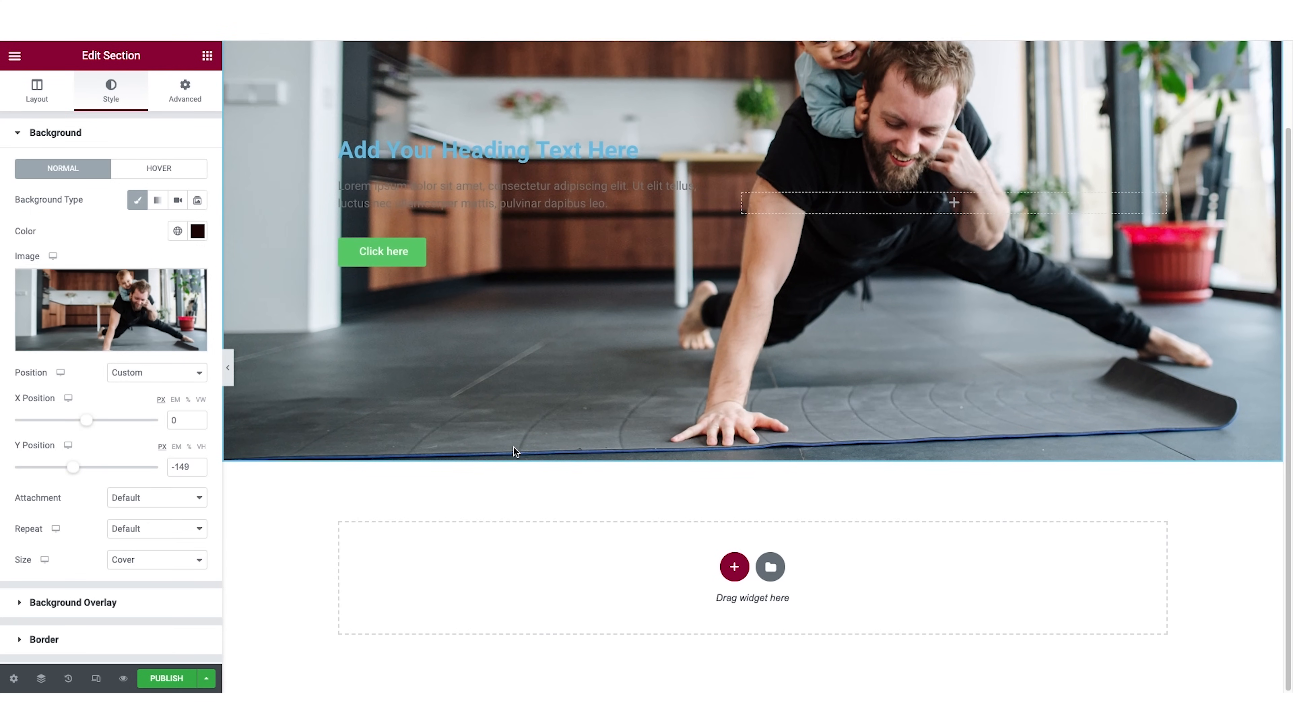
scroll(514, 448, down, 2)
scroll(514, 448, up, 2)
scroll(514, 448, down, 2)
scroll(514, 447, up, 2)
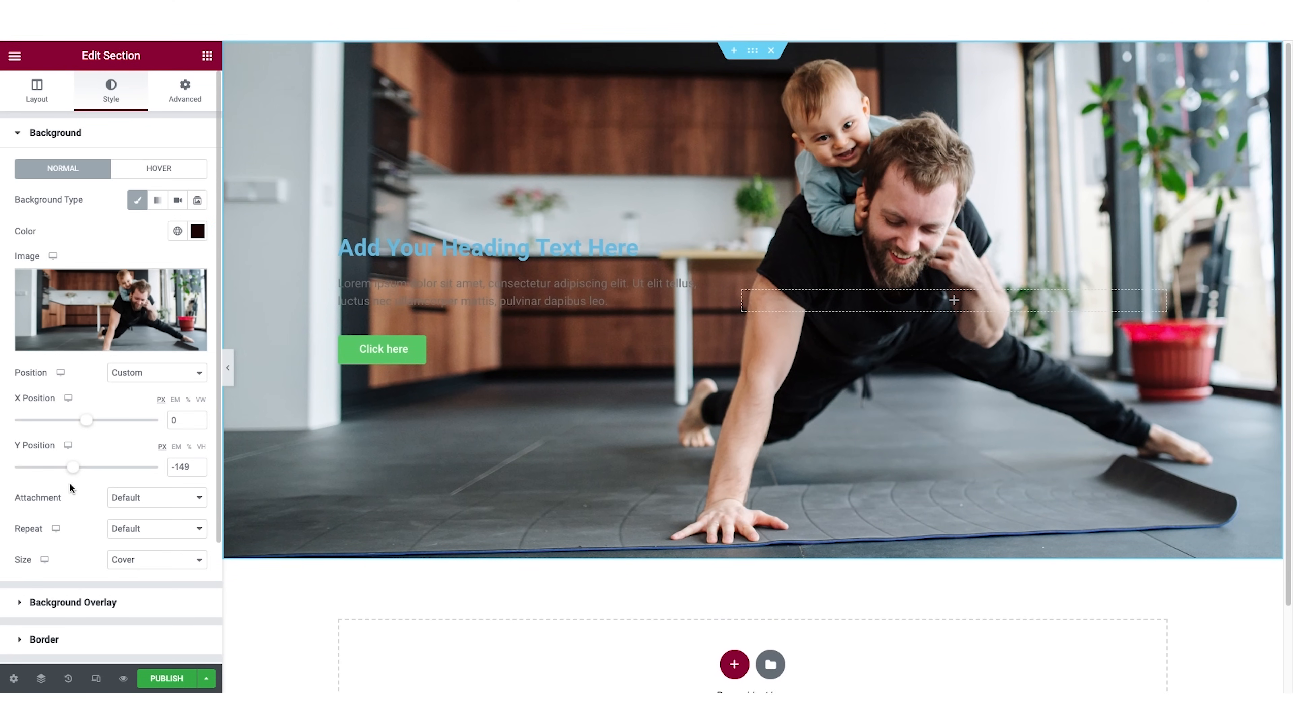
Set the background image's attachment to Fixed and check the scrolling effect on the page.
click(179, 497)
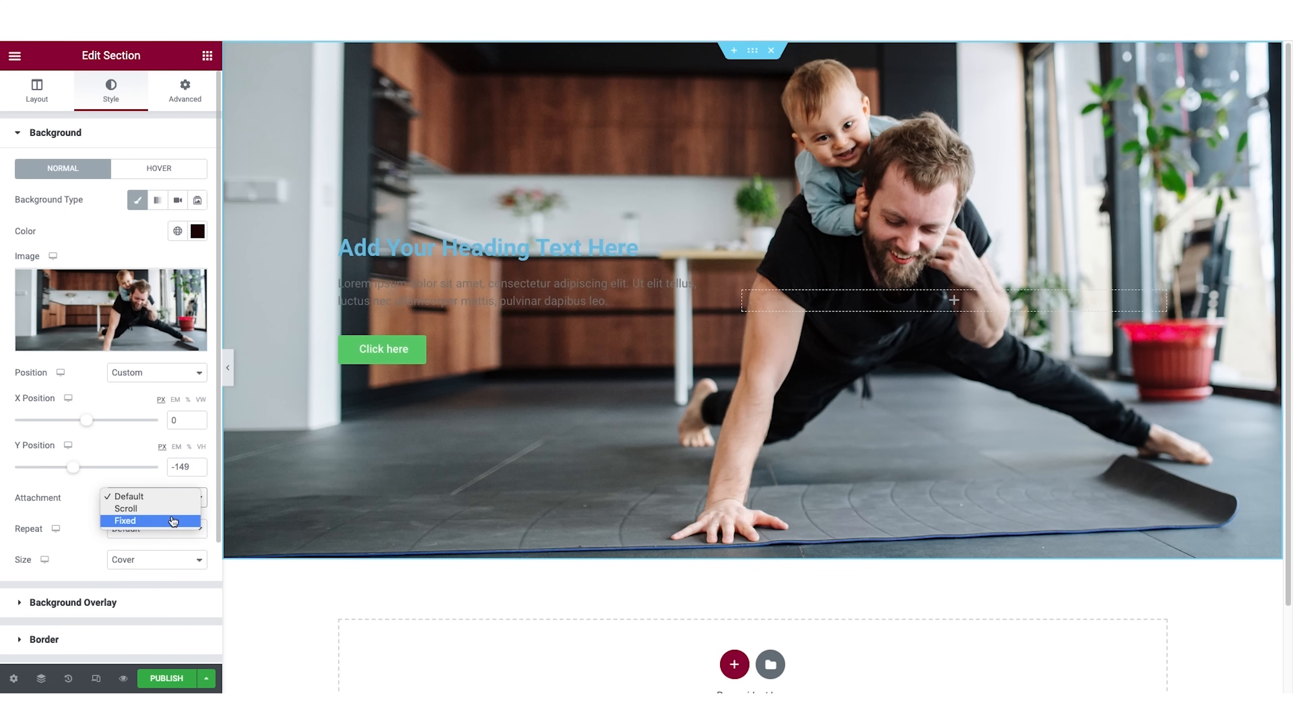
click(173, 521)
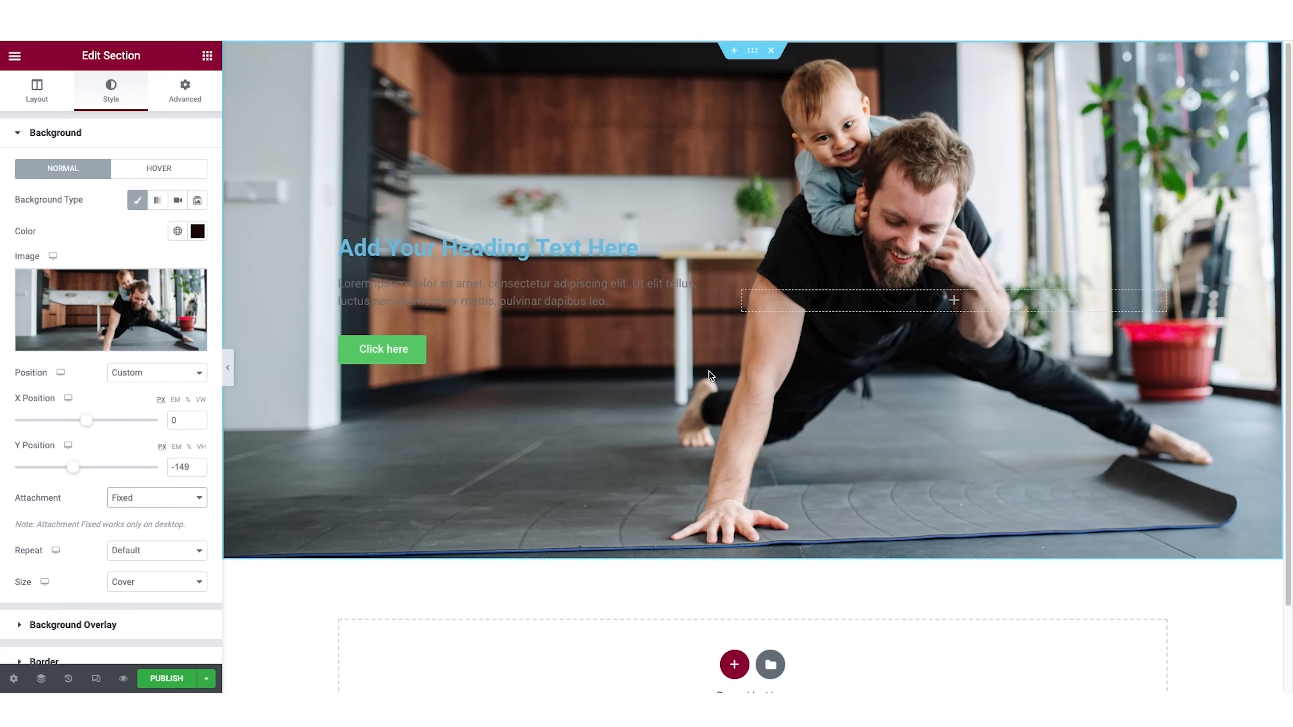
scroll(702, 415, down, 2)
scroll(702, 421, up, 2)
scroll(702, 421, down, 1)
scroll(702, 420, down, 1)
scroll(702, 421, up, 2)
scroll(702, 420, down, 2)
scroll(702, 421, up, 2)
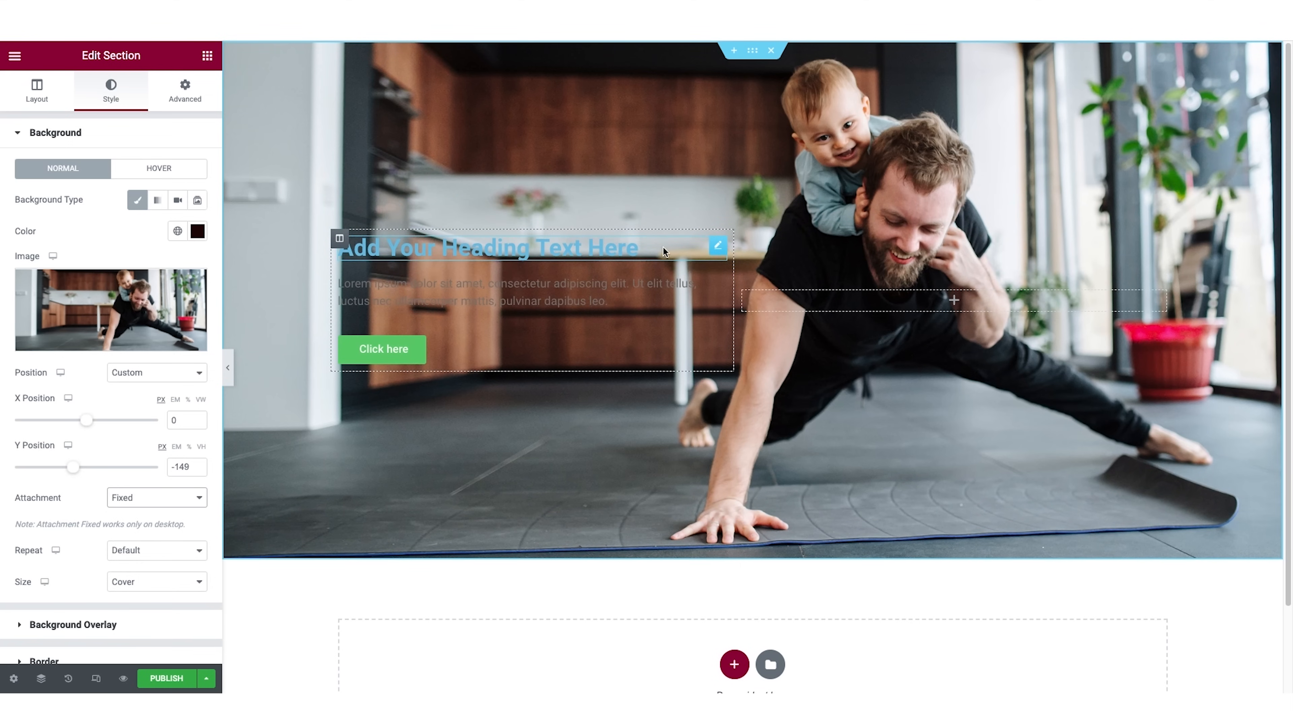
Replace the hero heading's title with "Your unique value proposition goes here".
click(718, 248)
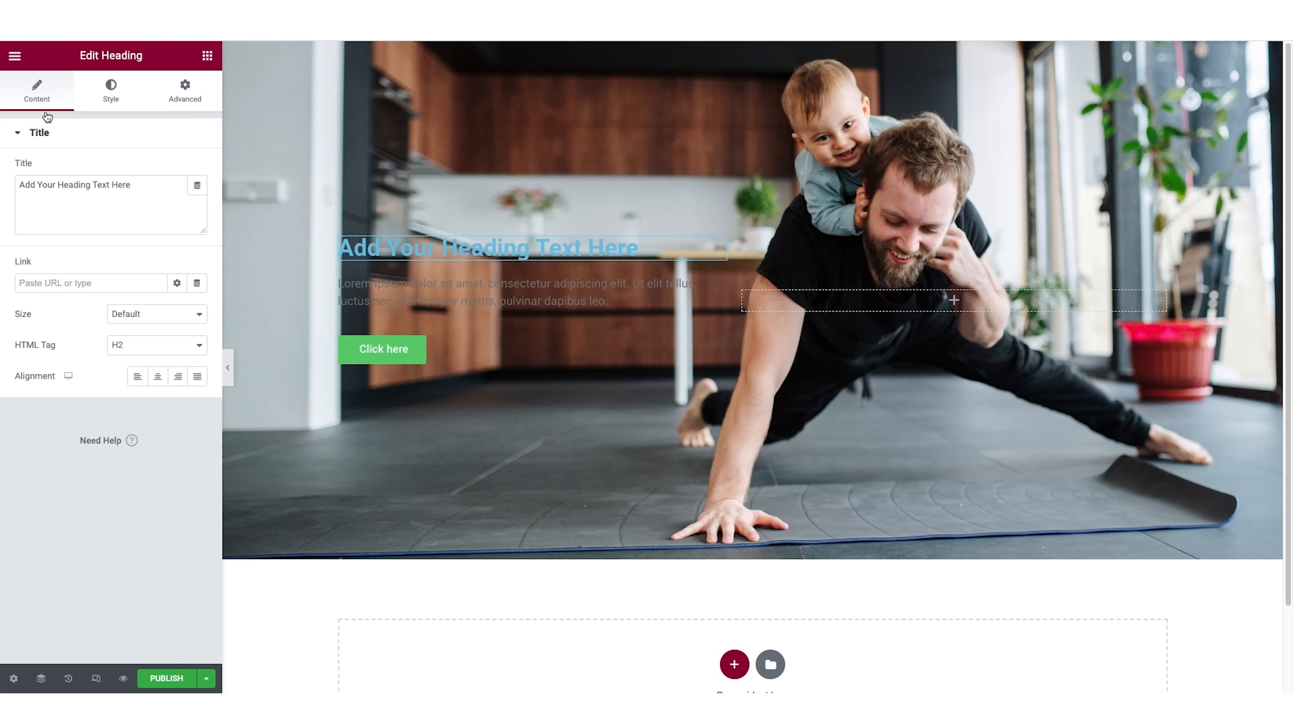
drag(19, 184, 151, 184)
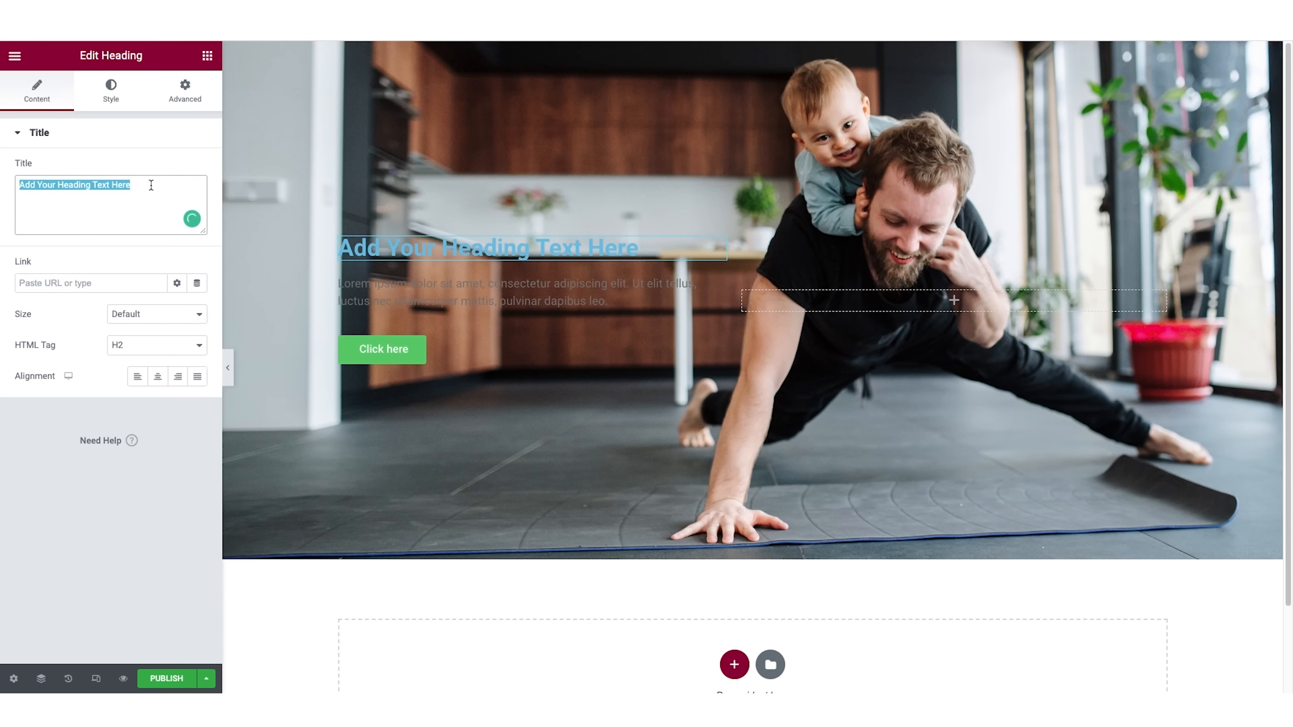
text(Y)
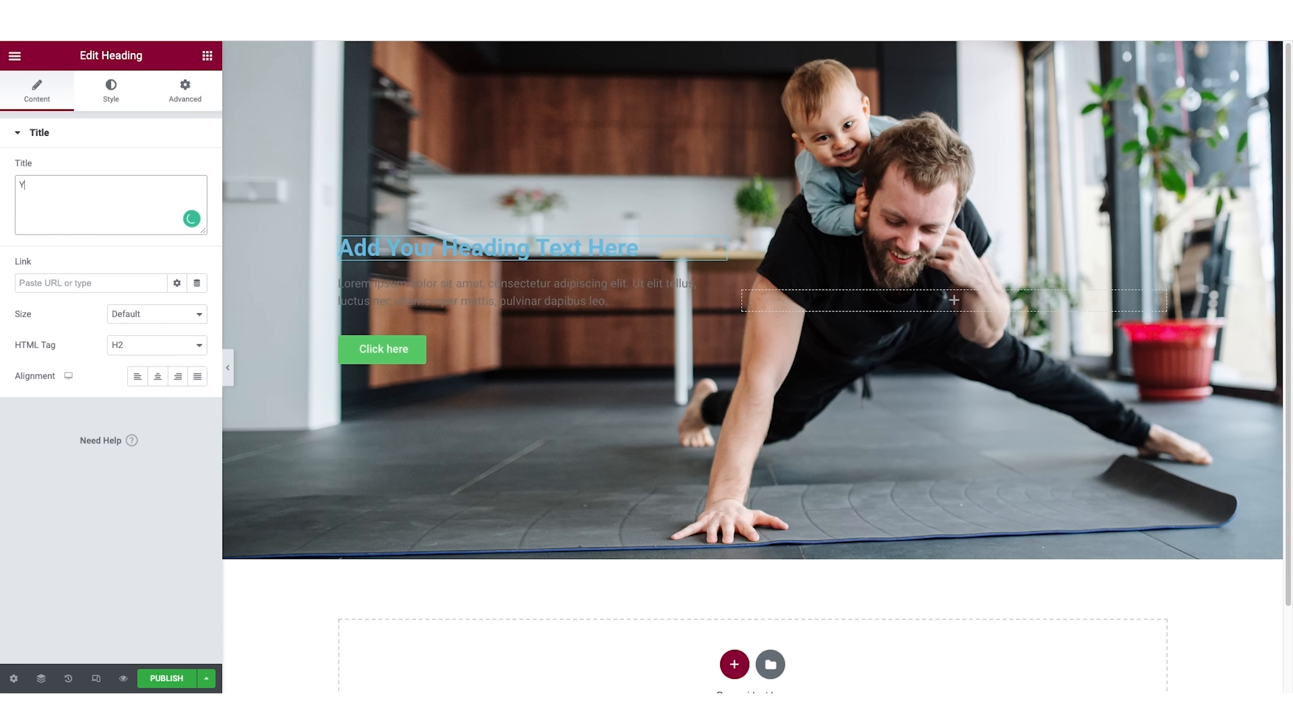
text(our unique value proposition goes here)
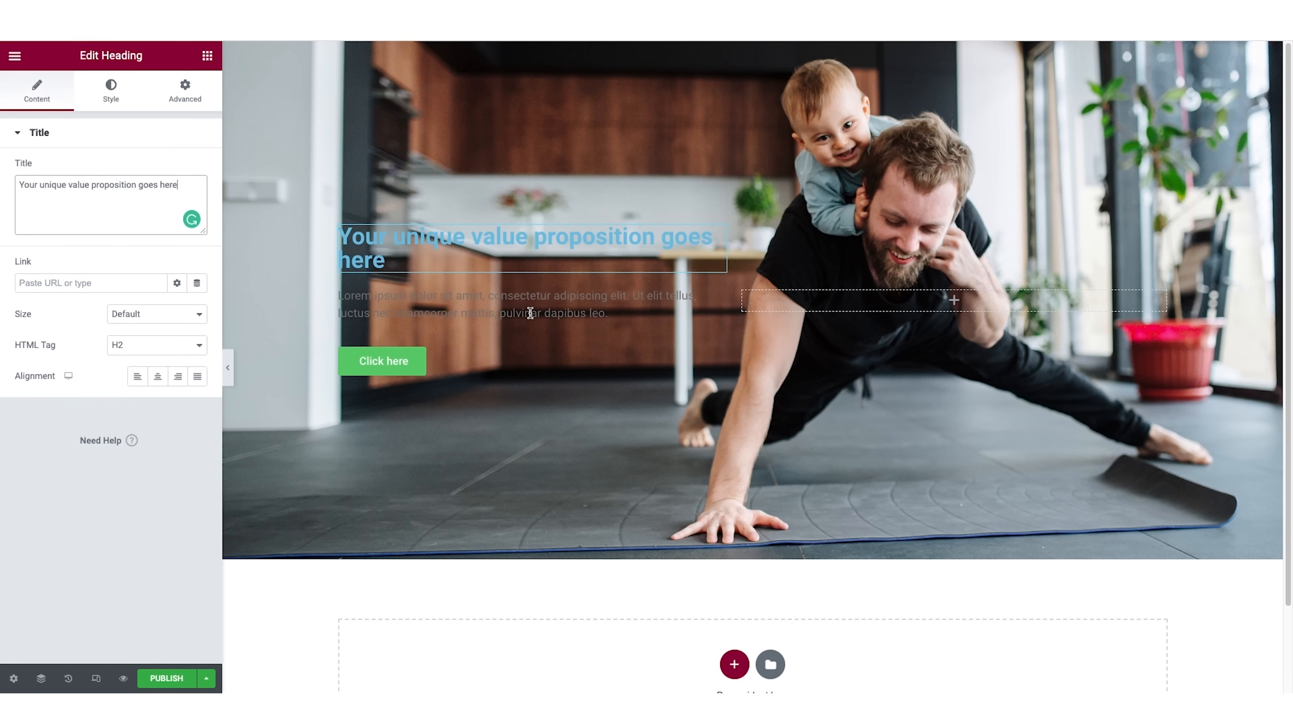
Replace the hero paragraph with "Tell people exactly what you're offering and how that will improve their life. Clear beats clever every time!".
click(548, 325)
click(89, 291)
key(ctrl+a)
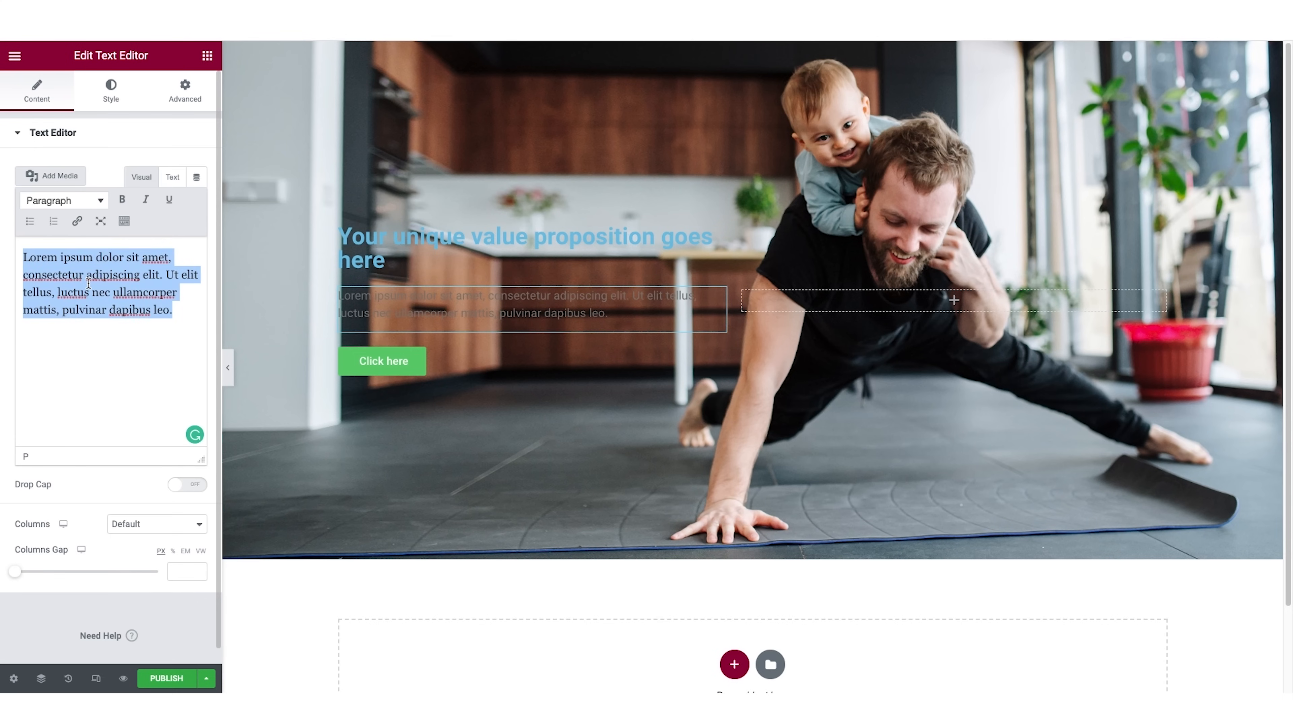
text(Tell people exactly what you're offering and how that will improve their life. Clear beats clever every time!)
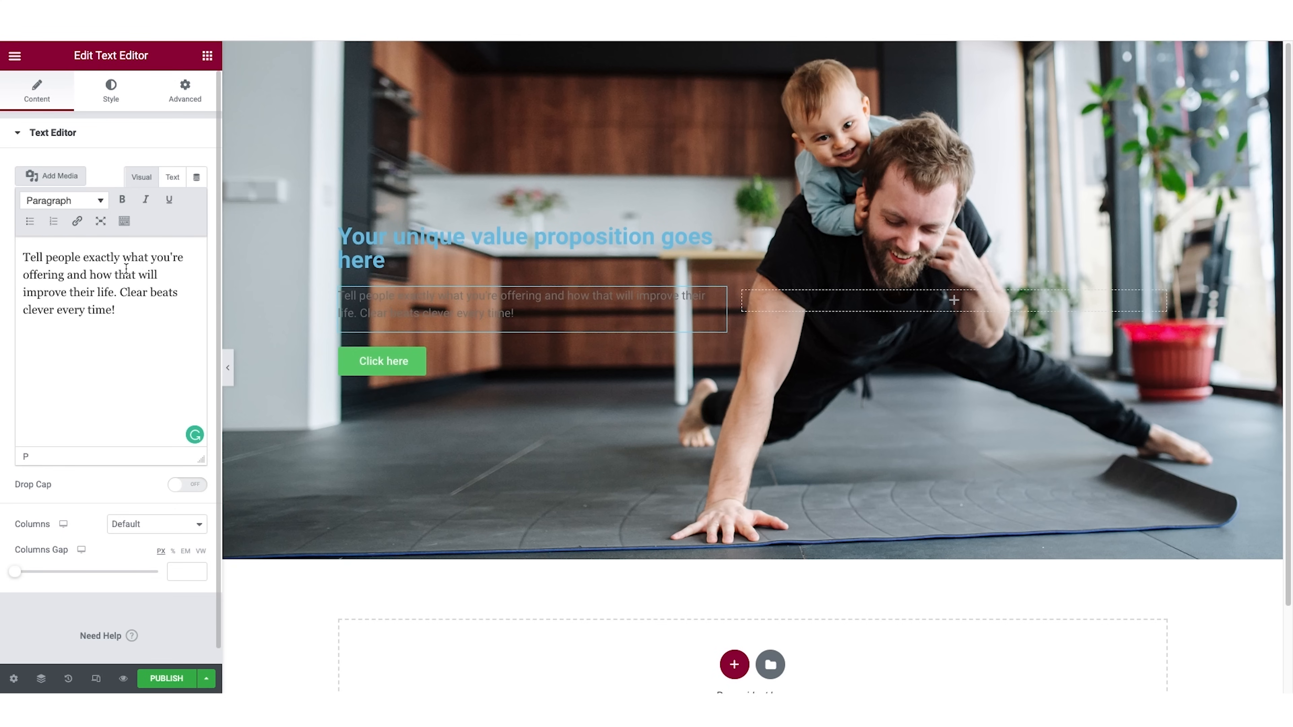
Change the text of the green hero button to "Call to action".
click(398, 364)
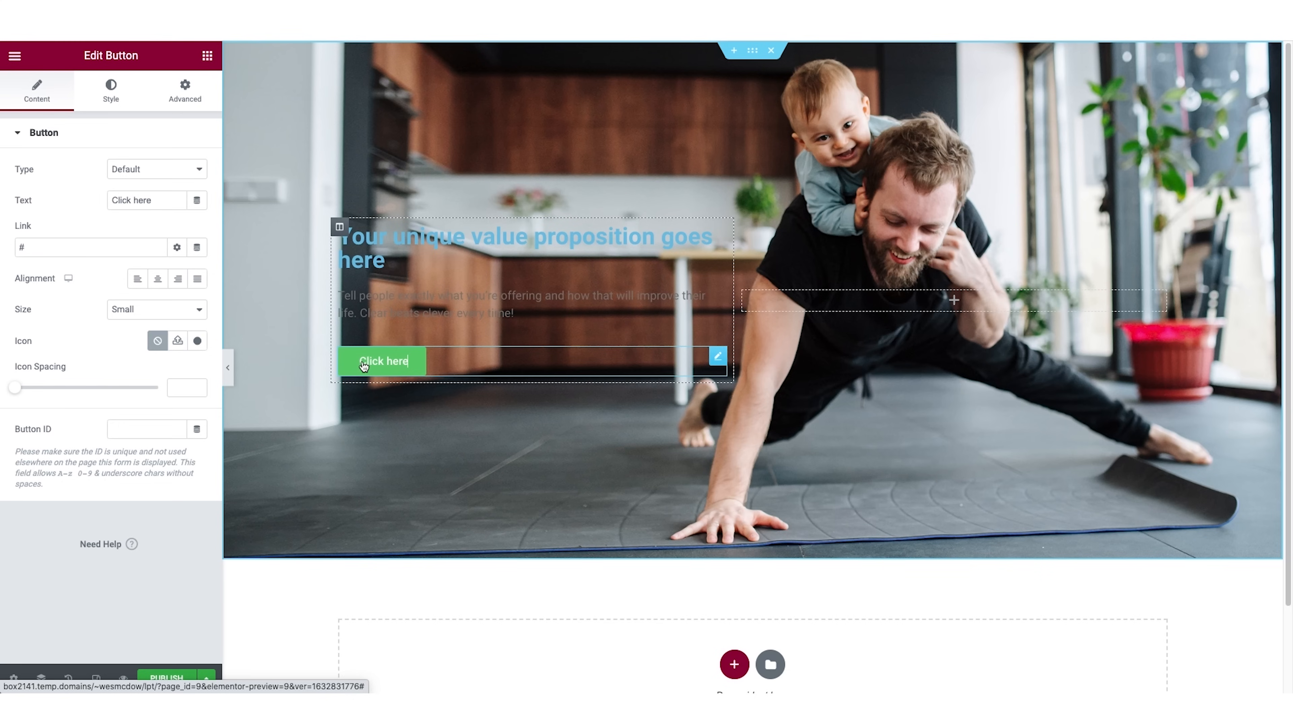
triple_click(130, 200)
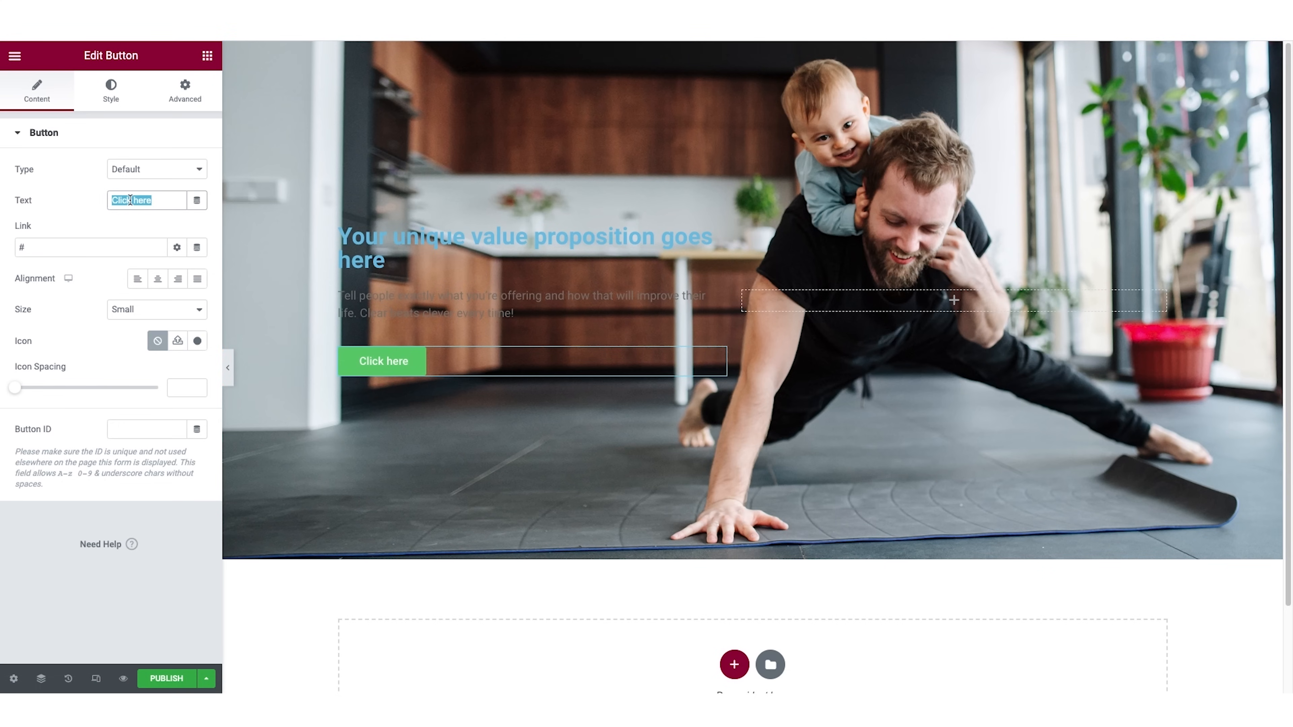
text(Call t)
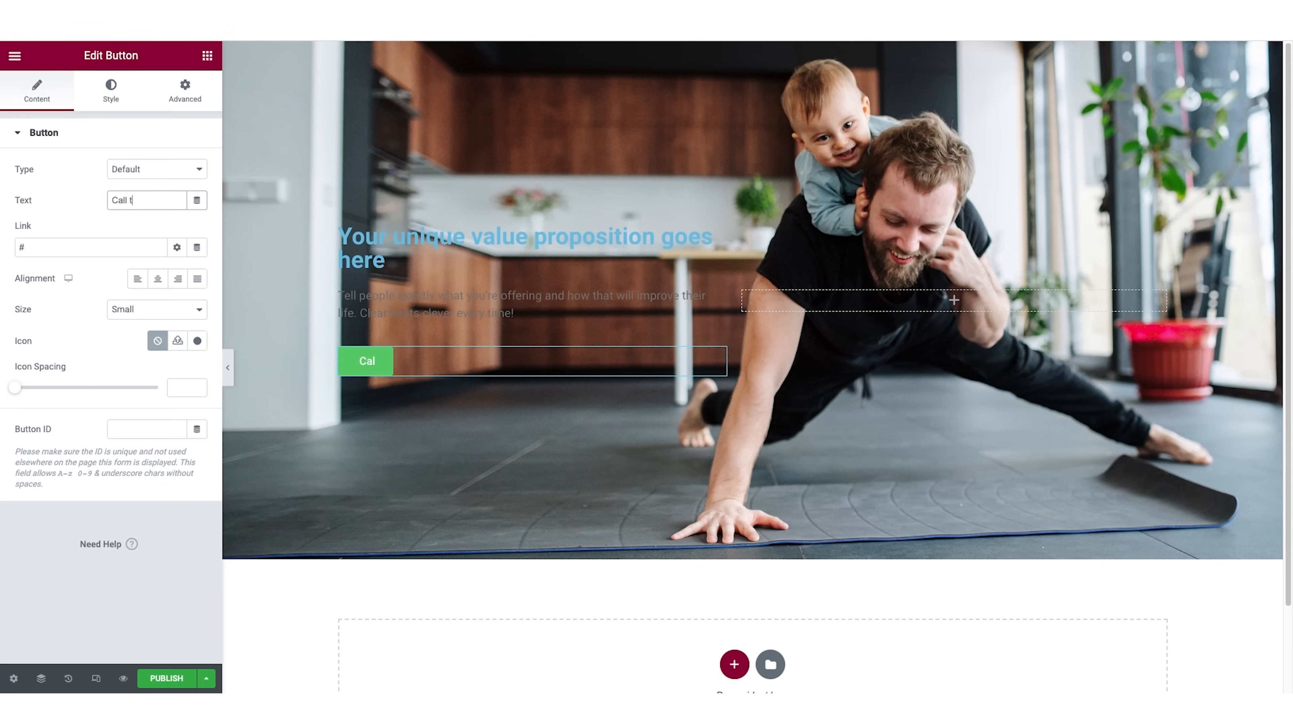
text(o action)
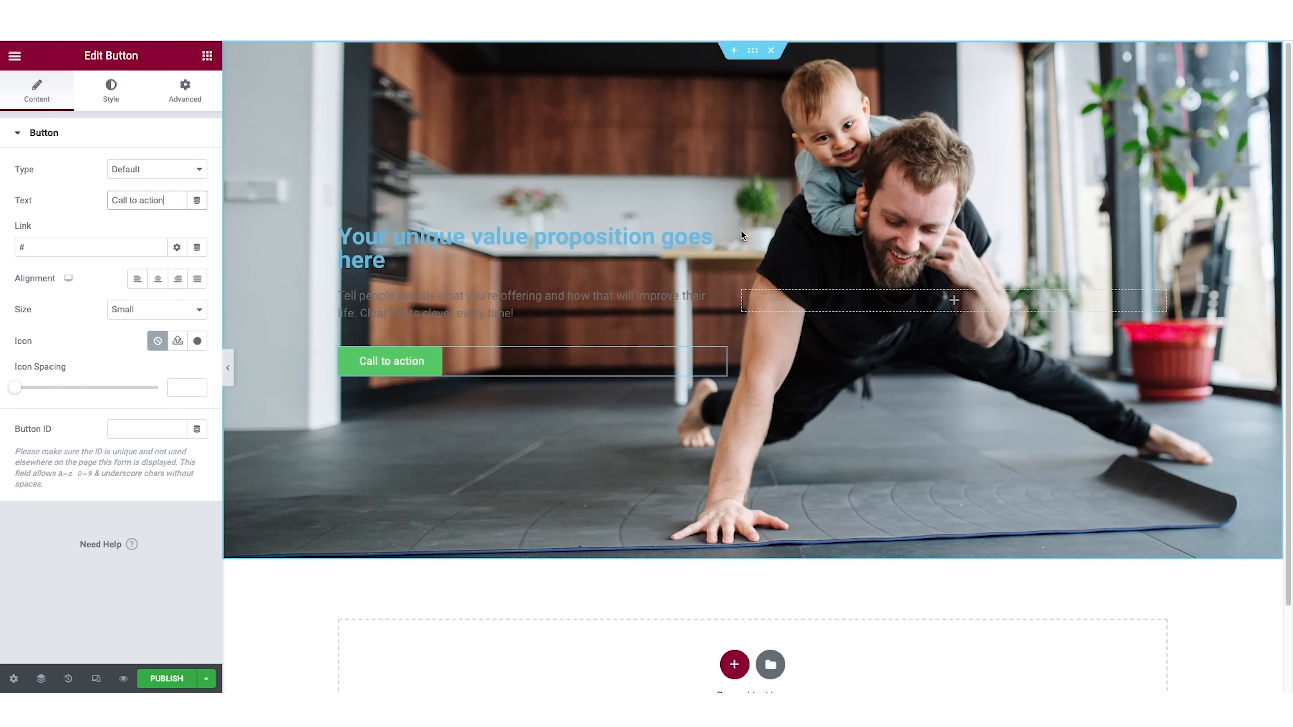
Set the hero heading's text color to white, #FFFFFF, in its style settings.
click(718, 237)
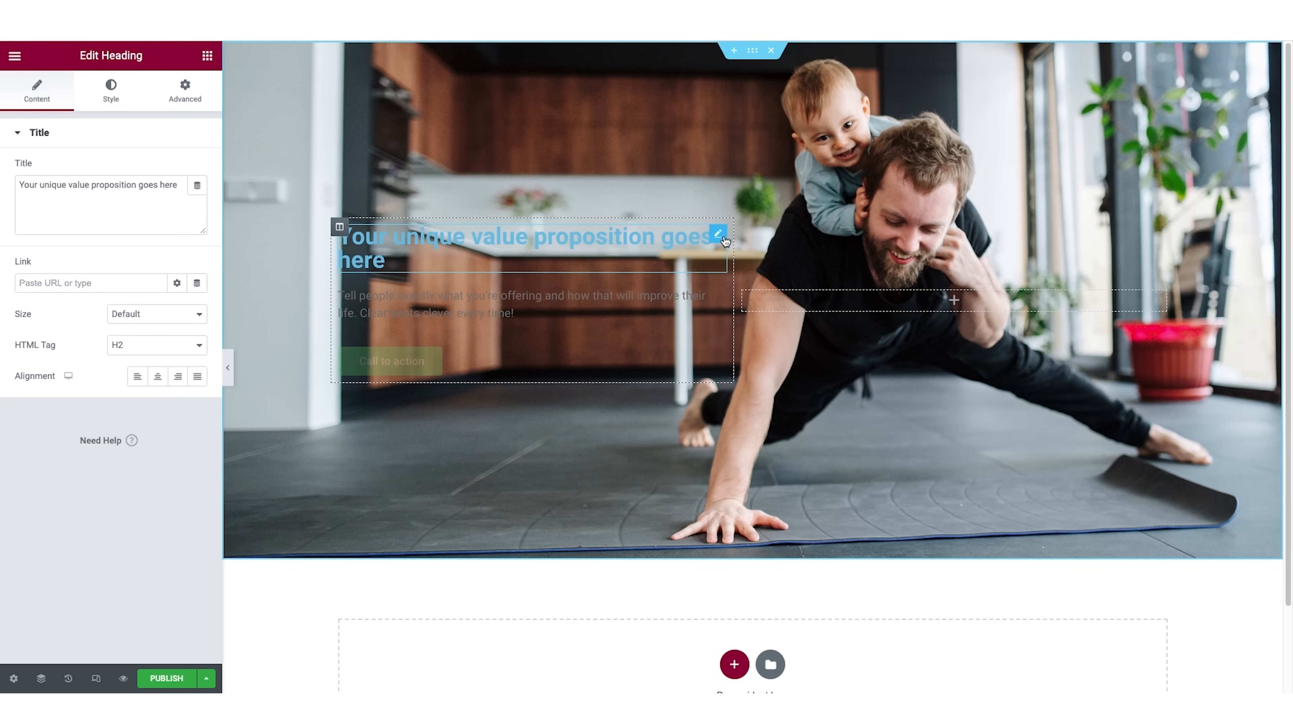
click(112, 91)
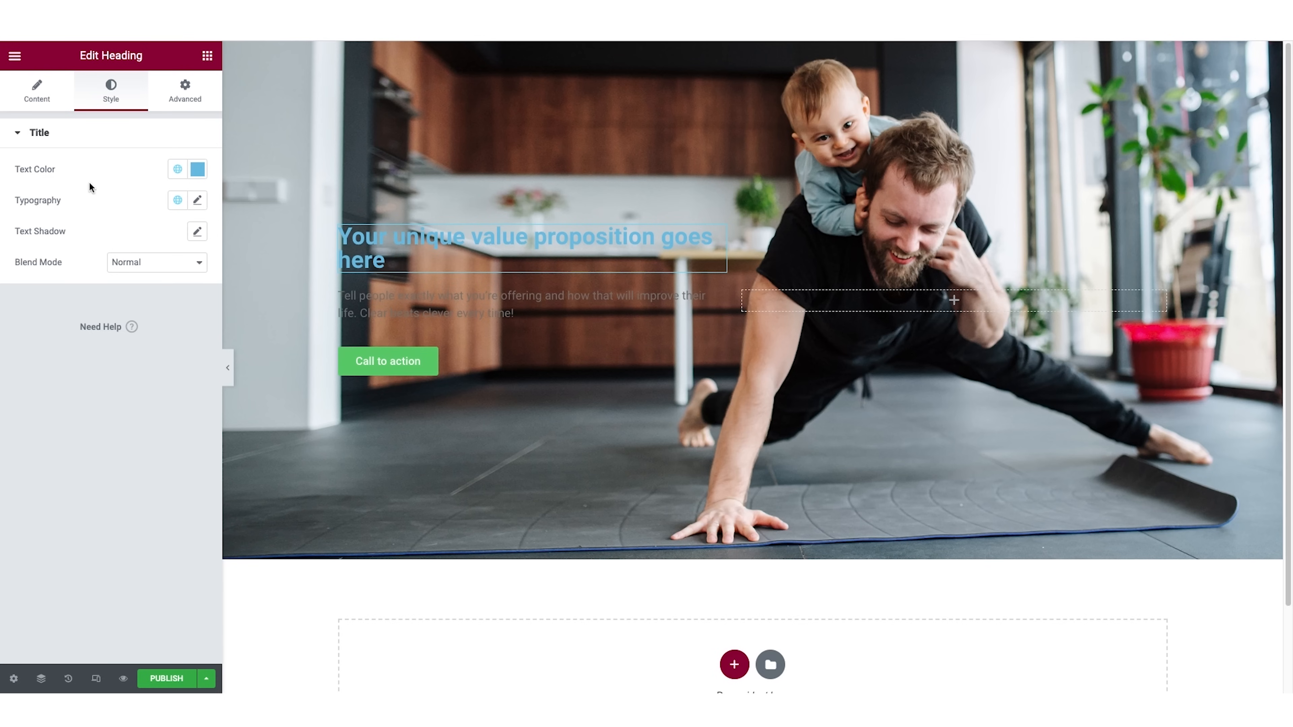
click(191, 171)
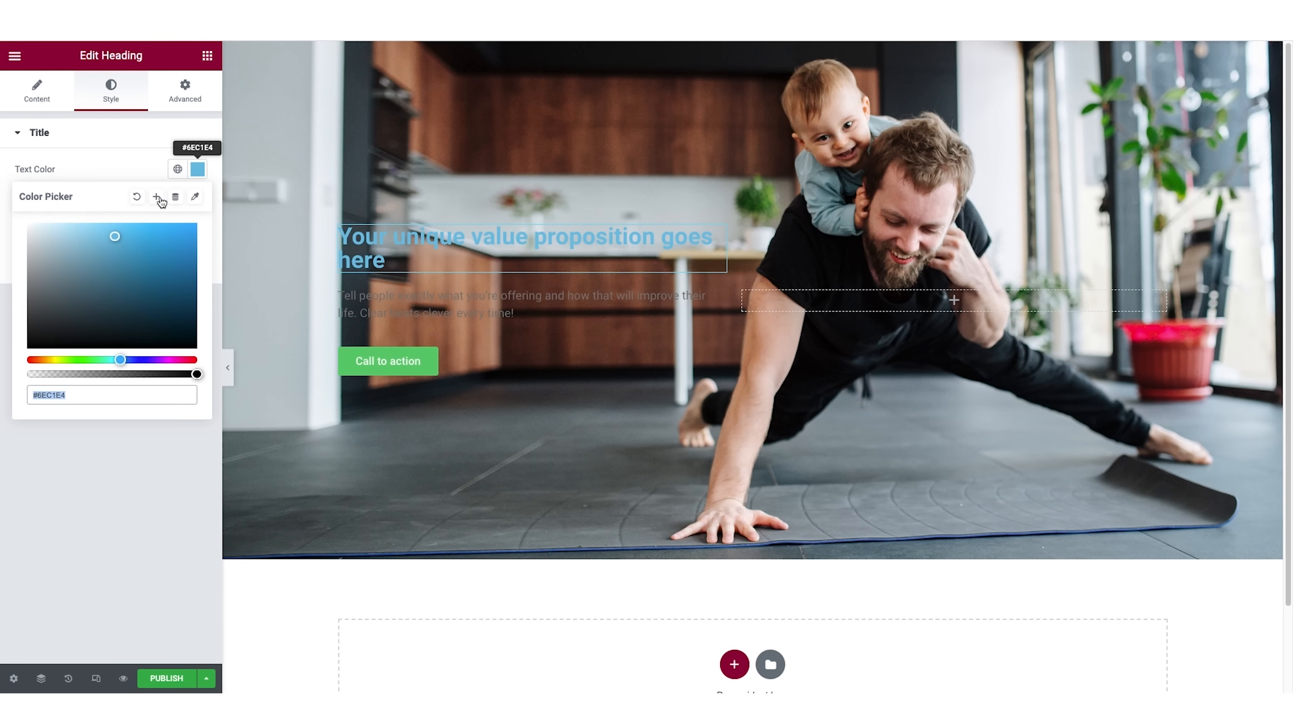
drag(45, 234, 1, 189)
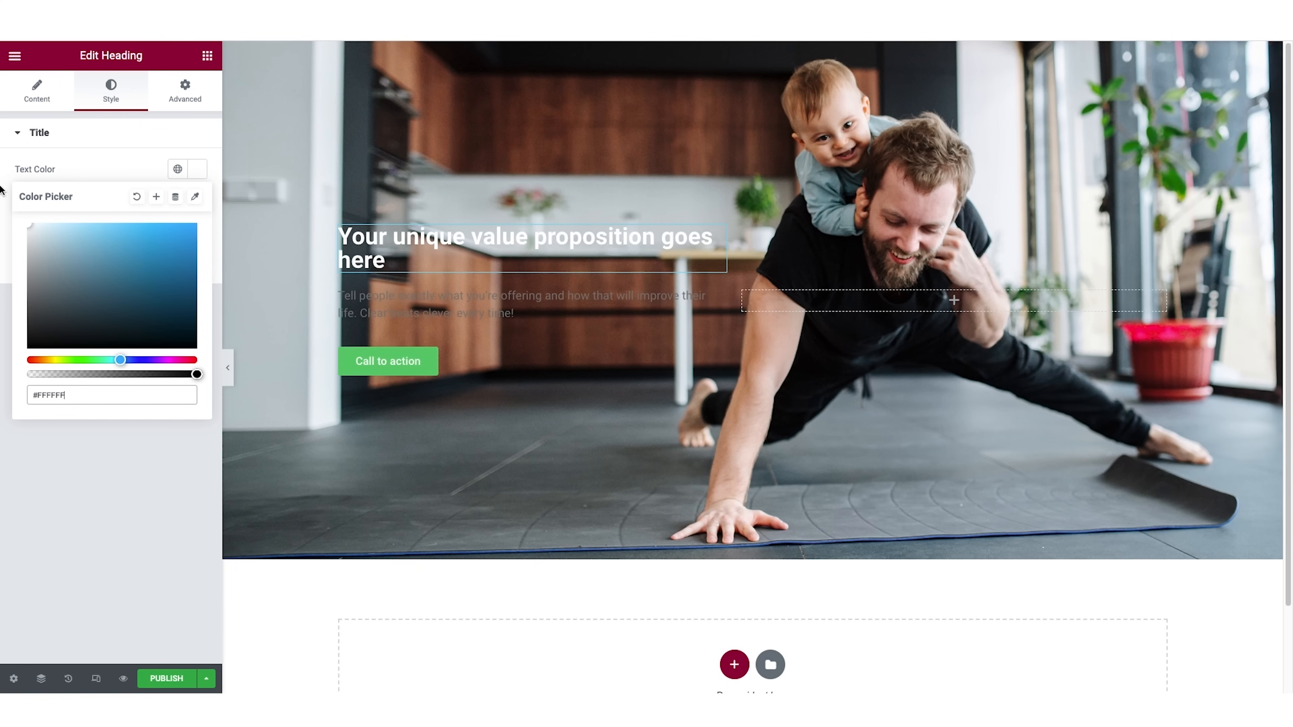
click(5, 195)
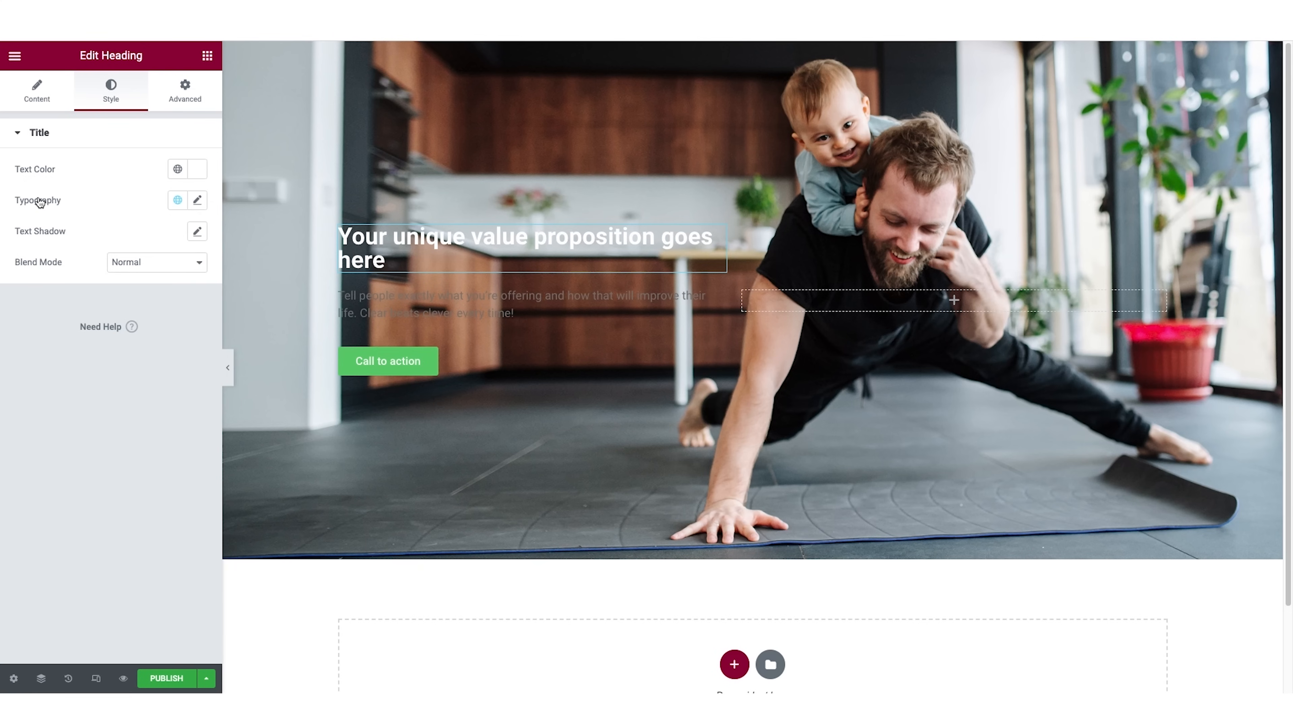
Set the hero heading's typography to the Poppins font family at a size of 62 px.
click(199, 203)
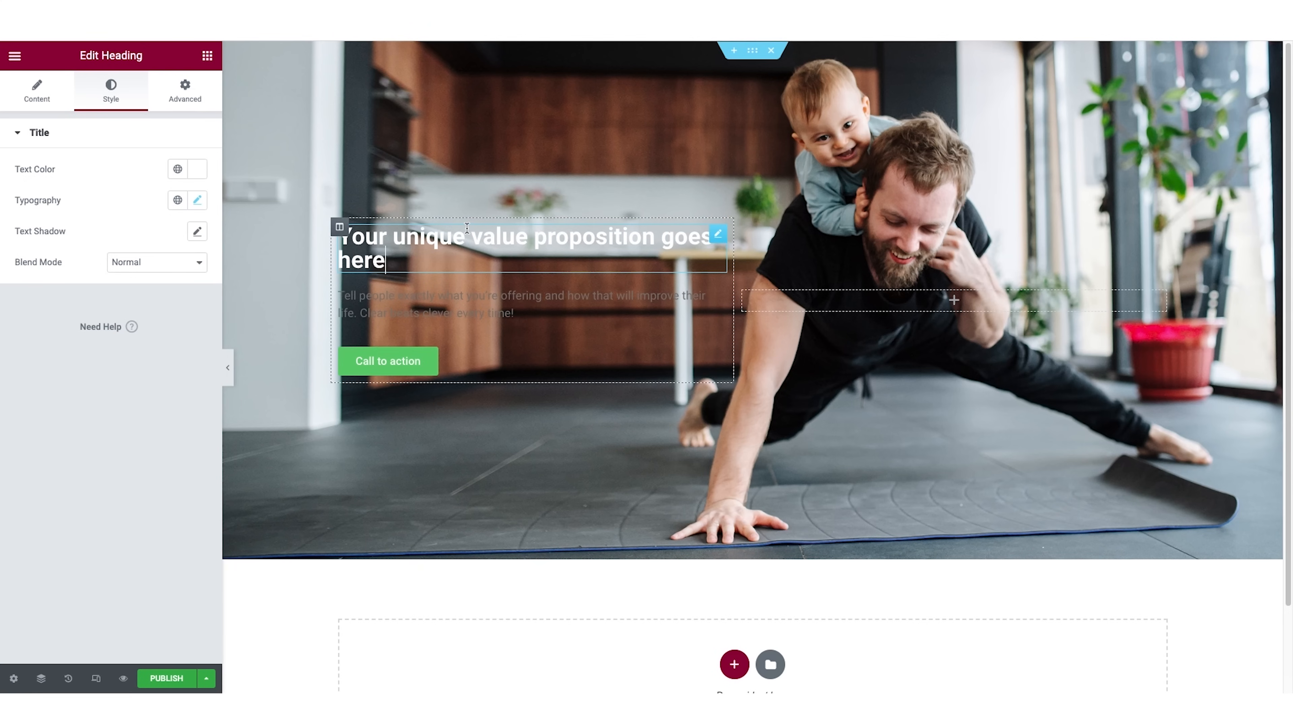
click(197, 200)
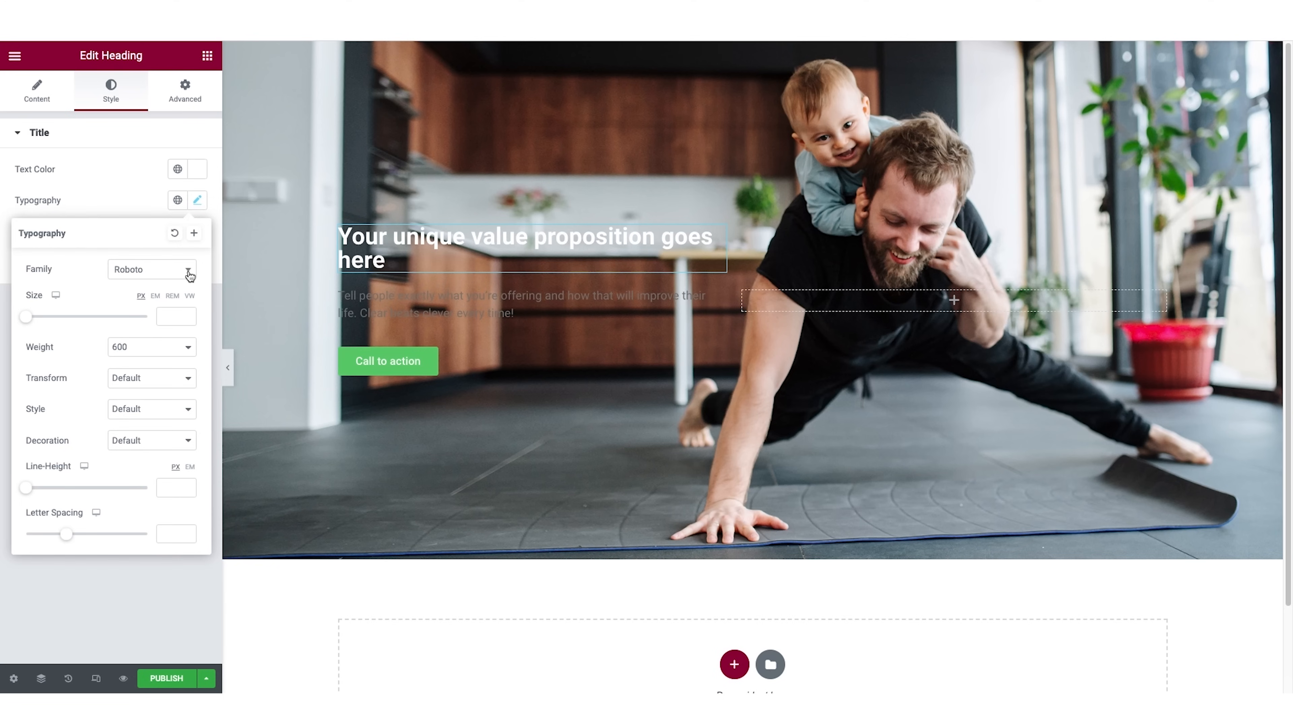
click(158, 277)
text(poppins)
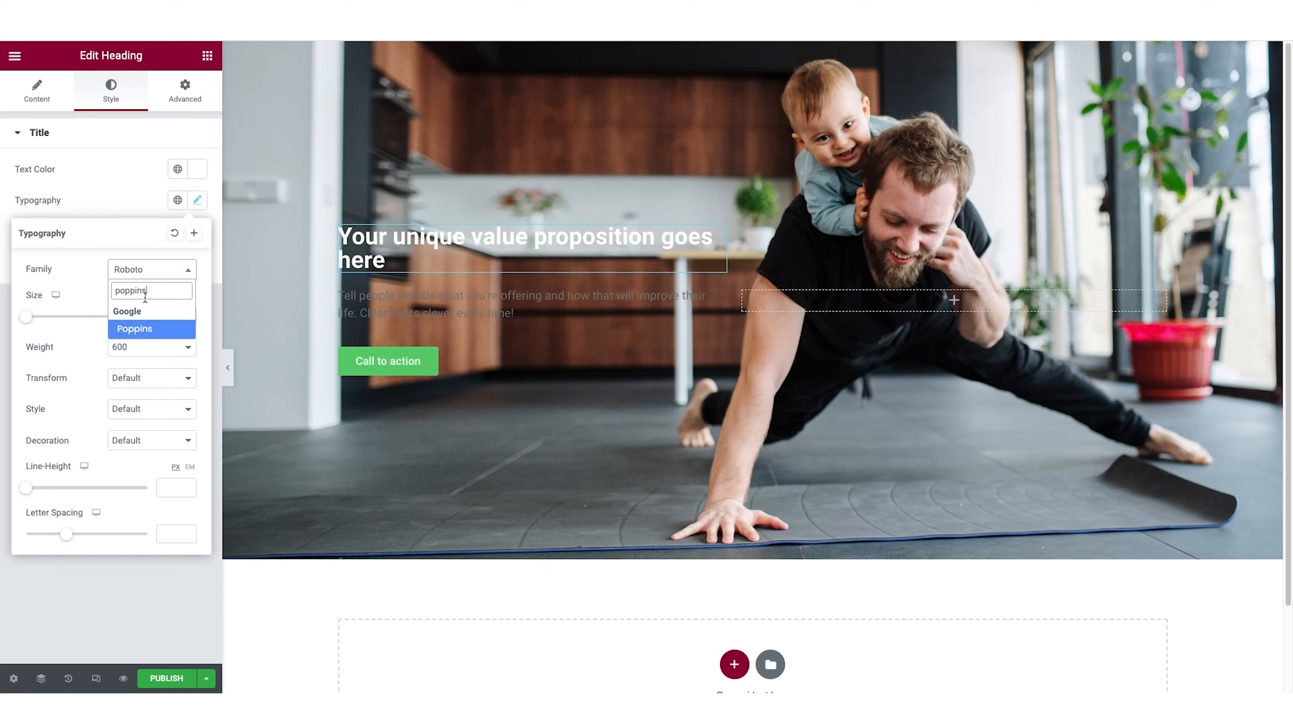
click(141, 328)
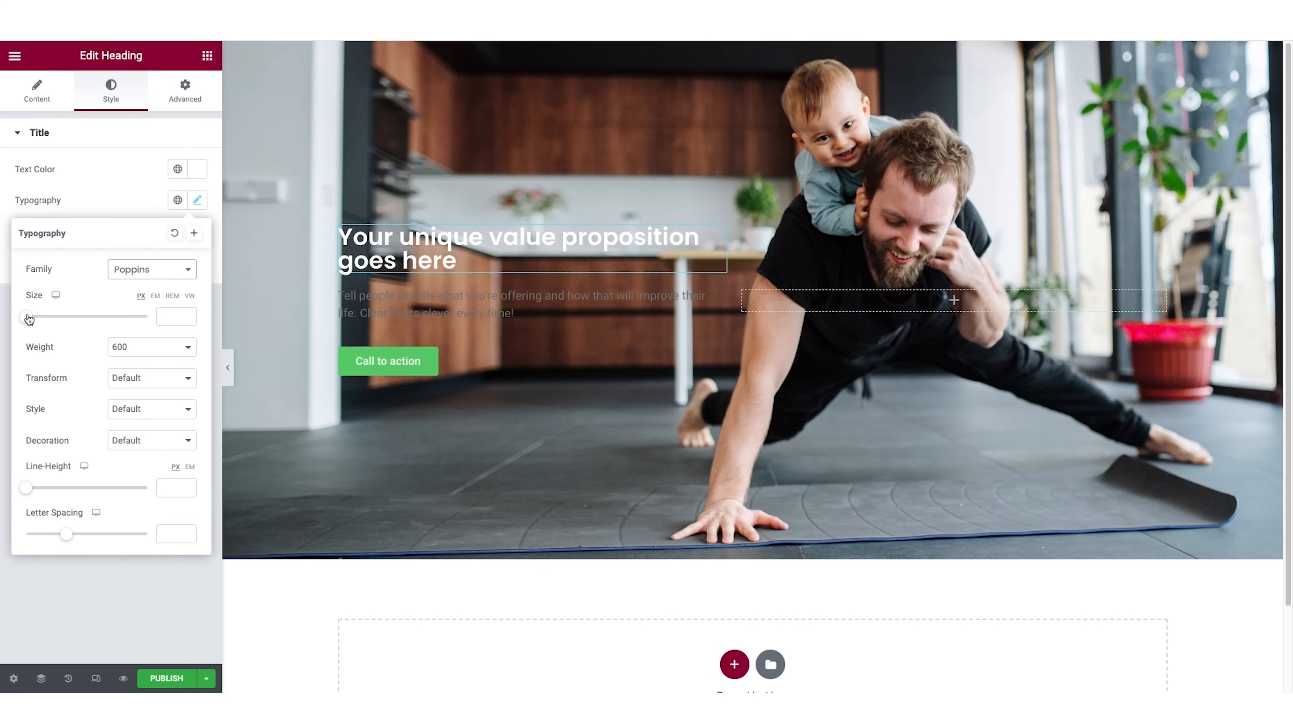
drag(32, 318, 67, 322)
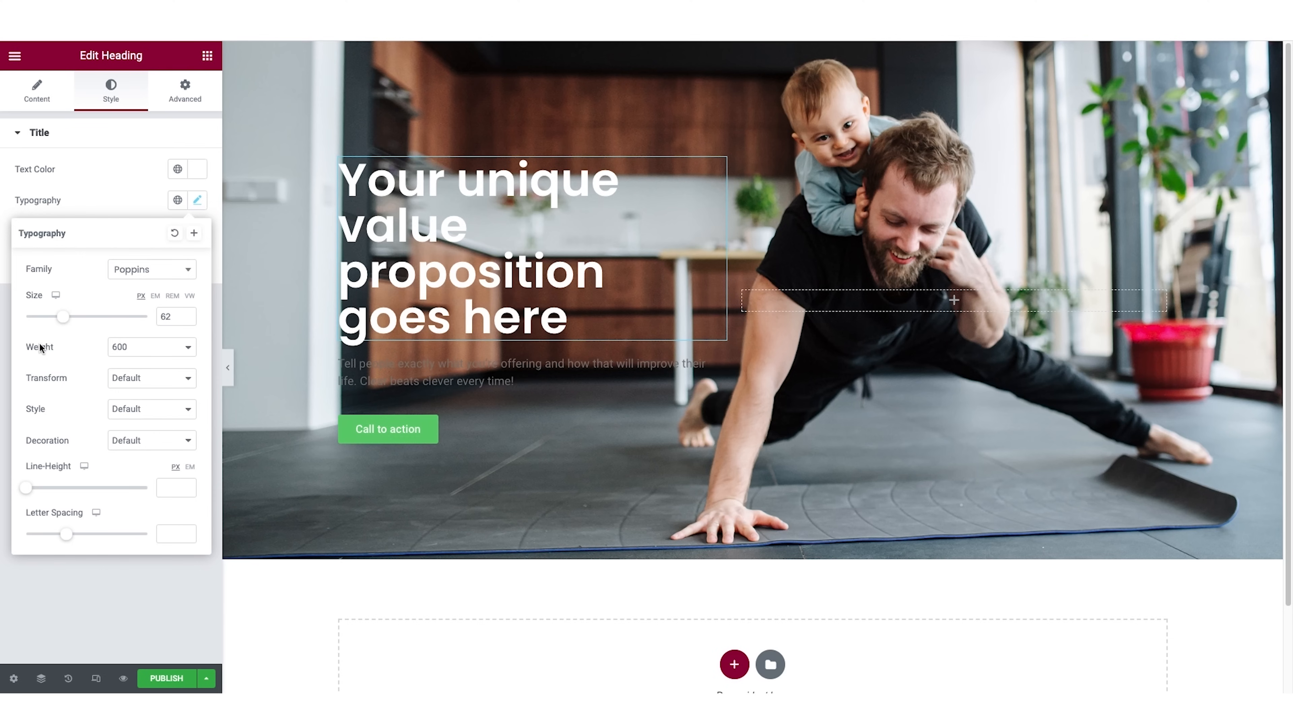
Try font weight 800 on the hero heading and settle on weight 700.
click(167, 350)
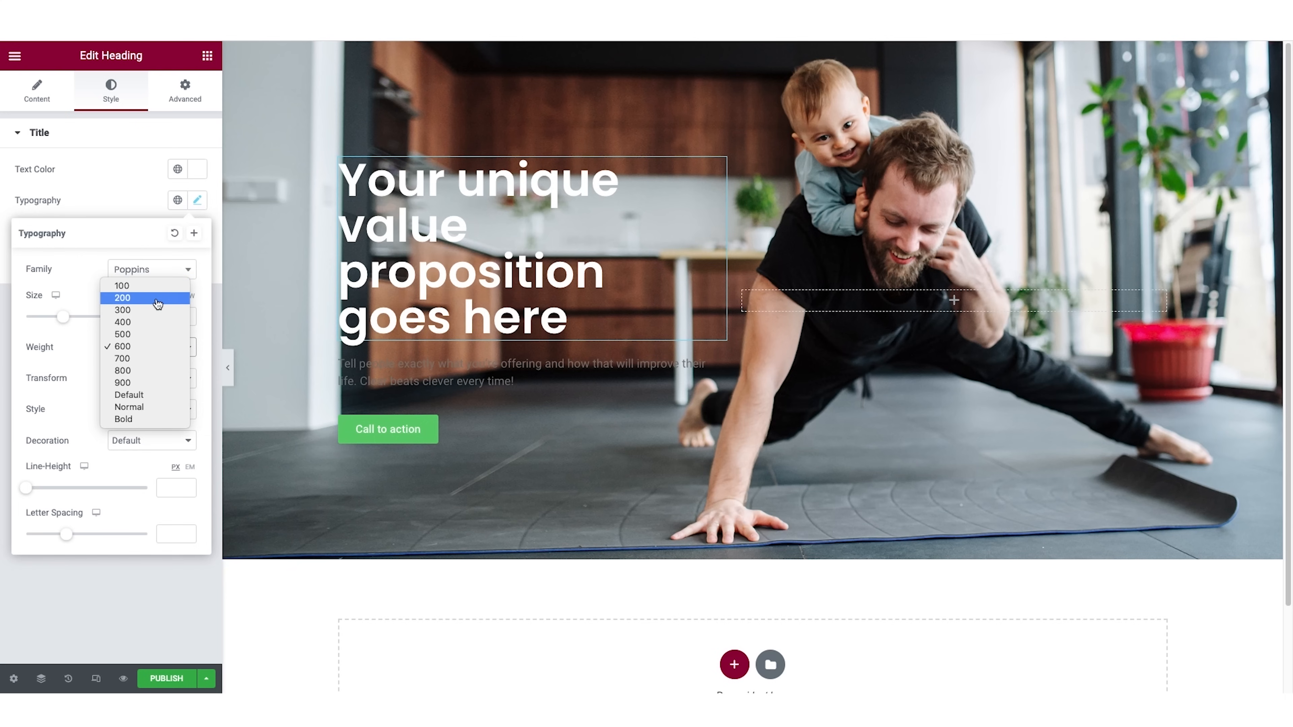
click(149, 372)
click(149, 355)
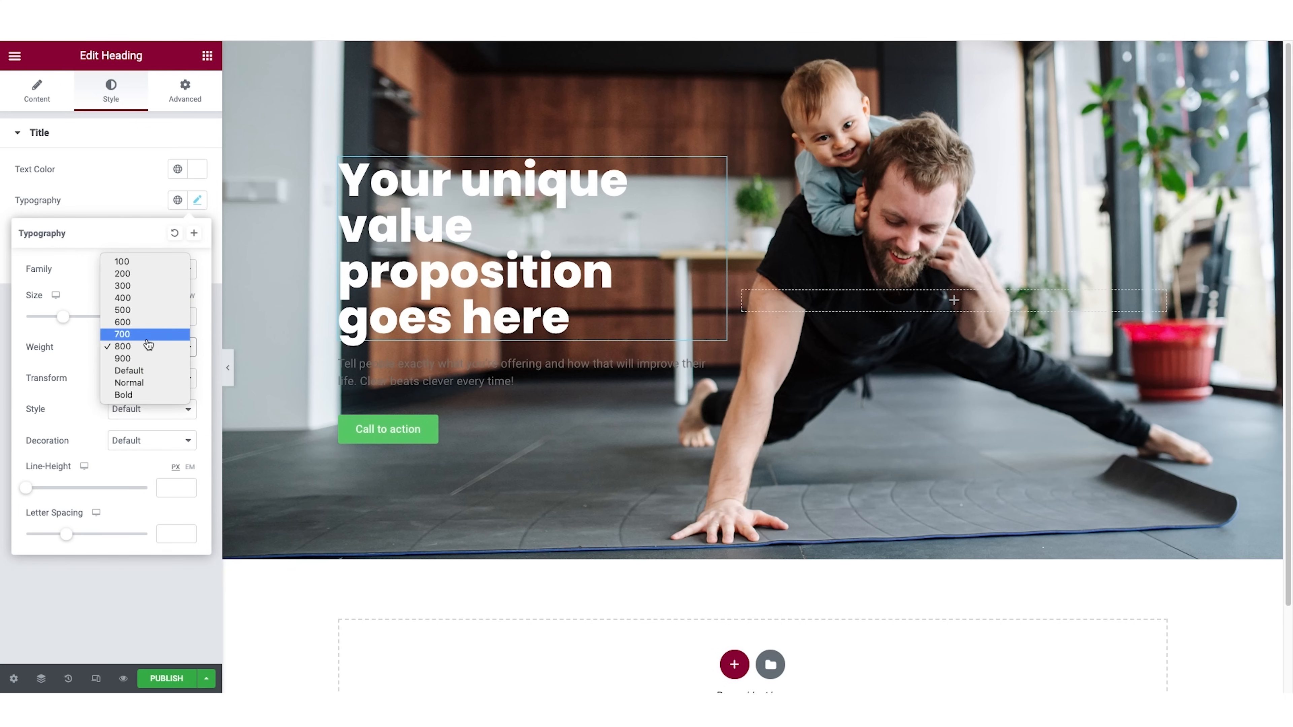
click(148, 339)
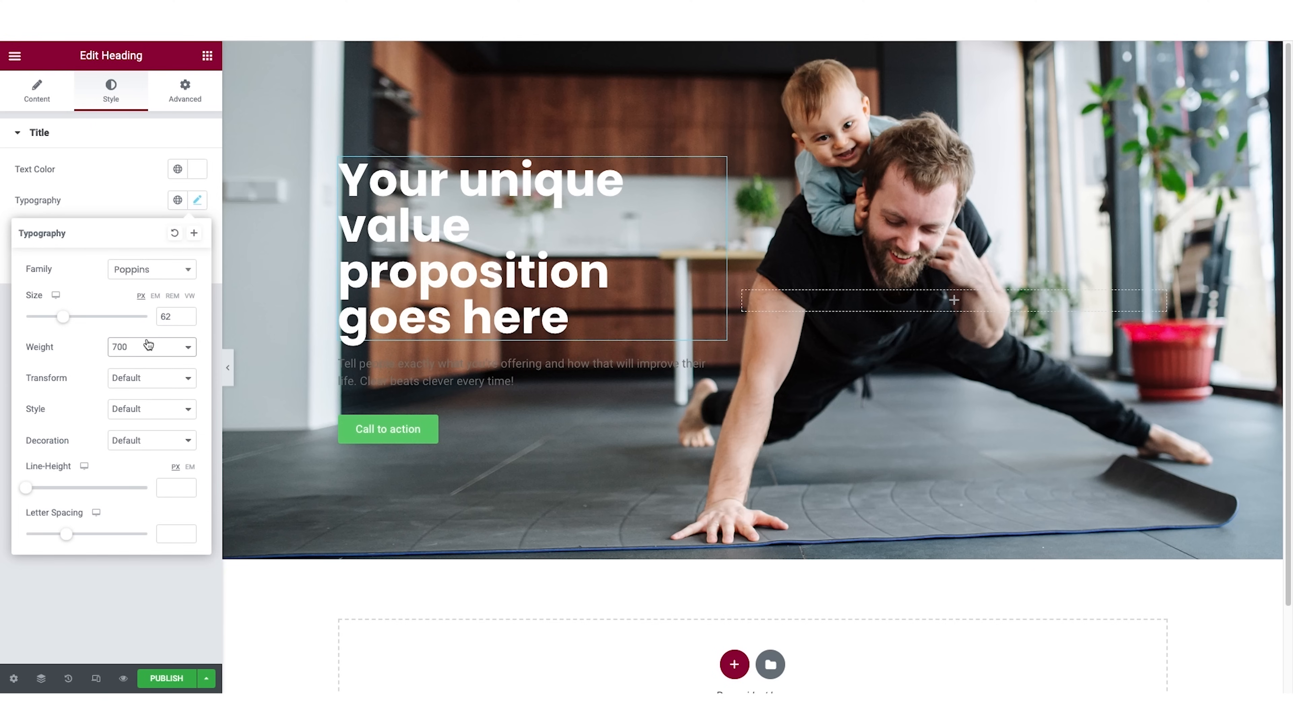
Try the Uppercase and Capitalize text transforms on the hero heading, and restore the Default transform.
click(137, 380)
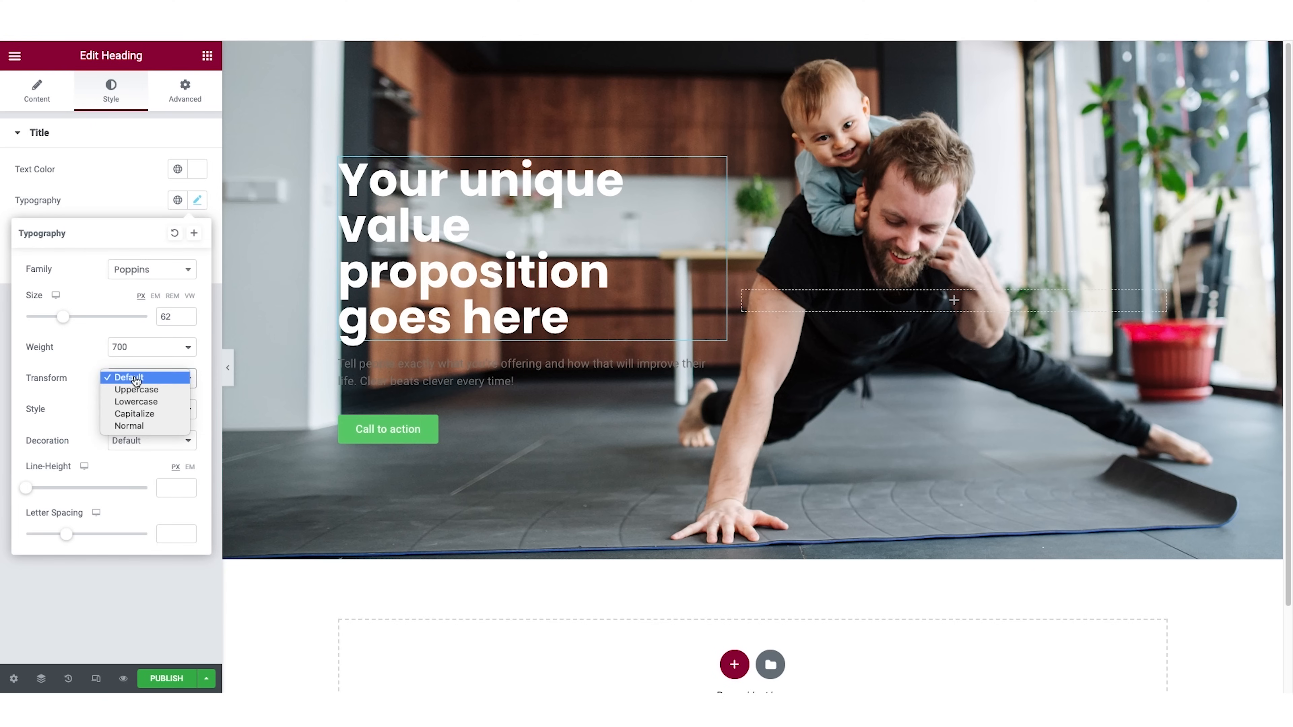
click(150, 392)
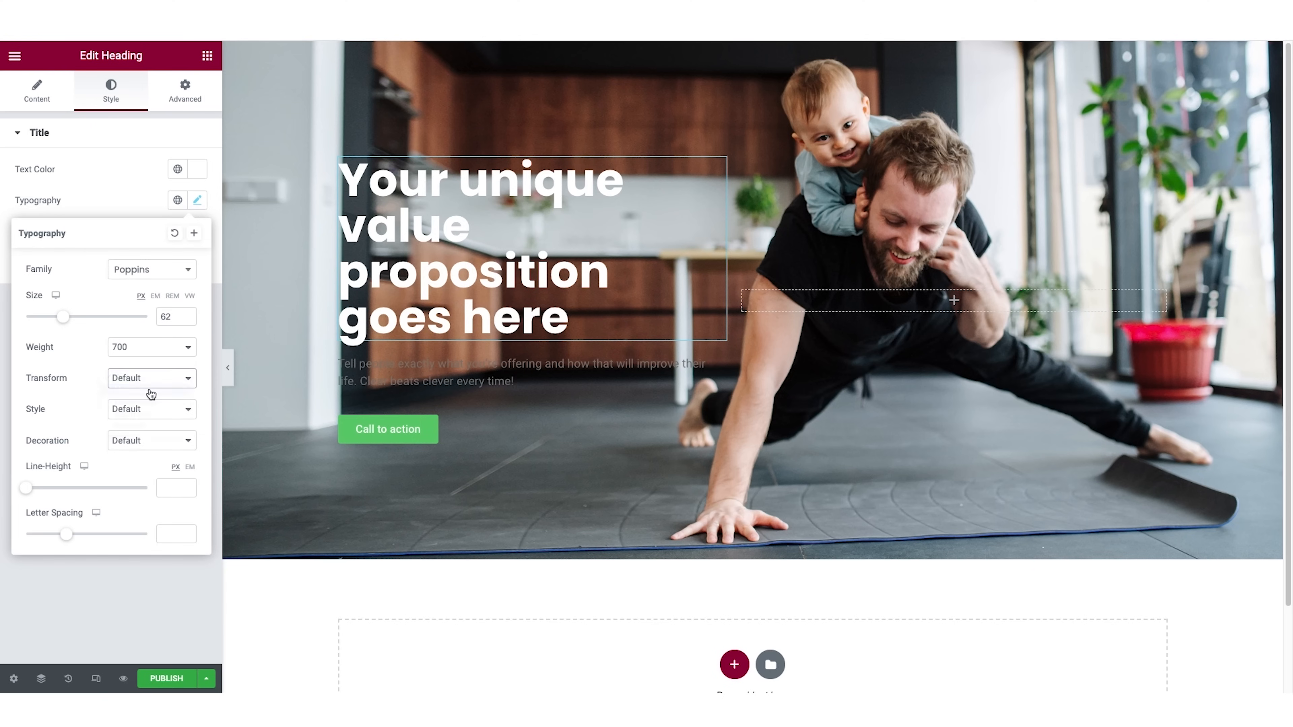
click(151, 385)
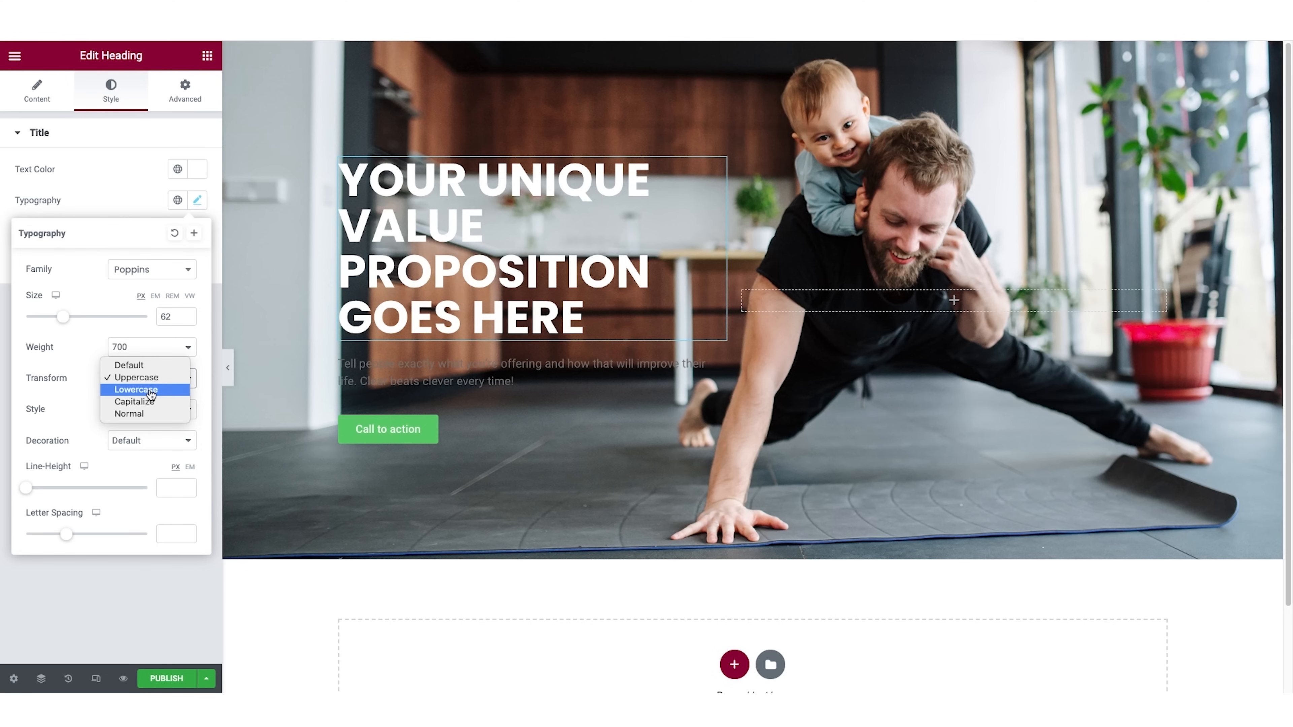
click(143, 402)
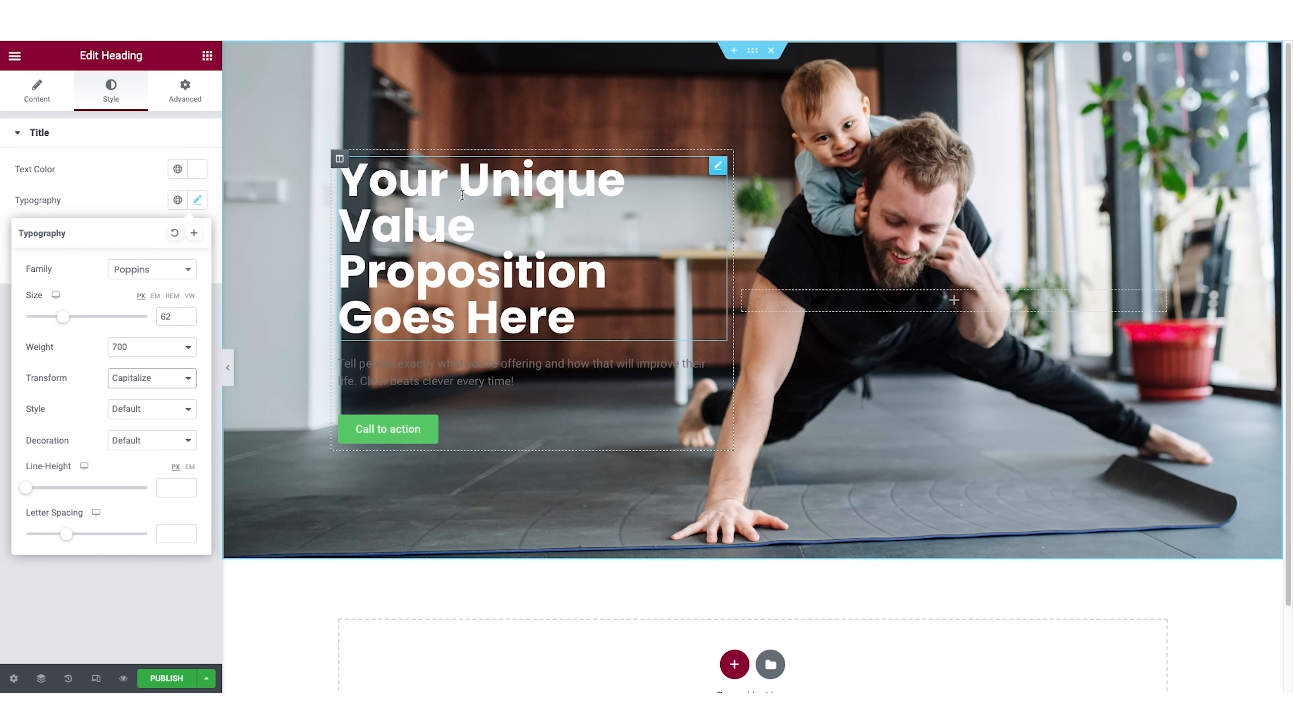
click(158, 379)
click(153, 347)
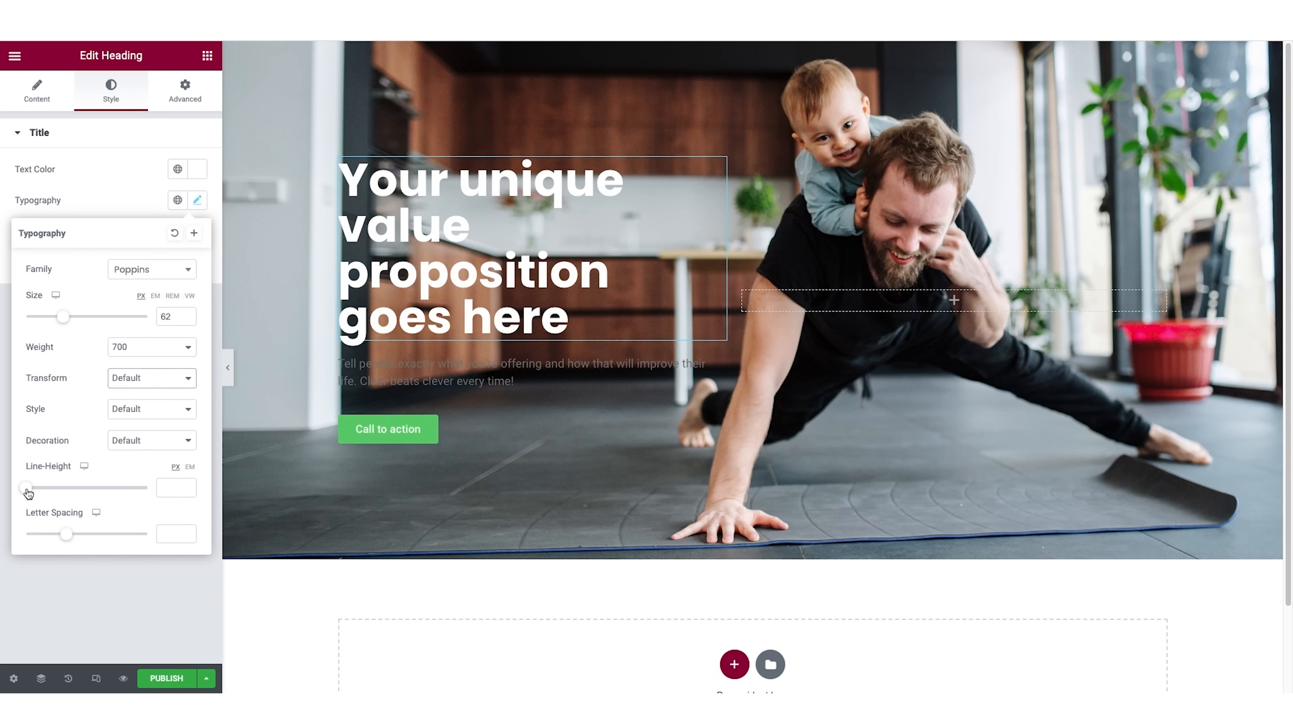
Set the hero heading's line height to 64 px.
drag(28, 492, 102, 491)
drag(103, 491, 105, 492)
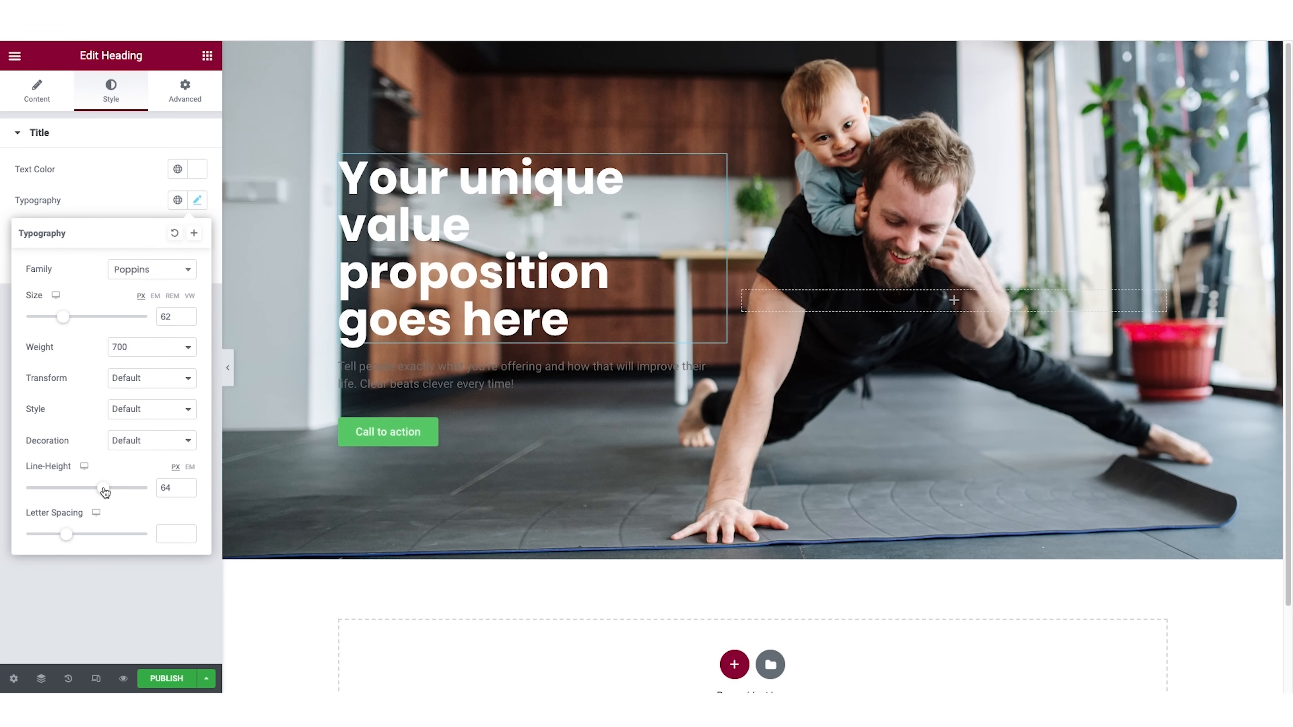
Set the text color of the hero paragraph to white, #FFFFFF.
click(446, 379)
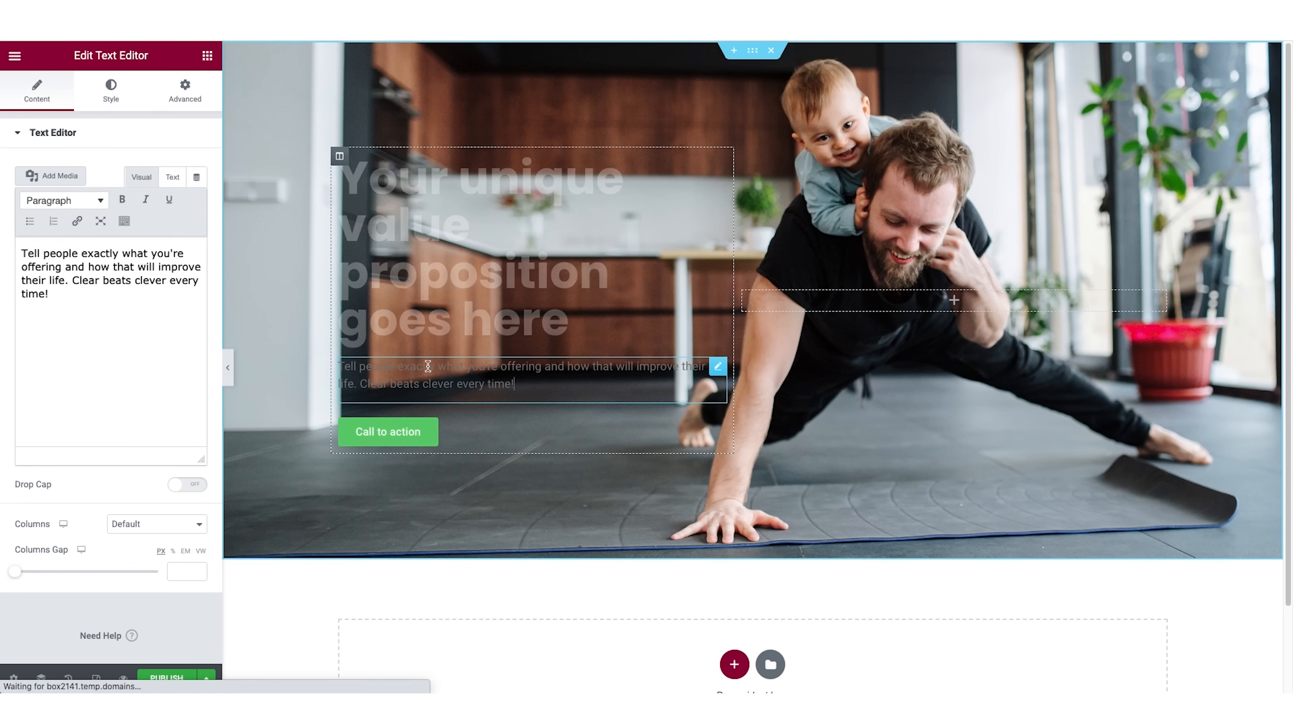
click(111, 90)
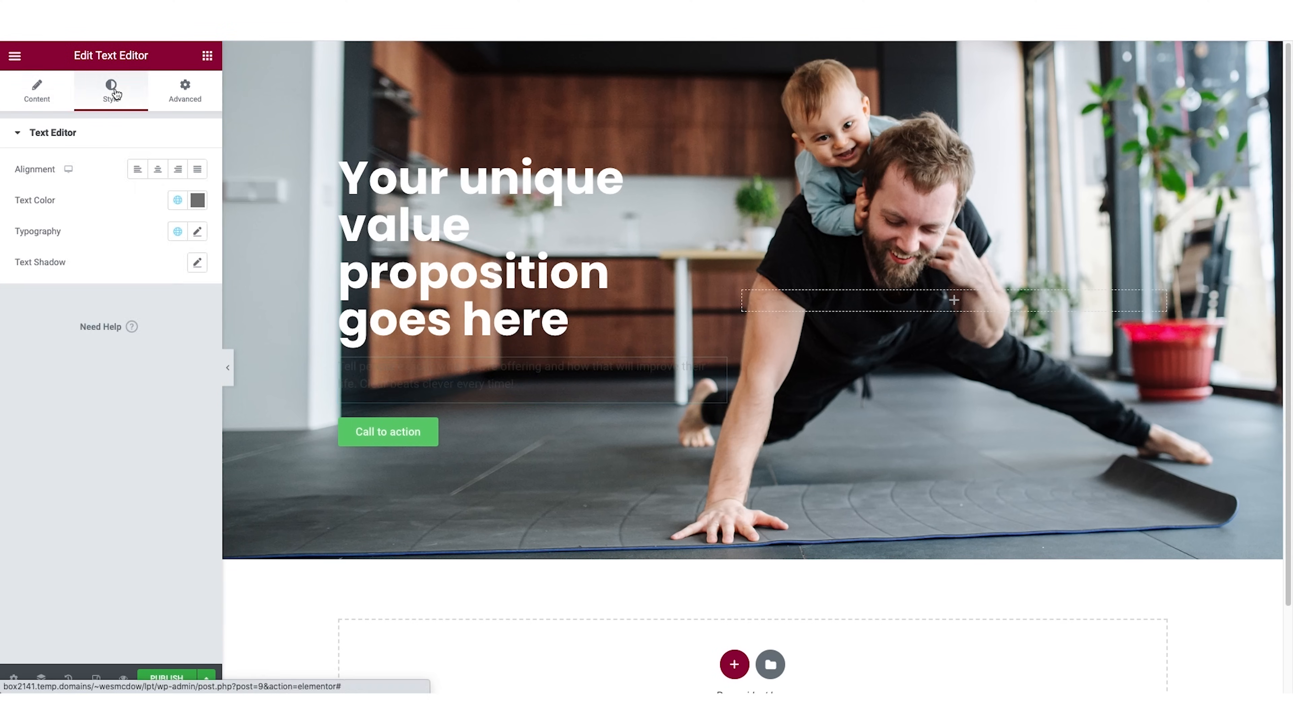
click(197, 200)
text(#FFFFFF)
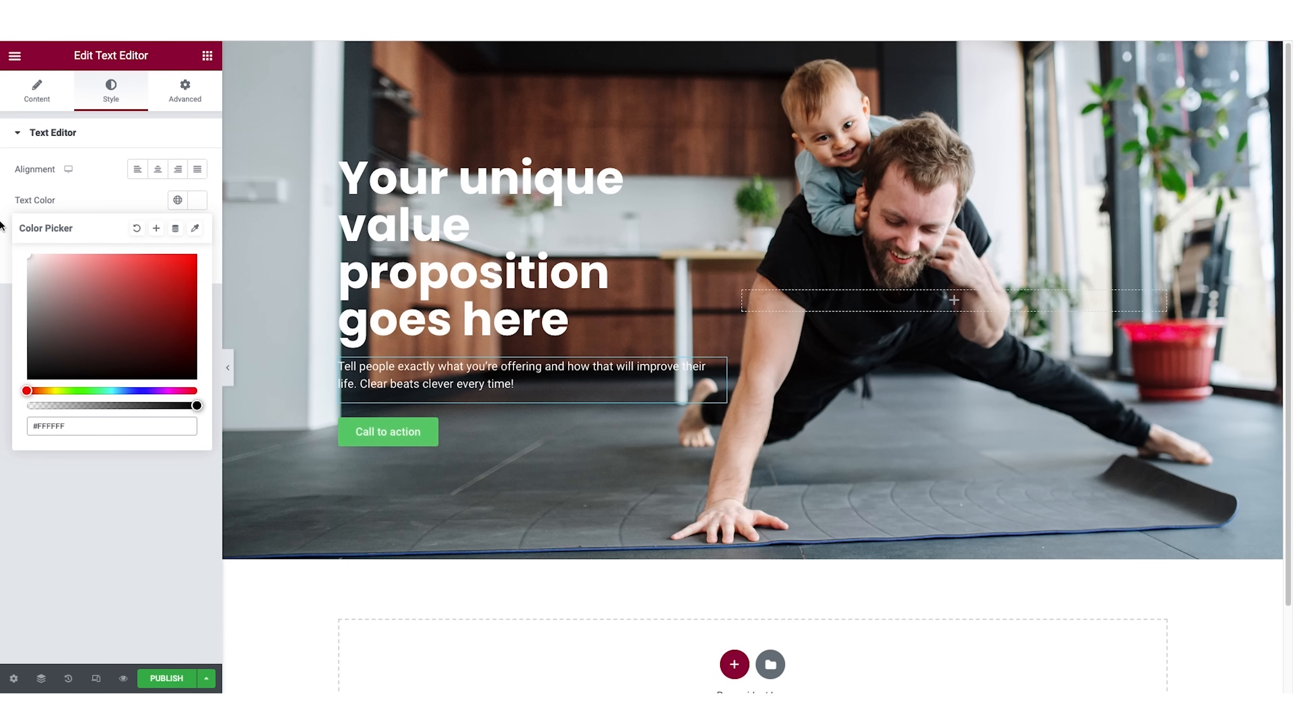
click(108, 203)
Set the hero paragraph's typography to Poppins at 19 px, and narrow the column holding the hero text.
click(198, 232)
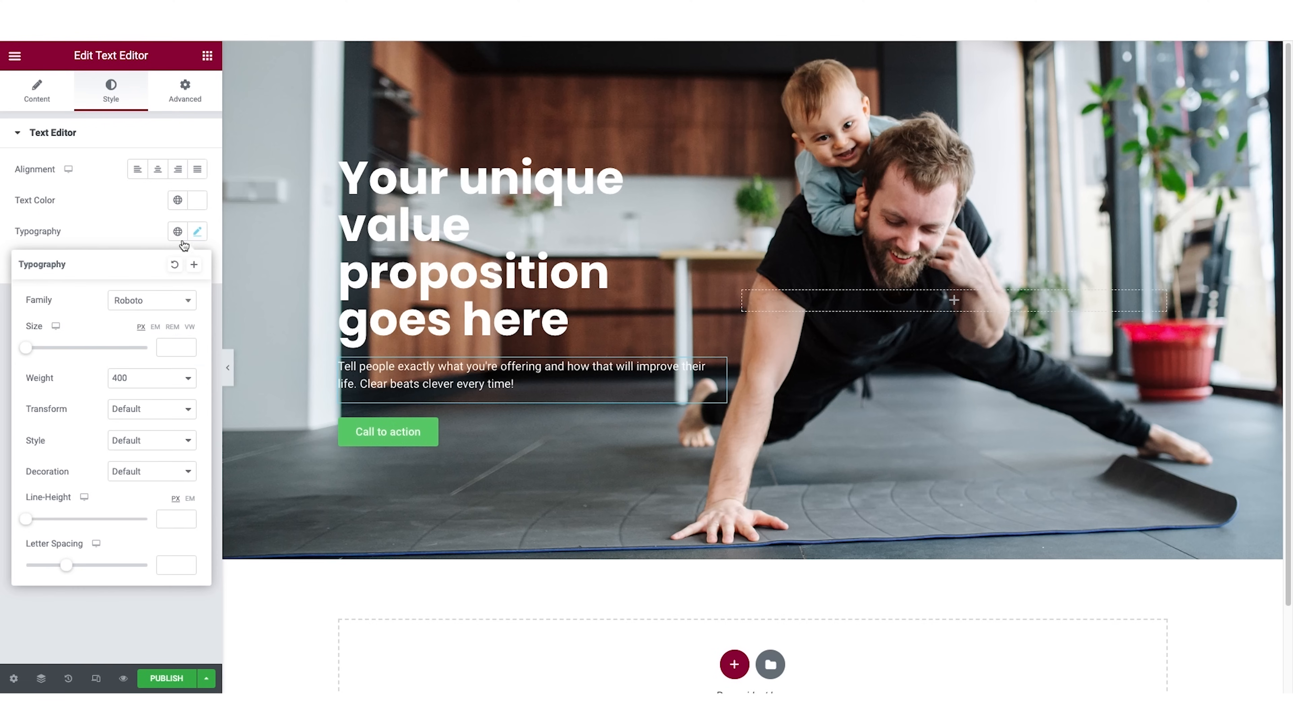
click(154, 300)
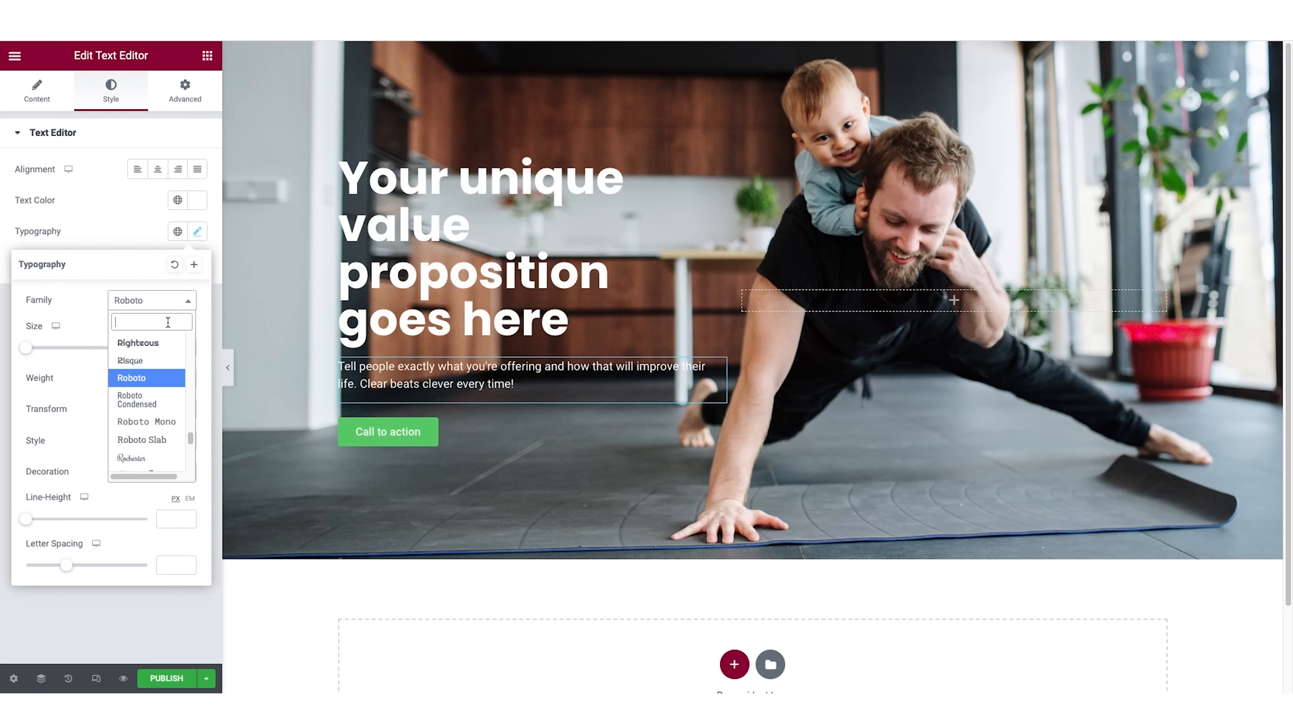
text(popp)
click(149, 359)
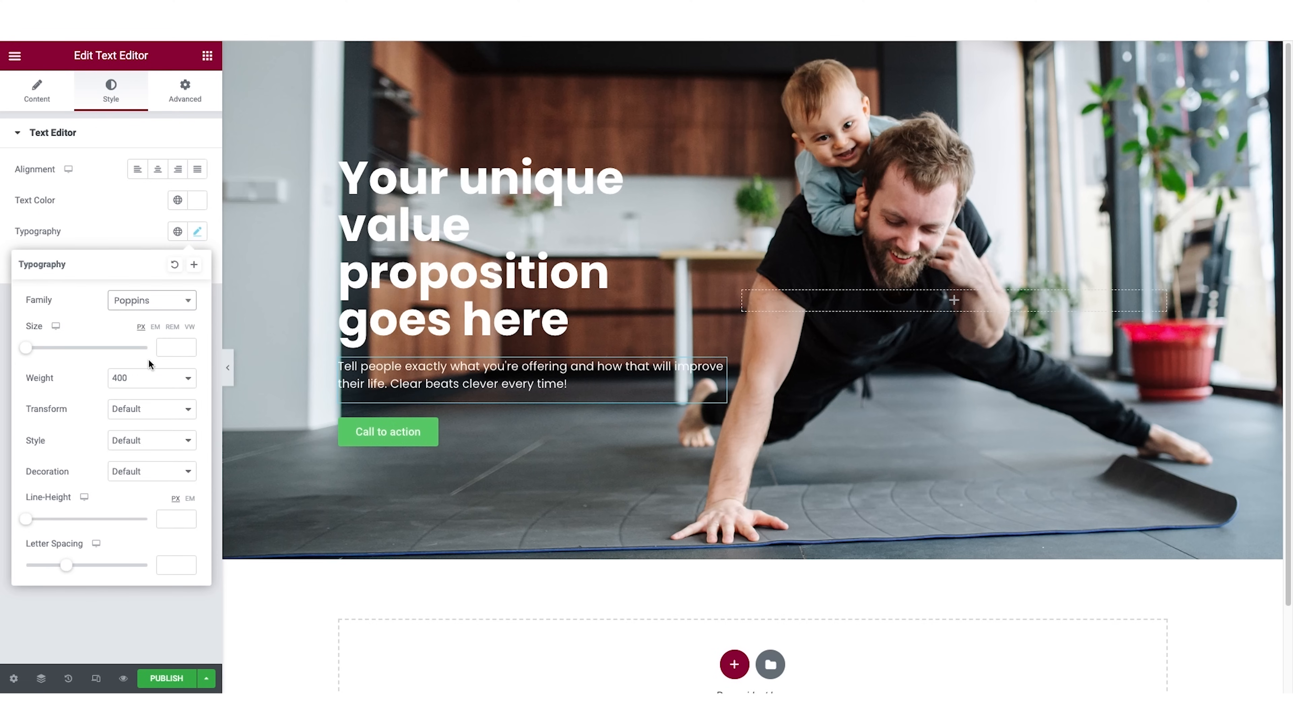
drag(30, 350, 38, 353)
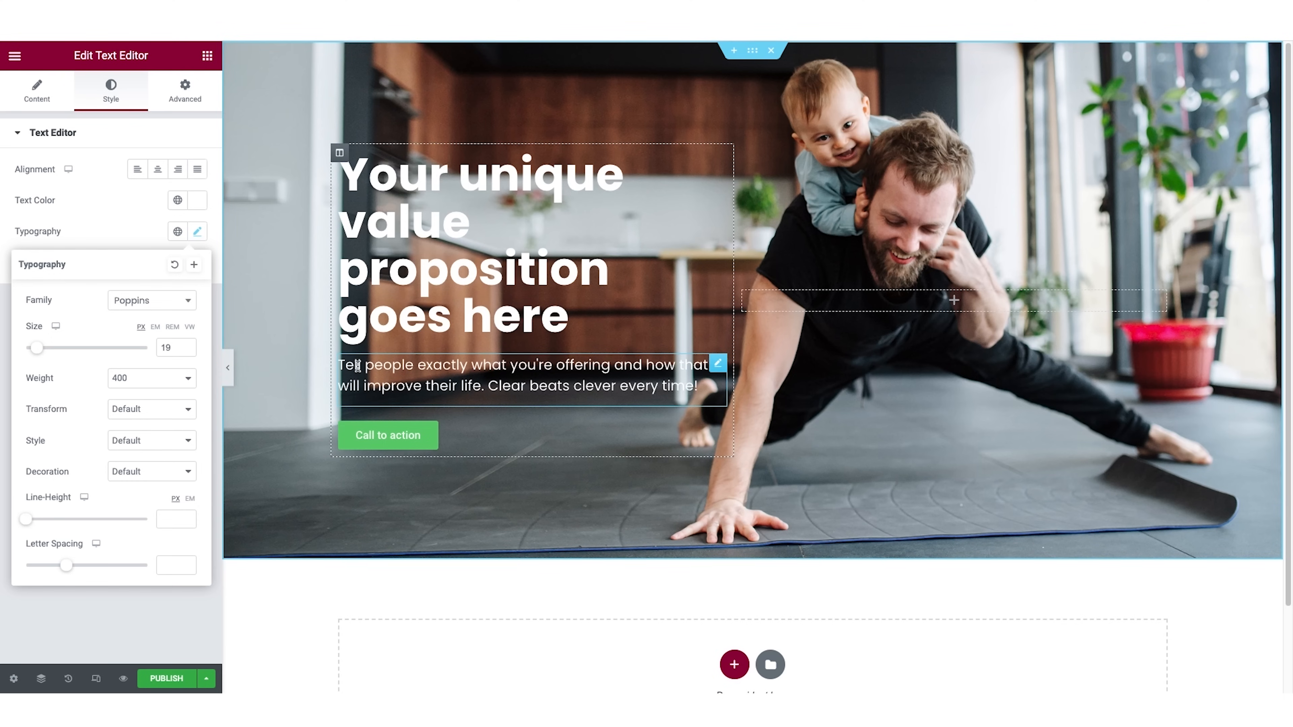
drag(735, 265, 680, 270)
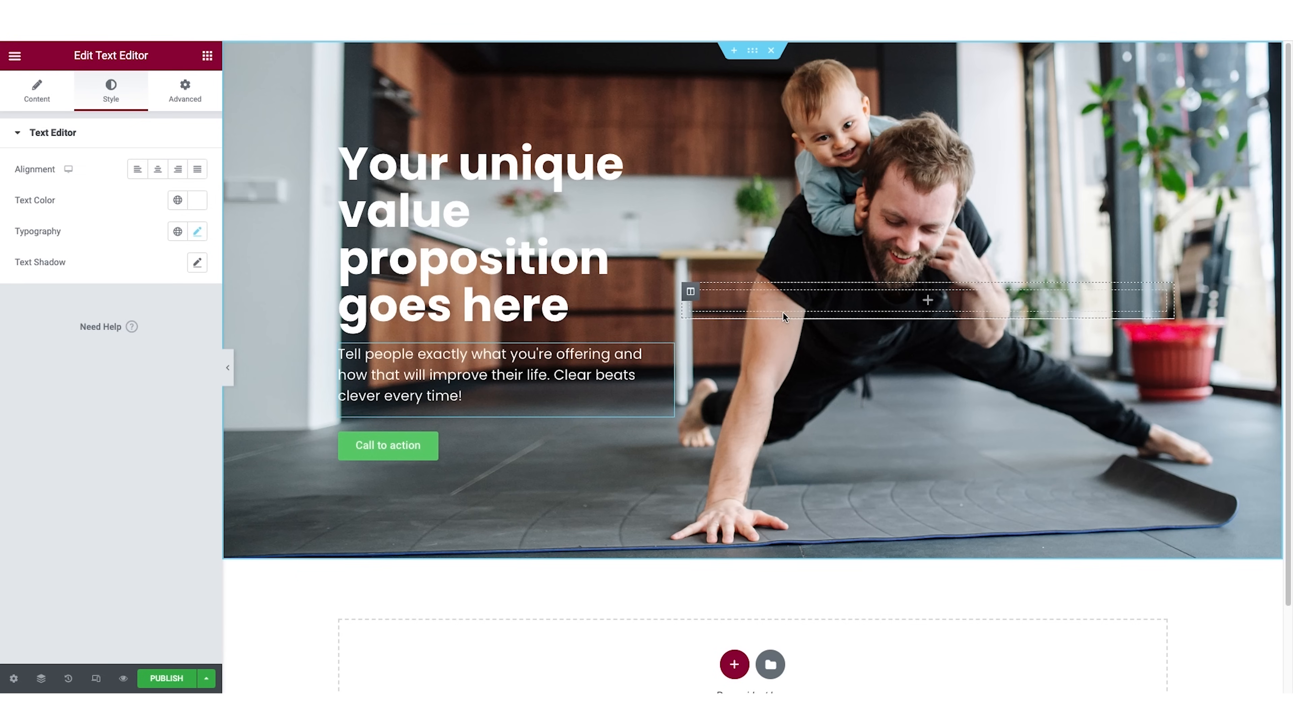
Set the "Call to action" button's typography to Poppins with the Uppercase transform.
click(397, 448)
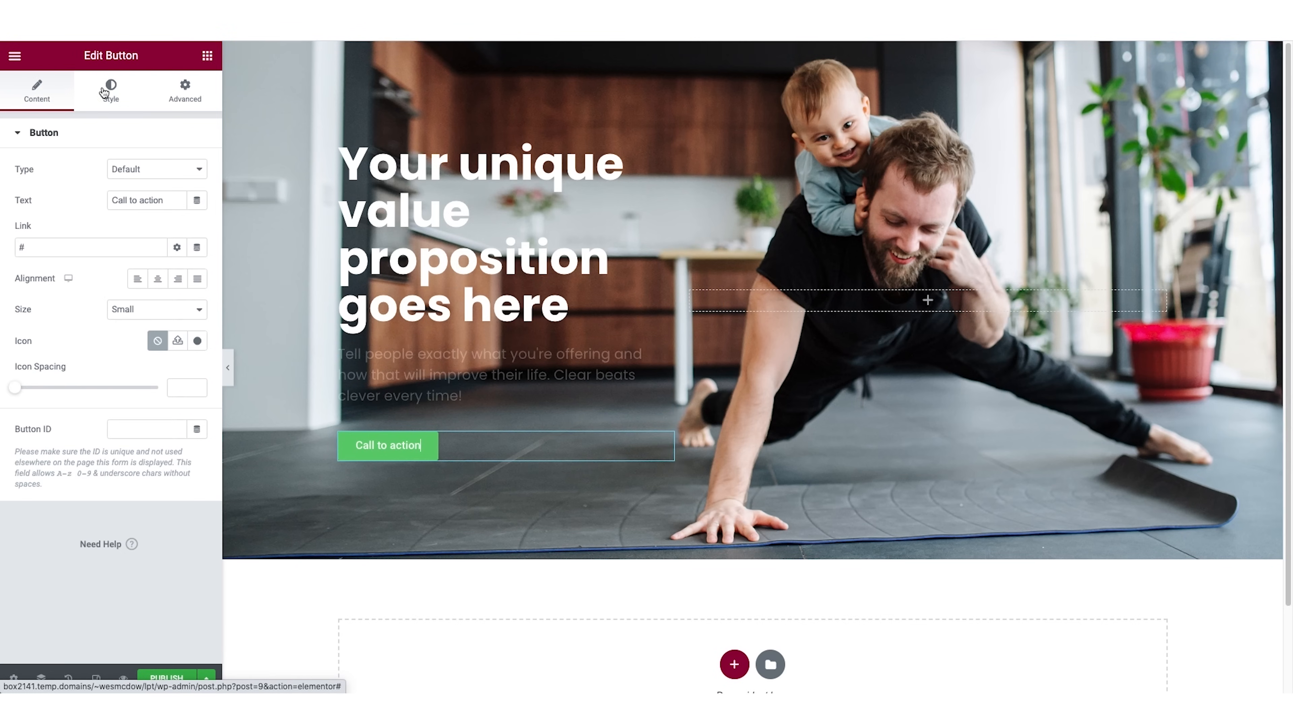
click(110, 90)
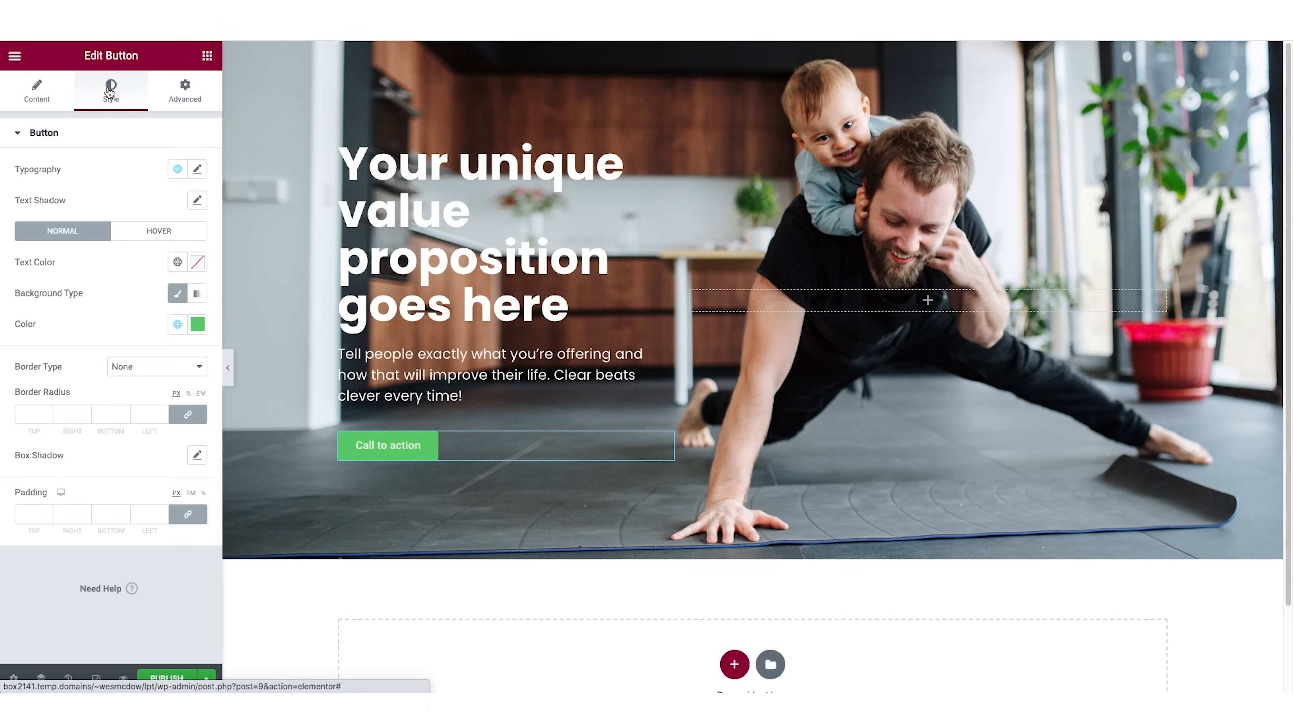
click(197, 169)
click(152, 238)
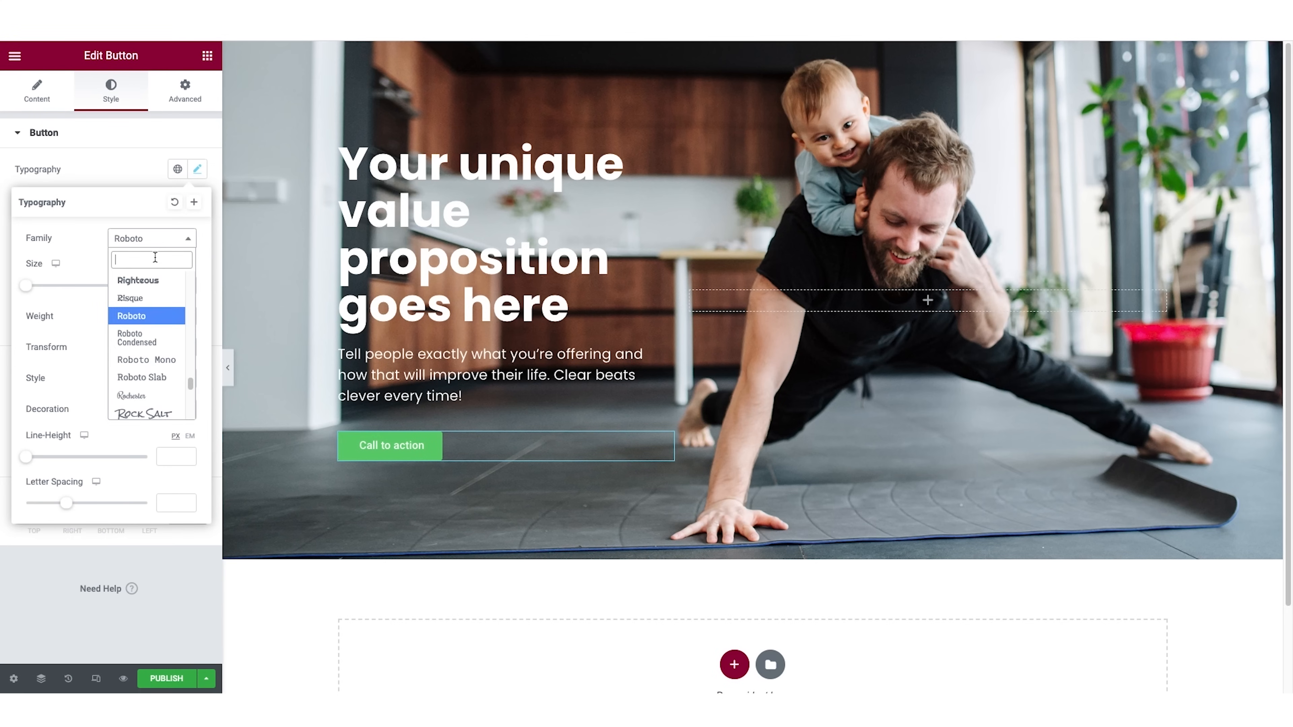
text(pop)
click(150, 324)
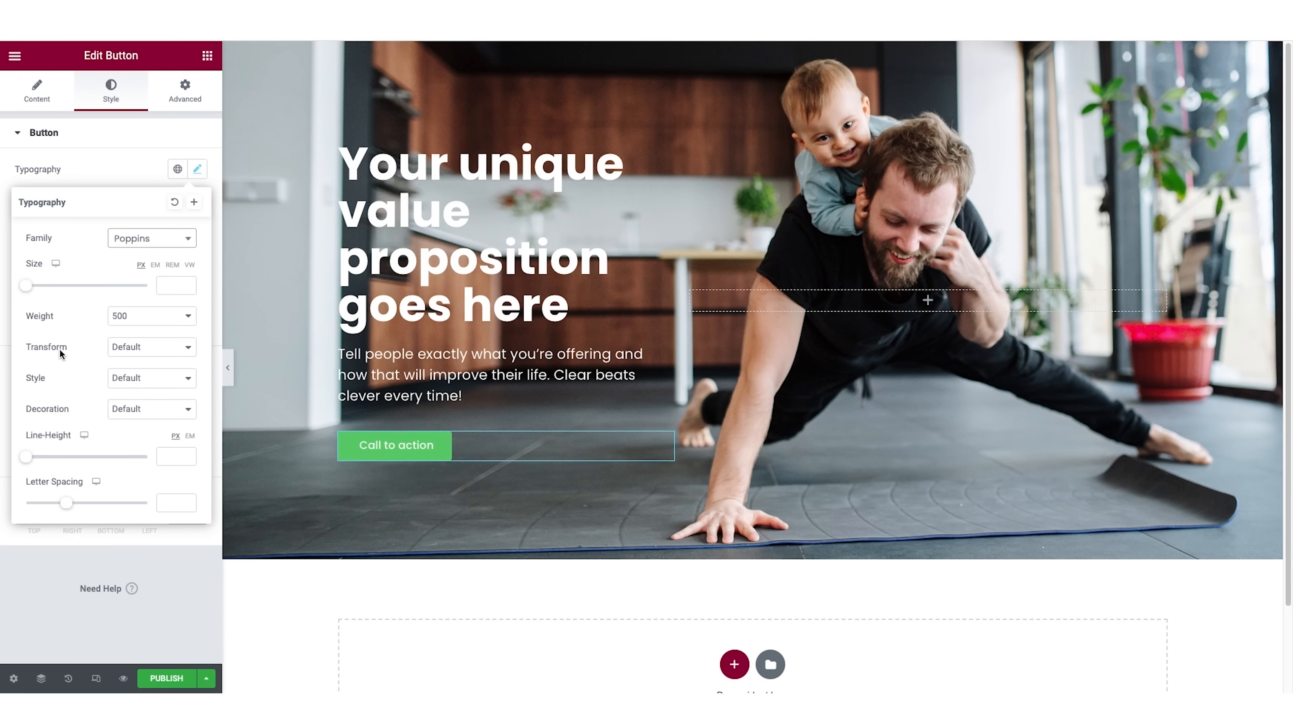
click(122, 355)
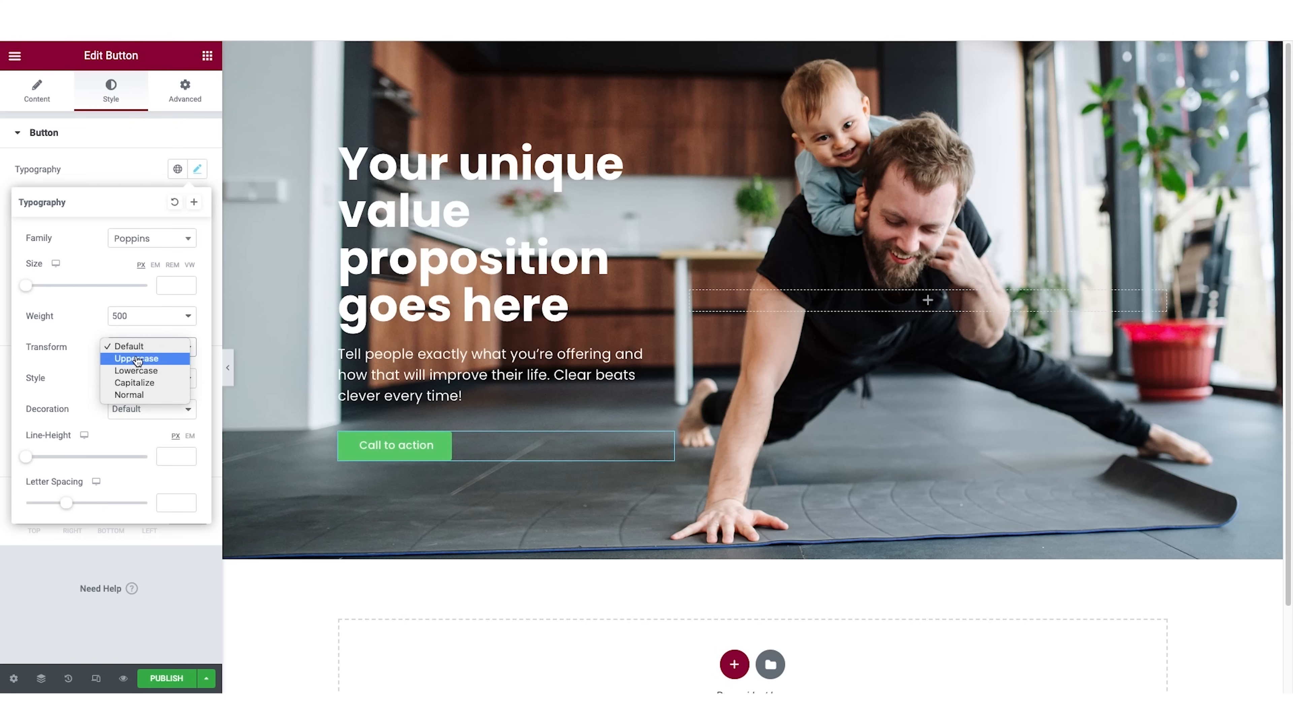
click(136, 359)
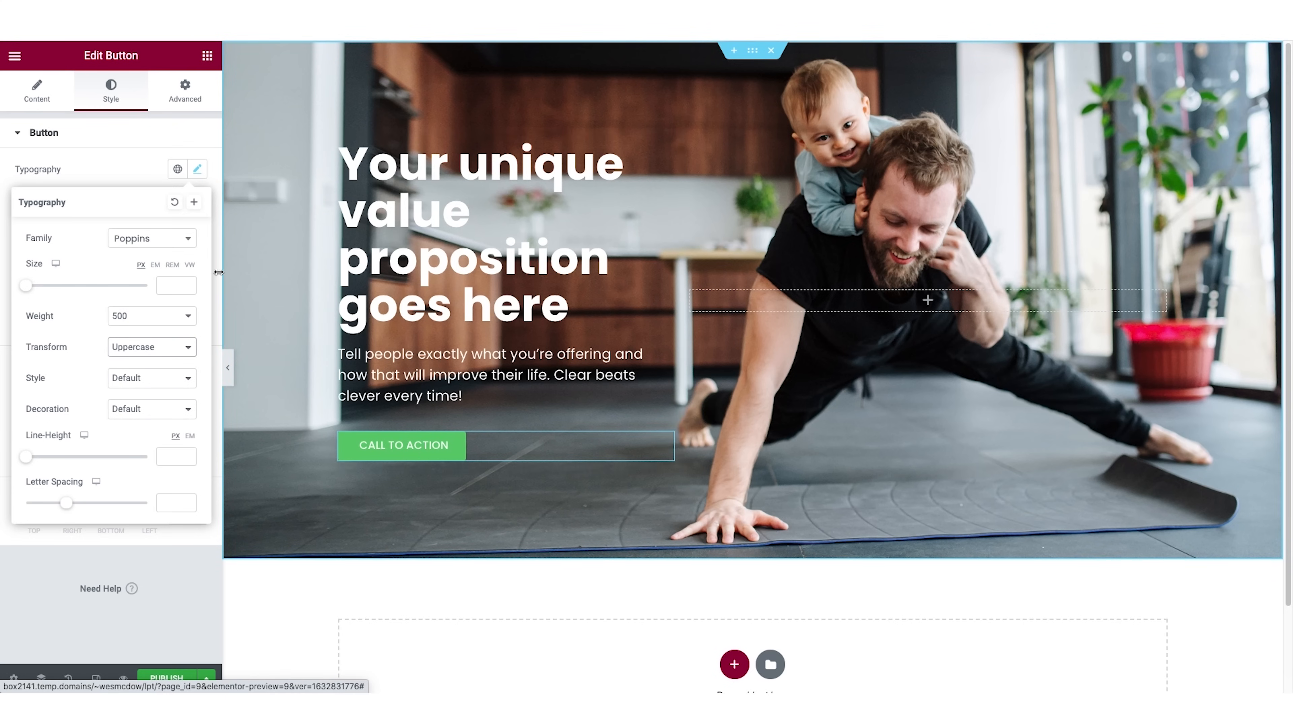
click(120, 133)
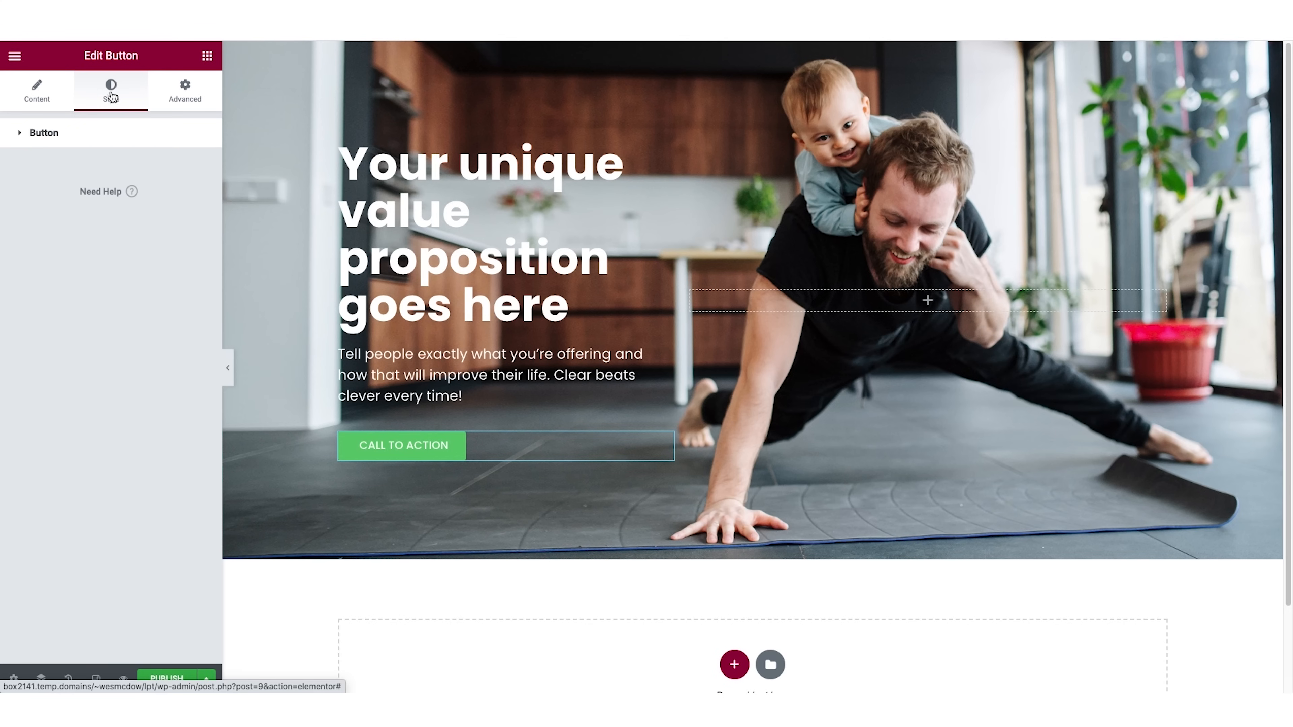
Try a darker green, #36BB1F, as the background color of the call-to-action button.
click(74, 134)
click(198, 324)
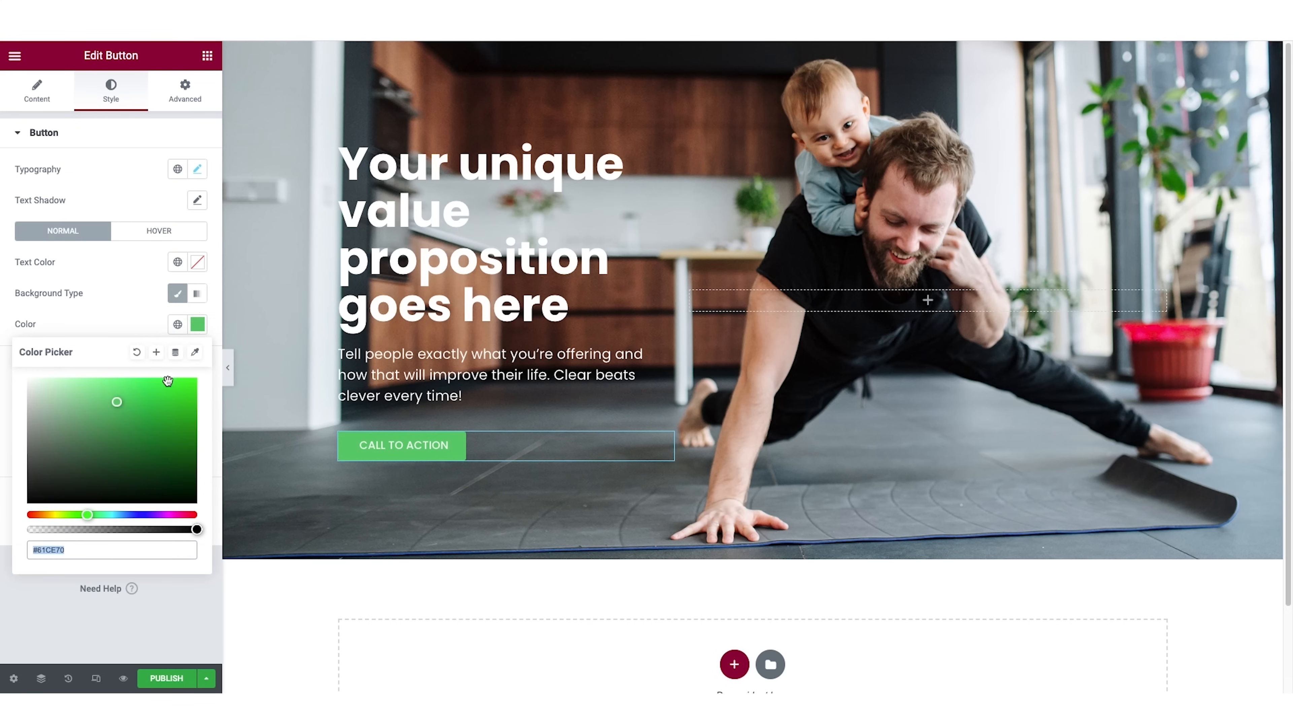
click(168, 382)
mouse_move(89, 515)
mouse_down()
mouse_move(133, 515)
mouse_move(79, 514)
mouse_up()
drag(62, 452, 168, 411)
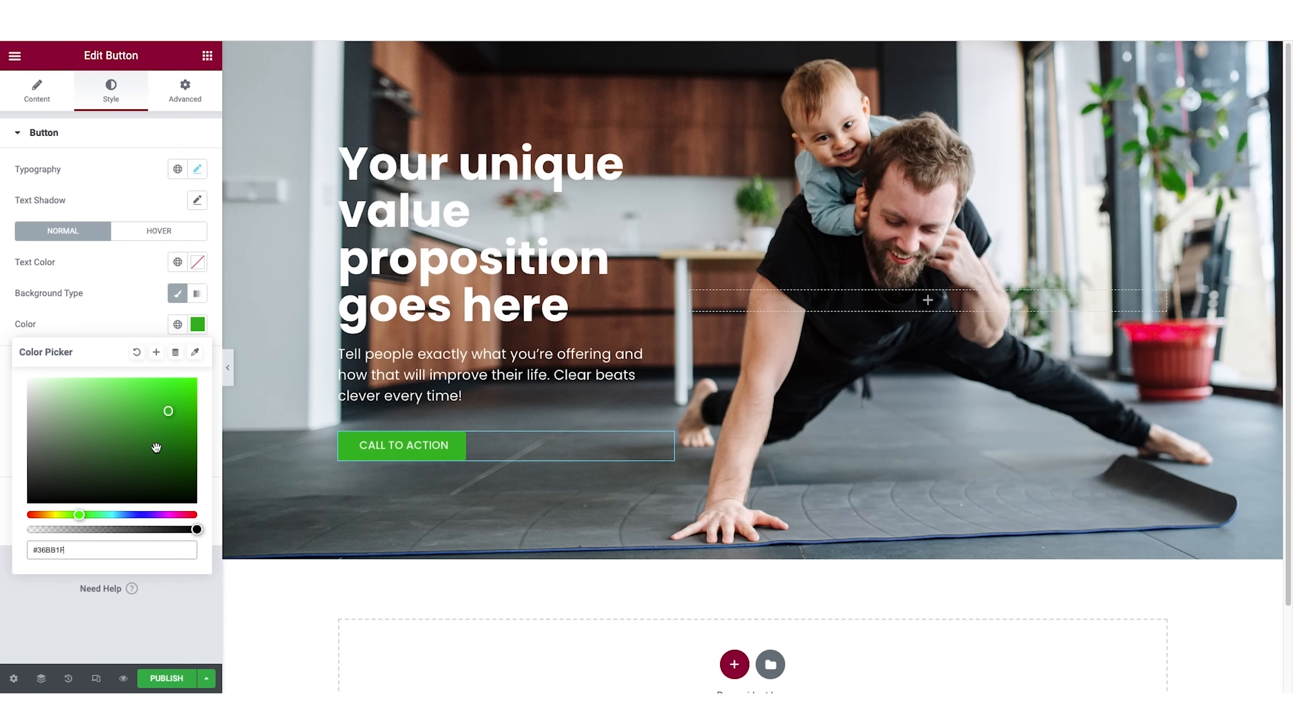
Set the call-to-action button's background color to coral, #FF686B.
drag(80, 550, 0, 556)
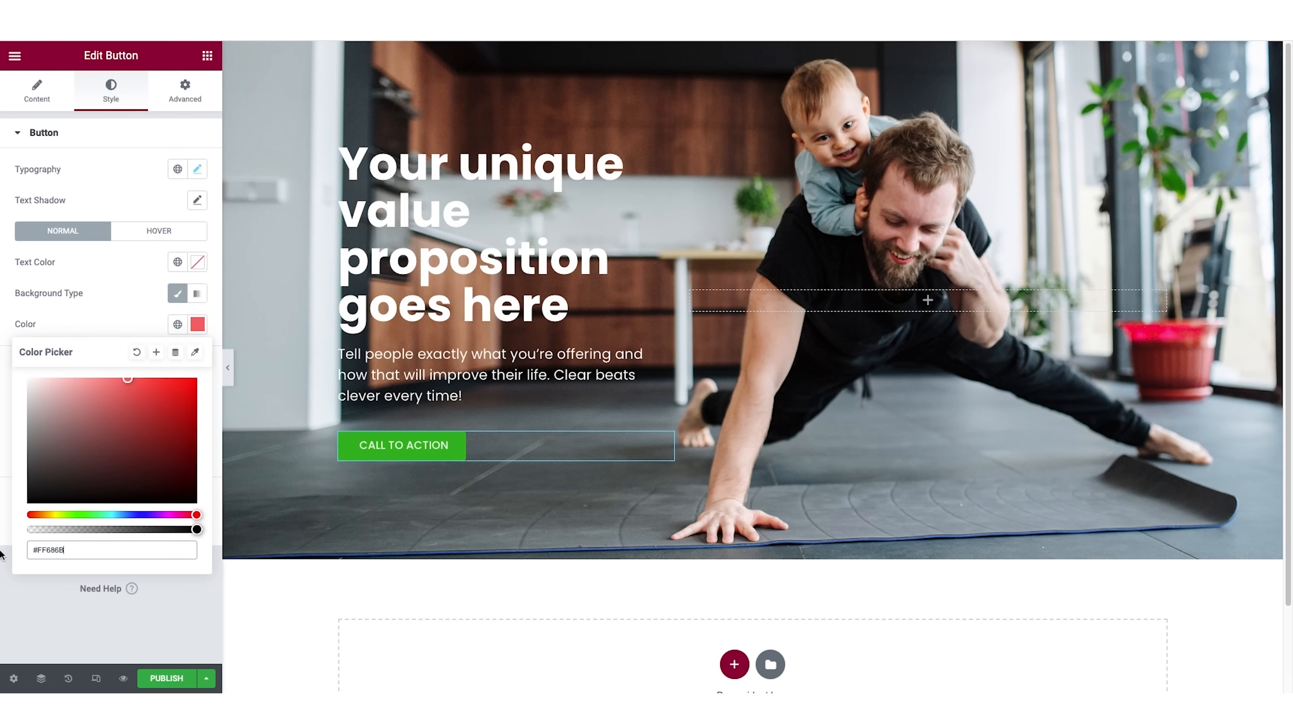
key(super+v)
click(436, 455)
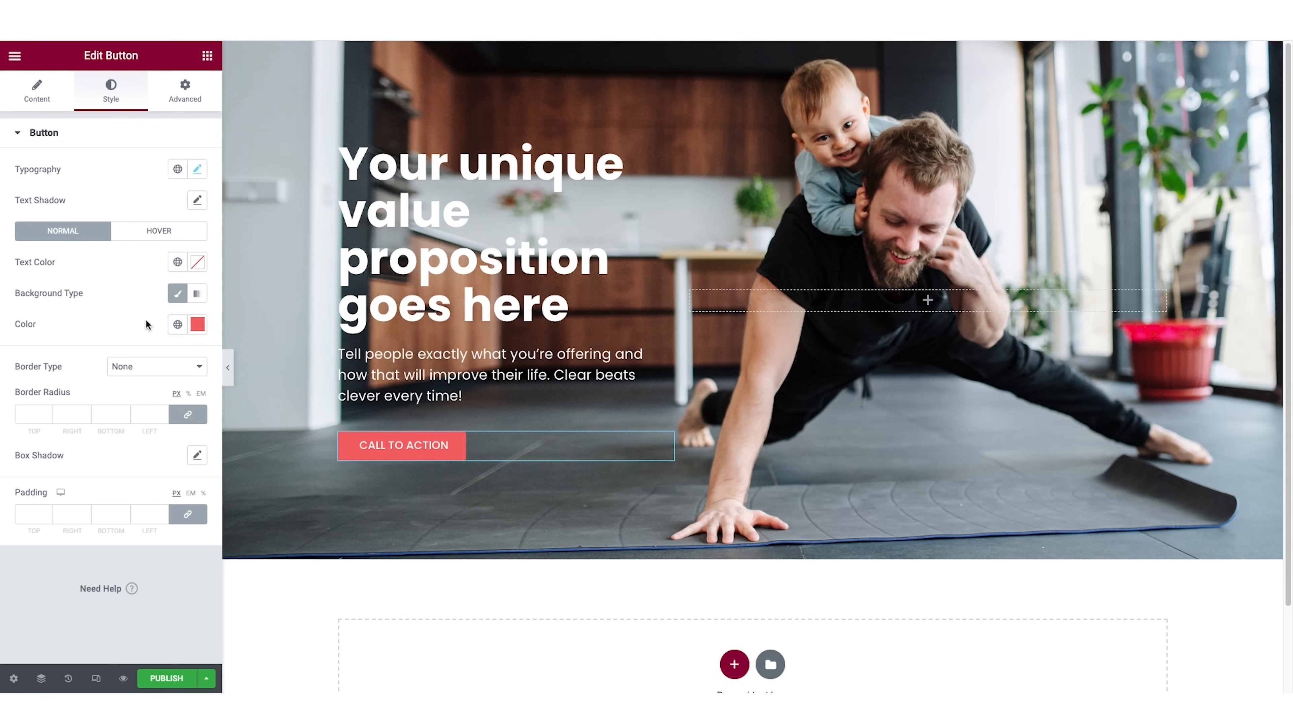
Preview the styled hero section with the editing panel hidden, and bring the panel back.
click(230, 375)
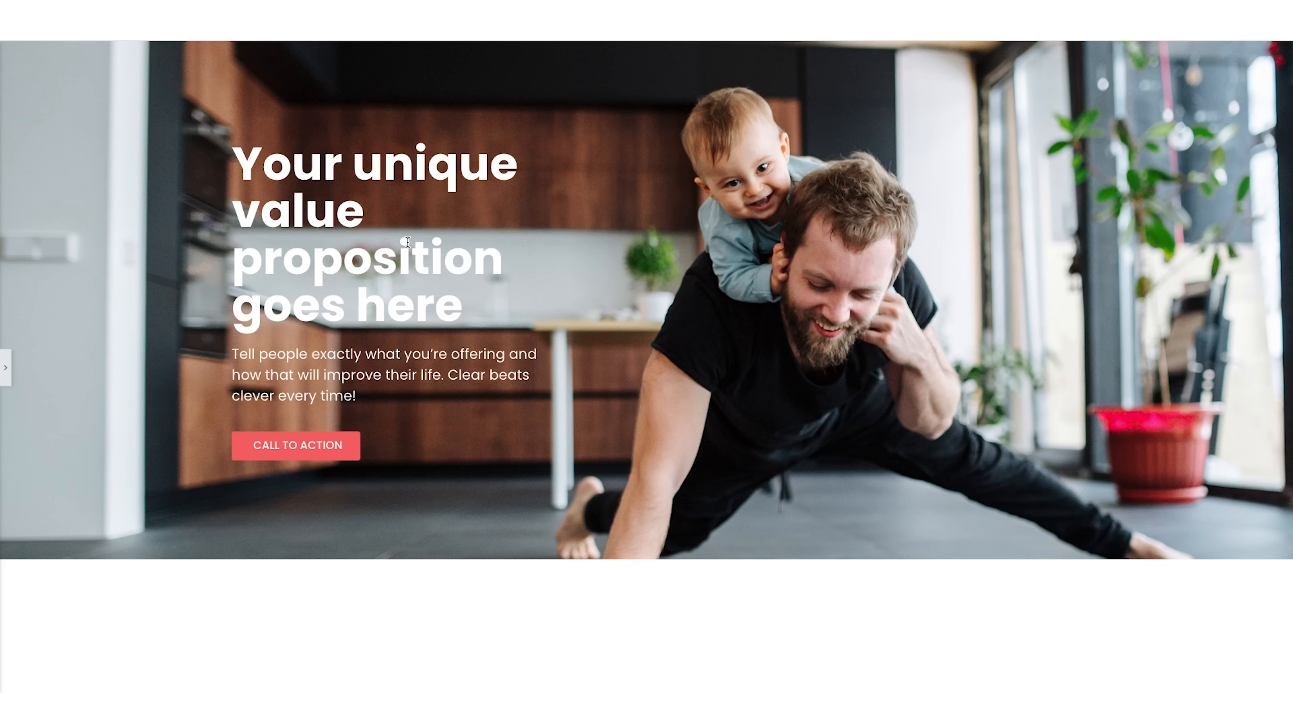
click(6, 369)
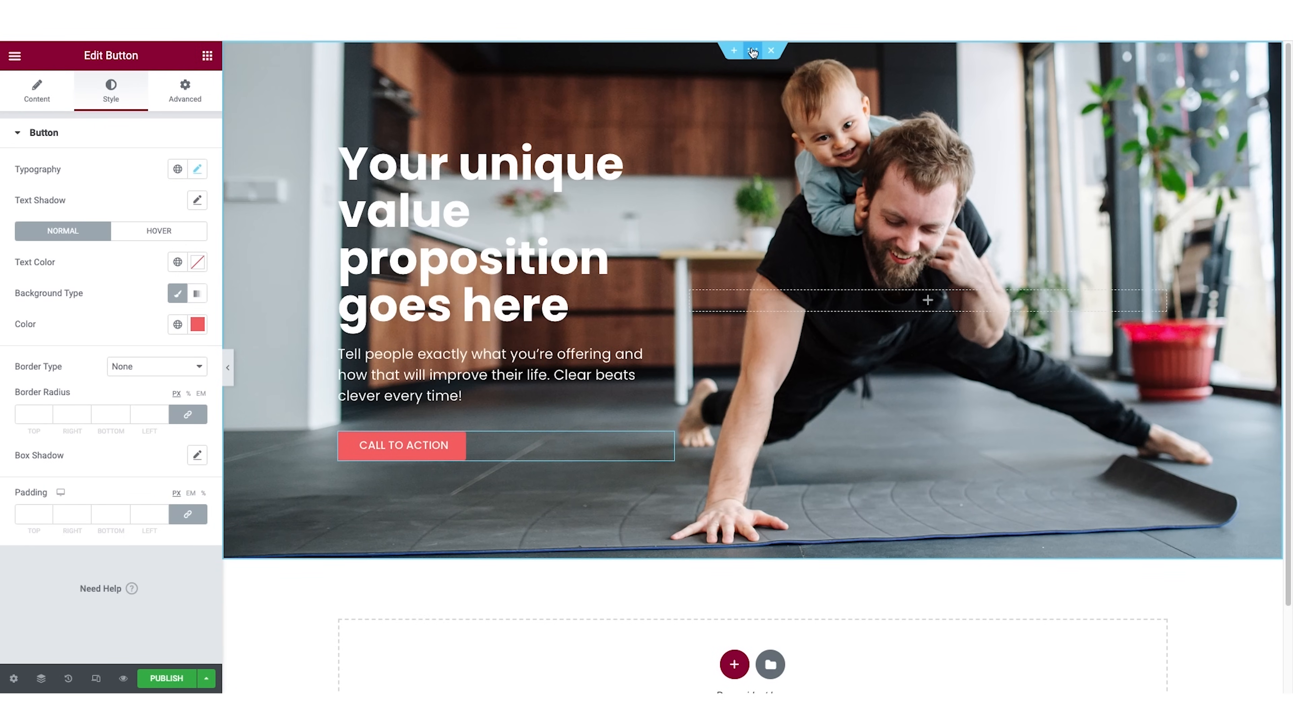
Add a classic background overlay in black, #000000, to the hero section.
click(753, 52)
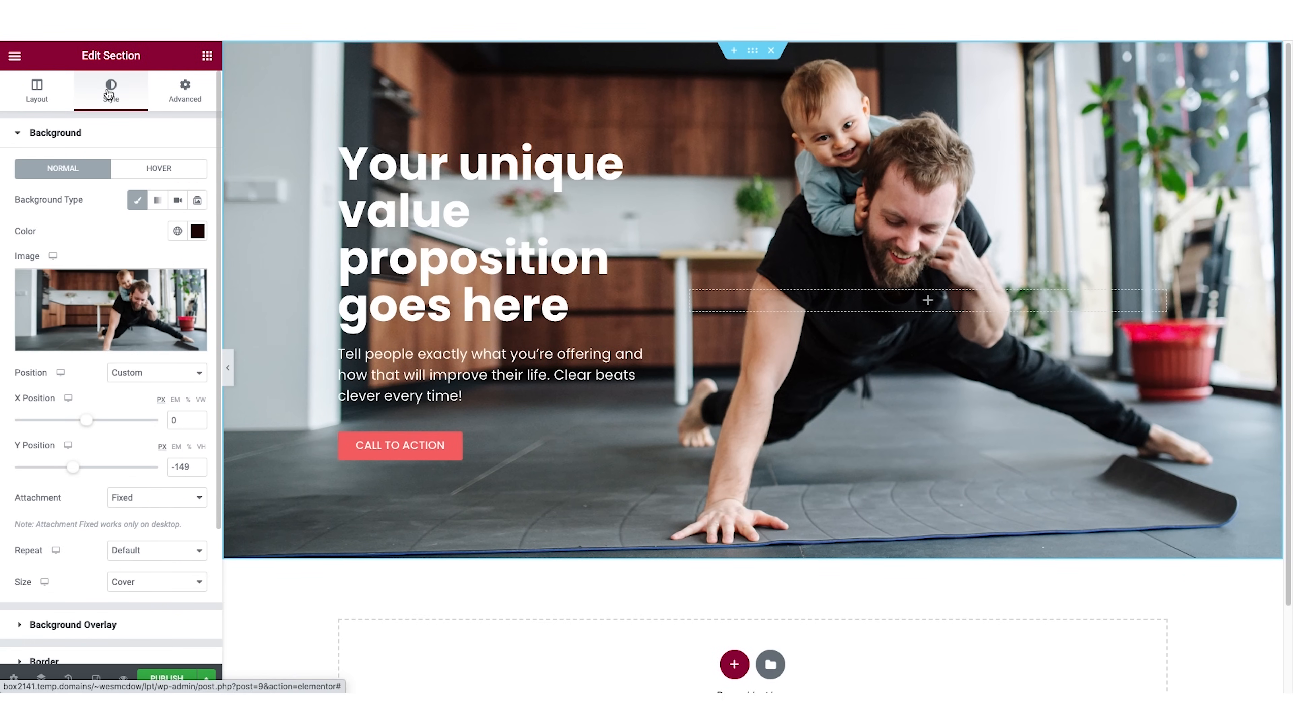
mouse_move(71, 295)
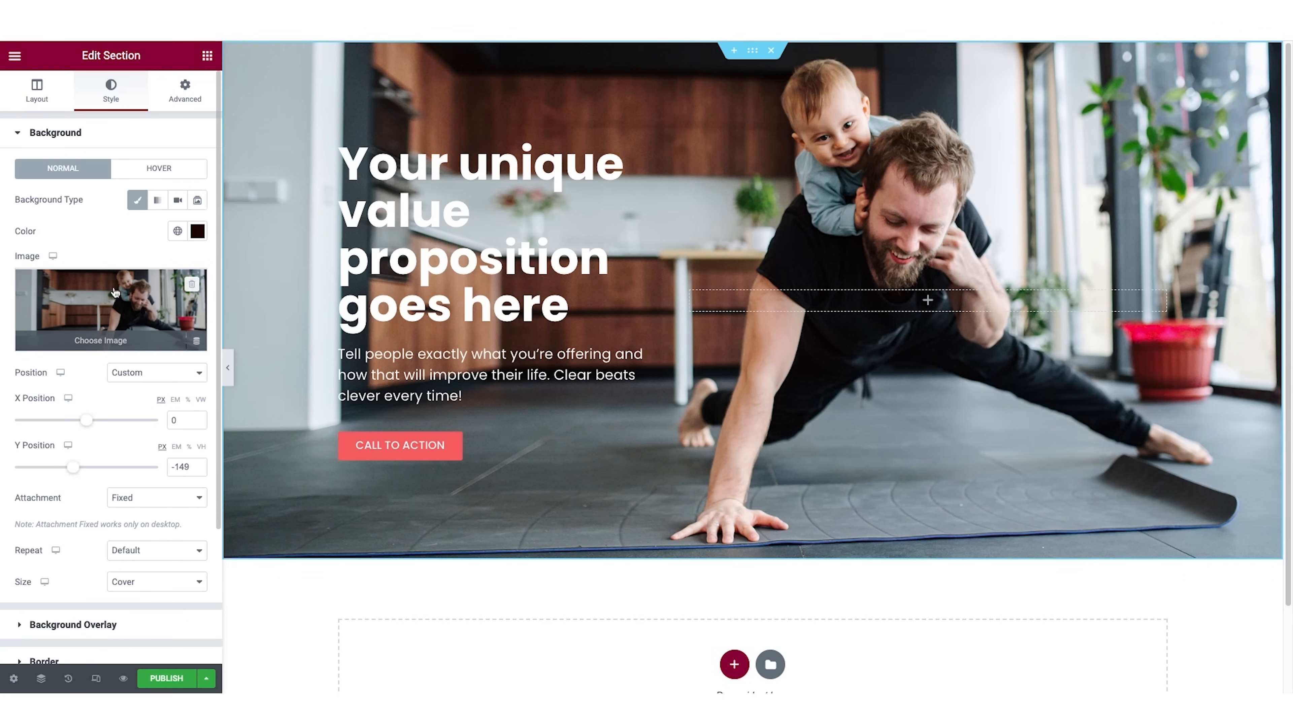
click(54, 133)
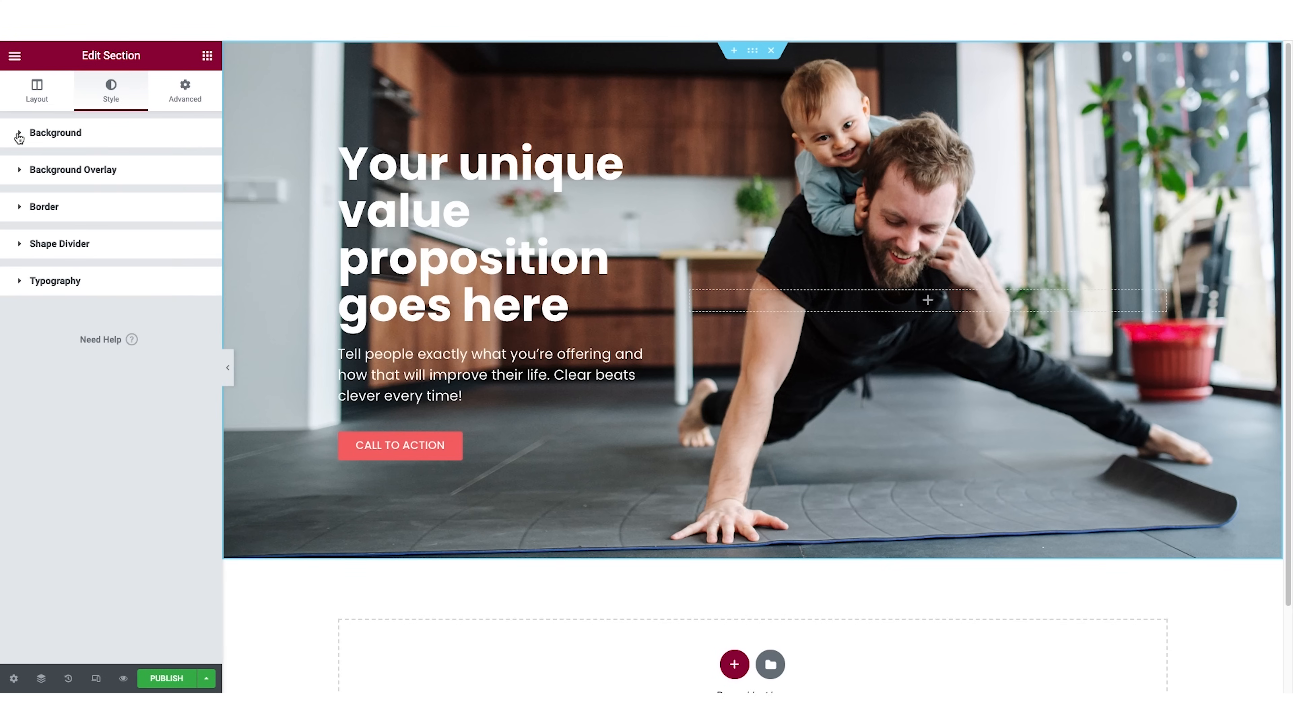
click(63, 173)
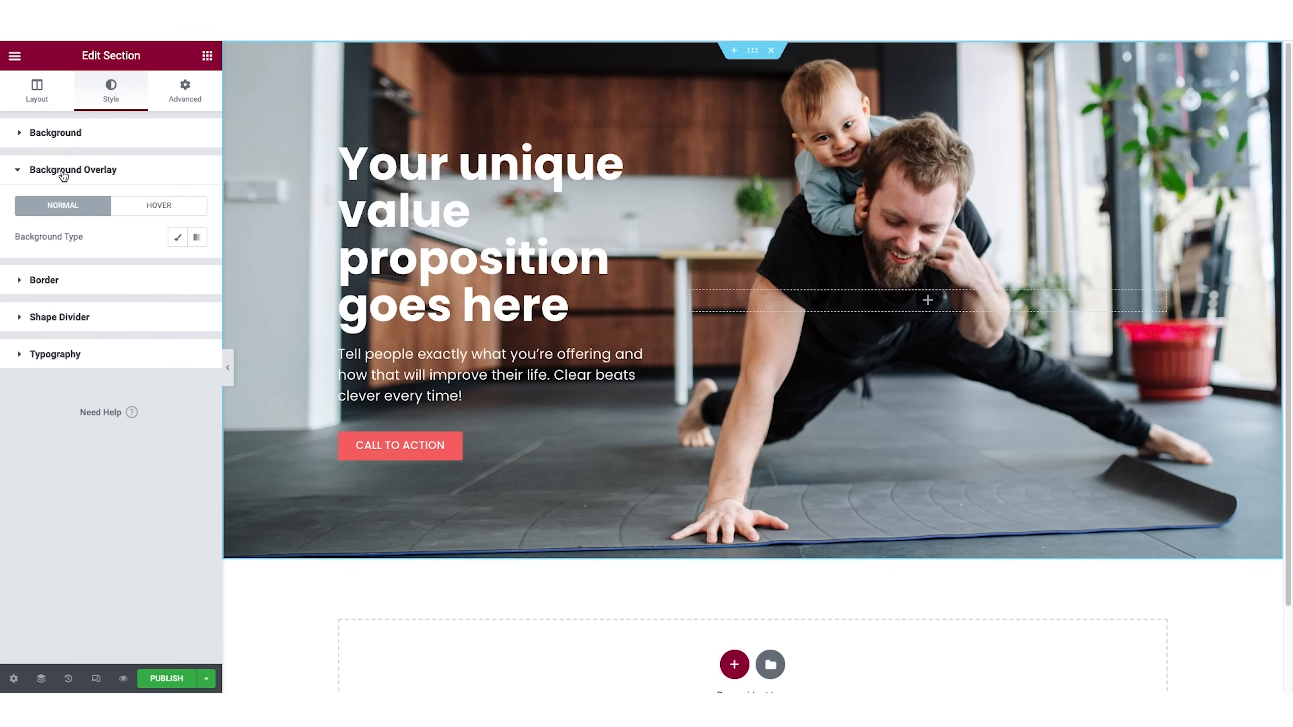
click(178, 239)
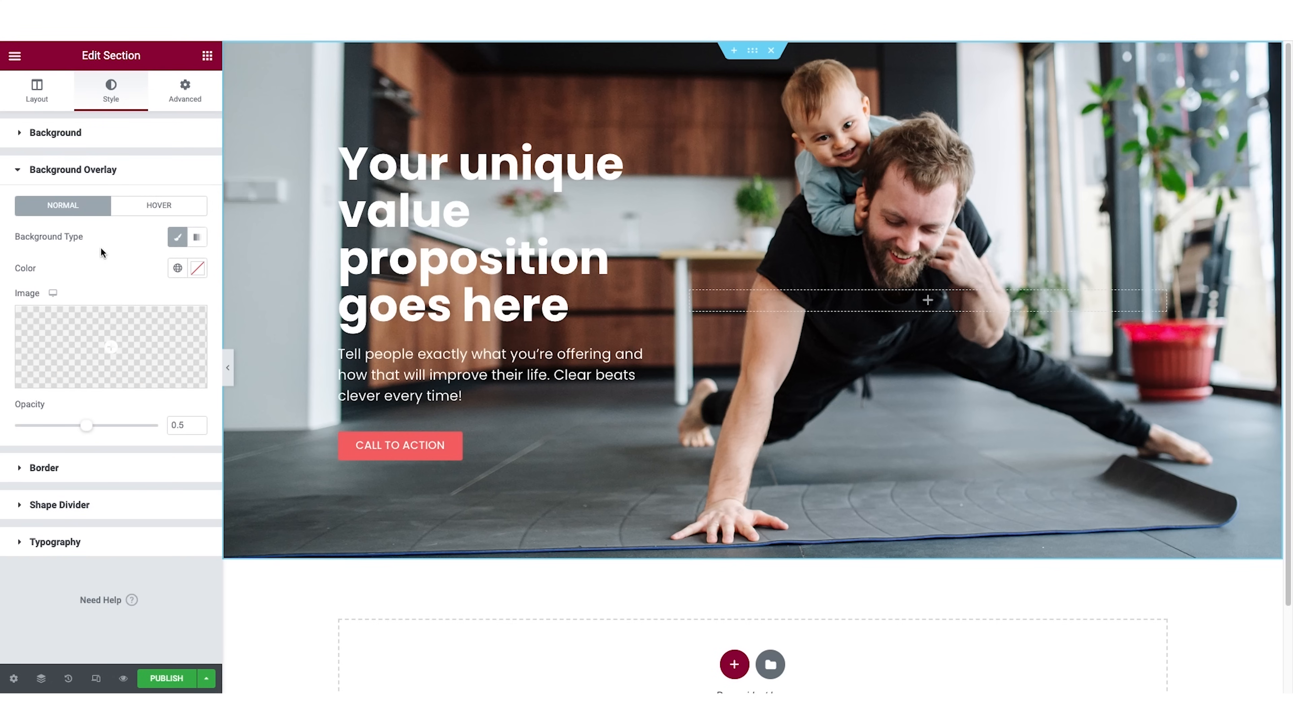
click(198, 269)
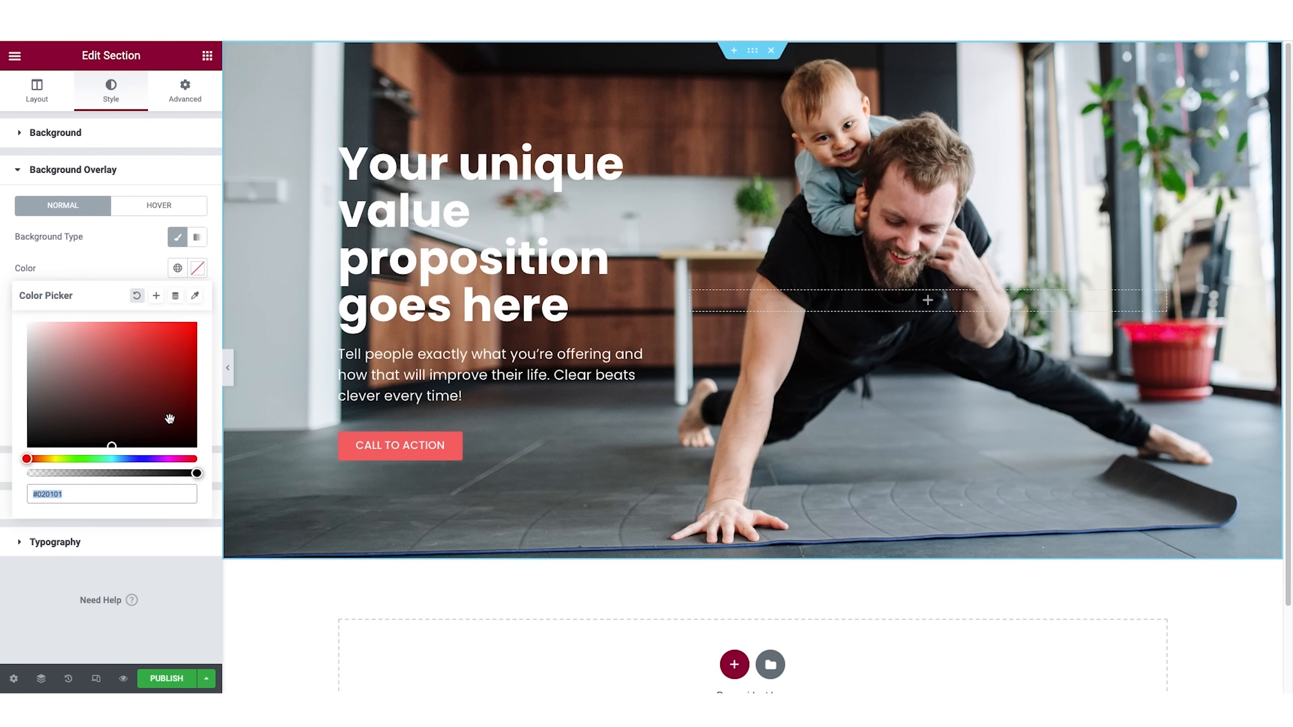
click(196, 473)
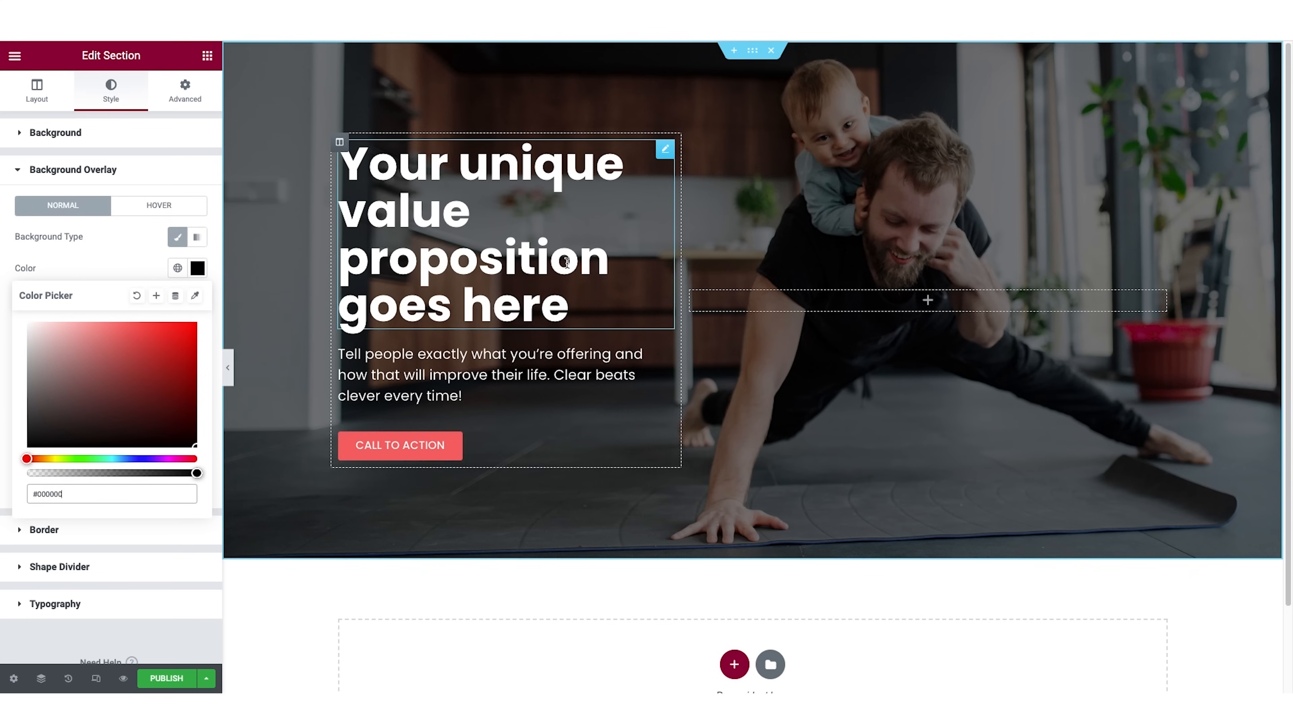
Switch the hero section's background overlay to a gradient with a 90-degree angle.
click(198, 238)
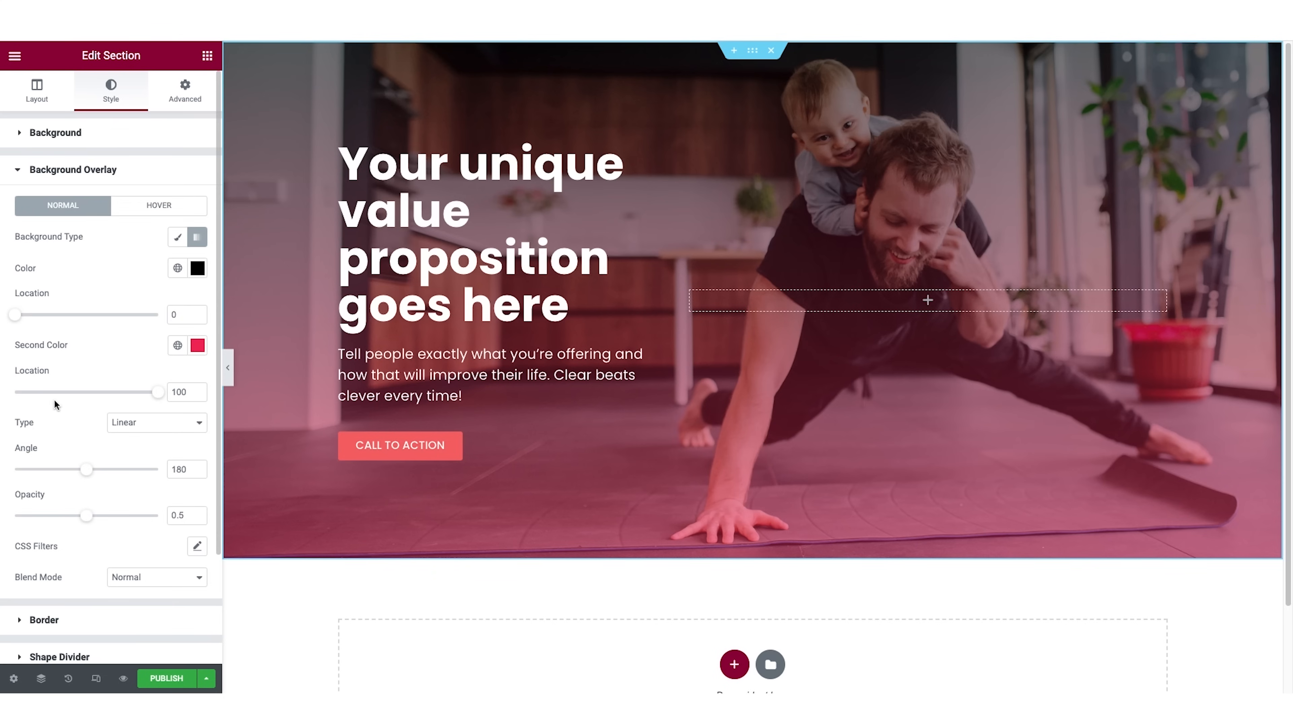
double_click(179, 469)
text(90)
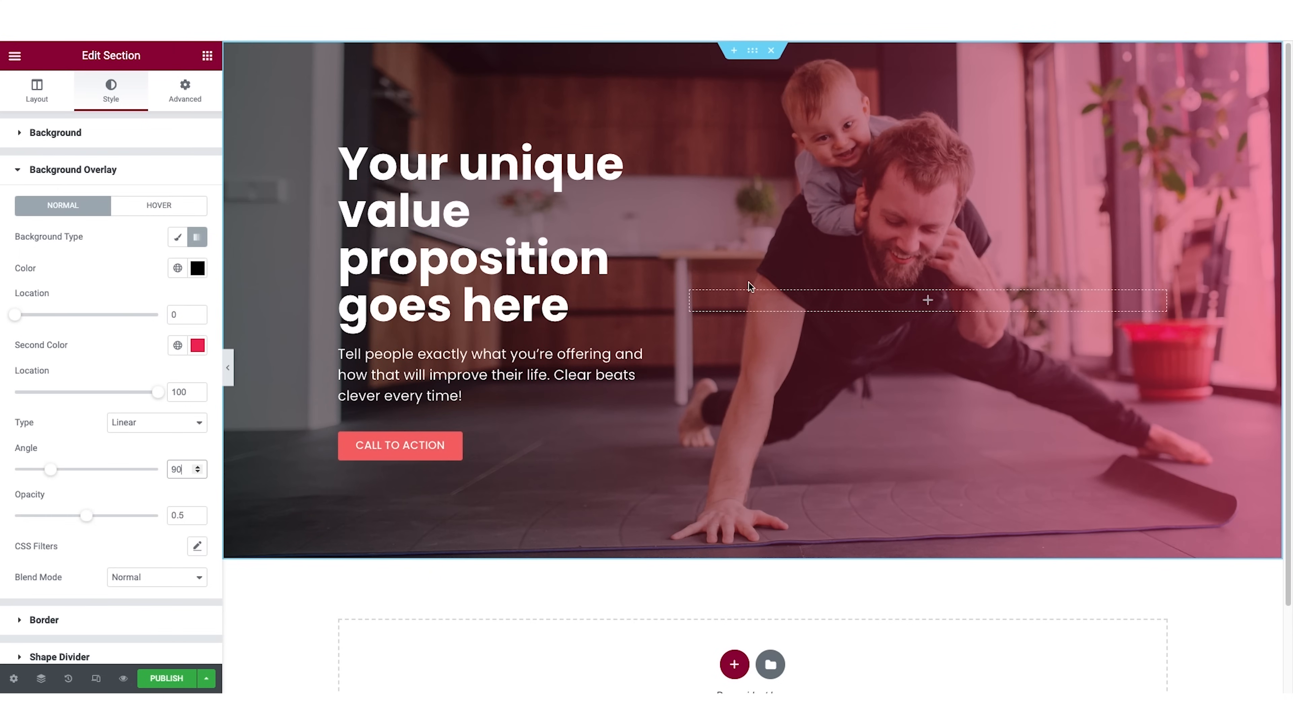
Make the overlay gradient's second color fully transparent black, #00000000, and preview the hero section with the editing panel hidden.
click(198, 349)
click(185, 515)
drag(191, 524, 206, 547)
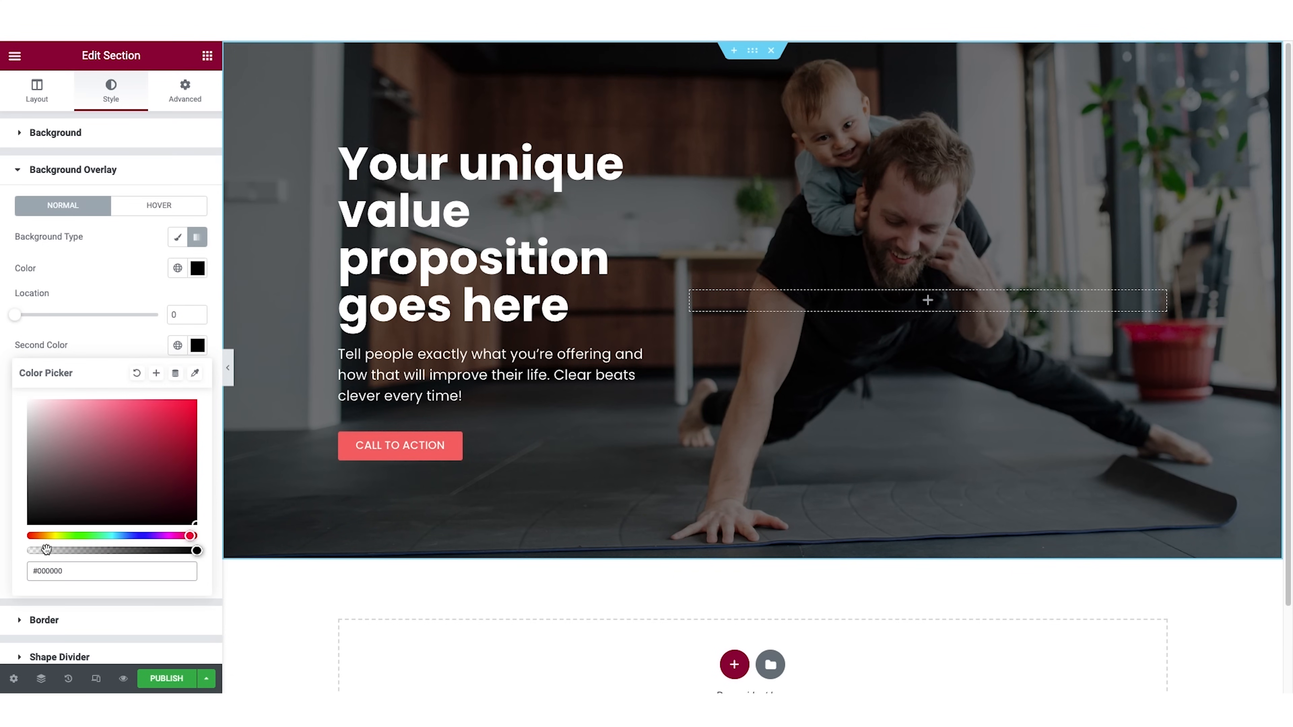
drag(196, 551, 13, 554)
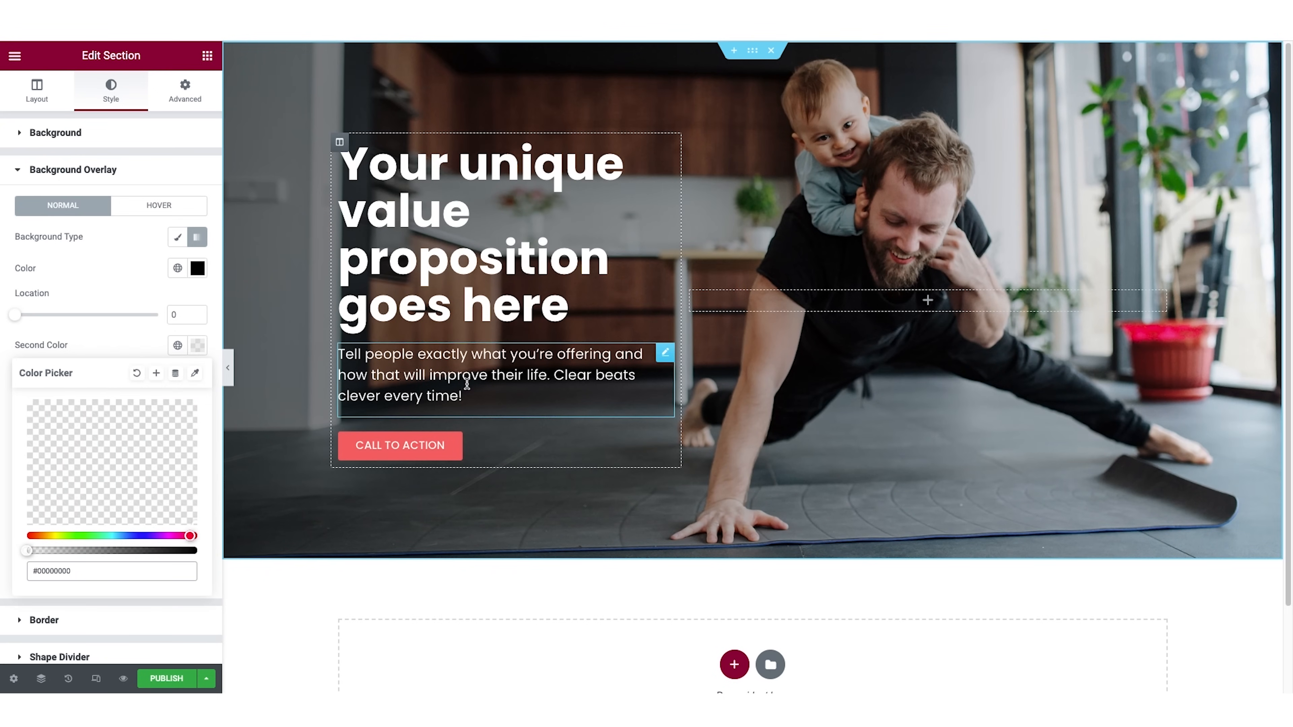
click(228, 367)
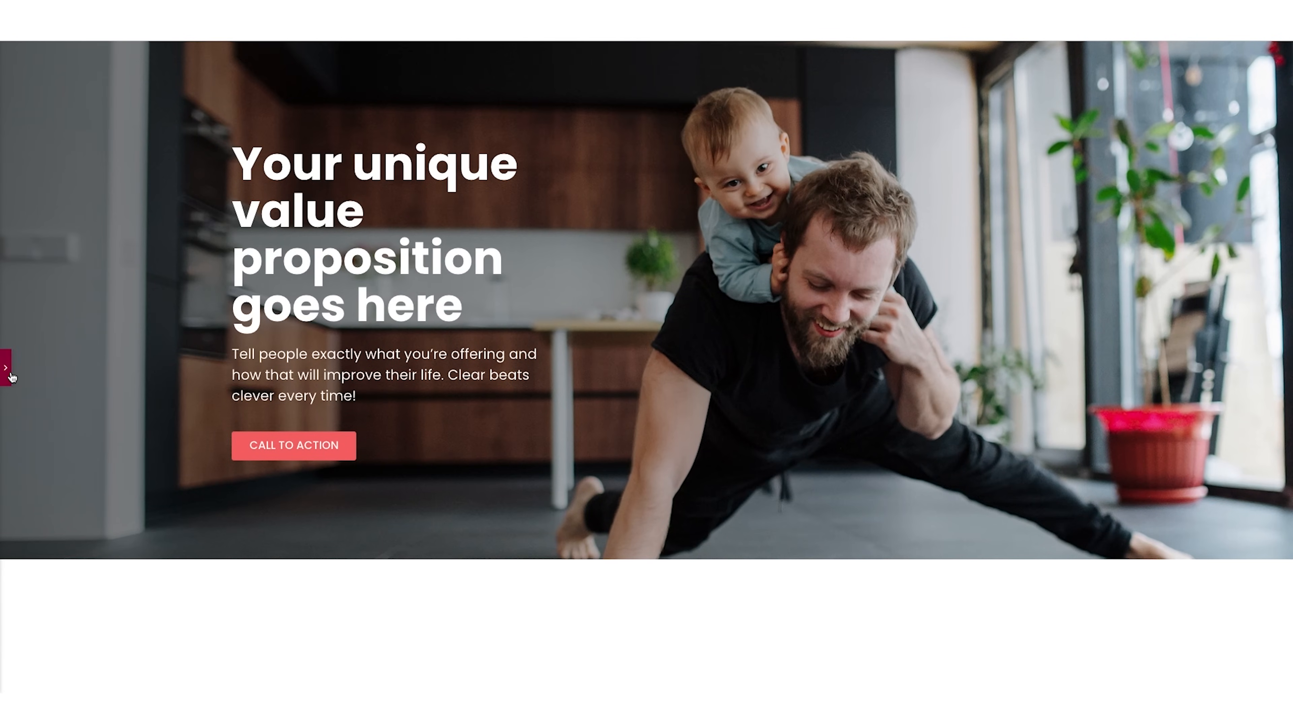
click(10, 376)
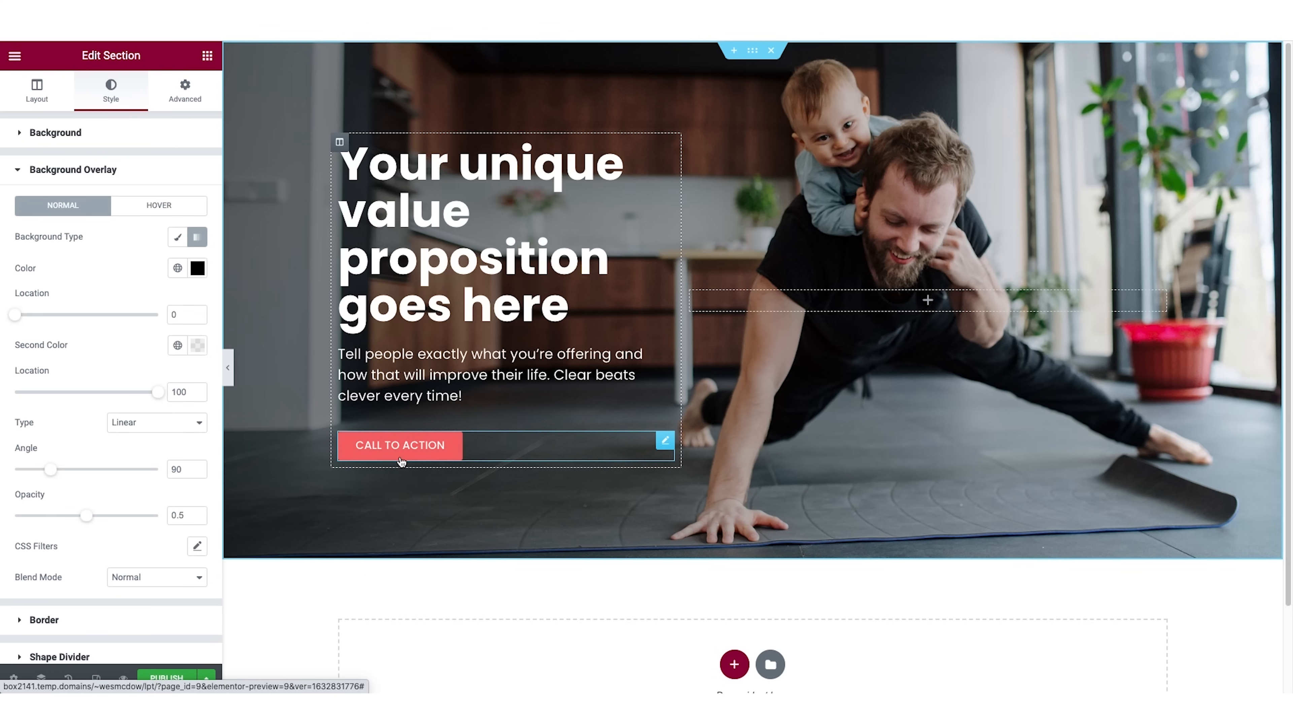
Add an Icon List widget below the call-to-action button and delete its second and third items.
click(207, 57)
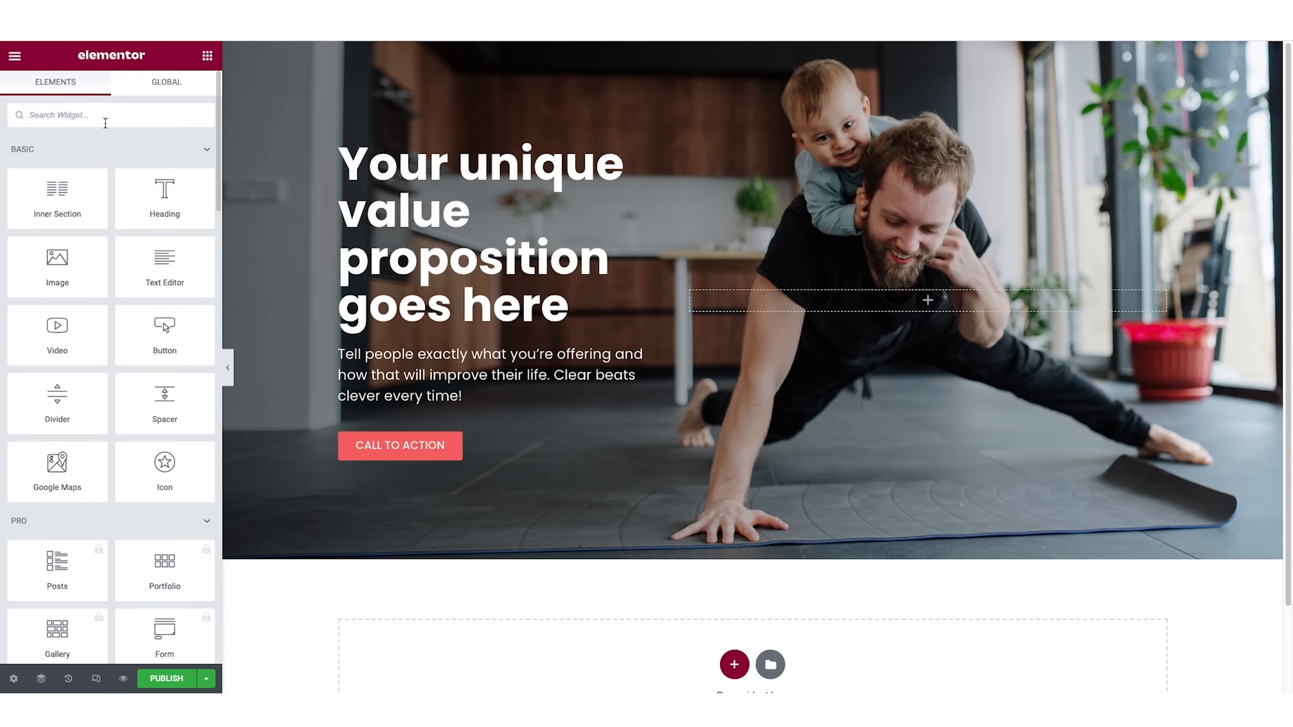
text(icon)
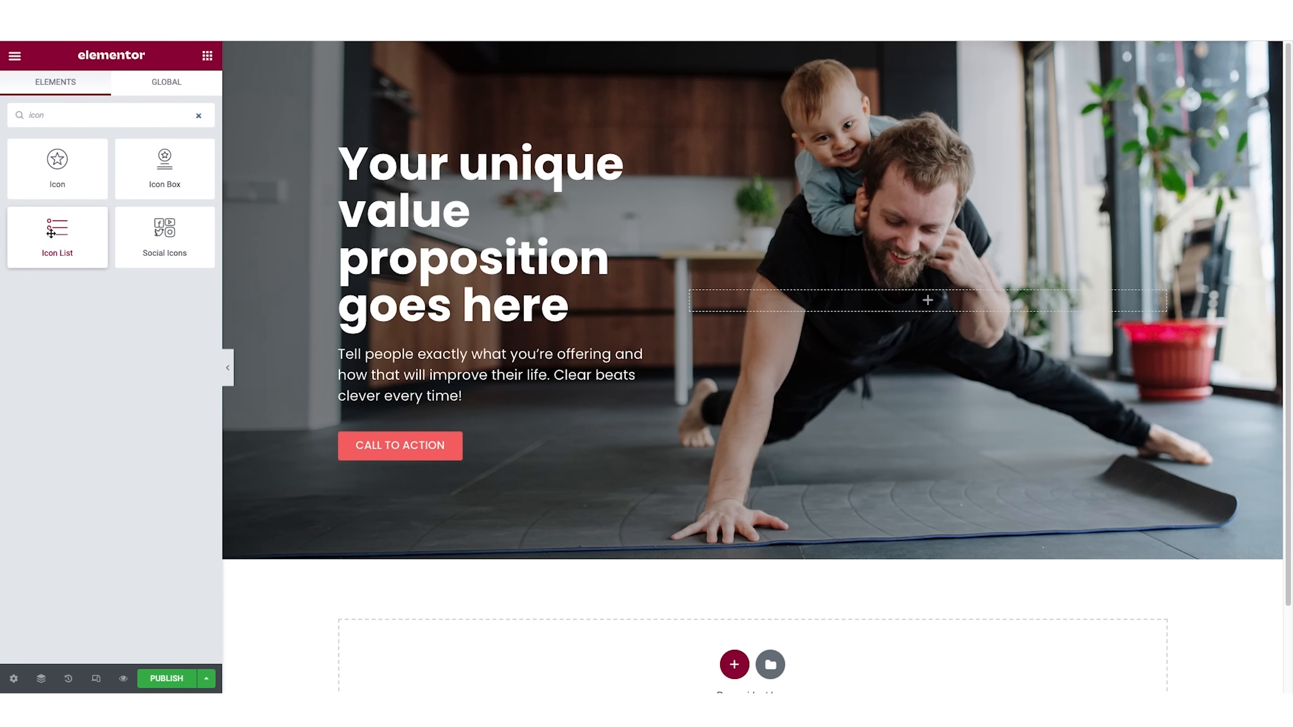
drag(51, 228, 390, 458)
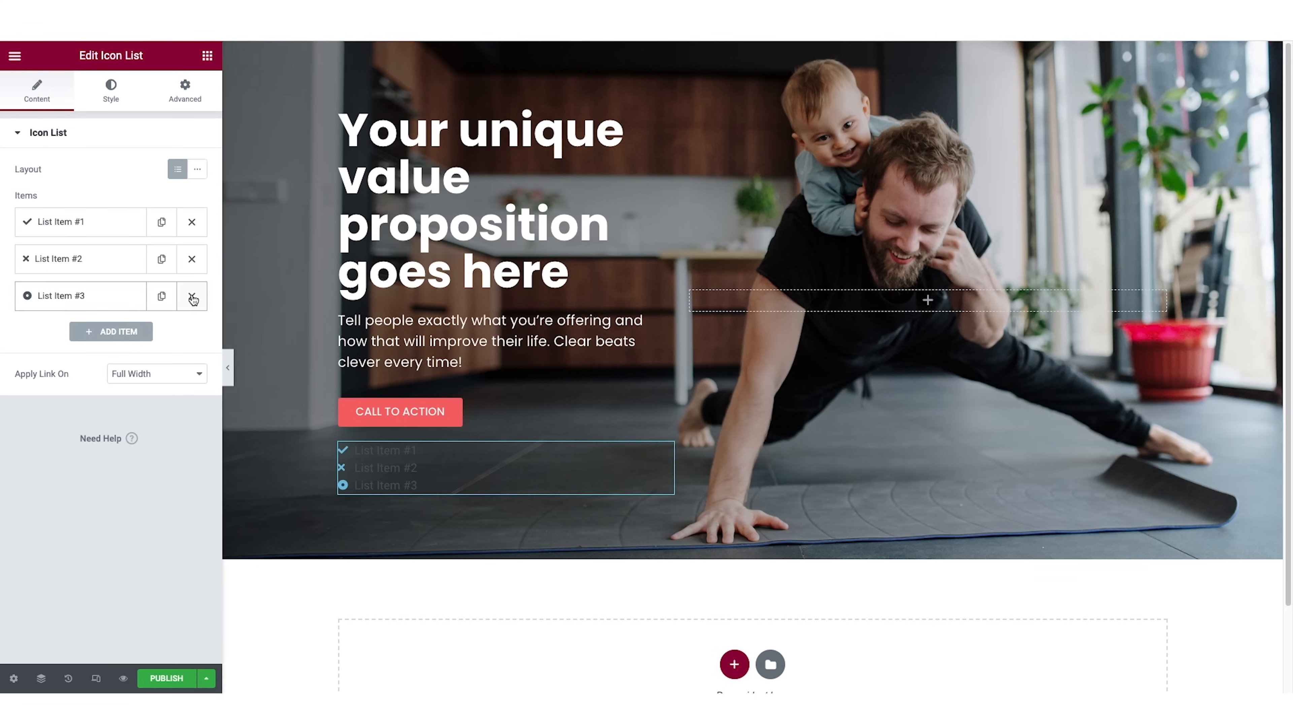
click(191, 295)
click(192, 259)
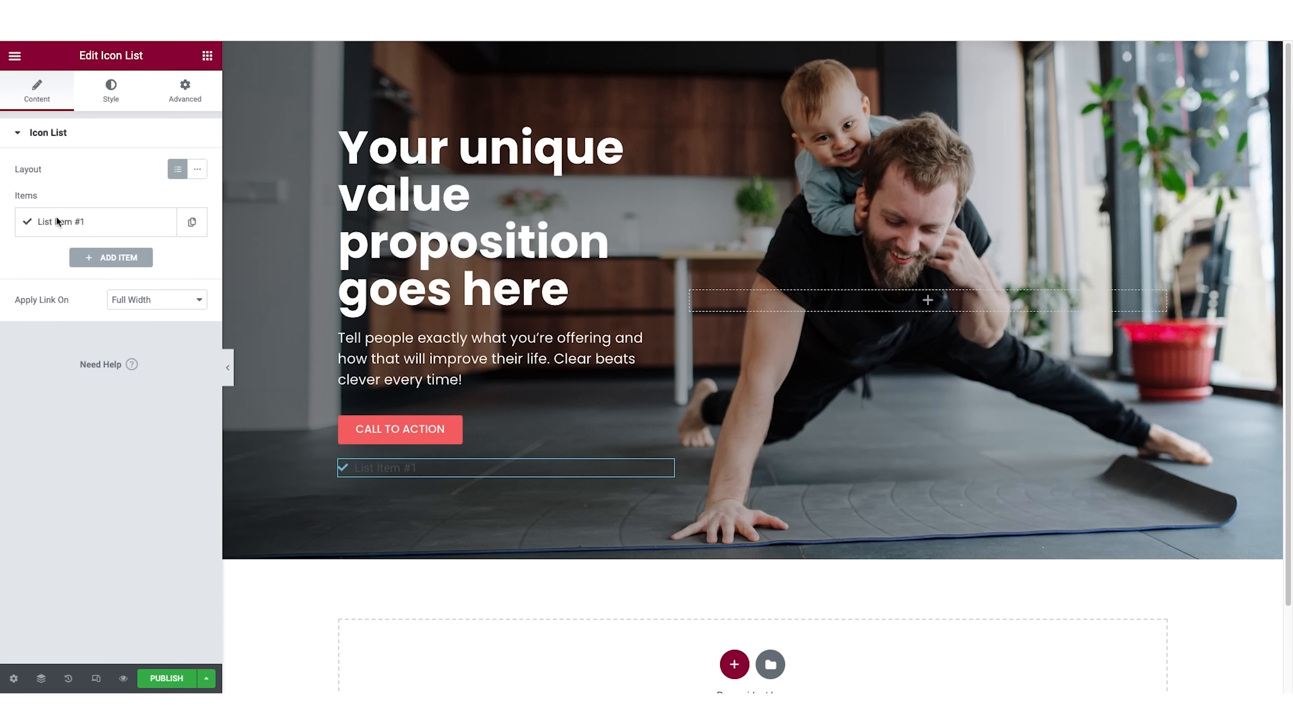
Set the remaining list item's text to "Risk reversal text here. (no obligation, no credit card, etc)".
click(70, 220)
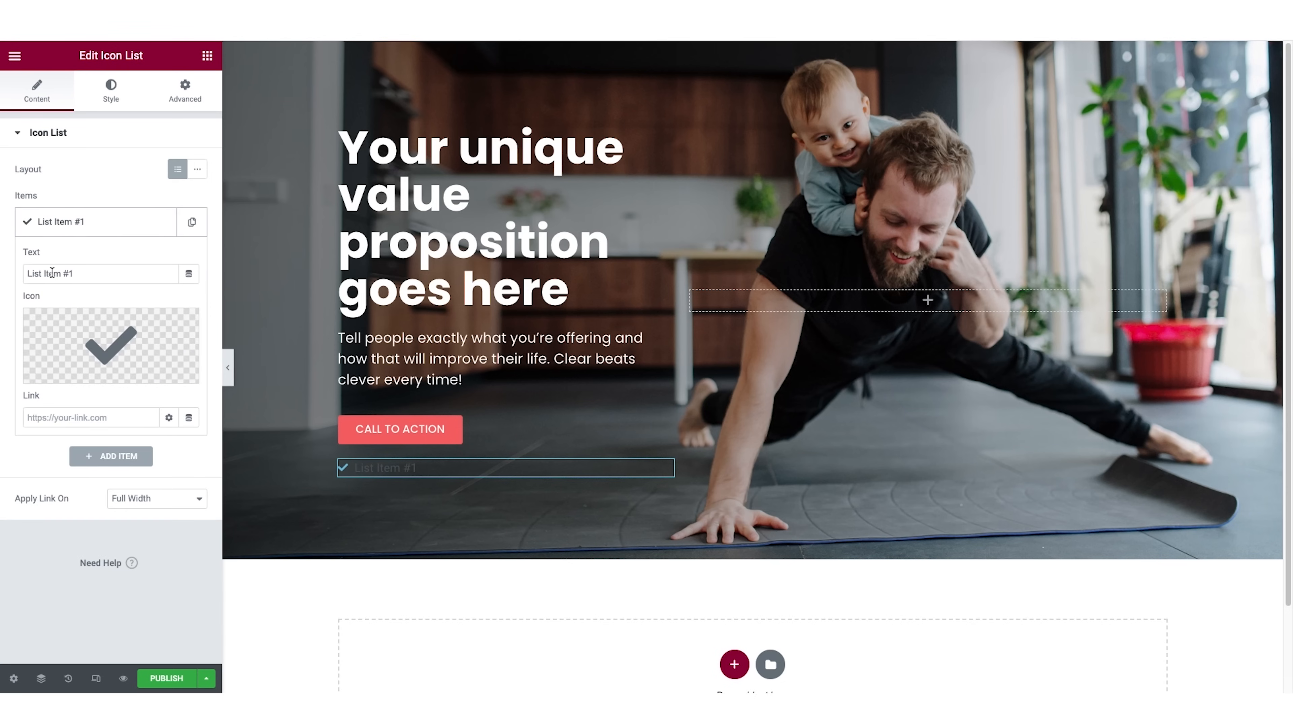
triple_click(51, 274)
text(Risk reversal text here. (no obligation, no credit card, etc))
drag(51, 274, 2, 280)
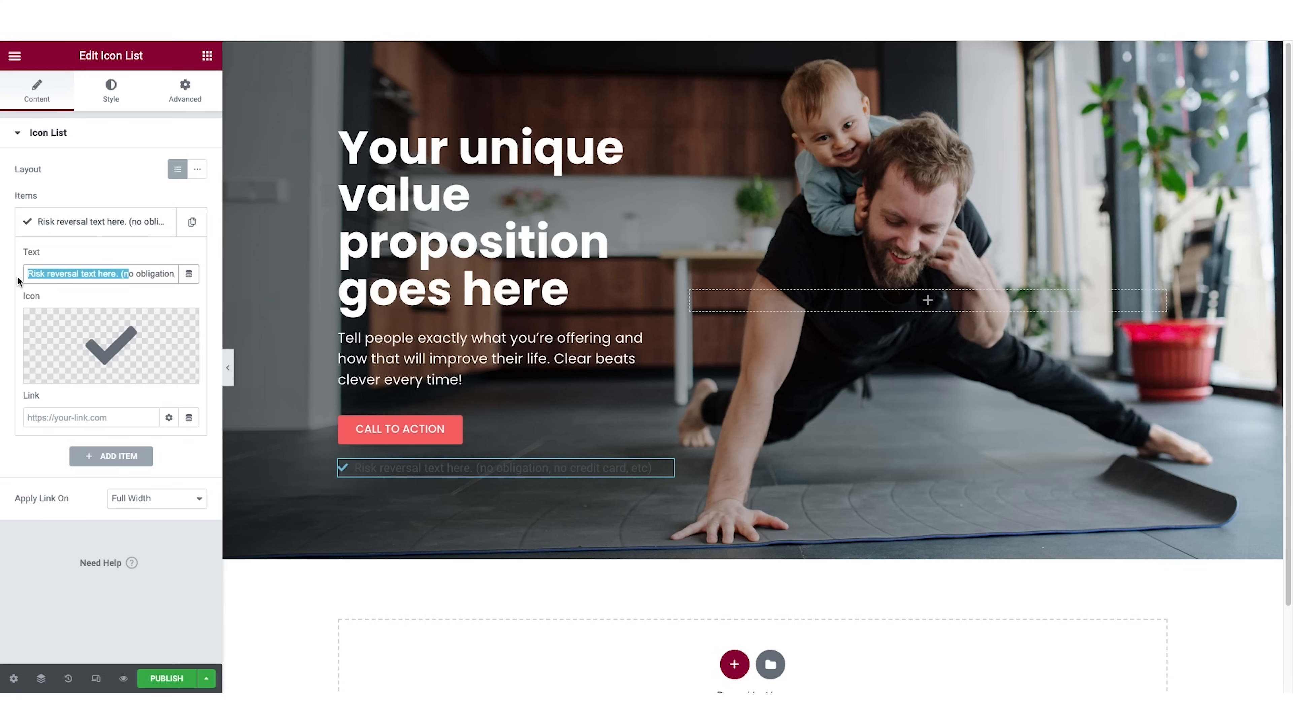
click(112, 273)
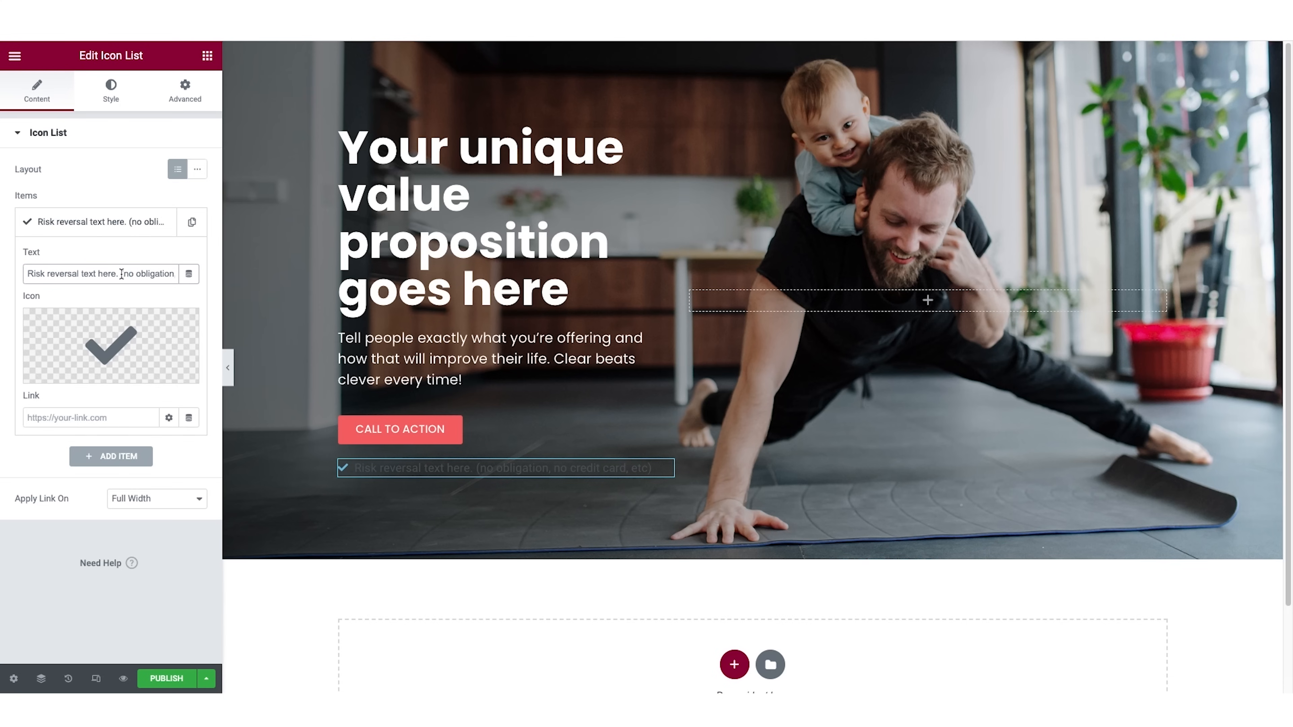
drag(127, 273, 168, 273)
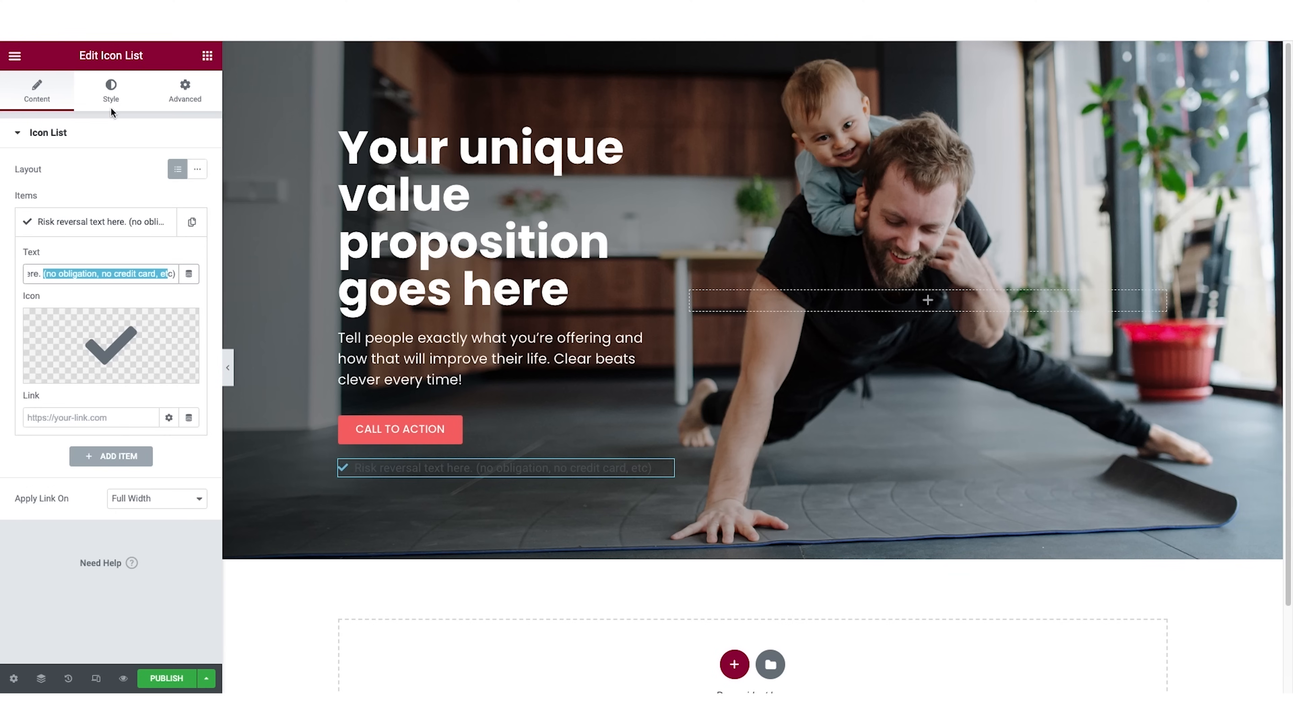
Look through the icon library for the list item's icon and close it without choosing another icon.
mouse_move(124, 351)
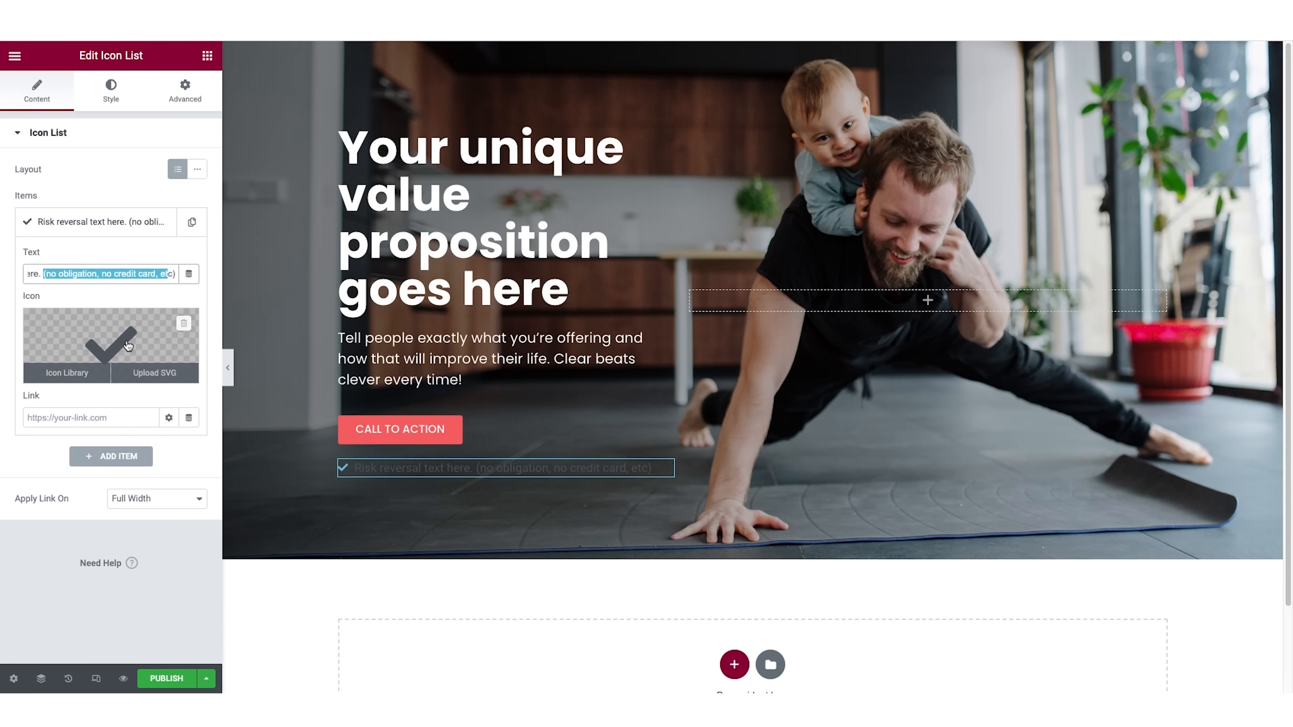
click(111, 356)
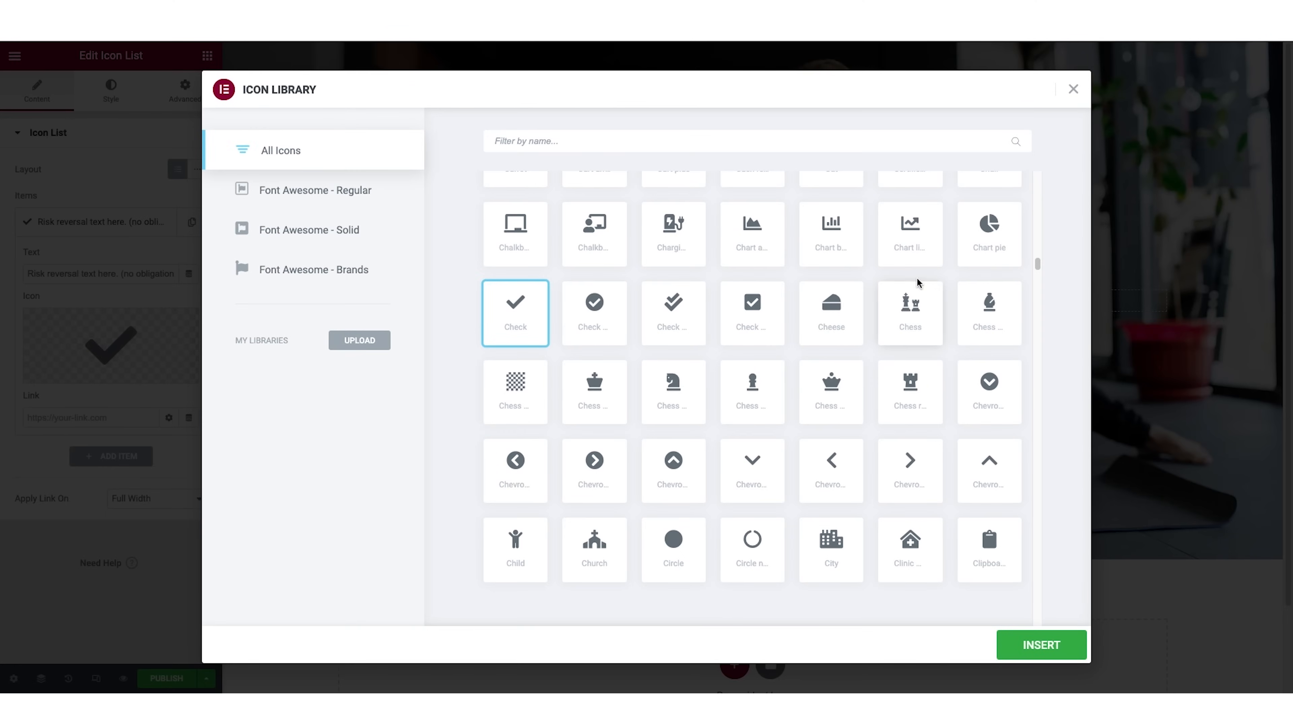
click(1072, 90)
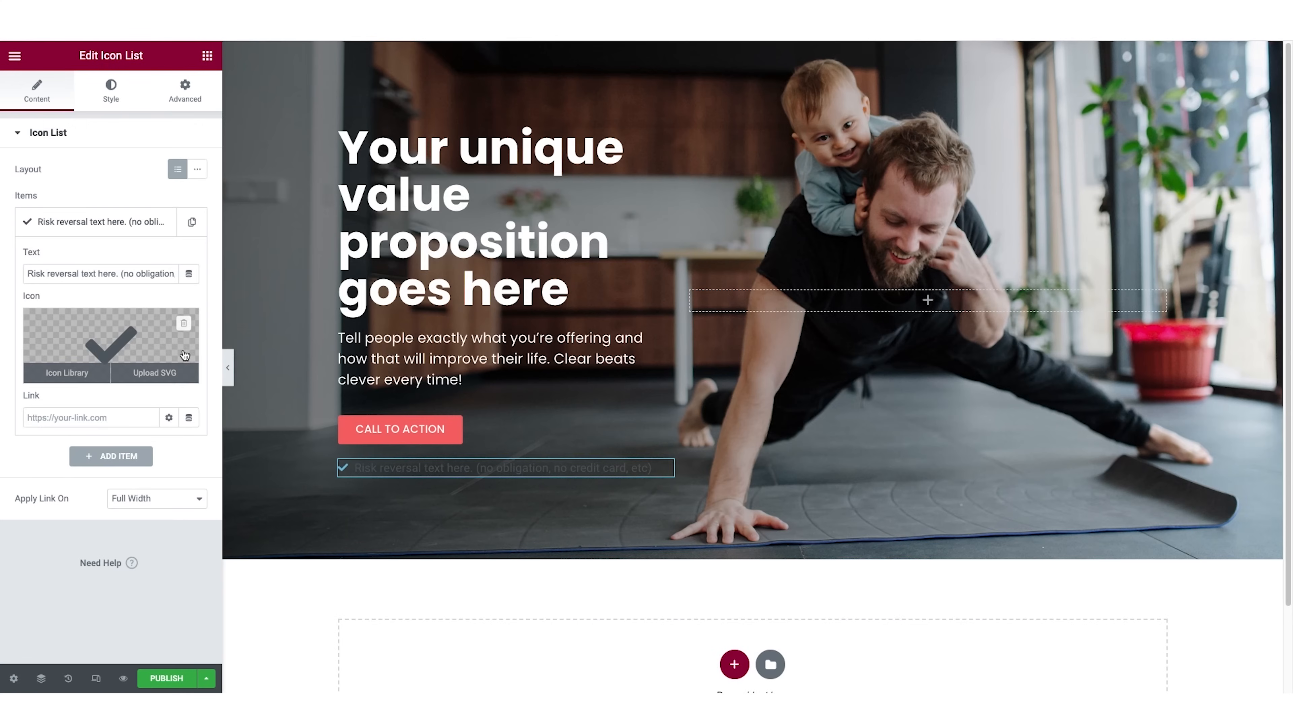
Set the icon list's check icon color to yellow, #FFC53A.
click(114, 97)
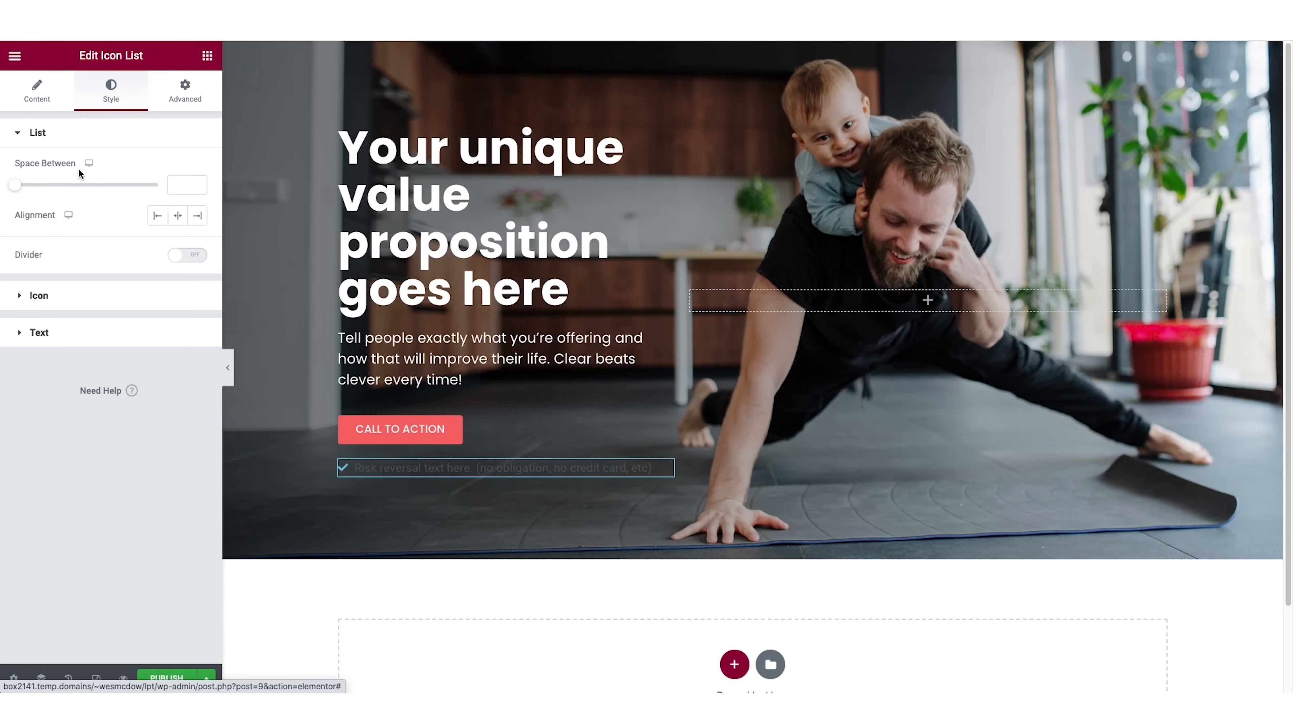
click(42, 297)
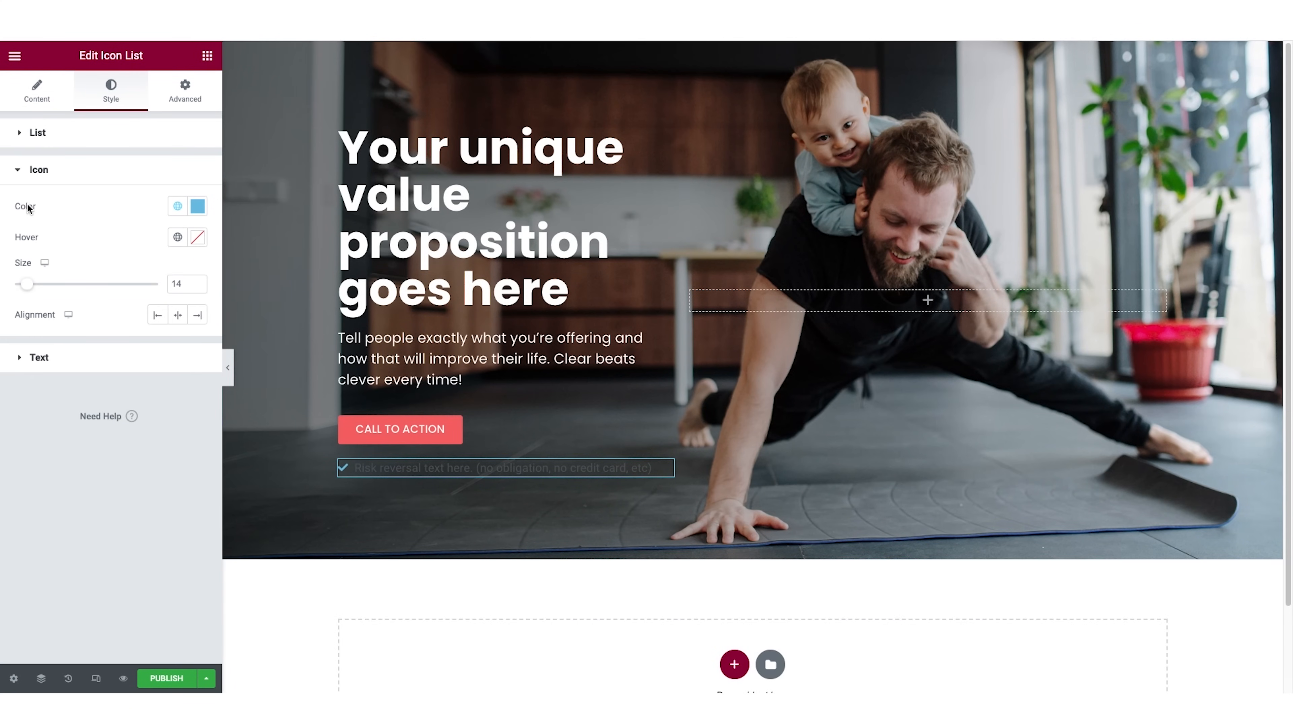
click(198, 206)
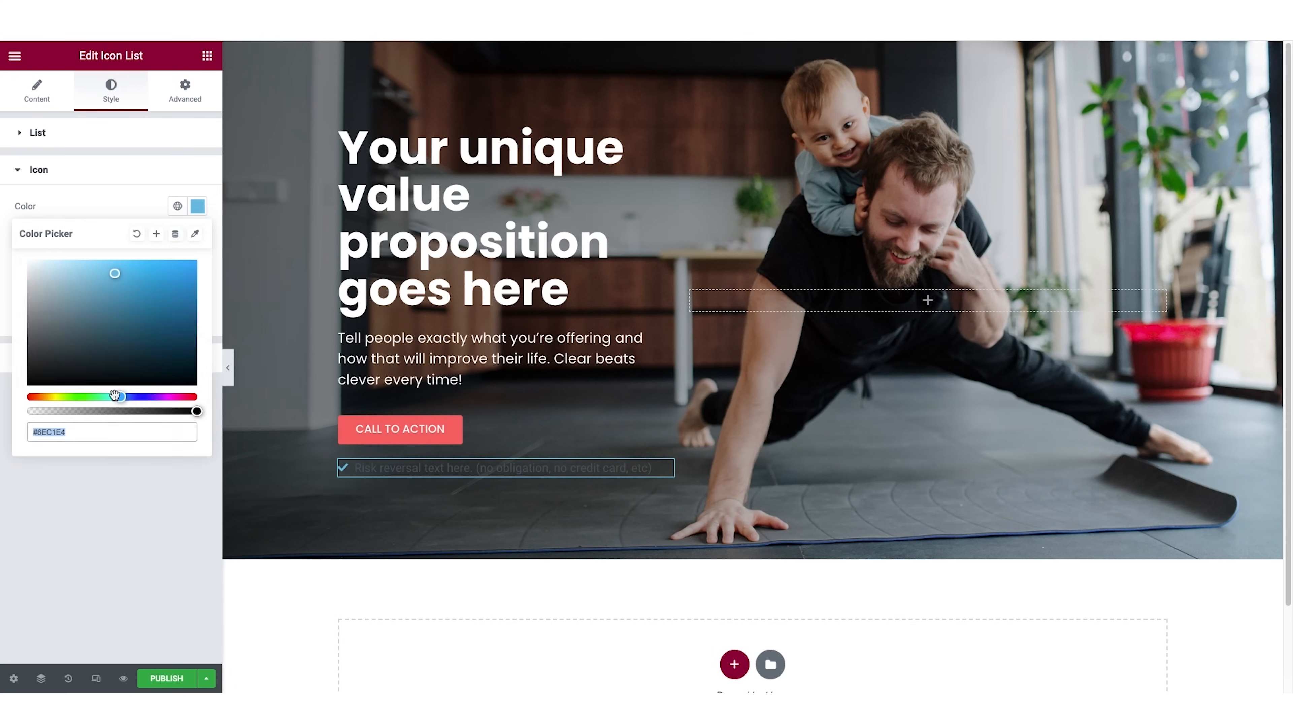
text(#FFC53A)
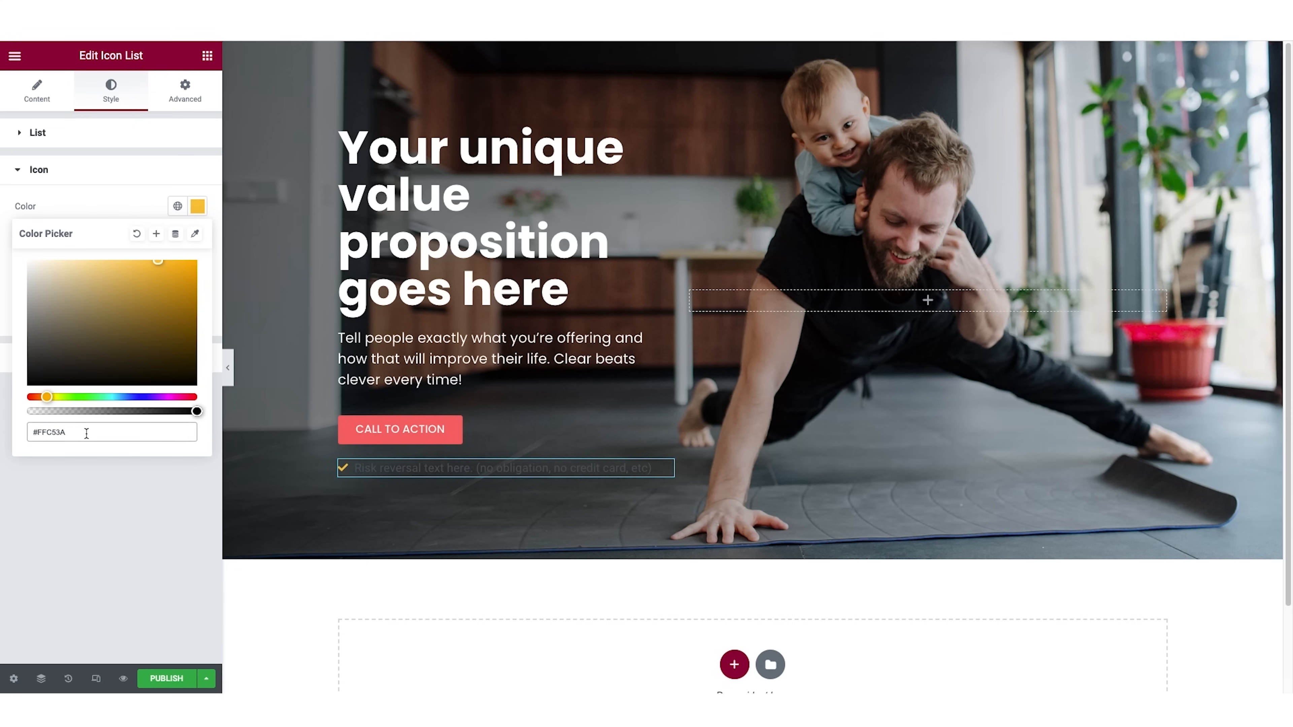
click(53, 133)
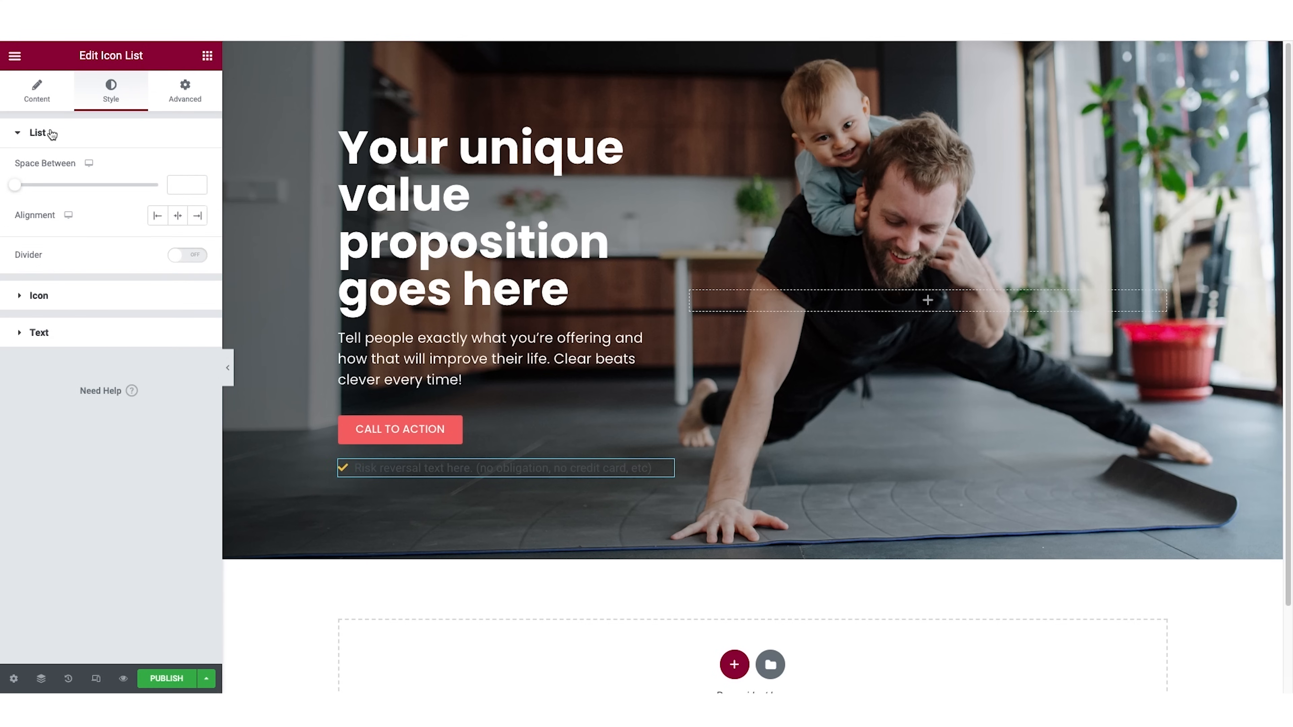
Set the icon list's text color to white, #FFFFFF.
click(63, 340)
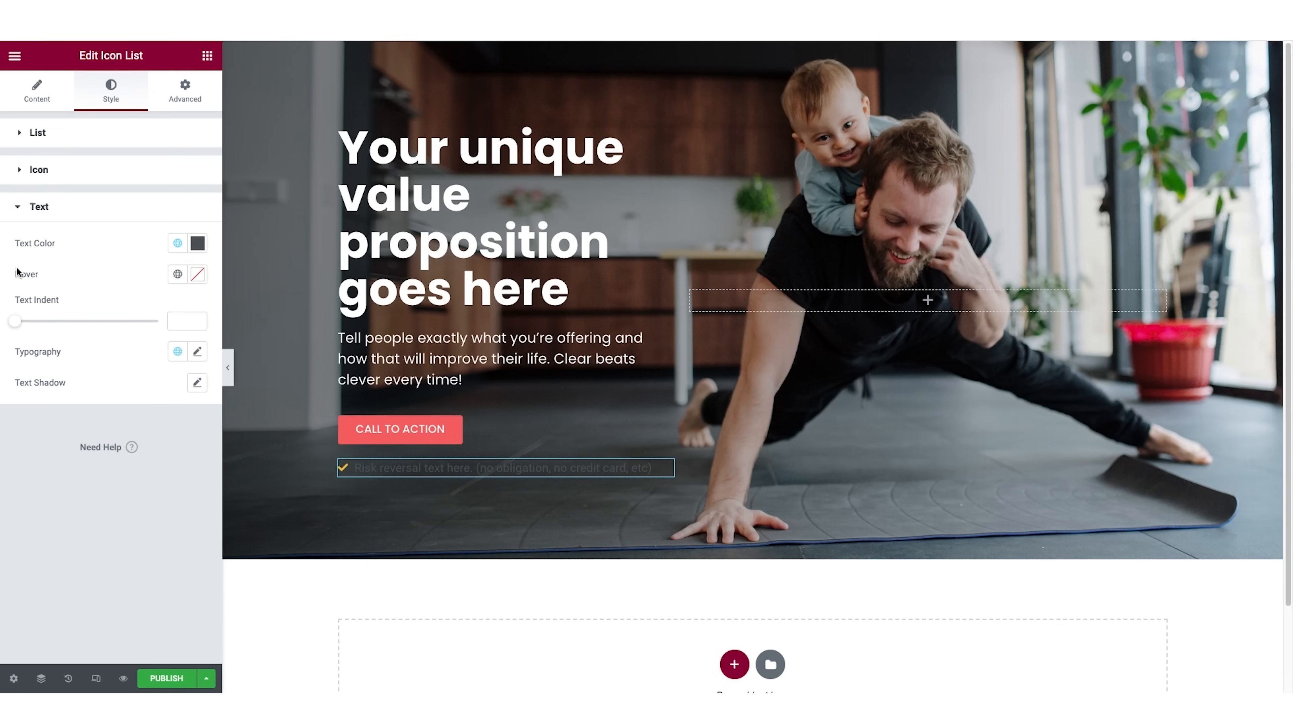
click(202, 246)
drag(37, 305, 1, 281)
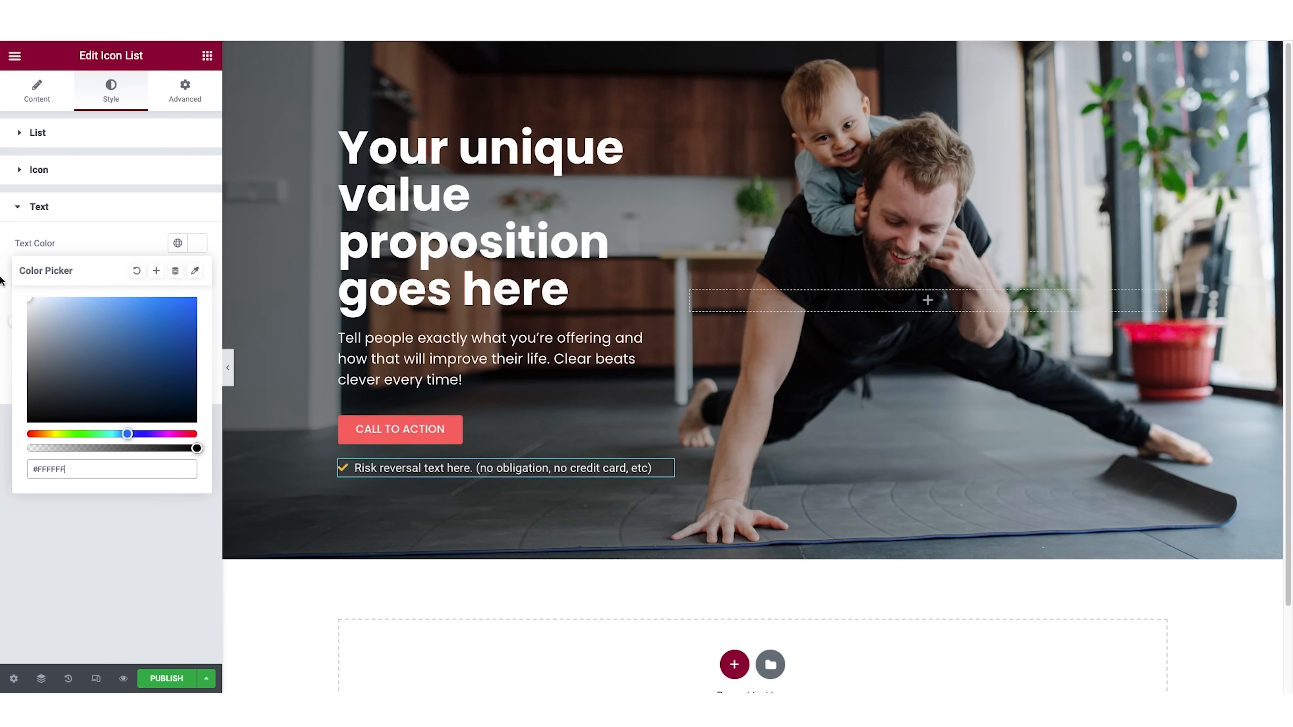
click(1, 277)
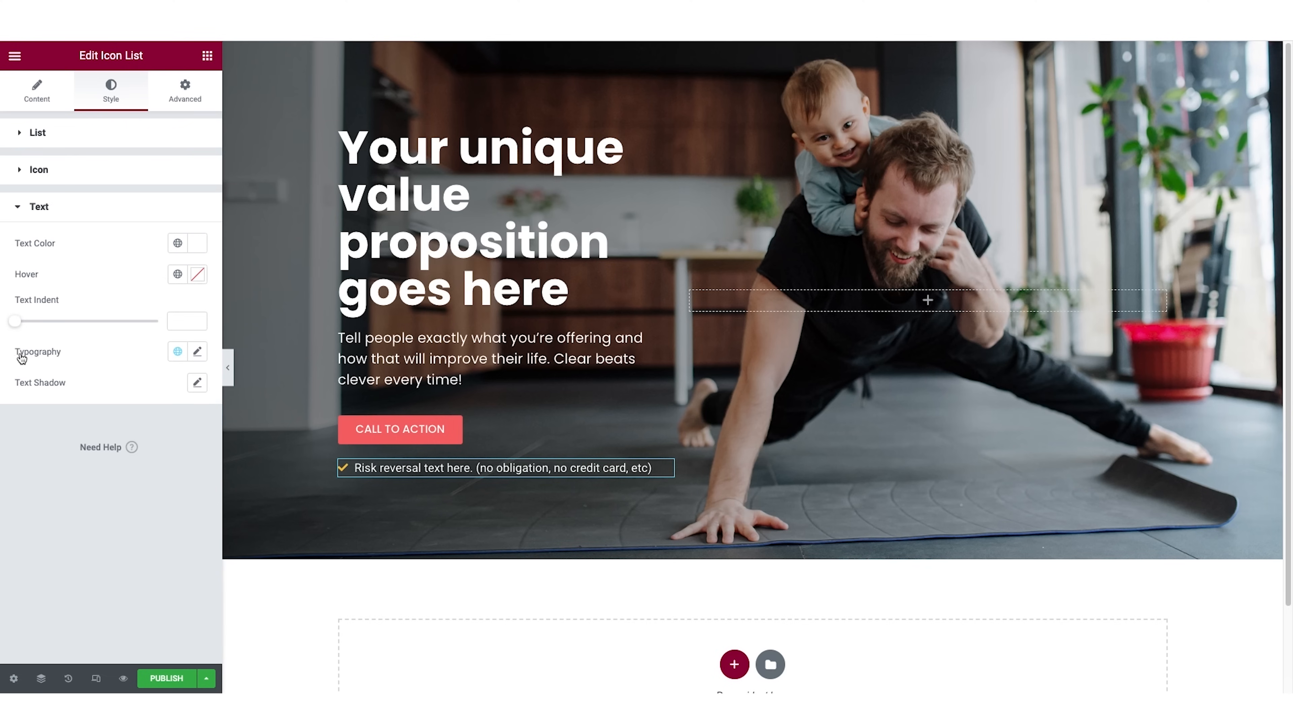
Set the icon list text's typography to Poppins at a size of 12 px.
click(200, 354)
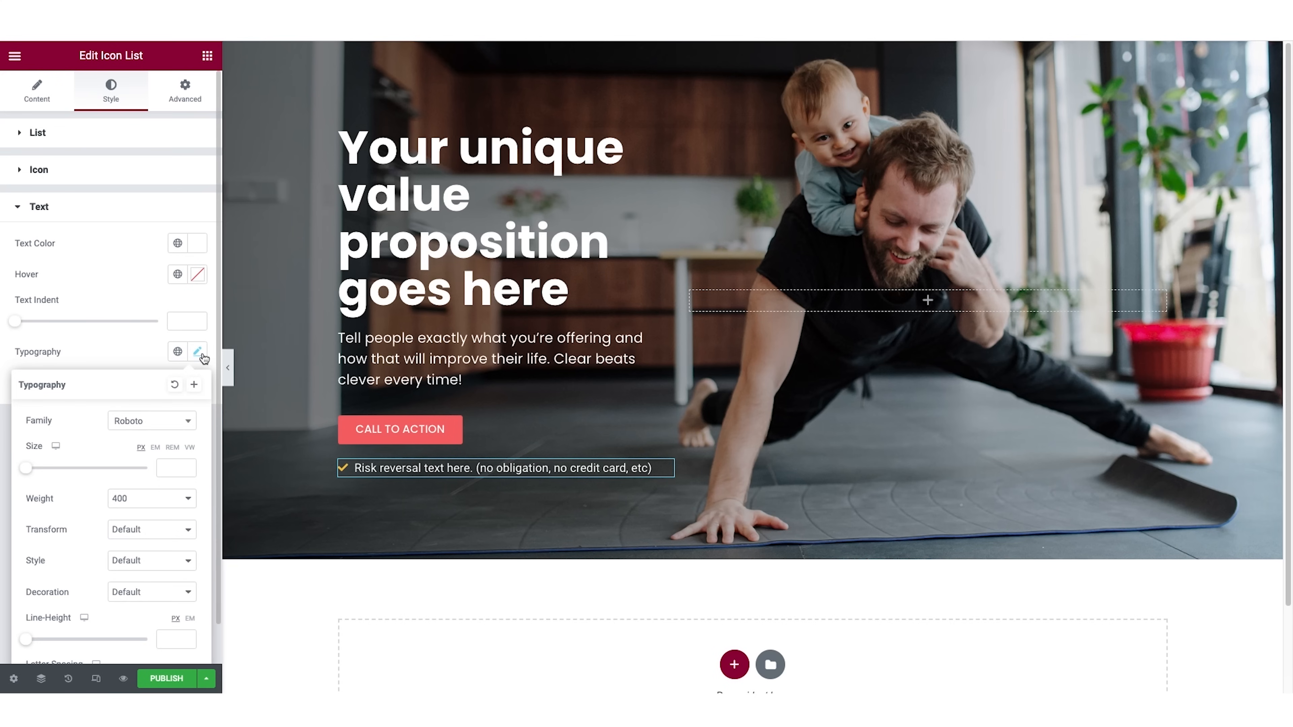
click(152, 425)
text(pop)
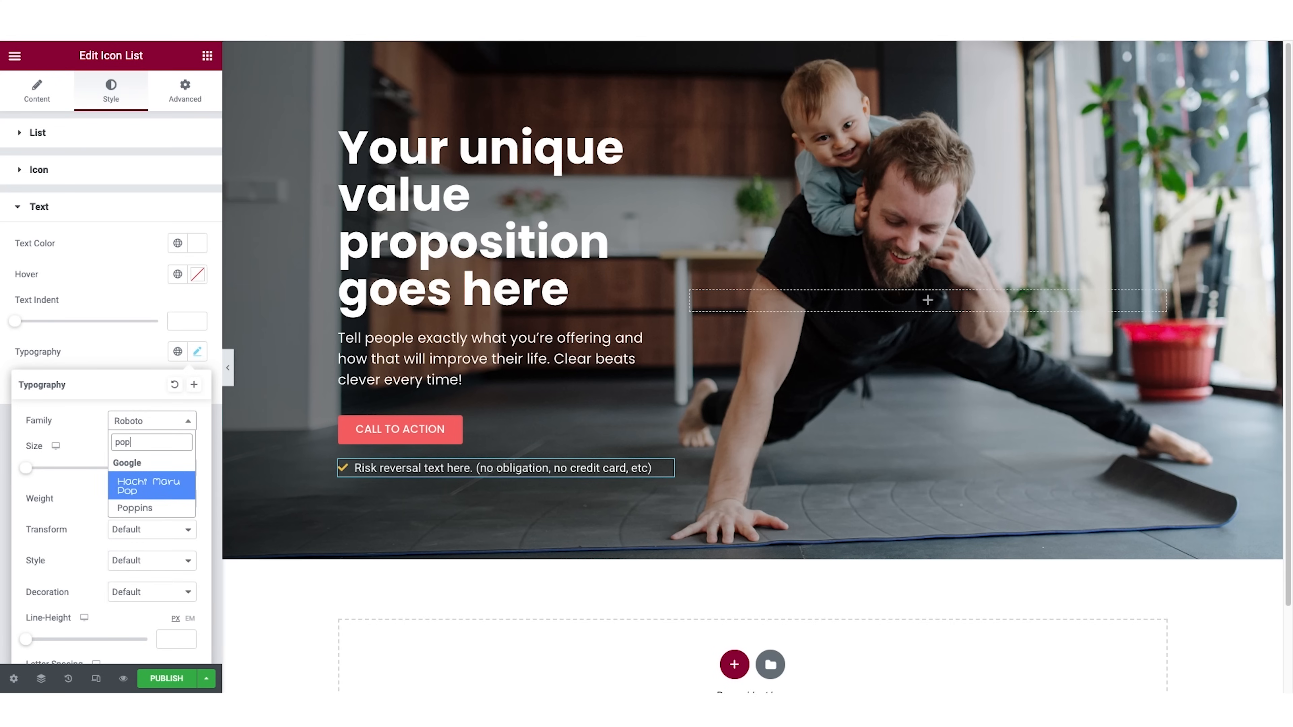
click(149, 509)
drag(27, 469, 37, 472)
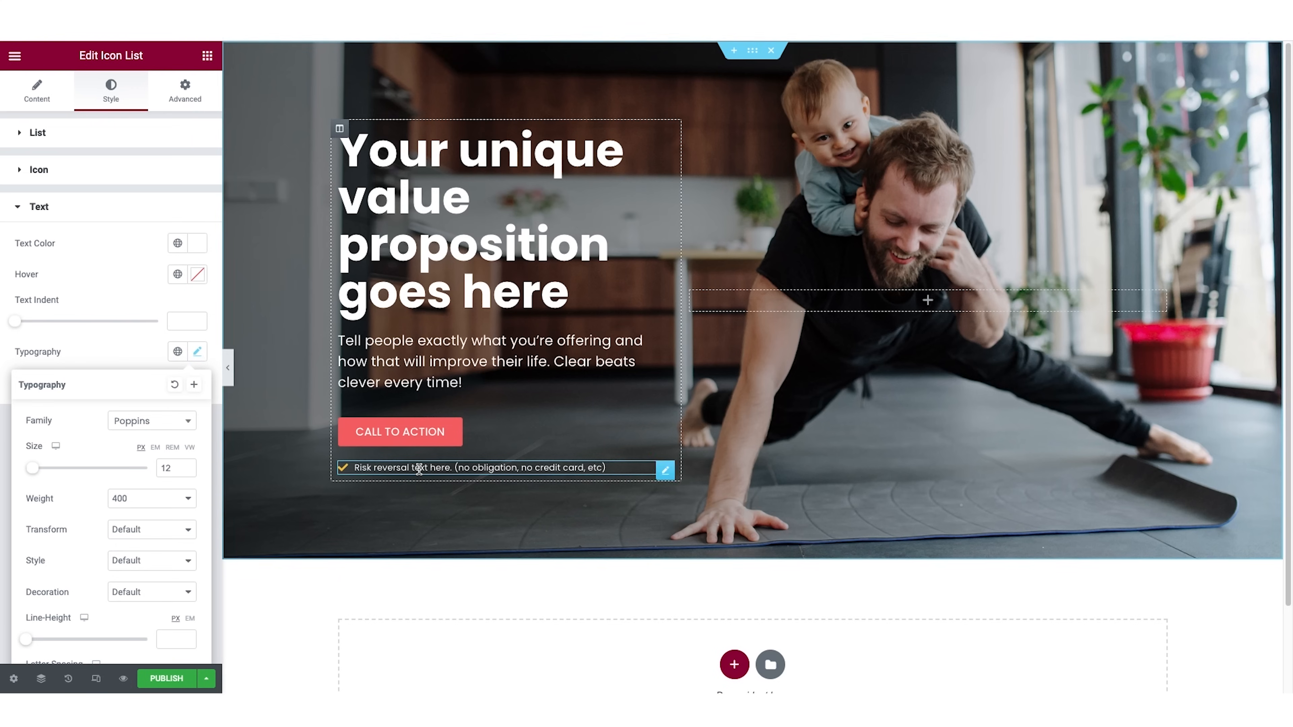
Preview the hero section at full width without the editing panel, and return to editing.
click(230, 376)
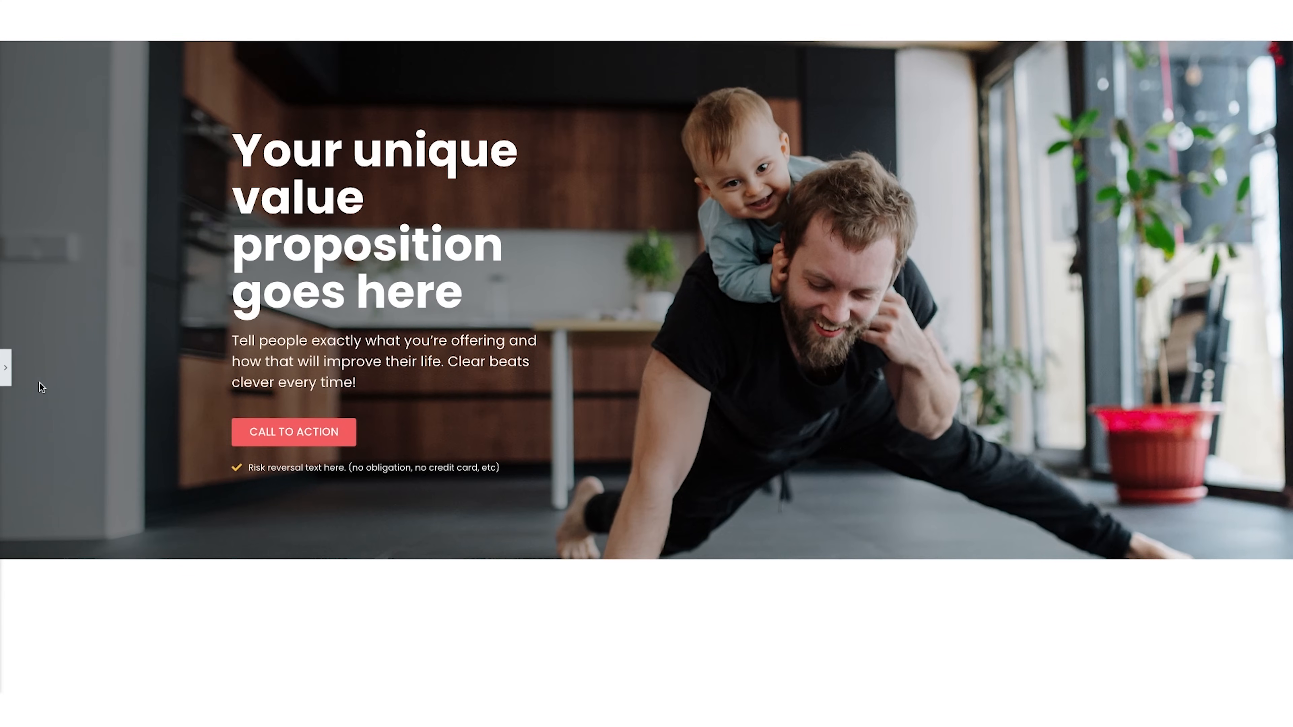
click(5, 368)
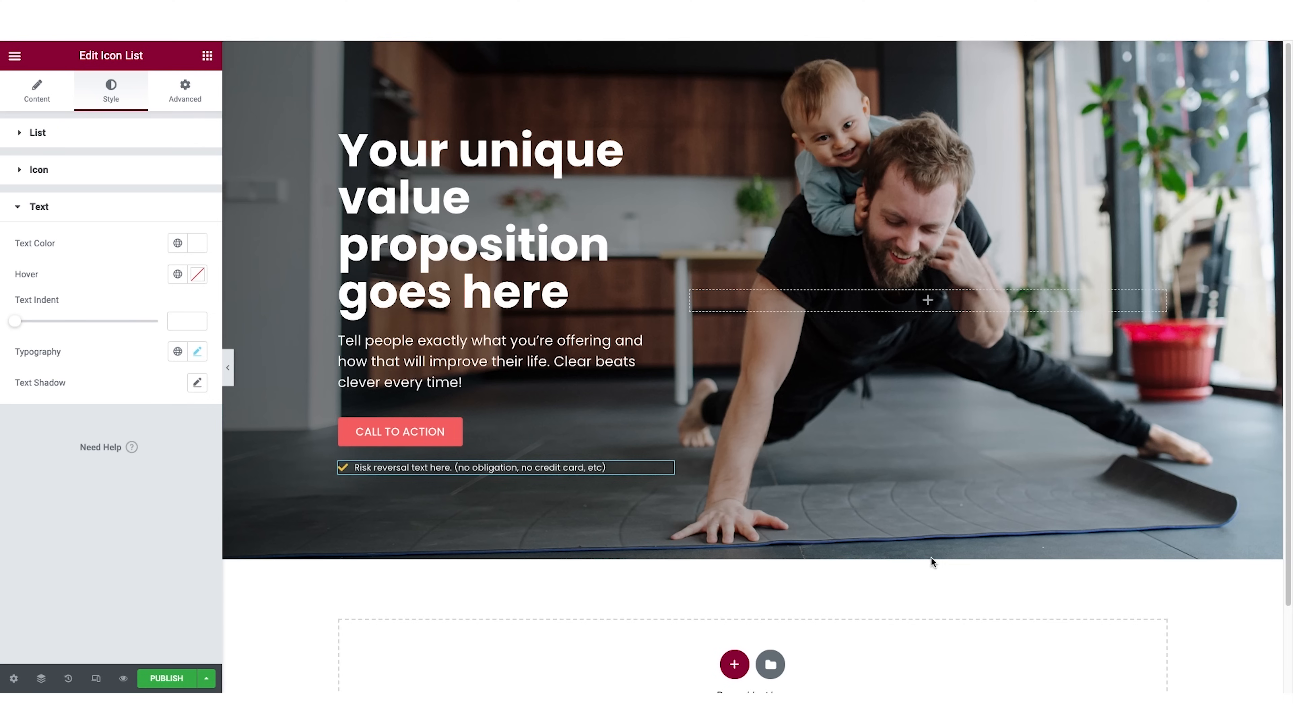
Open the hero section's shape divider settings for its bottom edge.
click(753, 51)
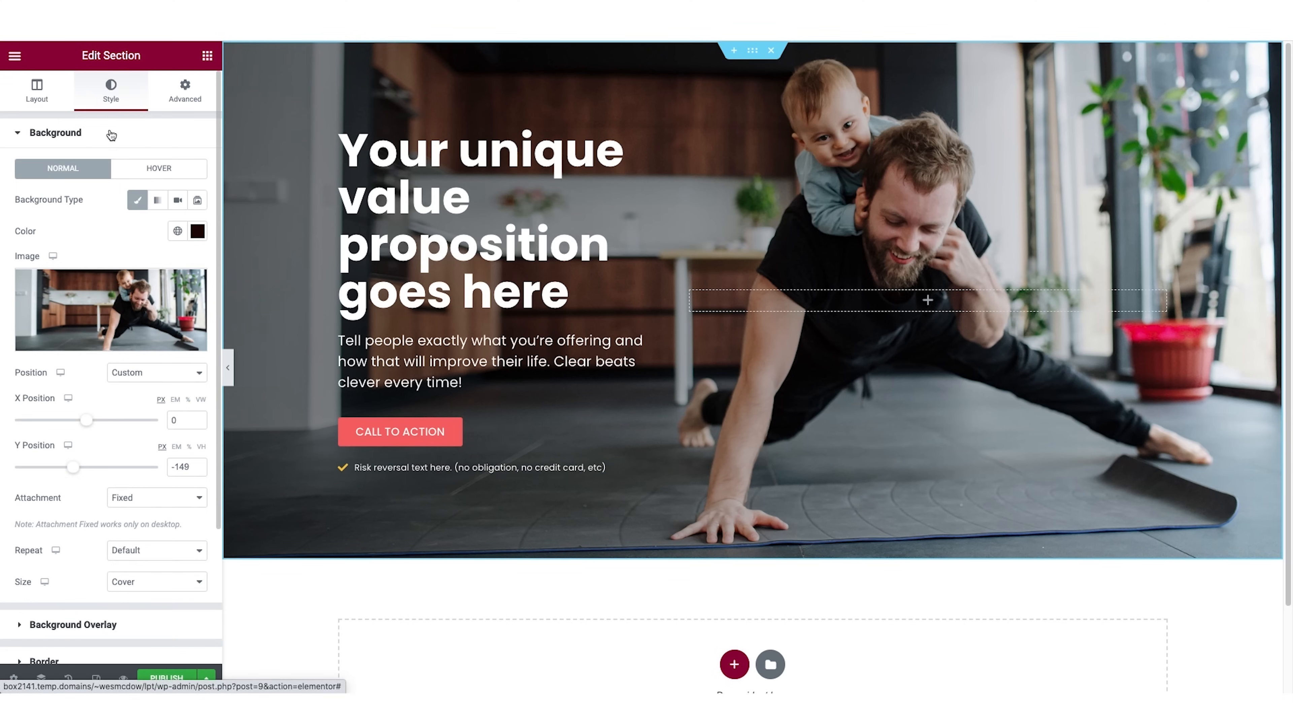
scroll(117, 193, down, 3)
click(60, 552)
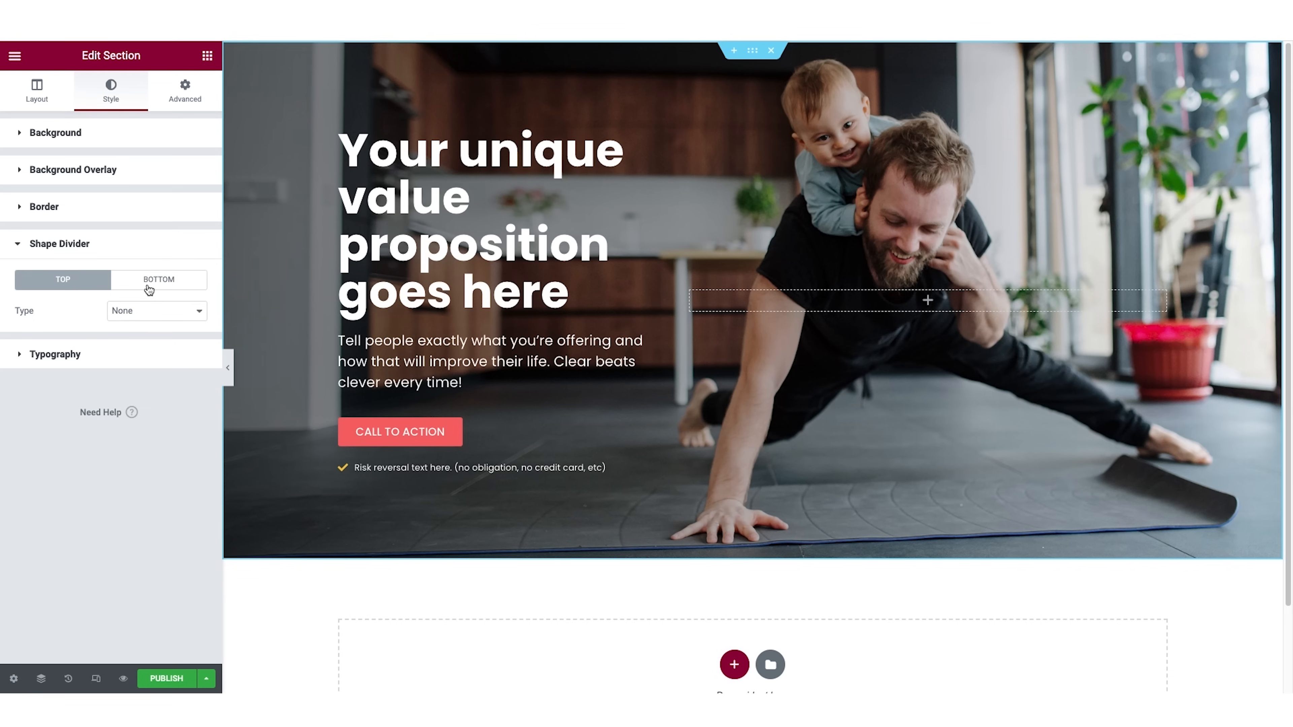
click(158, 282)
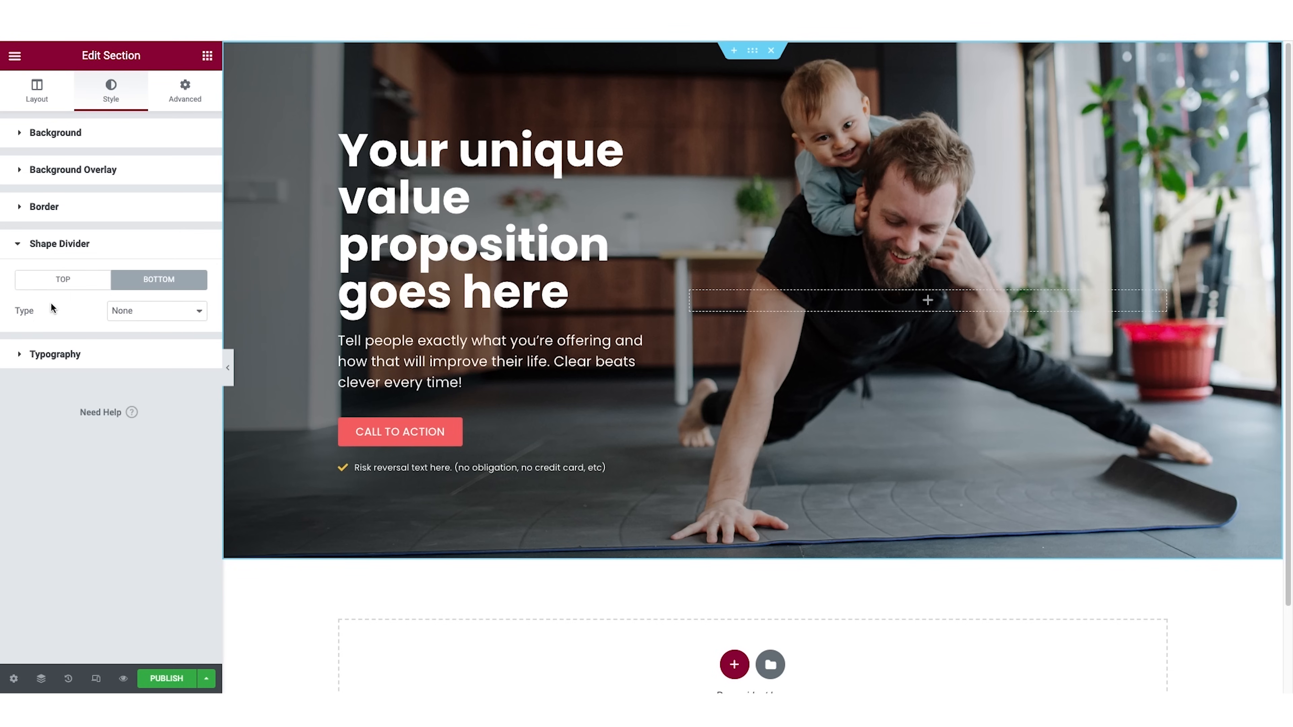
Try the Mountains, Drops and Clouds shapes for the hero section's bottom divider.
click(149, 312)
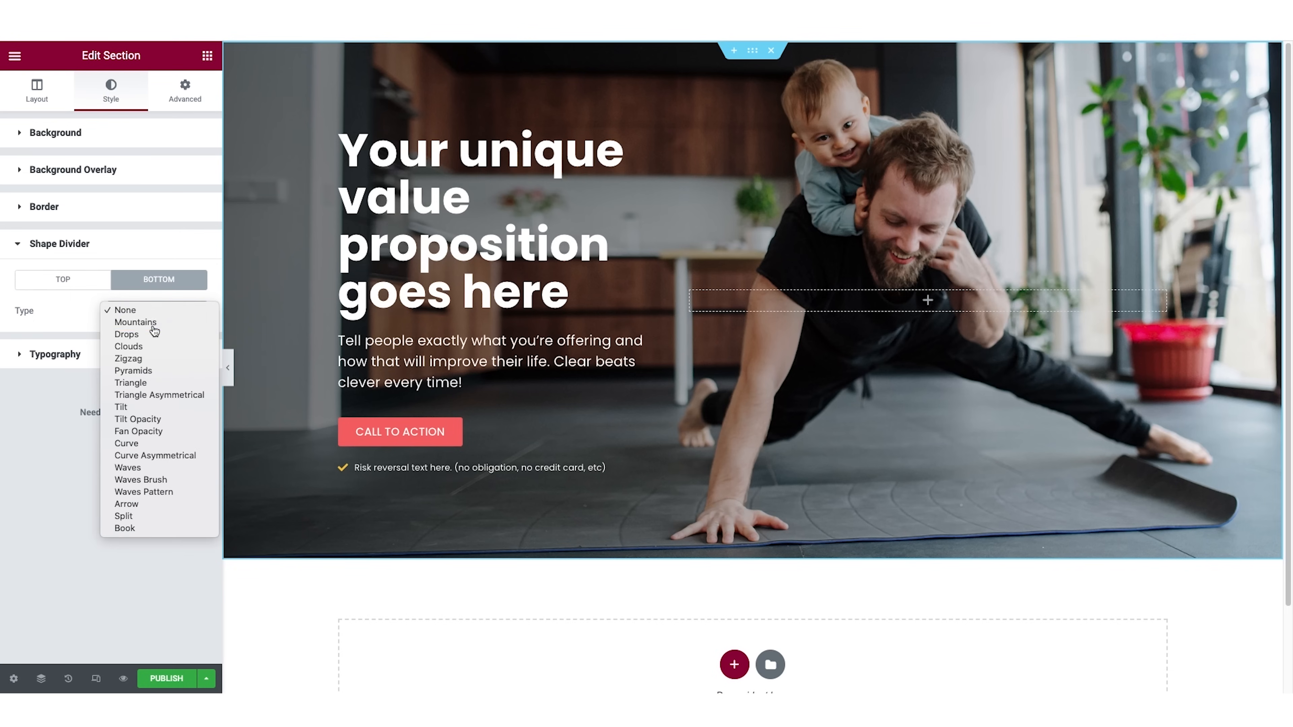
click(154, 327)
click(154, 325)
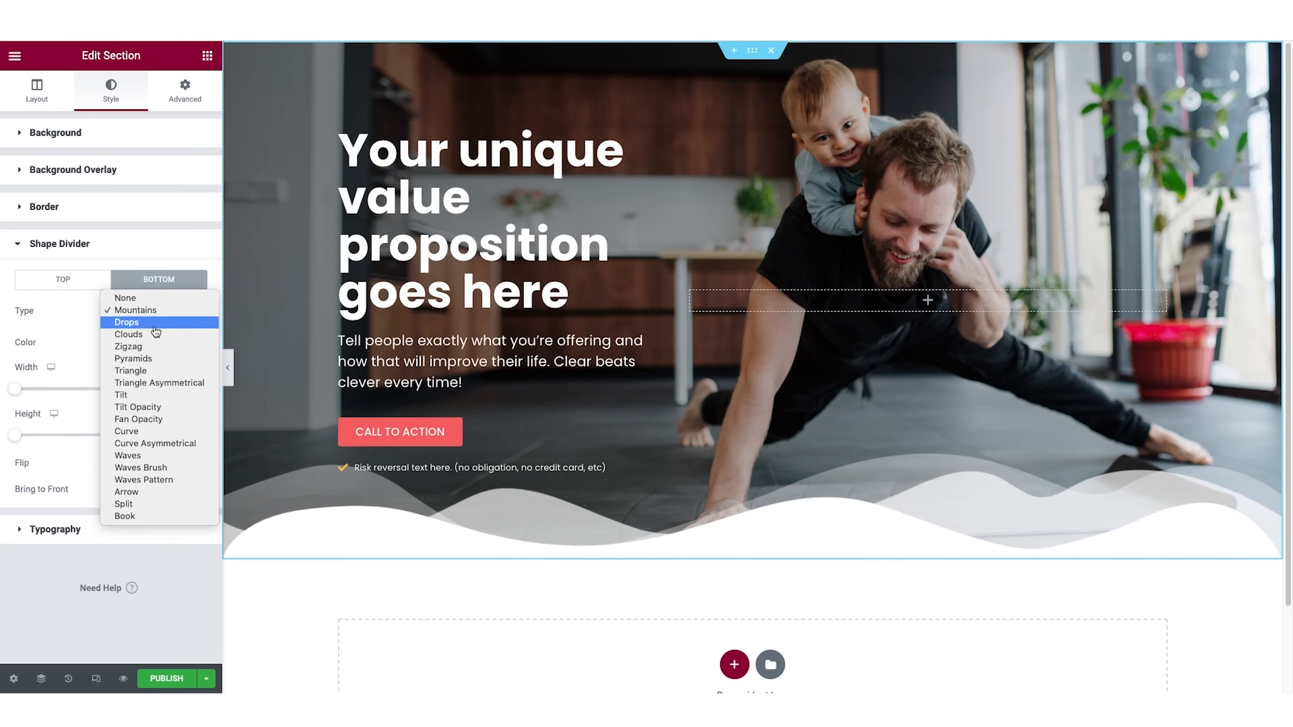
click(154, 325)
click(159, 317)
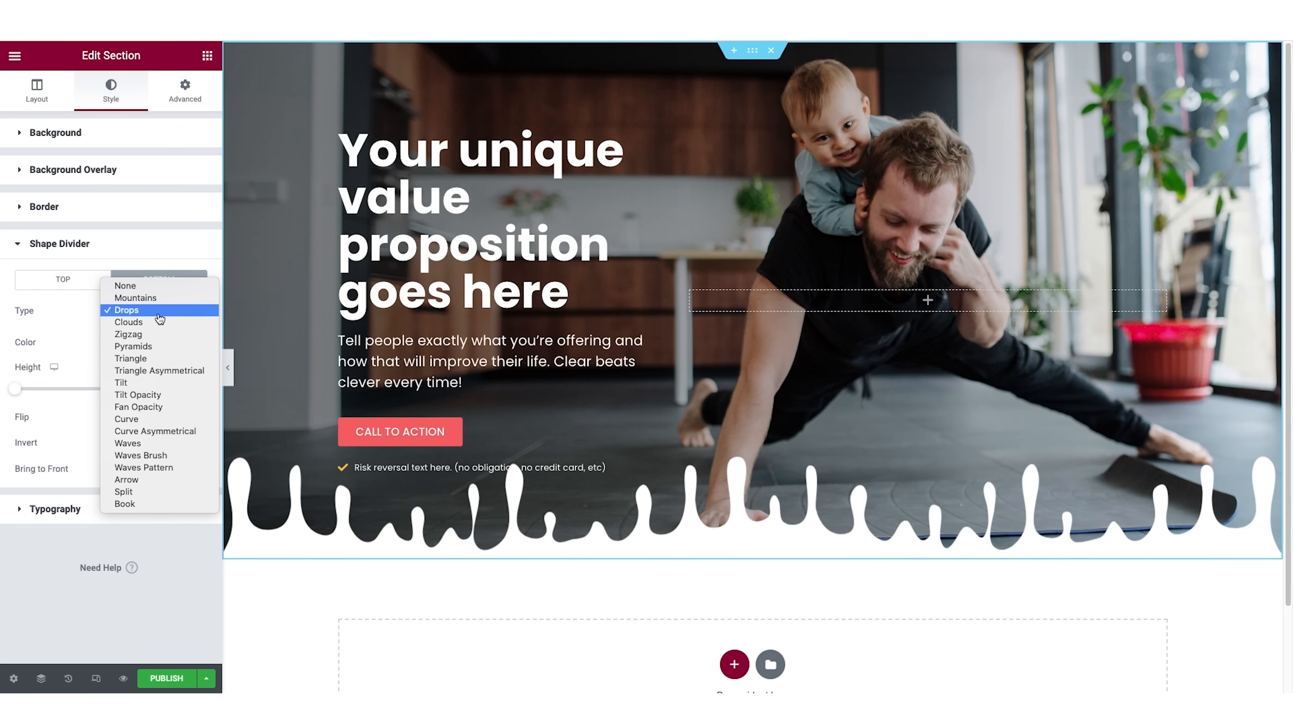
click(158, 328)
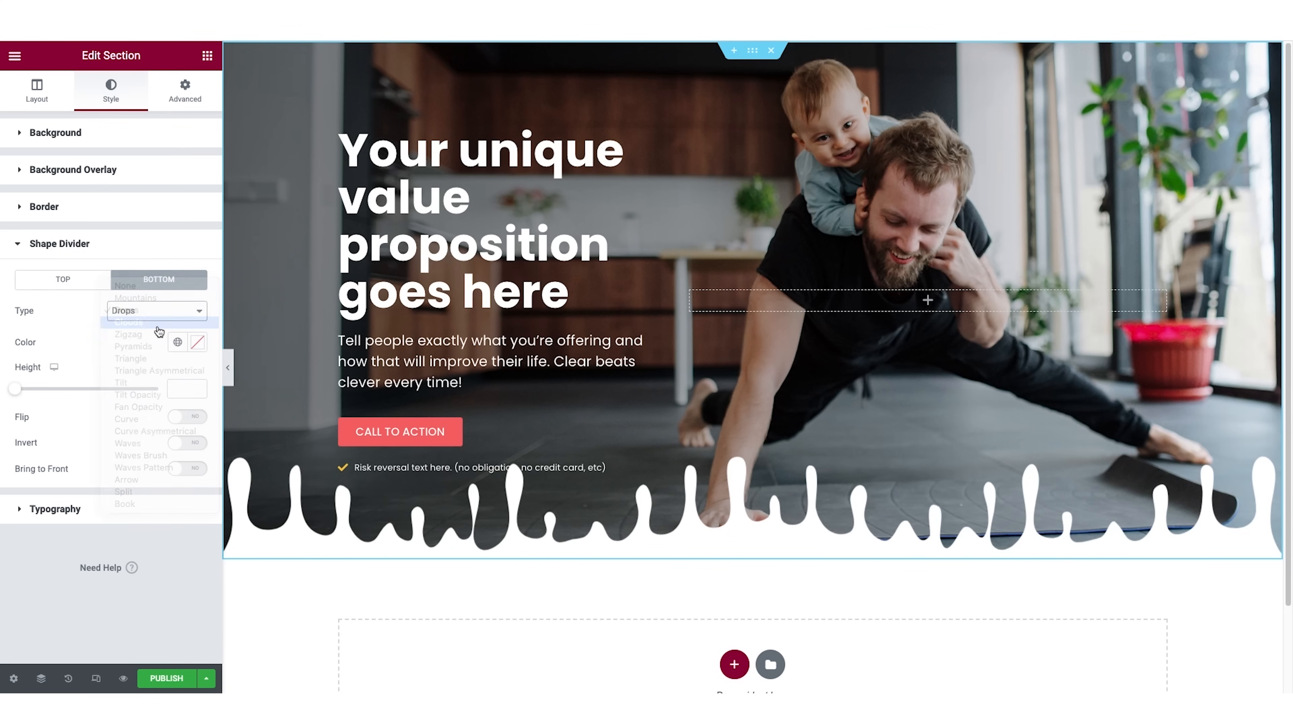
Set the hero section's bottom shape divider to Waves with a width of 117 and a height of 88.
click(161, 317)
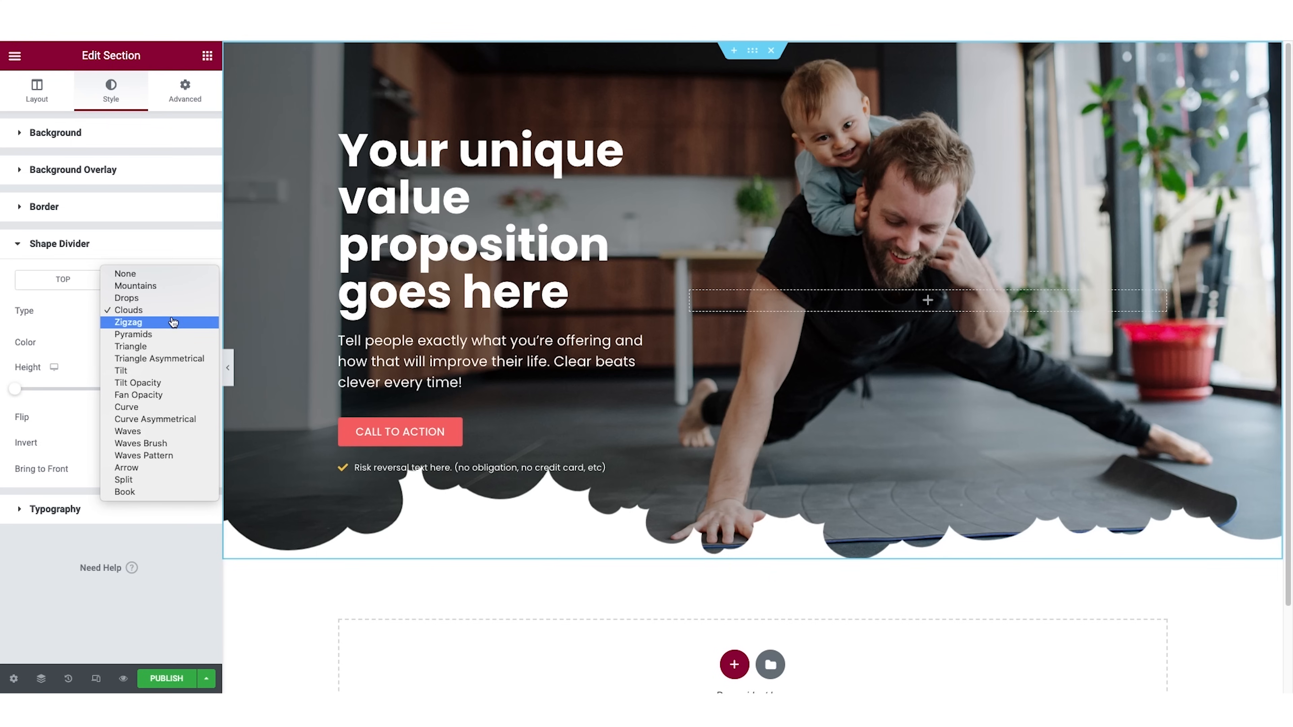
click(169, 432)
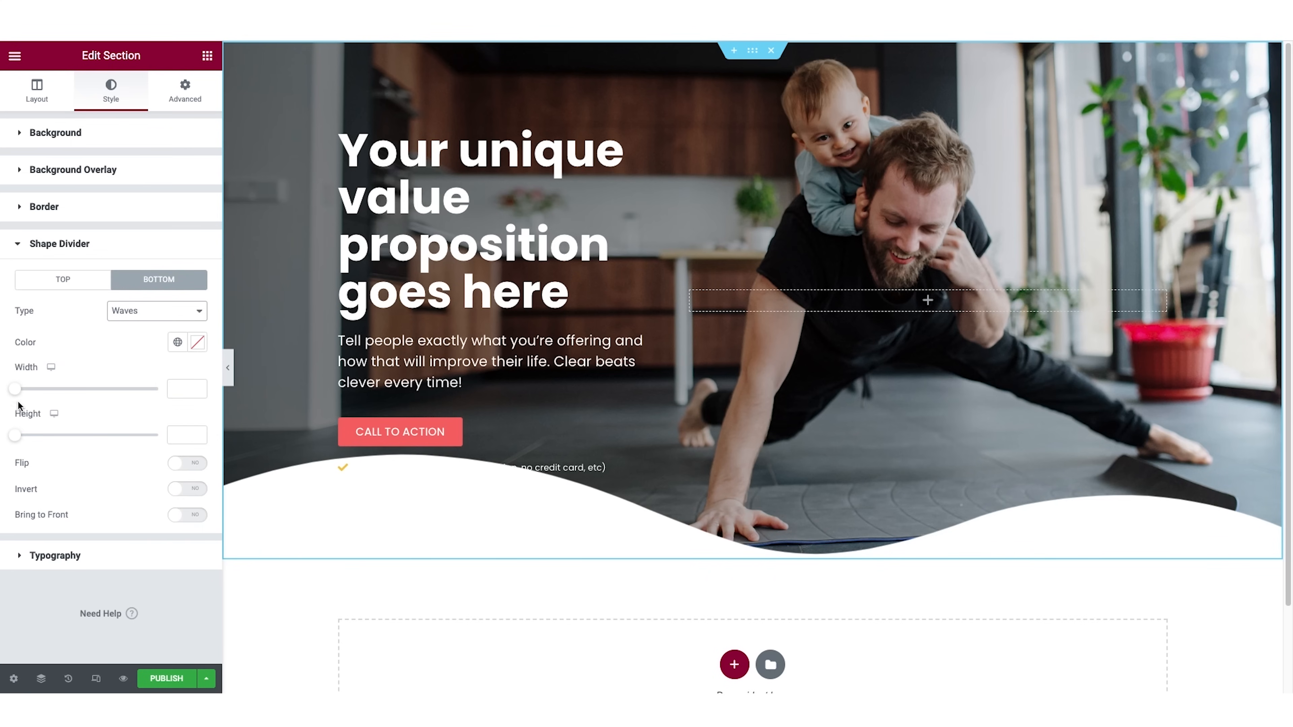
drag(15, 435, 39, 439)
drag(16, 389, 44, 435)
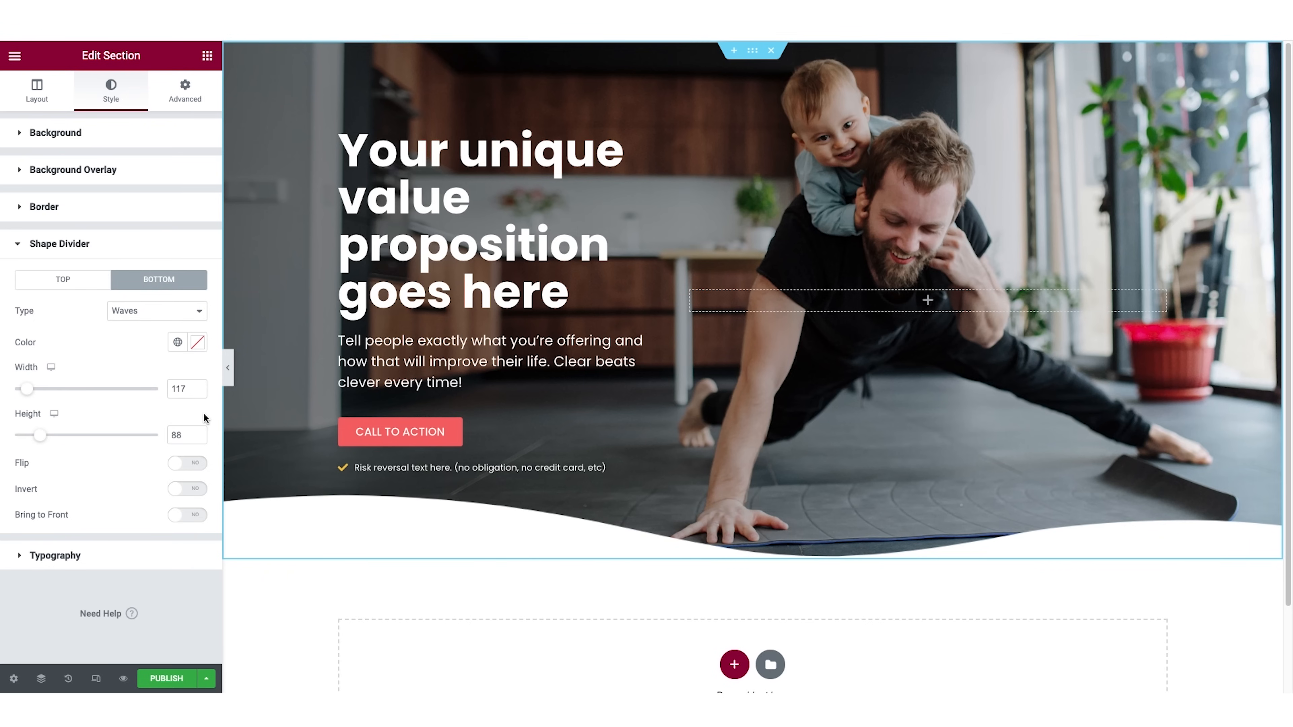
Check the hero section with its wave-shaped bottom edge at full width, and return to editing.
scroll(672, 457, down, 2)
scroll(672, 457, up, 2)
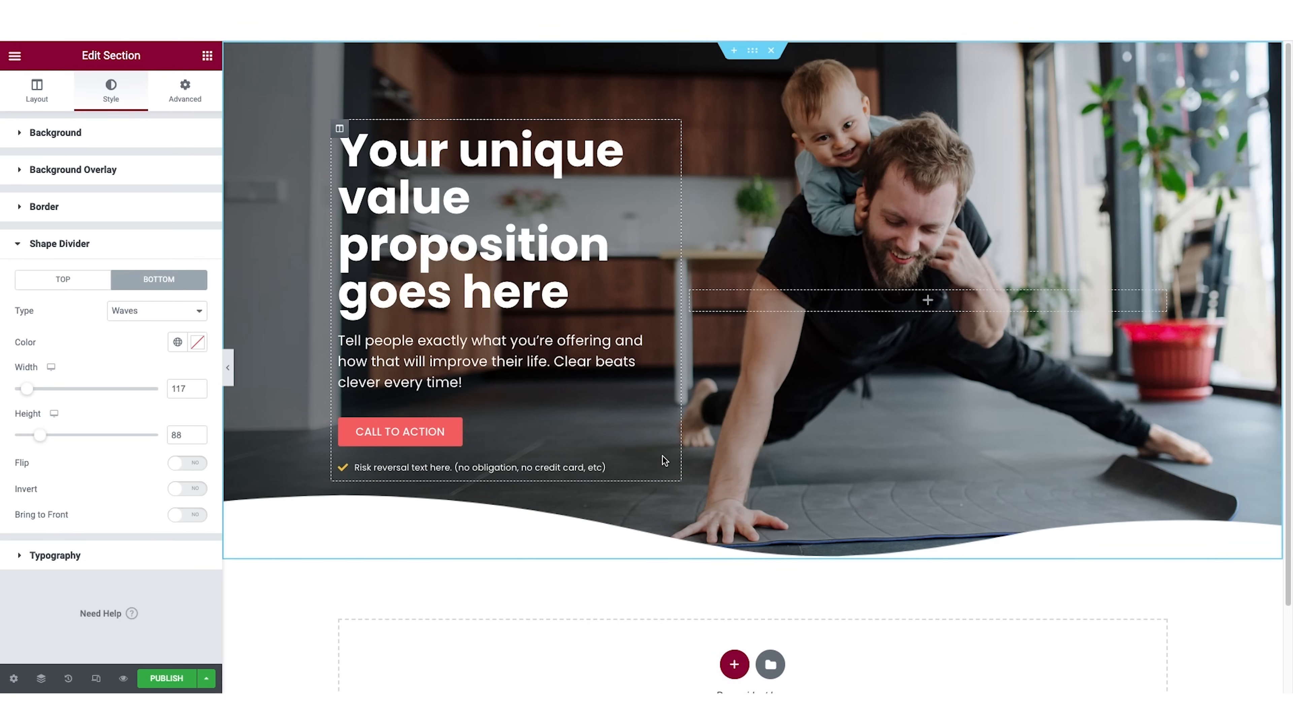
click(229, 371)
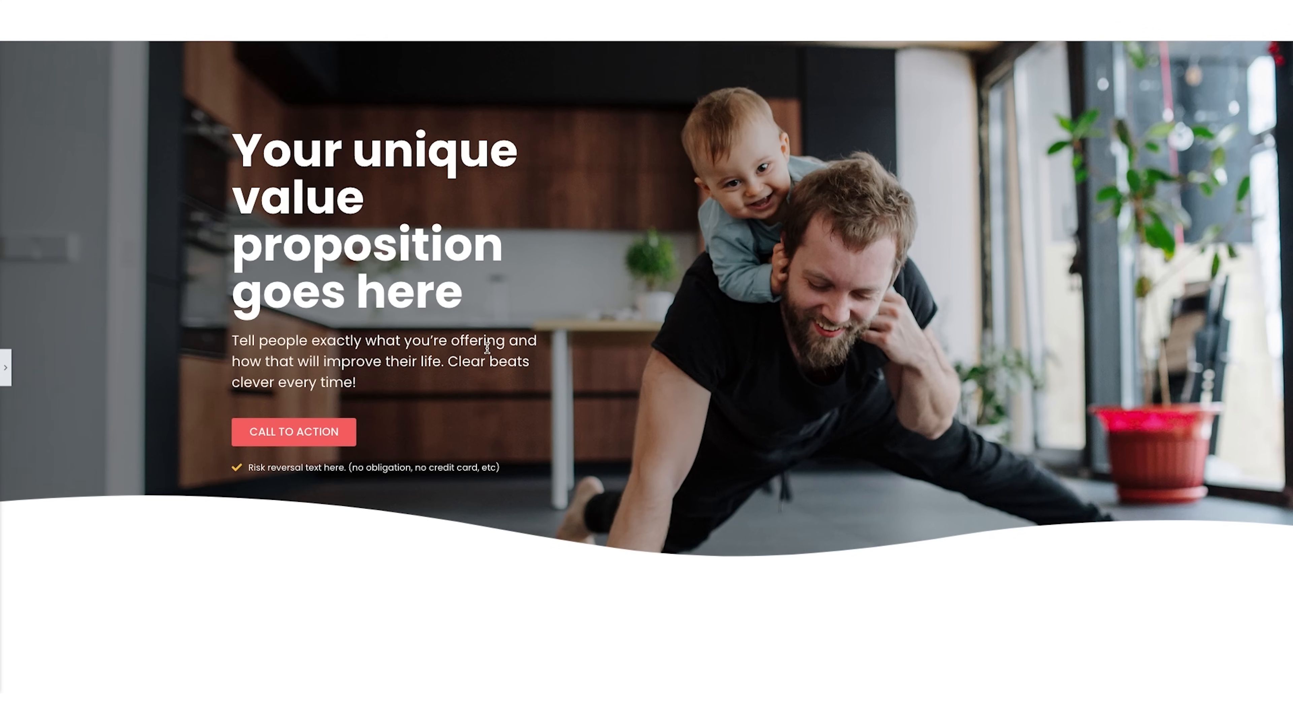
click(6, 368)
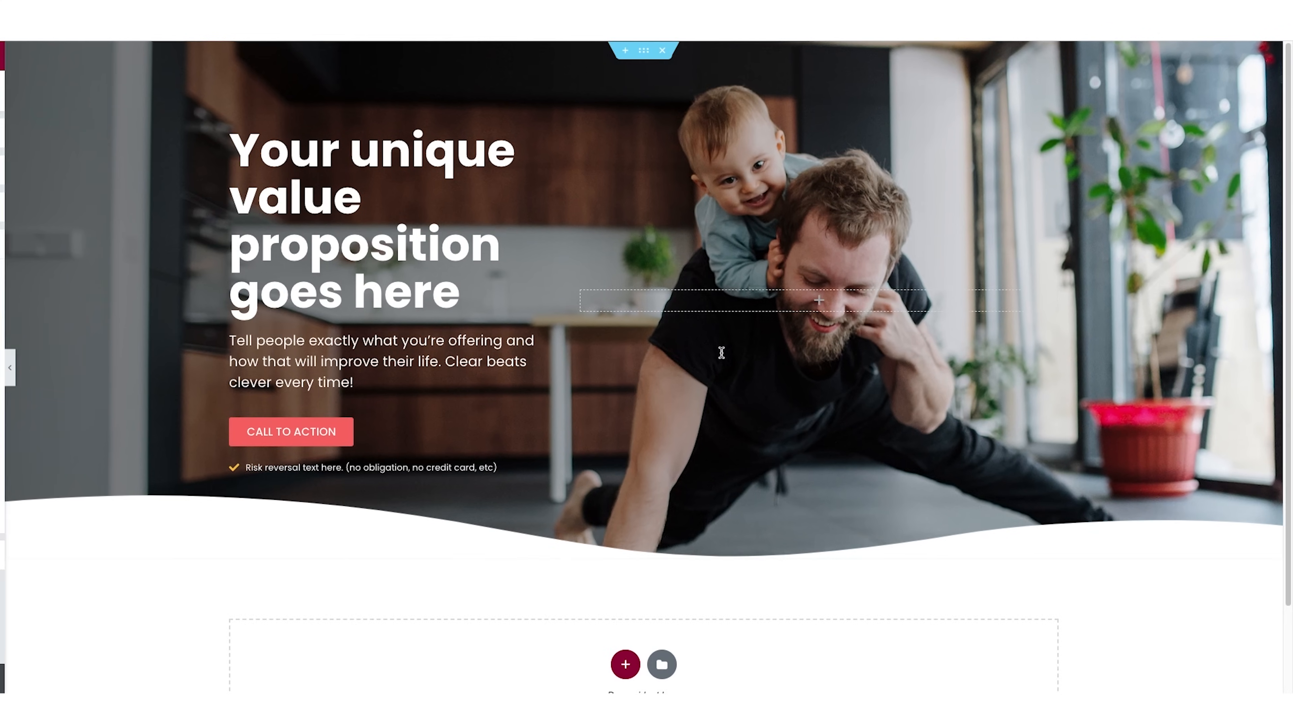
Add a new single-column section below the hero section.
scroll(731, 355, down, 2)
click(1074, 474)
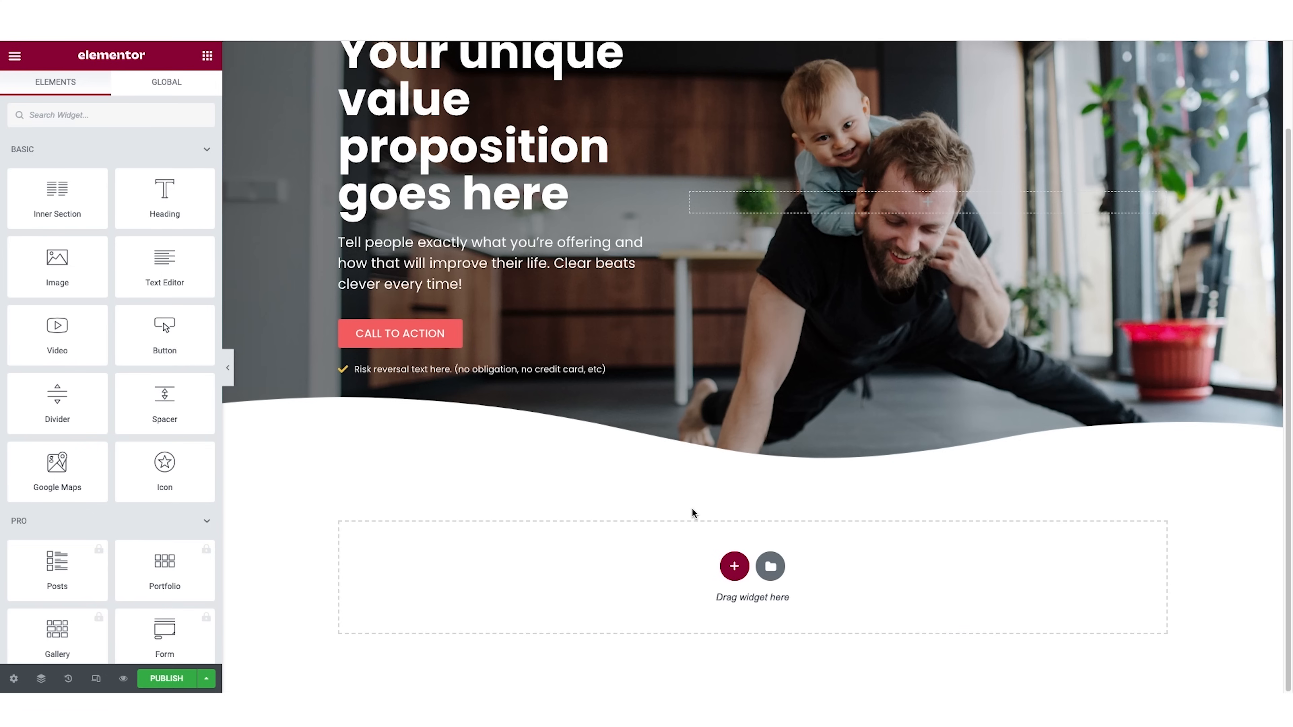
click(735, 567)
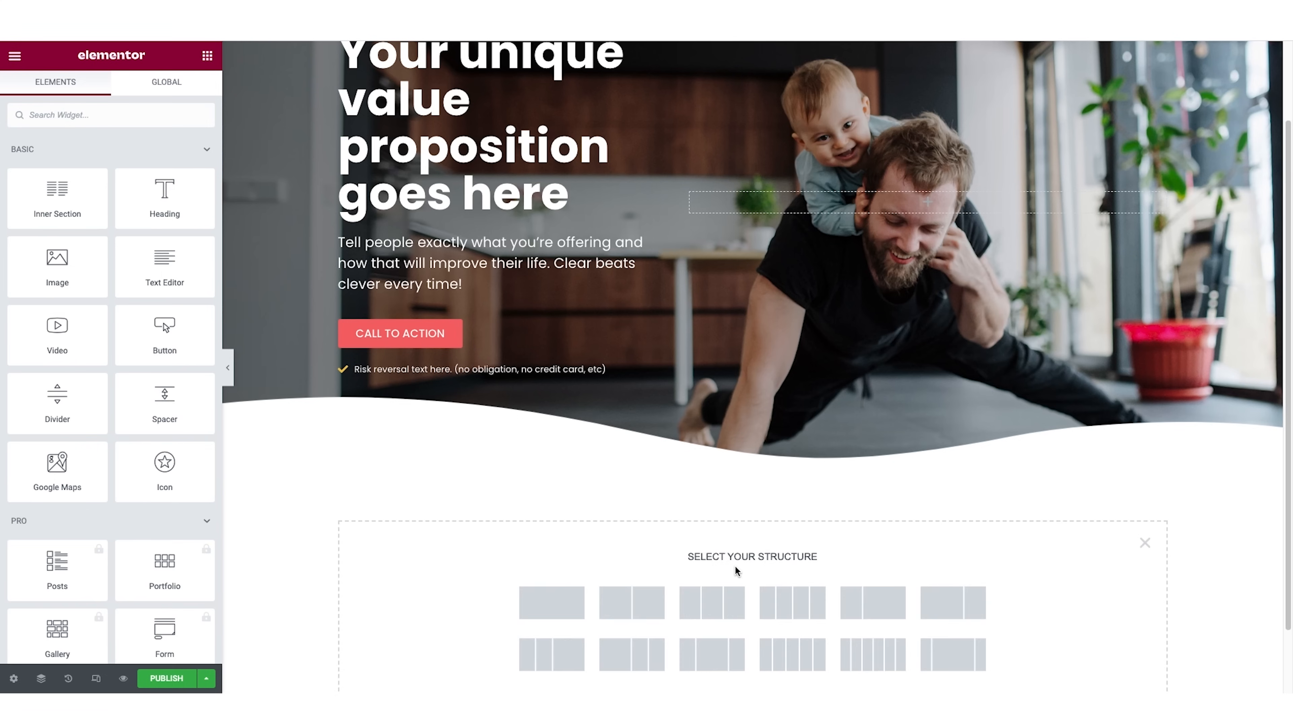
click(556, 601)
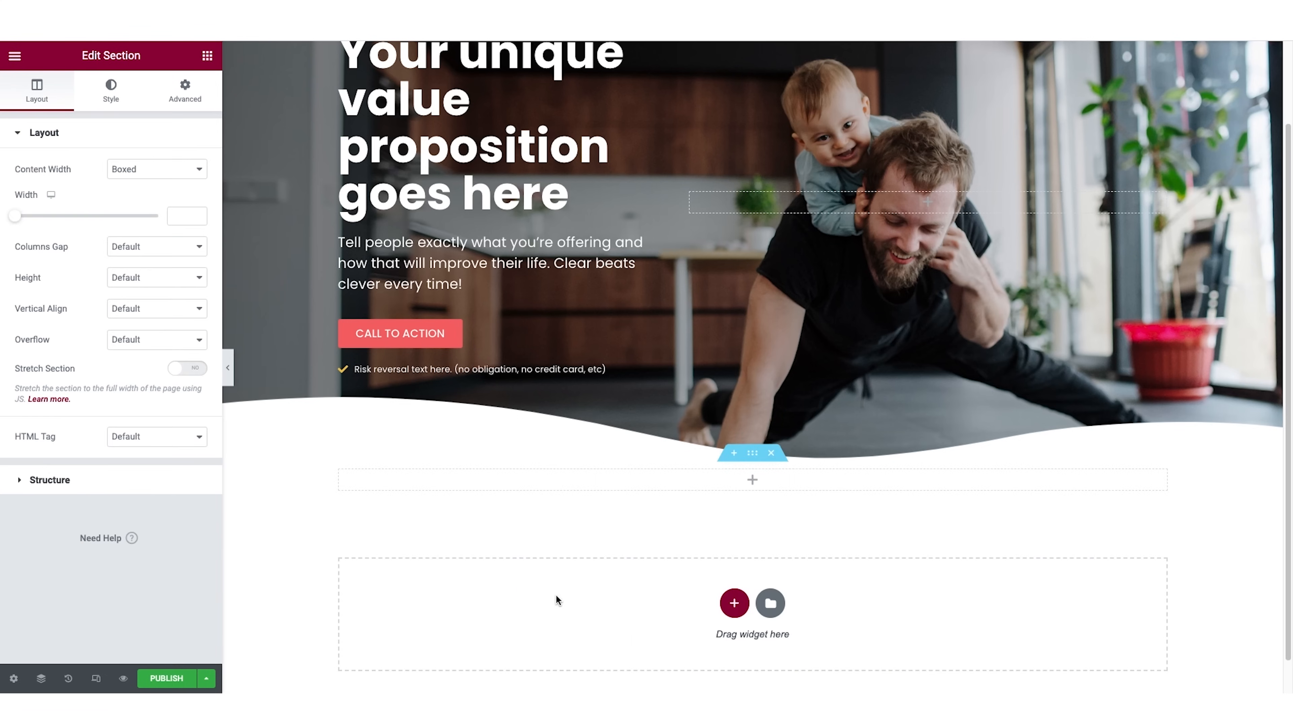
Place a Heading widget in the empty section below the hero and a two-column Inner Section beneath the heading.
click(207, 58)
drag(164, 196, 761, 479)
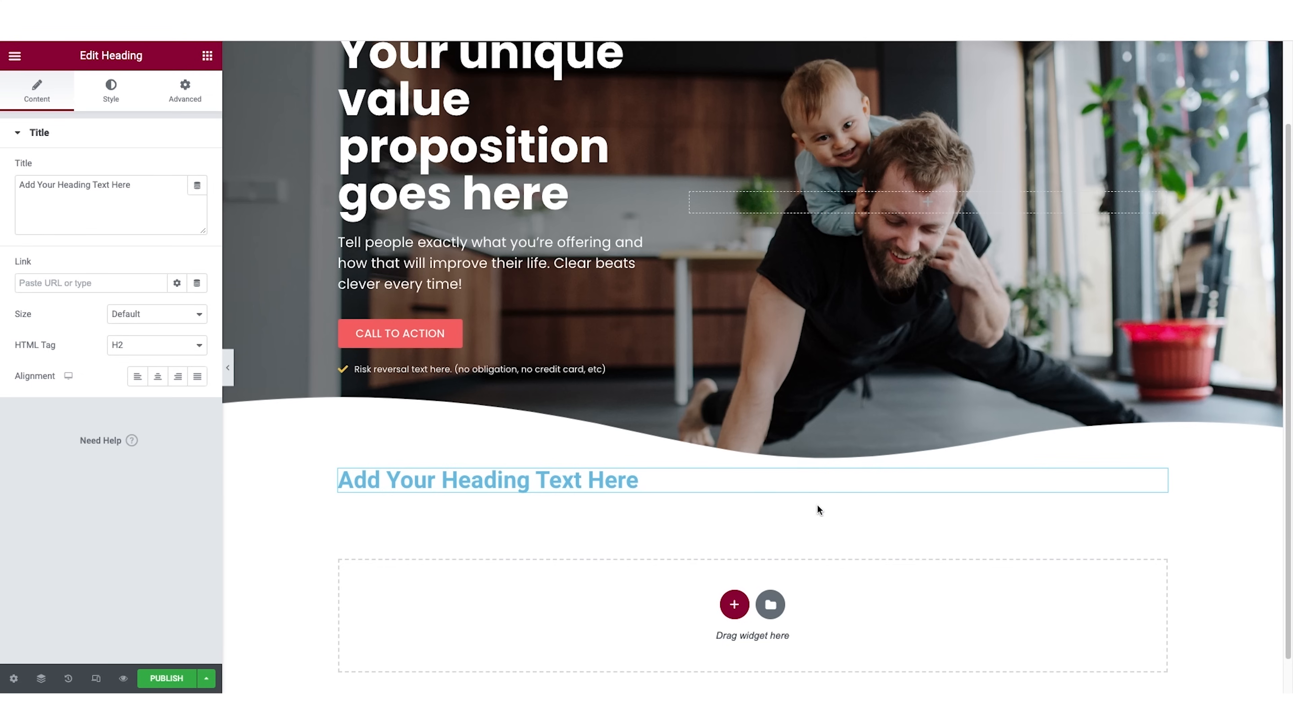
click(207, 56)
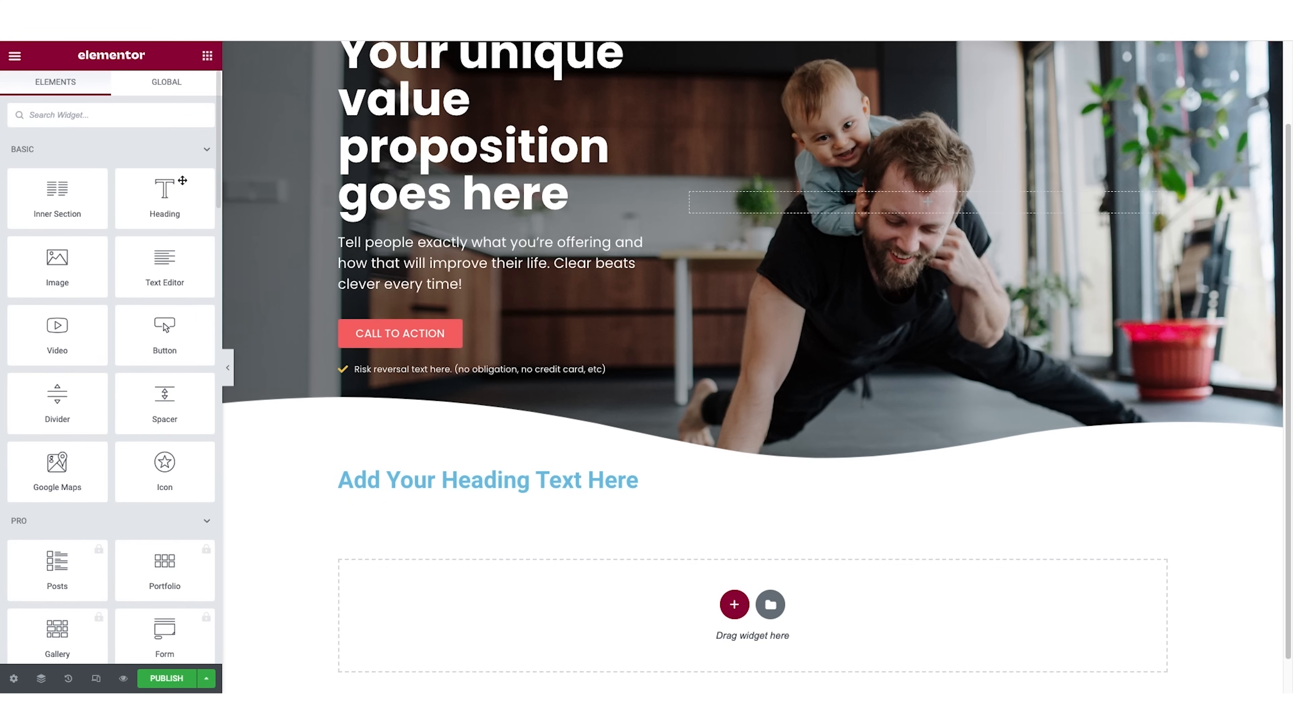
drag(72, 189, 523, 496)
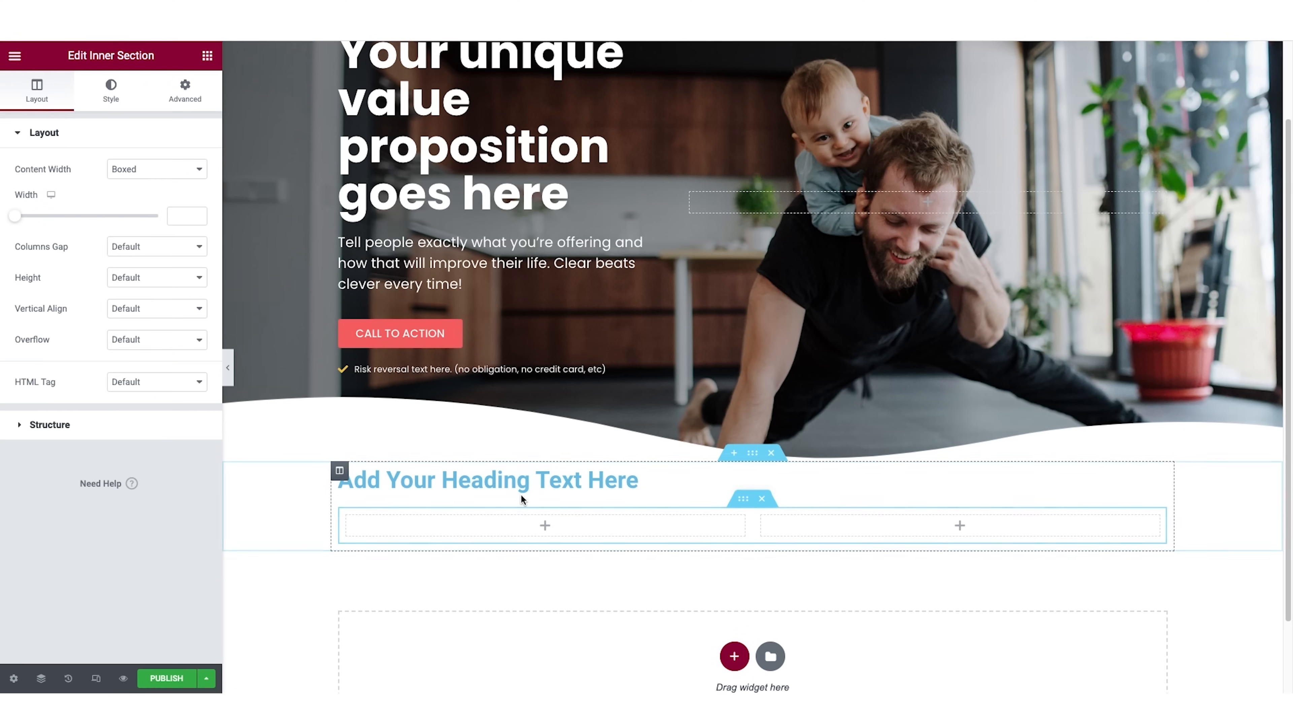
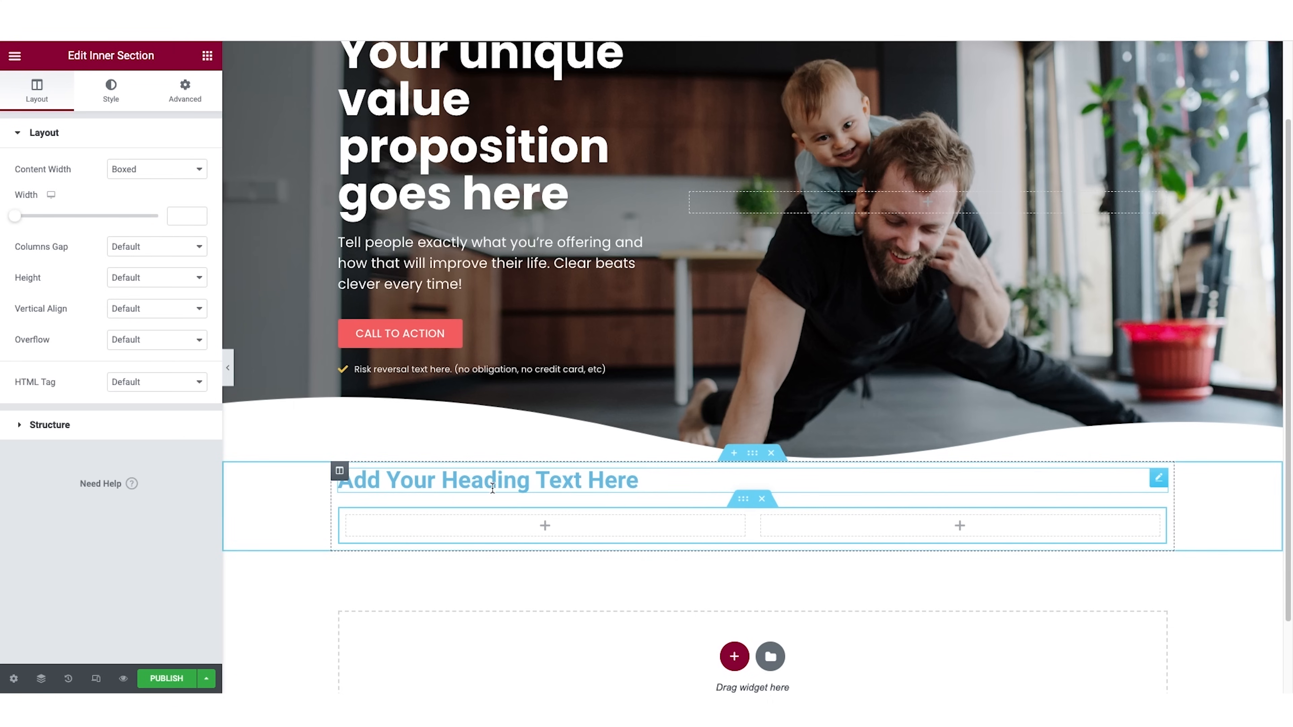
Open the margin and padding settings of the section below the hero.
click(753, 452)
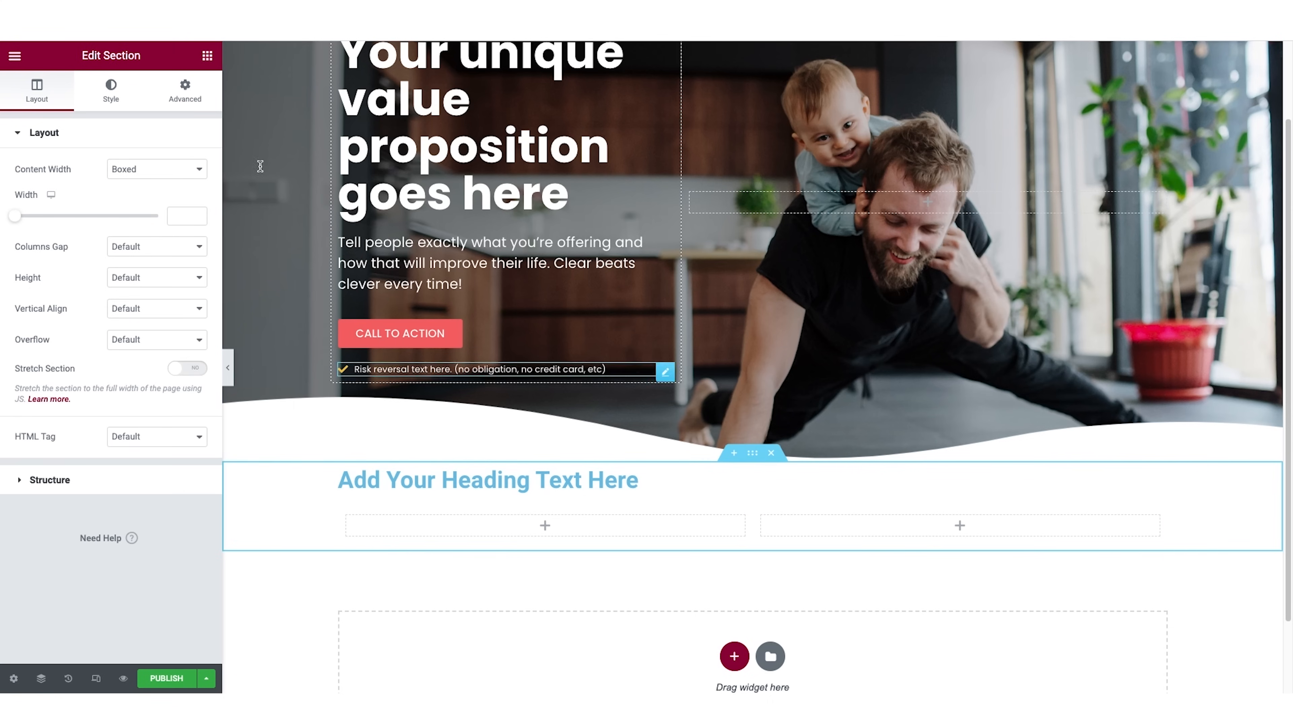
click(187, 97)
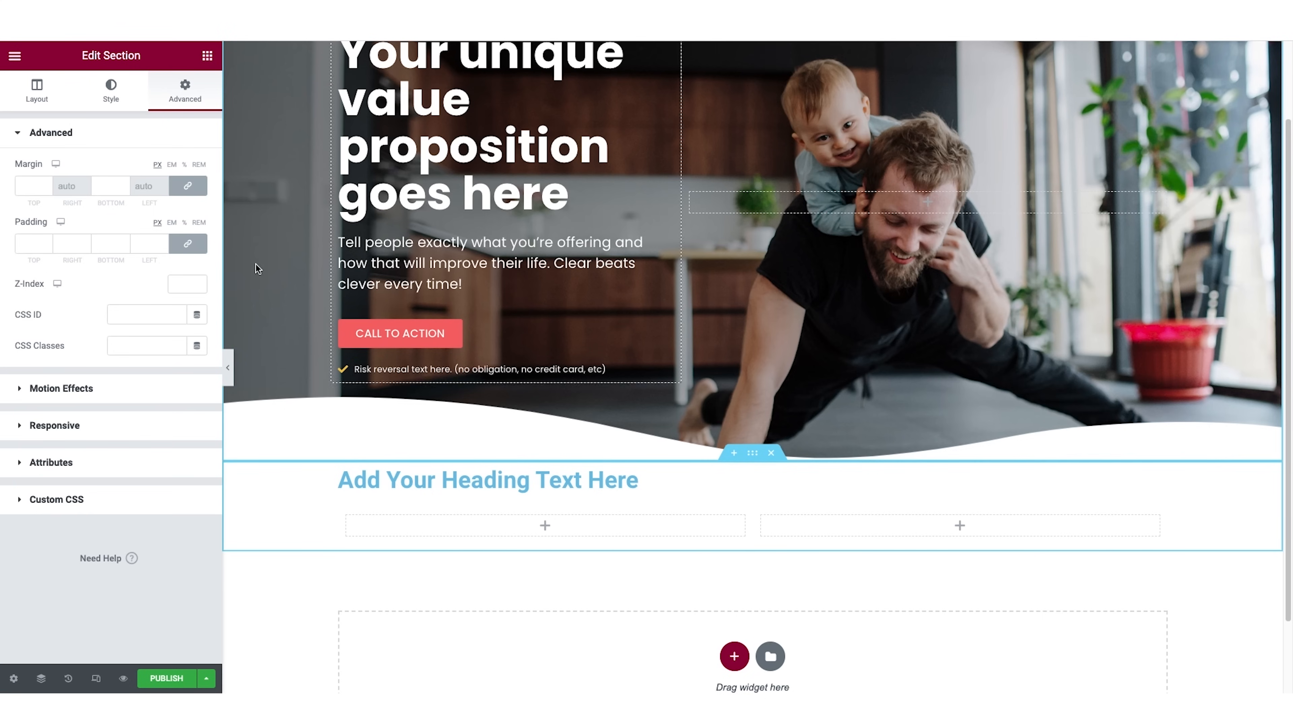
click(34, 187)
text(100)
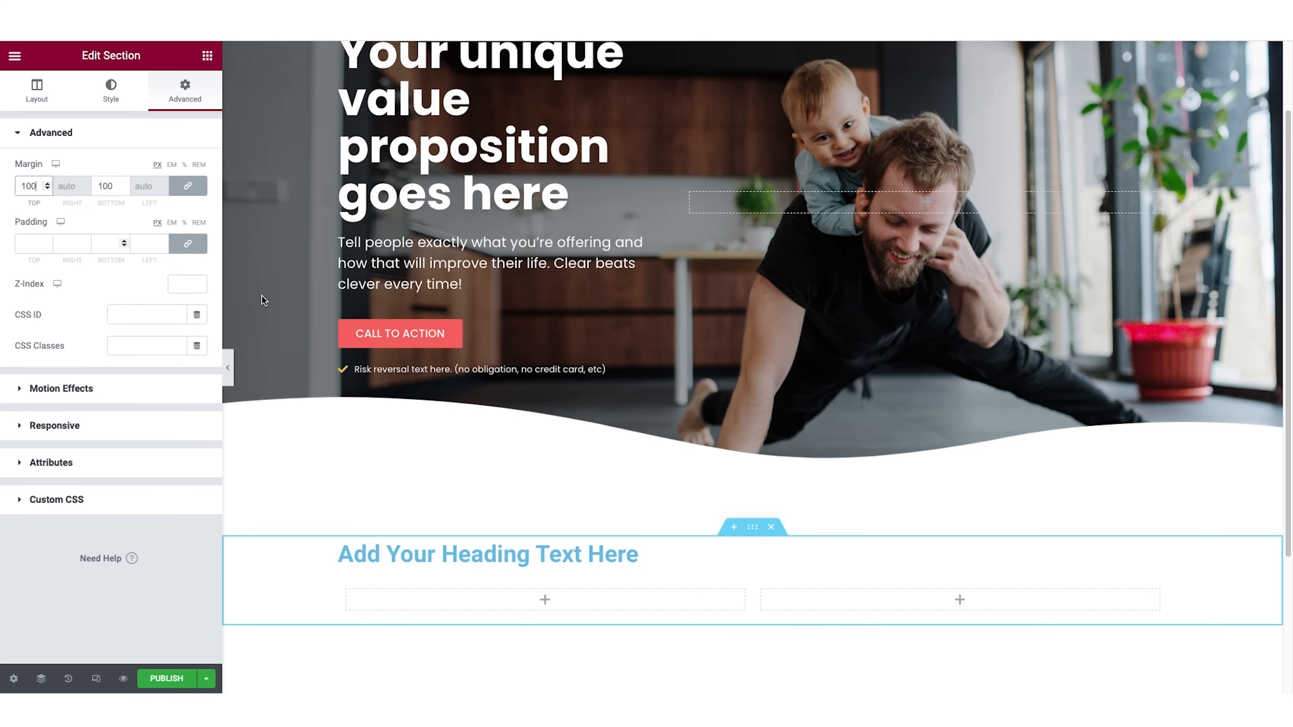
drag(36, 188, 2, 193)
key(BackSpace)
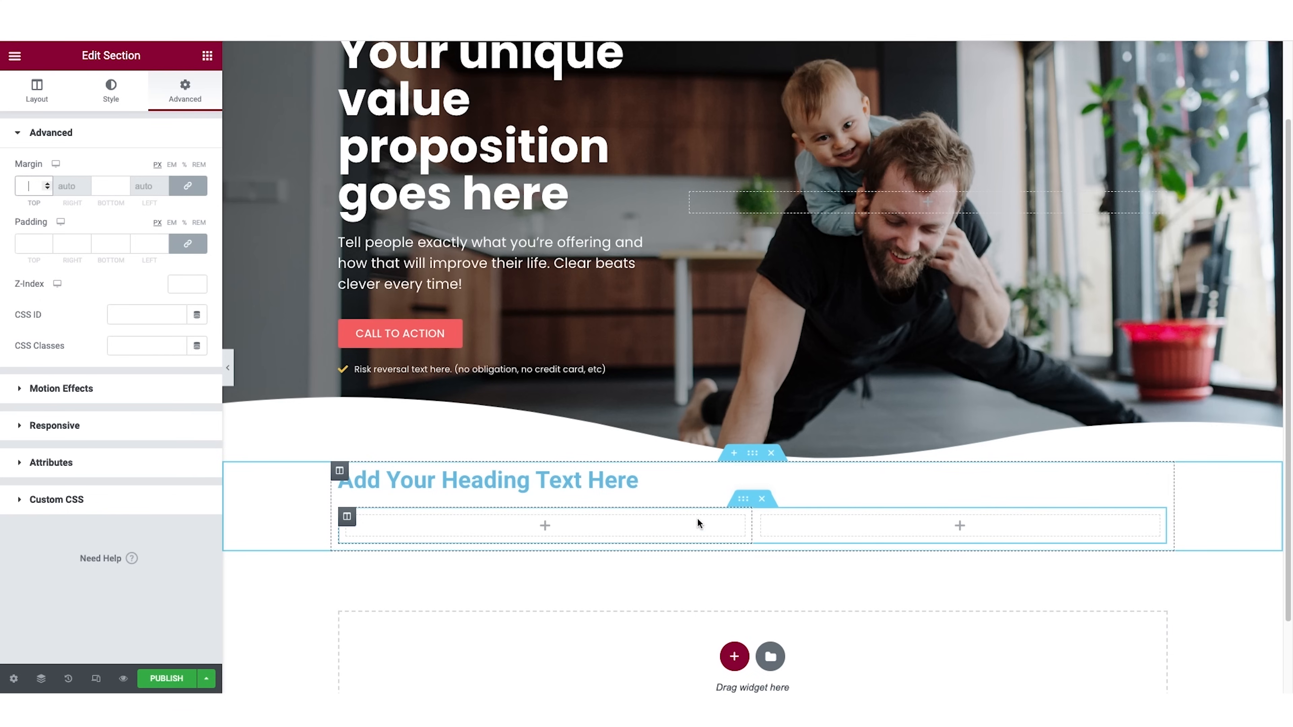
click(32, 244)
text(80)
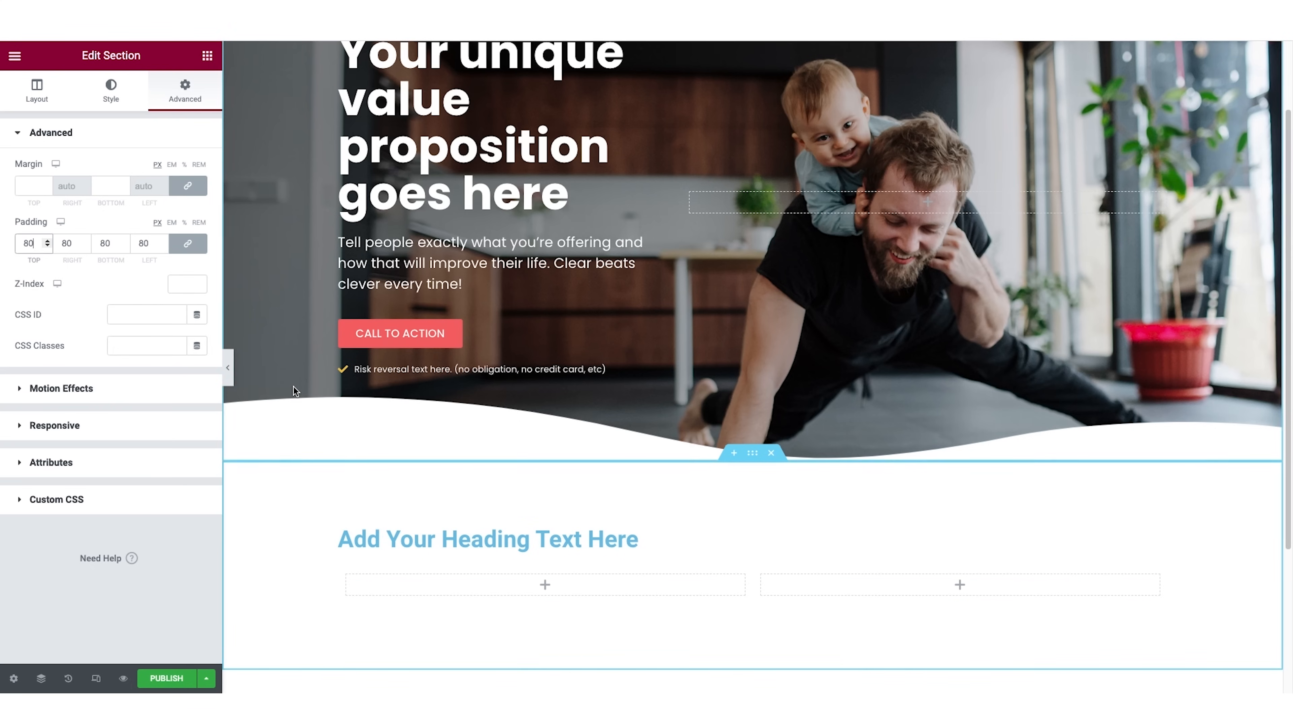
key(BackSpace)
key(BackSpace)
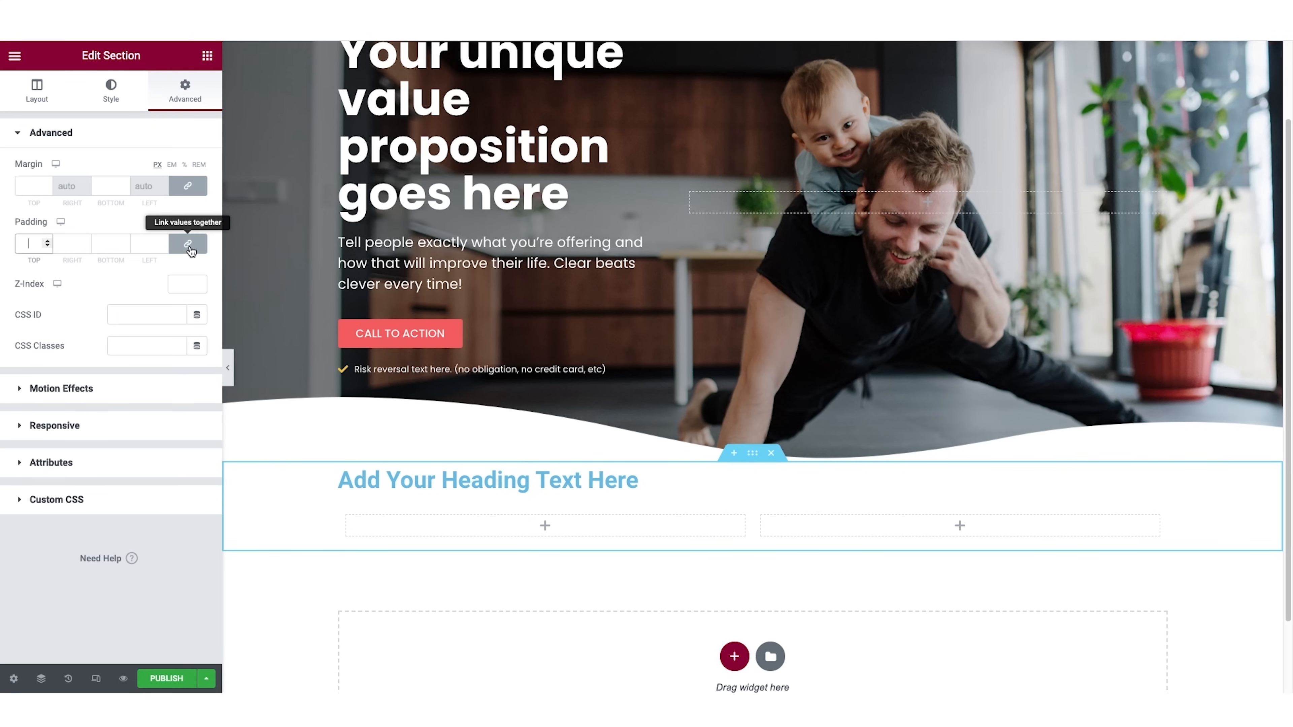
Unlink the section's padding values and set the top and bottom padding to 80 px each.
click(188, 245)
click(19, 245)
text(80)
click(101, 244)
text(8)
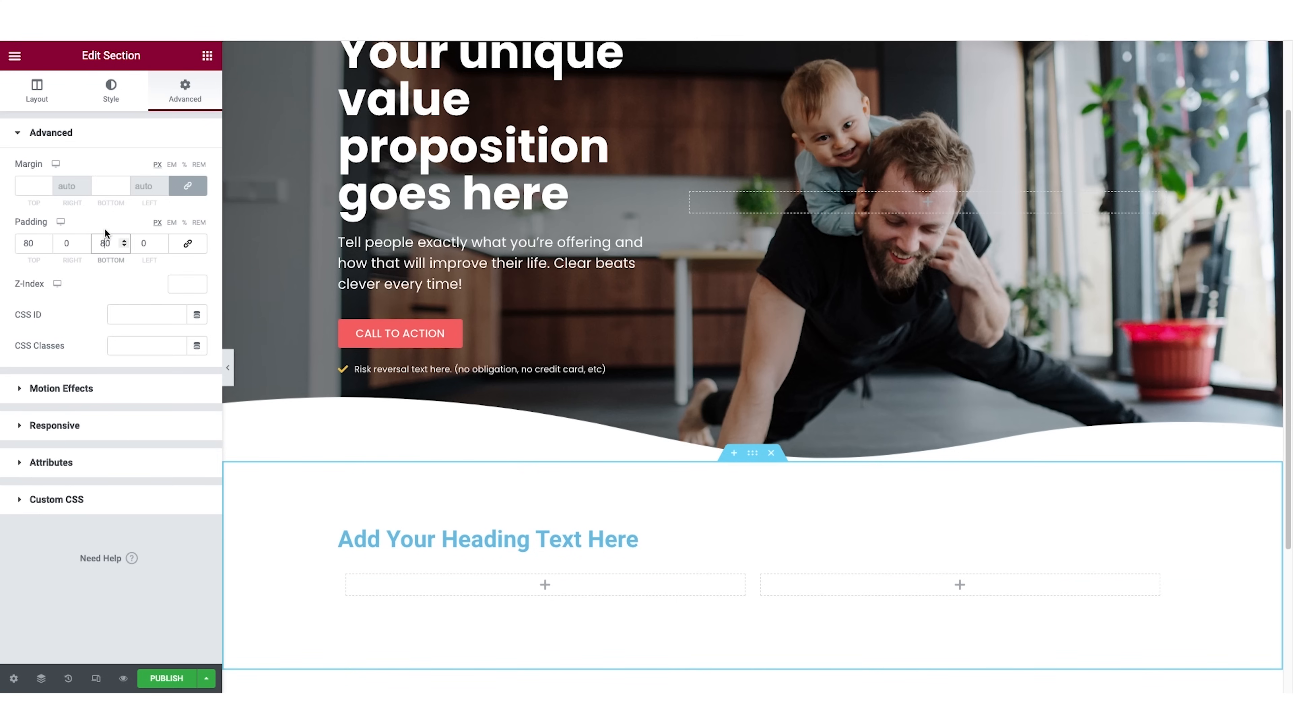
Center the heading below the hero and set its text color to #161032.
click(636, 539)
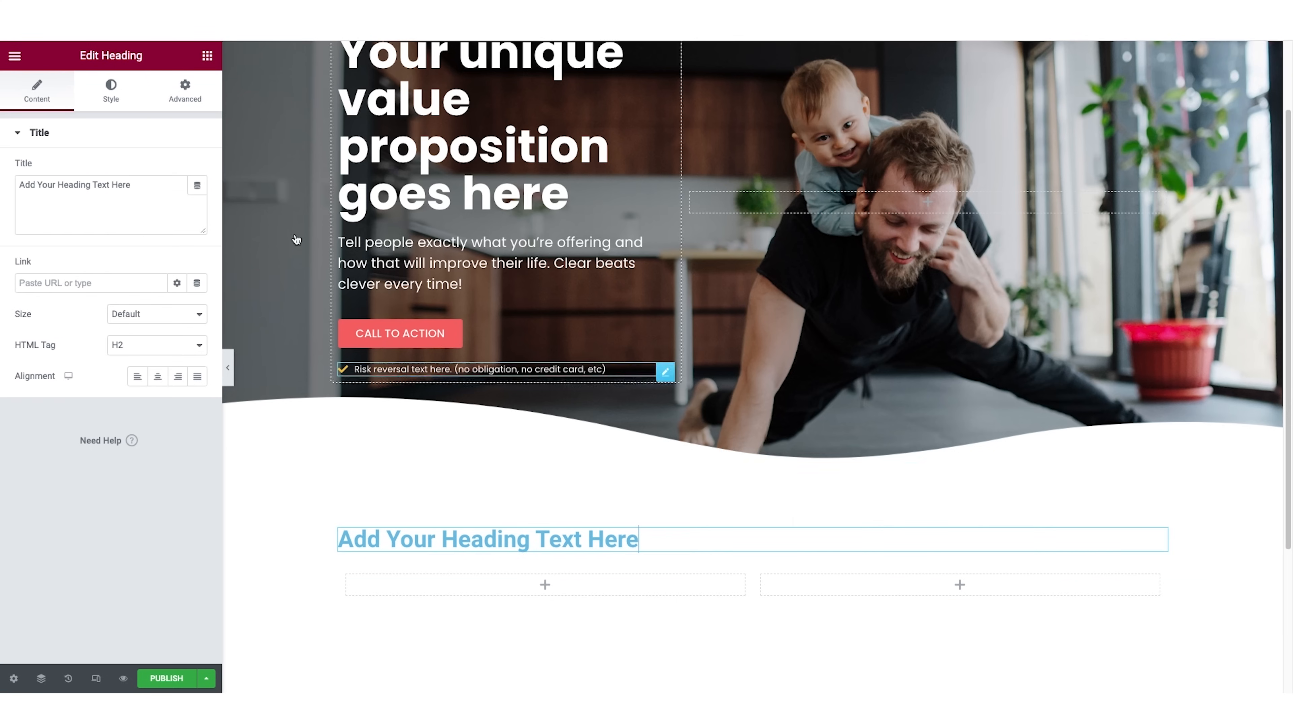
click(157, 375)
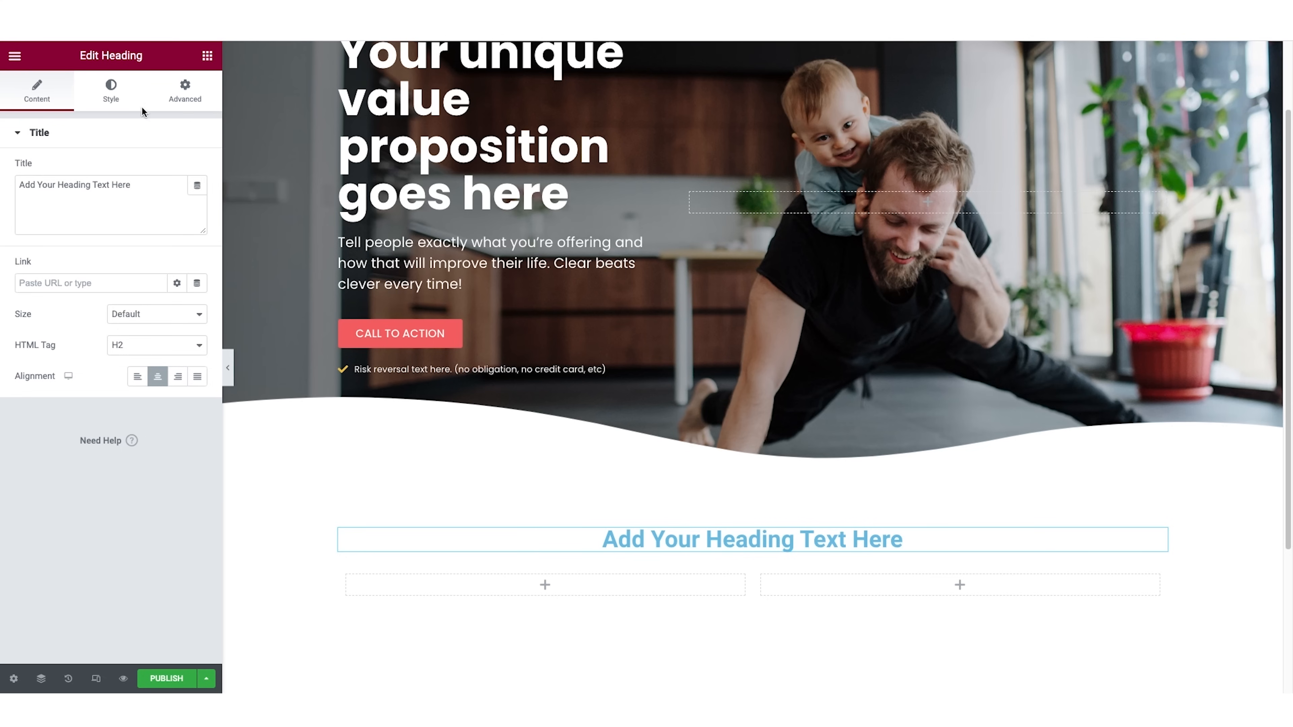
click(111, 91)
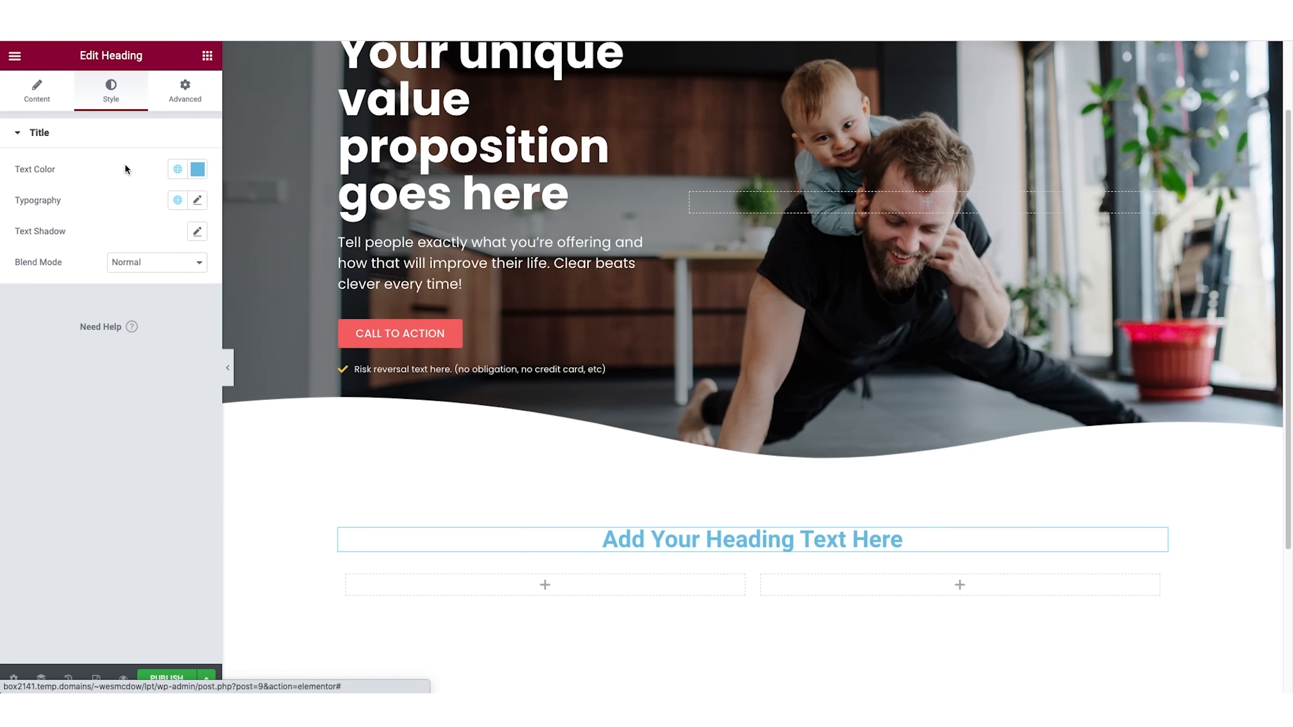
click(199, 170)
drag(95, 301, 1, 365)
click(94, 404)
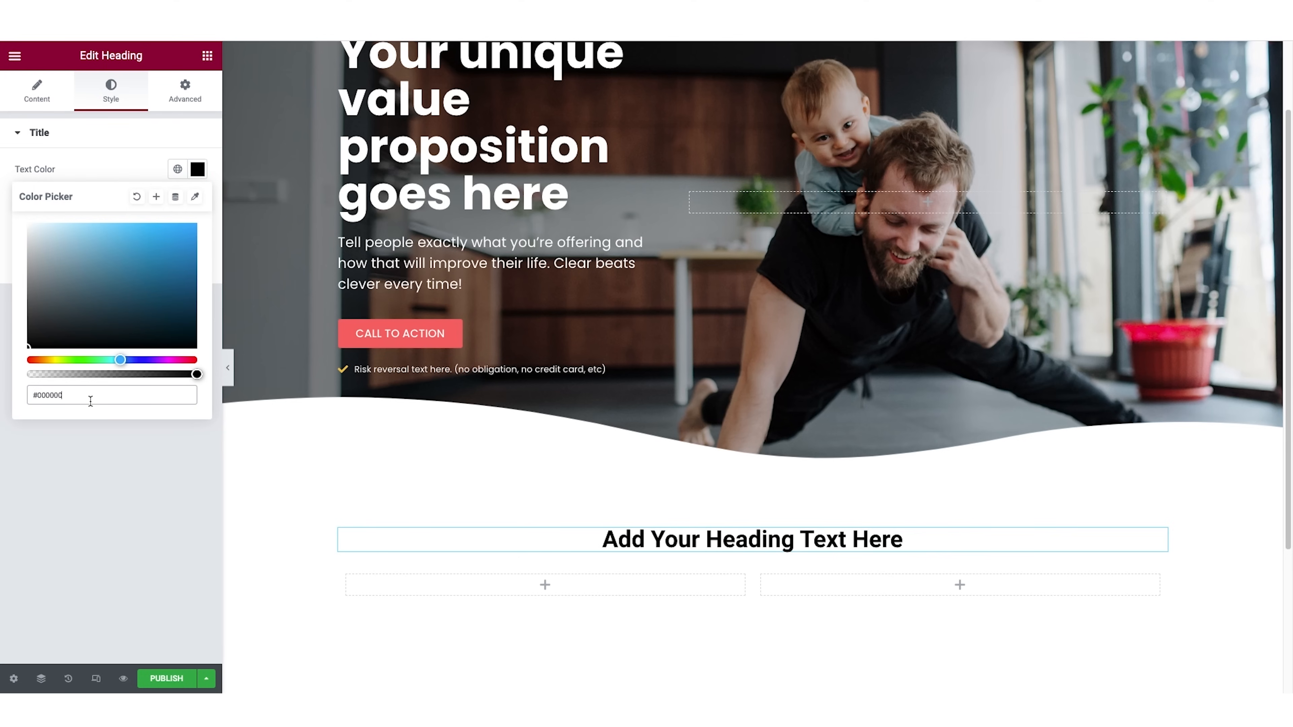
key(ctrl+a)
text(#161032)
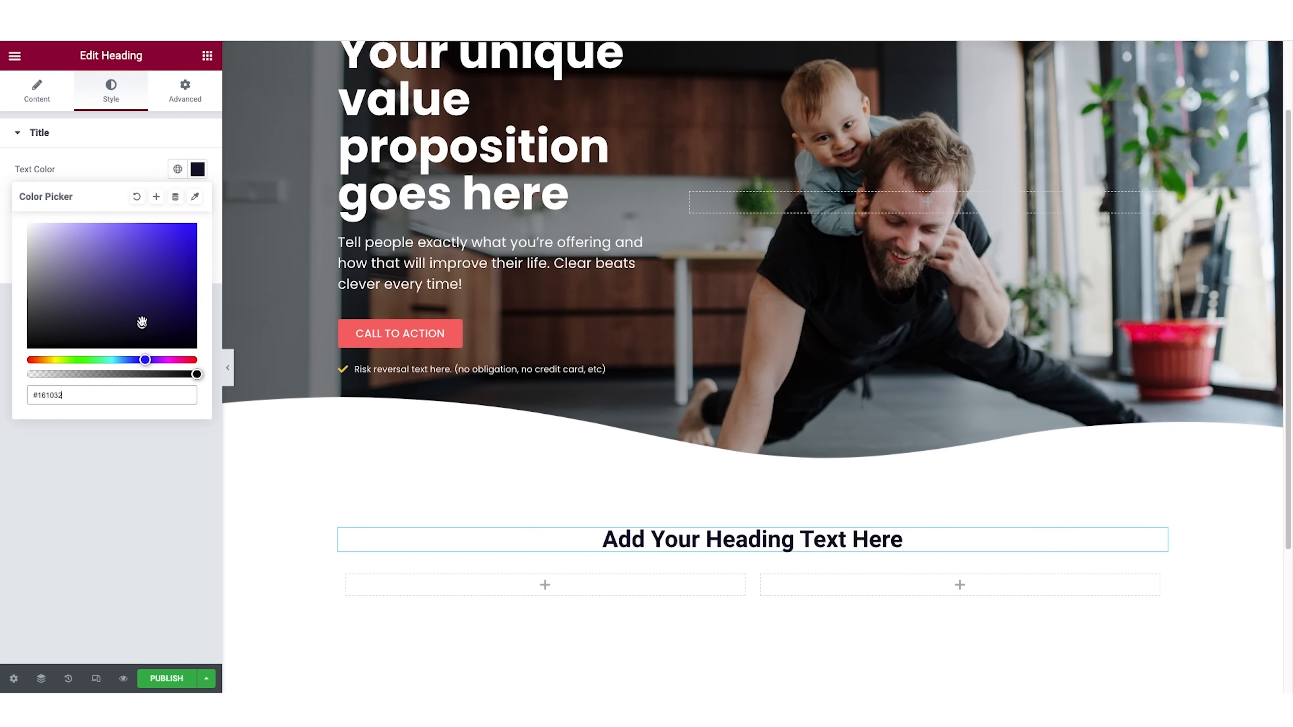
click(147, 172)
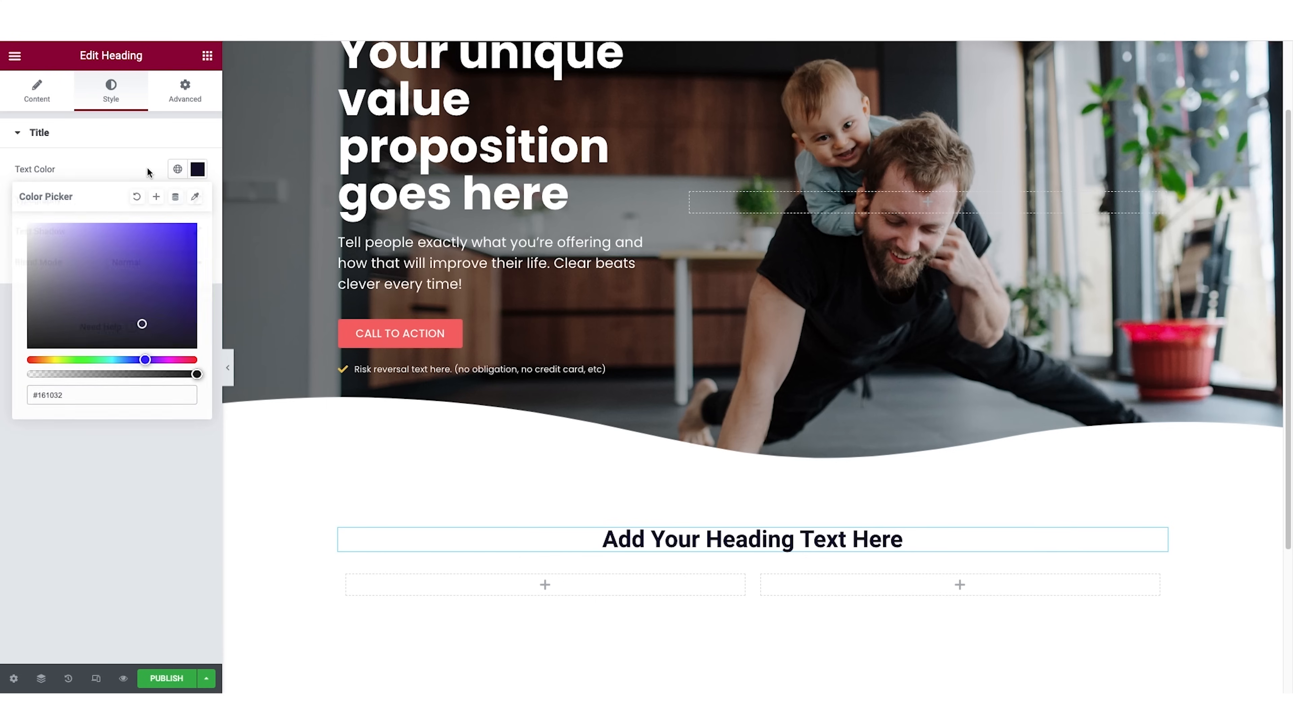
Set the heading's typography to Poppins at 39 px with a weight of 700.
click(202, 204)
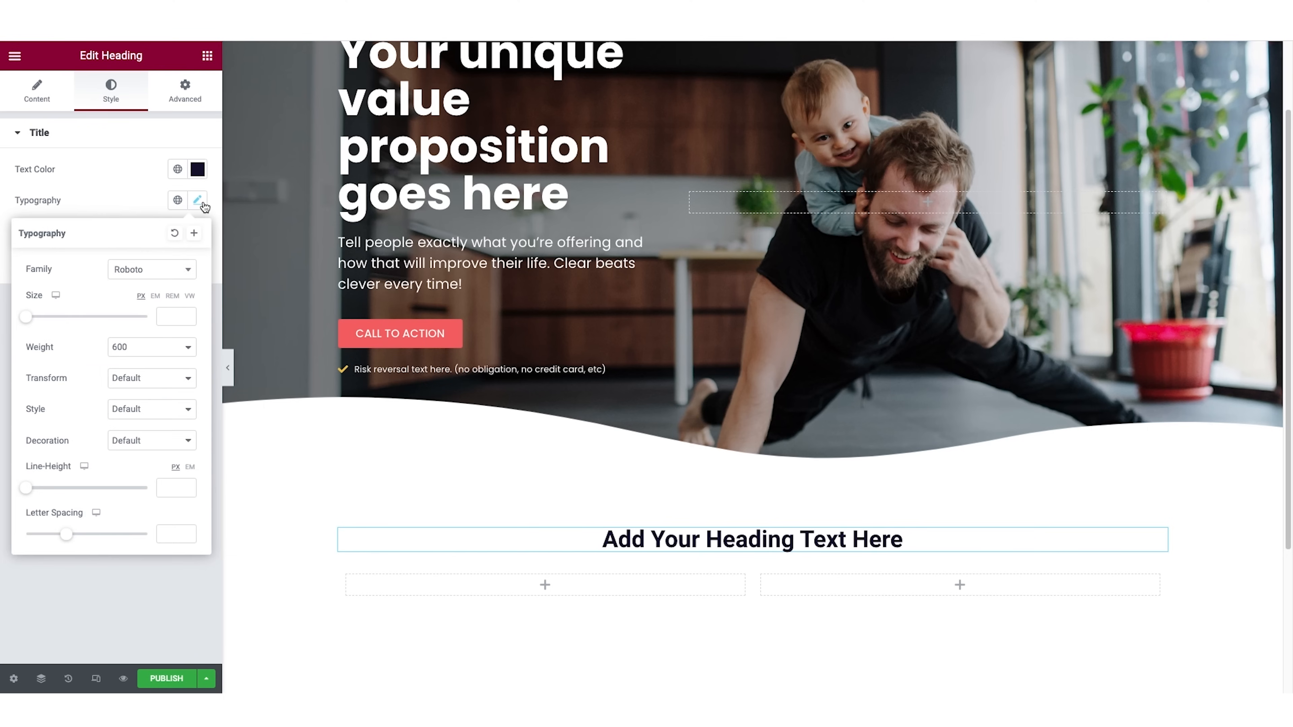
click(166, 270)
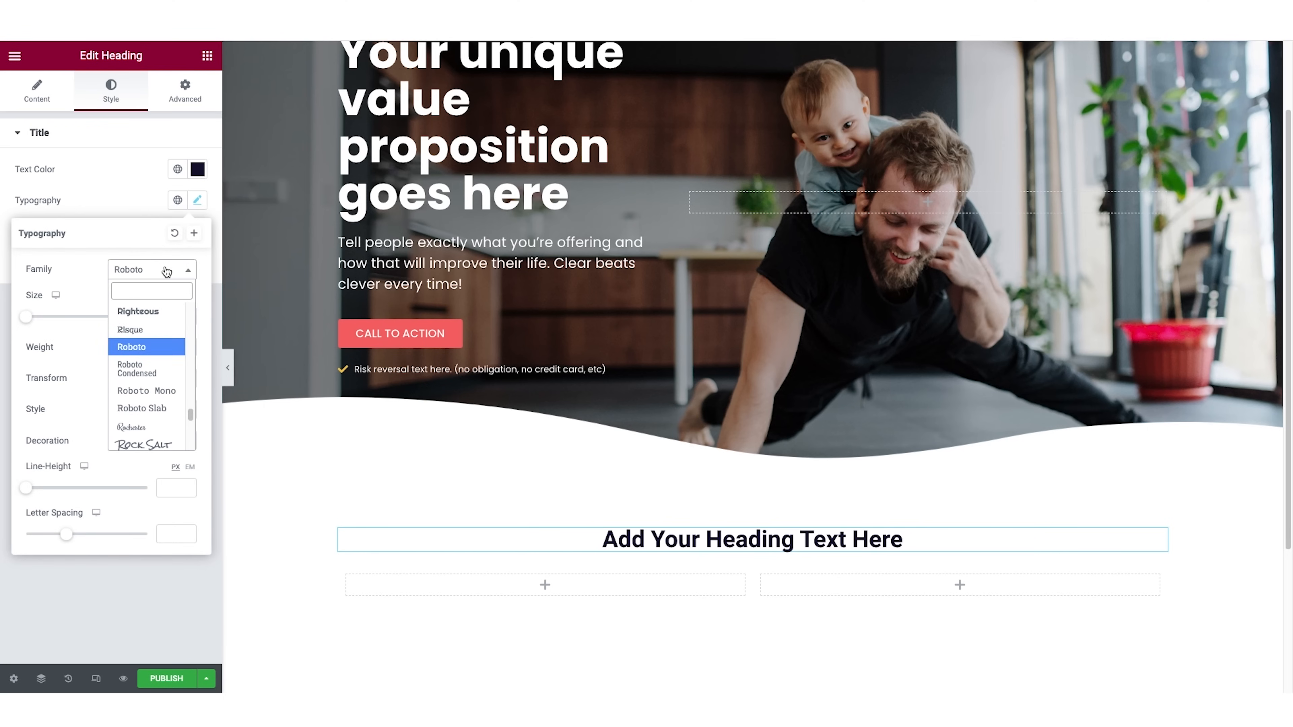
text(pop)
click(138, 354)
drag(34, 321, 48, 322)
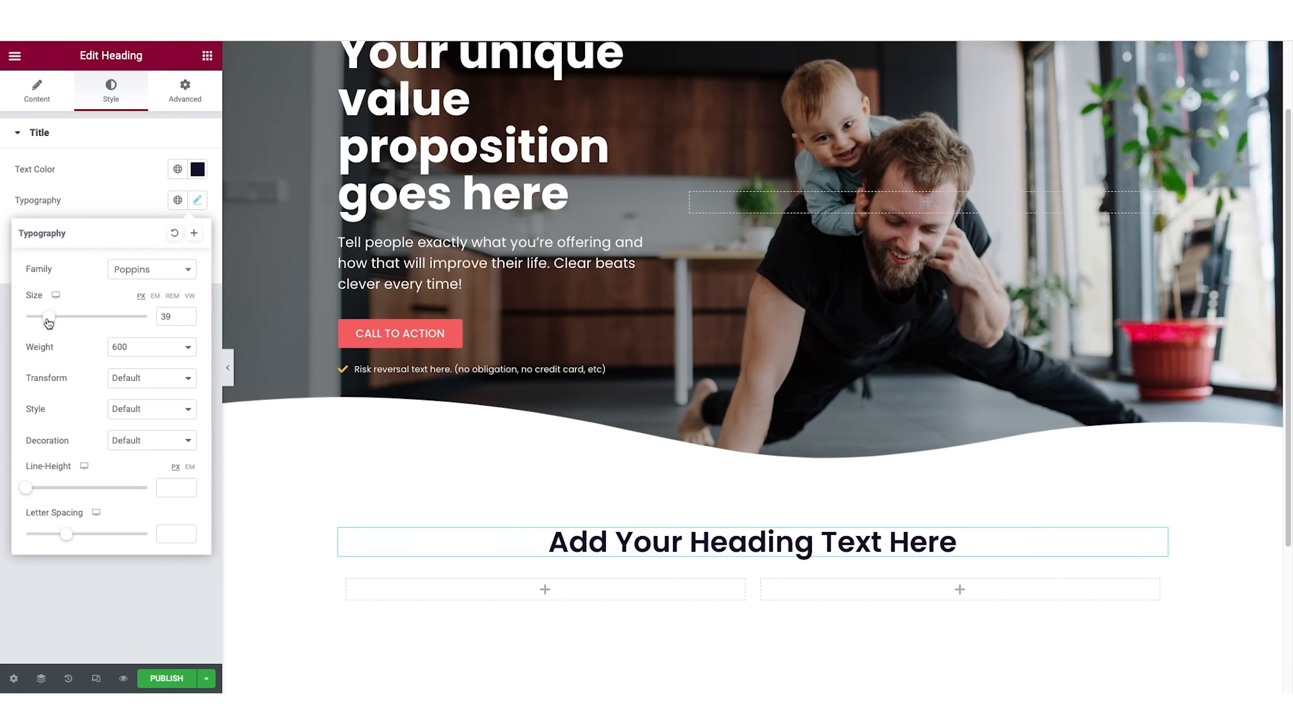
click(117, 347)
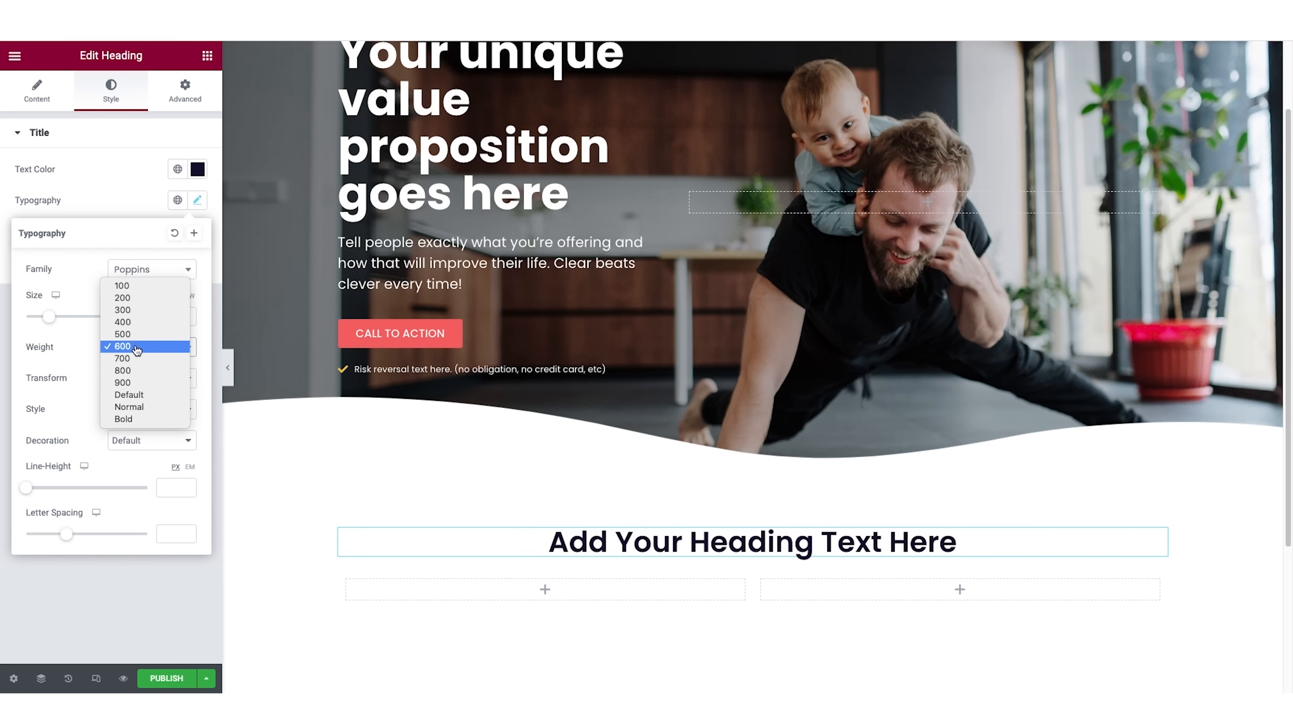
click(136, 359)
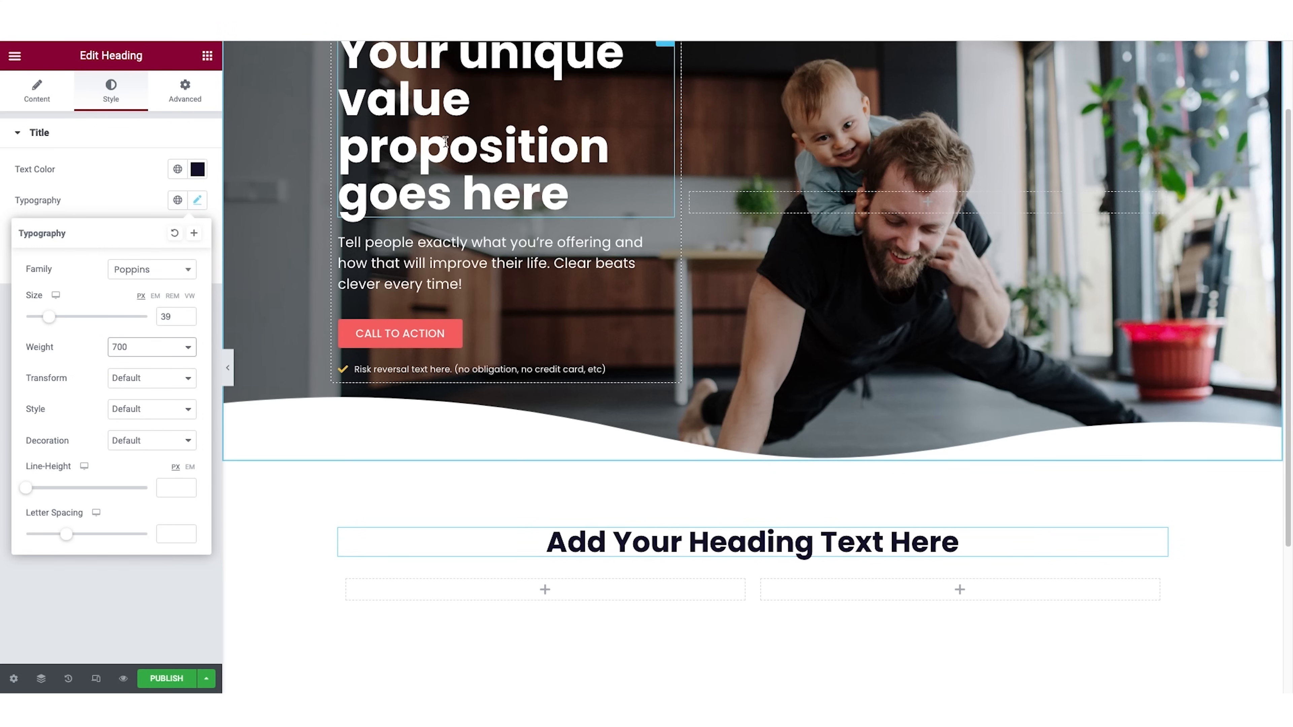
Change the heading's text to "The Benefits".
click(36, 91)
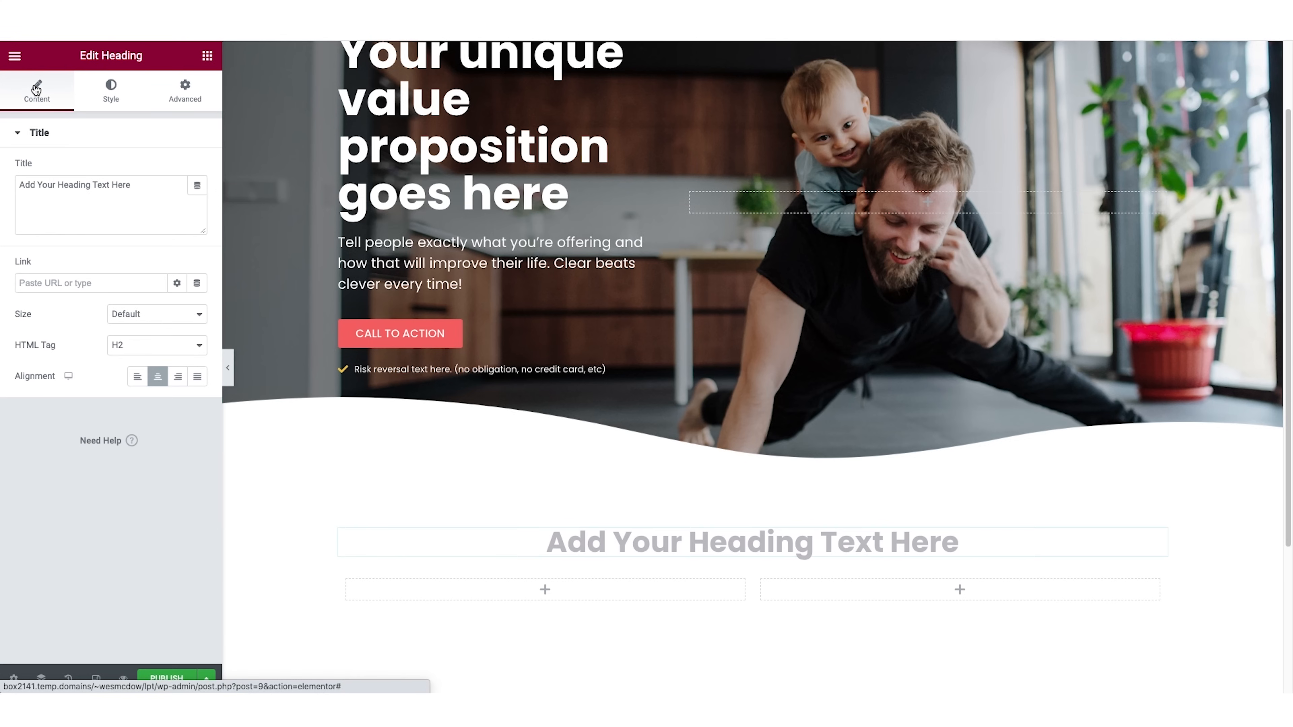
triple_click(82, 183)
text(The Be)
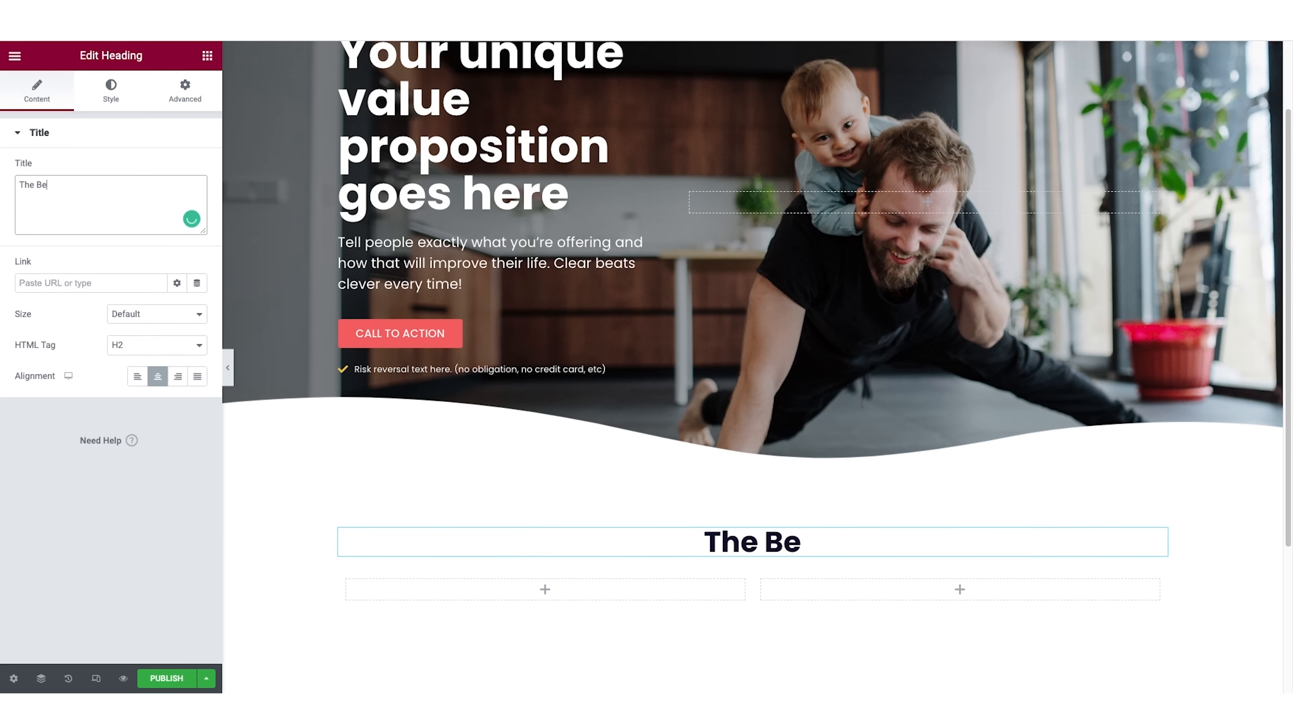
text(nefits)
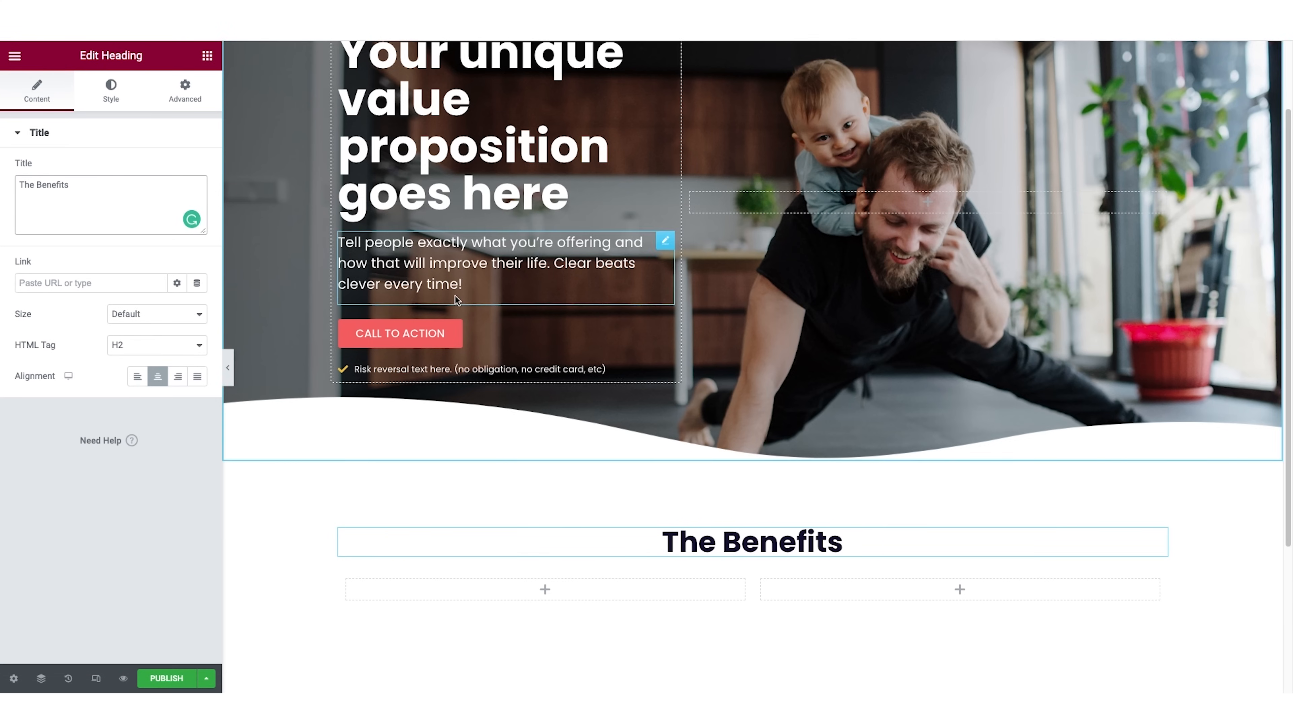
Duplicate the second column of the inner section under the "The Benefits" heading to make three columns.
scroll(662, 229, down, 4)
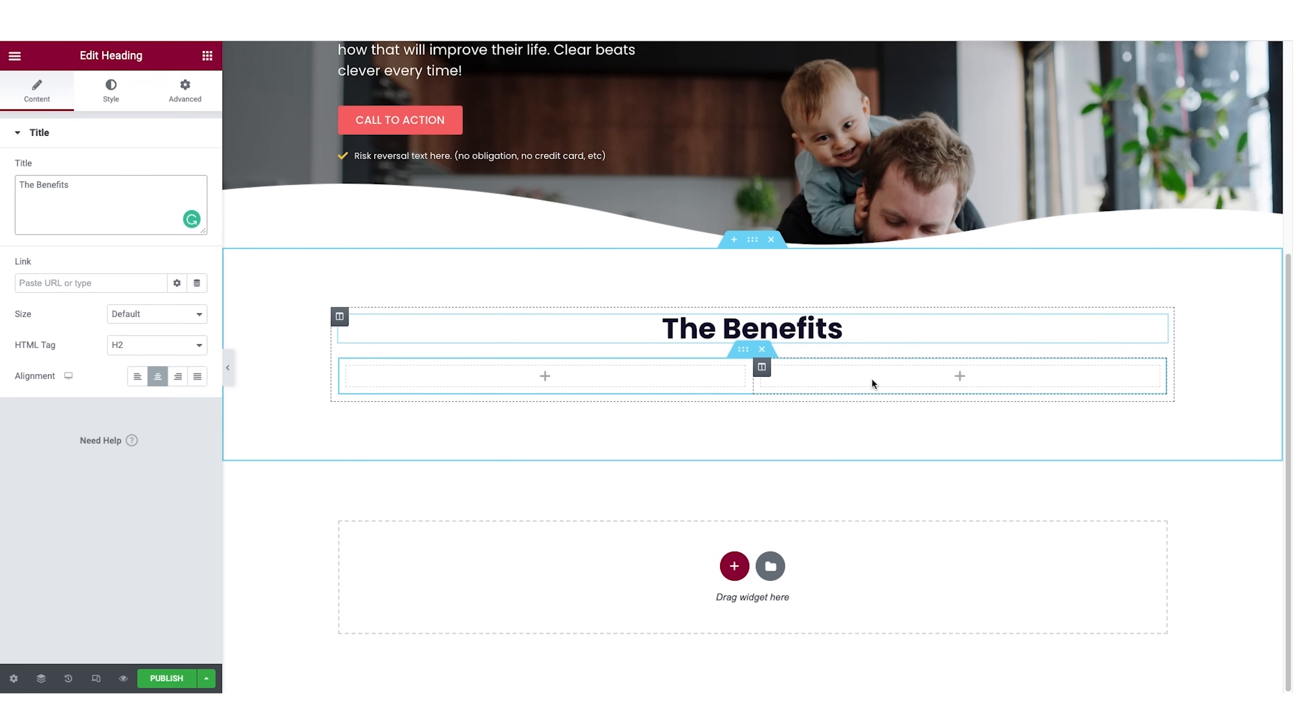
right_click(762, 371)
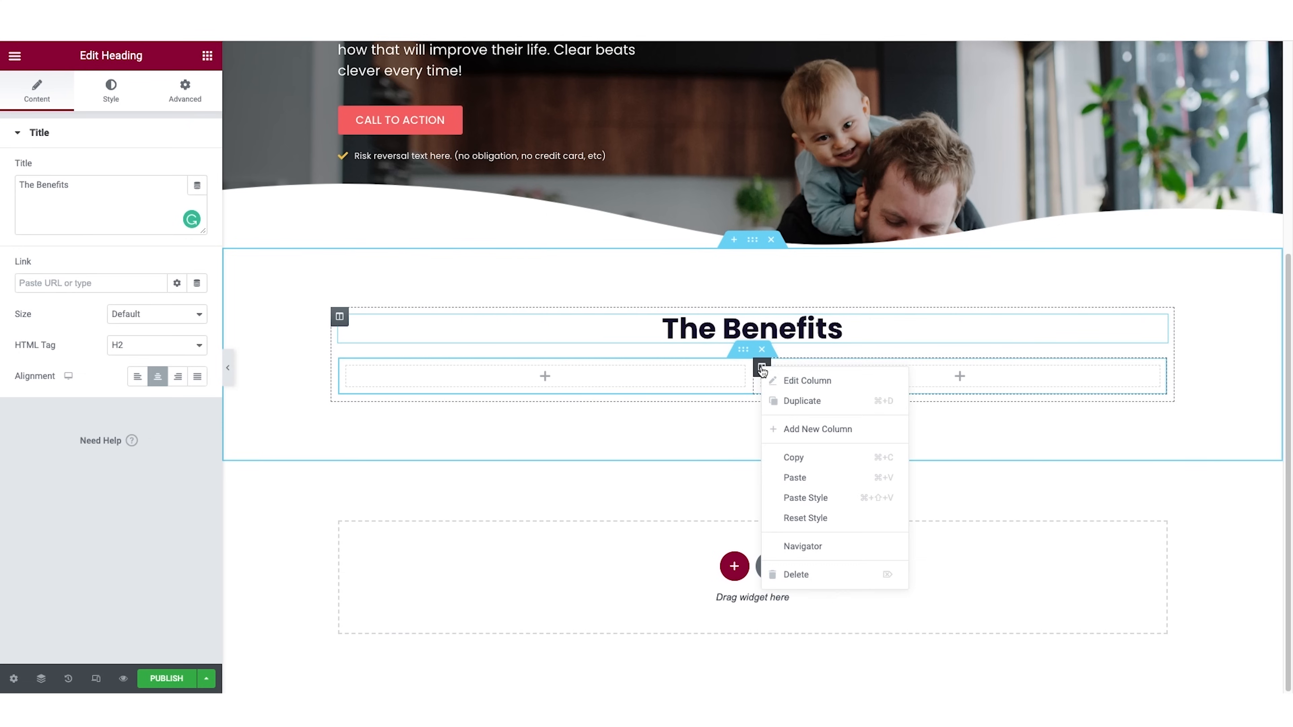
click(795, 405)
right_click(899, 367)
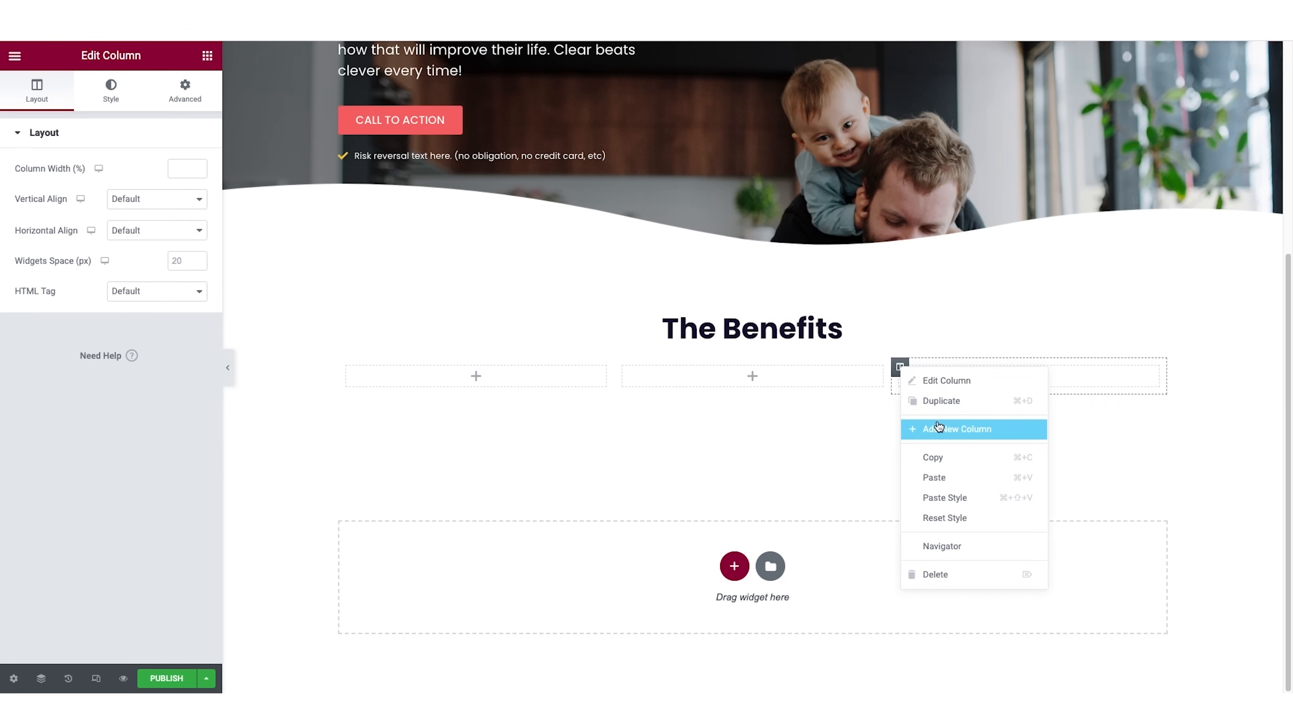
click(860, 410)
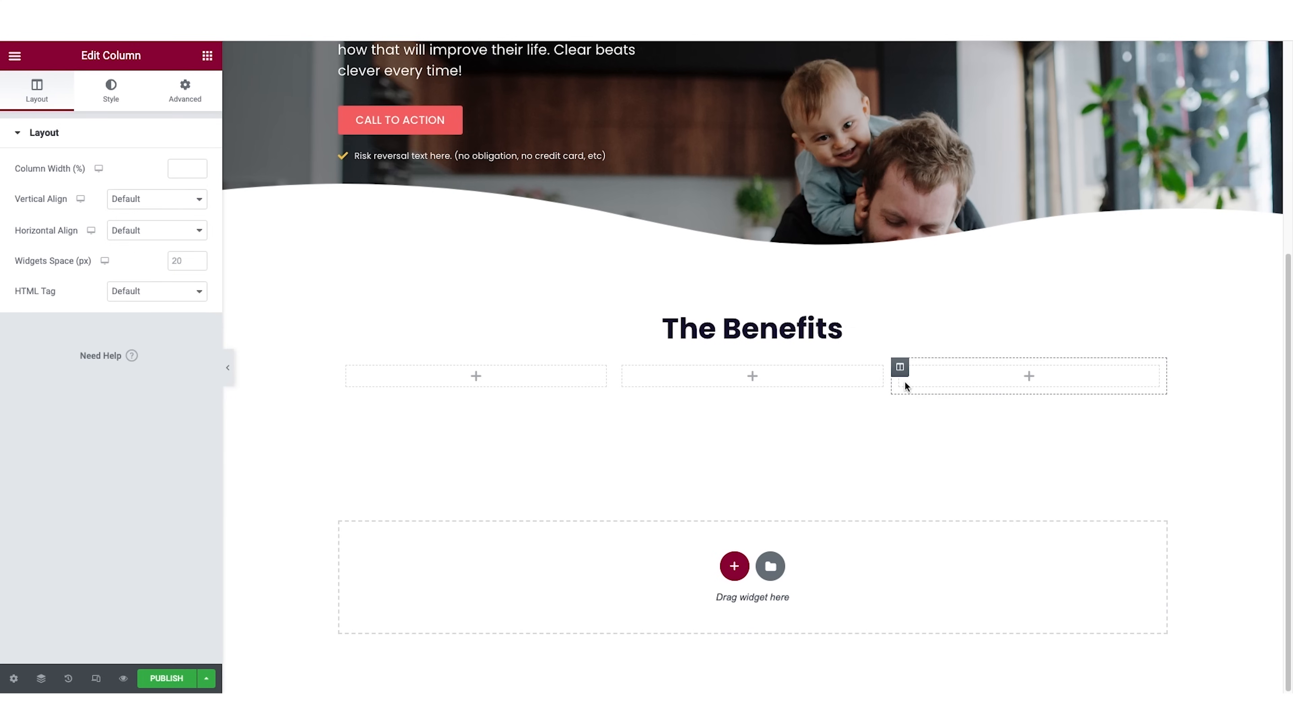
Find the Icon Box widget and place it in the first column under the "The Benefits" heading.
click(208, 55)
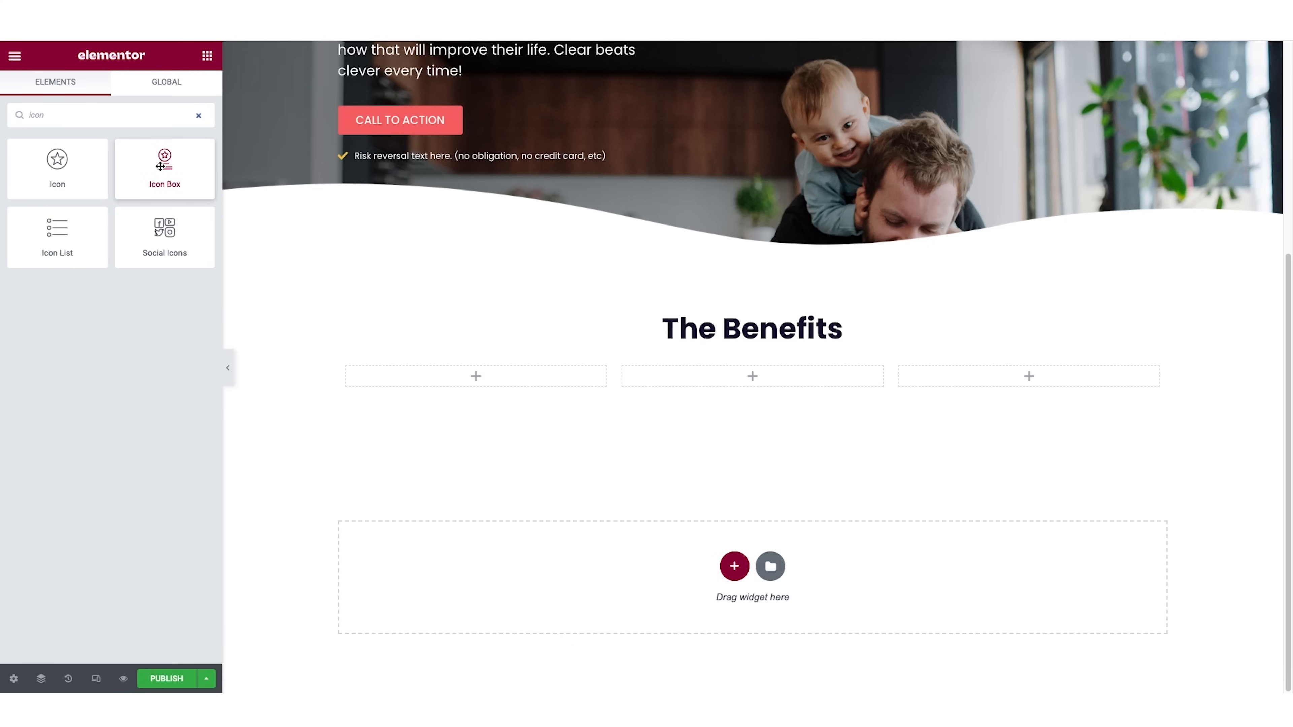
drag(160, 167, 471, 378)
Title the icon box "Benefit 1" with the description "Show the benefits of signing up for an appointment, lead magnet, webinar, or free consultation.".
triple_click(63, 324)
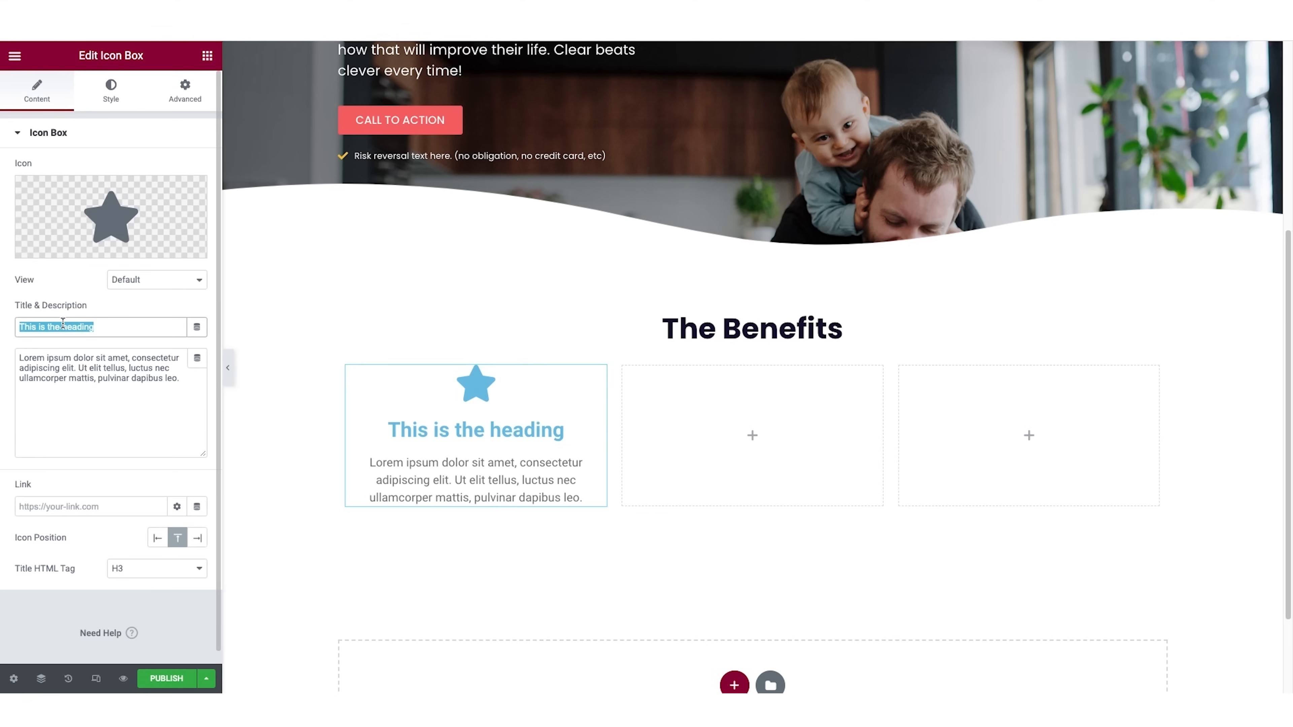
text(Benefit 1)
triple_click(94, 361)
text(Show the benefits of signing up for an appointment, lead magnet, webinar, or free consultation.)
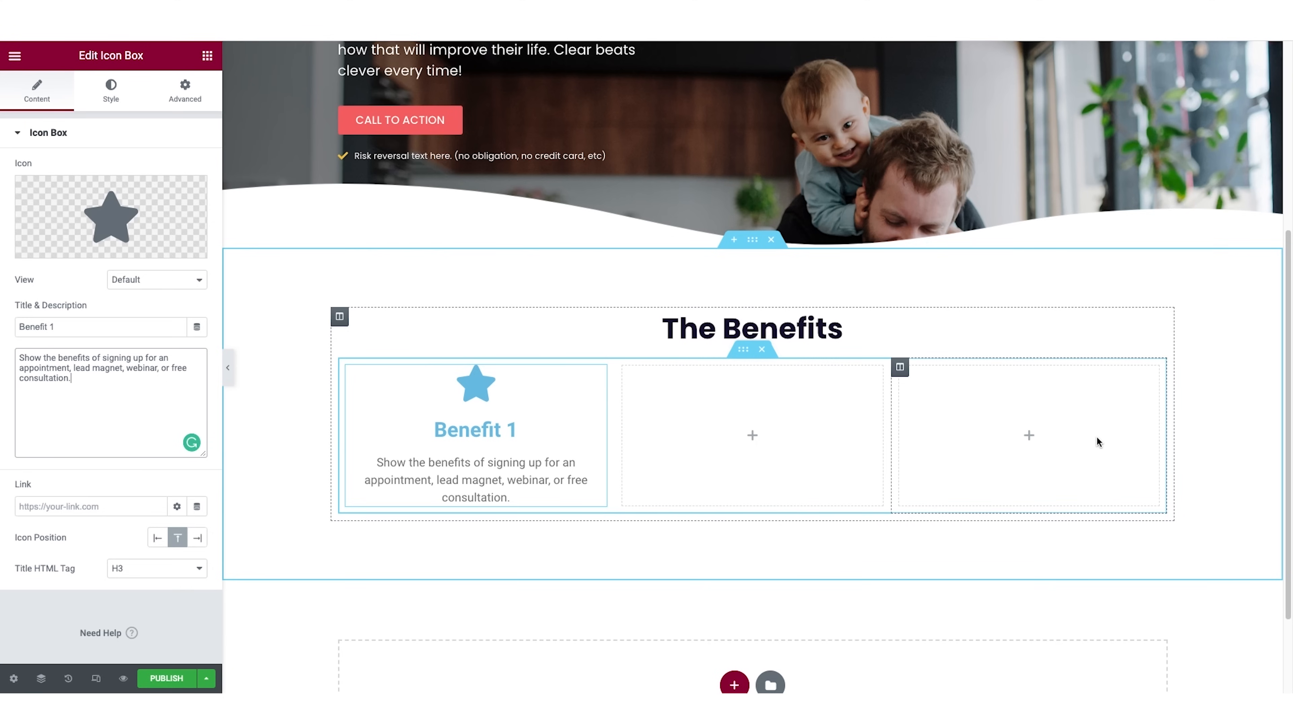
Replace the star in the Benefit 1 icon box with the Lightbulb icon from the icon library.
mouse_move(80, 249)
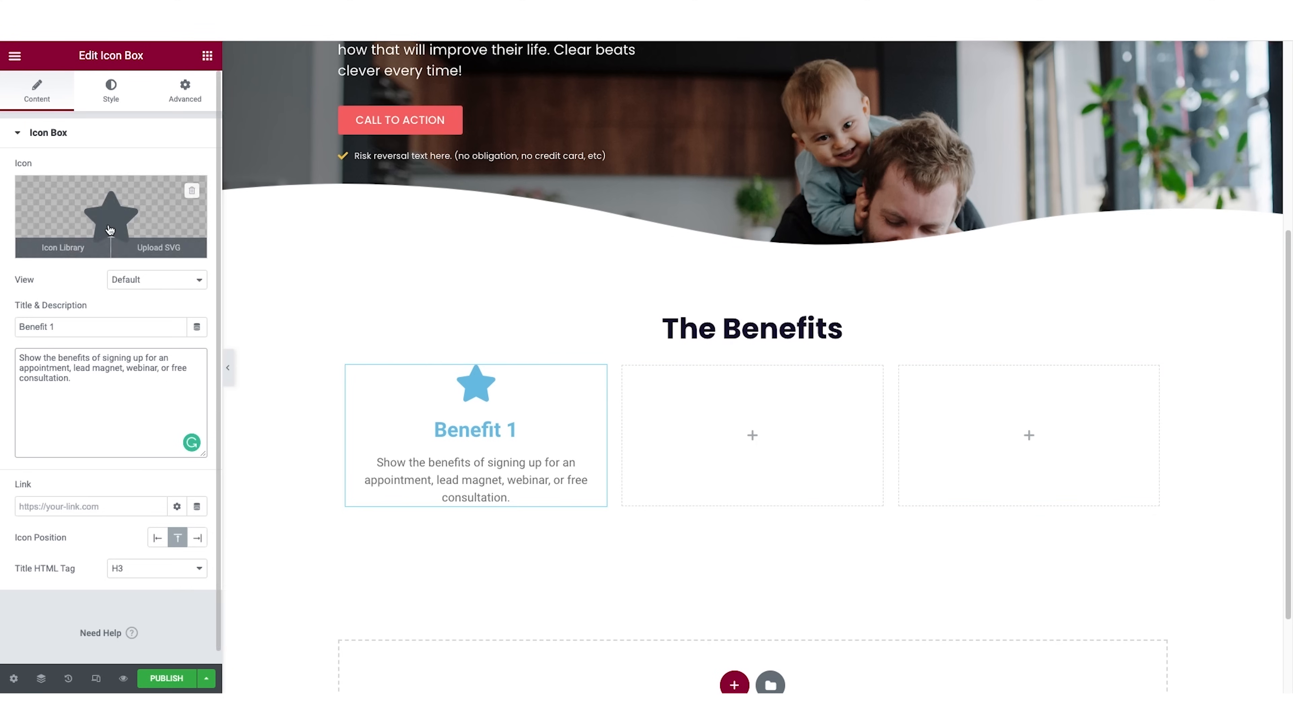
click(66, 249)
scroll(720, 345, up, 20)
scroll(719, 346, up, 15)
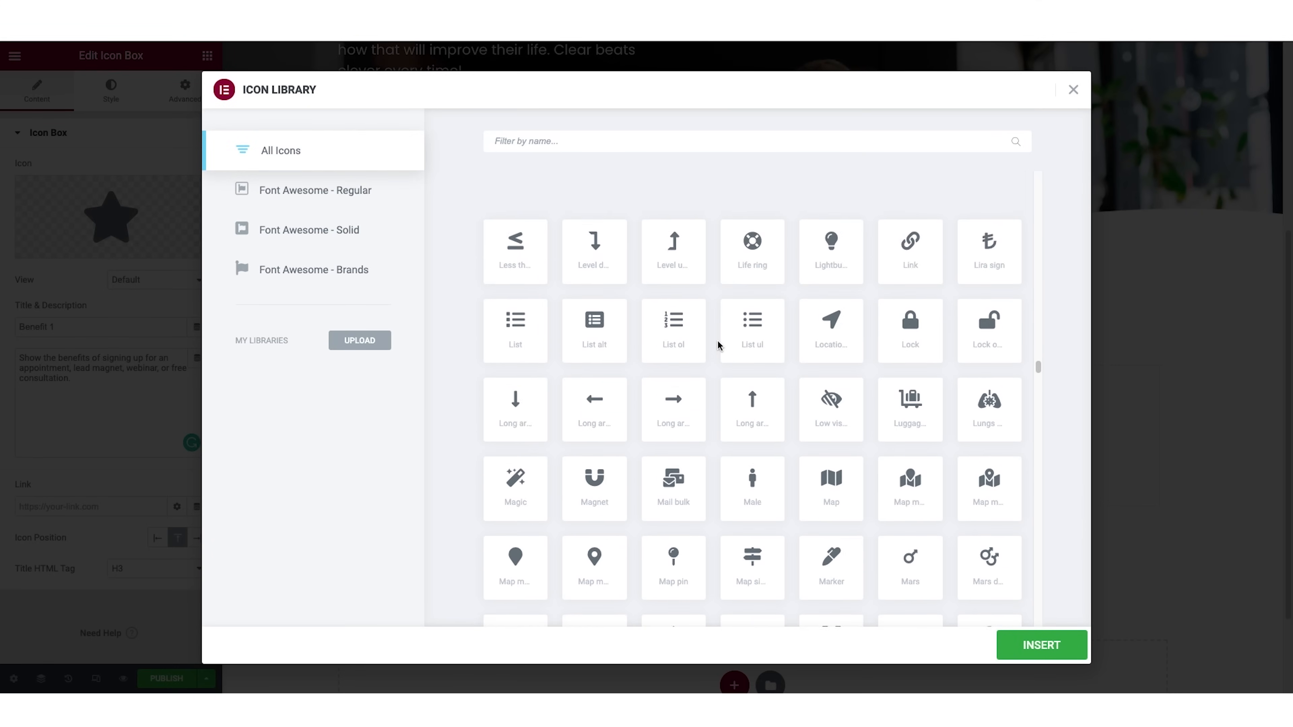
scroll(719, 345, up, 5)
click(832, 503)
click(1057, 643)
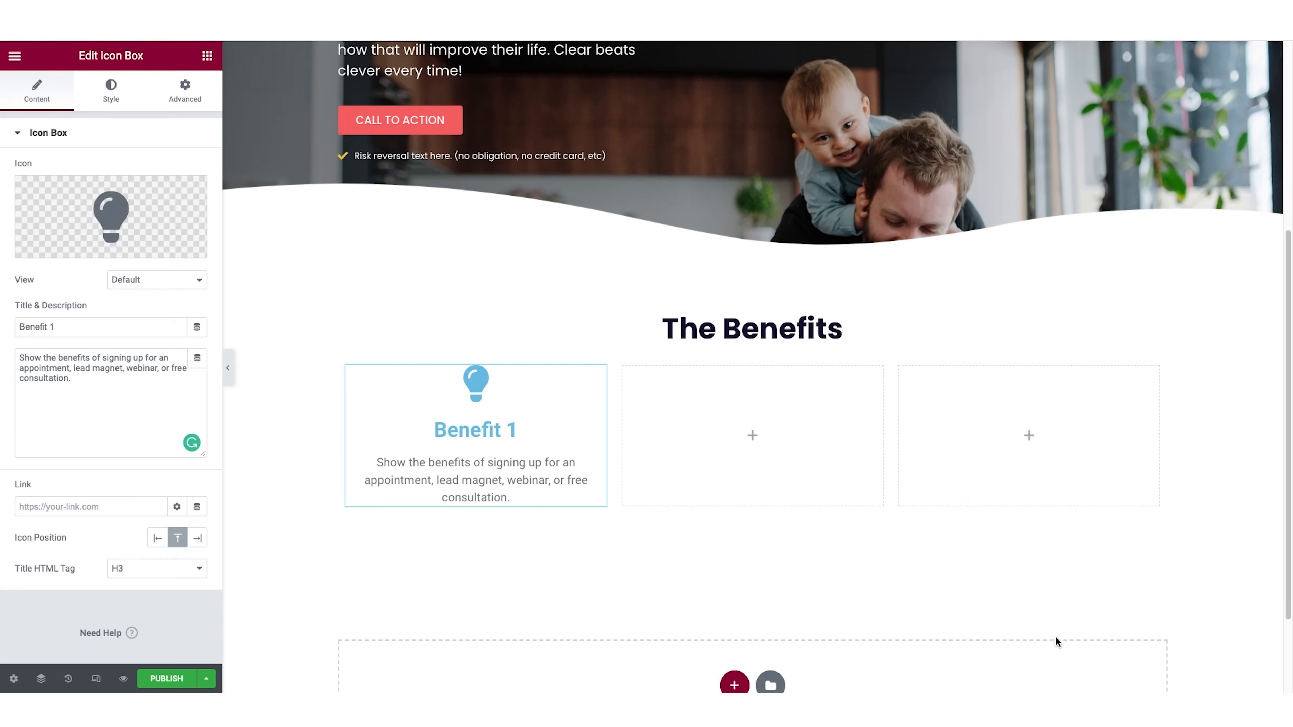
Set the primary color of the Benefit 1 lightbulb icon to #FFC53A.
click(117, 99)
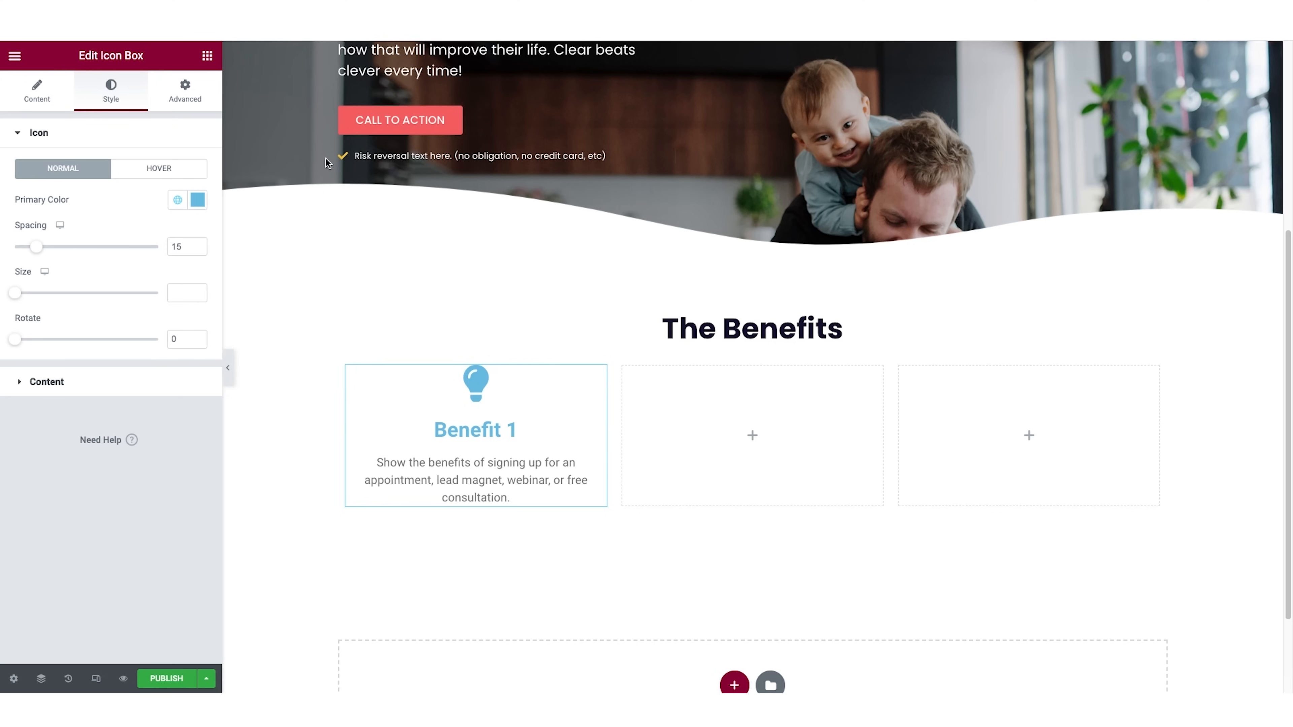
click(199, 204)
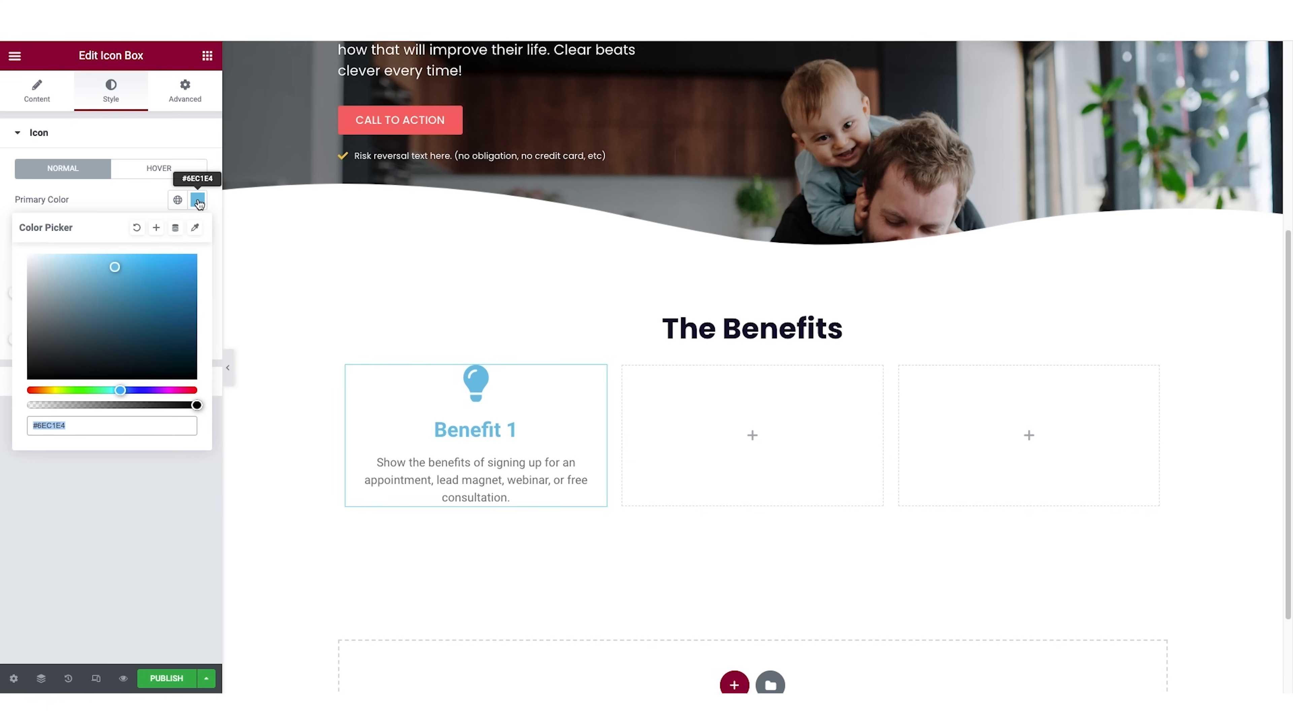
click(111, 419)
text(#FFC53A)
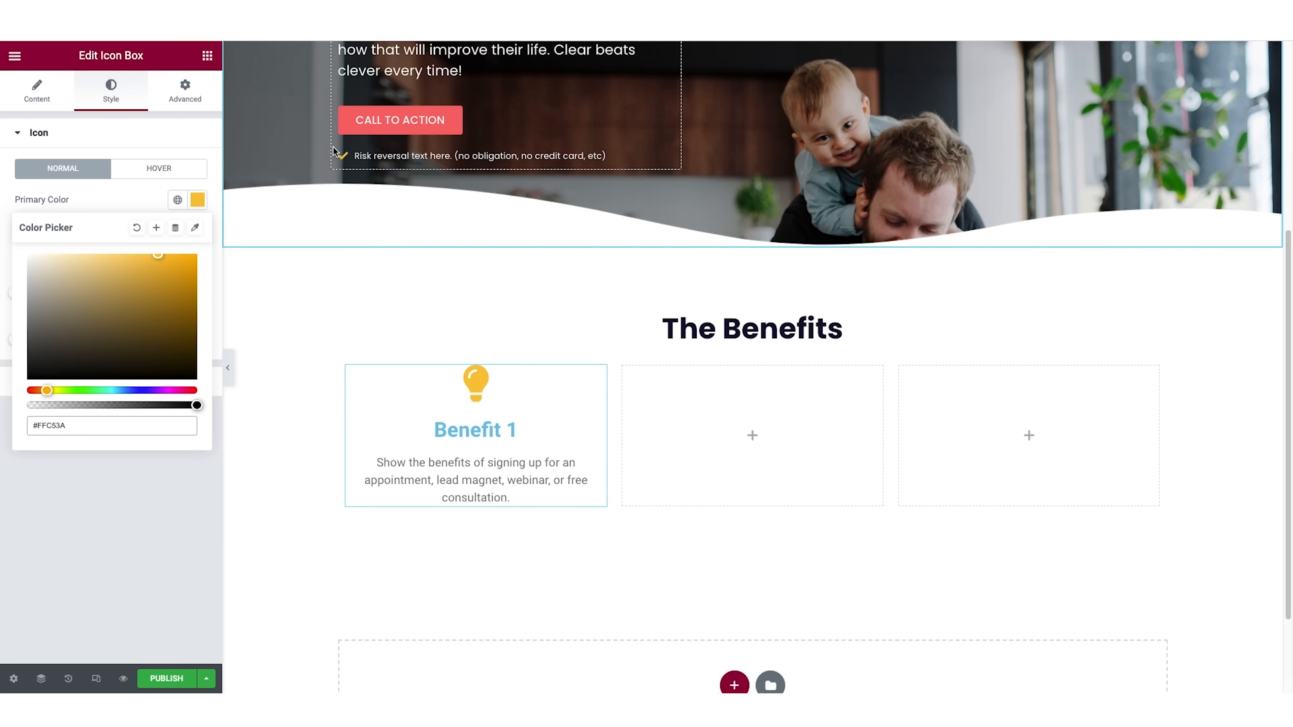
Save the lightbulb icon's #FFC53A color as a global color named "yellow accent" and select it as the icon's primary color.
click(157, 232)
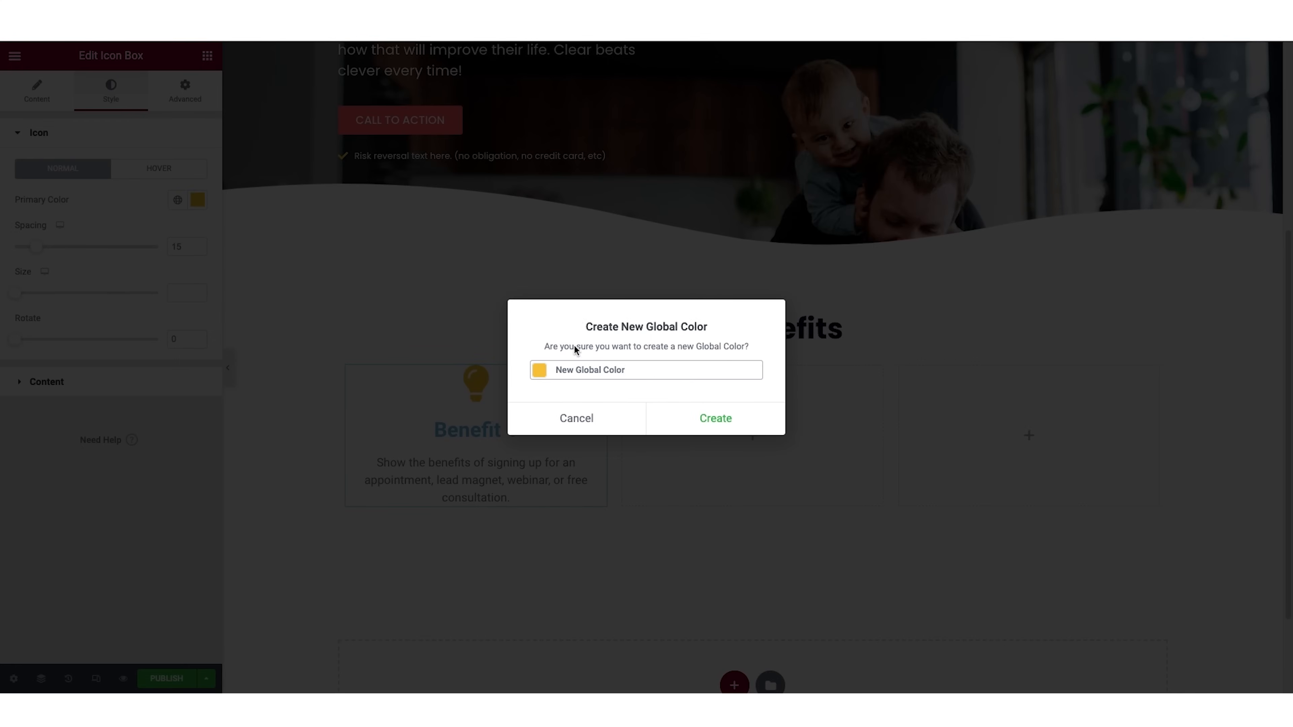
triple_click(584, 369)
text(yellow accent)
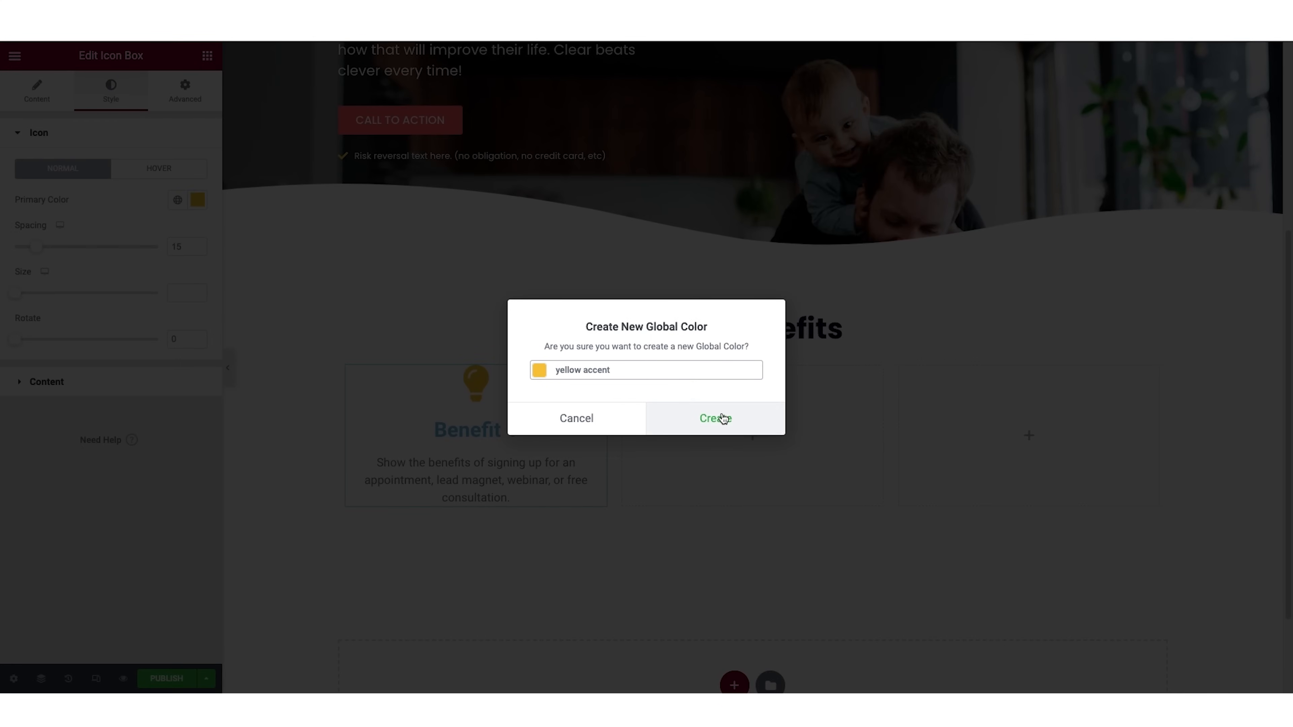
click(719, 418)
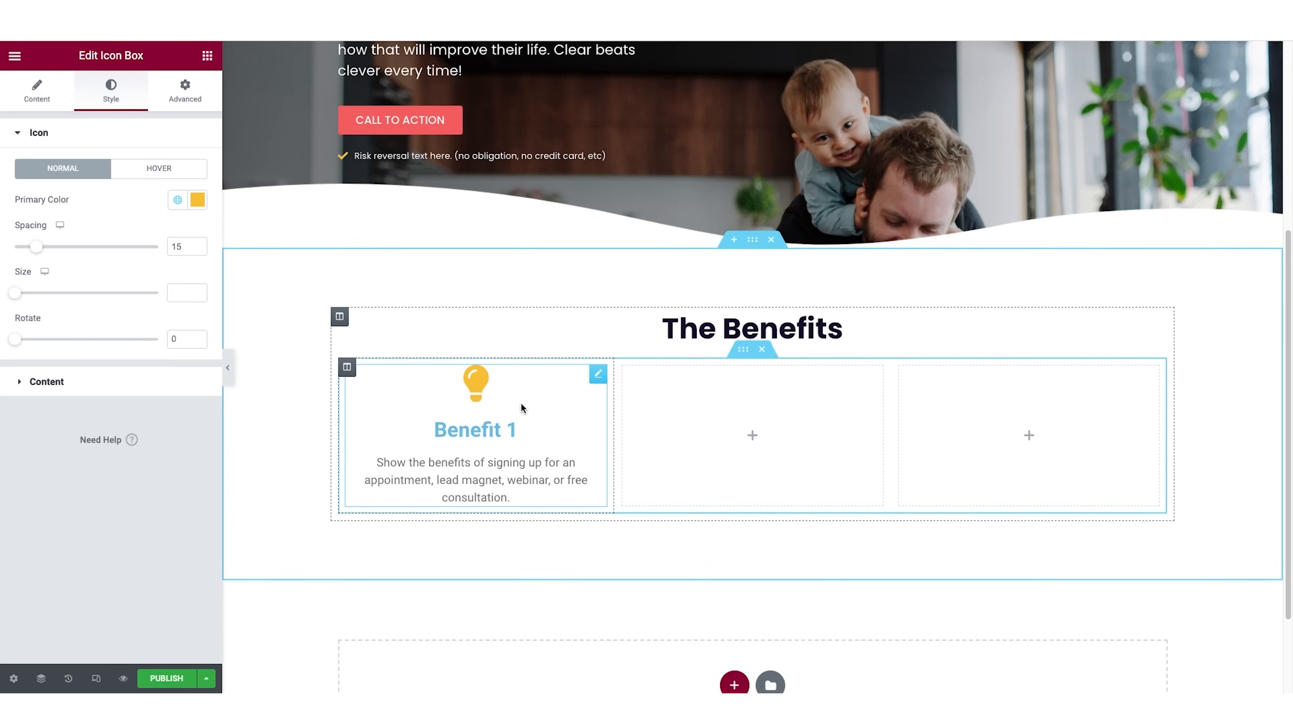
click(179, 201)
scroll(97, 346, down, 2)
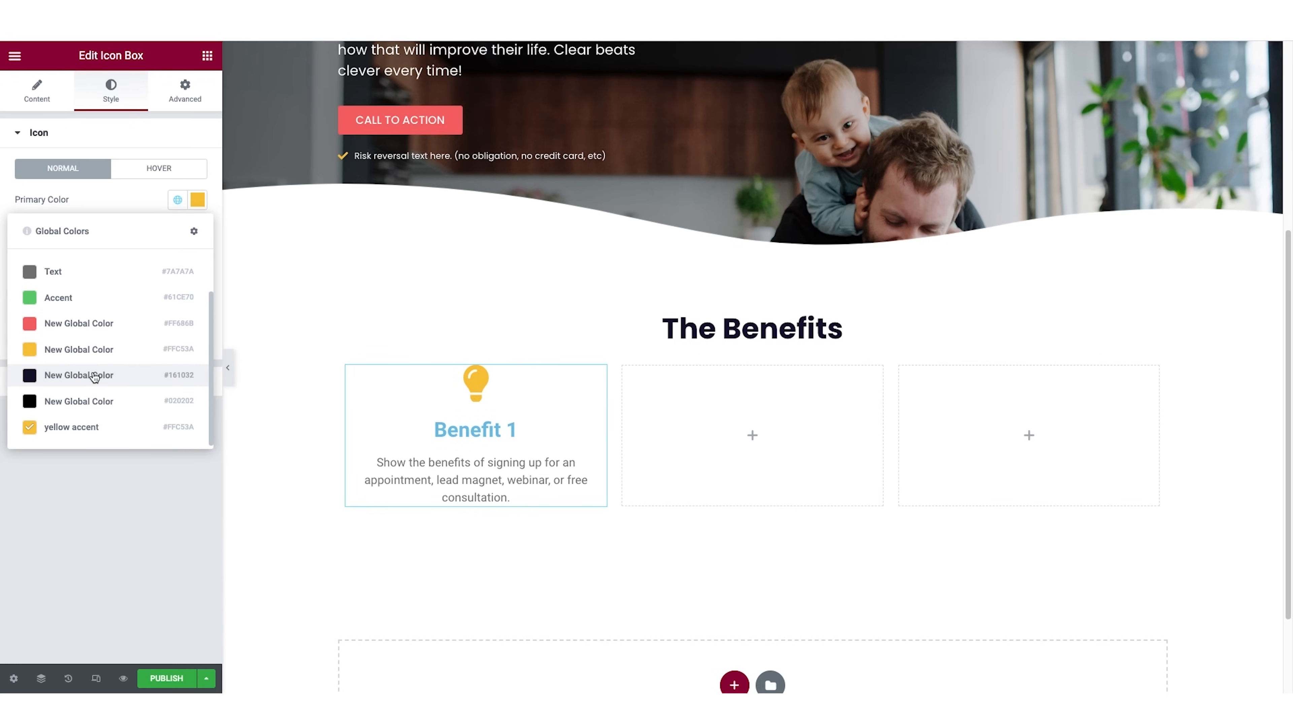
click(72, 428)
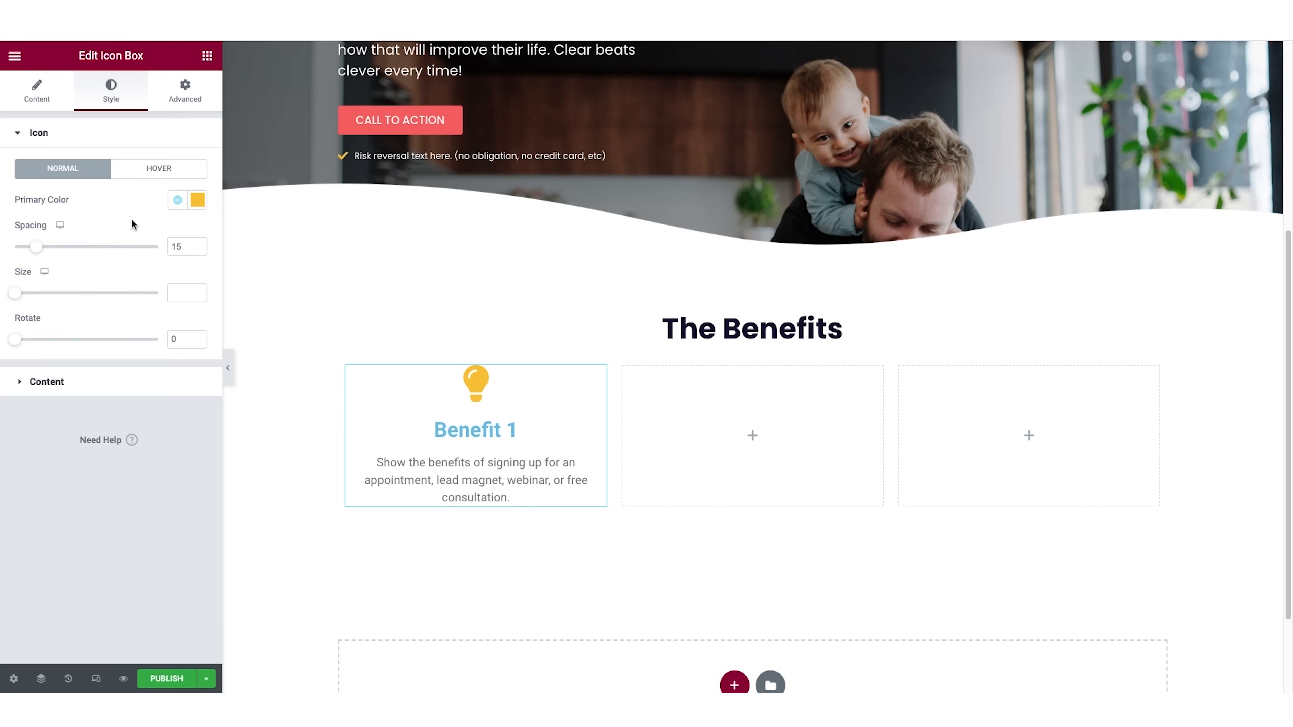
Set the Benefit 1 icon's size to 65 and clear its spacing value.
drag(18, 299, 47, 297)
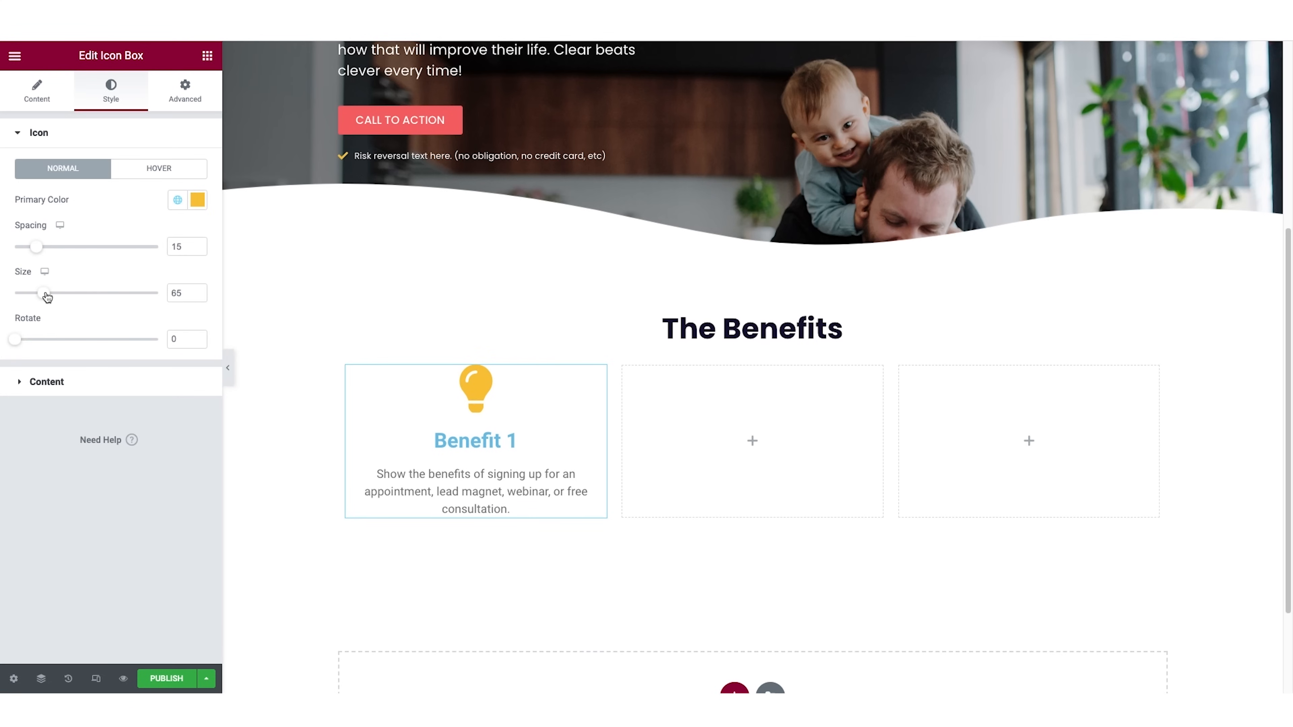
mouse_move(40, 249)
mouse_down()
mouse_move(76, 253)
mouse_move(58, 259)
mouse_up()
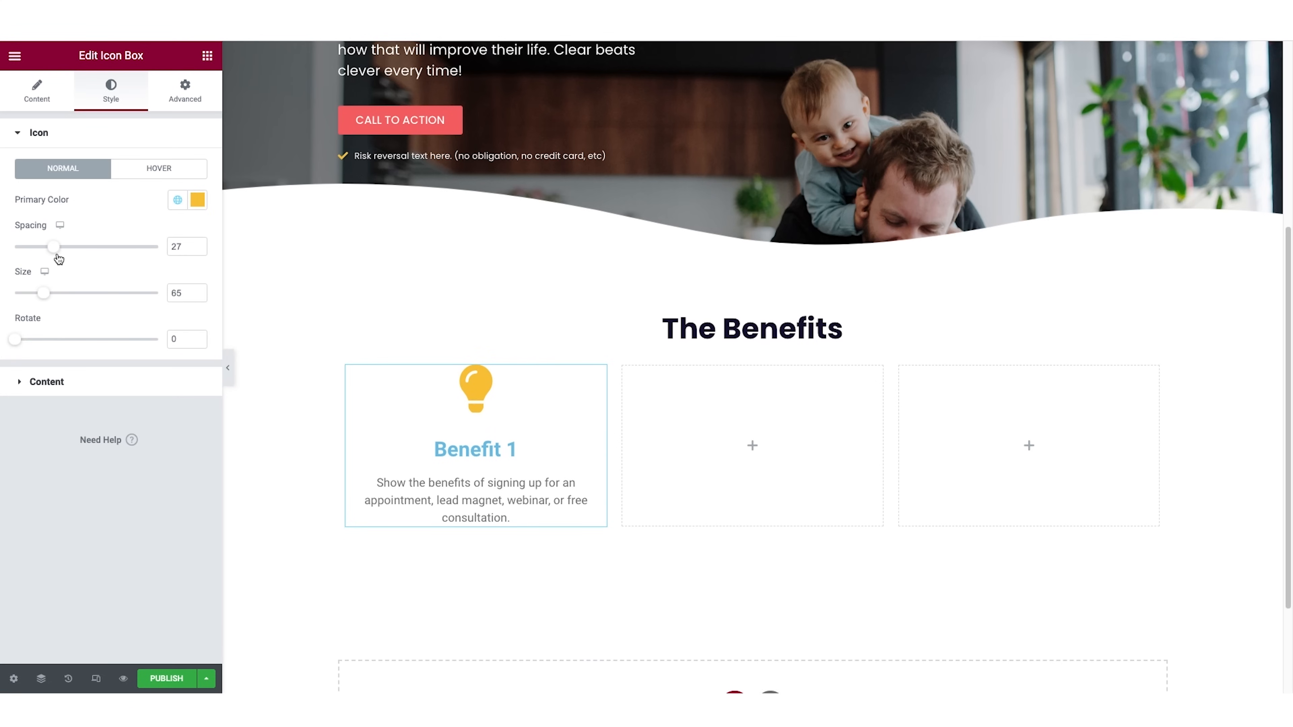
double_click(180, 246)
key(BackSpace)
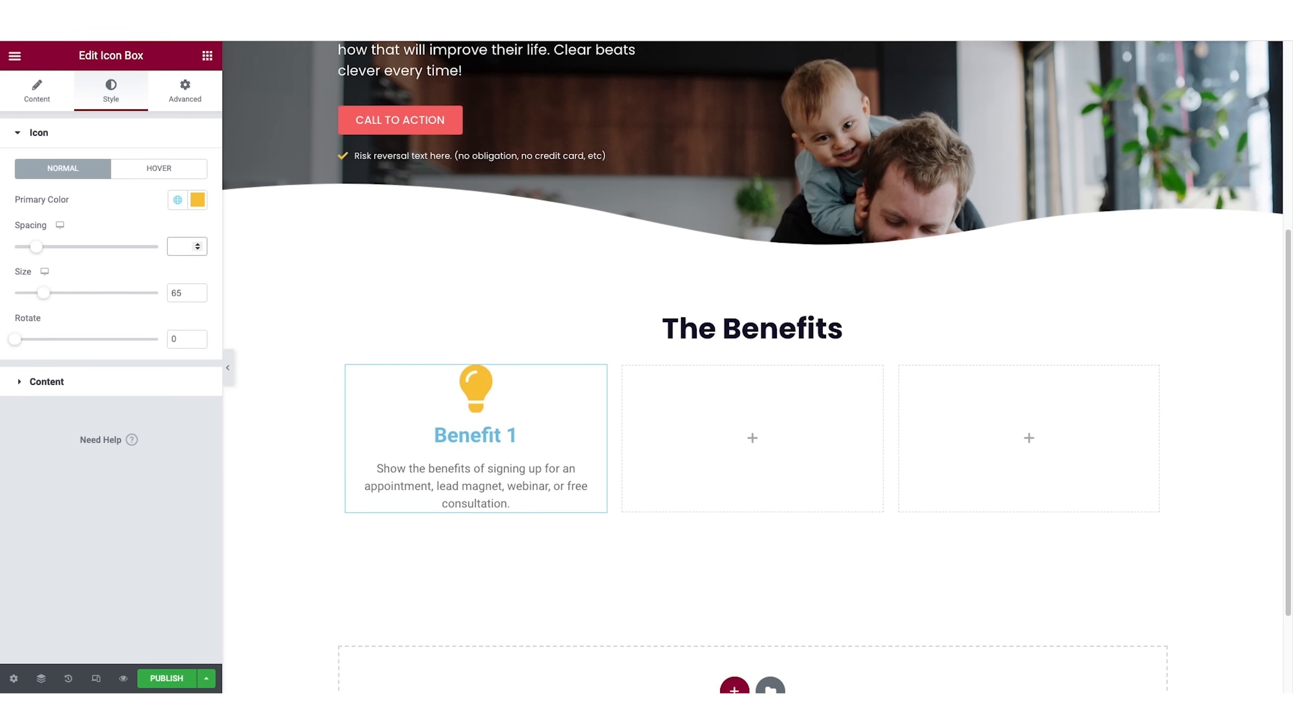
mouse_move(15, 339)
mouse_down()
mouse_move(42, 340)
mouse_move(4, 353)
mouse_up()
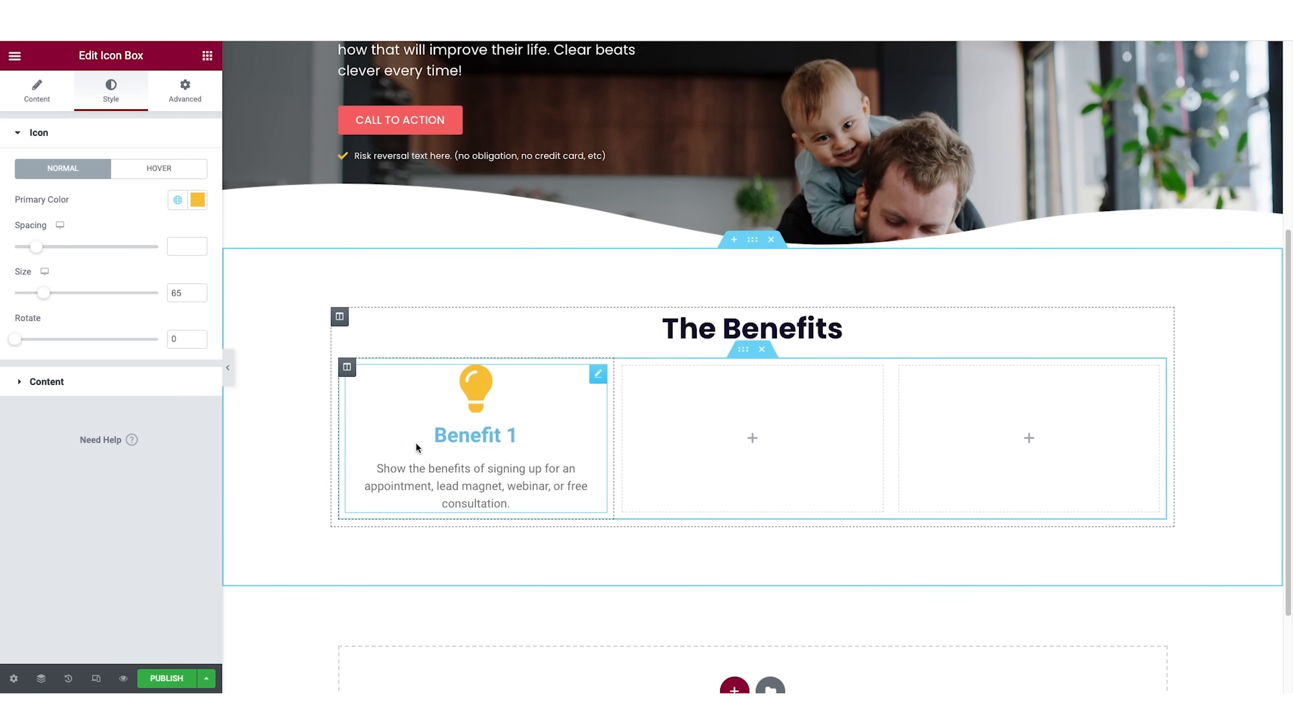
Save the text color of "The Benefits" heading as a global color named "dark text".
click(52, 385)
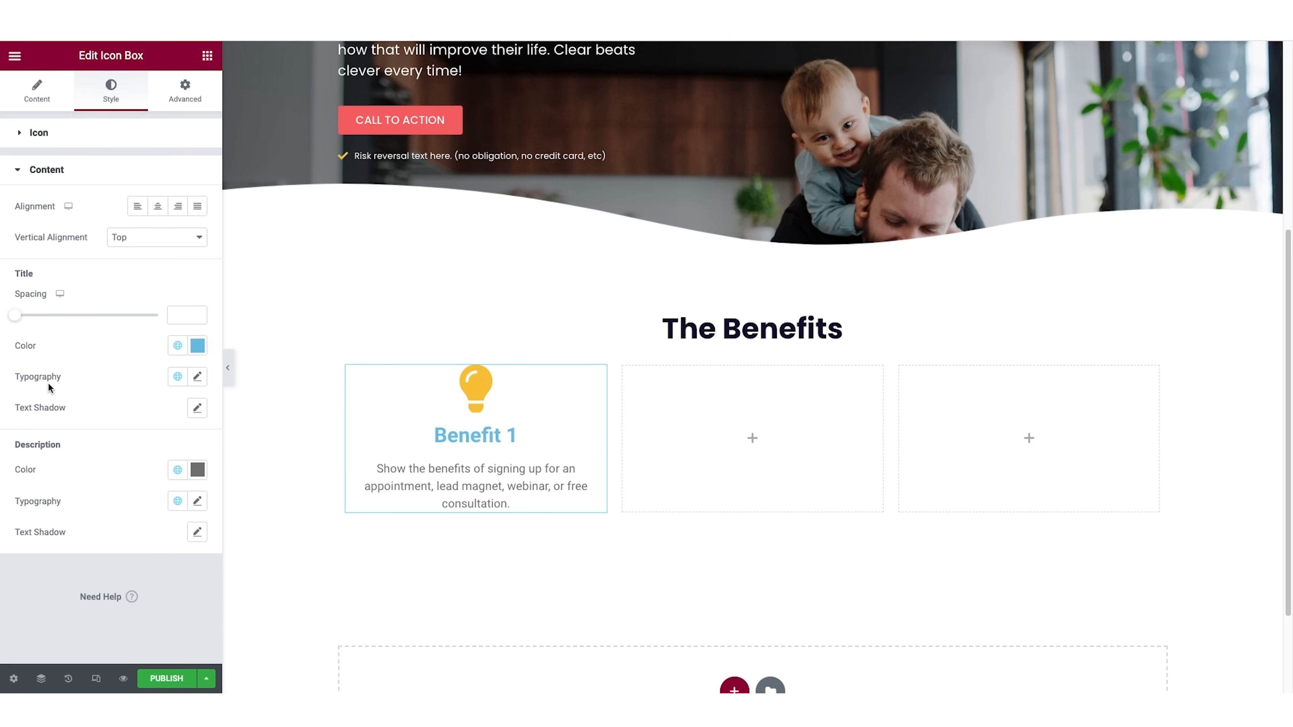
click(197, 346)
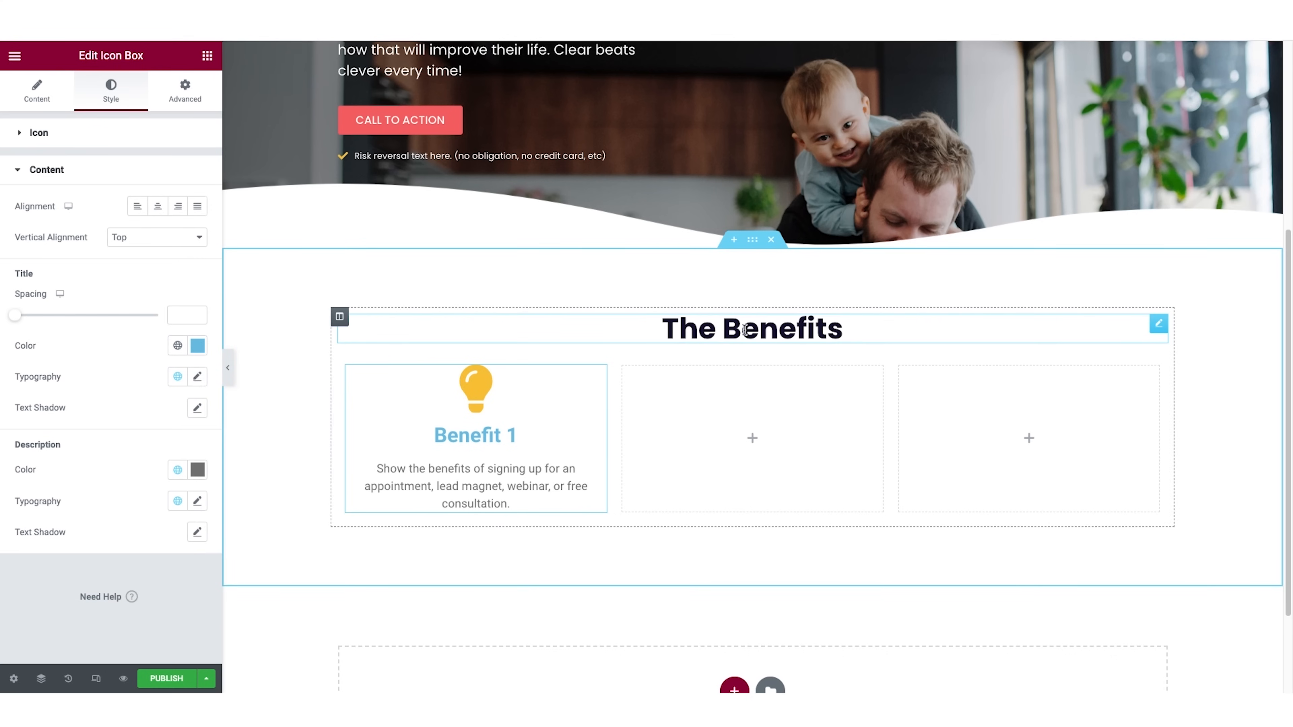
click(801, 326)
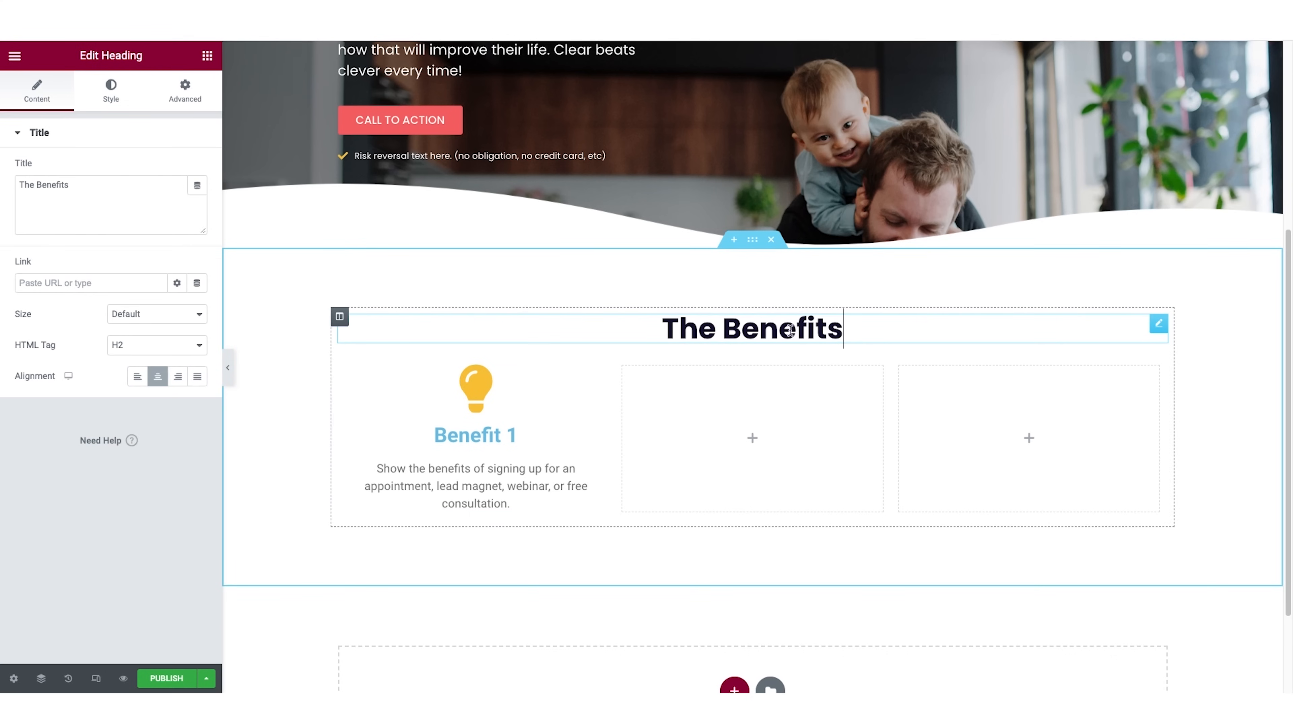
click(111, 94)
click(198, 169)
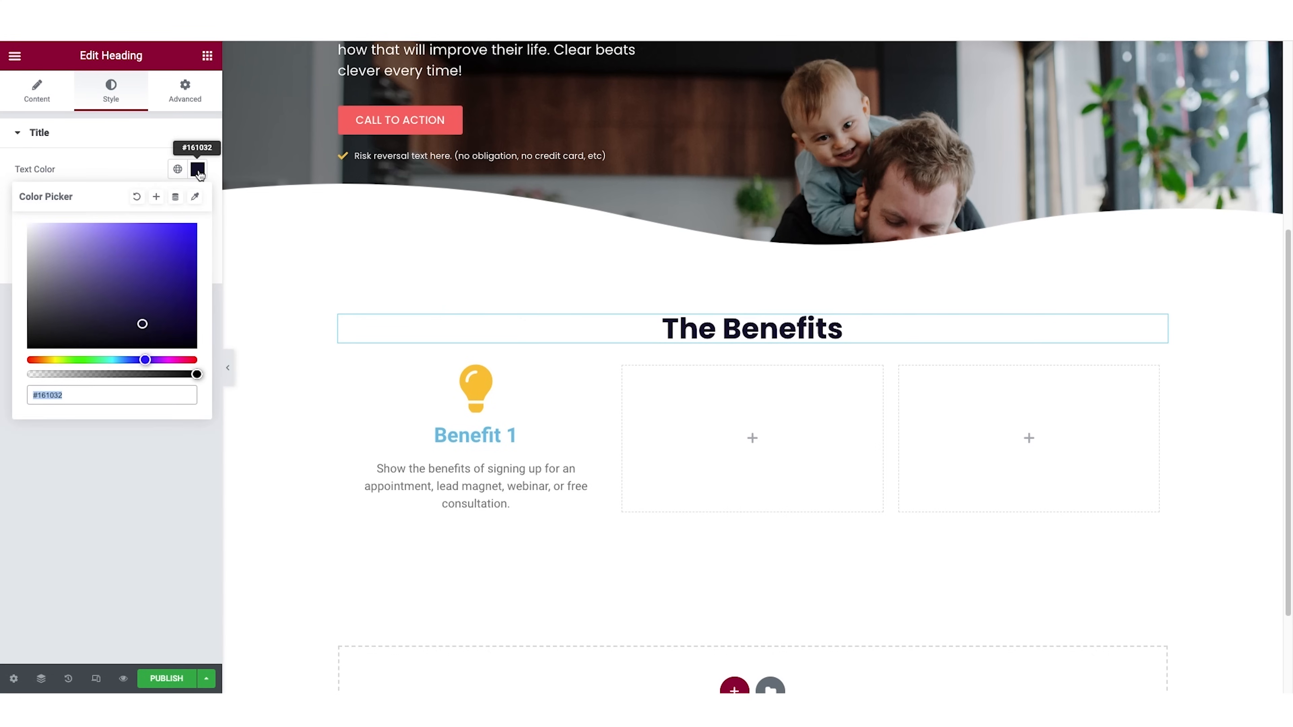
click(156, 196)
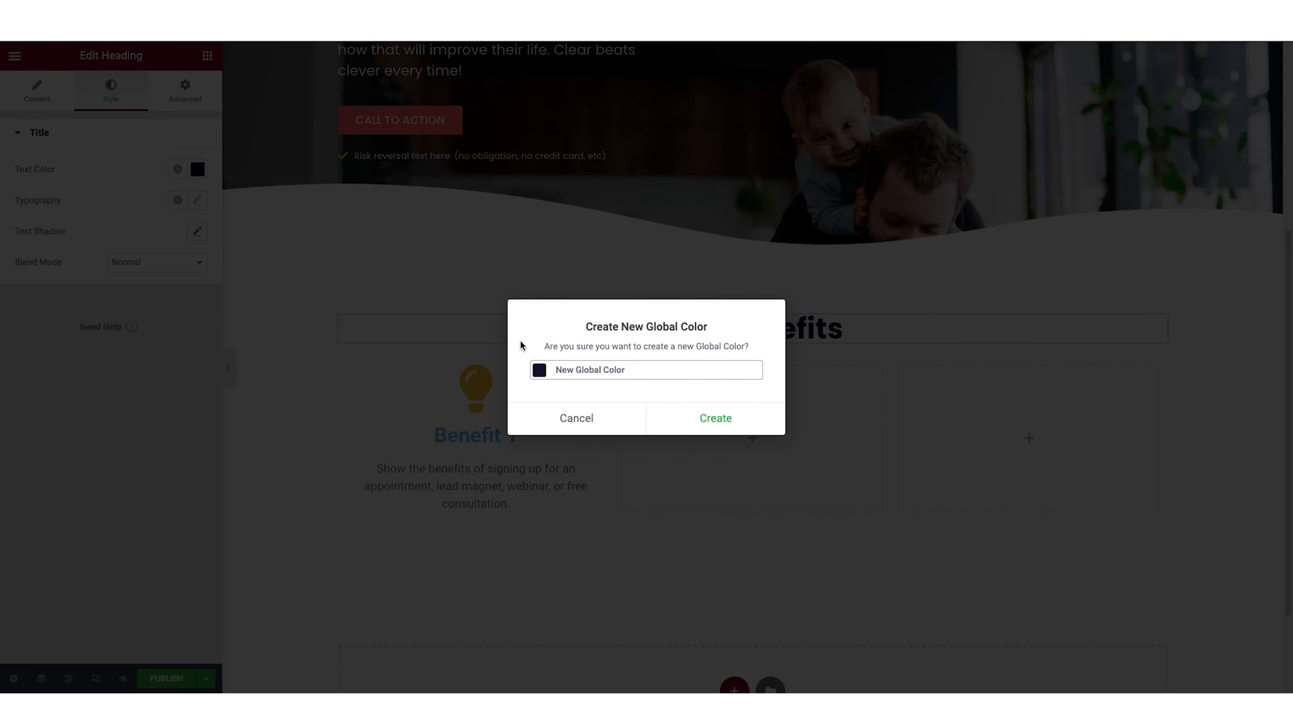
triple_click(600, 365)
text(dark)
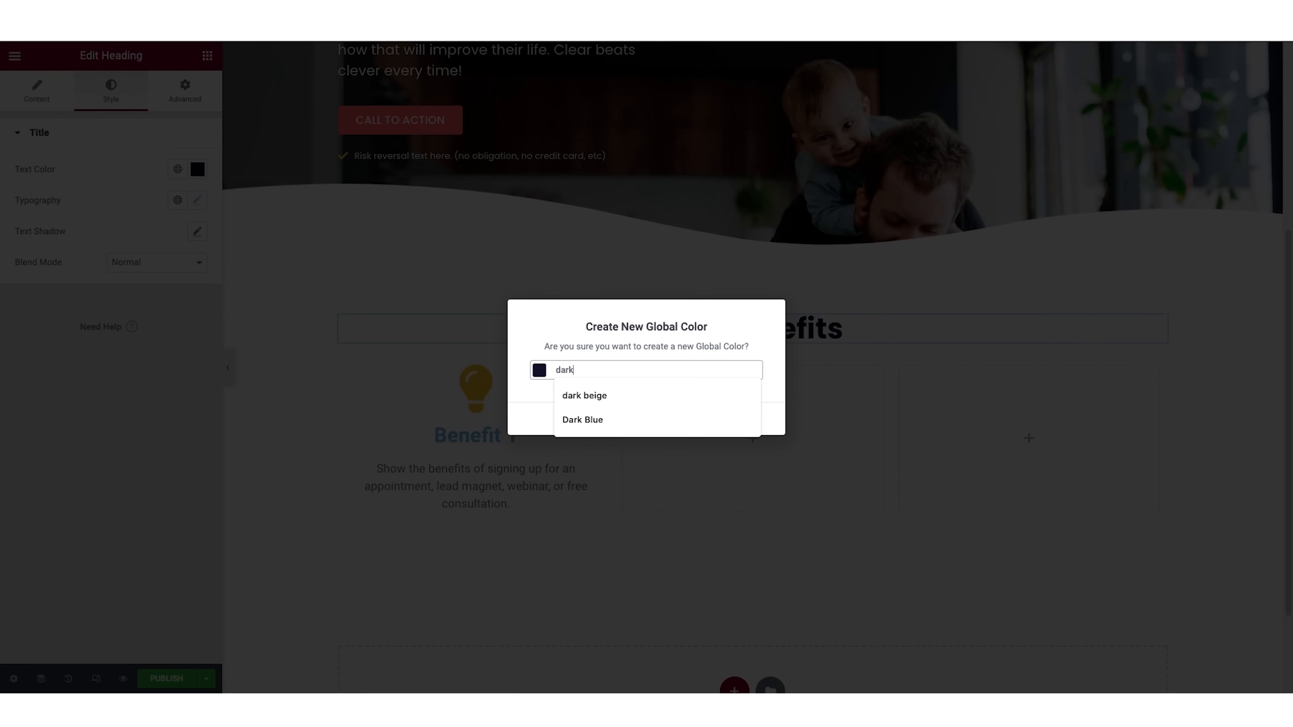
text( text)
click(728, 420)
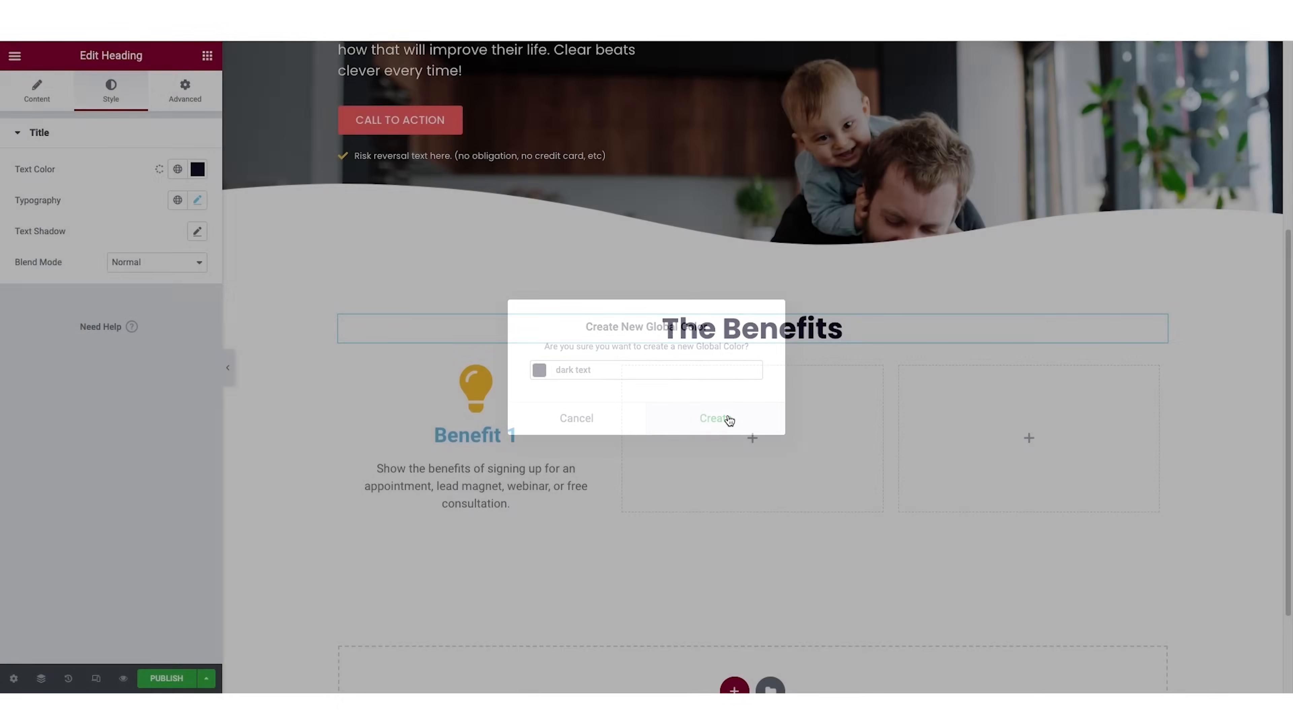
Apply the "dark text" global color to the Benefit 1 icon box title.
click(501, 434)
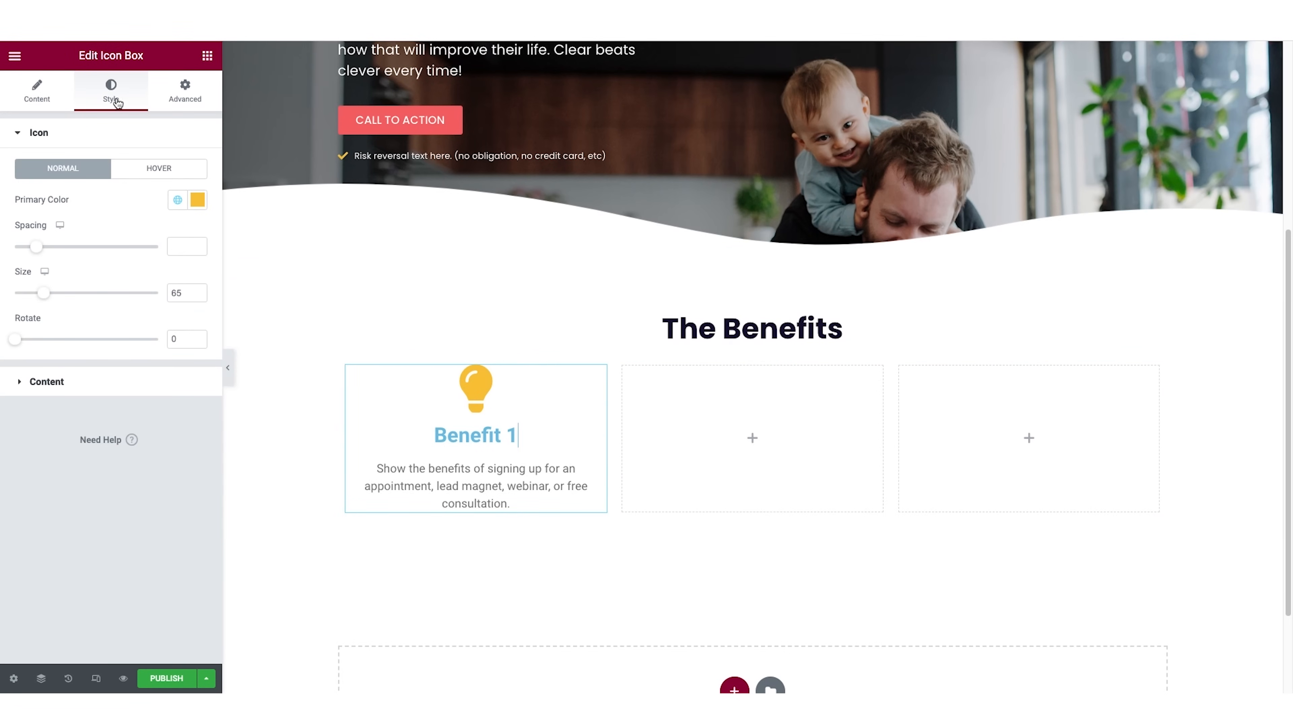
click(62, 391)
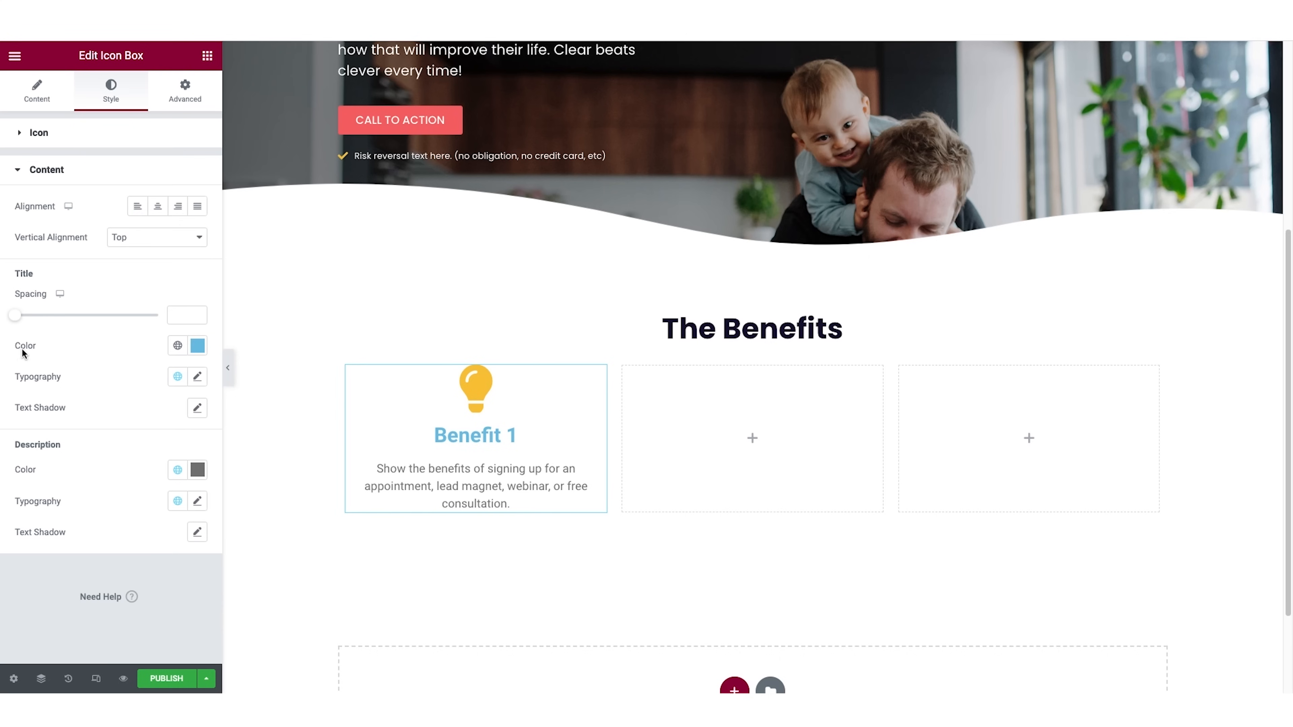
click(179, 346)
scroll(162, 491, down, 2)
click(94, 580)
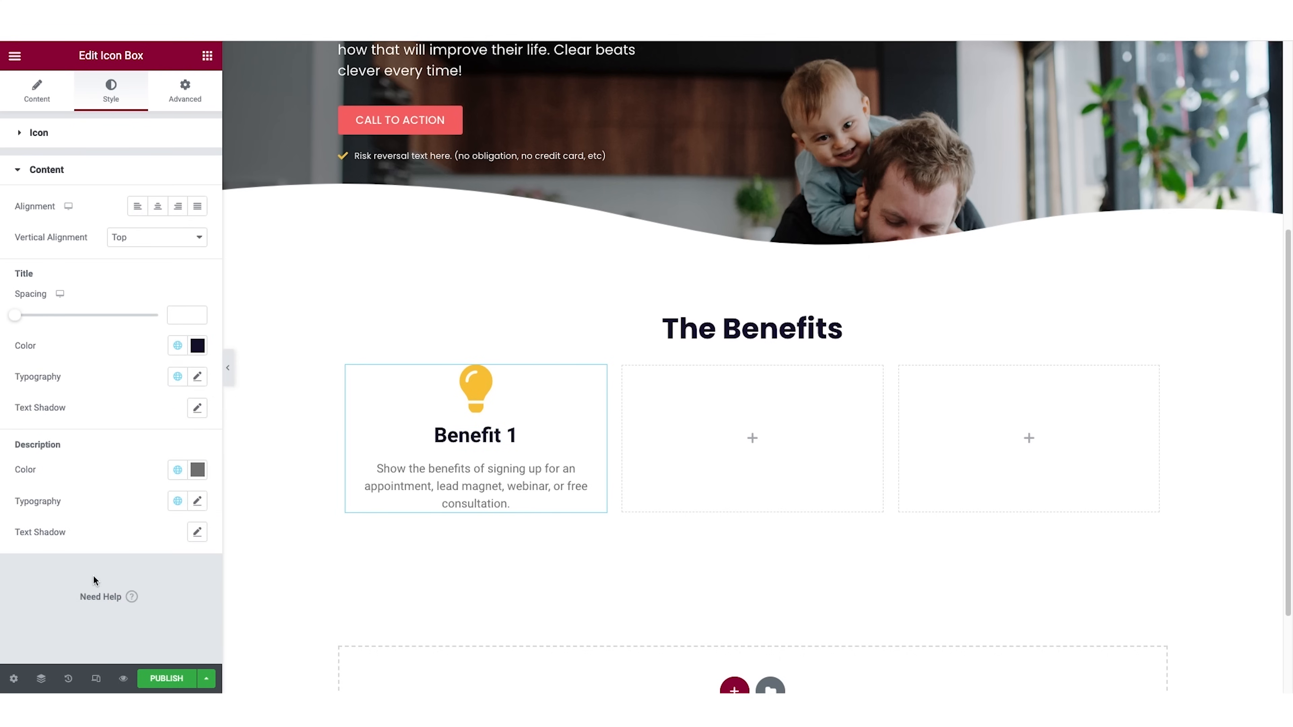
Set the font family of the Benefit 1 title to Poppins.
click(197, 377)
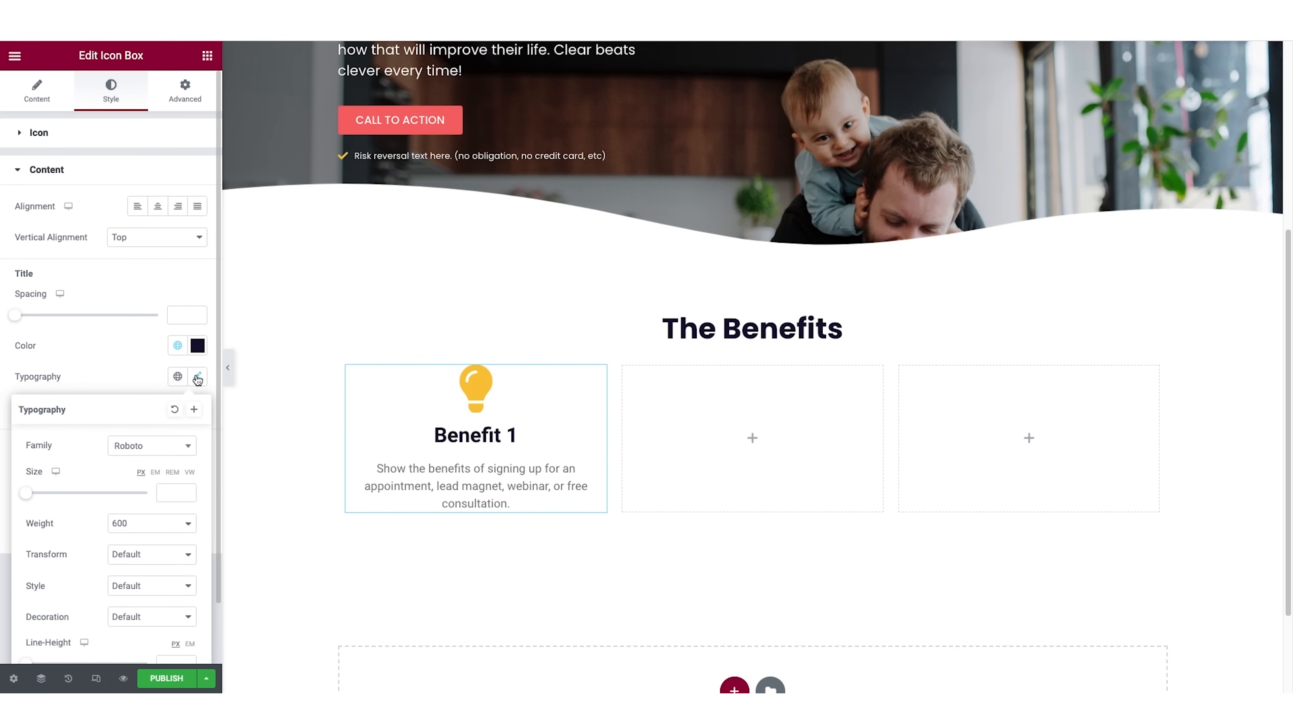
click(148, 447)
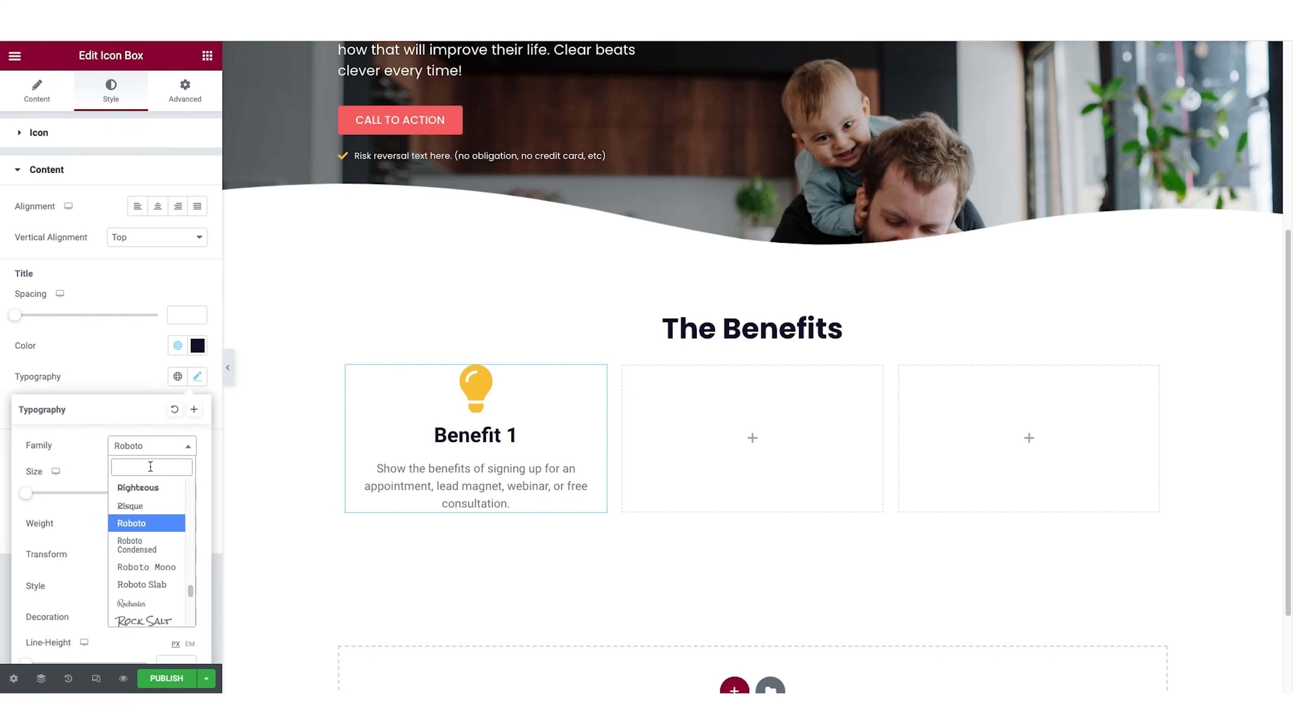
text(pop)
click(148, 509)
click(136, 355)
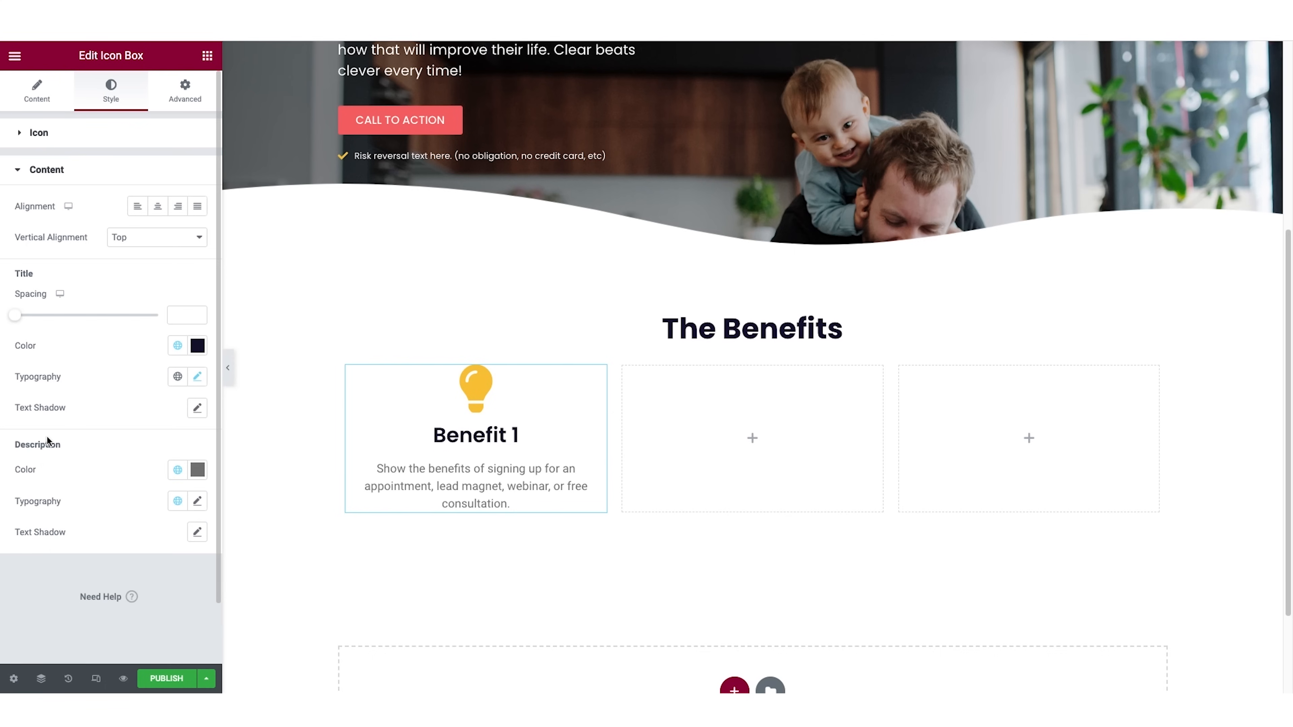
Apply the "dark text" global color to the Benefit 1 description and set its font family to Poppins.
click(177, 470)
scroll(84, 422, down, 2)
click(84, 433)
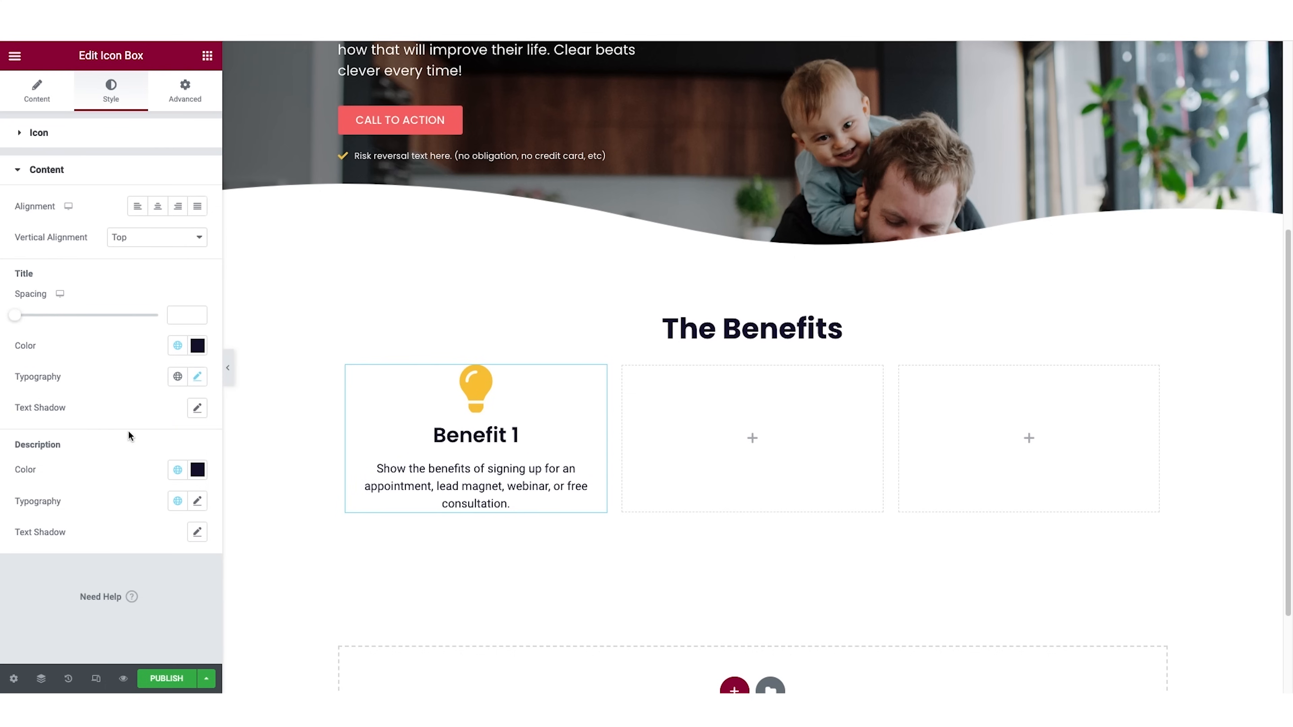
click(198, 502)
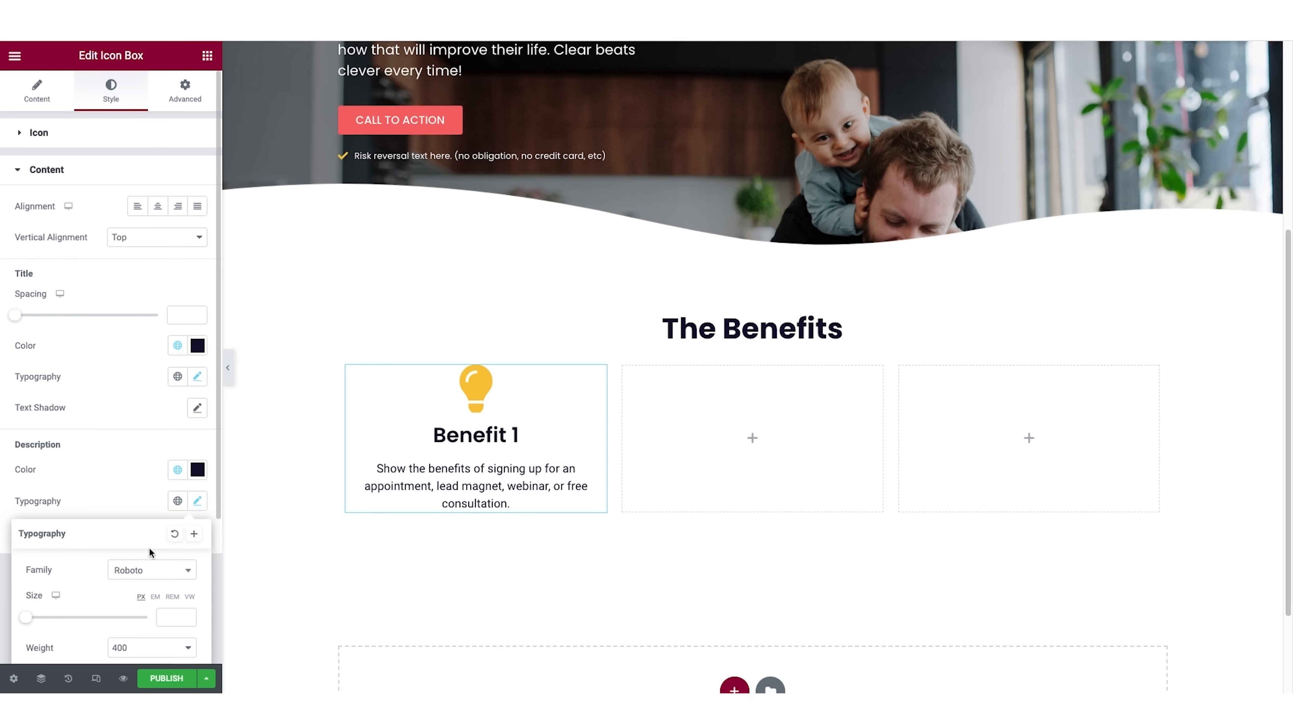
click(152, 570)
text(poppins)
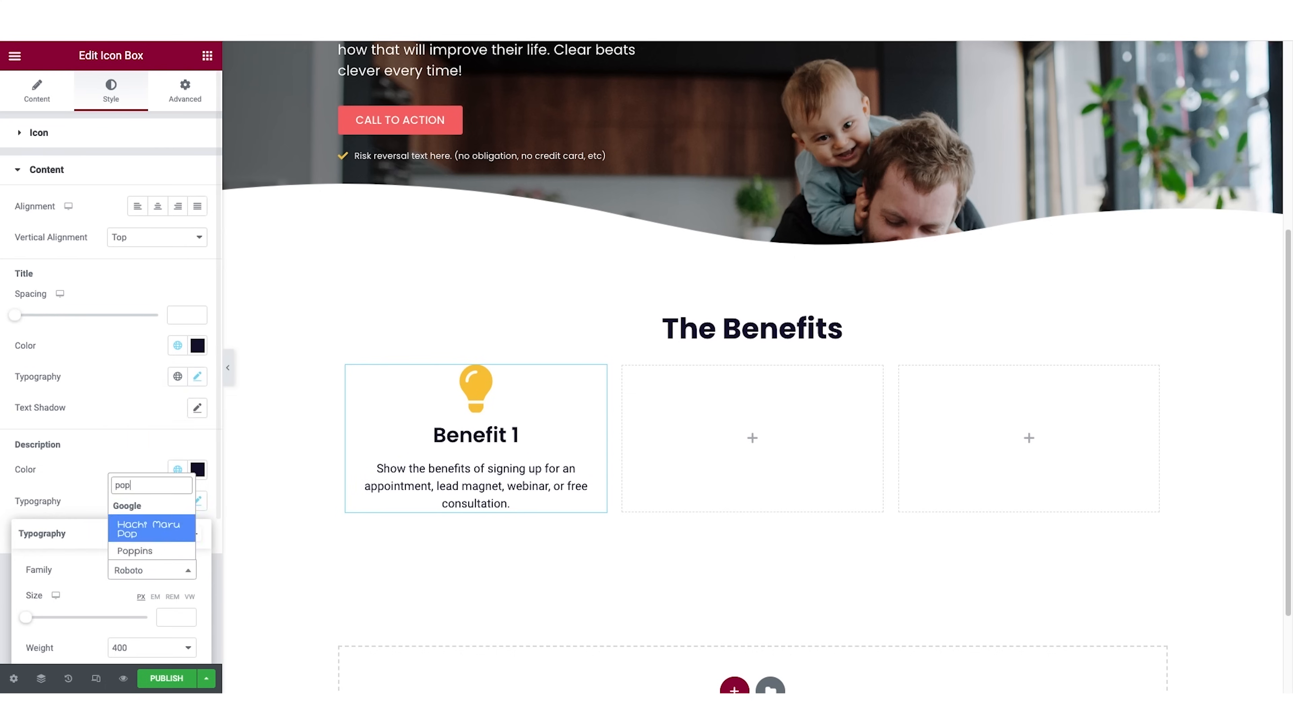
click(152, 549)
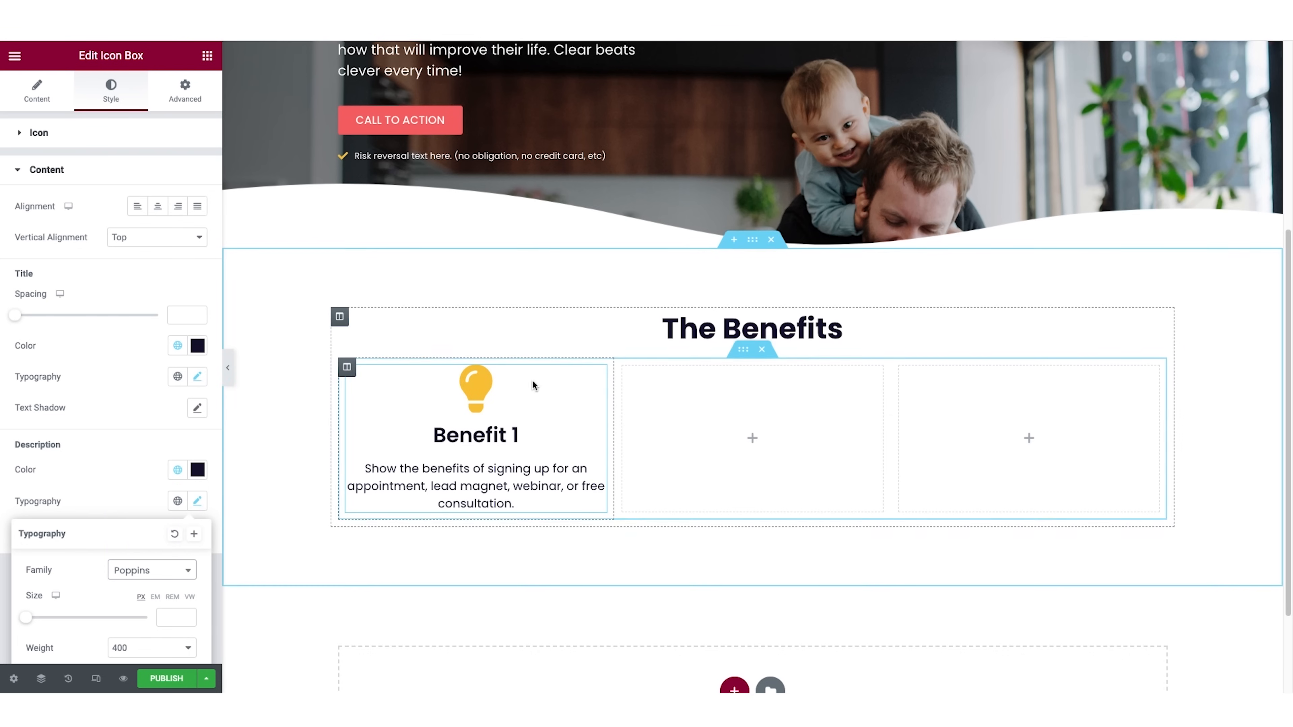
Copy the finished Benefit 1 icon box into the second and third columns.
right_click(597, 377)
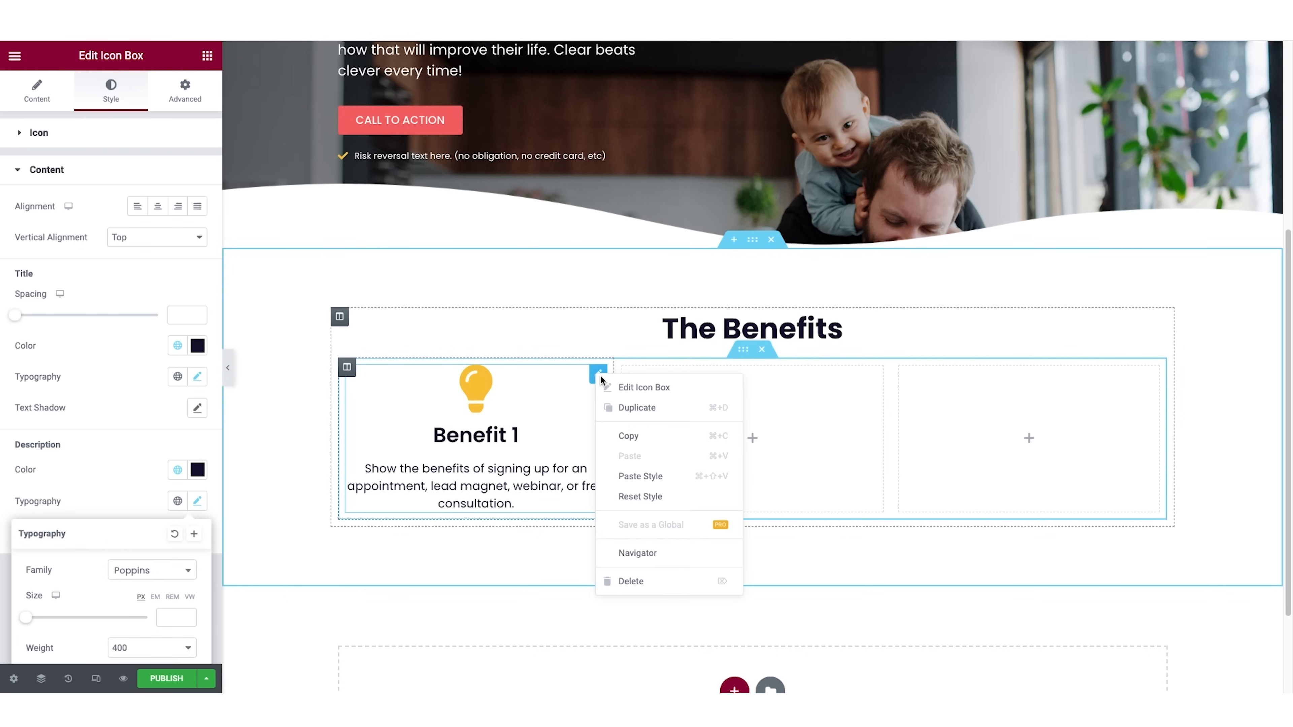
click(626, 433)
right_click(774, 416)
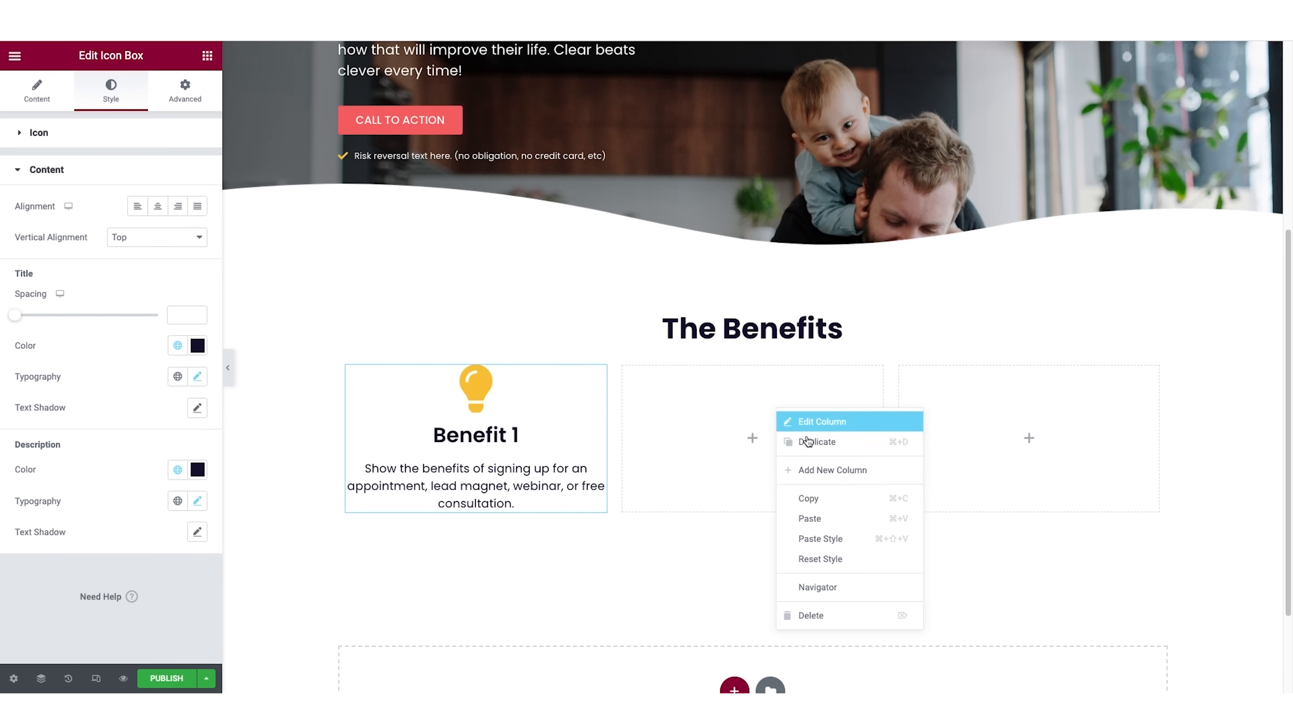
click(817, 517)
right_click(1012, 416)
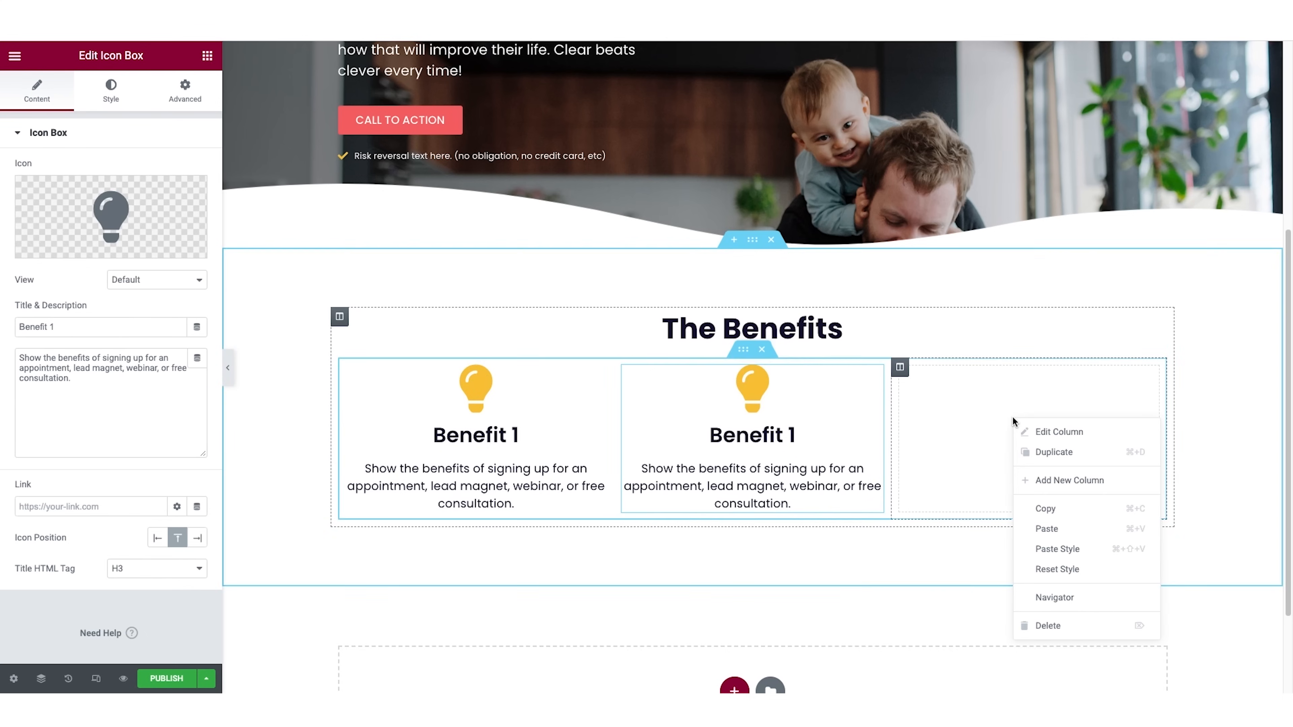
click(1061, 528)
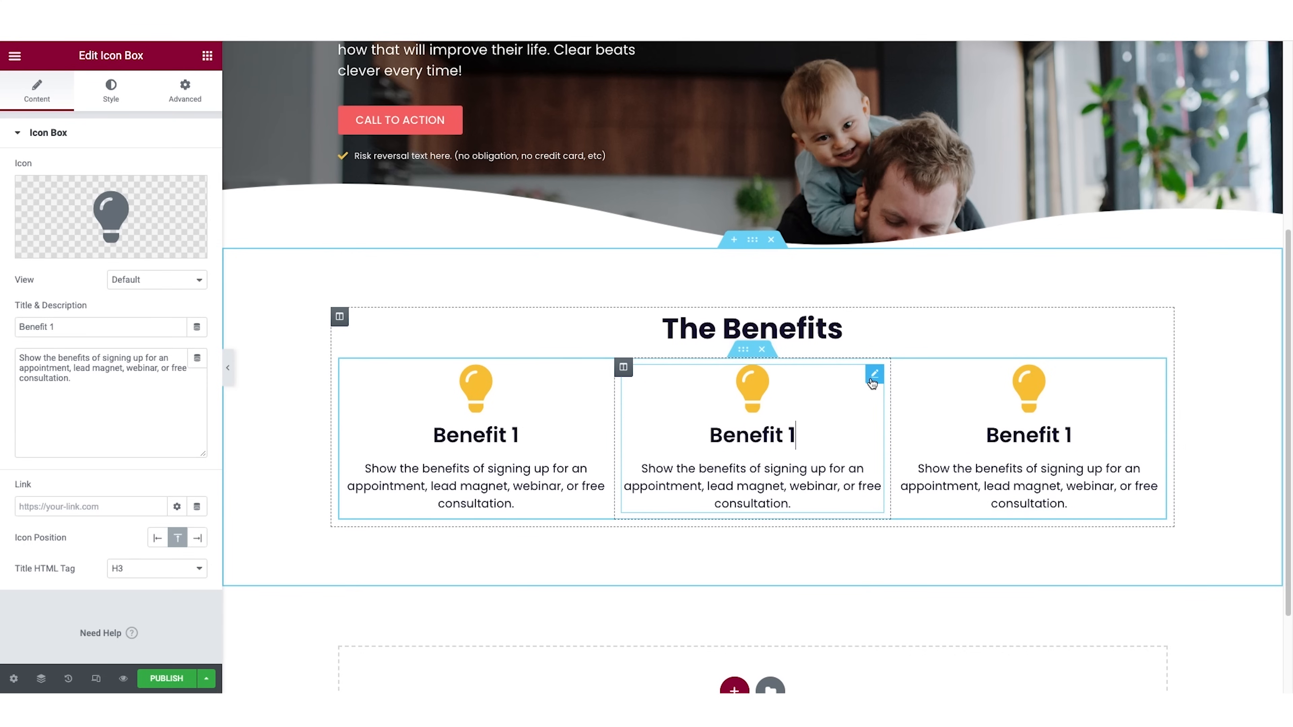
Change the second column's icon box to the location arrow icon and retitle it "Benefit 2".
mouse_move(75, 249)
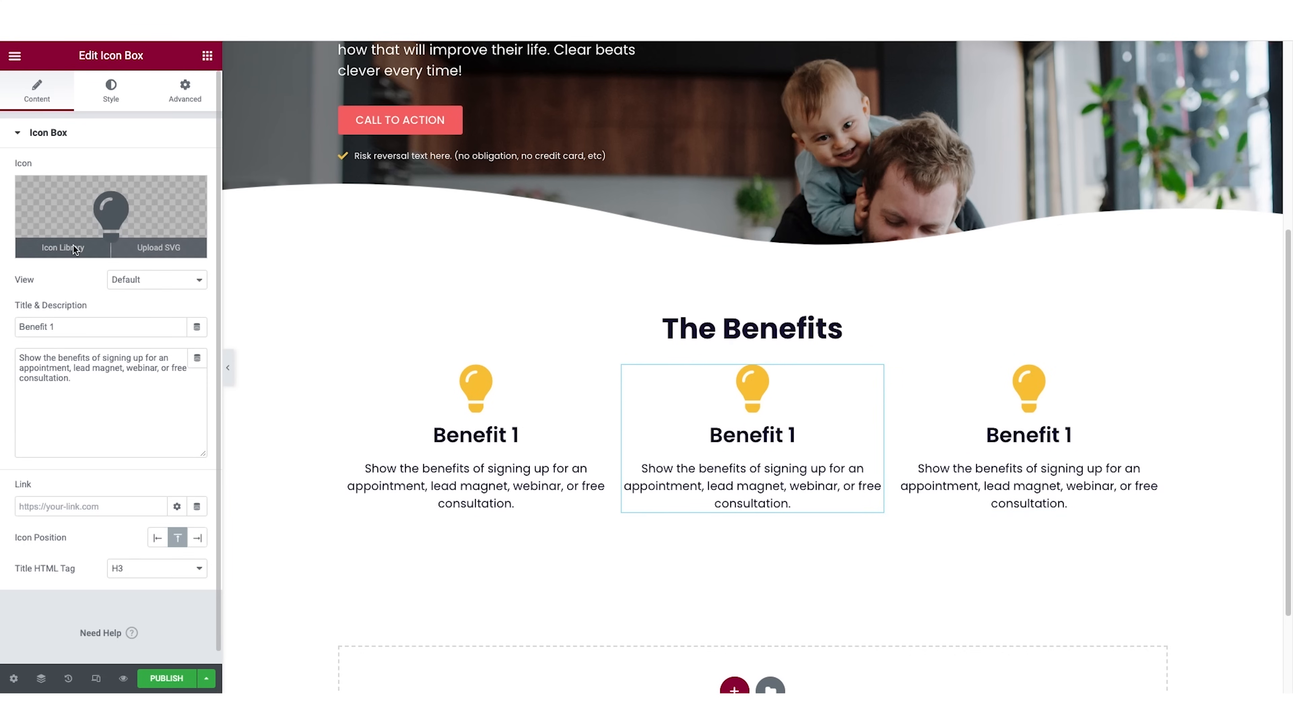
click(74, 250)
click(827, 310)
click(1038, 646)
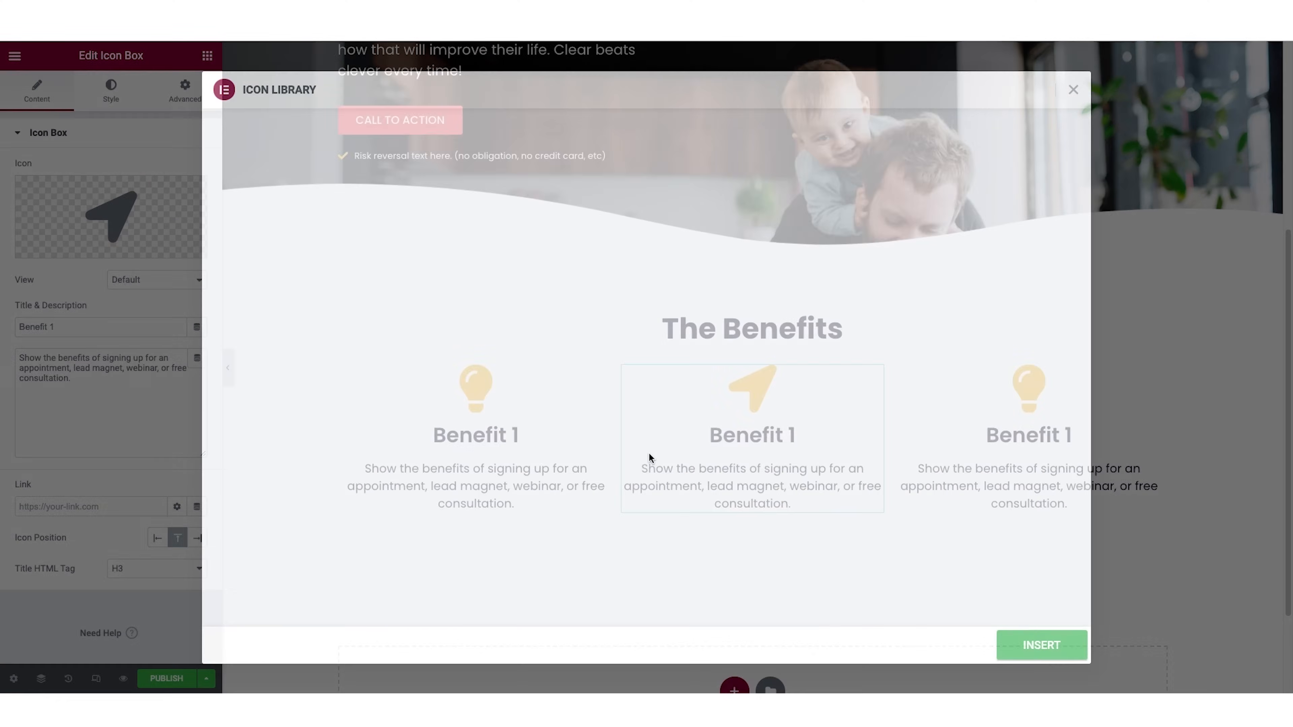
double_click(71, 328)
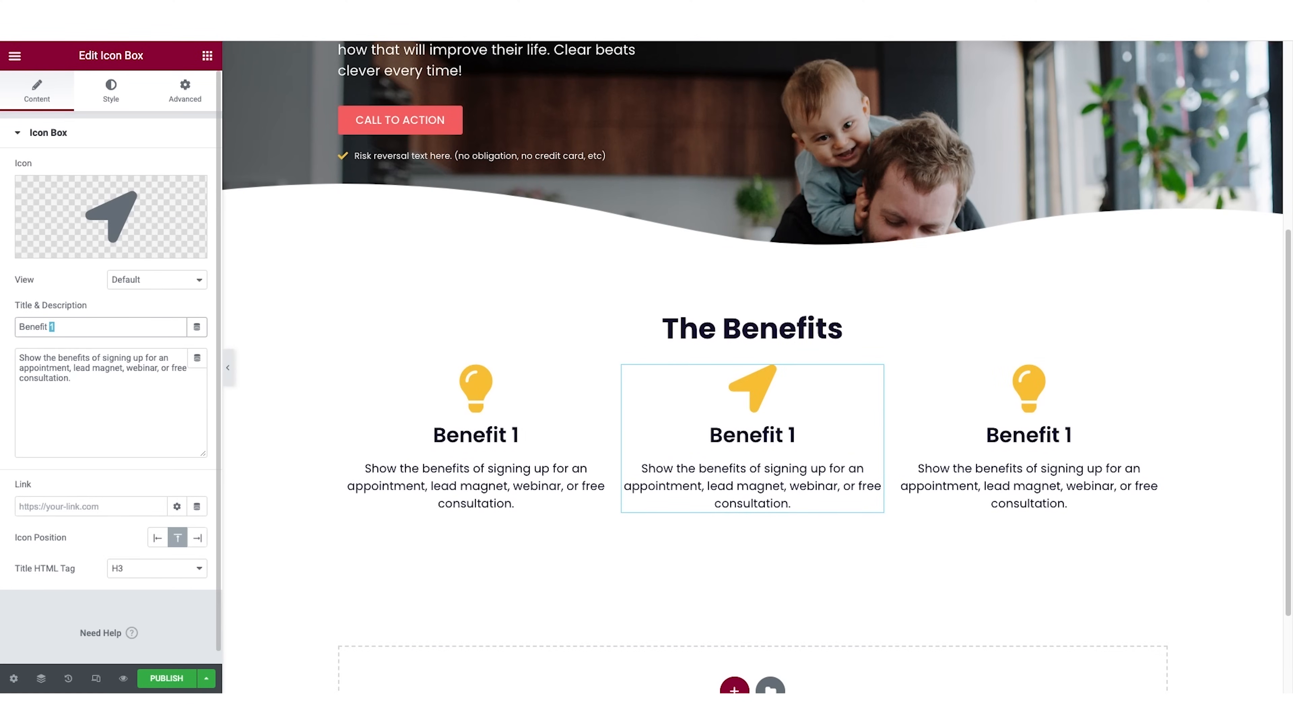
text(2)
Change the third column's icon box to the magic wand icon and retitle it "Benefit 3".
click(1049, 385)
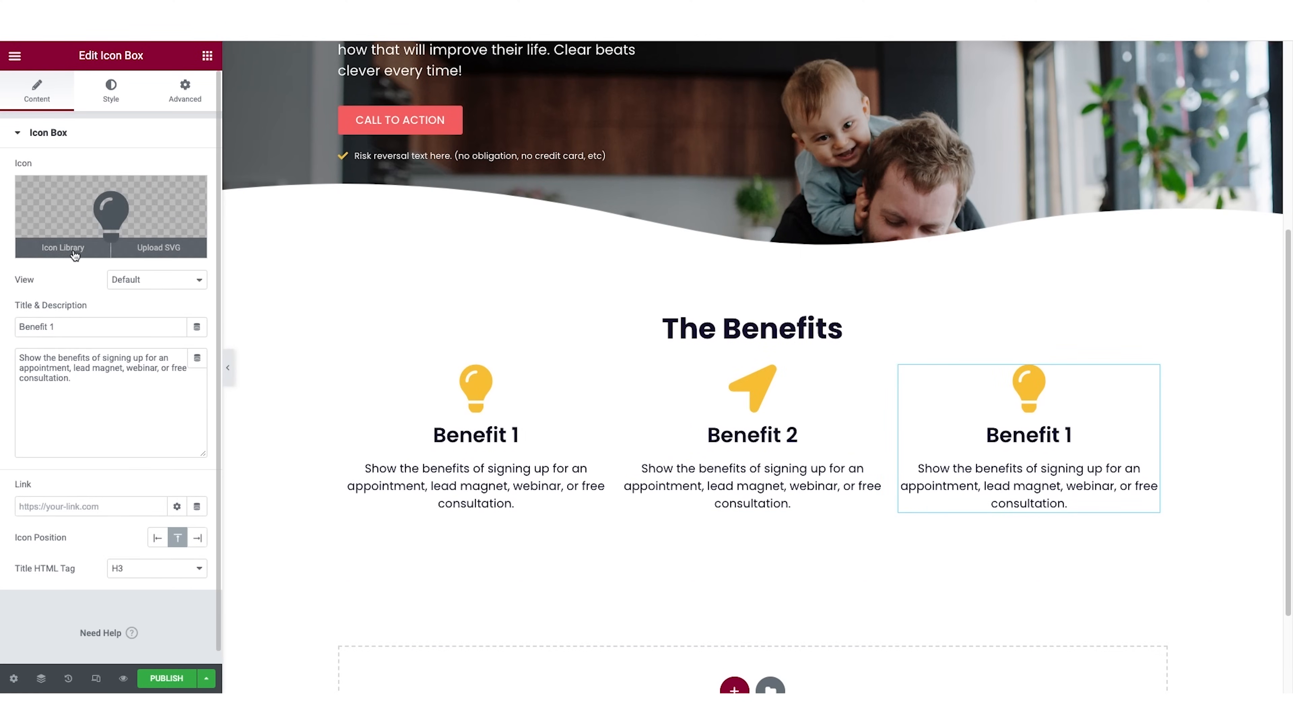
click(78, 252)
click(533, 470)
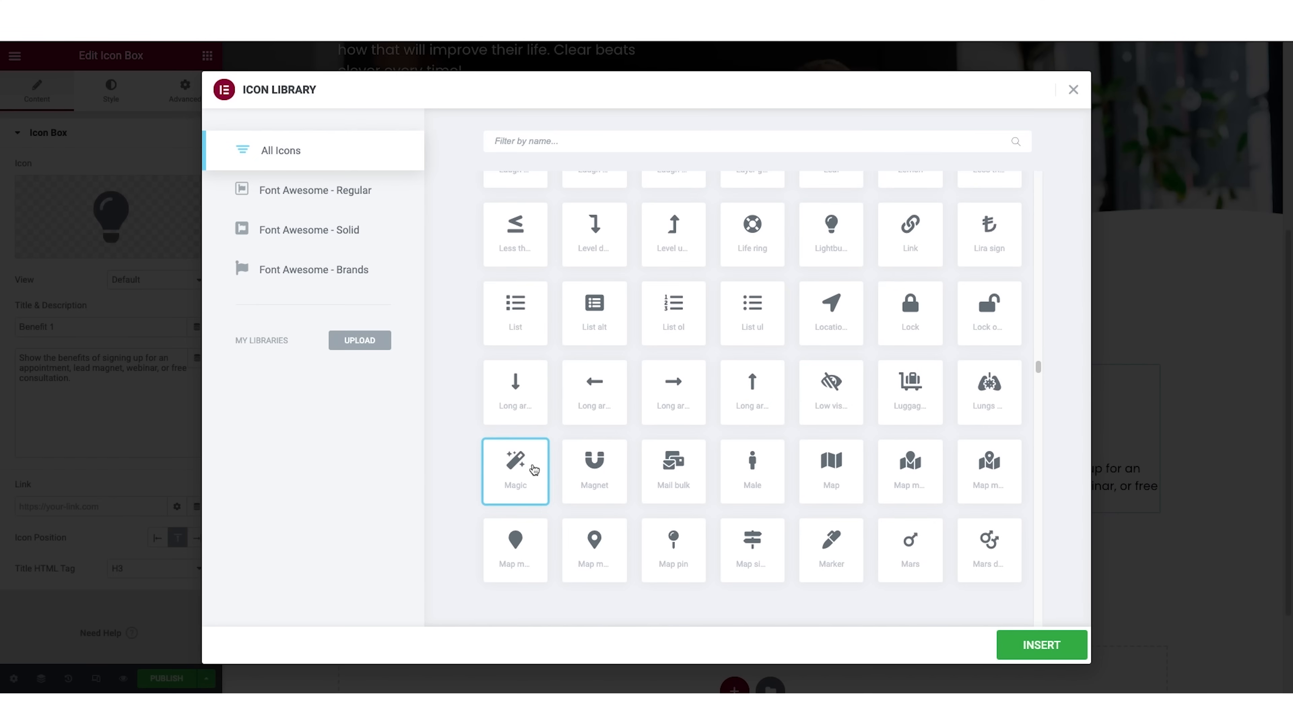
click(1049, 646)
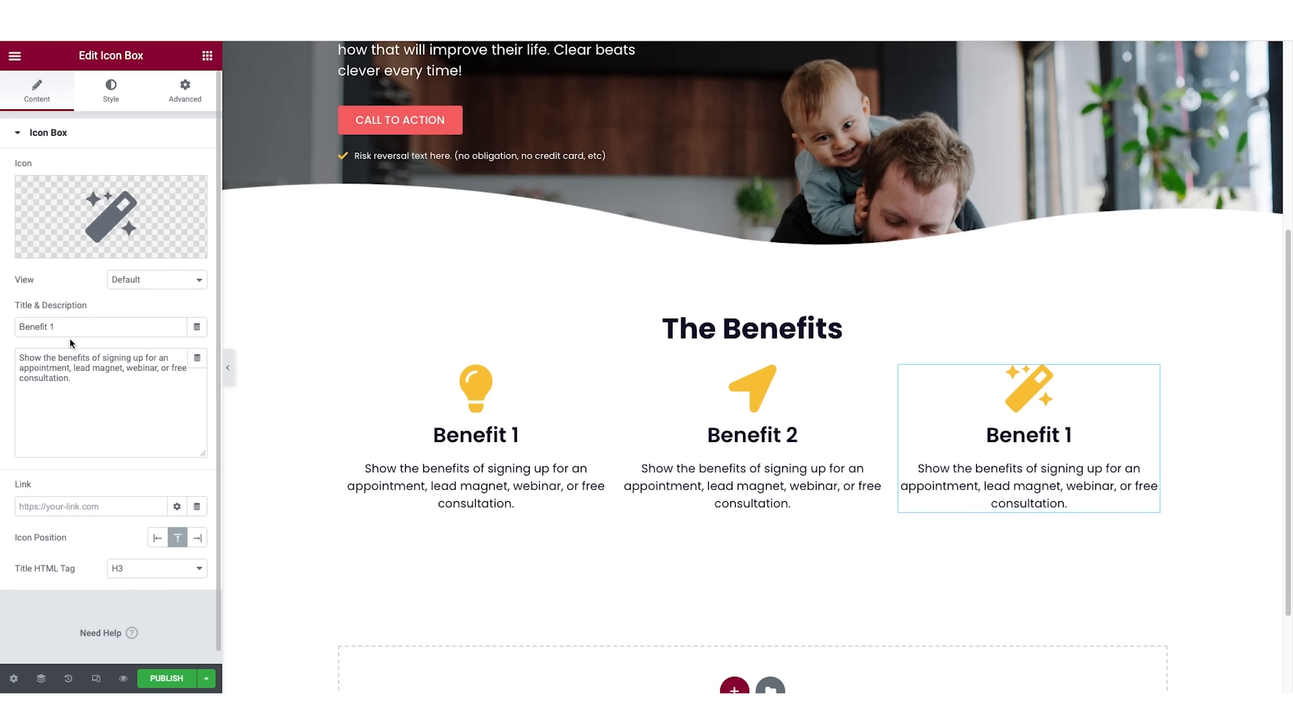
double_click(51, 327)
text(3)
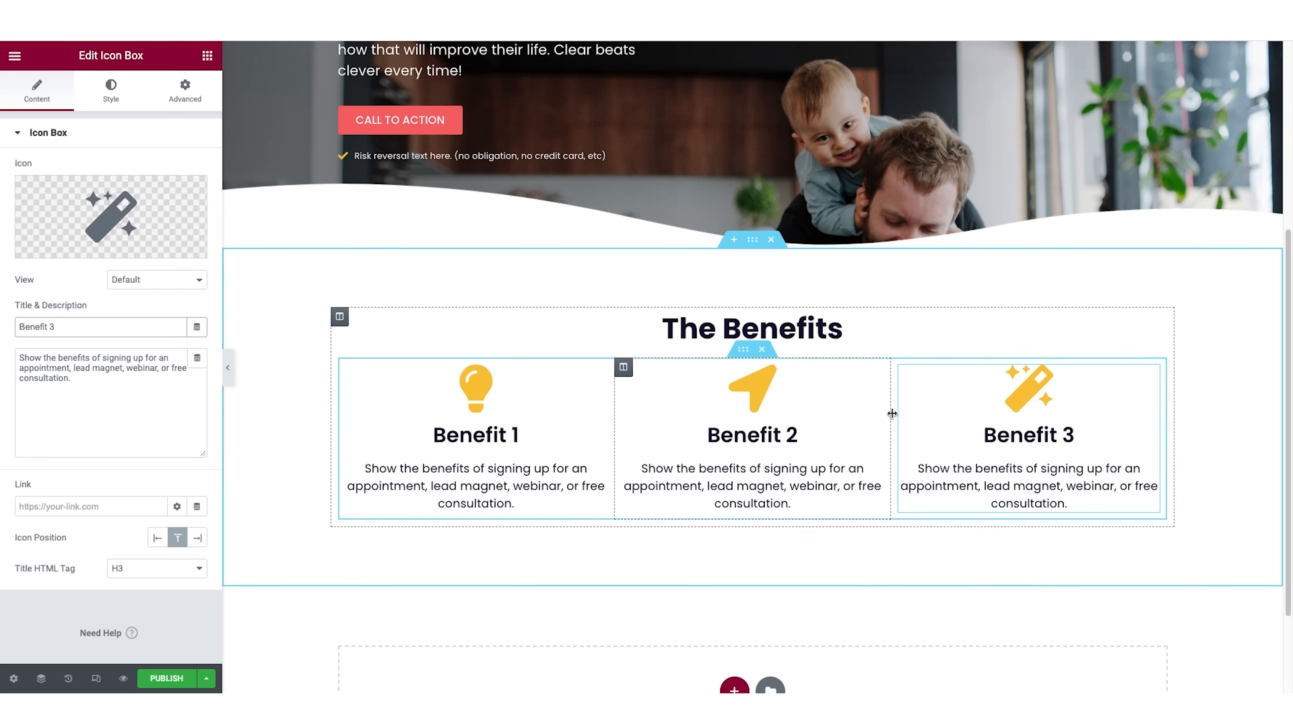
Give the benefits section a classic background with the pasted light grey color #EBEDF2.
click(752, 239)
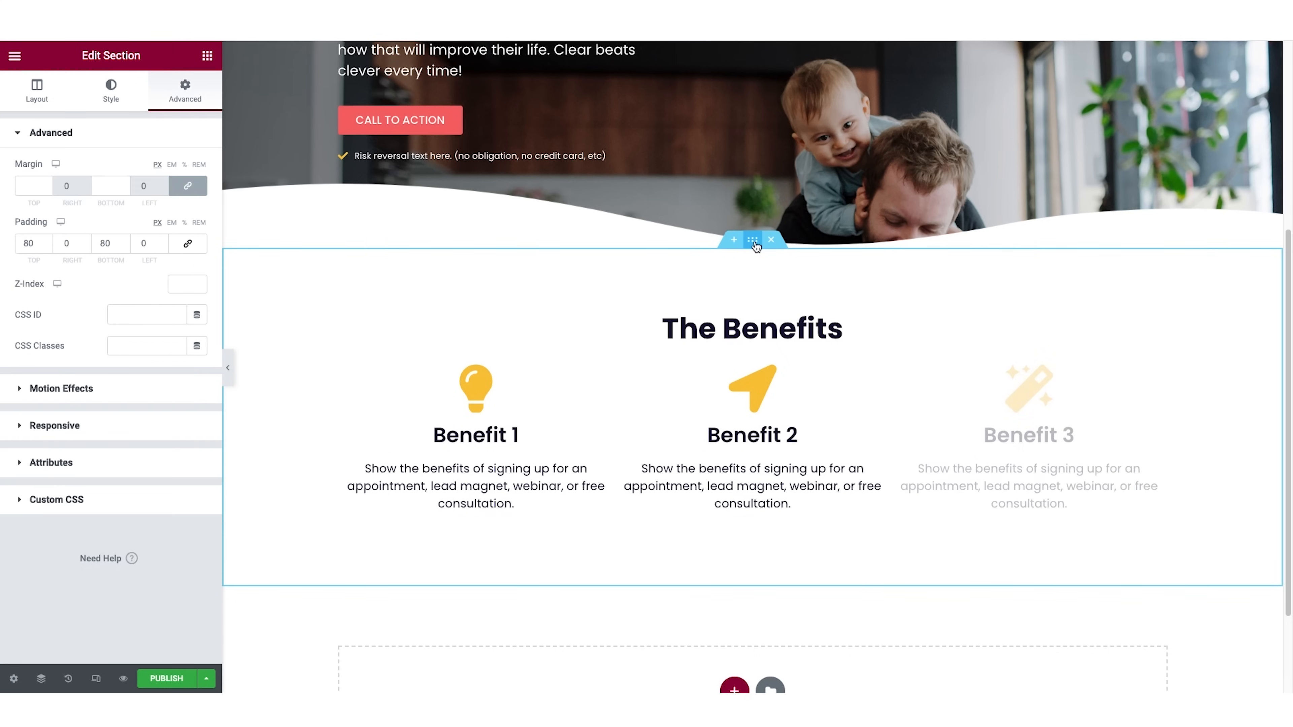
click(113, 100)
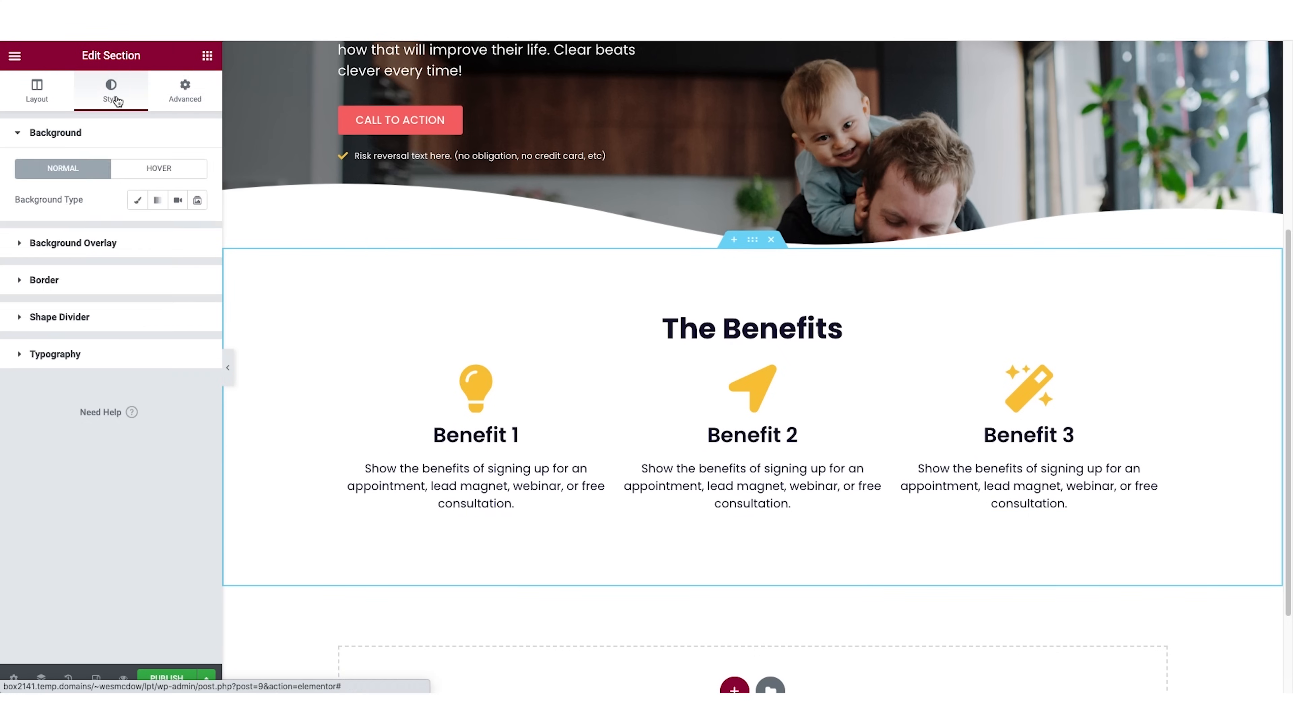
click(137, 201)
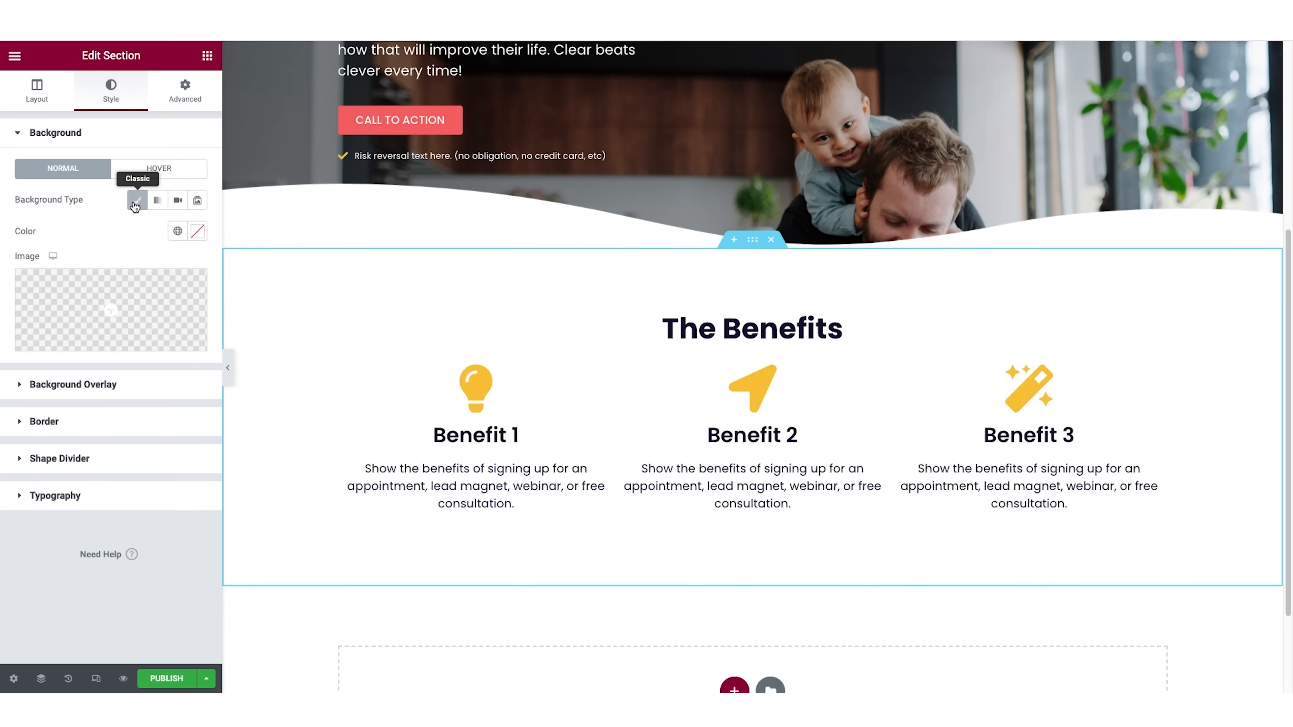
click(199, 236)
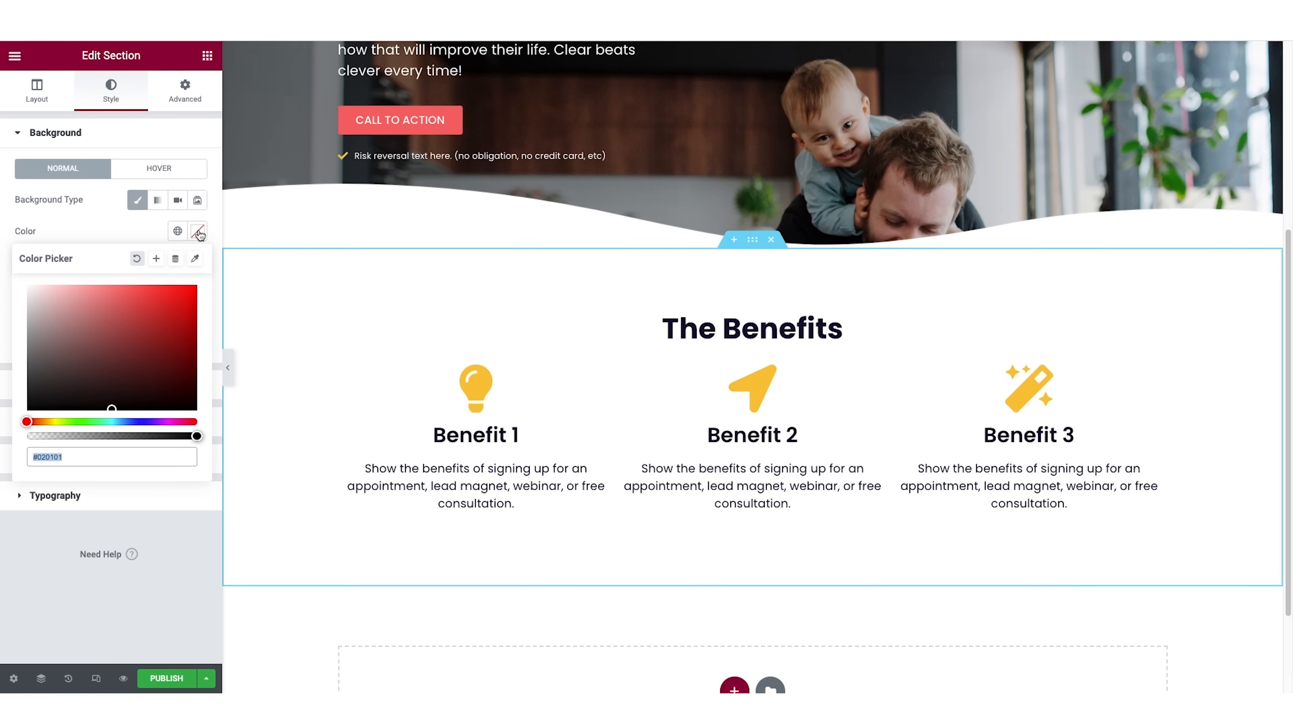
key(ctrl+v)
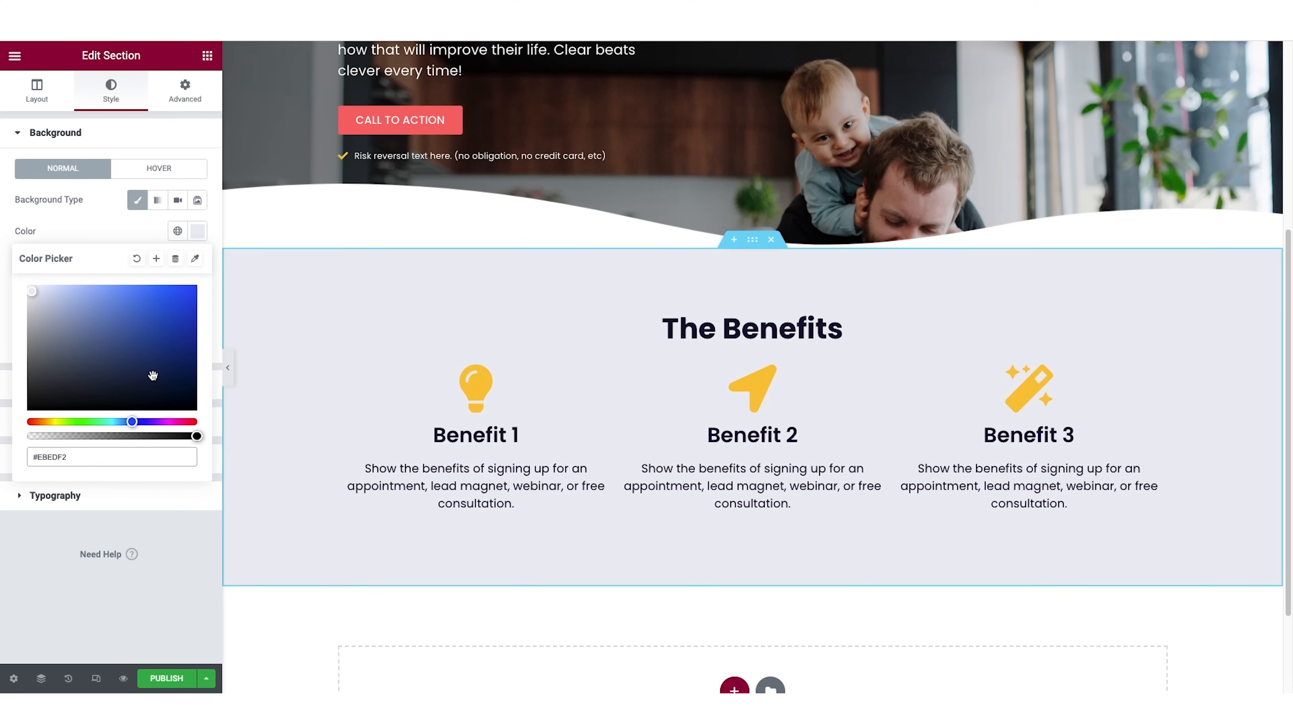
Save the benefits section's grey background as a new global color and preview the page without the editing panel.
click(156, 259)
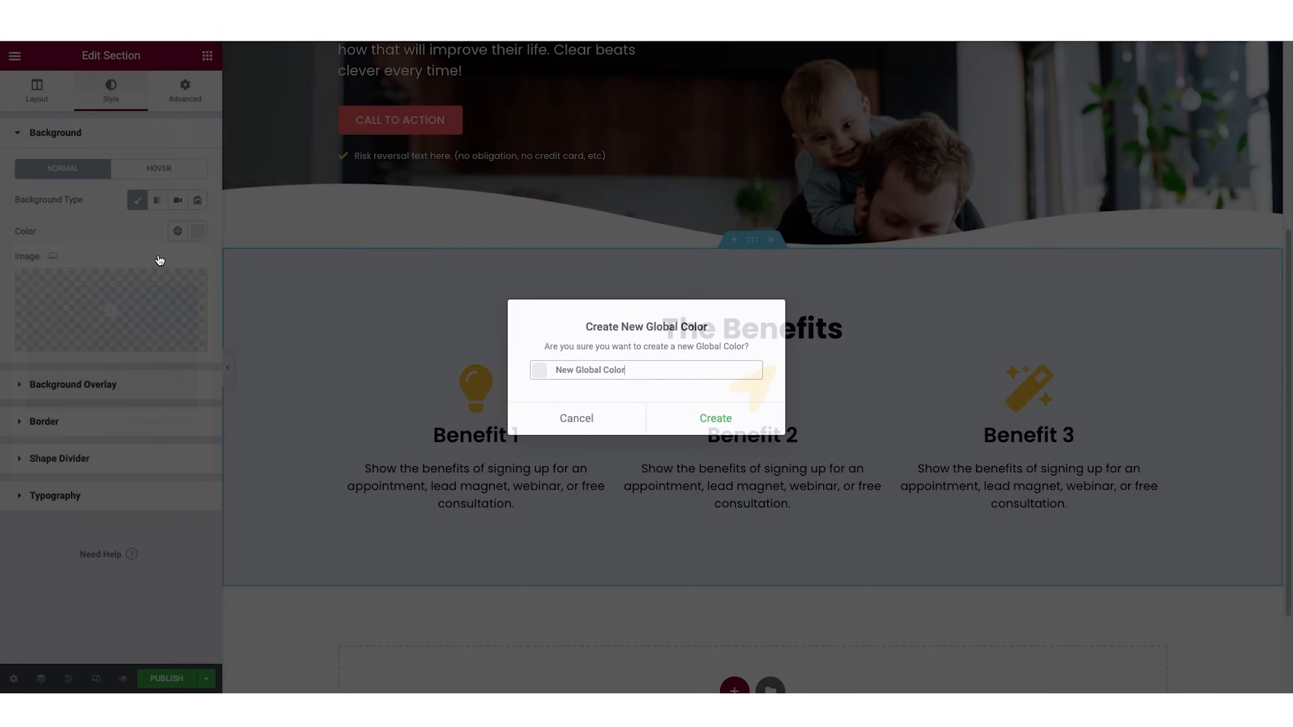
triple_click(590, 371)
text(grey bg)
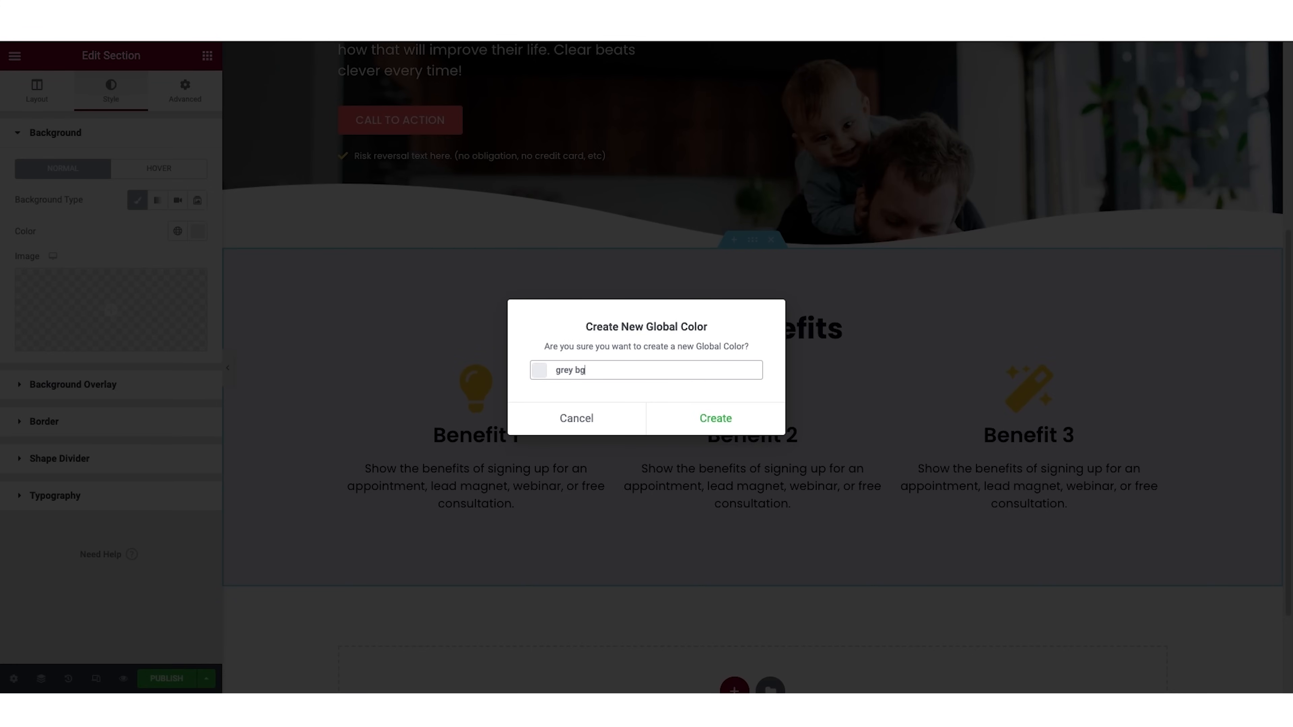
click(713, 420)
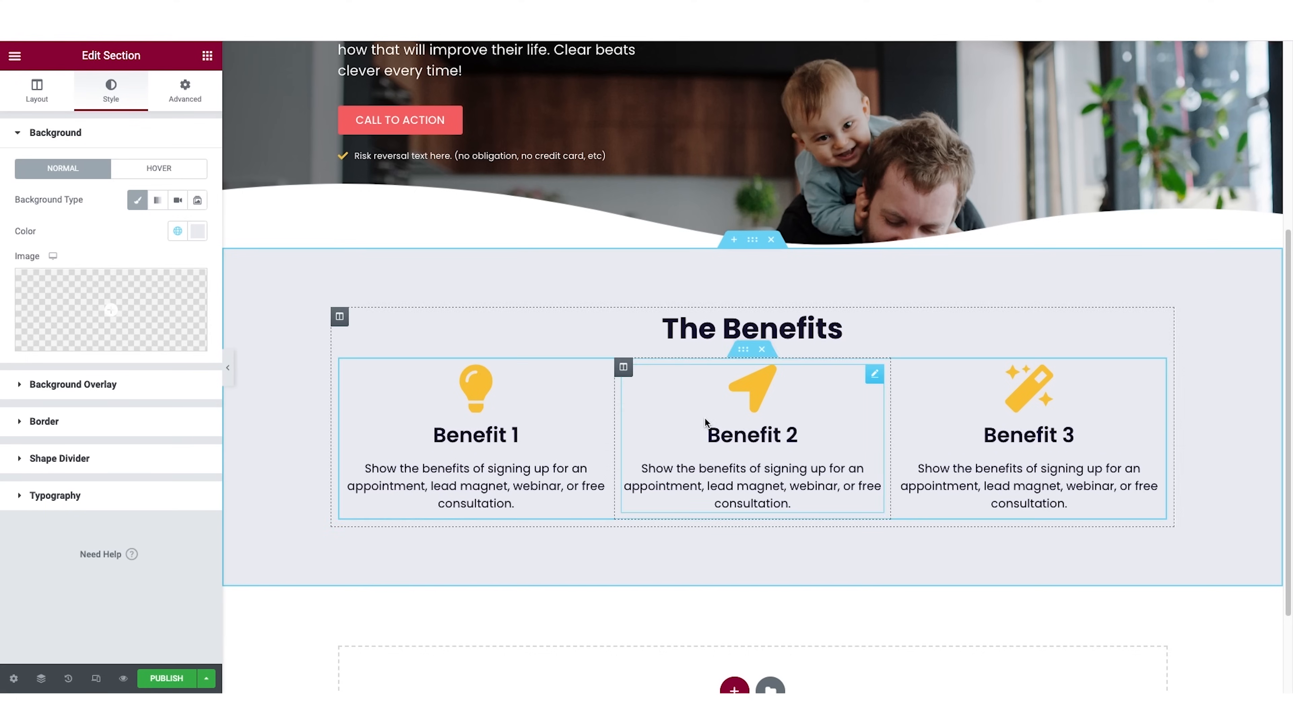
click(229, 369)
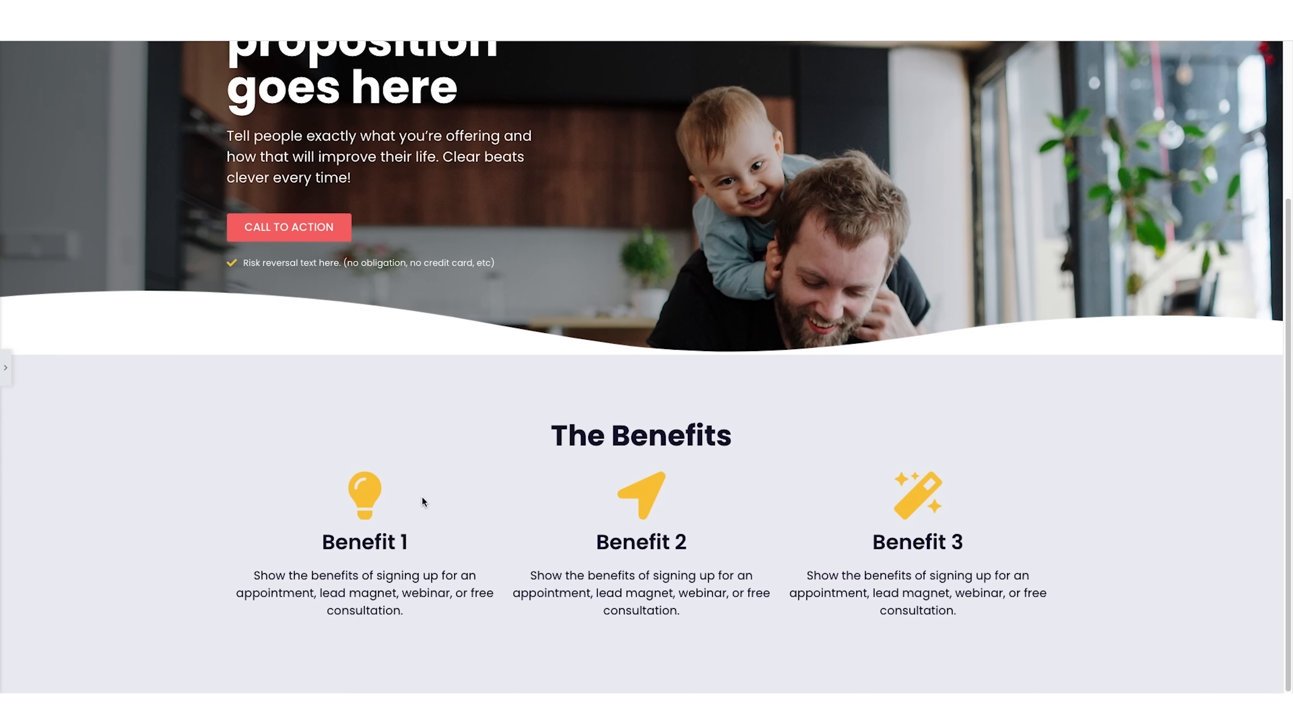
click(5, 367)
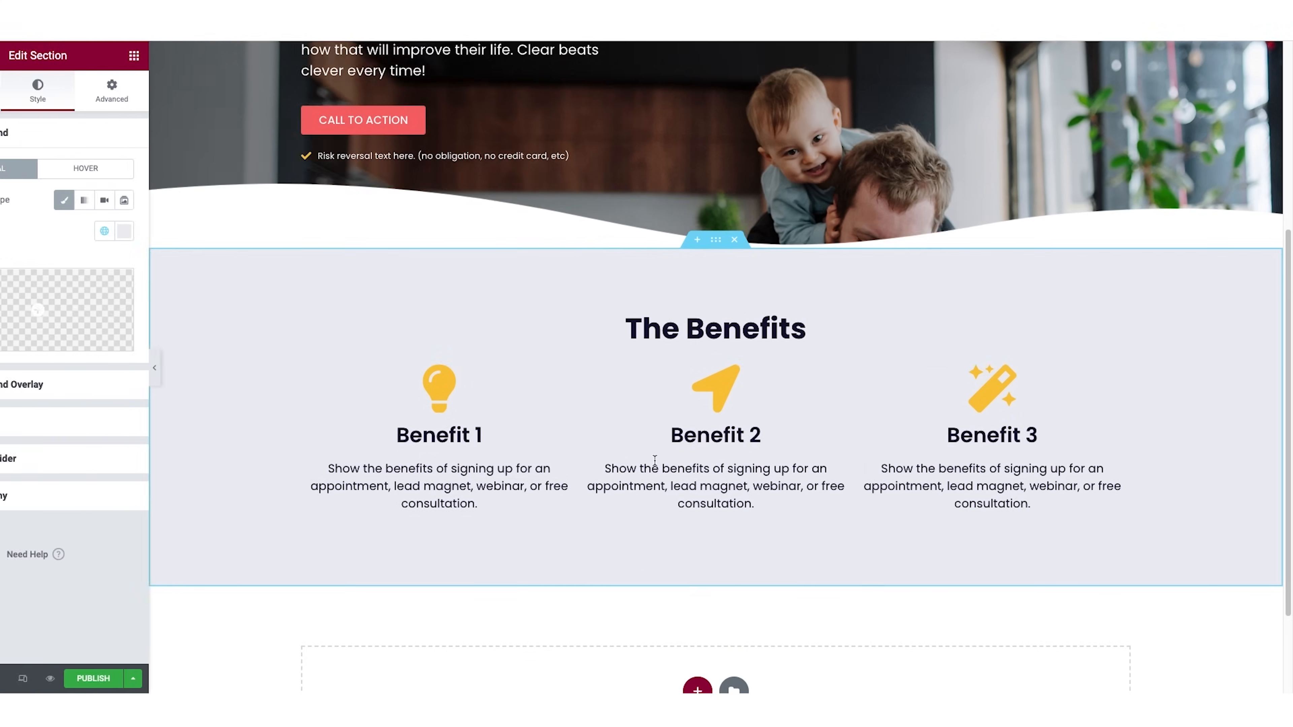
Apply the light grey global color to the hero section's bottom Waves shape divider.
scroll(656, 464, up, 2)
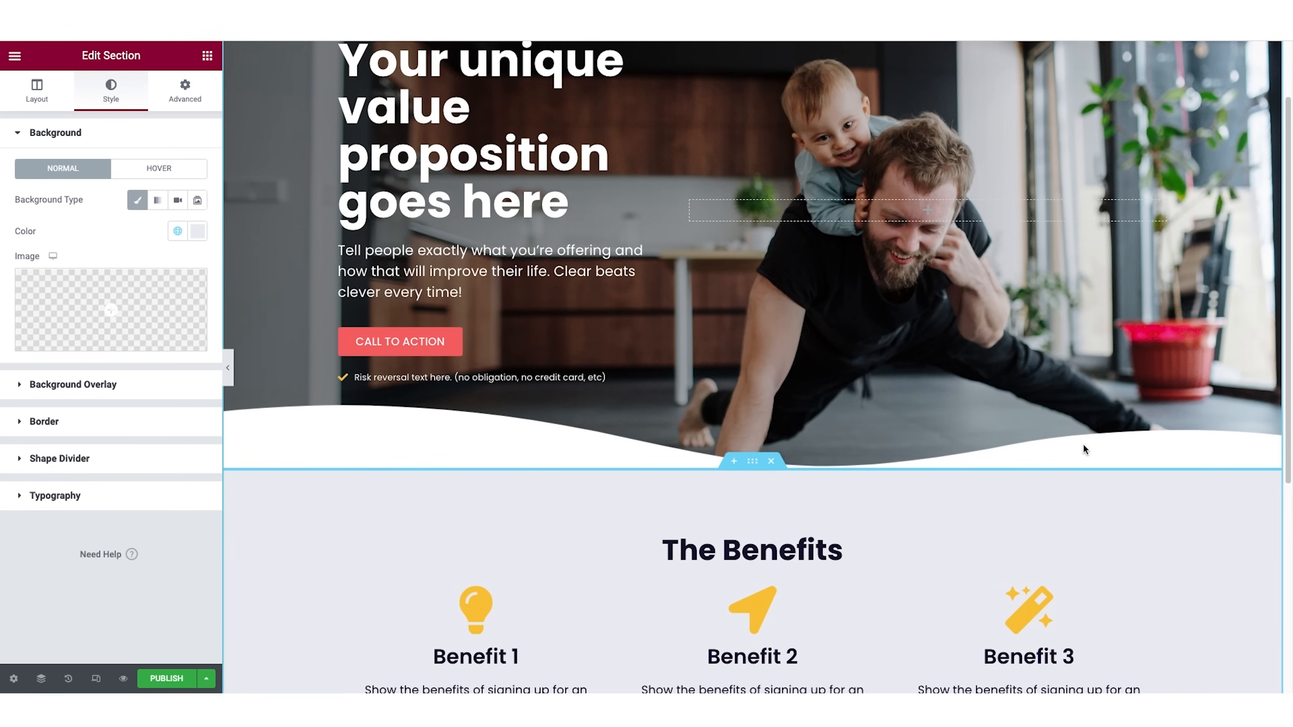
scroll(857, 179, up, 2)
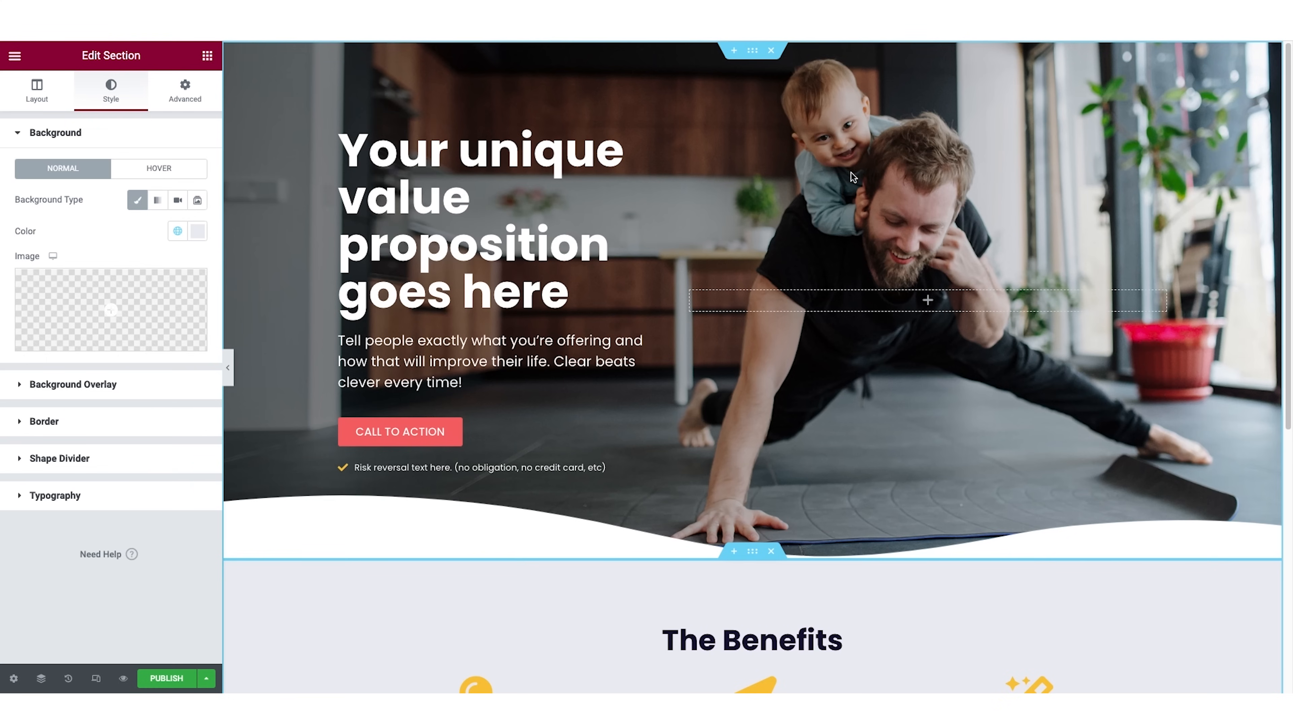
click(756, 61)
scroll(89, 479, down, 3)
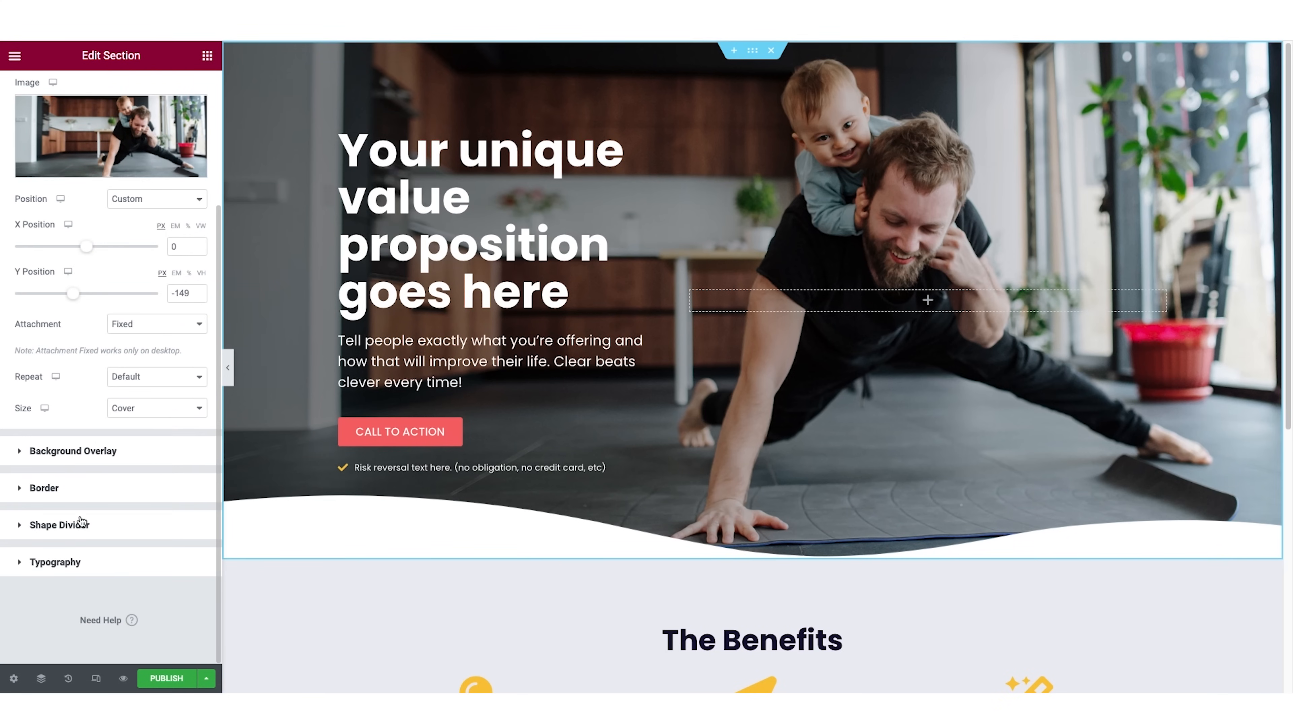
click(56, 524)
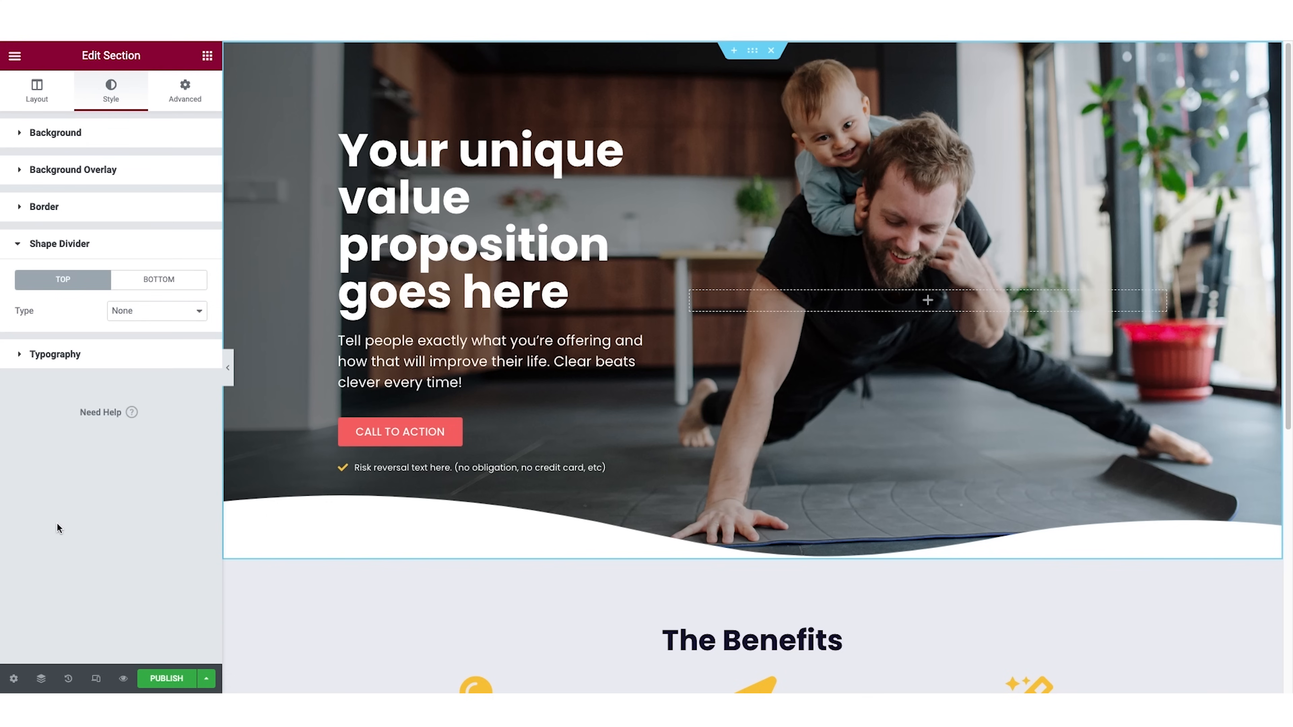
click(159, 281)
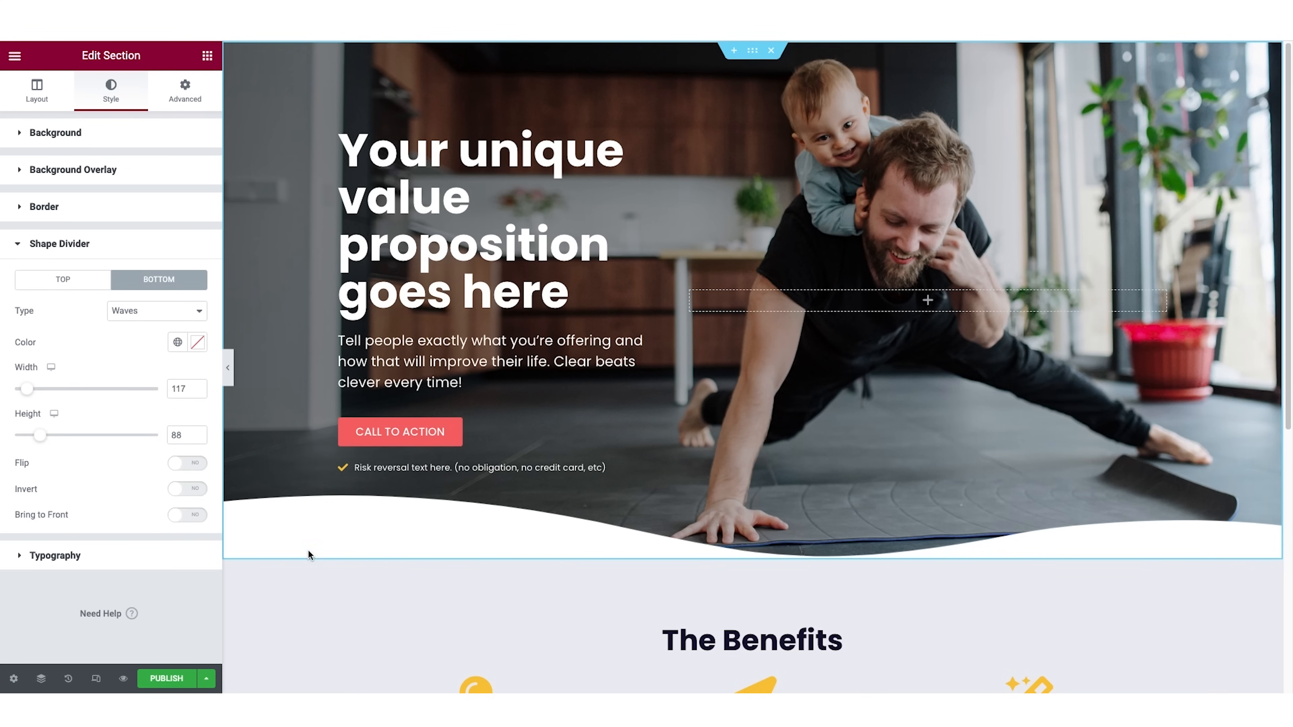
click(178, 343)
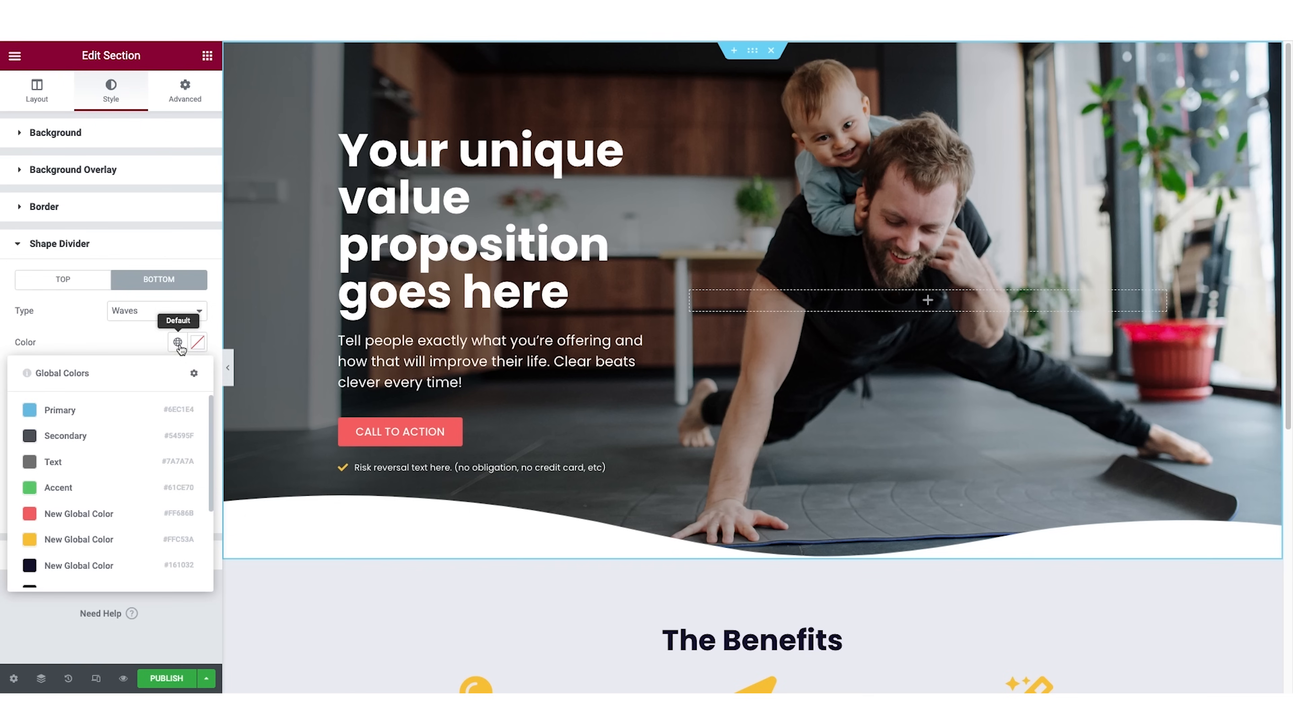
scroll(160, 458, down, 3)
click(105, 569)
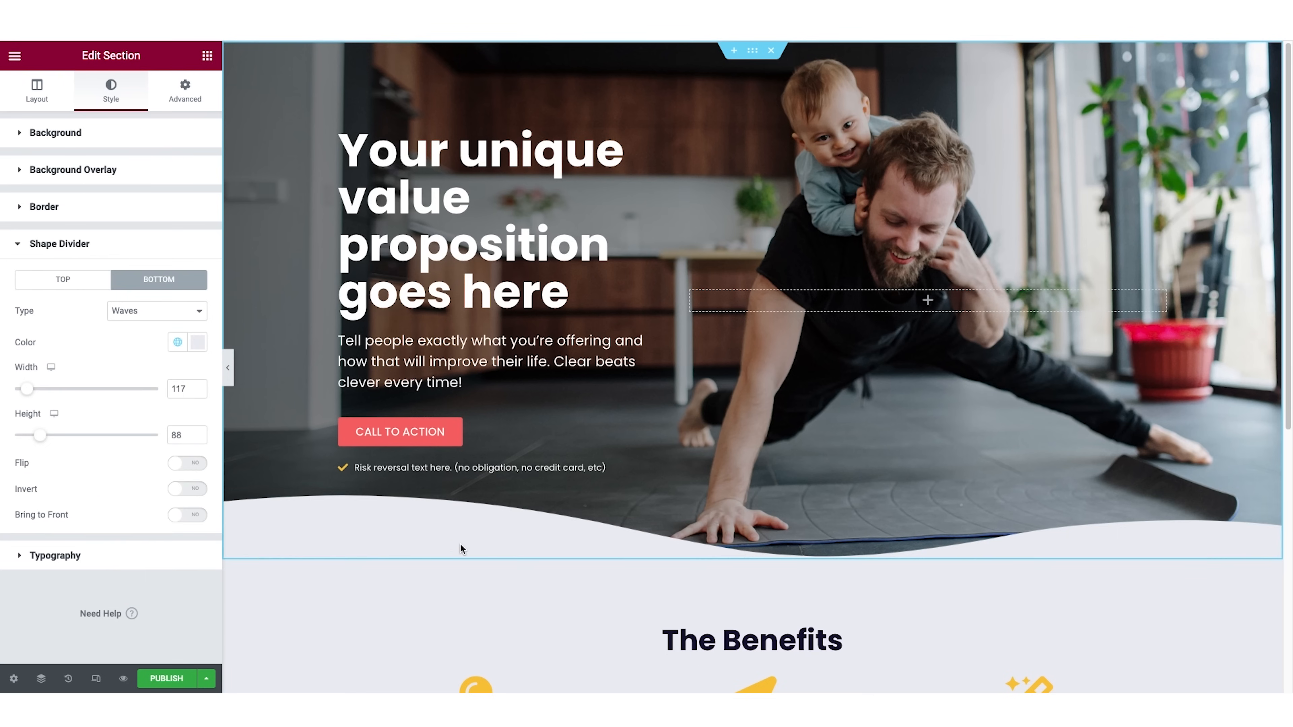
Give the Benefit 1 column a classic background in white, #FFFFFF.
scroll(460, 543, down, 5)
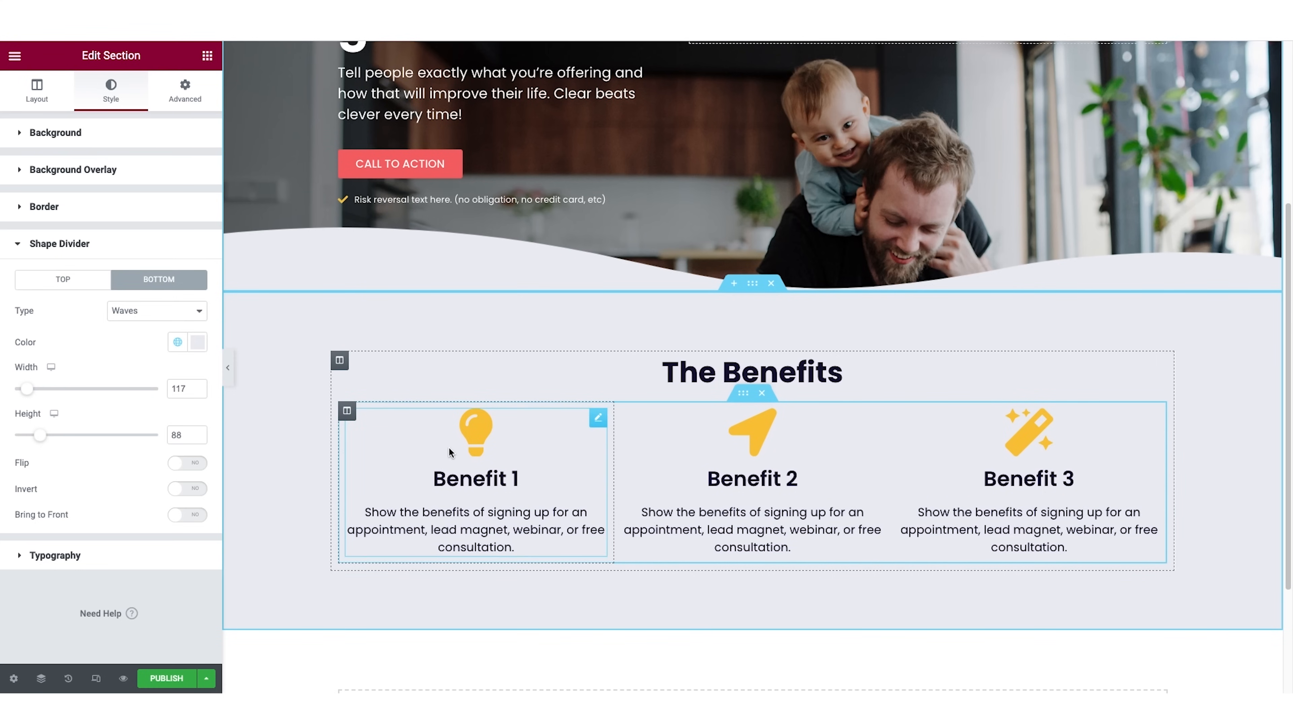
click(348, 413)
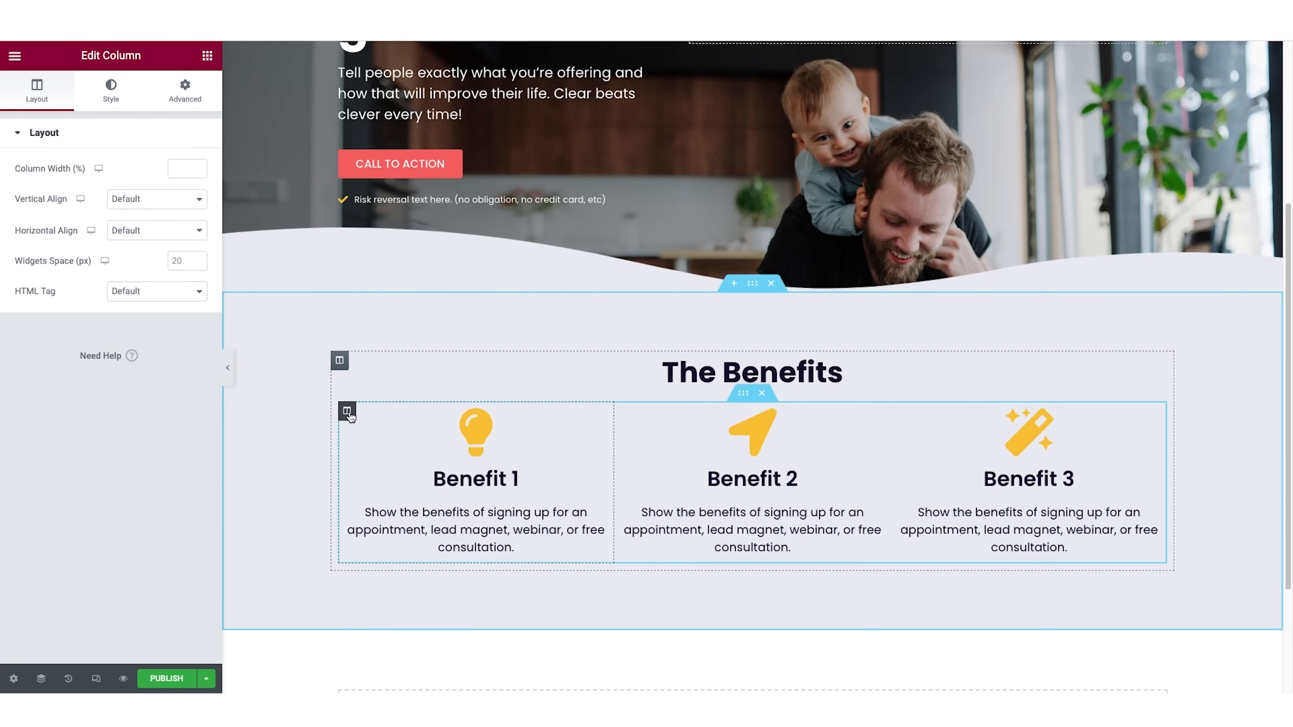
click(111, 91)
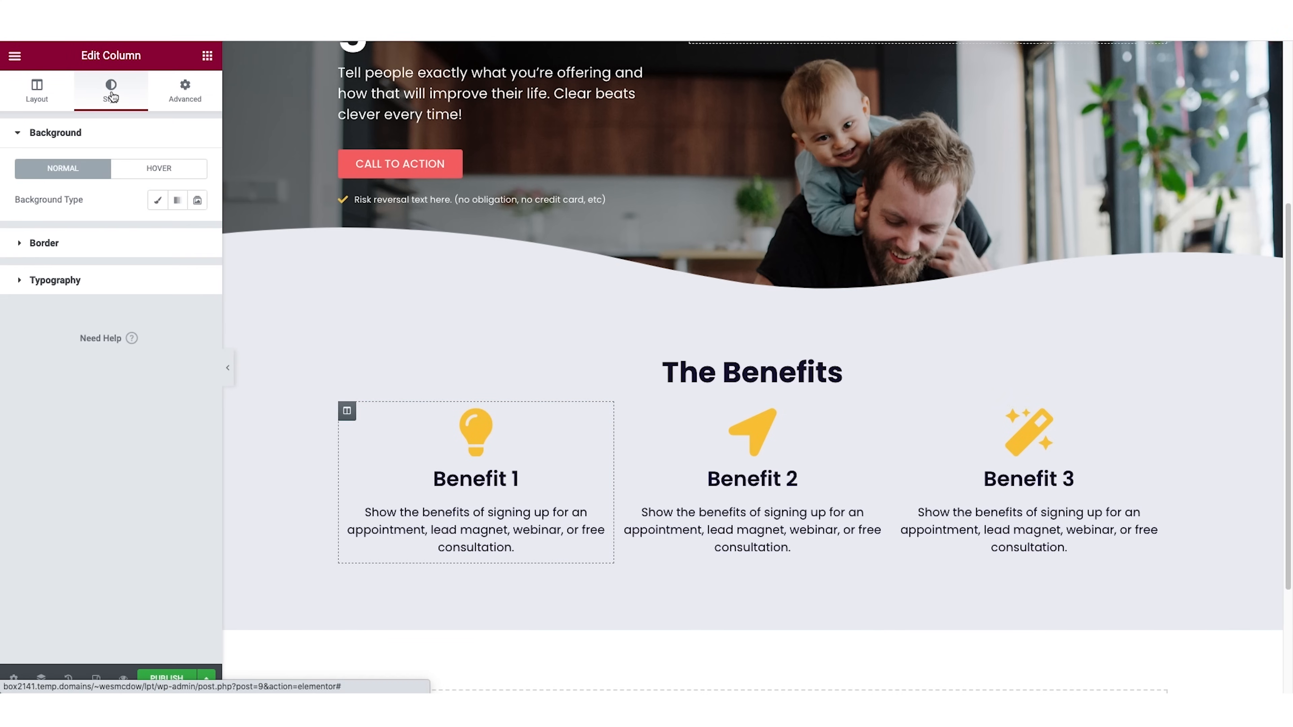
click(158, 199)
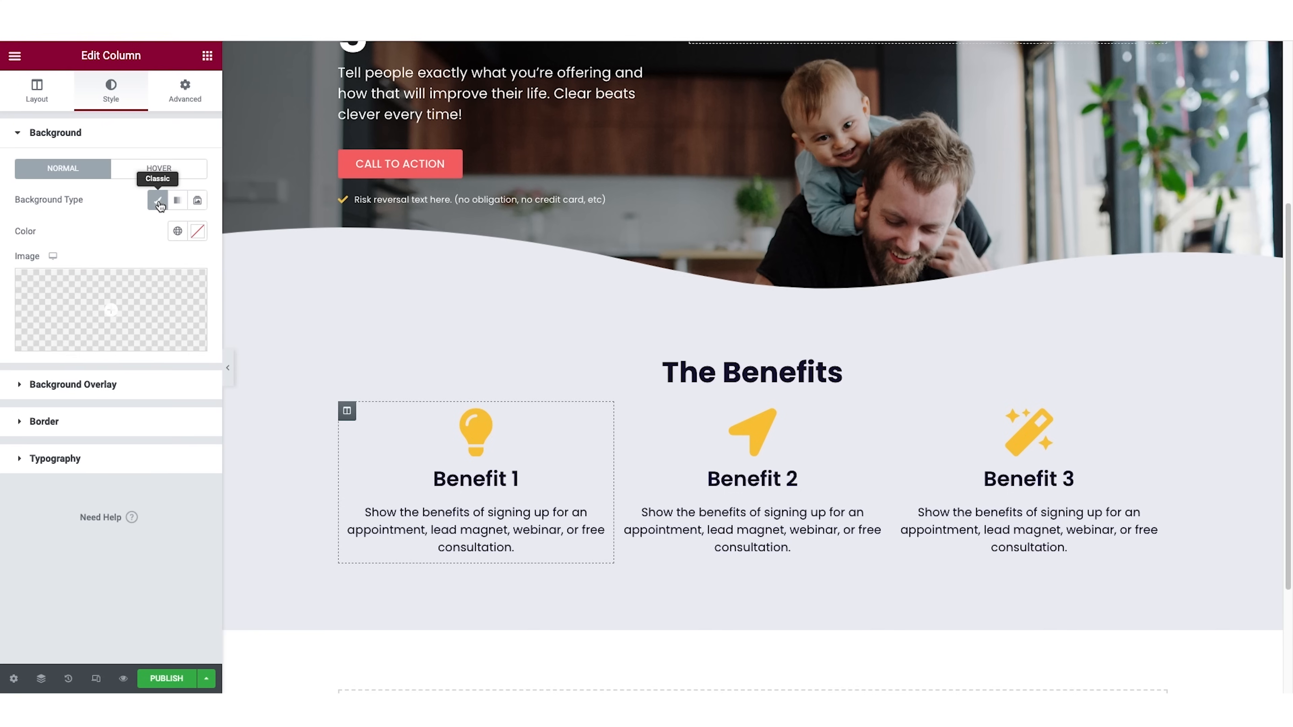
click(195, 233)
drag(38, 308, 0, 237)
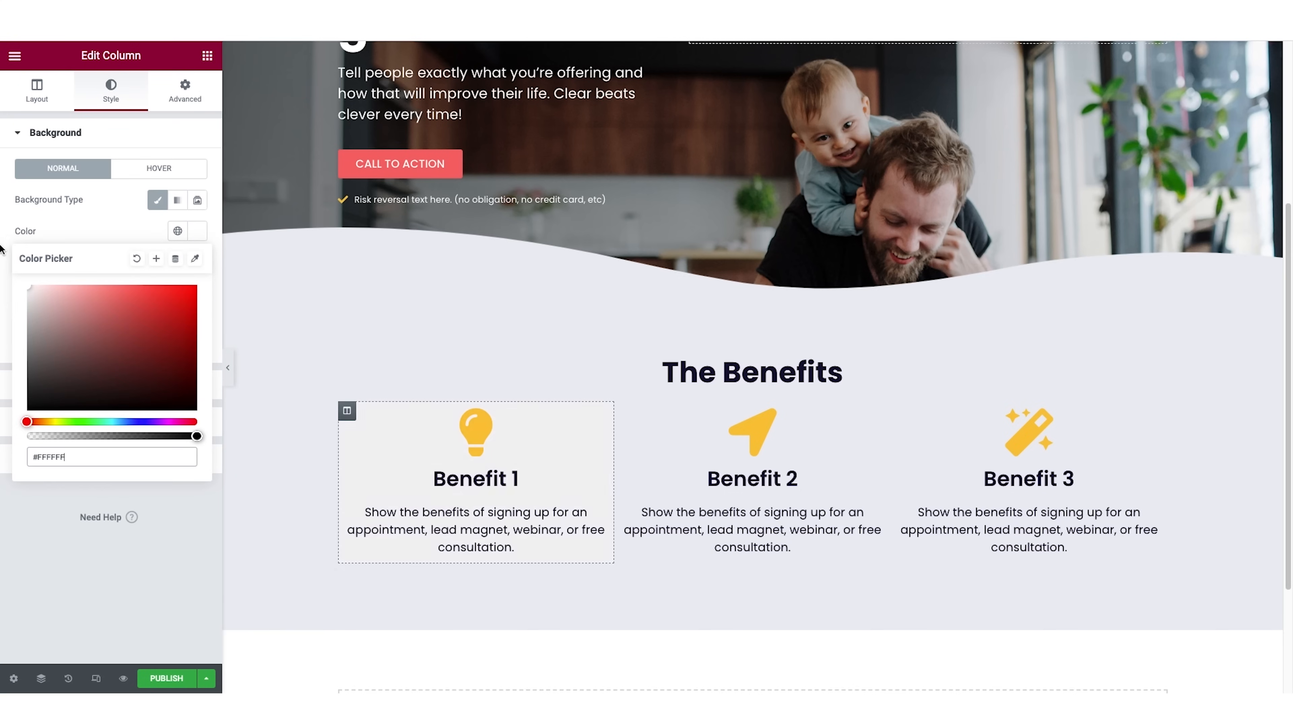
click(79, 133)
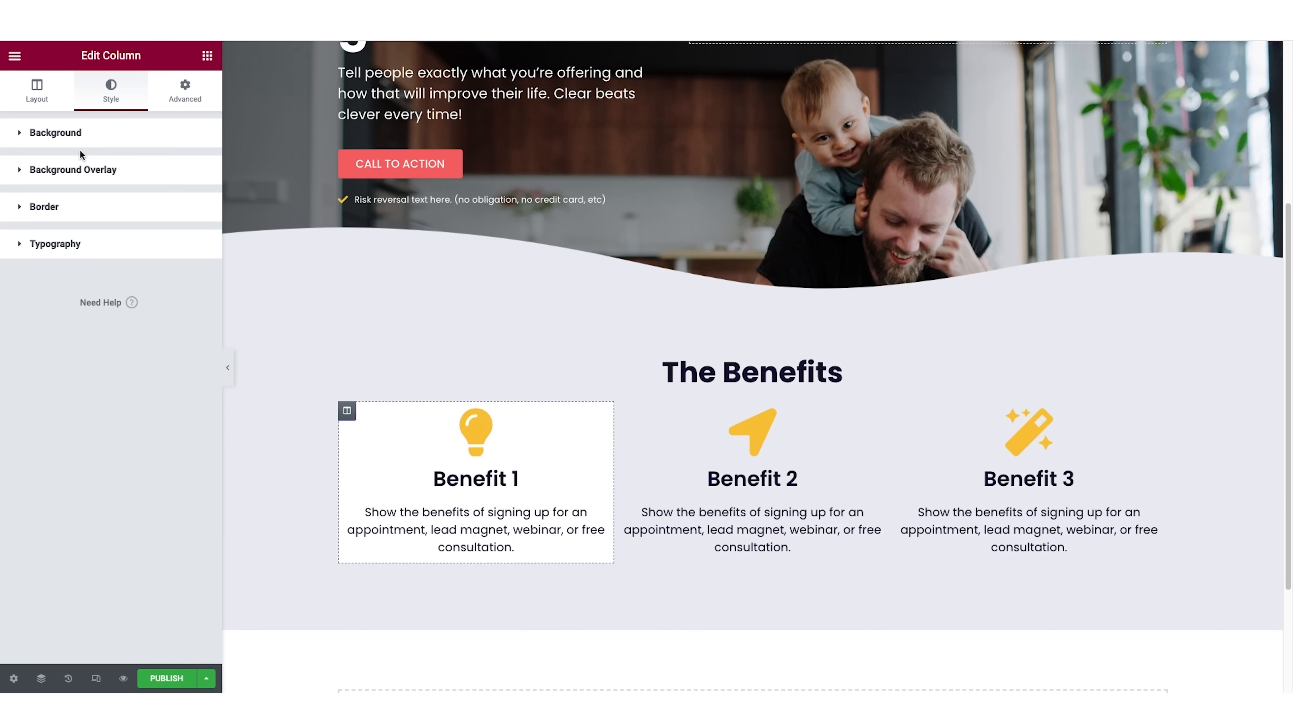
click(71, 134)
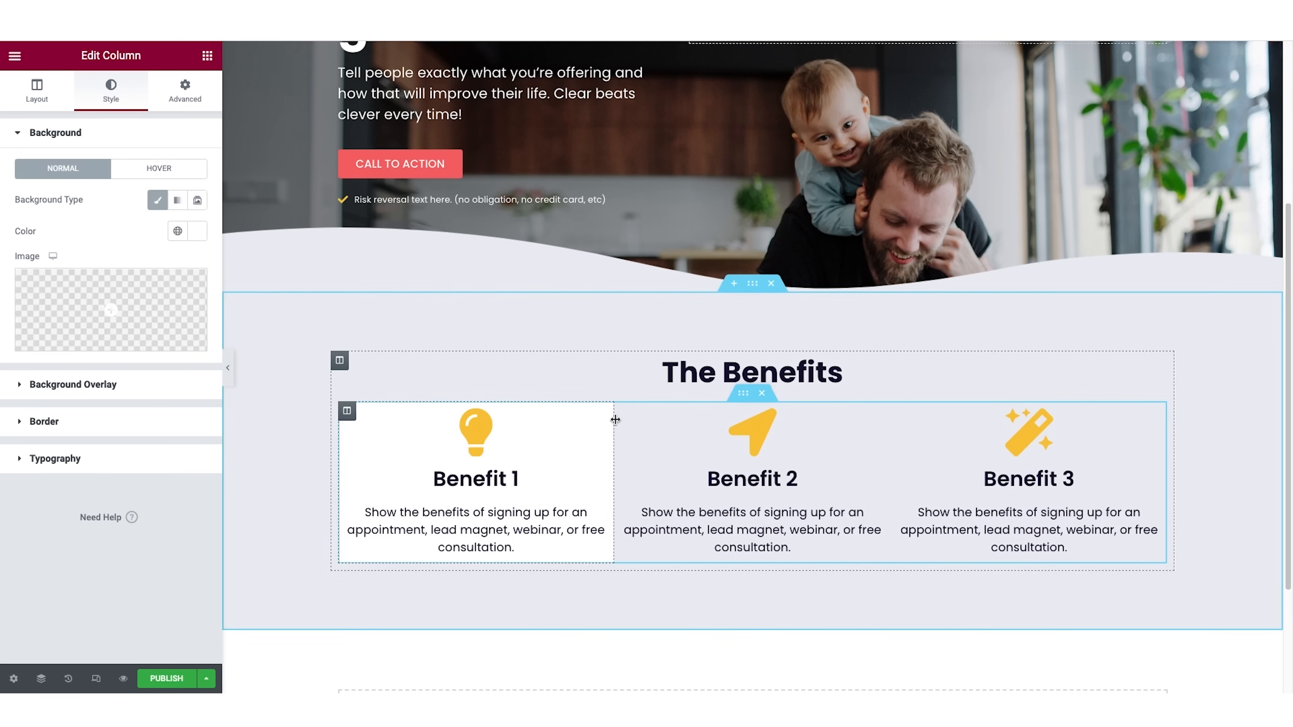
Round all corners of the Benefit 1 column with a 30 px border radius and preview the result at full width.
click(45, 422)
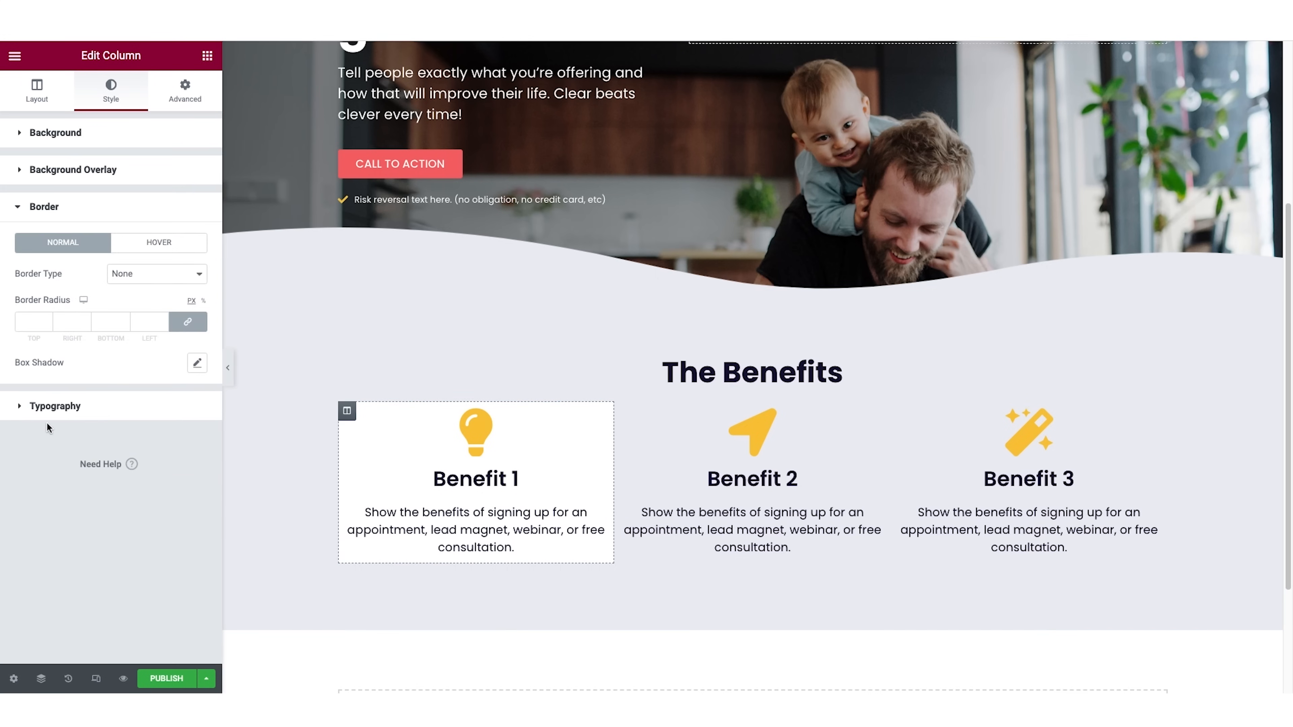
click(33, 321)
text(20)
drag(29, 326, 17, 326)
scroll(229, 396, up, 1)
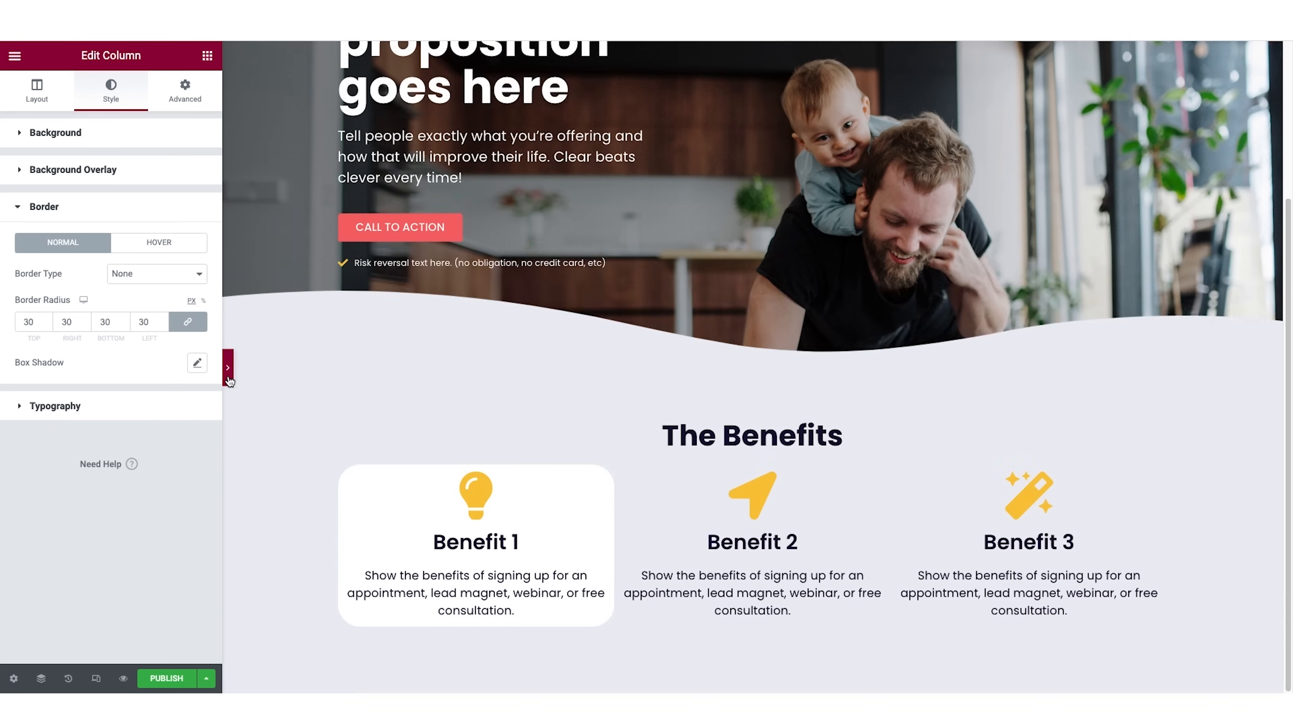
click(227, 372)
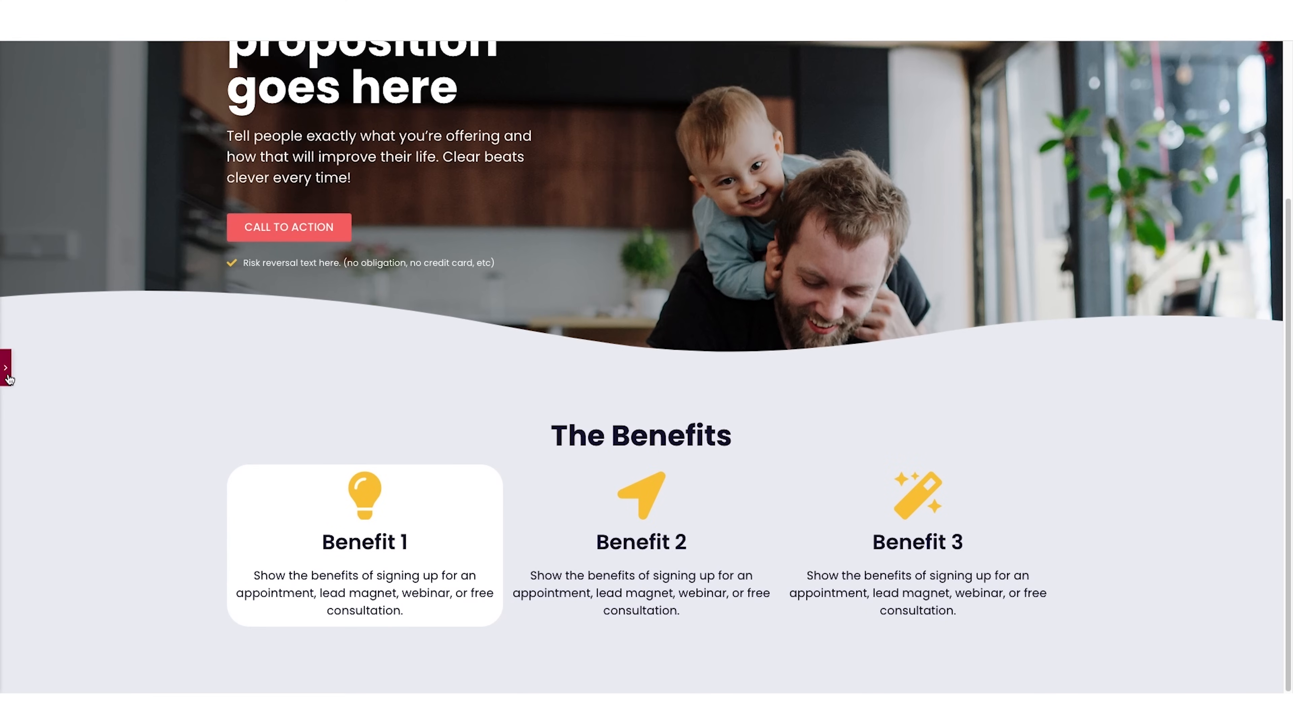
click(6, 376)
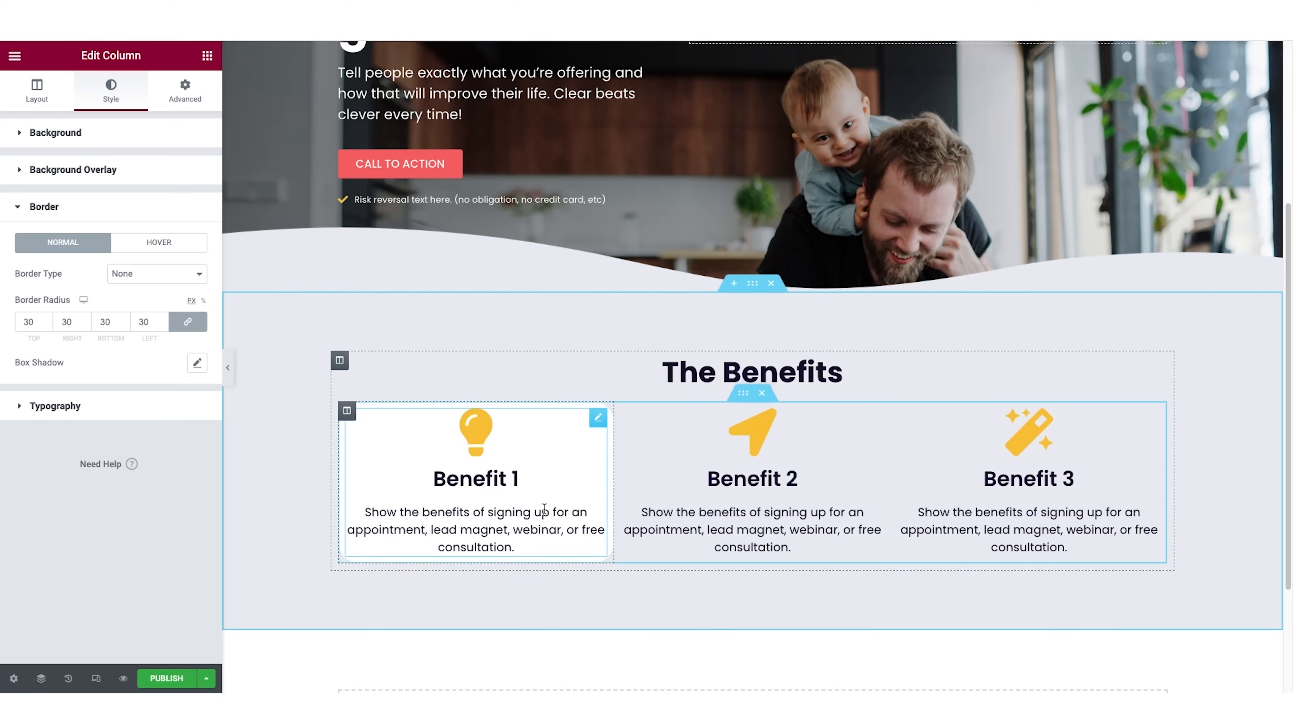
Set the Benefit 1 column's padding to 20 px on all sides and preview the page at full width.
click(189, 104)
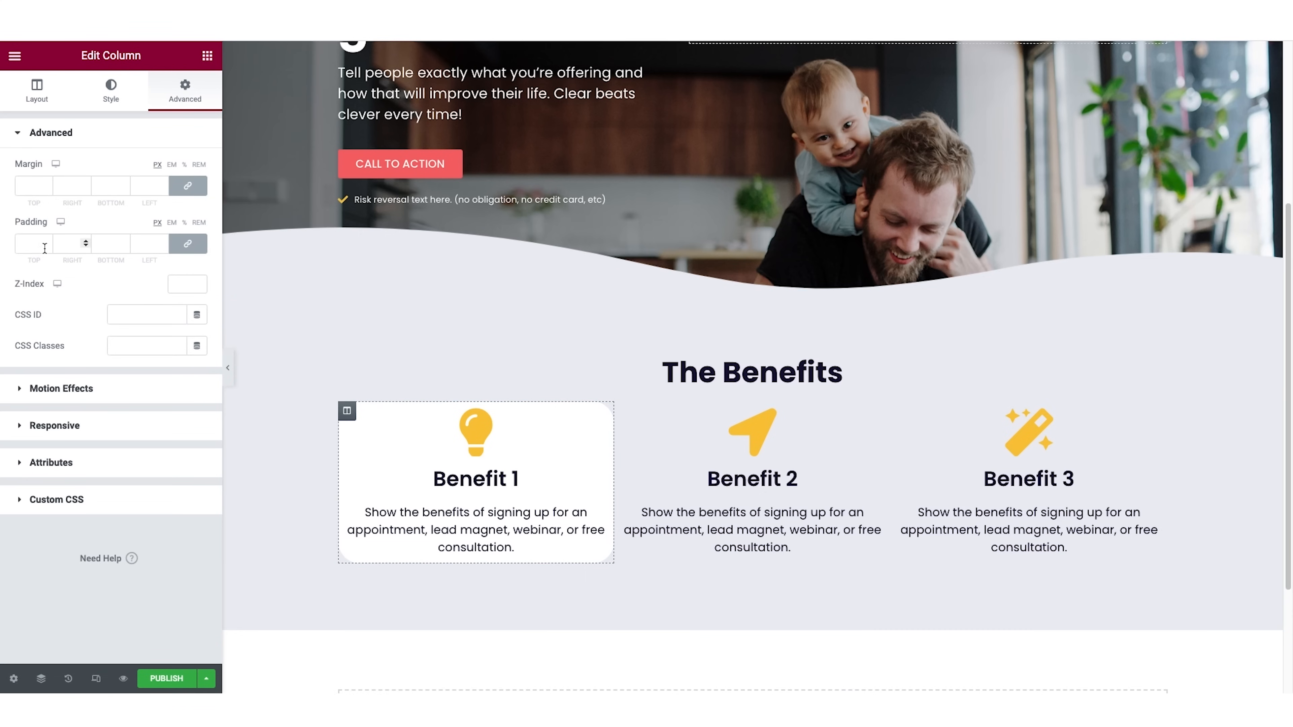
click(30, 242)
text(20)
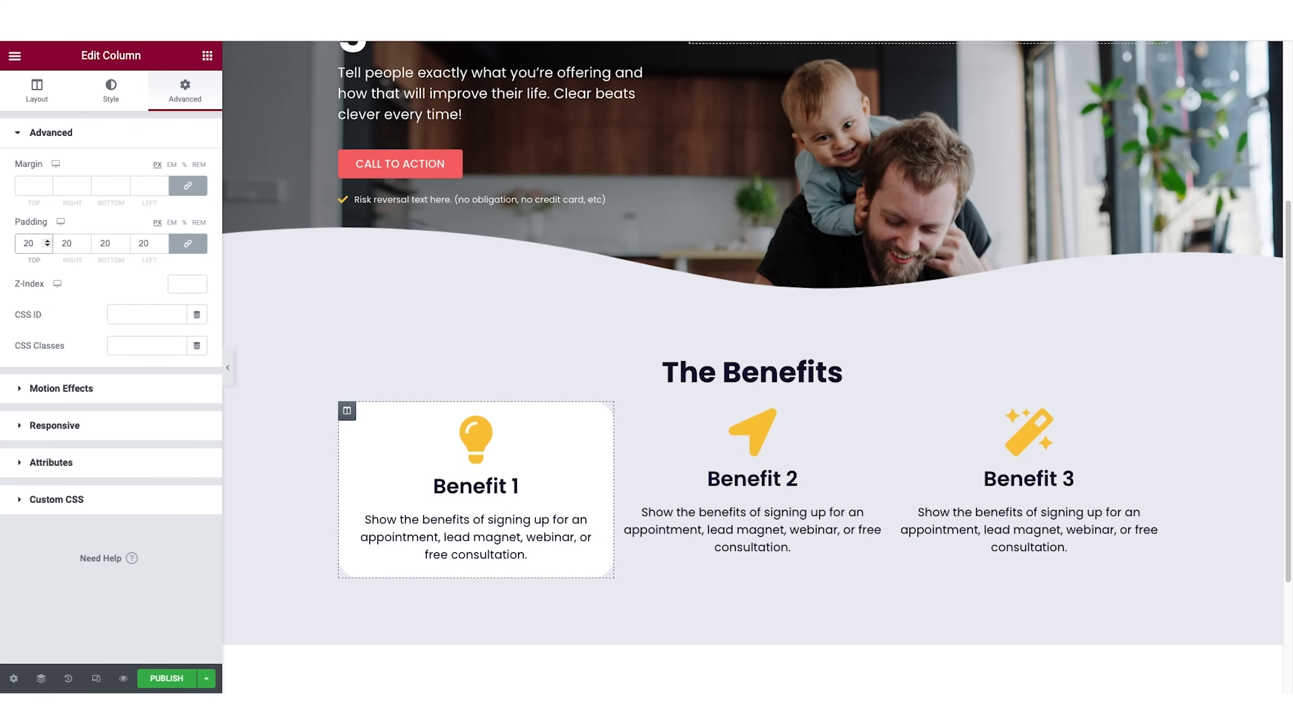
click(228, 368)
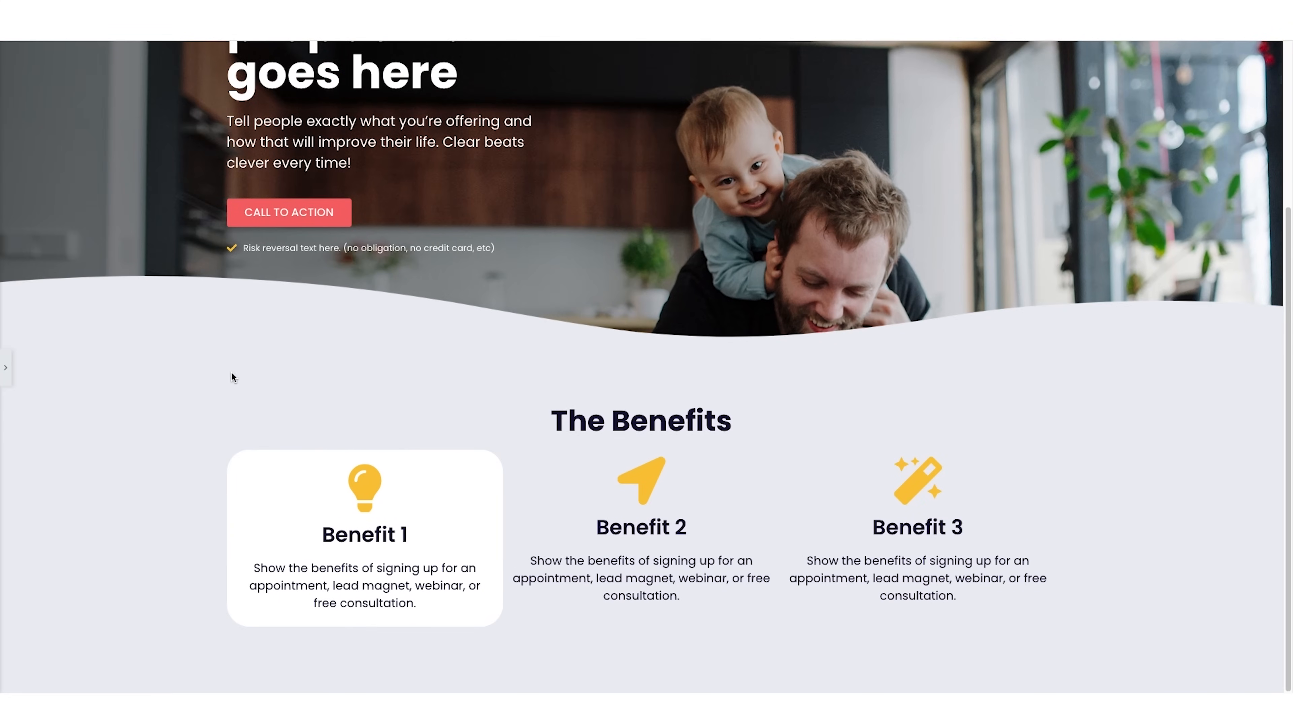
Copy the Benefit 1 column's style onto the Benefit 2 and Benefit 3 columns and preview the page at full width.
click(9, 369)
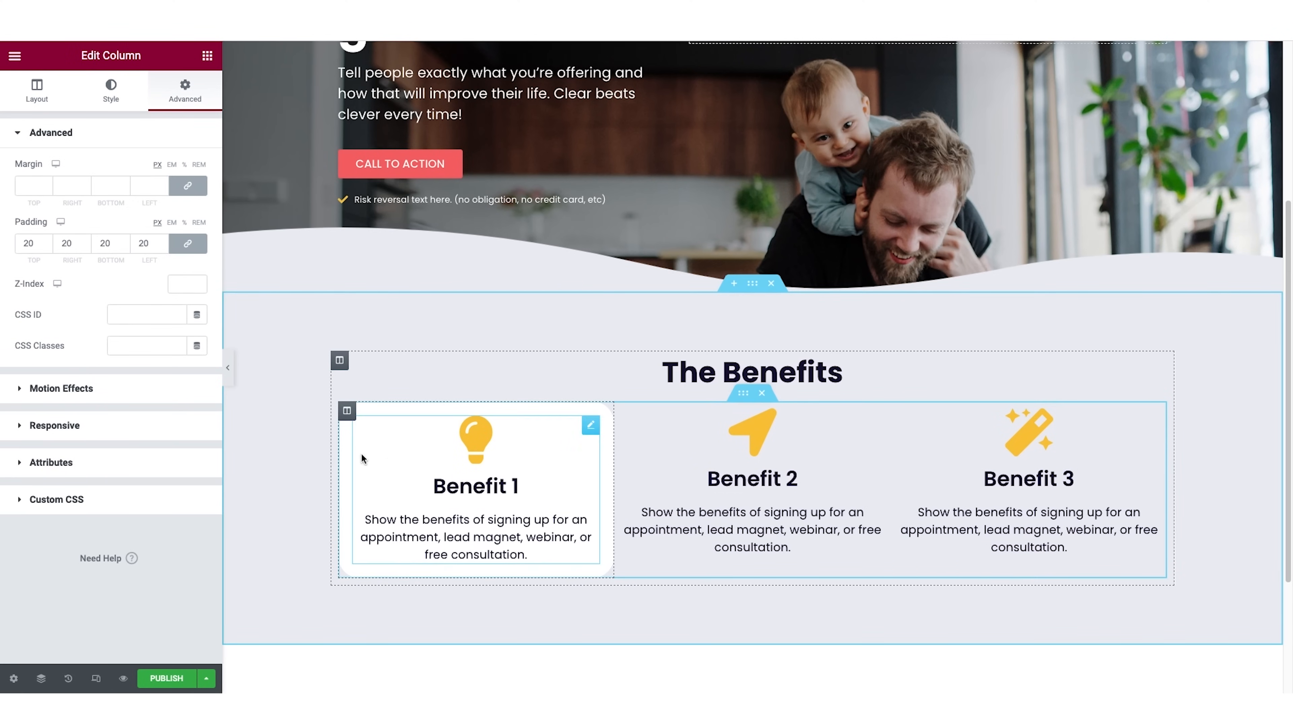
right_click(347, 414)
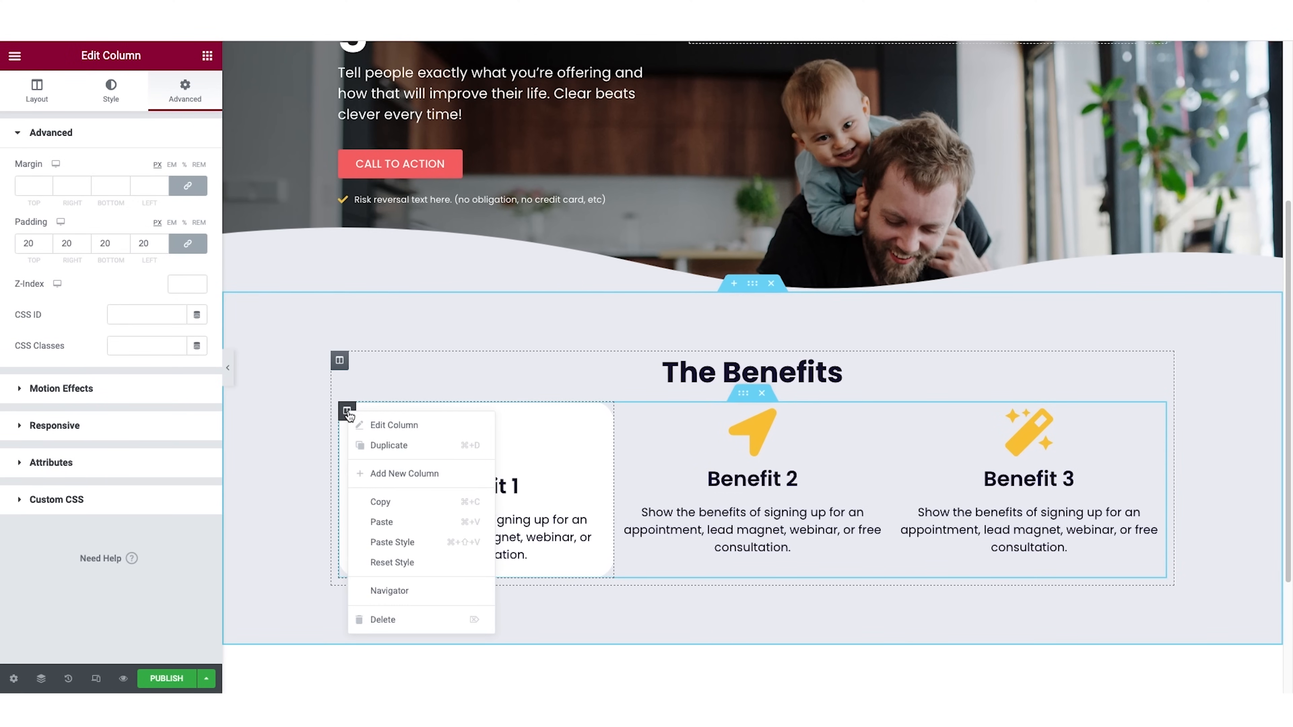
click(387, 504)
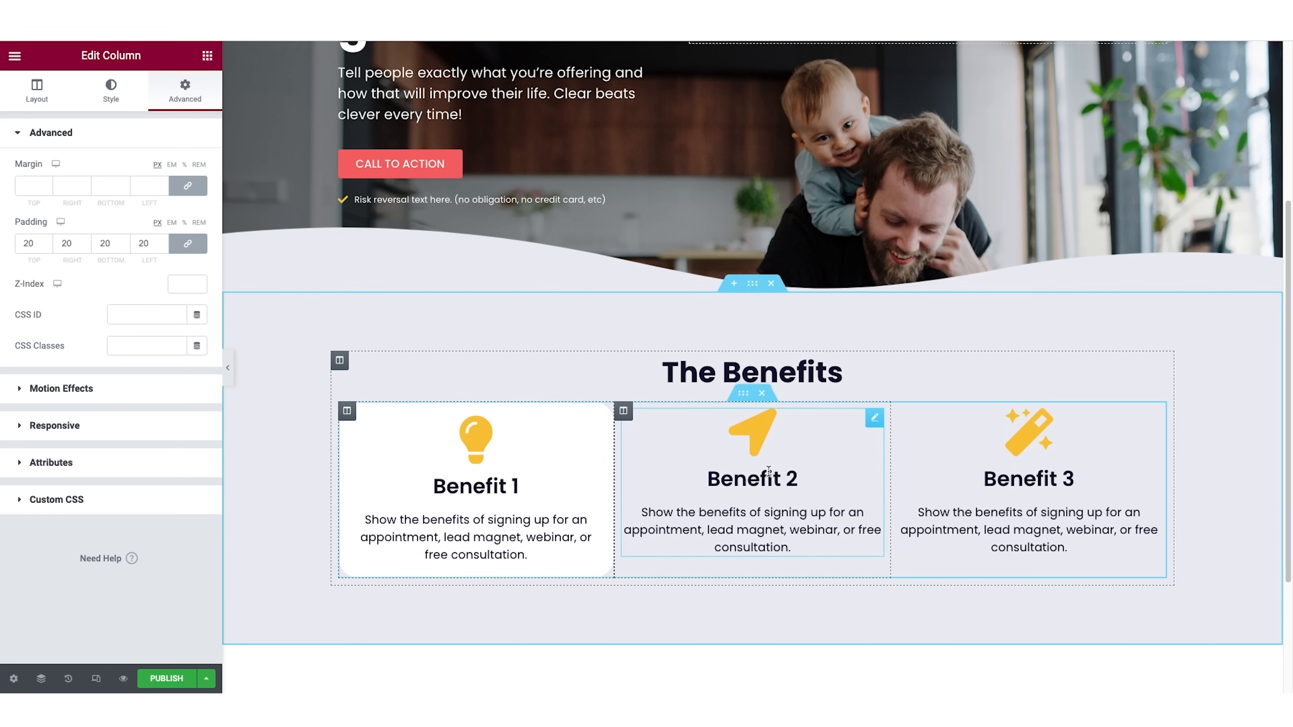
right_click(623, 416)
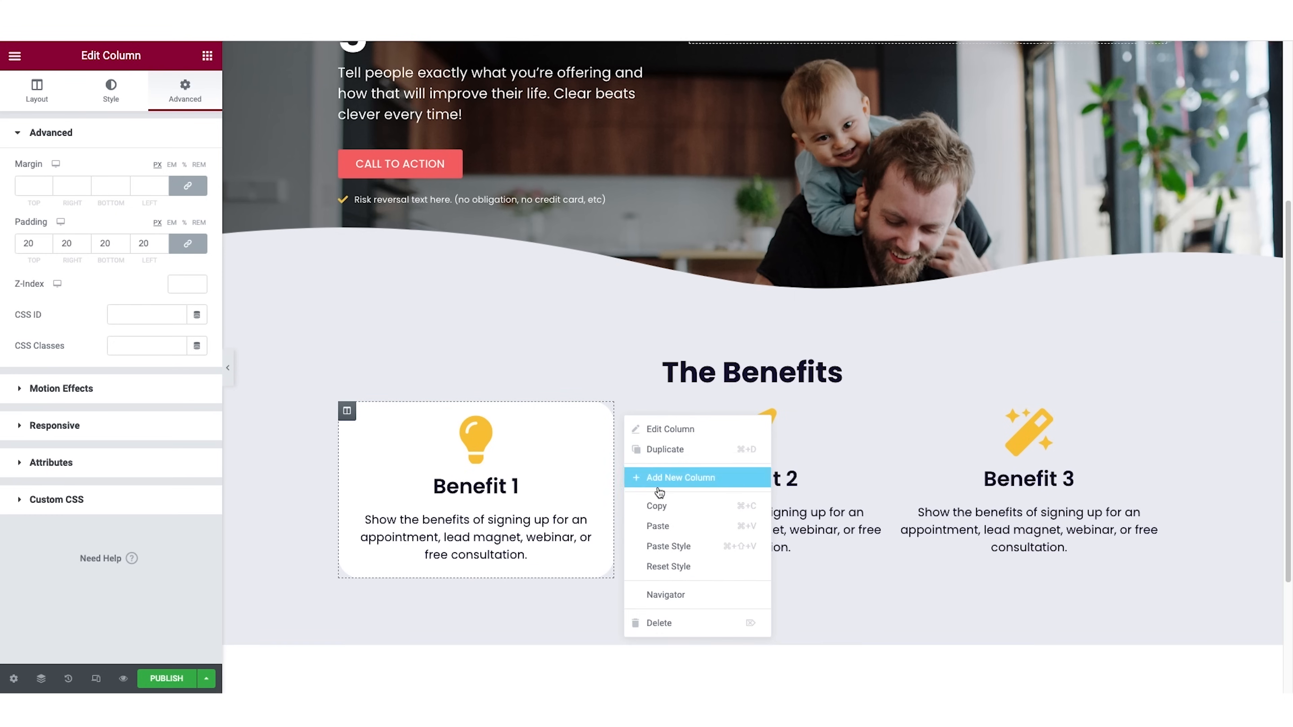
click(673, 540)
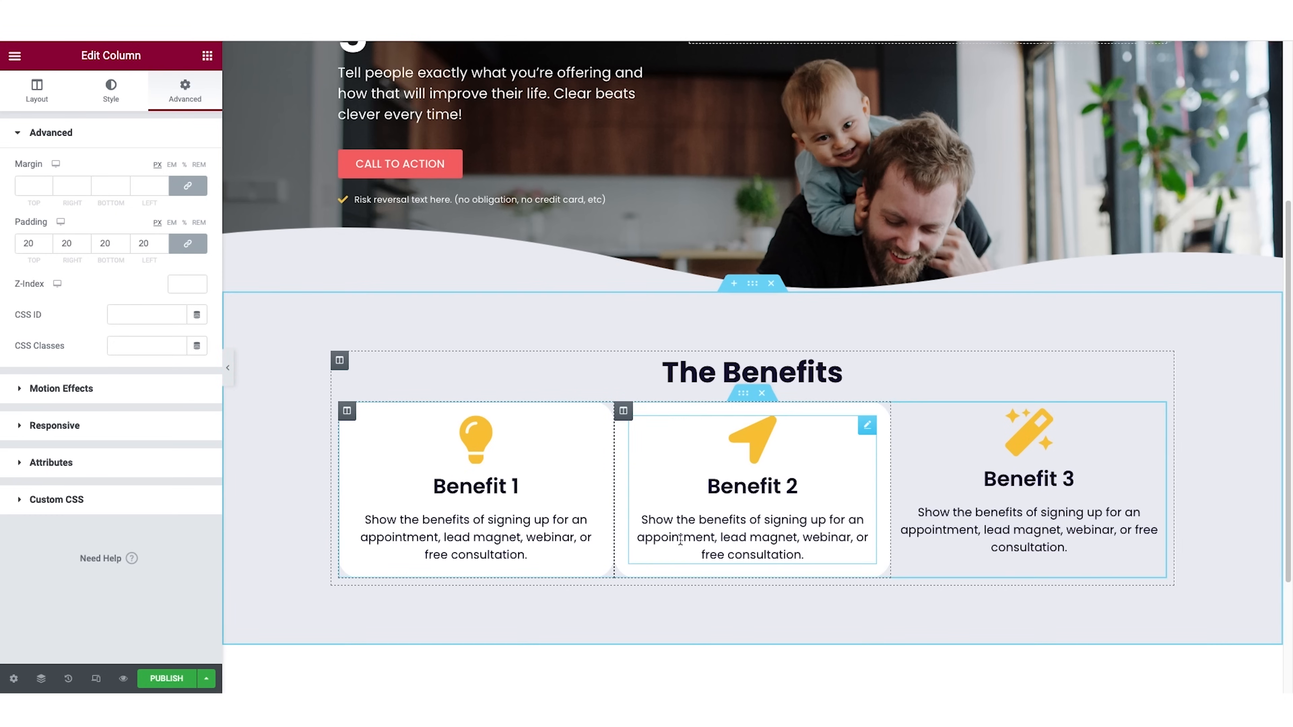
right_click(899, 410)
click(935, 539)
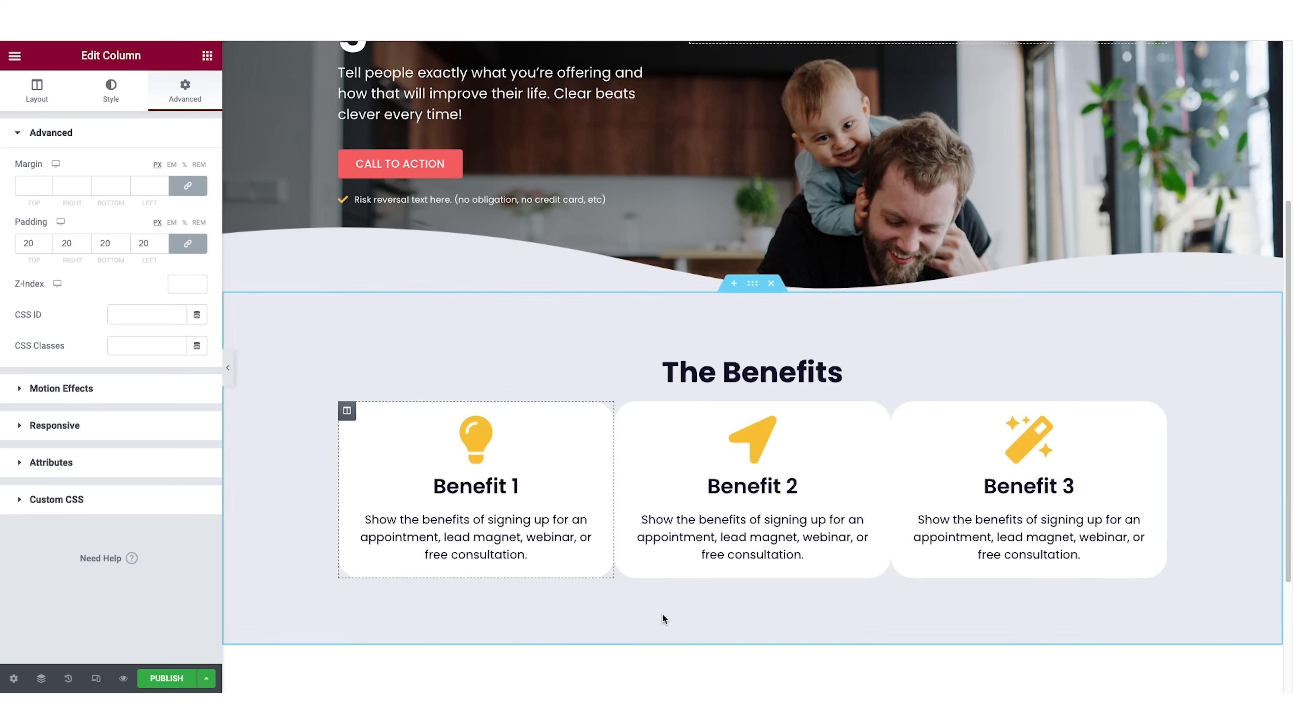
click(223, 371)
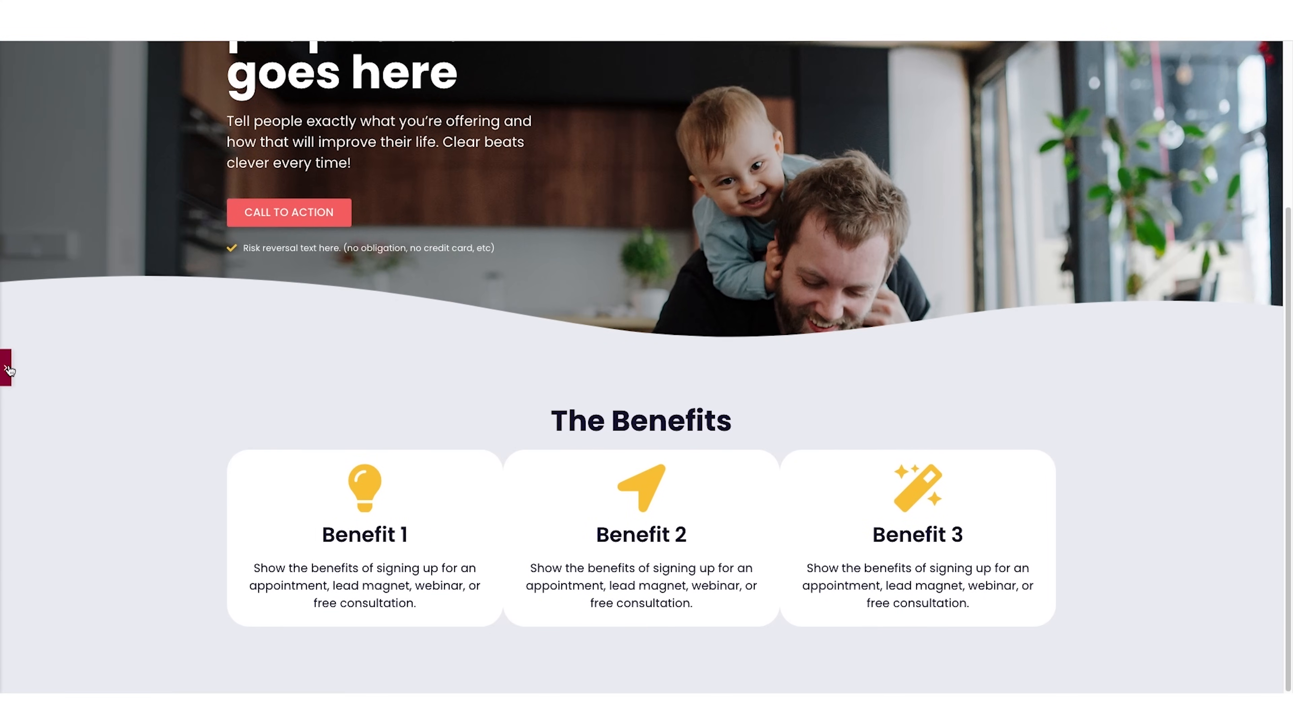
Unlink the Benefit 1 column's margin values and set its right and left margins to 10 px.
click(6, 367)
click(347, 411)
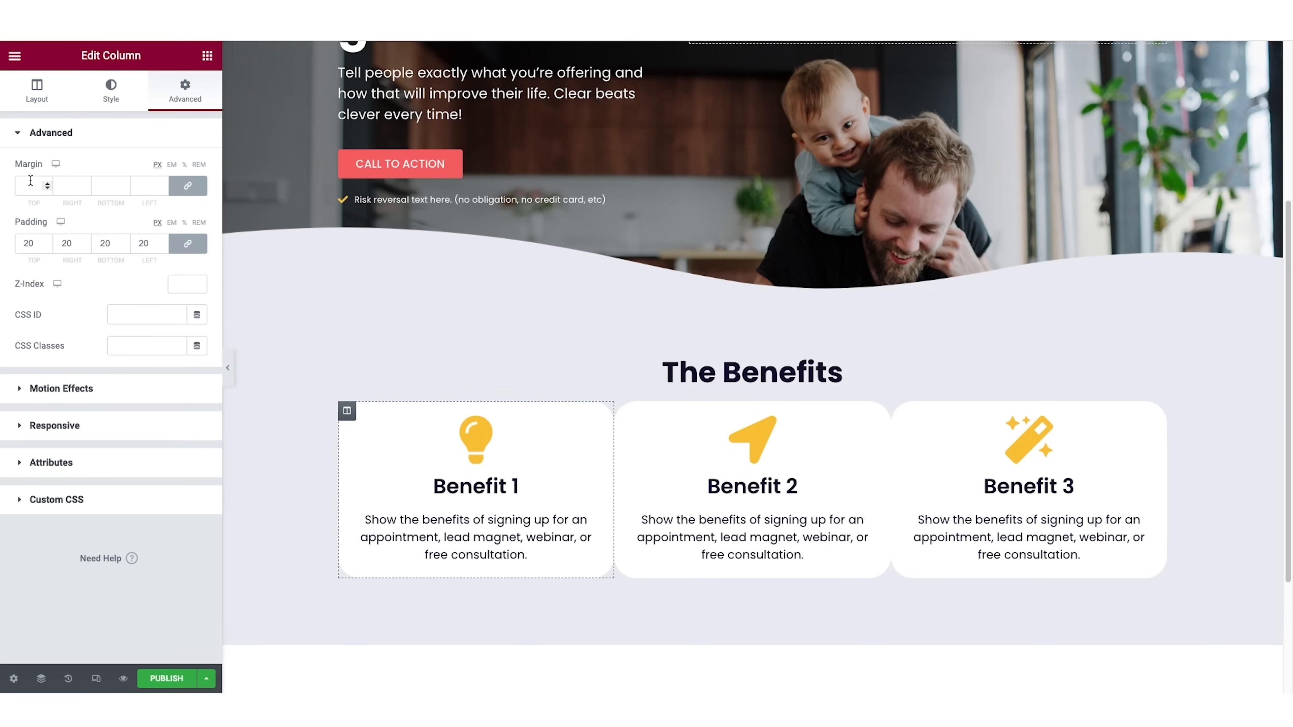
click(192, 190)
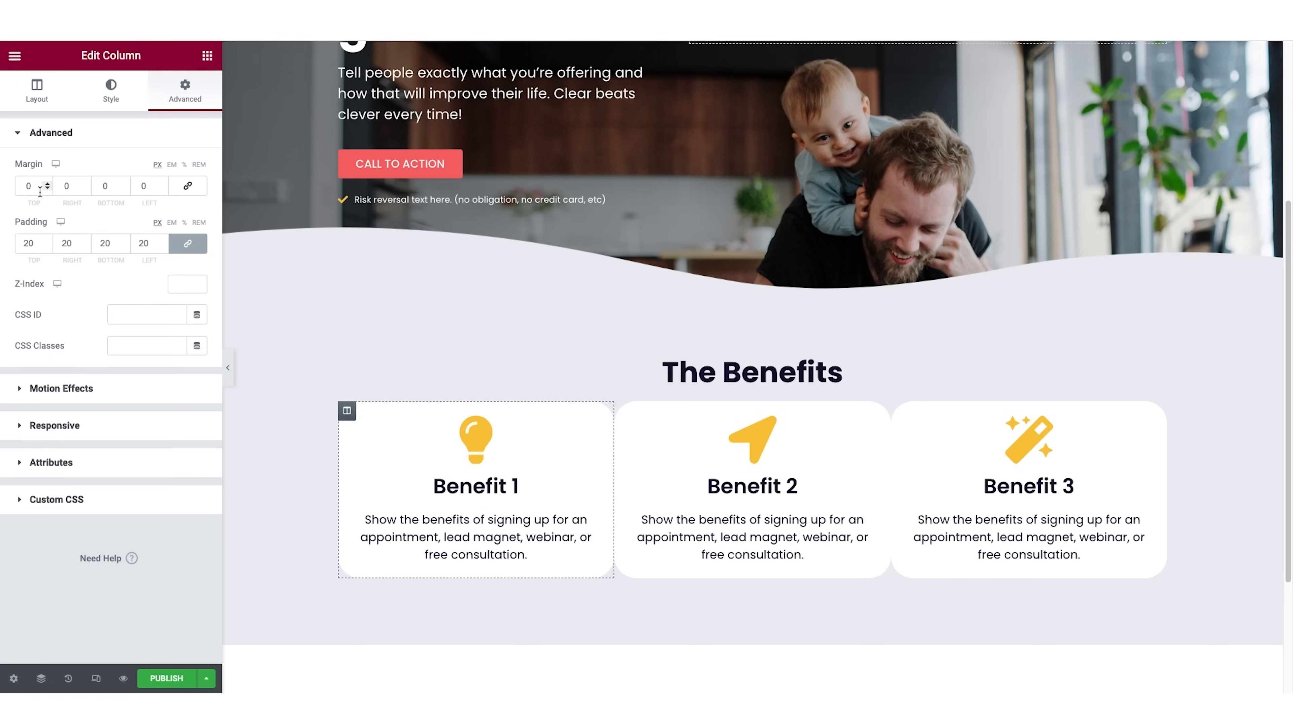
click(62, 187)
text(1)
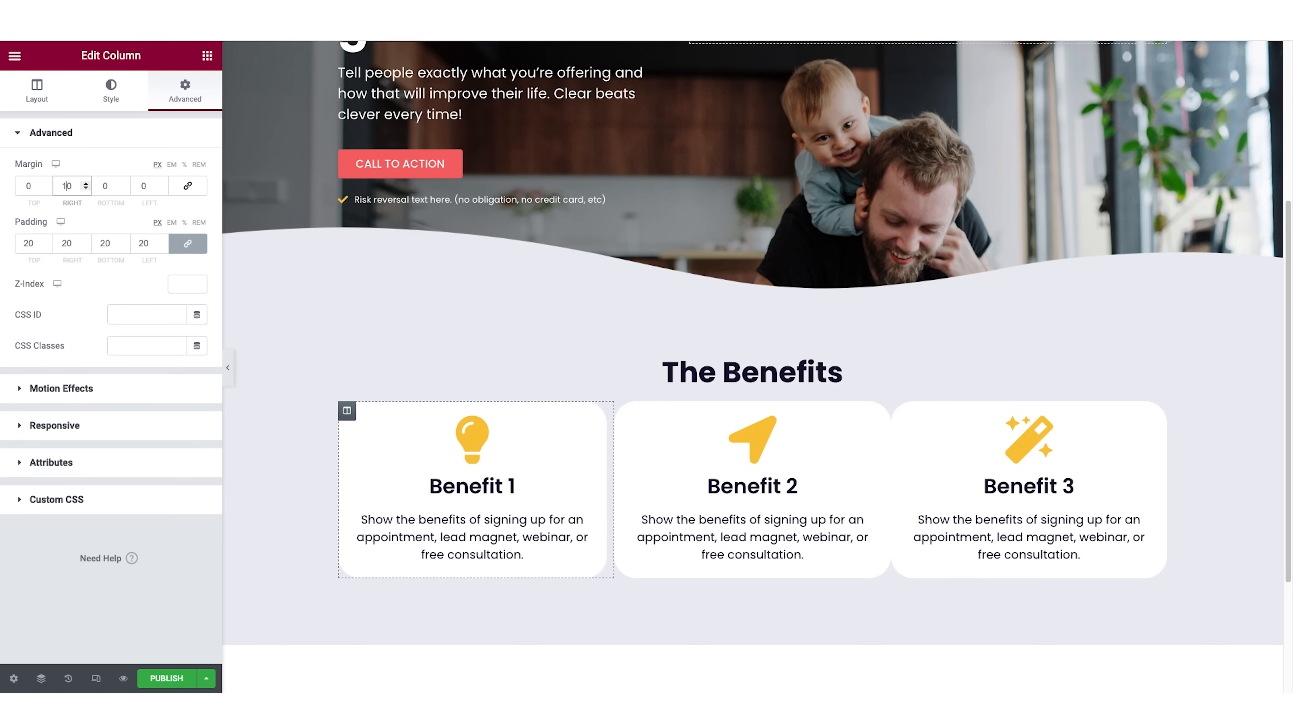
click(136, 186)
text(1)
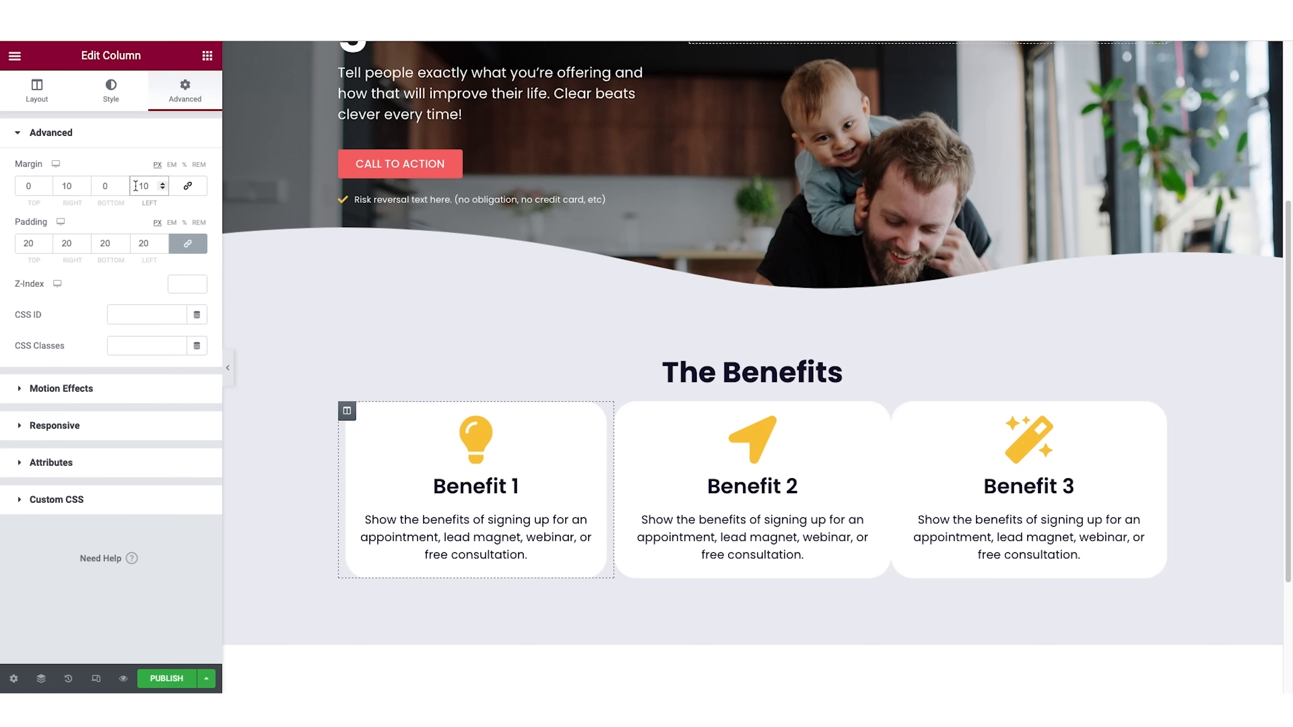
Copy the Benefit 1 column's updated style onto the Benefit 2 and Benefit 3 columns and preview the section at full width.
right_click(347, 412)
click(405, 505)
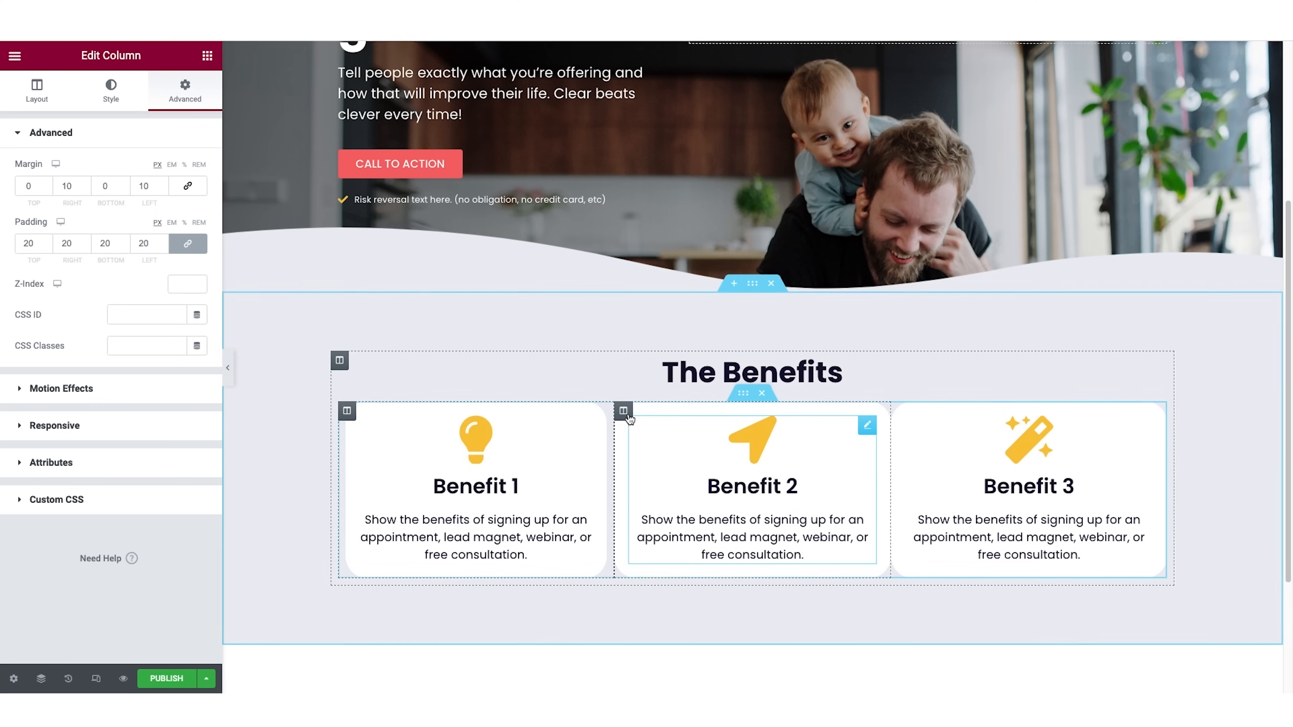
right_click(624, 413)
click(662, 543)
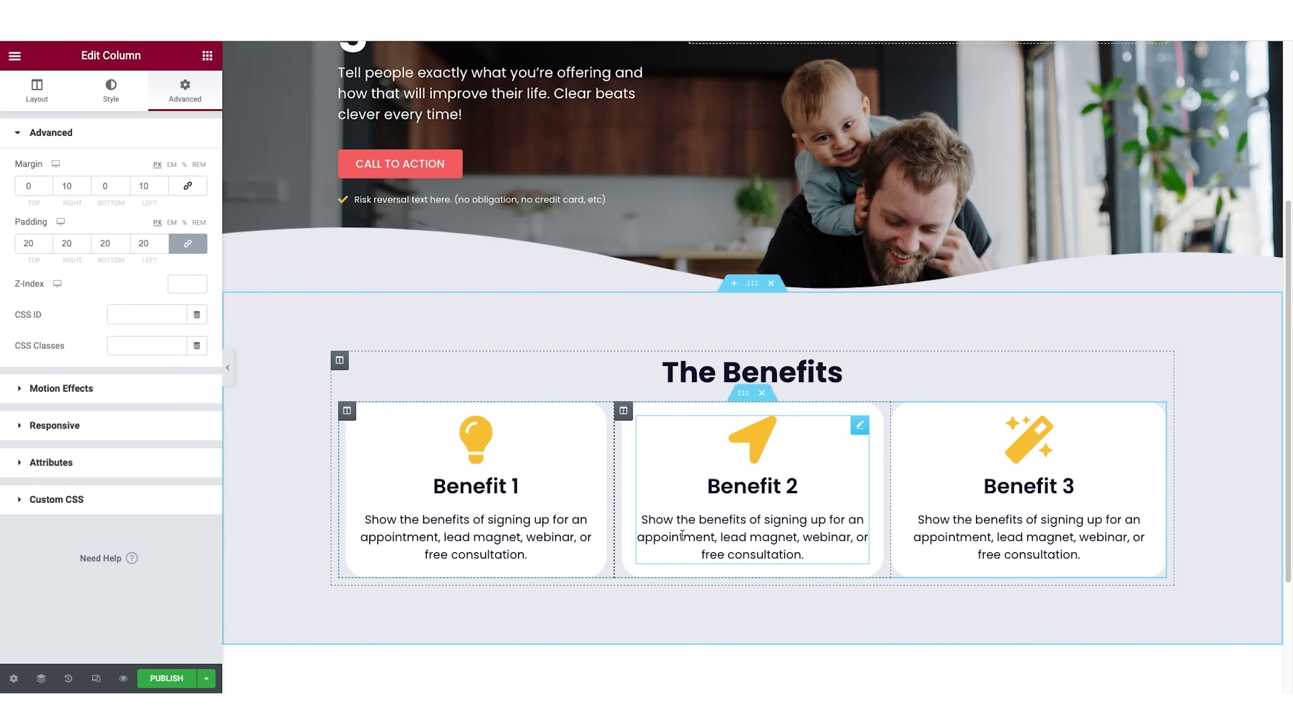
right_click(900, 411)
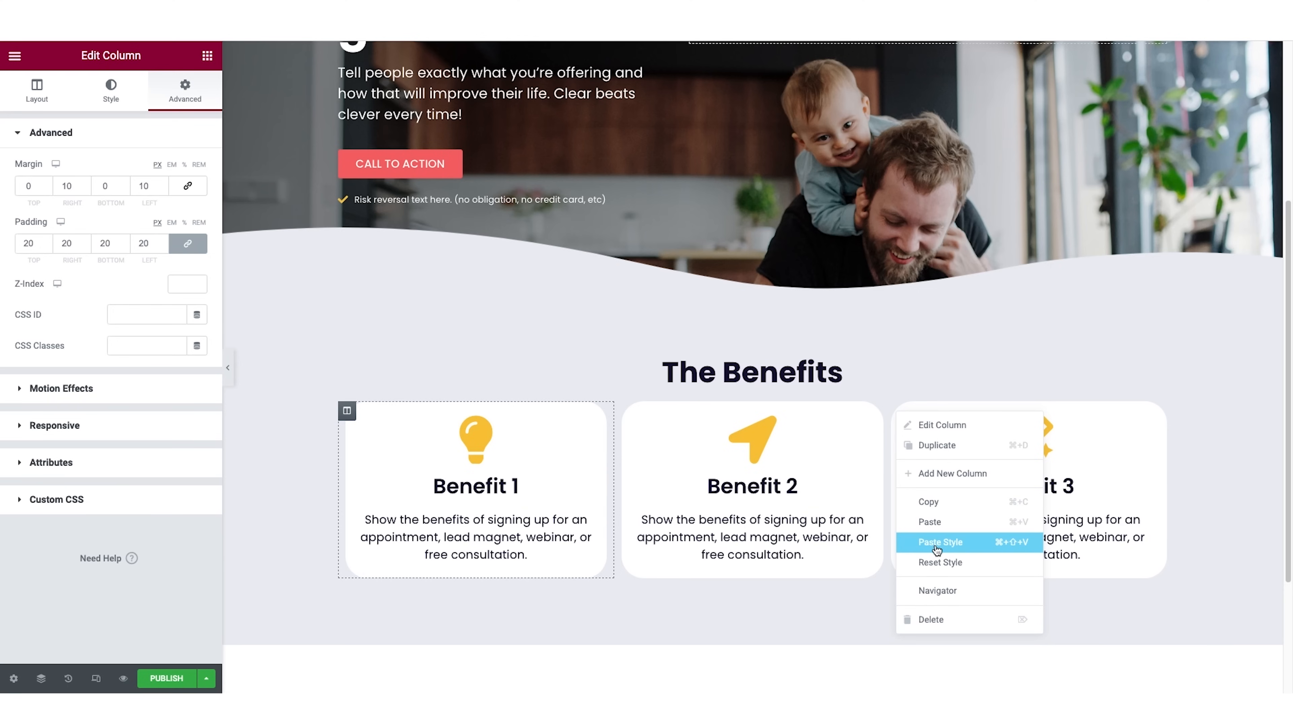
click(947, 539)
scroll(939, 526, down, 3)
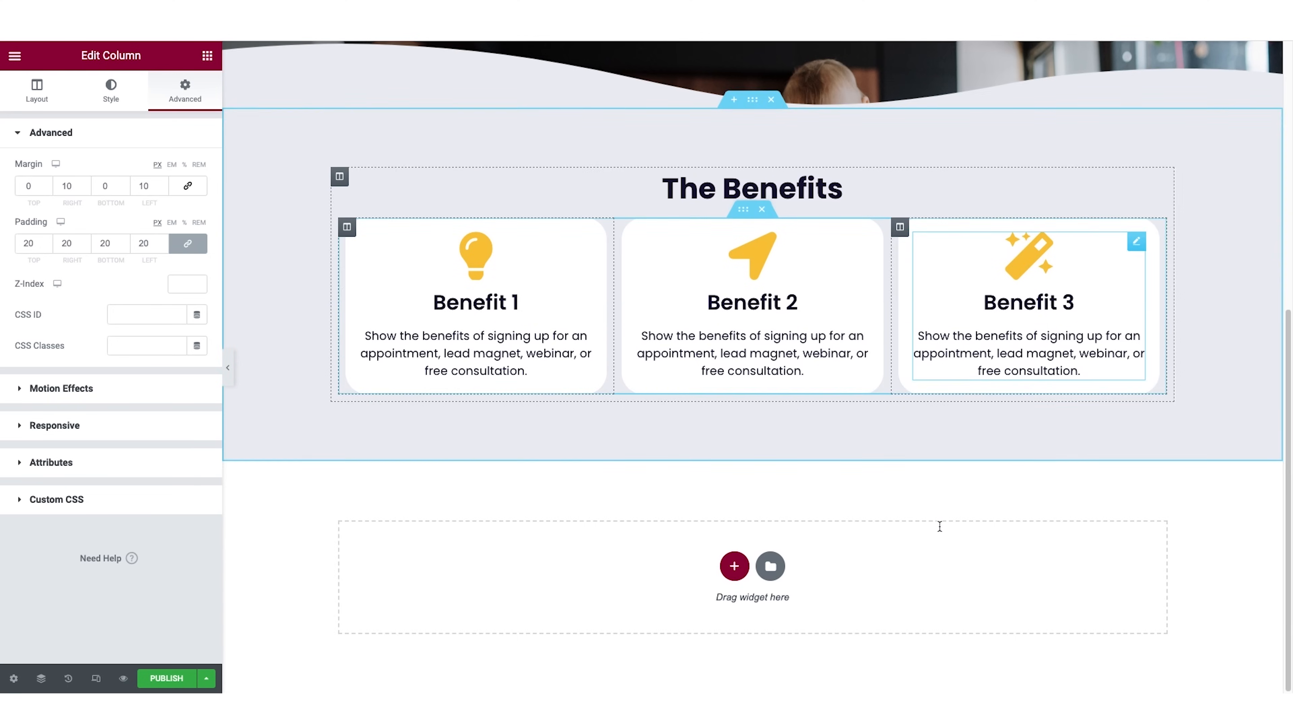
click(228, 367)
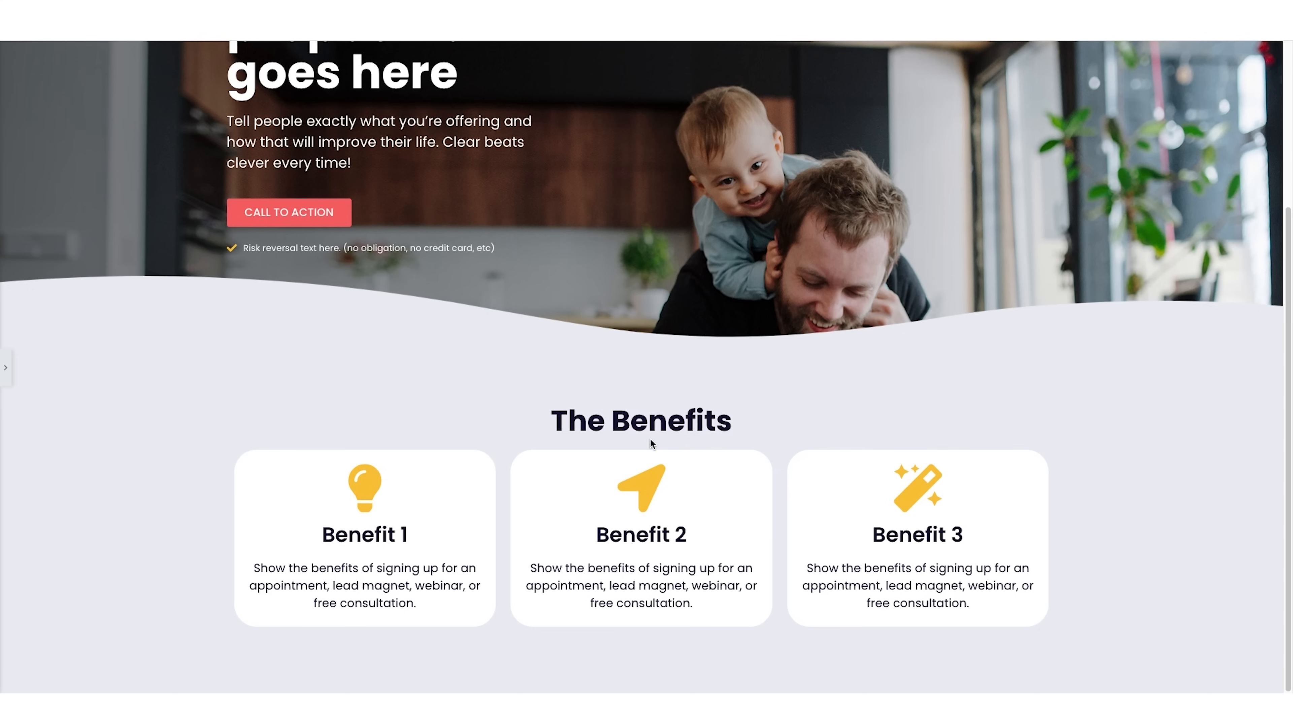
scroll(9, 364, down, 4)
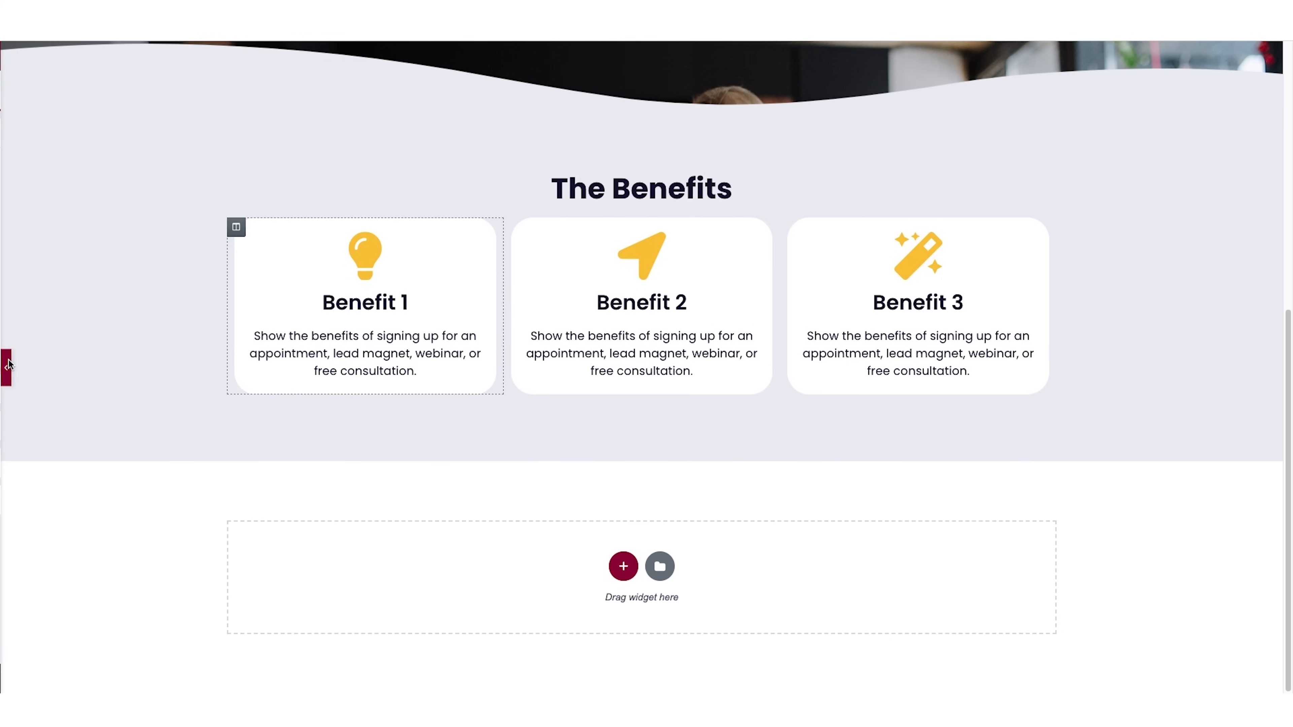
Unlink the padding values of "The Benefits" heading and set its bottom padding to 30 px.
click(7, 366)
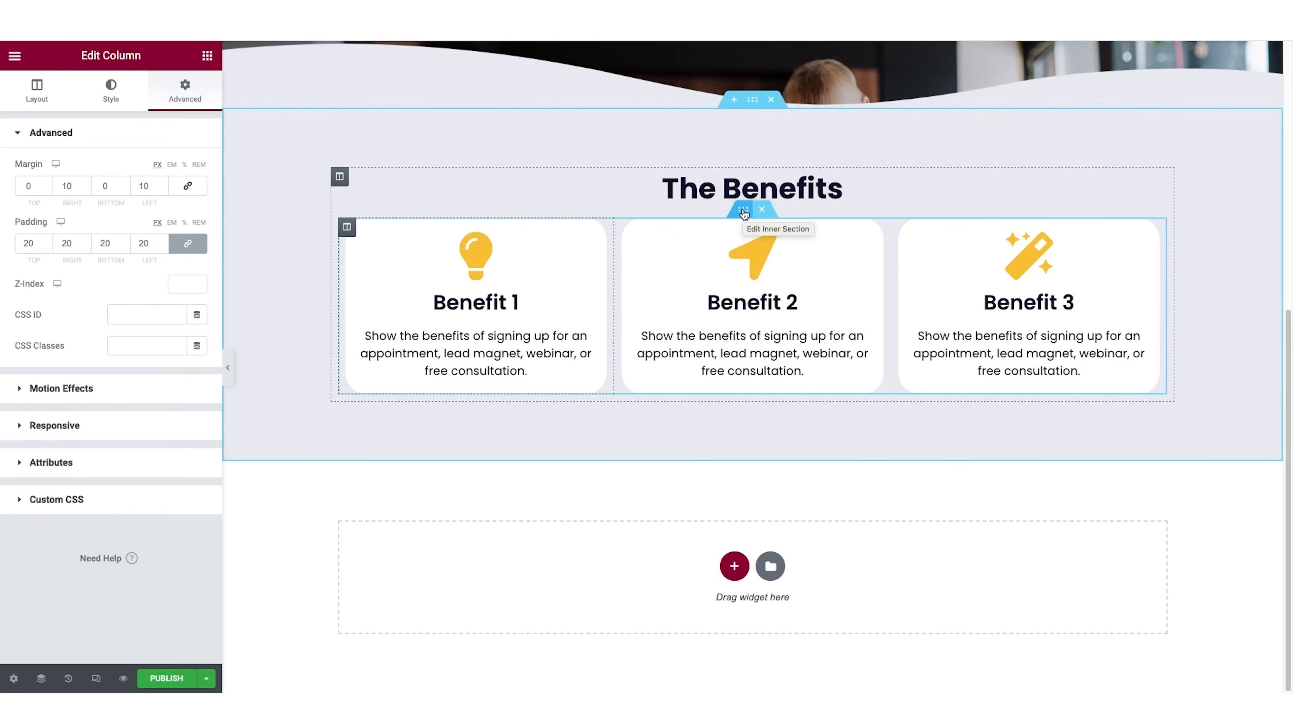
click(756, 186)
click(185, 92)
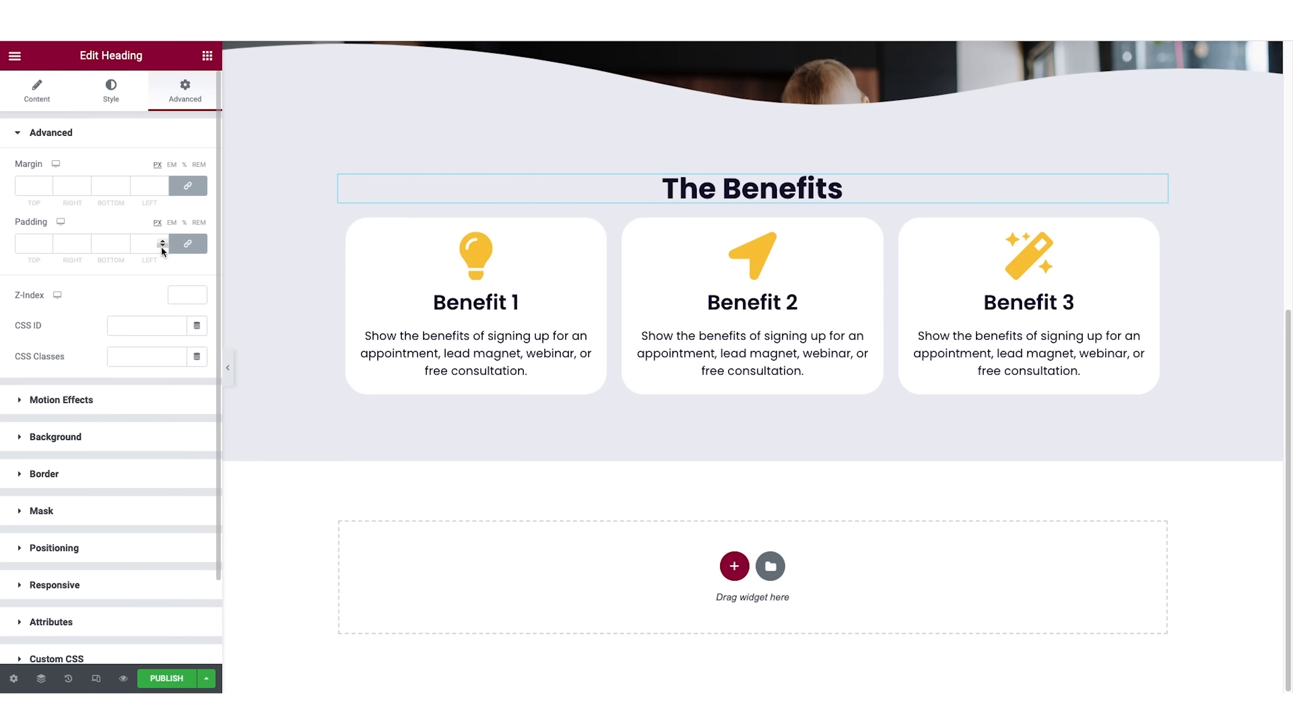
click(188, 245)
click(99, 242)
text(30)
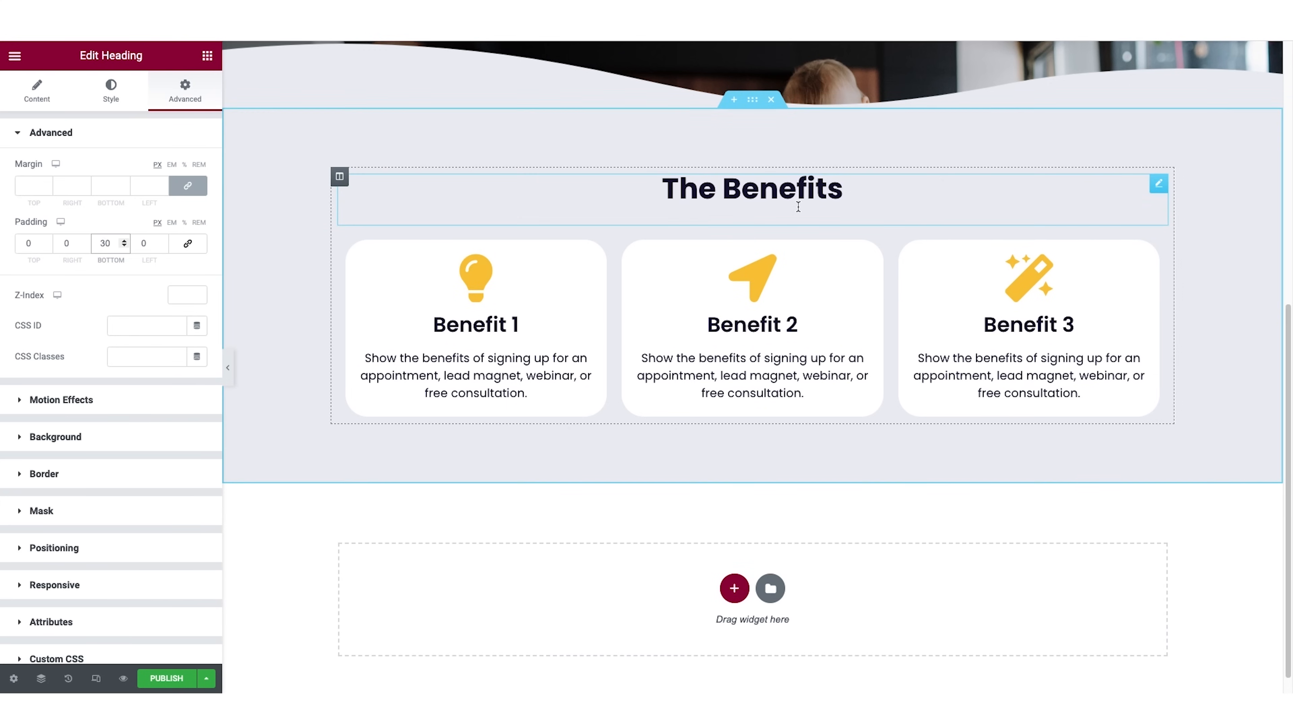
Open the template library from the empty area below the benefits section and look through the available blocks.
scroll(1058, 430, down, 1)
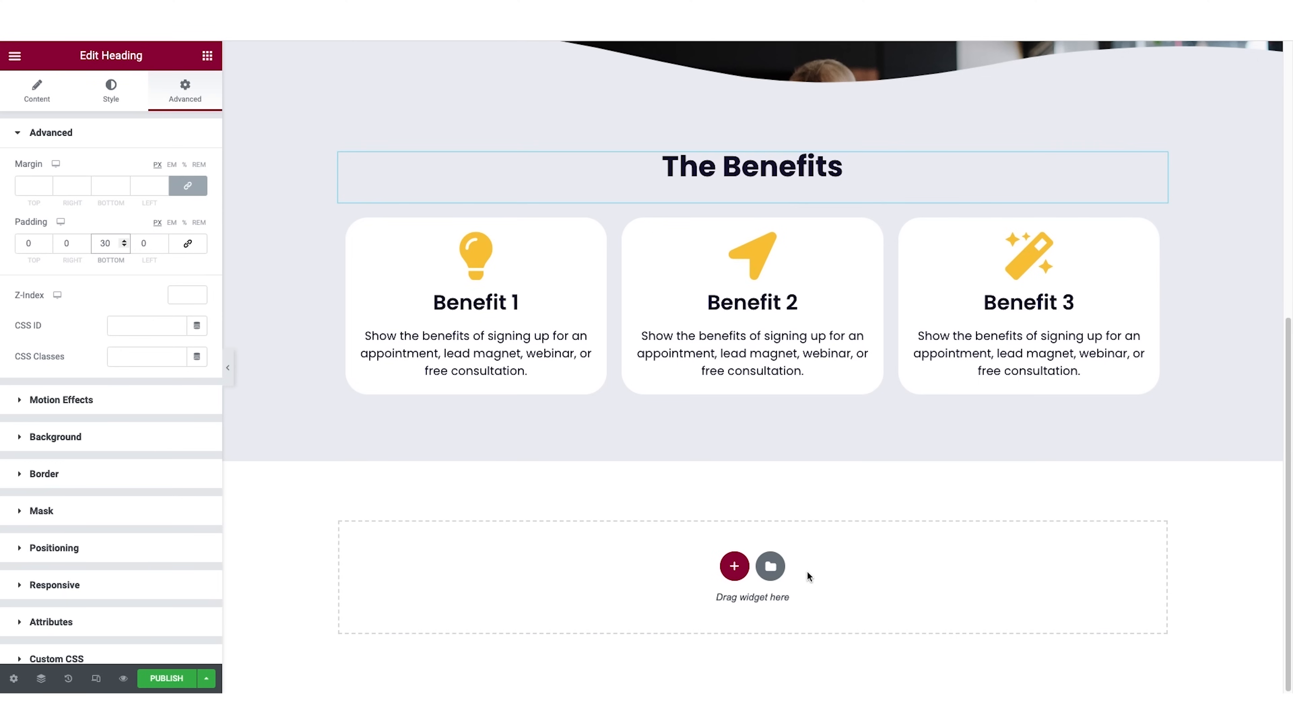
click(770, 566)
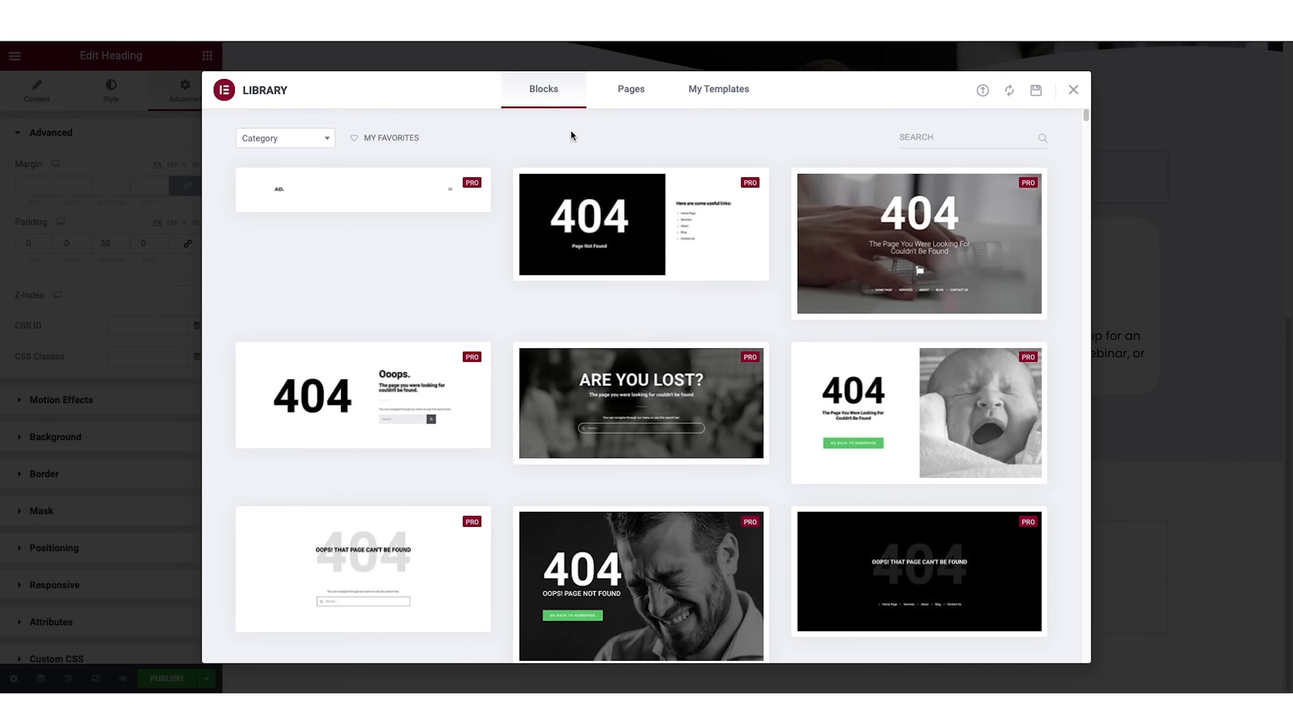
scroll(782, 305, down, 10)
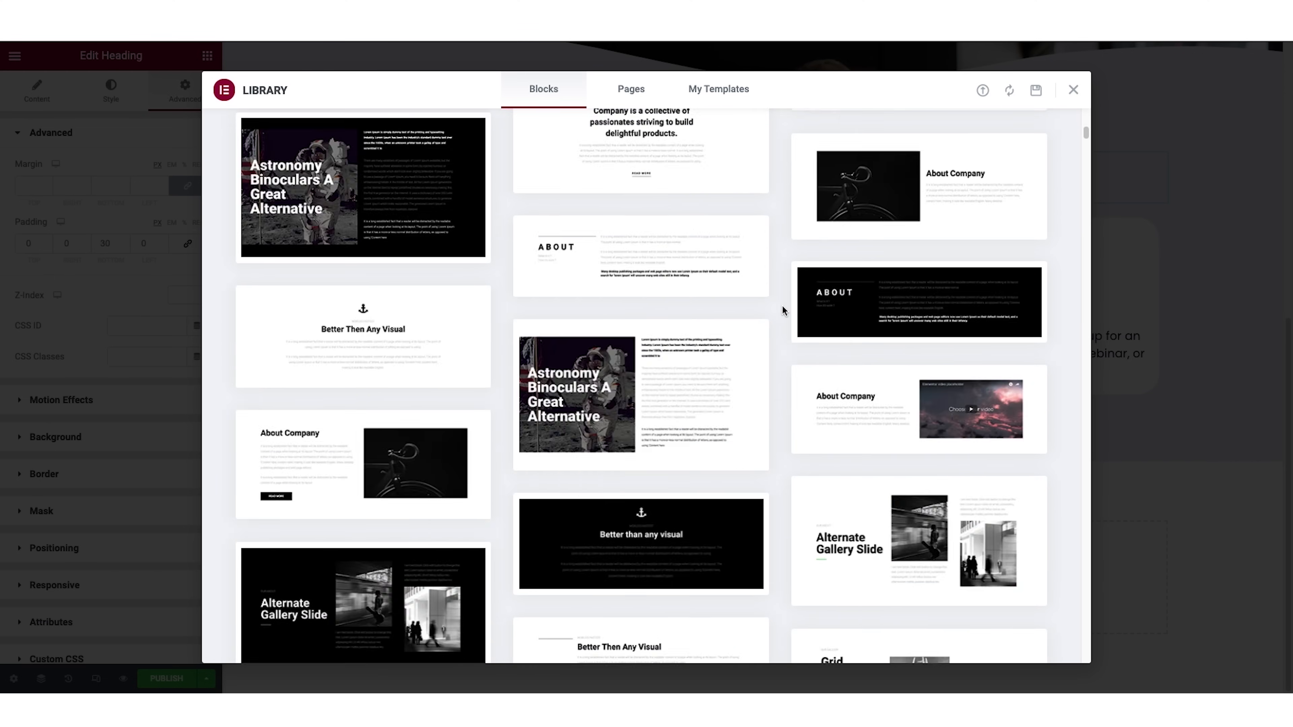
scroll(782, 304, down, 15)
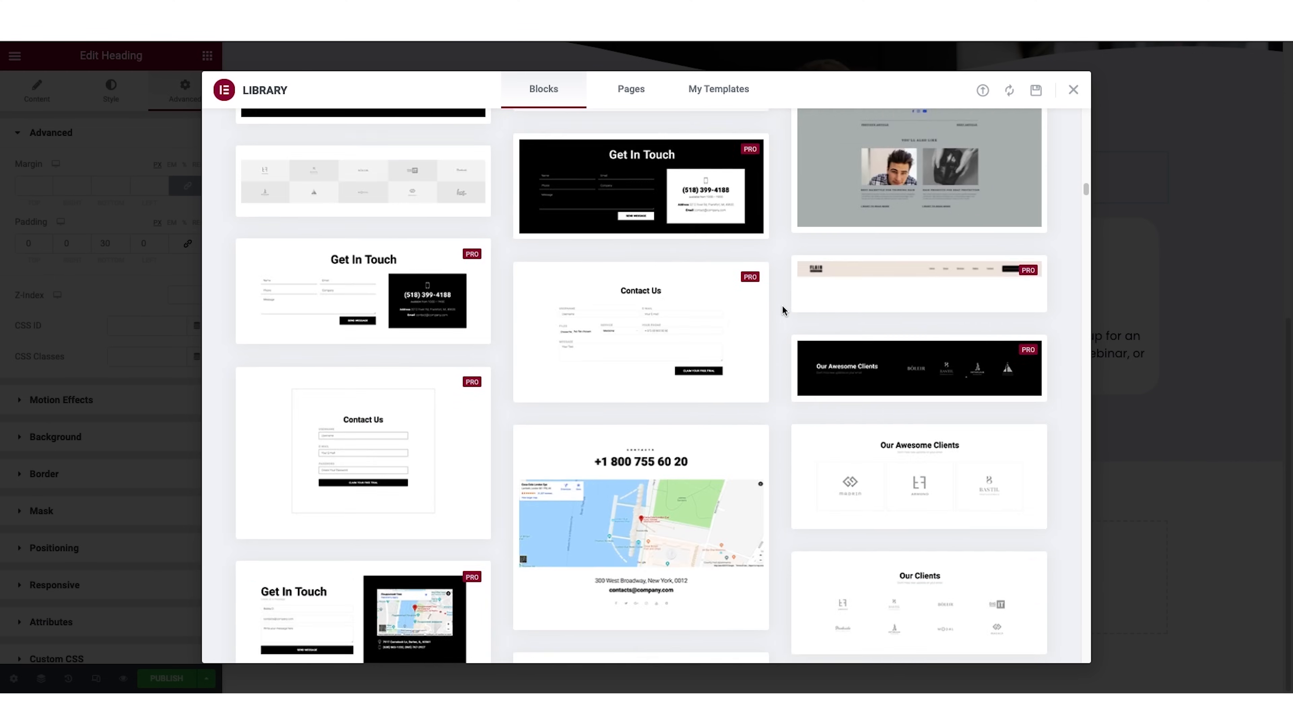
scroll(783, 309, down, 15)
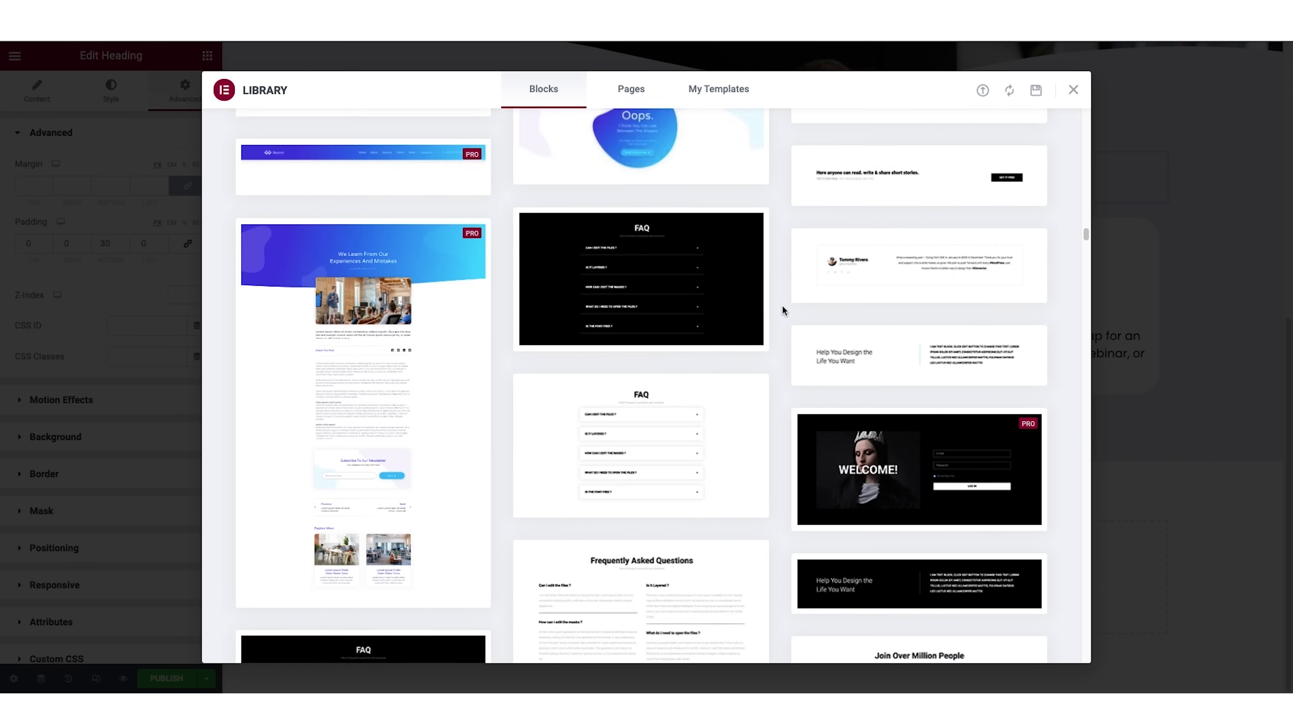
scroll(783, 309, down, 20)
scroll(783, 309, up, 20)
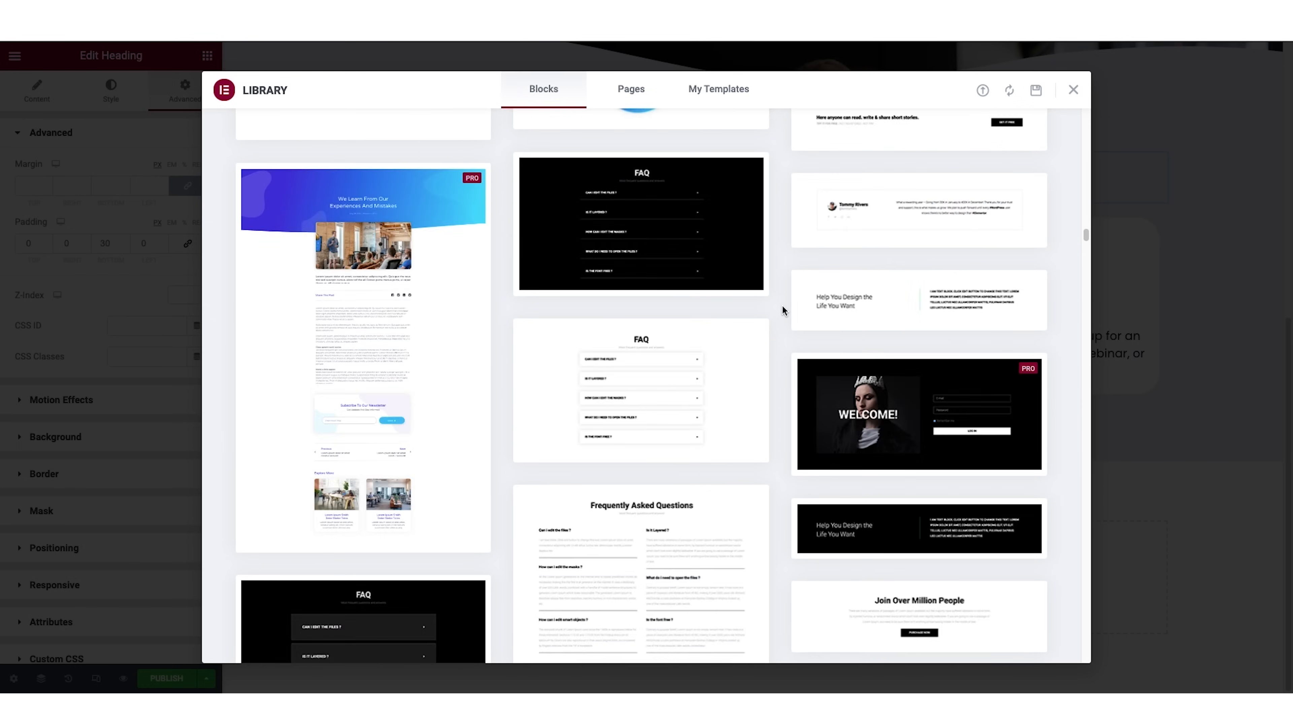
scroll(782, 309, up, 20)
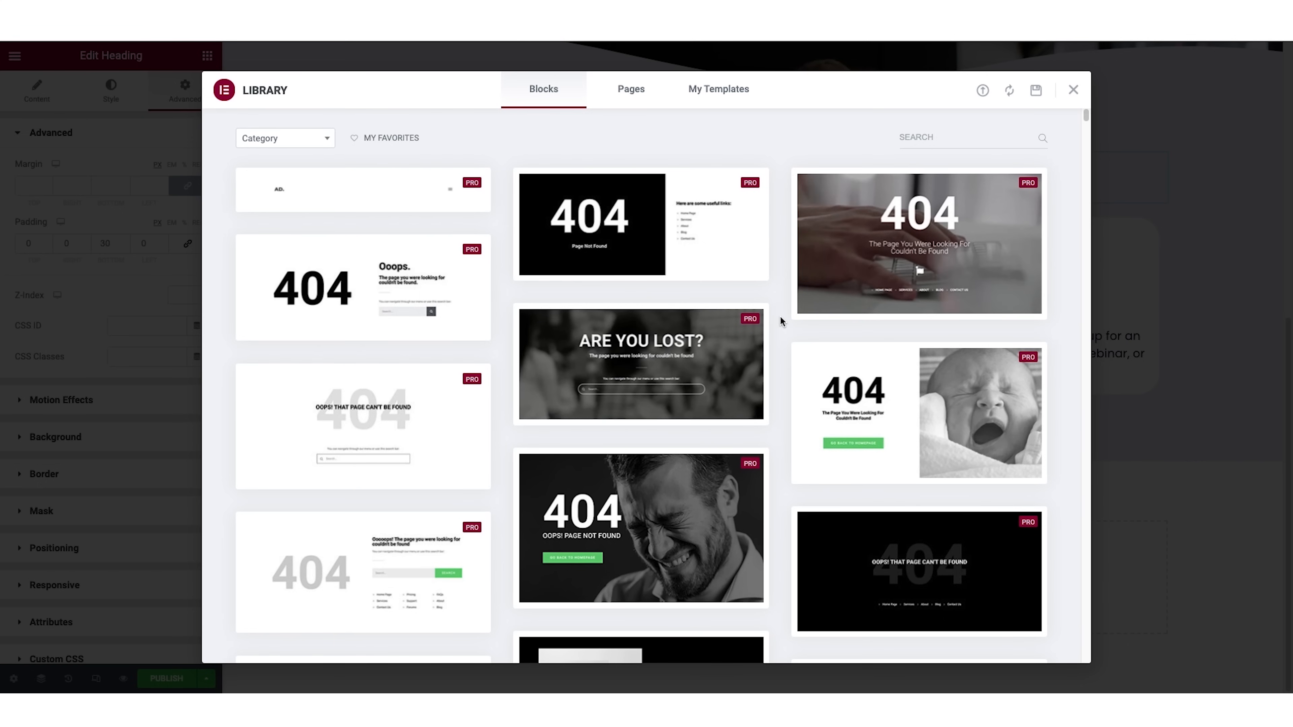
Filter the library's blocks by the Features category.
click(312, 145)
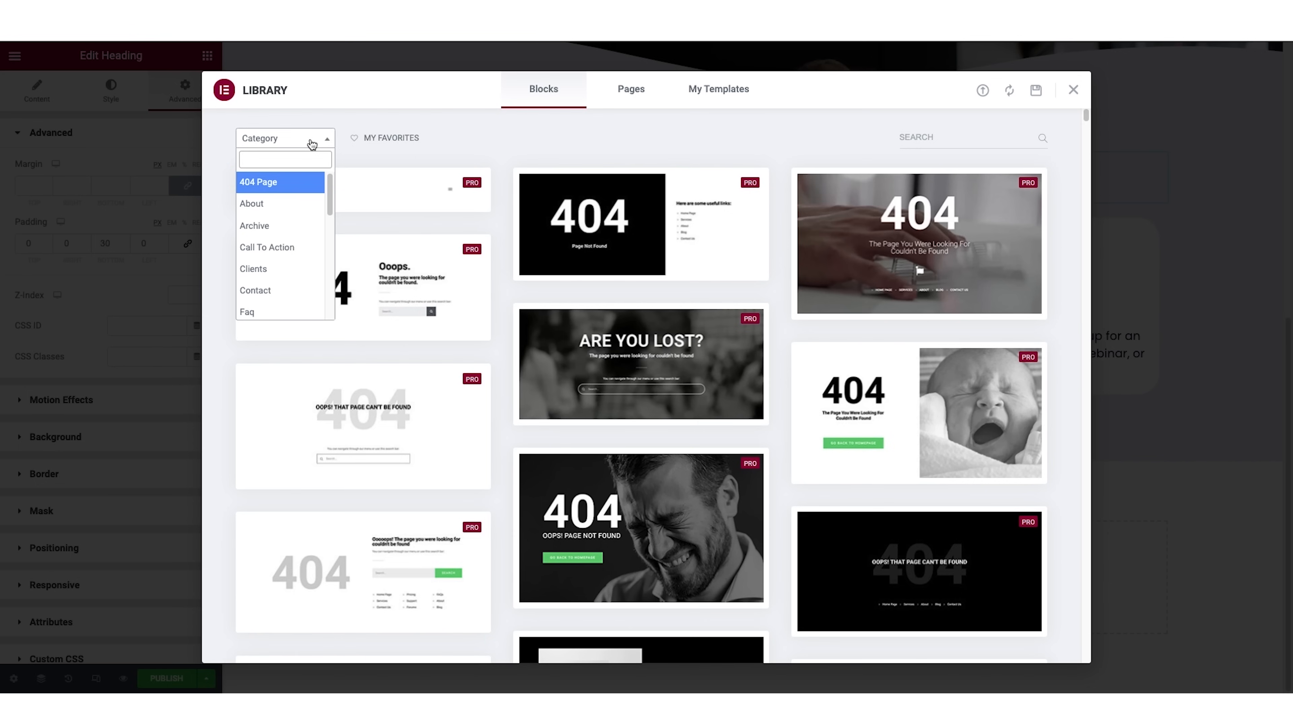
scroll(303, 217, down, 3)
scroll(302, 218, down, 4)
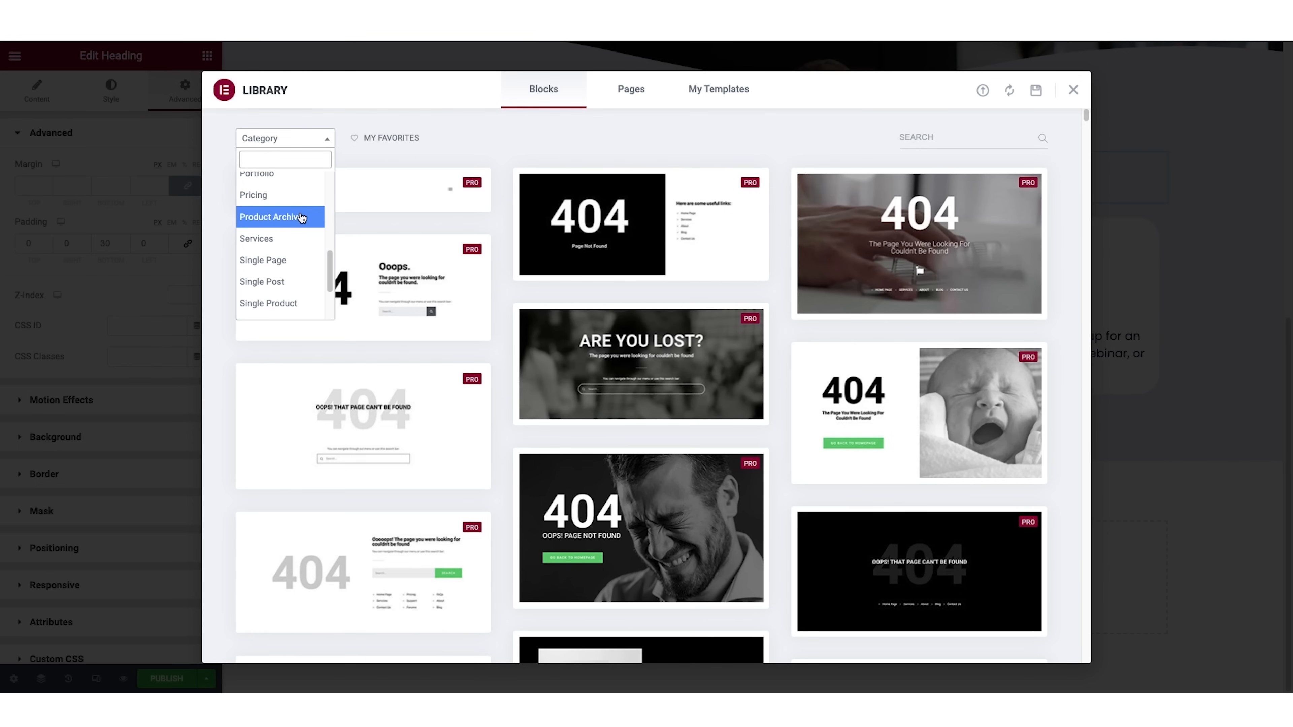
scroll(302, 217, up, 3)
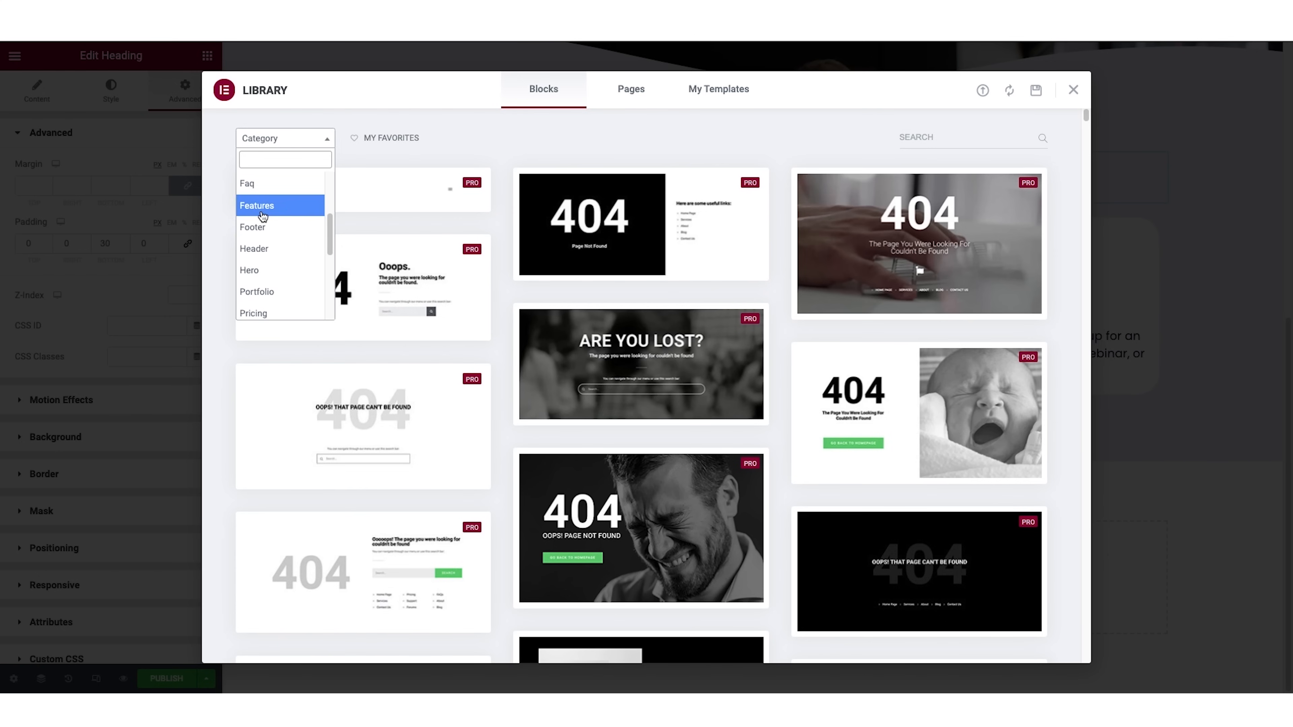
click(262, 216)
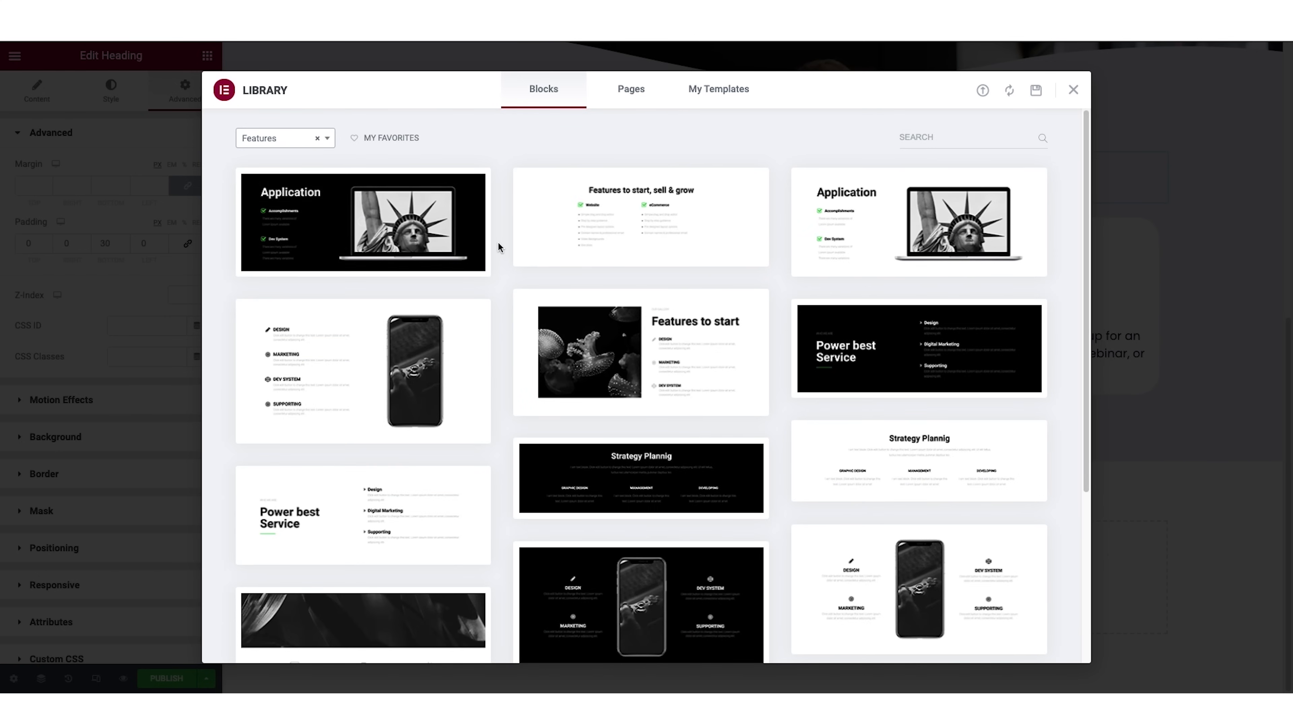
Insert the white features block with the Design, Marketing, Dev System and Supporting list beside a single phone image.
scroll(498, 242, down, 5)
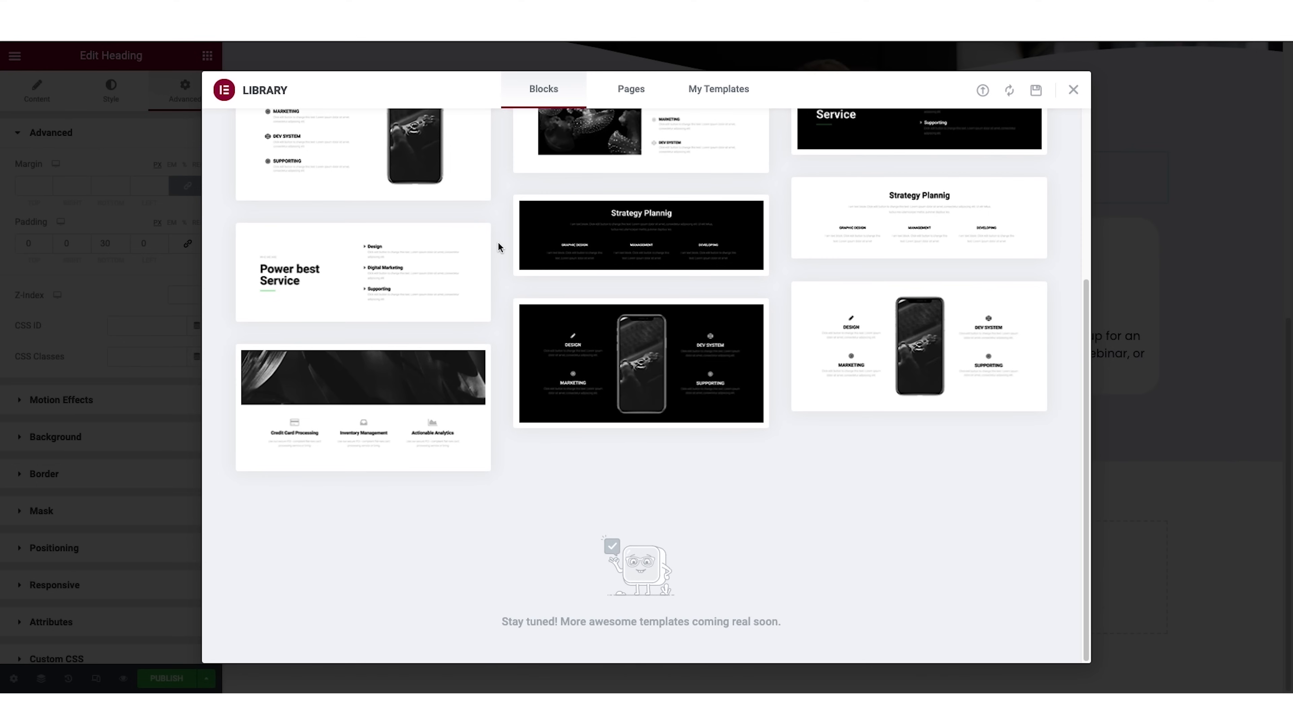
scroll(499, 244, up, 5)
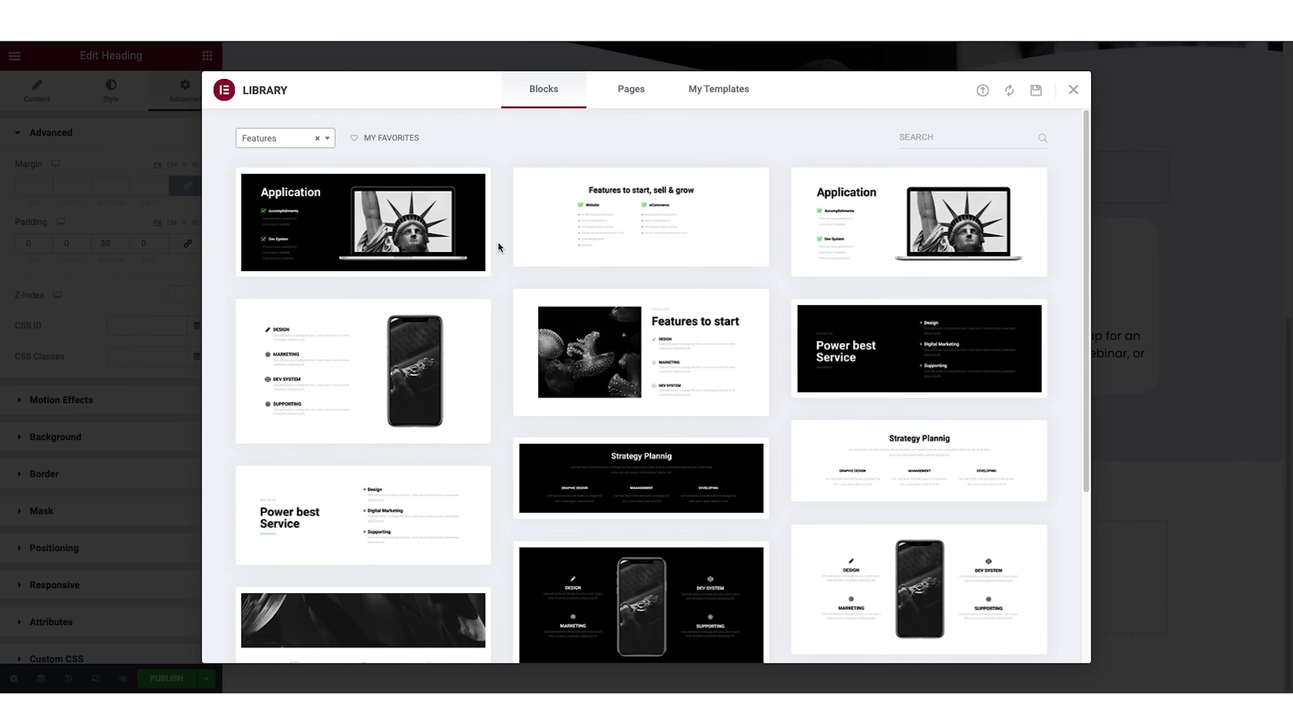
mouse_move(384, 334)
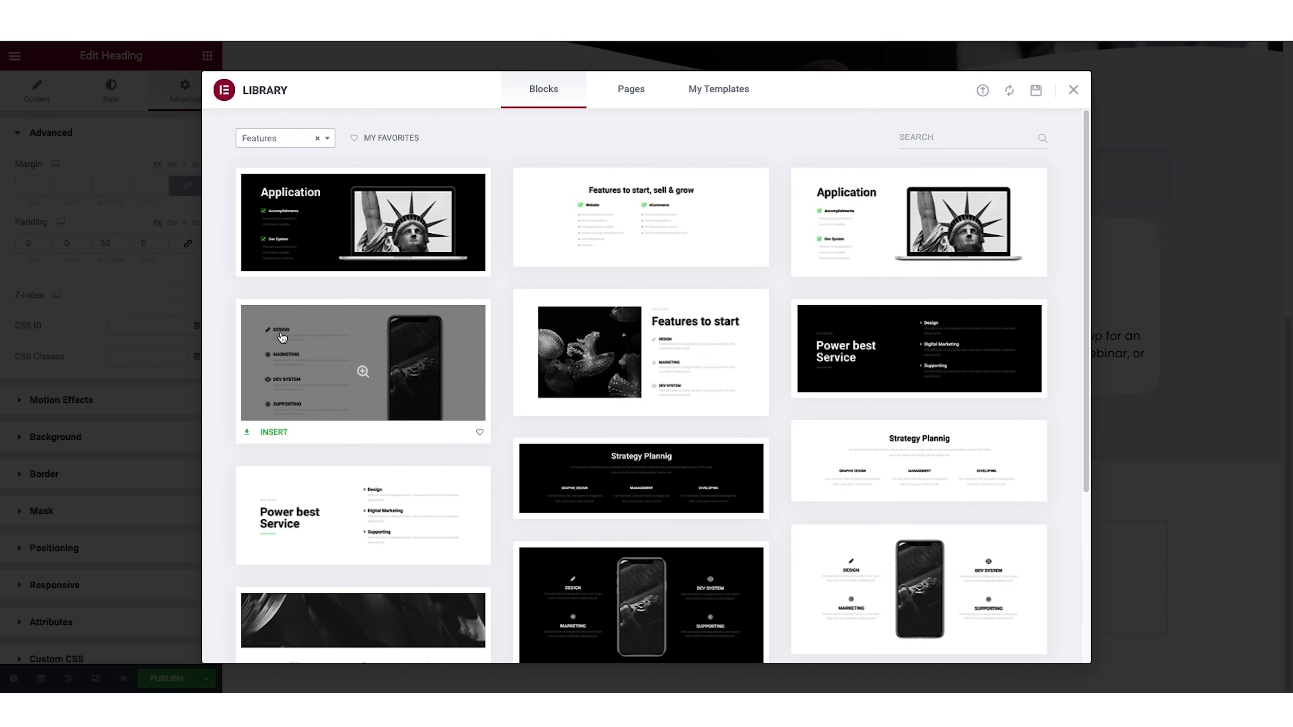
click(271, 433)
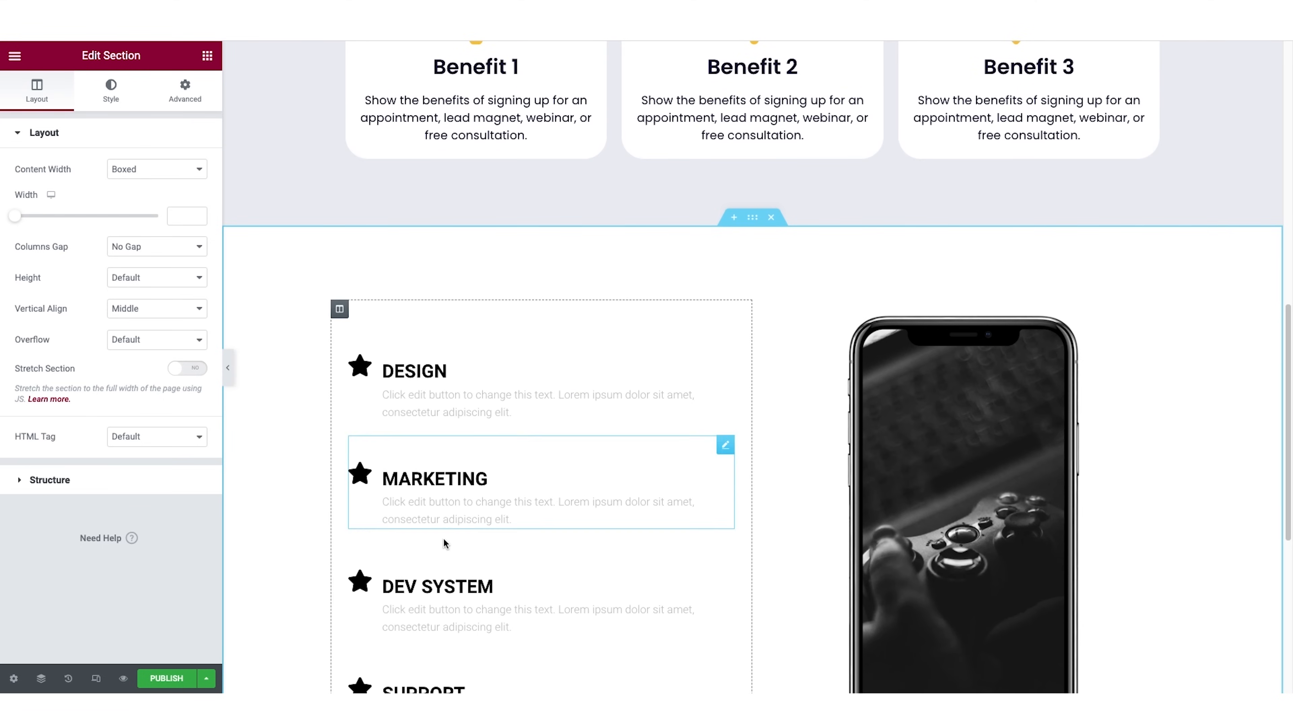
Add a heading above the Design item in the features section reading "What you'll get or accomplish".
click(207, 56)
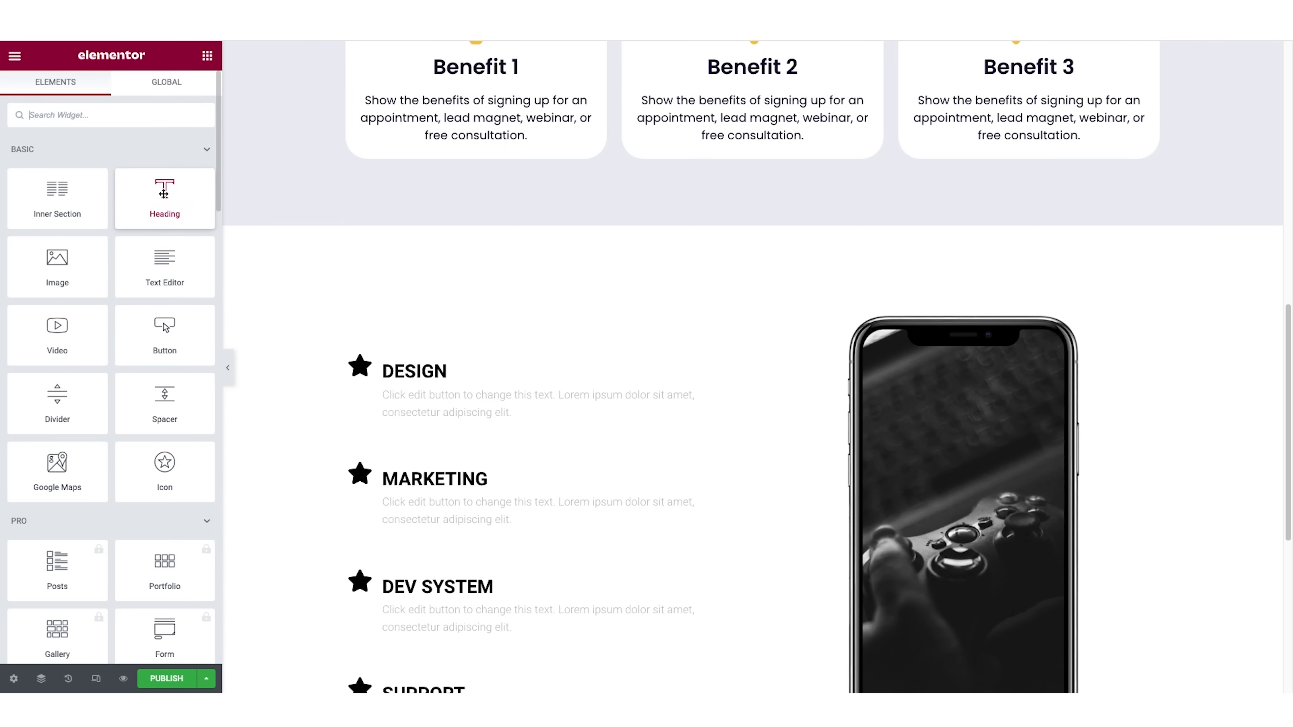
drag(226, 193, 432, 357)
triple_click(103, 191)
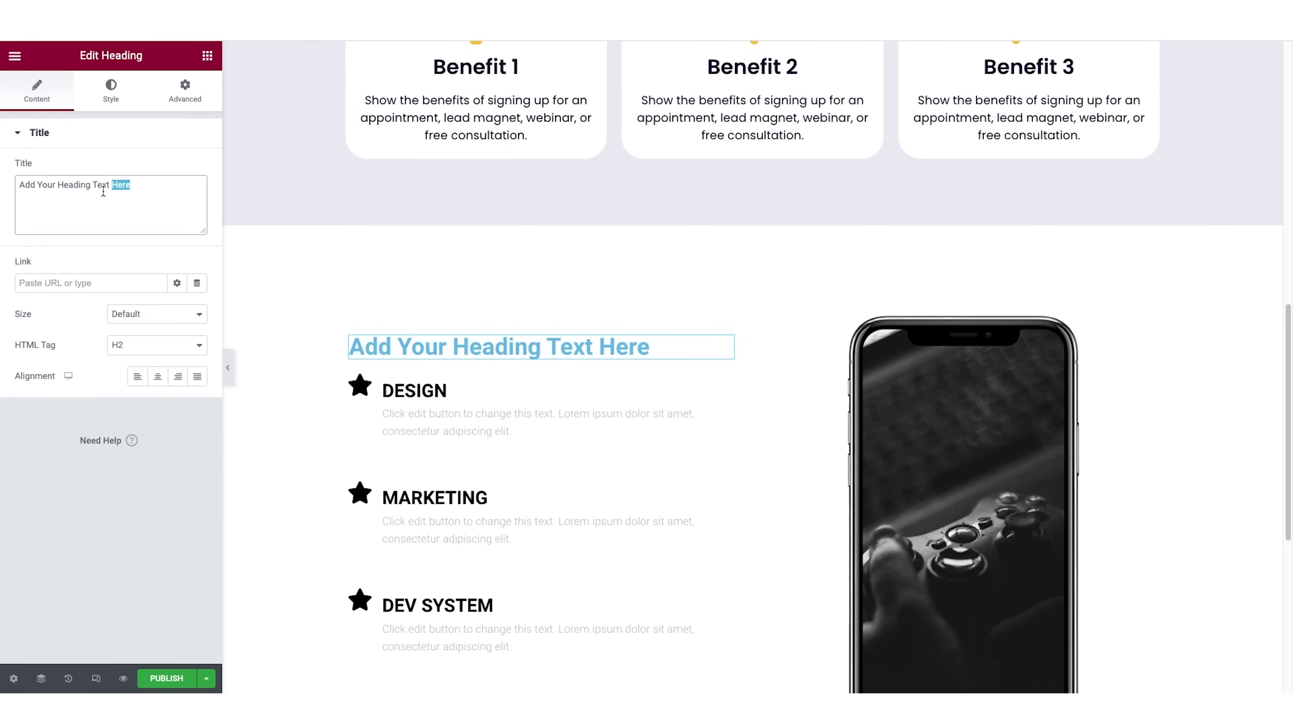
text(What yo)
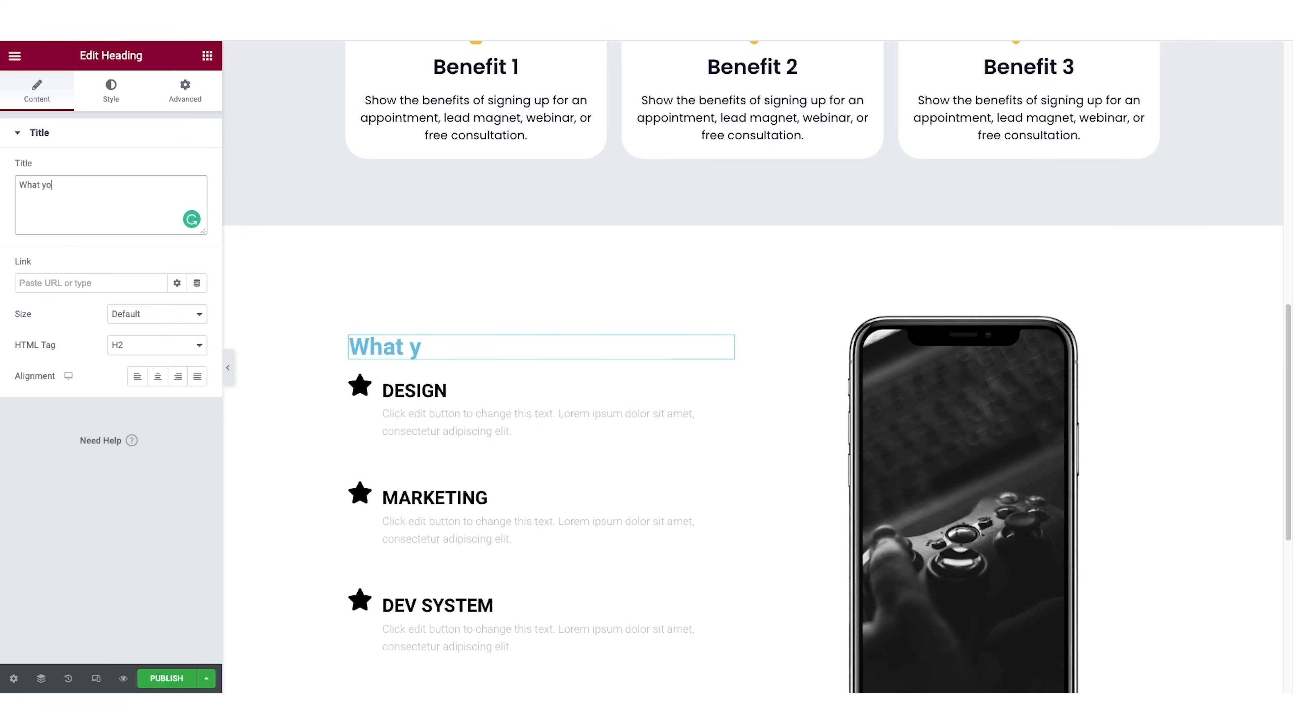
text(u'll get or accomplish)
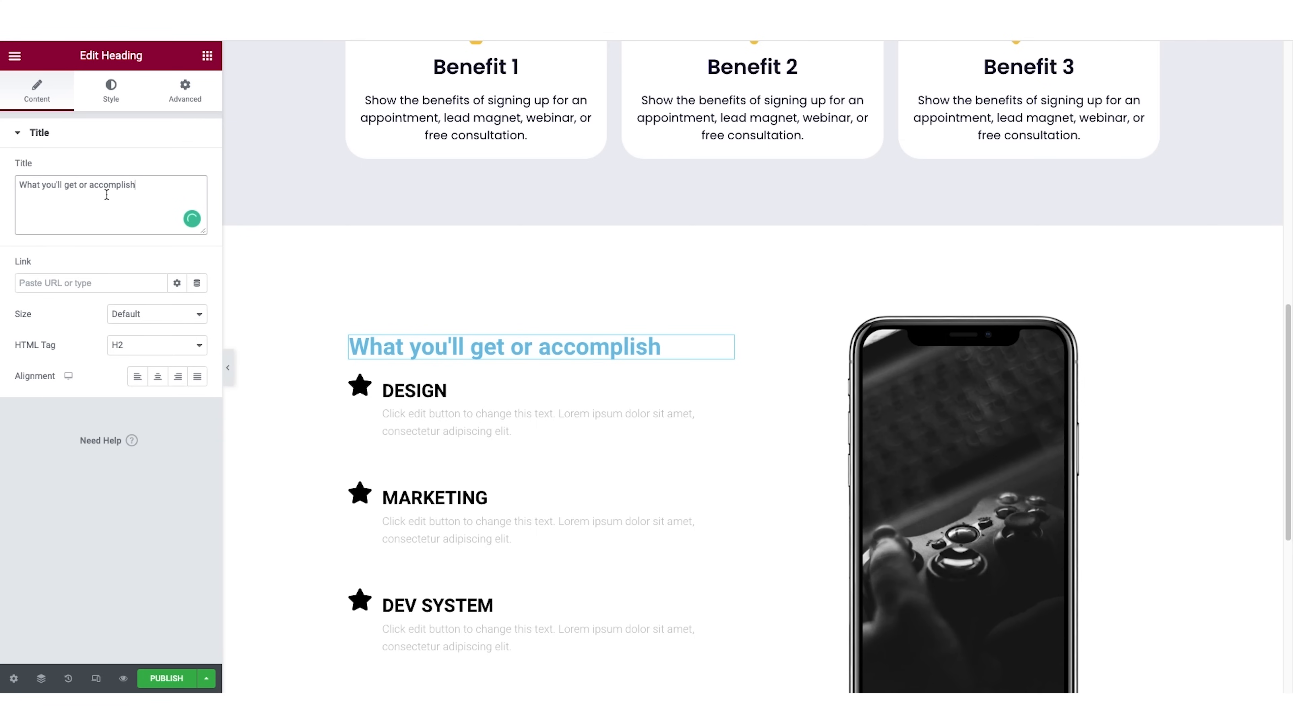
Apply the "dark text" global color to the "What you'll get or accomplish" heading.
click(113, 97)
click(198, 169)
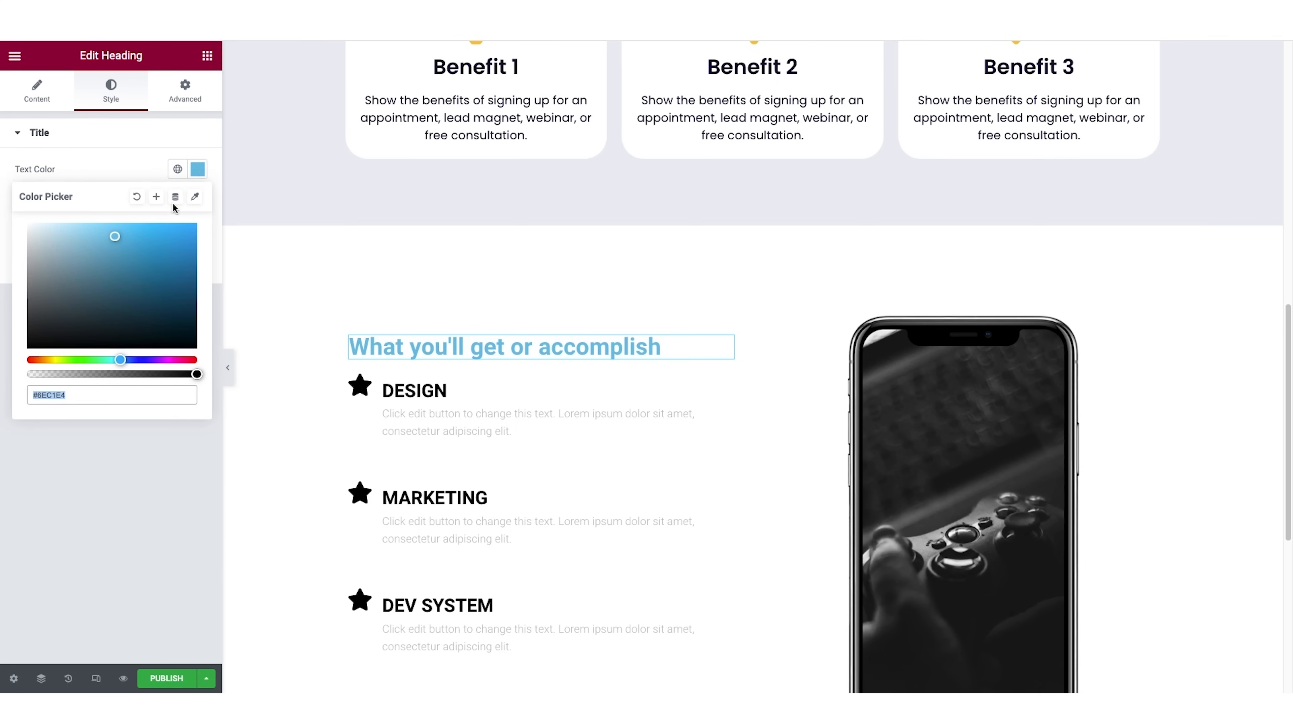
click(177, 171)
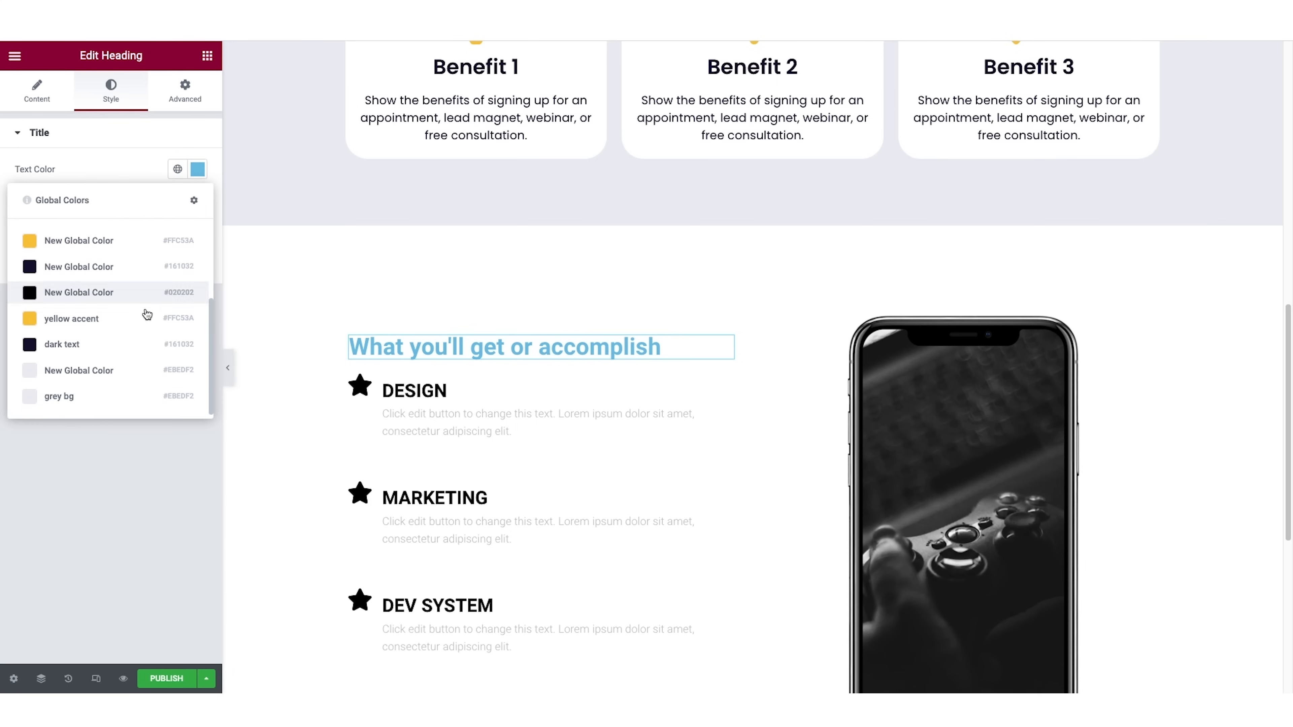
click(81, 345)
Set the features heading's font family to Poppins and its weight to 700.
click(197, 200)
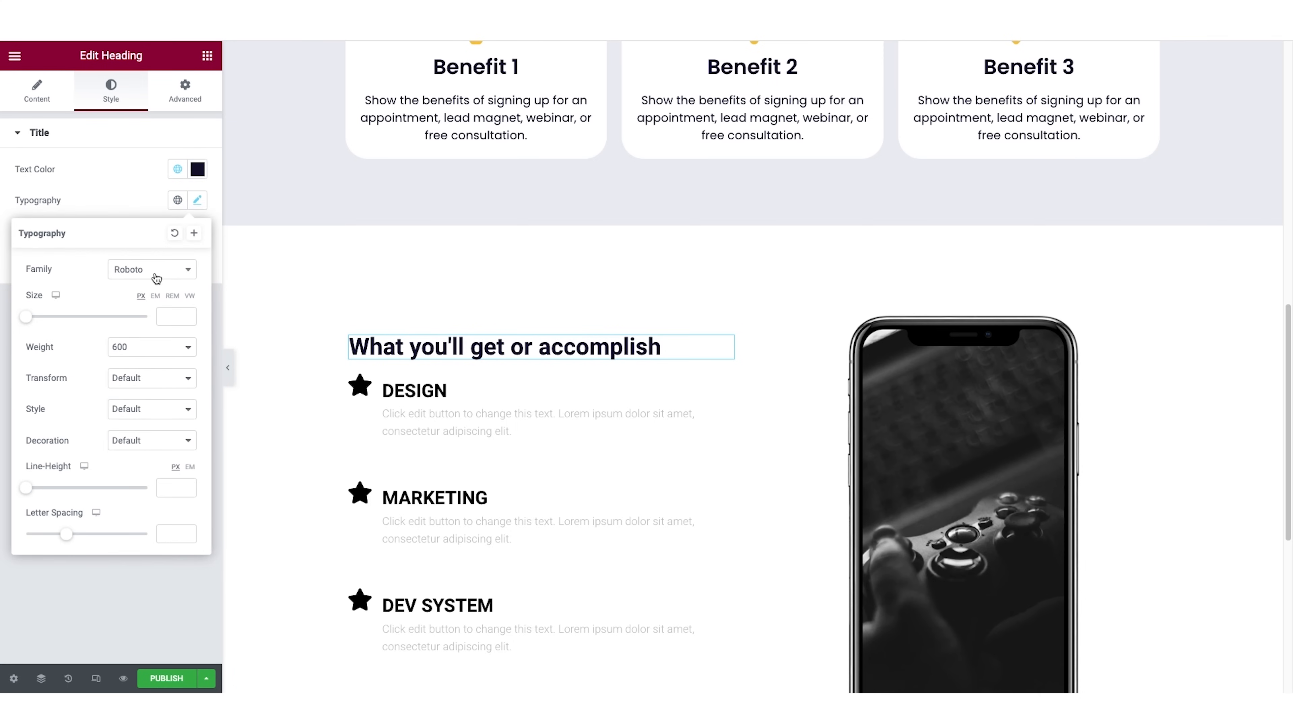
click(186, 271)
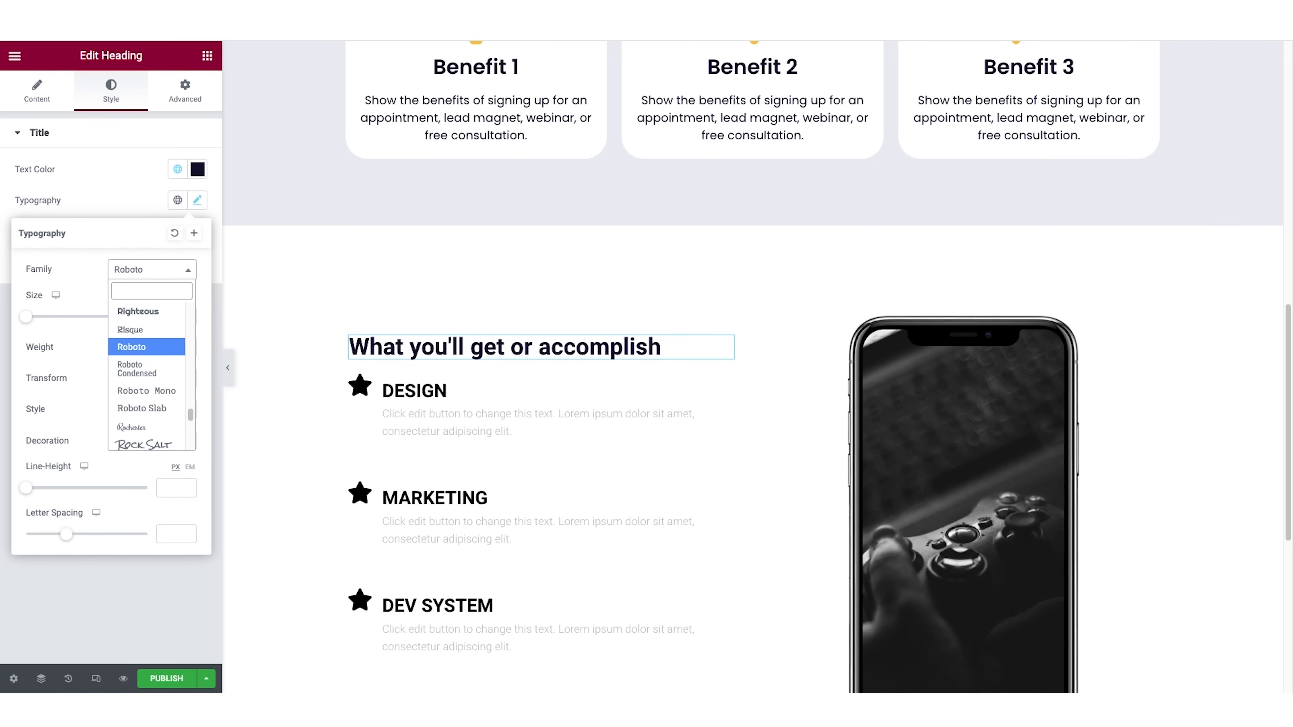
text(popp)
click(161, 321)
click(130, 347)
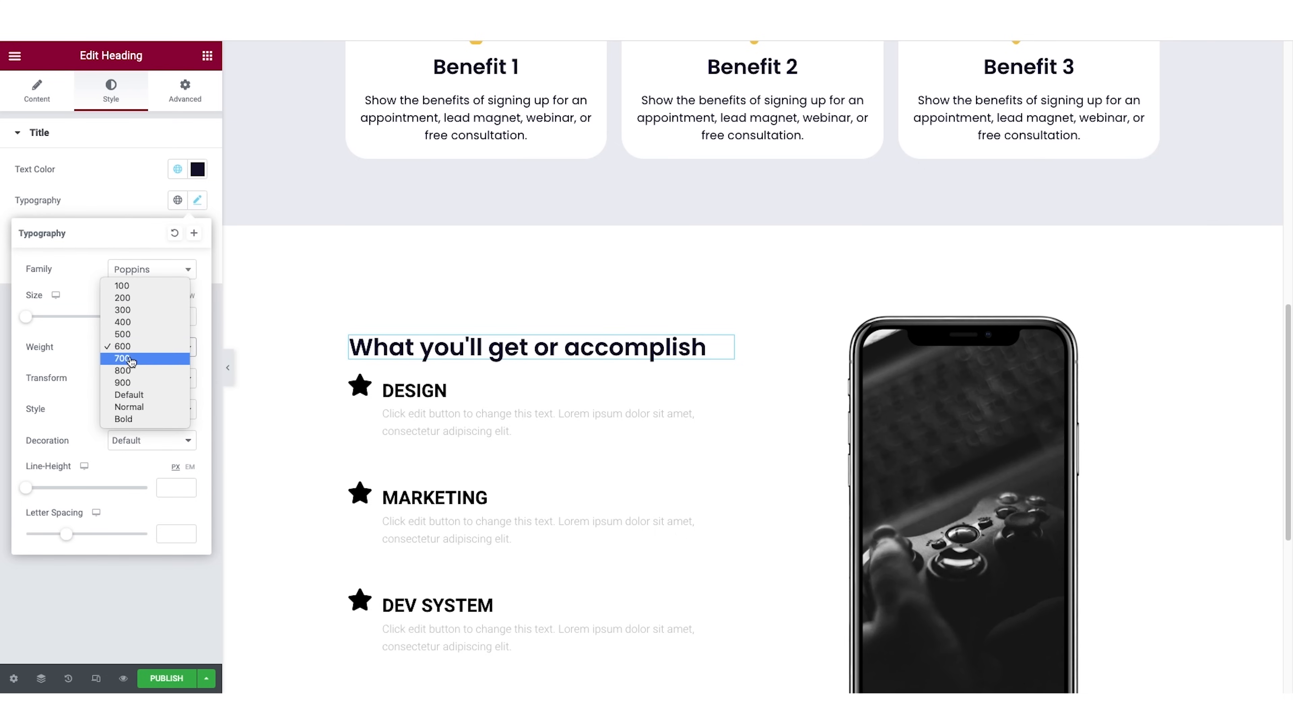
click(131, 360)
Set the features heading's font size to 41 px and its line height to 49 px.
drag(25, 316, 50, 326)
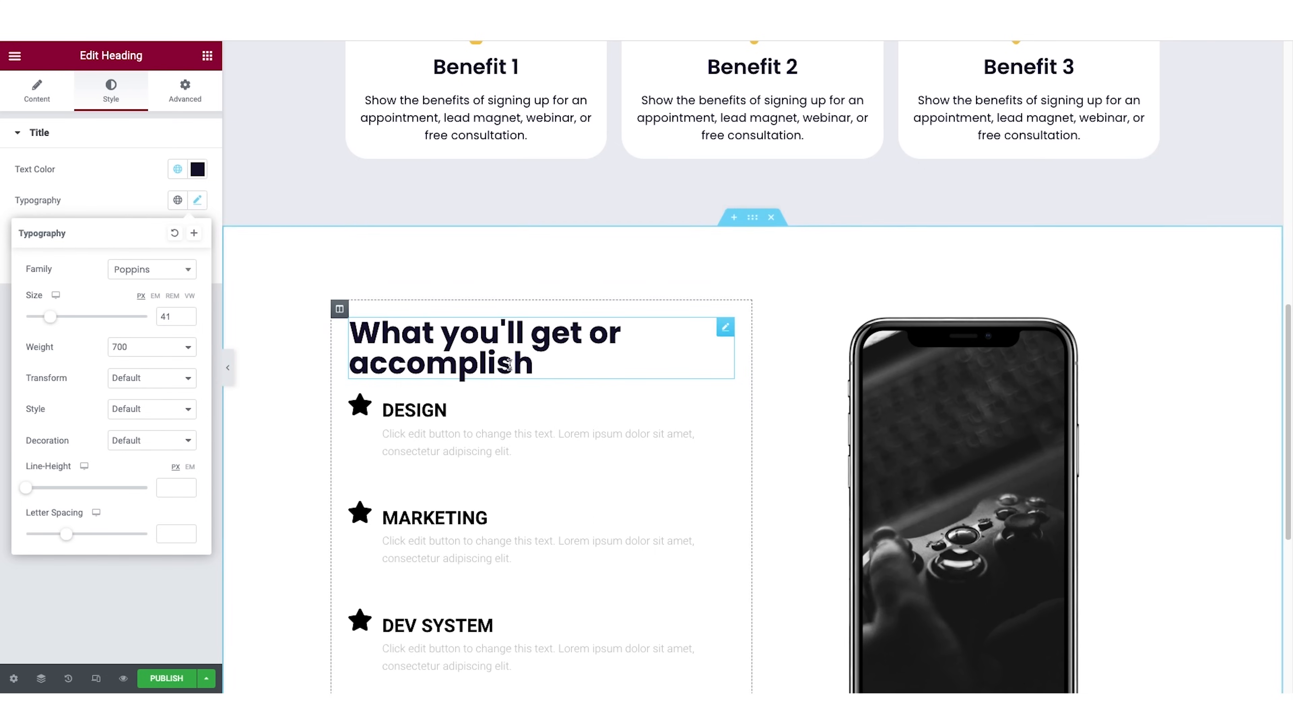
drag(25, 489, 84, 485)
scroll(486, 431, down, 2)
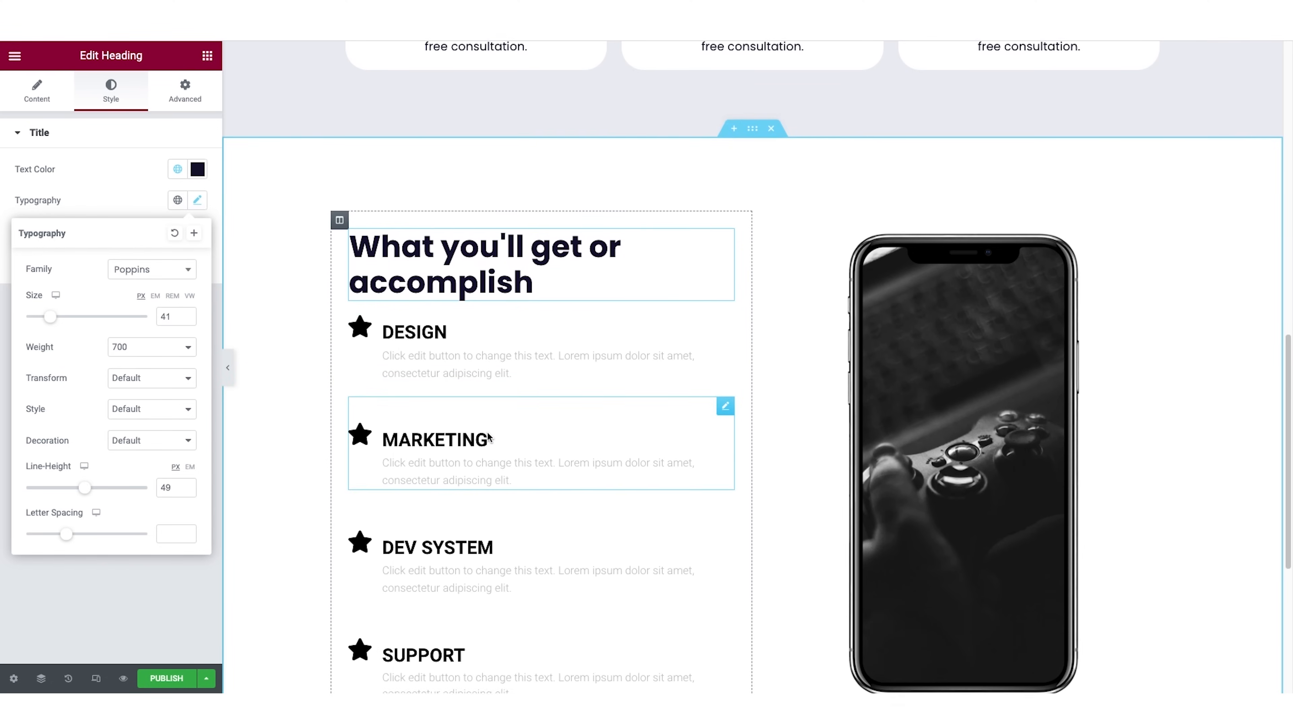
scroll(486, 431, down, 3)
scroll(487, 431, up, 3)
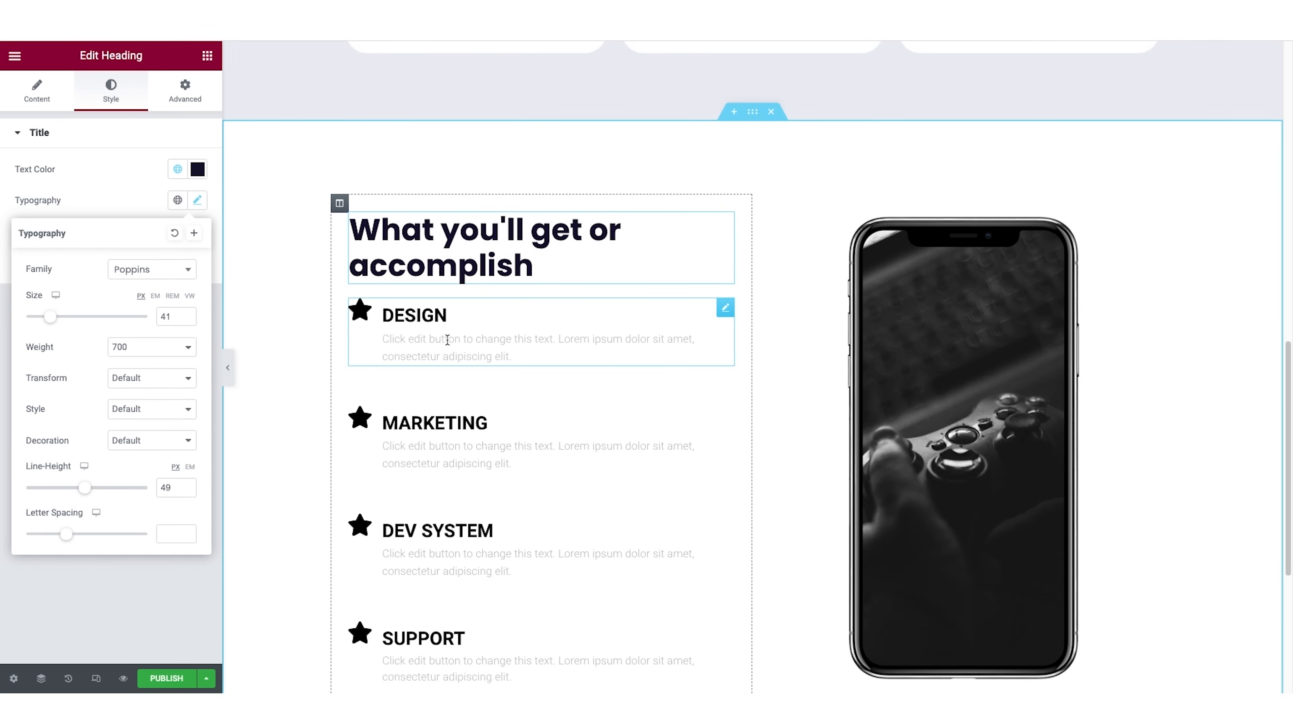
Change the Design item's star icon to the copied turquoise color and save it as the global color "turqouise accent".
click(420, 316)
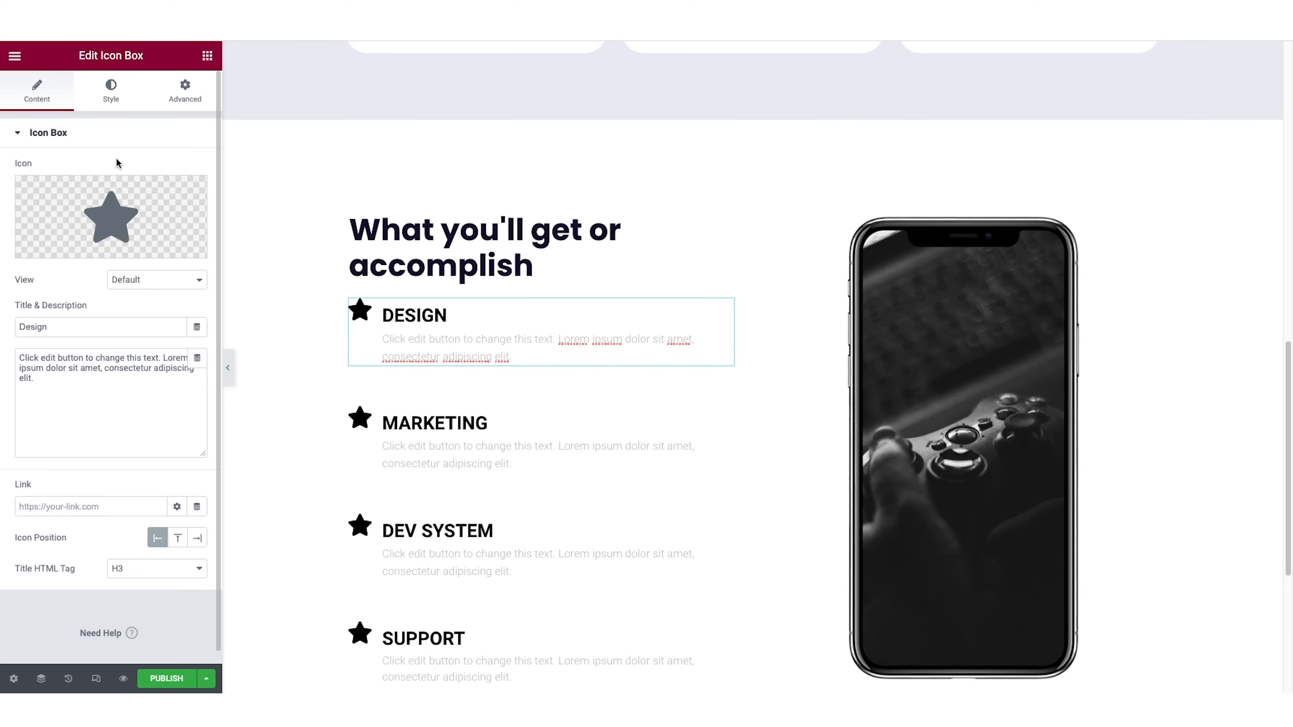
click(116, 100)
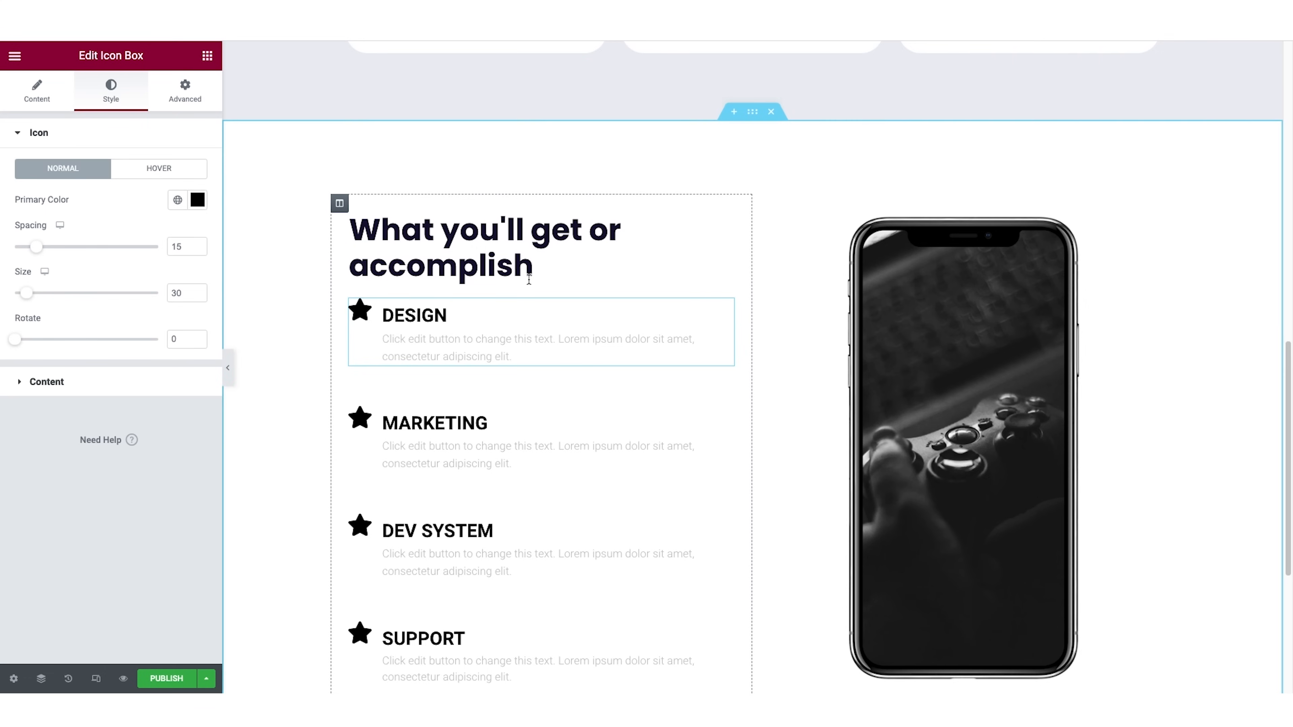
click(198, 200)
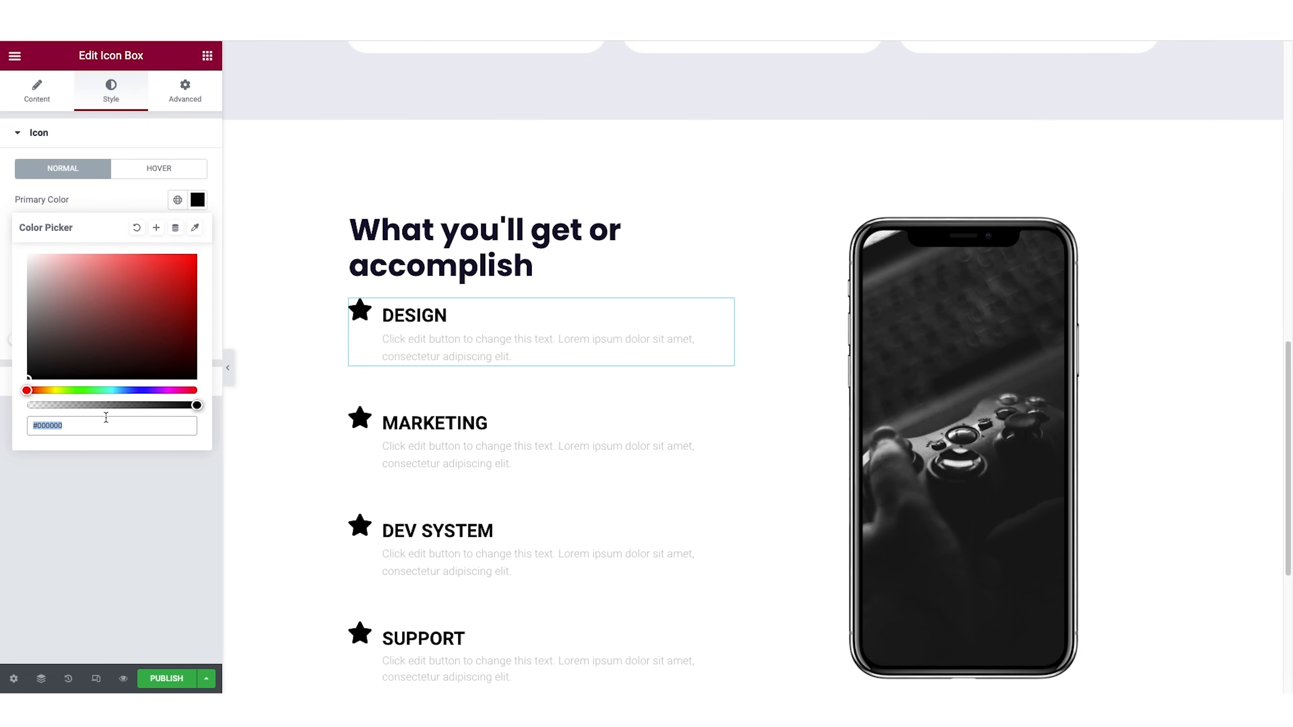
text(#05C2C5)
click(155, 227)
text(turqouise accent)
click(725, 419)
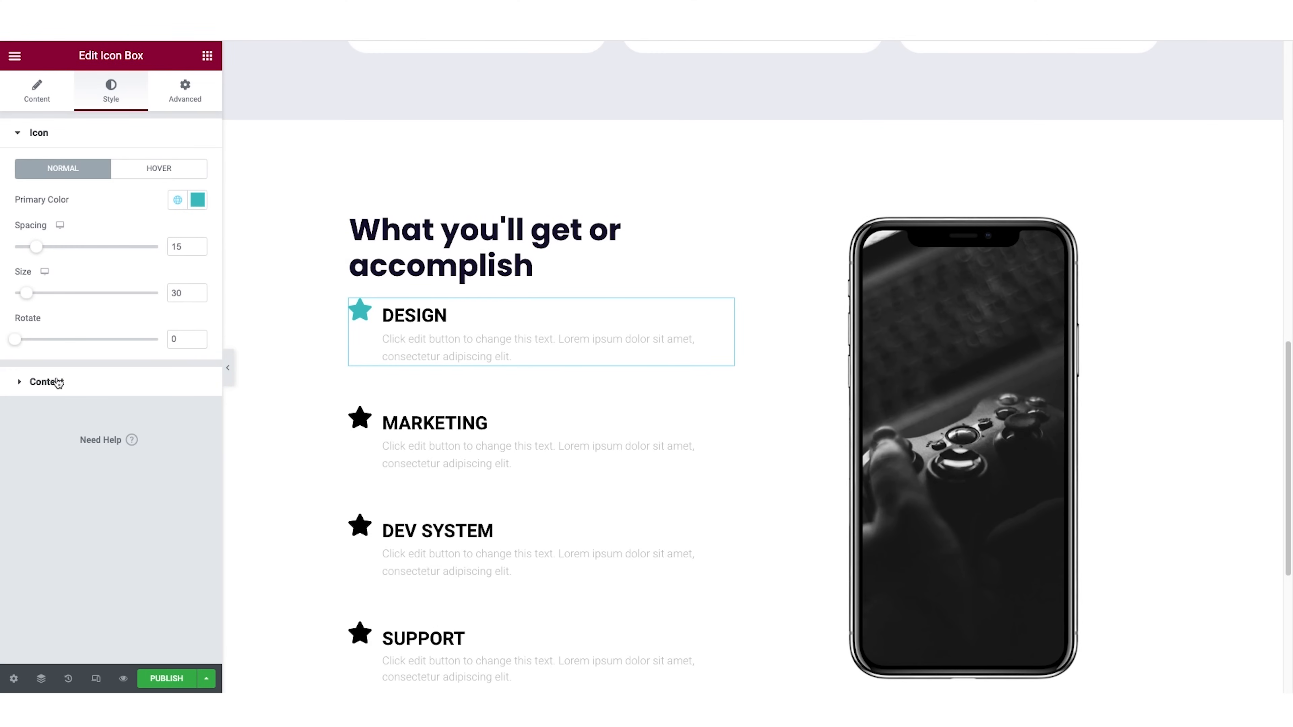
Apply the "dark text" global color to the Design item's title.
click(57, 382)
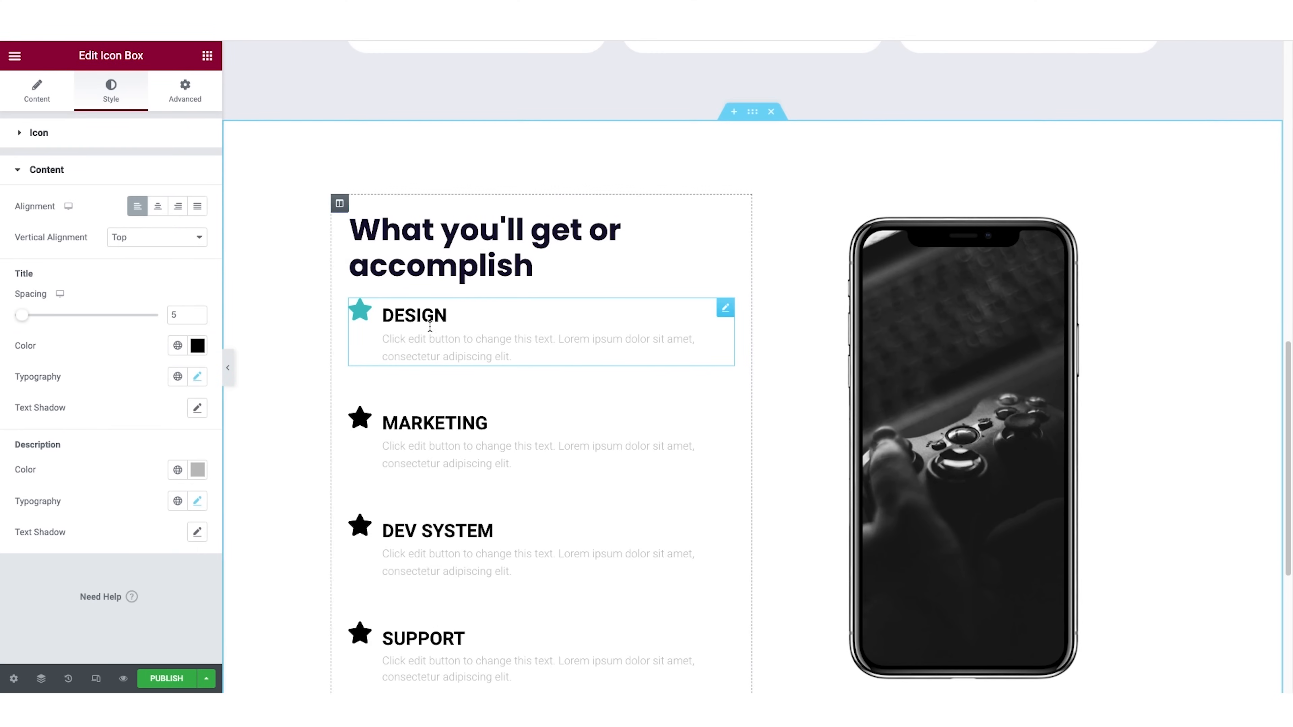
click(197, 346)
click(178, 347)
scroll(139, 562, down, 5)
click(122, 478)
Set the Design title's typography to Poppins with the Default transform and a 16 px line height.
click(197, 378)
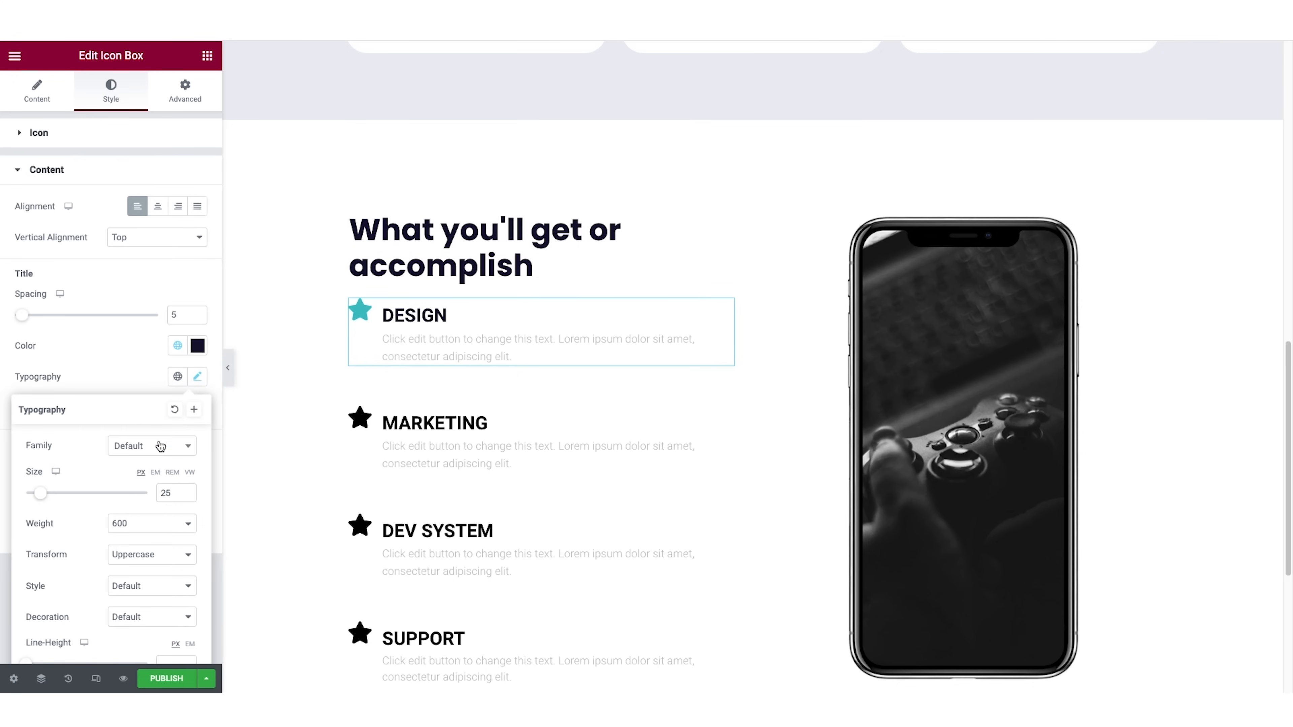
click(159, 448)
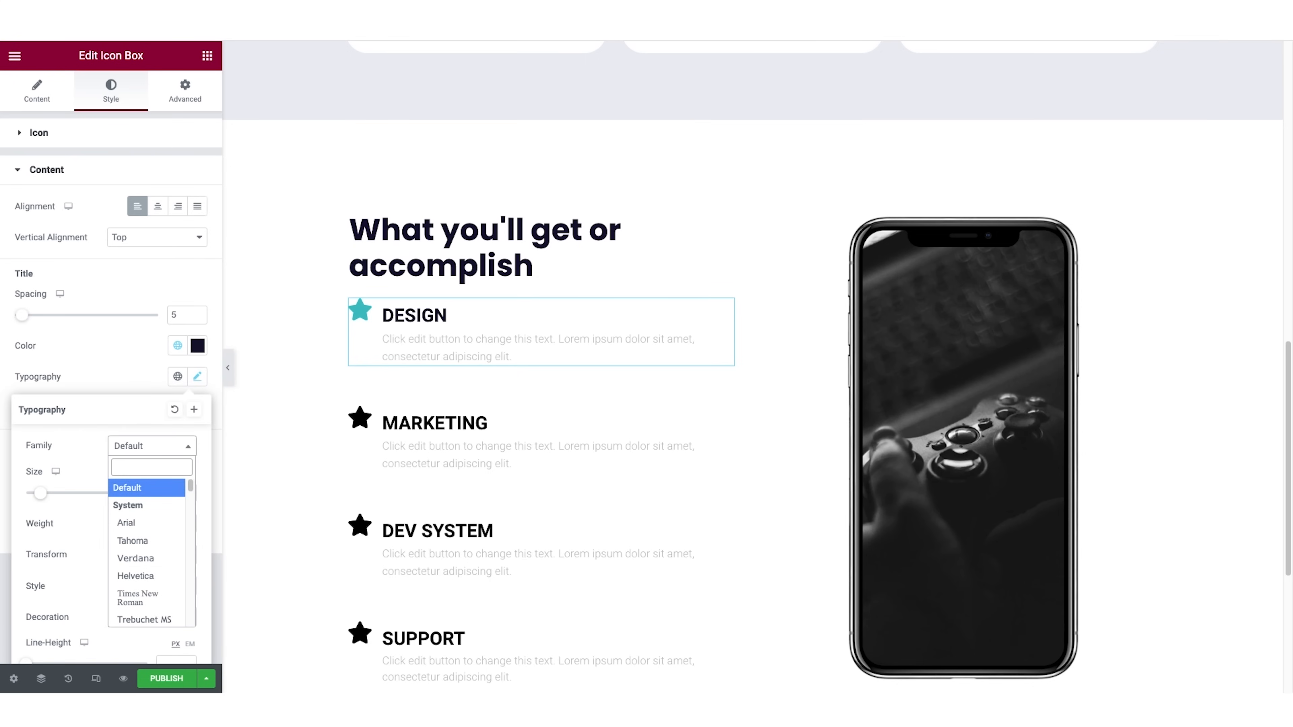
text(pop)
click(157, 537)
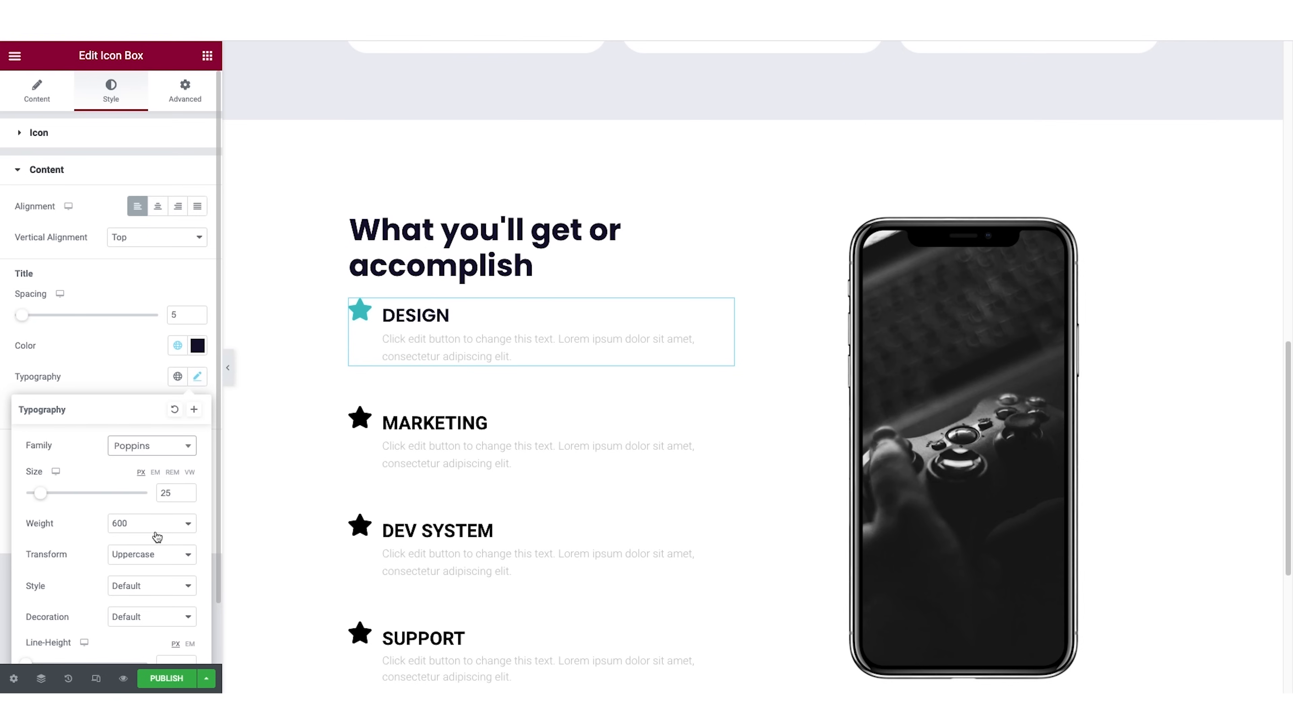
click(166, 558)
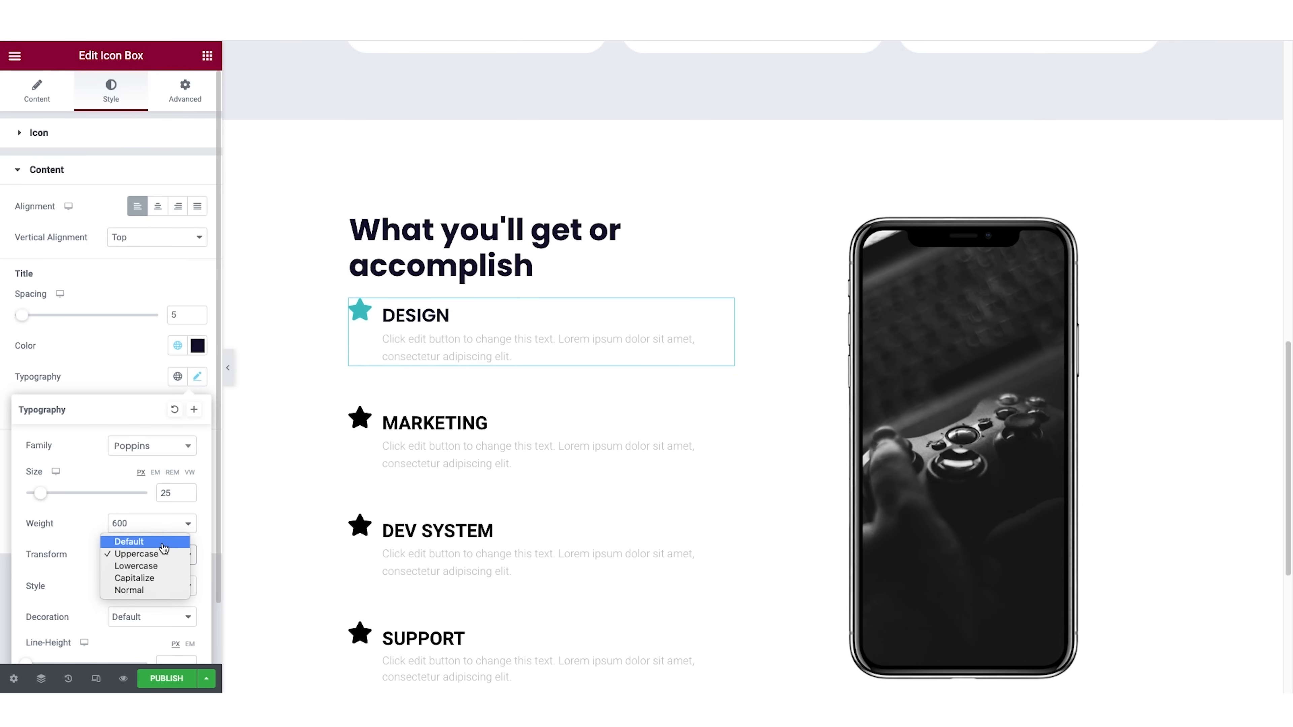
click(162, 547)
scroll(159, 549, down, 1)
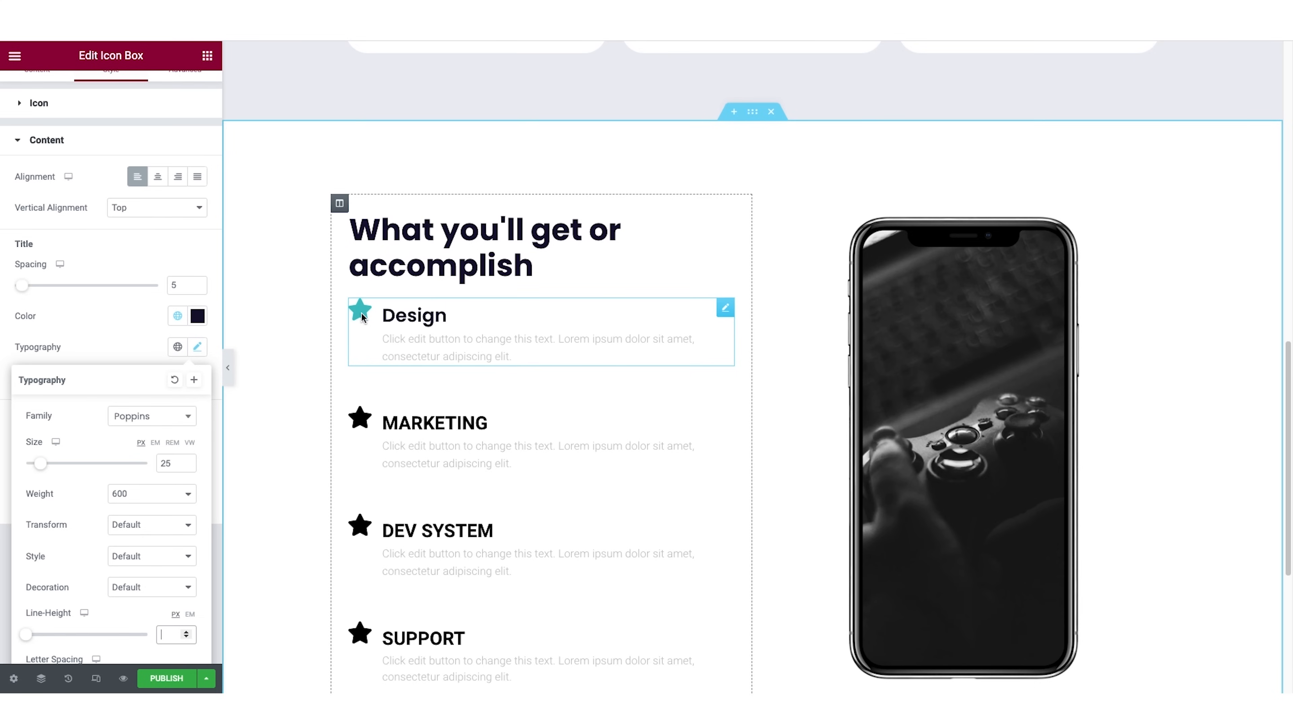
drag(31, 637, 49, 634)
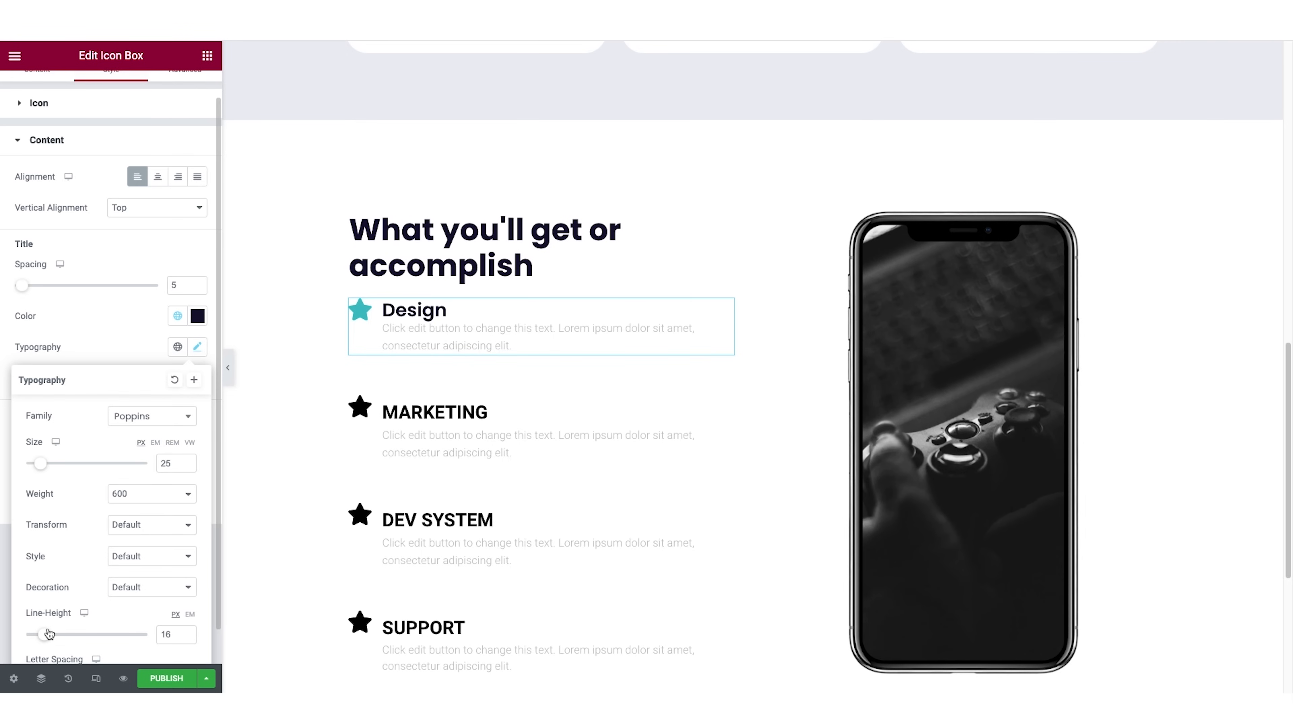
click(109, 340)
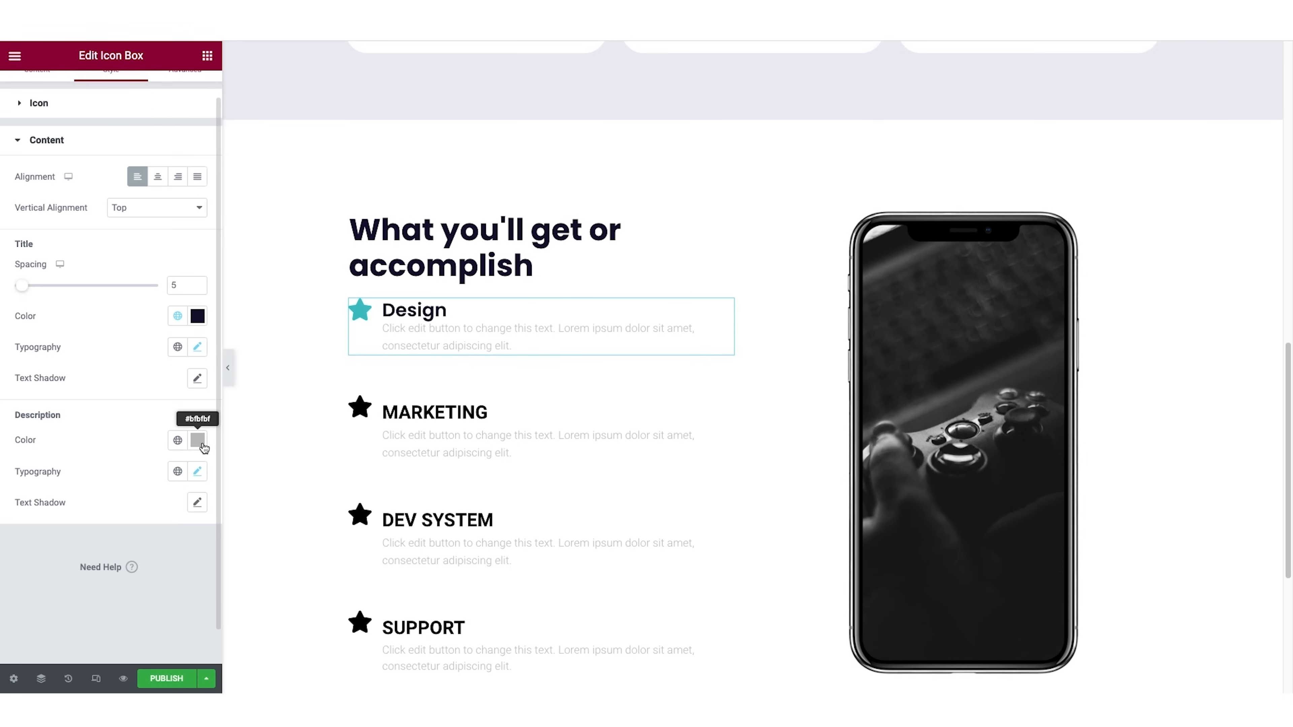
Give the Design item's description the "dark text" global color and the Poppins font.
click(177, 440)
scroll(142, 530, down, 5)
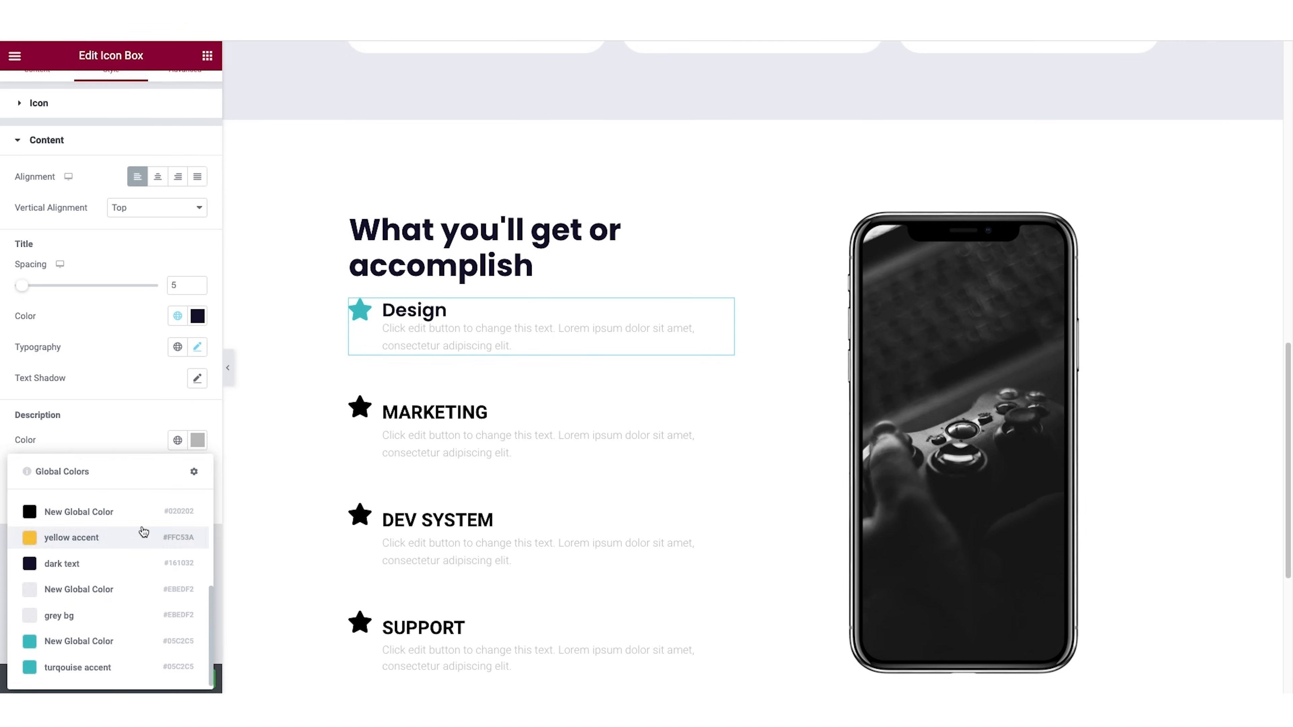
click(121, 562)
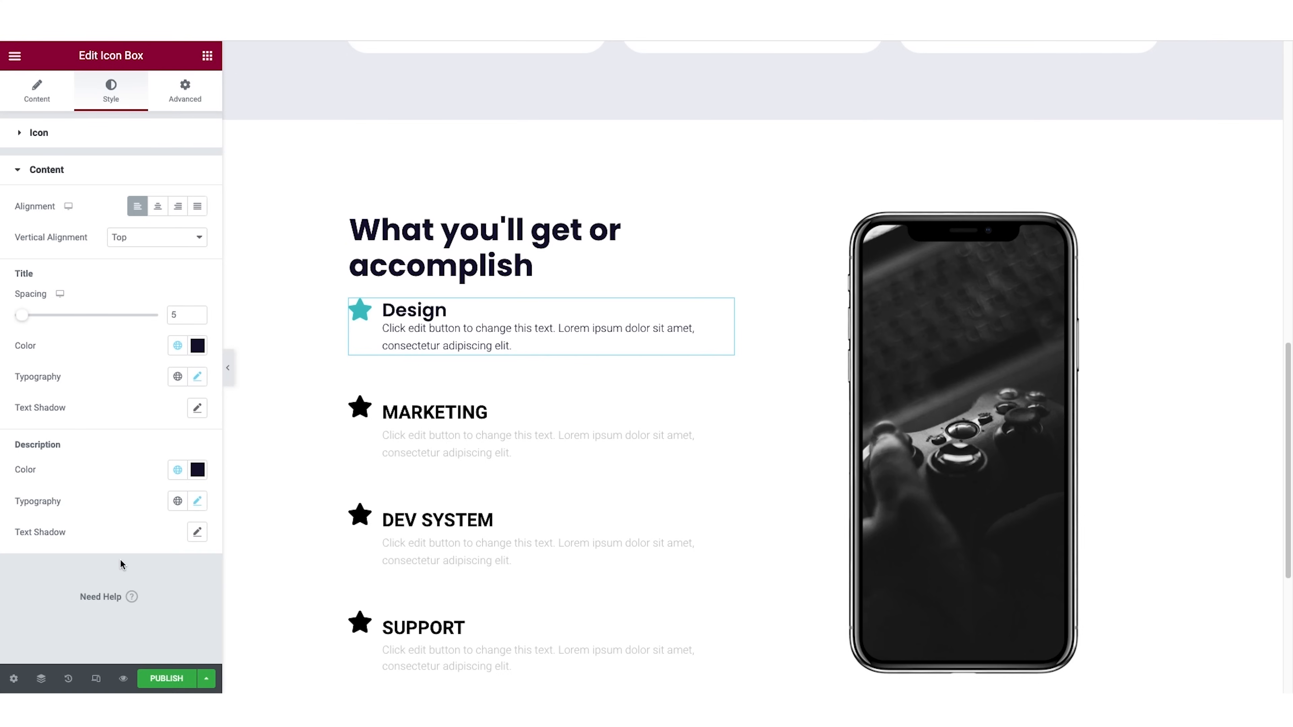
click(197, 500)
click(189, 570)
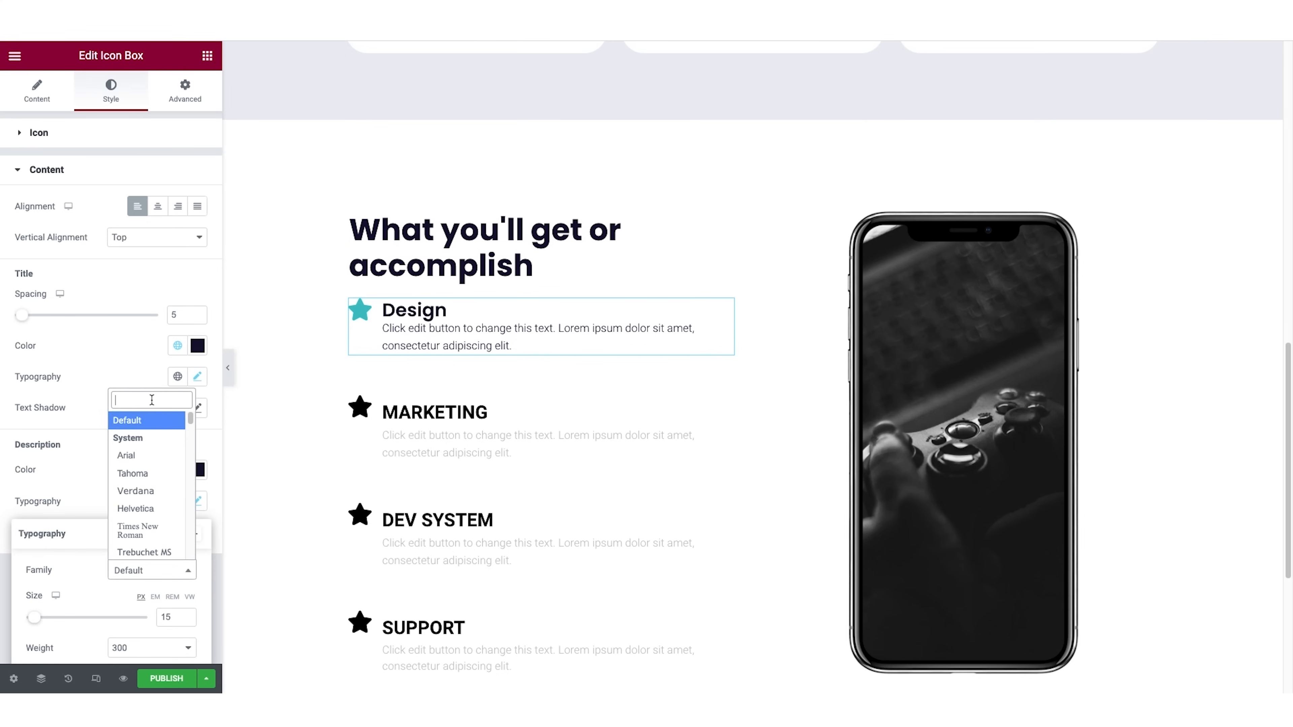
text(pop)
click(147, 550)
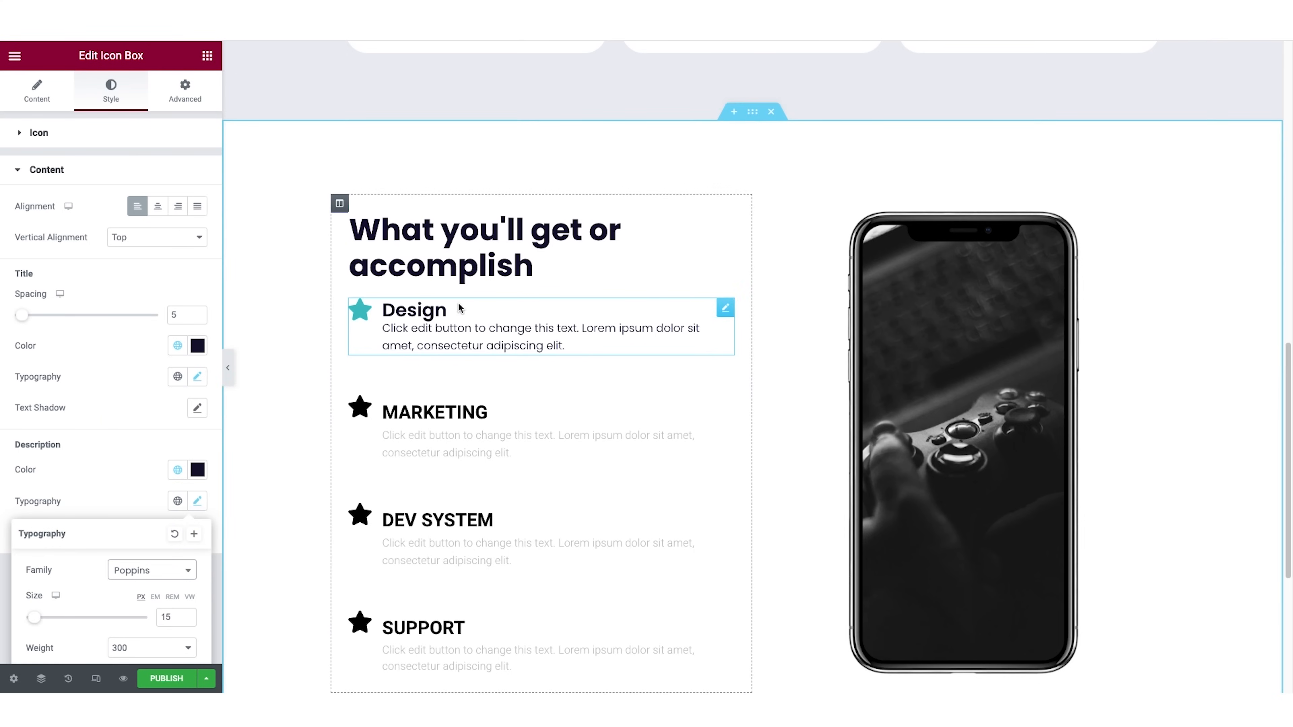
Copy the Design icon box and paste its style onto the Marketing, Dev System and Support icon boxes.
right_click(726, 310)
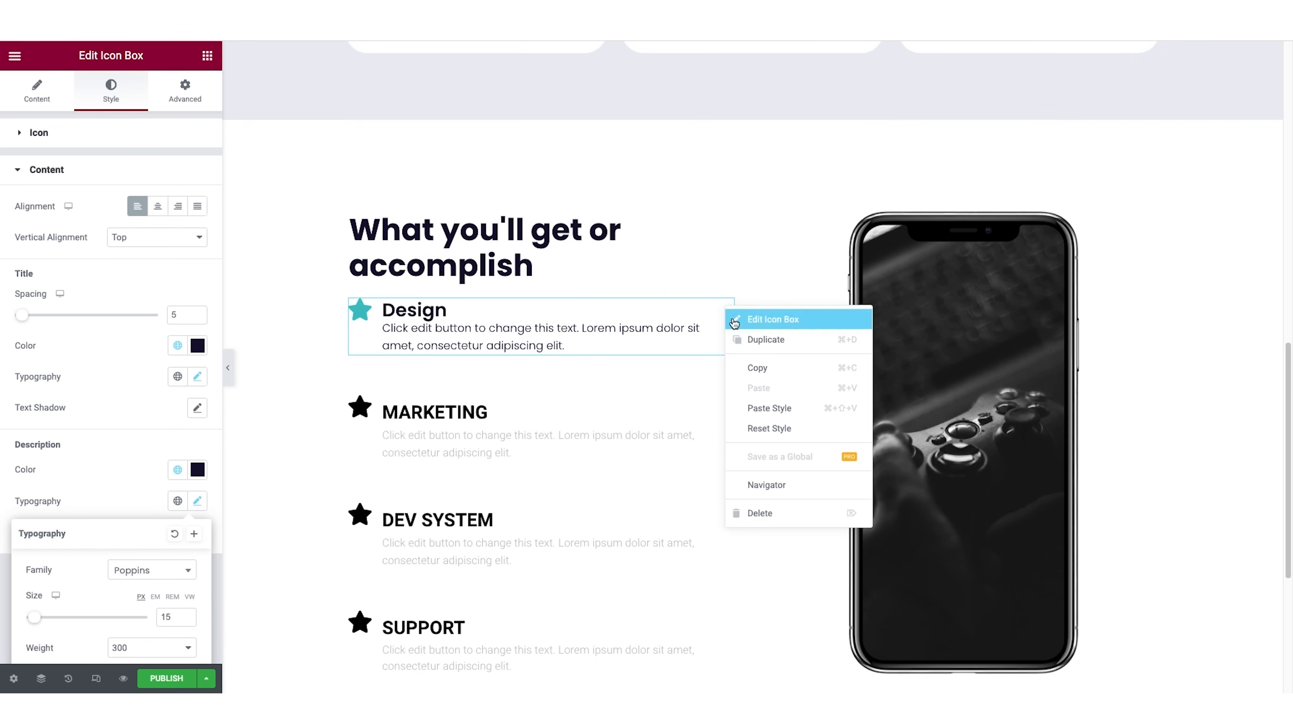
click(752, 369)
right_click(662, 430)
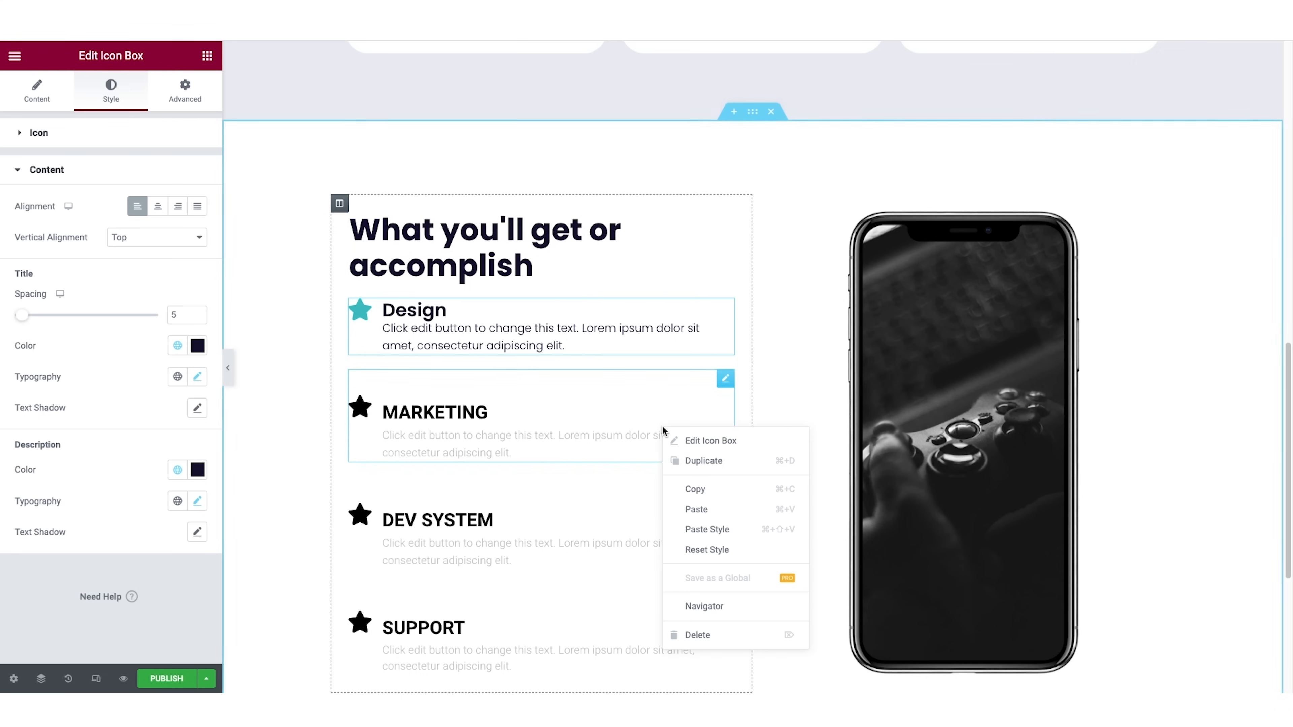
click(717, 530)
right_click(665, 474)
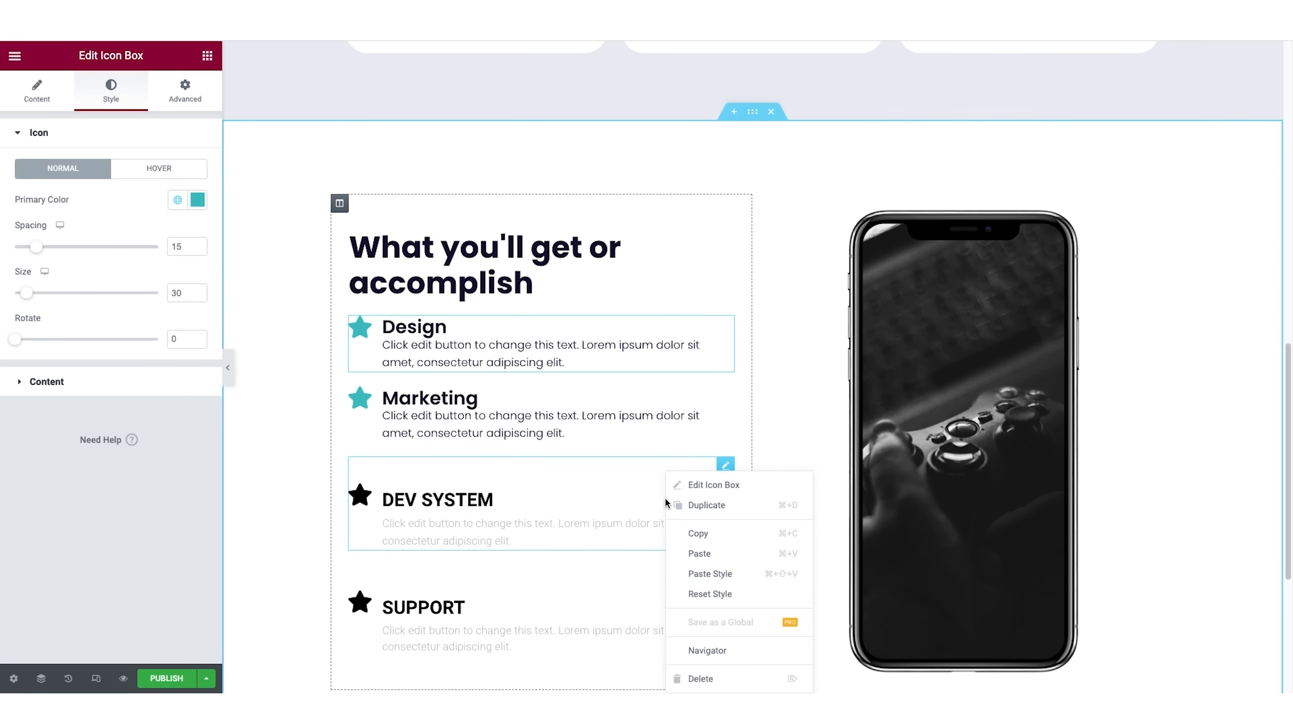
click(711, 577)
right_click(677, 573)
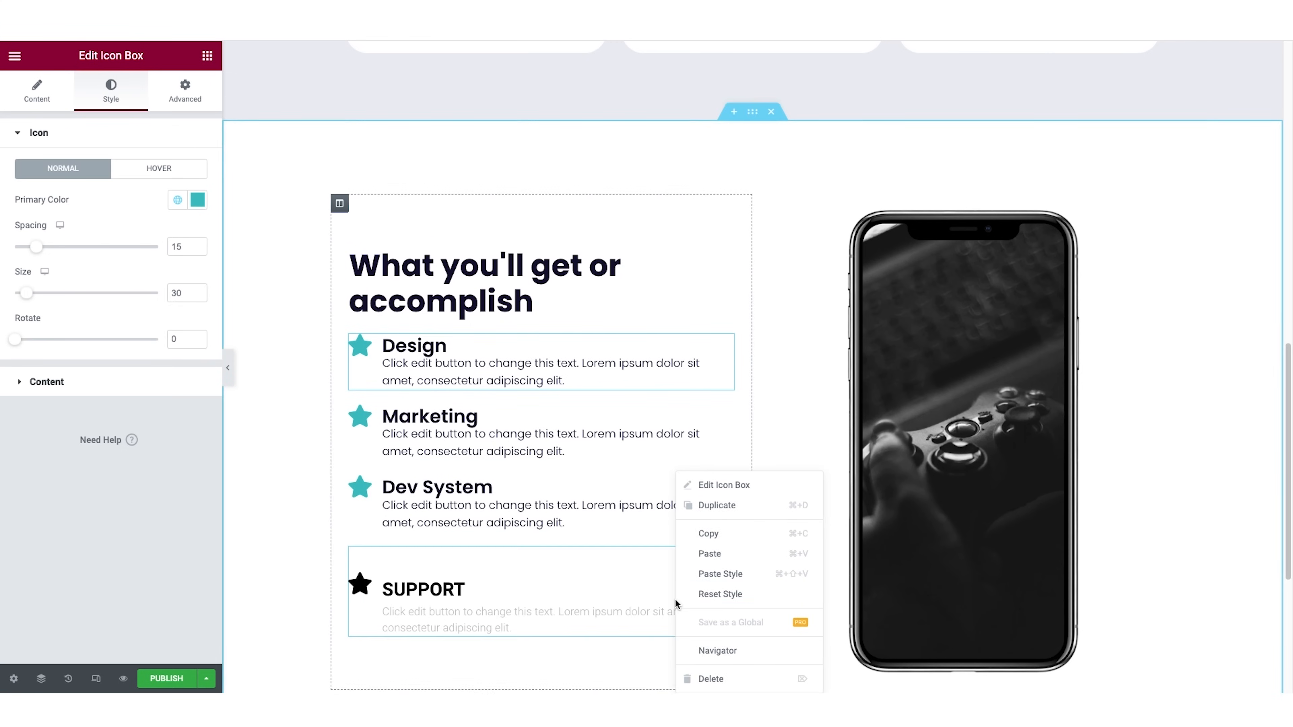
click(708, 575)
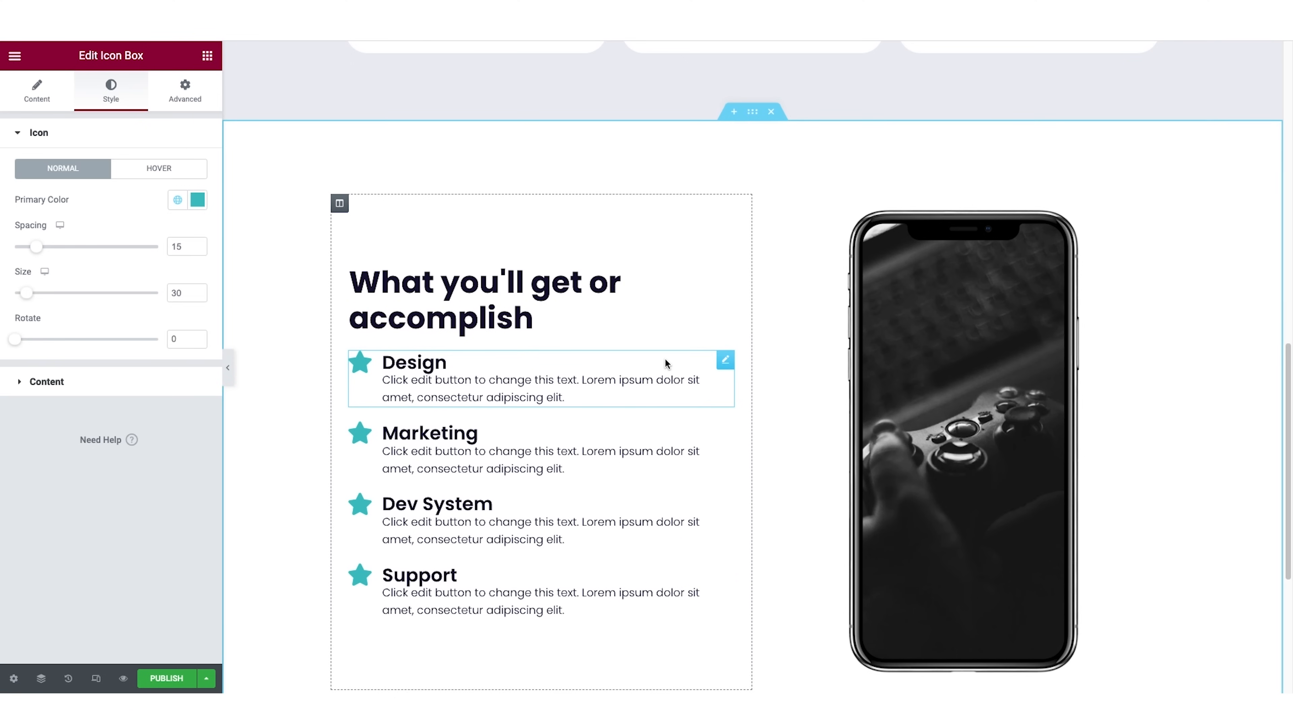
Replace the Design icon box's star with the rolling suitcase icon from the icon library.
click(39, 85)
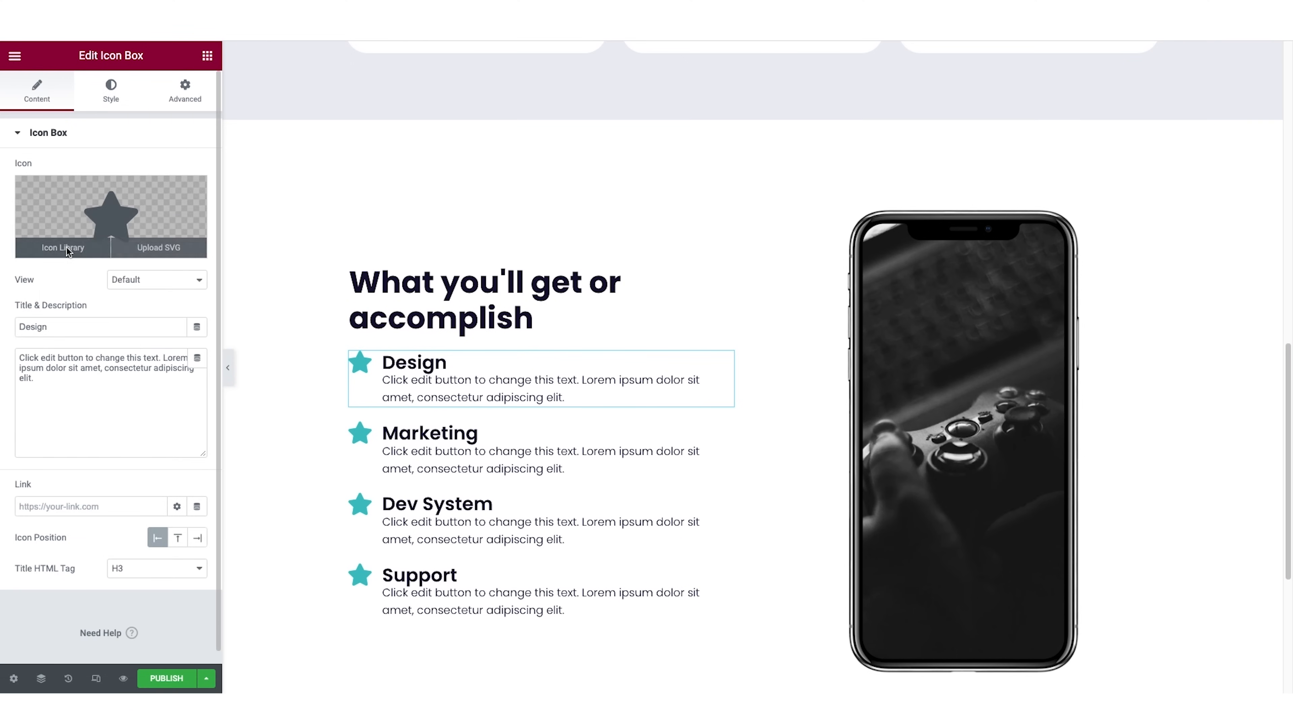
click(67, 248)
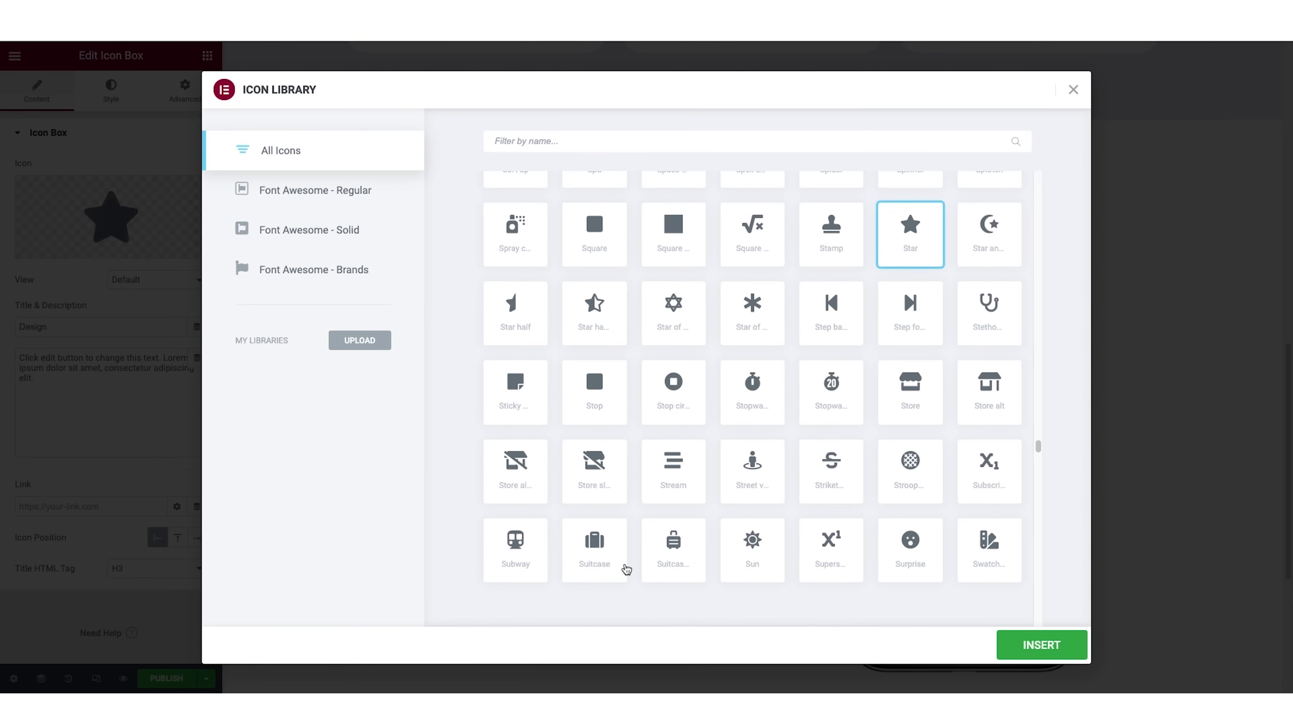
click(671, 557)
click(1034, 647)
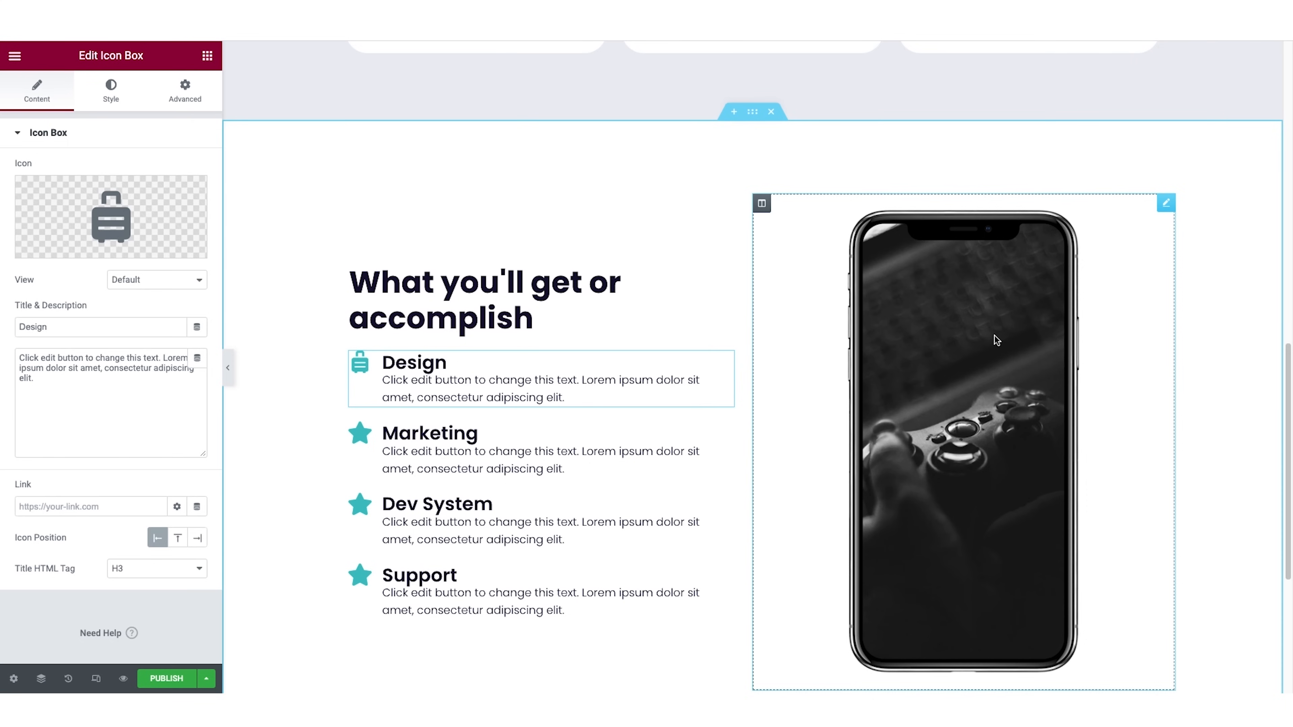
Replace the phone image in the features section with smoothie.jpg from the media library.
click(1004, 298)
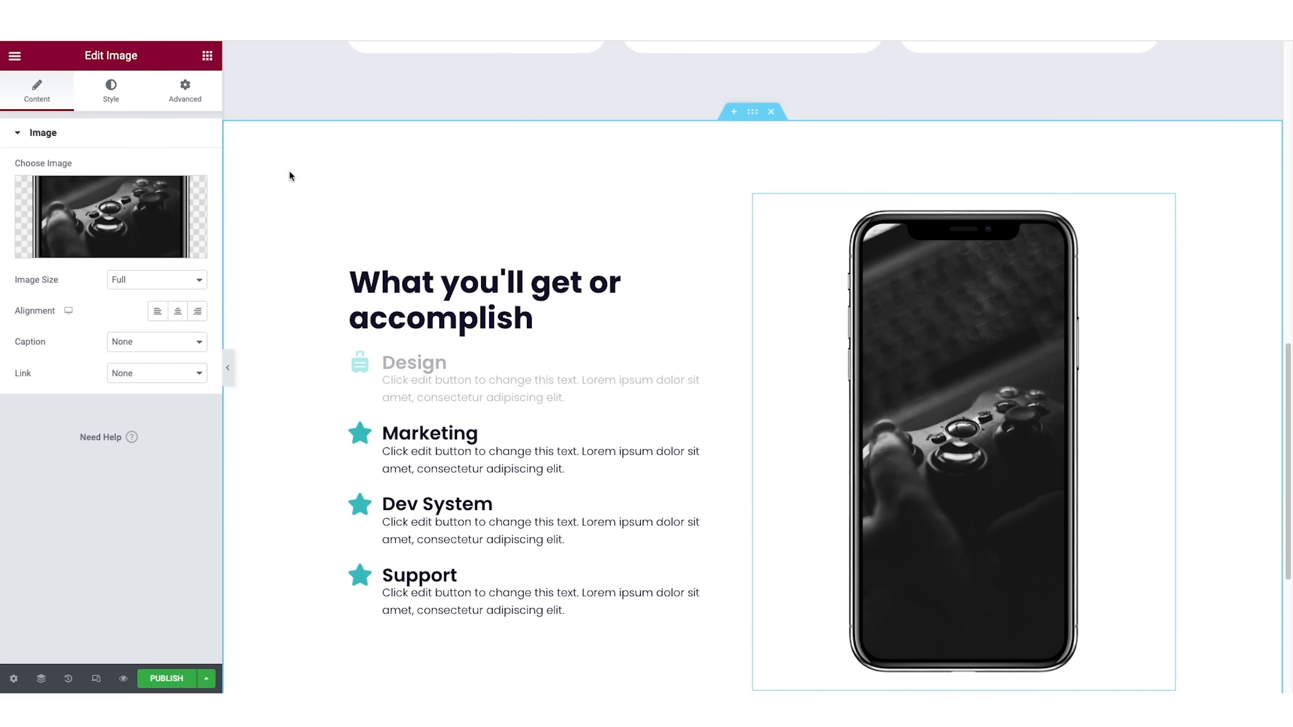
click(107, 249)
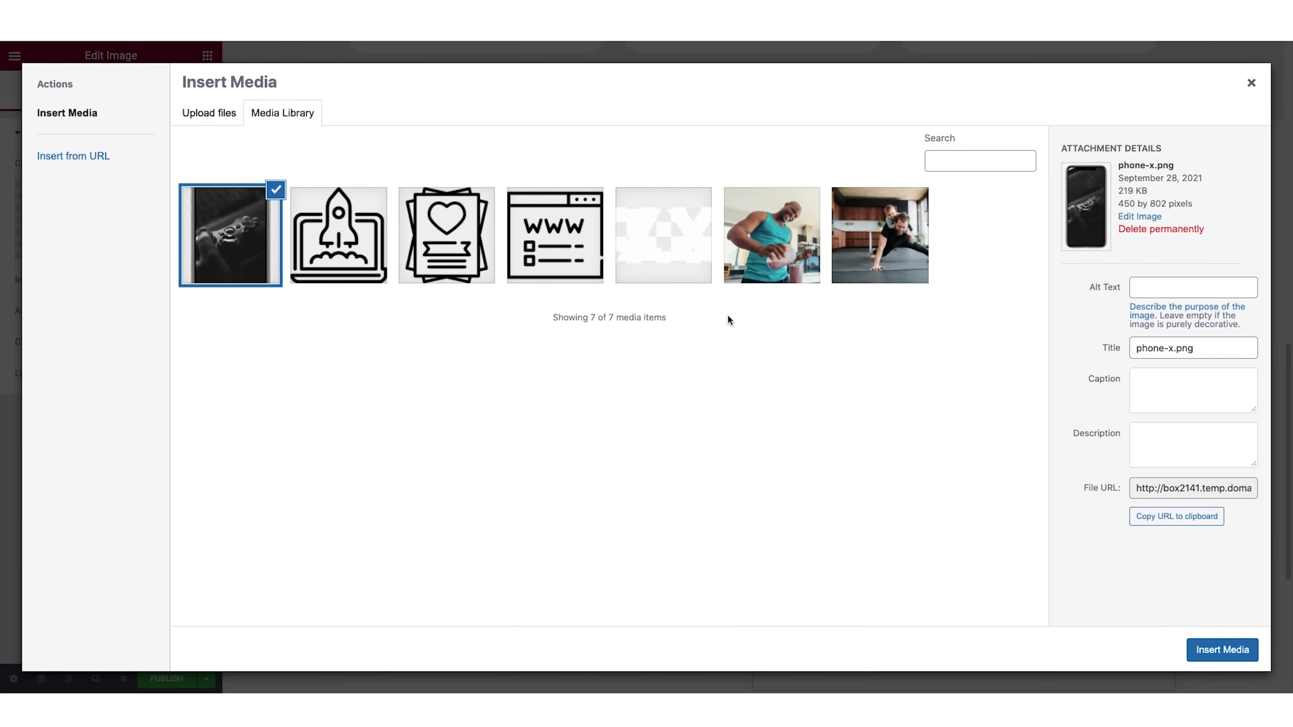
click(772, 245)
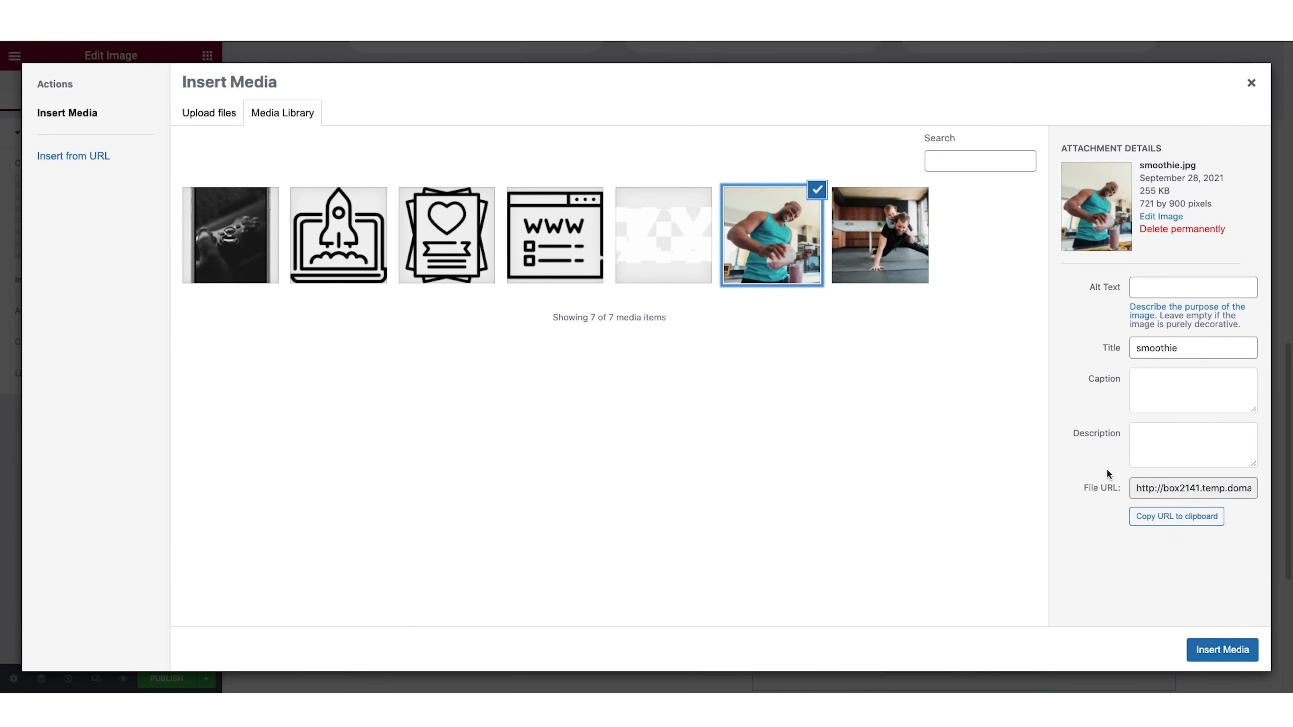
click(1210, 651)
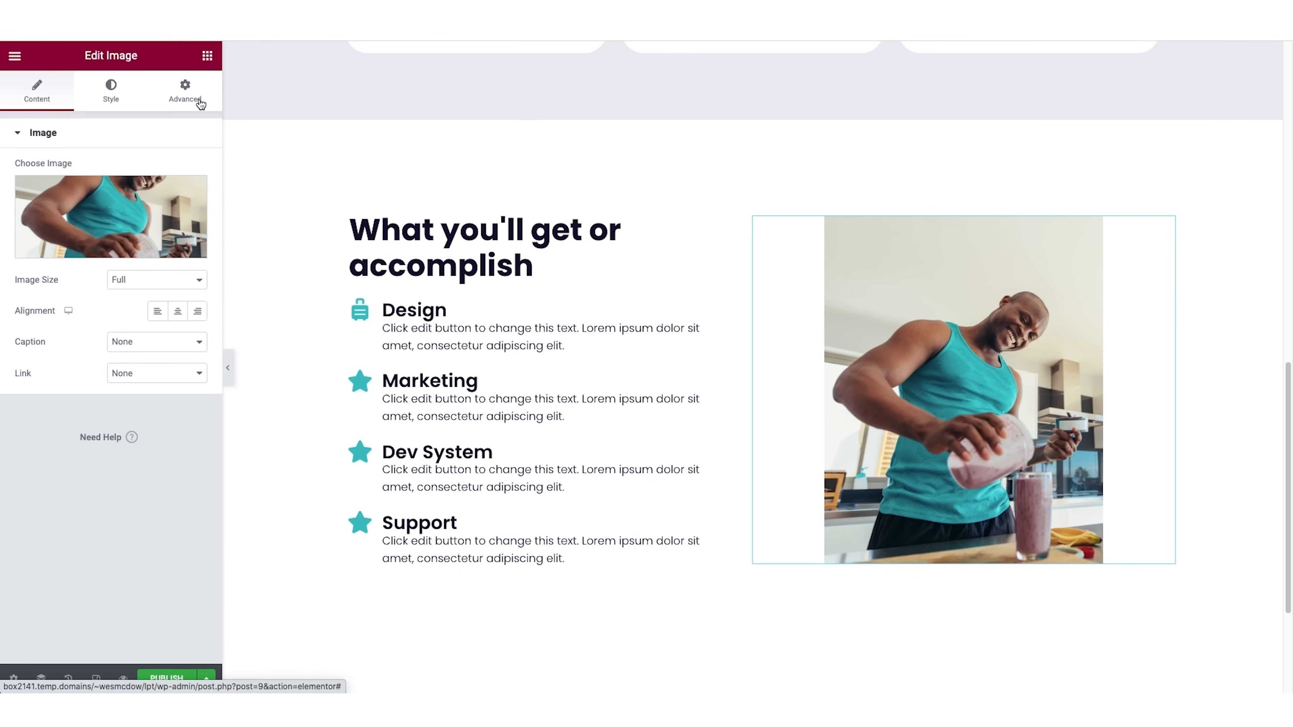
Enable a Circle mask on the smoothie image.
click(186, 94)
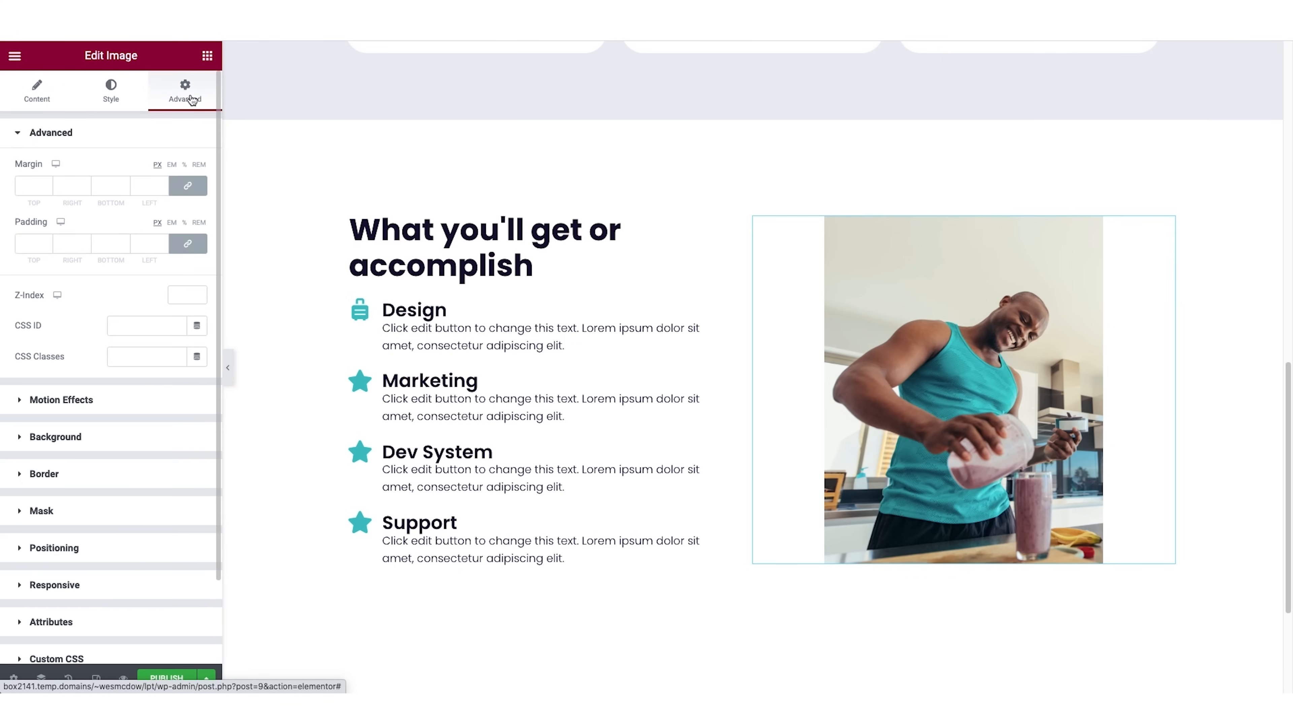
click(42, 511)
click(172, 317)
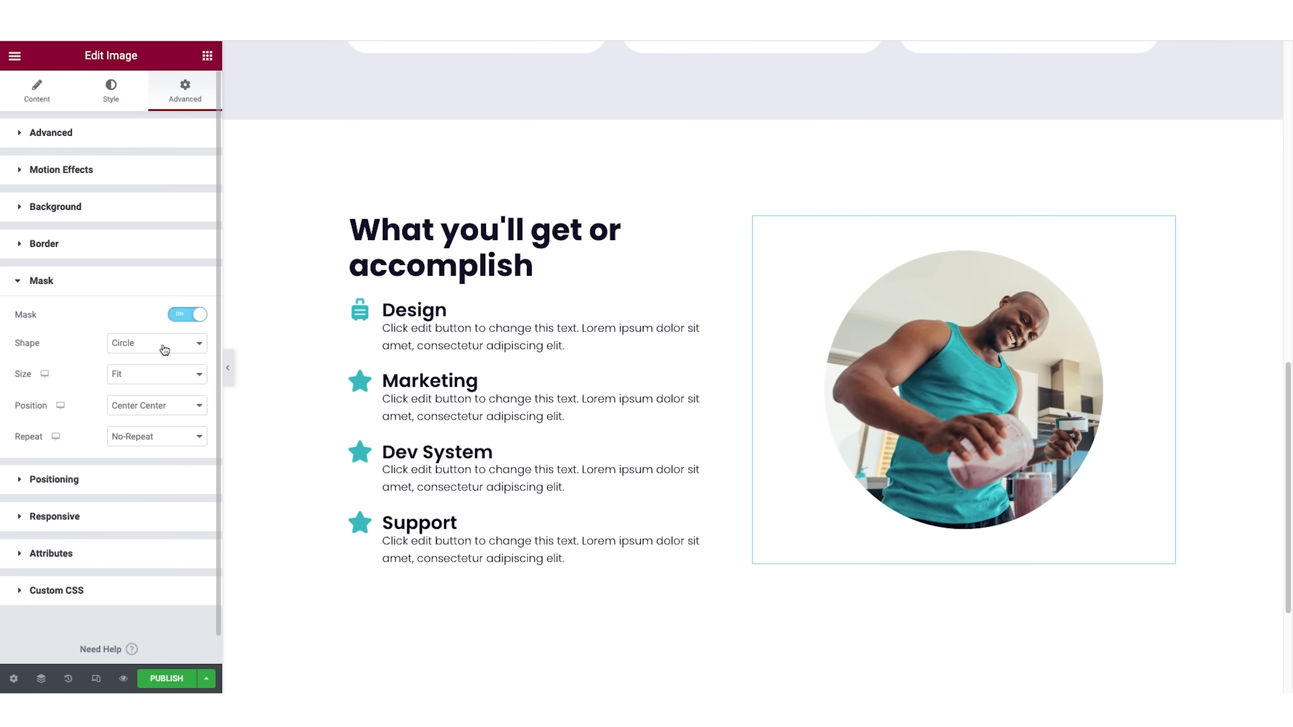
Try the Flower, Sketch and Triangle mask shapes on the smoothie image and return to Circle.
click(161, 345)
click(162, 357)
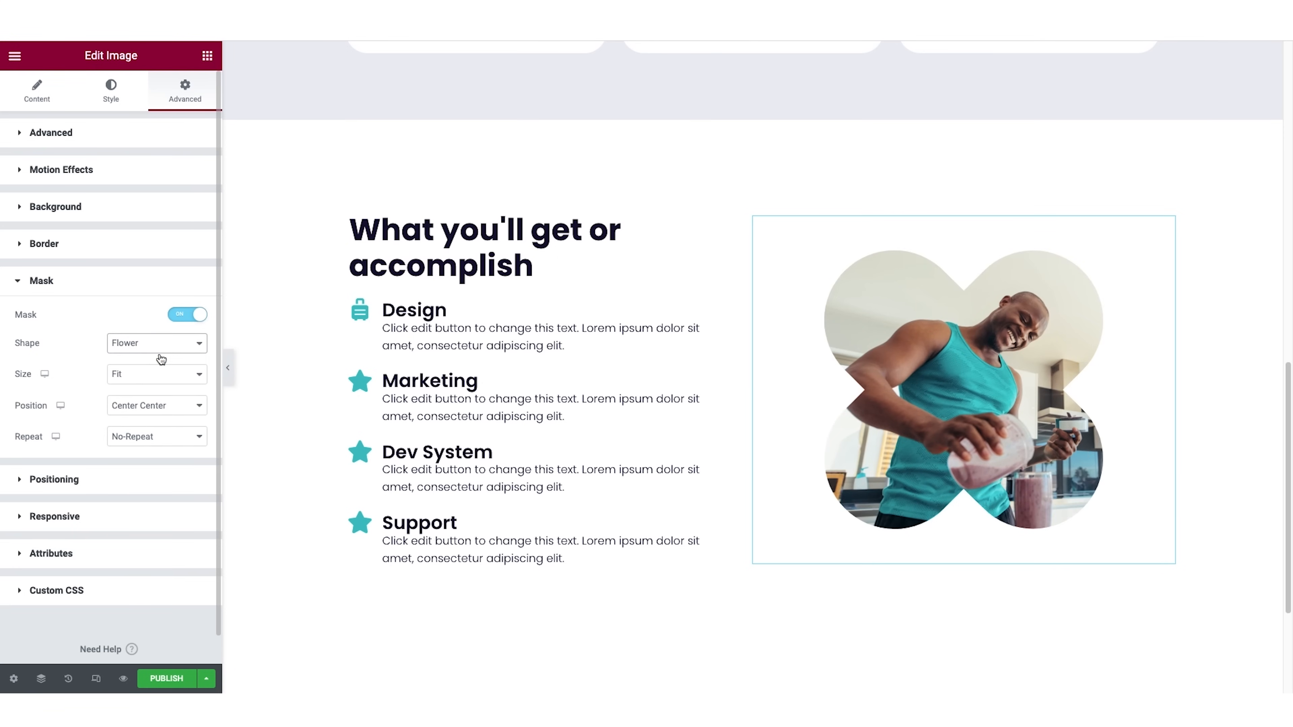
click(164, 344)
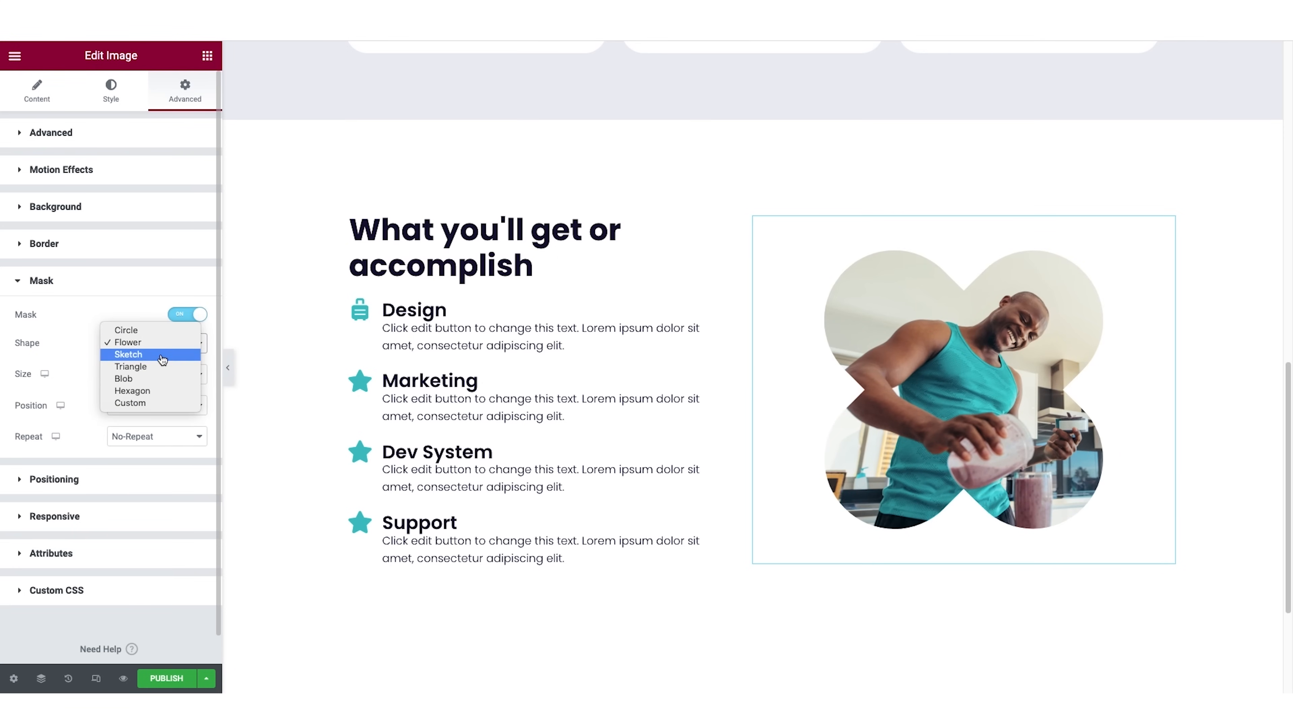
click(163, 357)
click(167, 343)
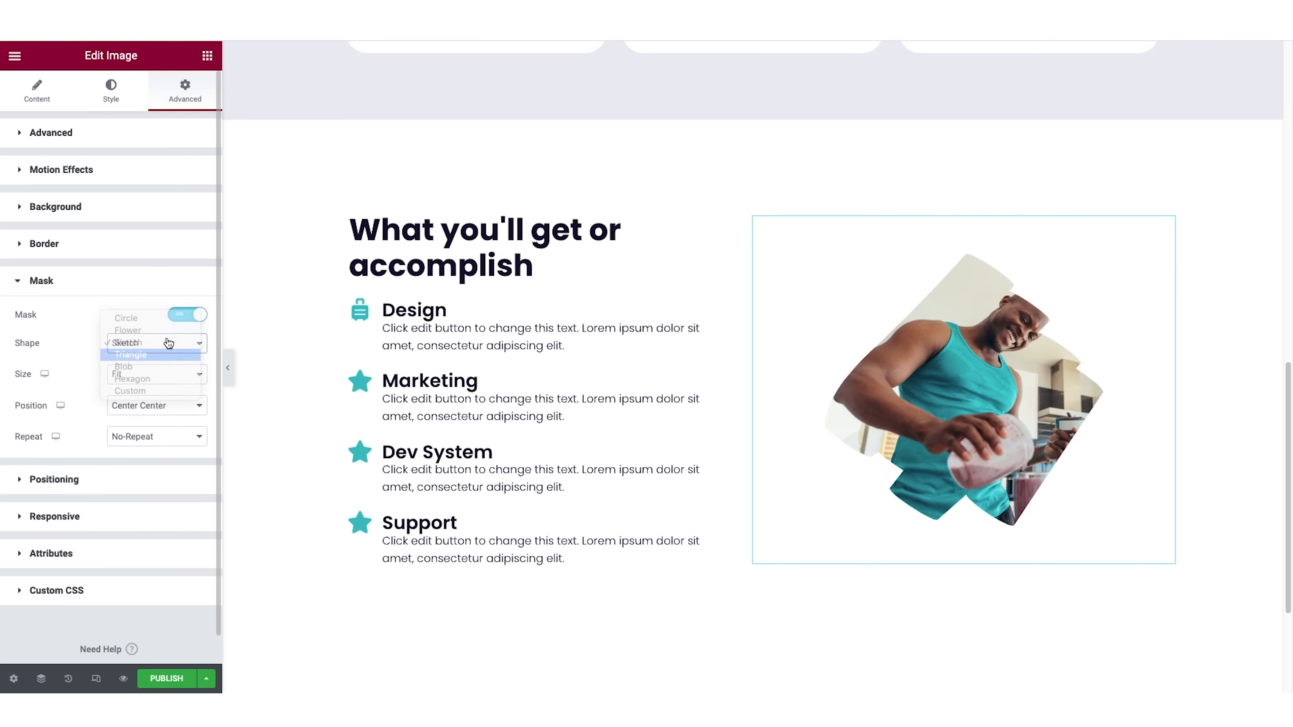
click(173, 348)
click(187, 344)
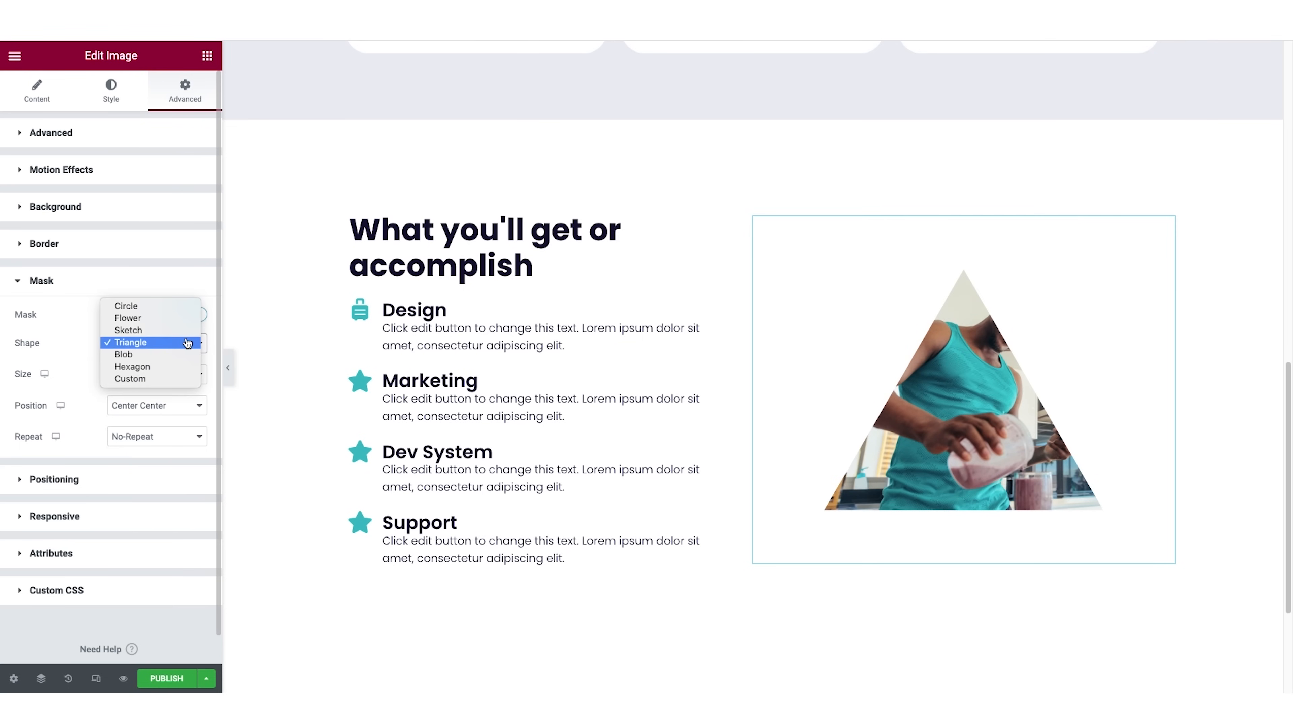
click(181, 306)
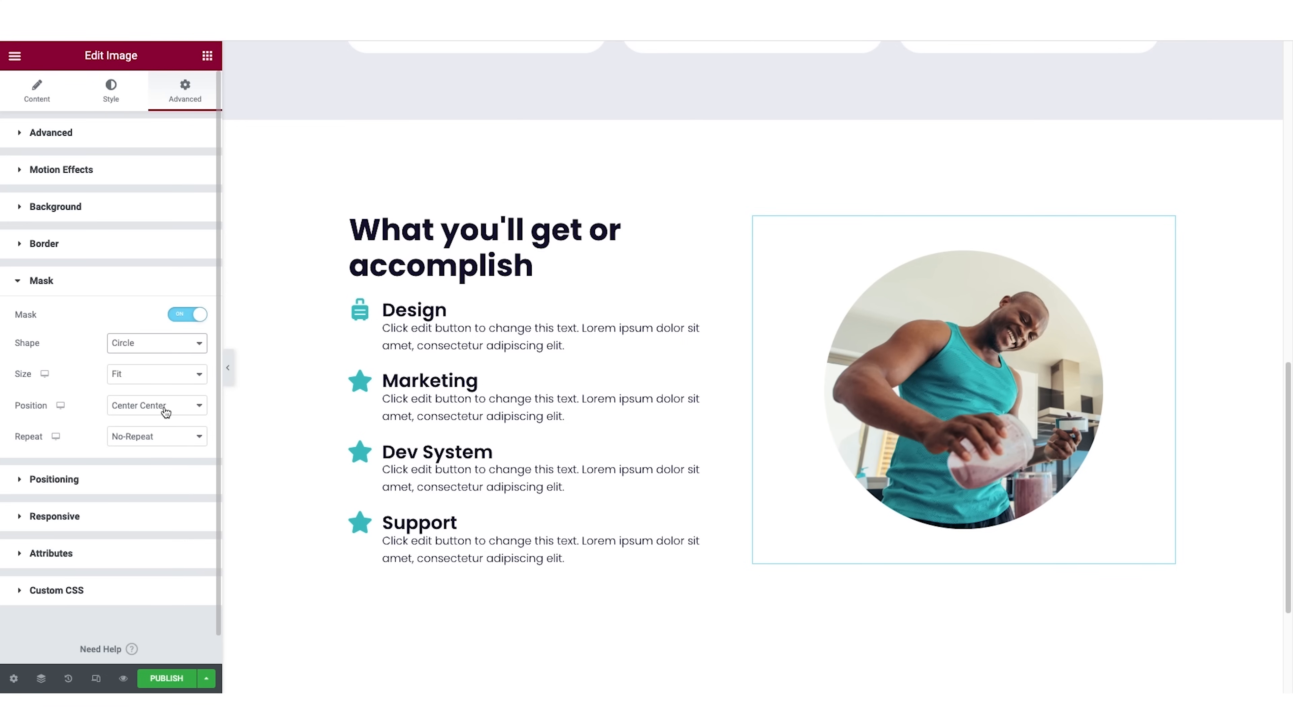
Copy the hero section's call-to-action button and paste it below the Support icon box.
scroll(620, 439, down, 2)
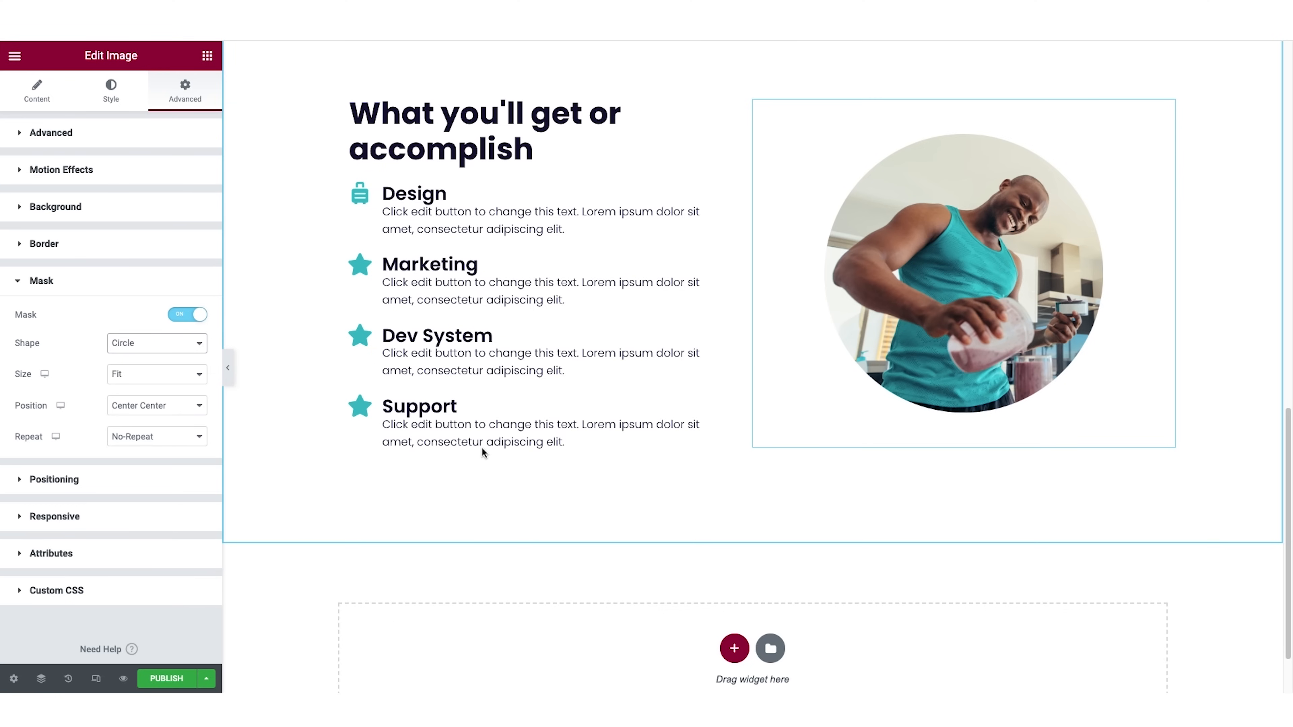
click(207, 56)
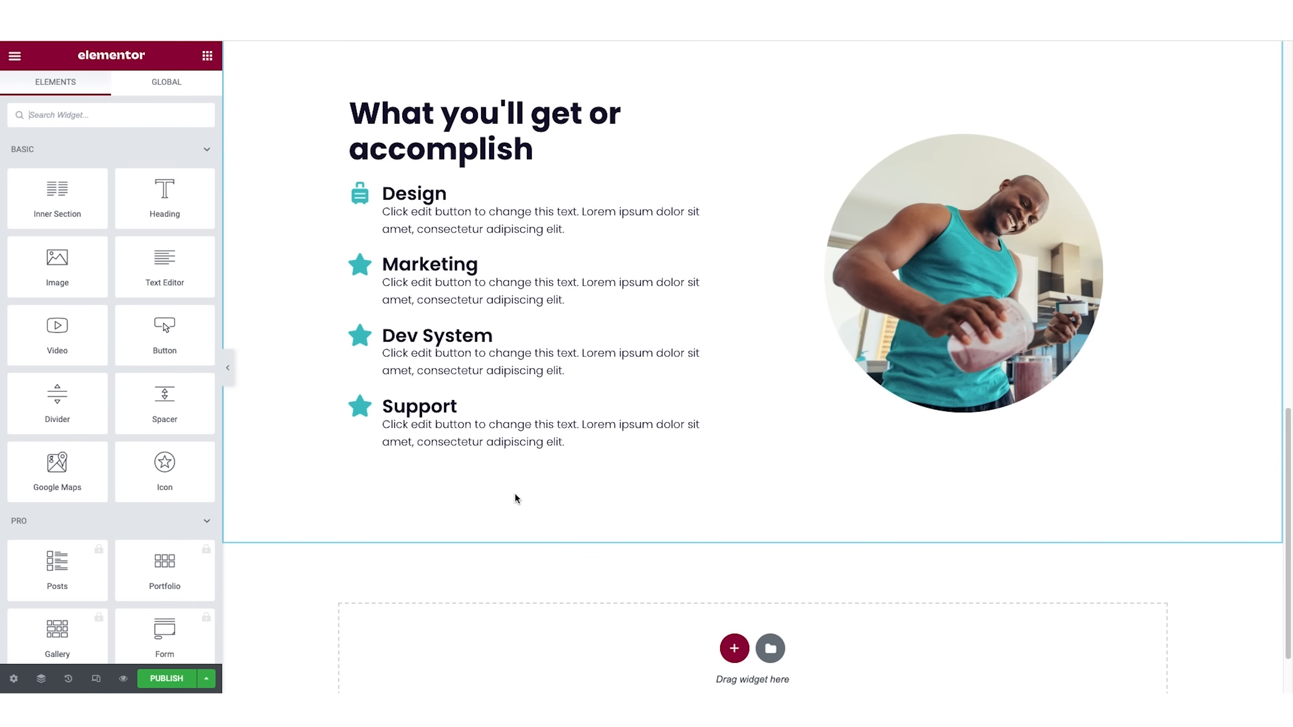
scroll(515, 494, up, 15)
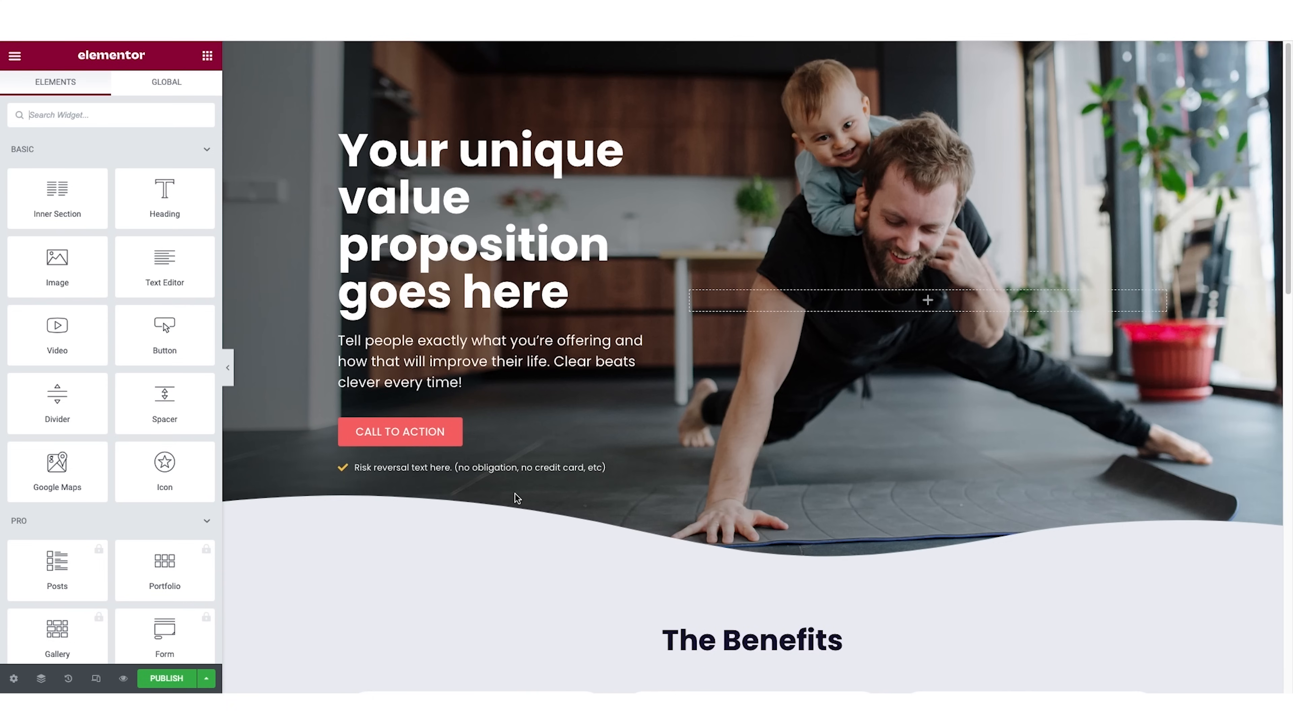
right_click(406, 433)
click(451, 490)
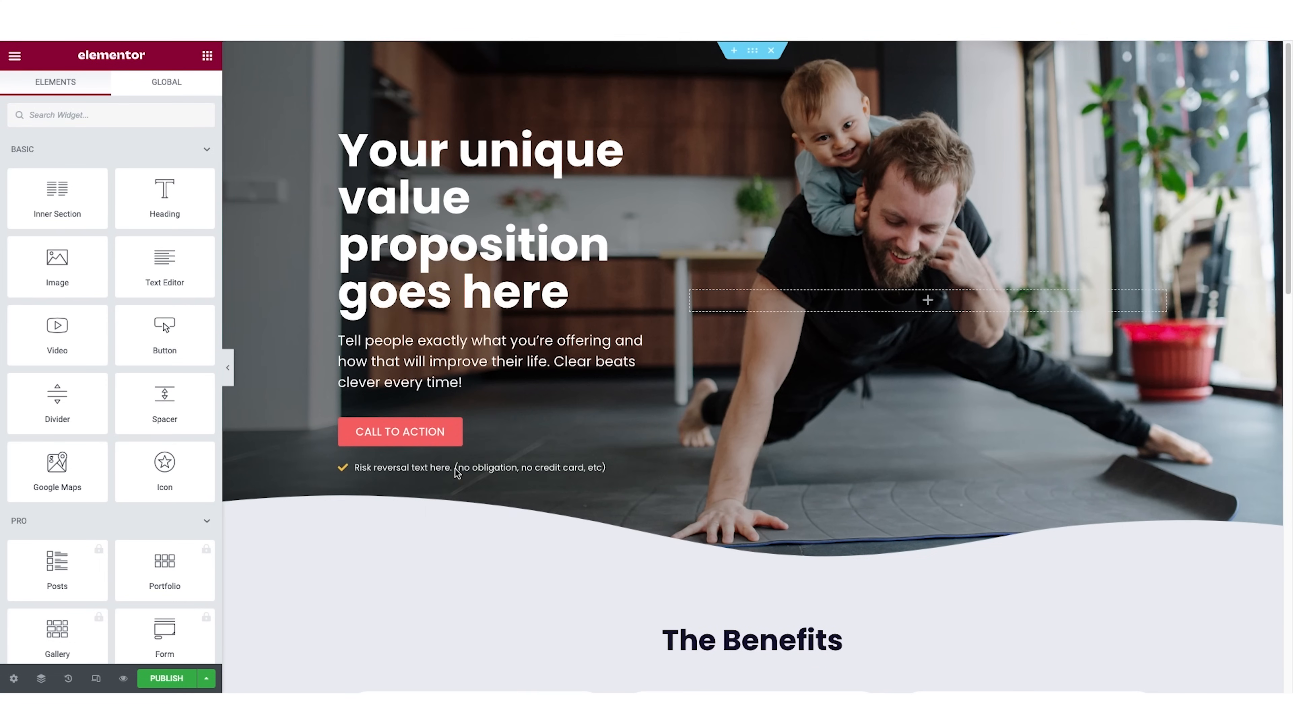
scroll(445, 427, down, 15)
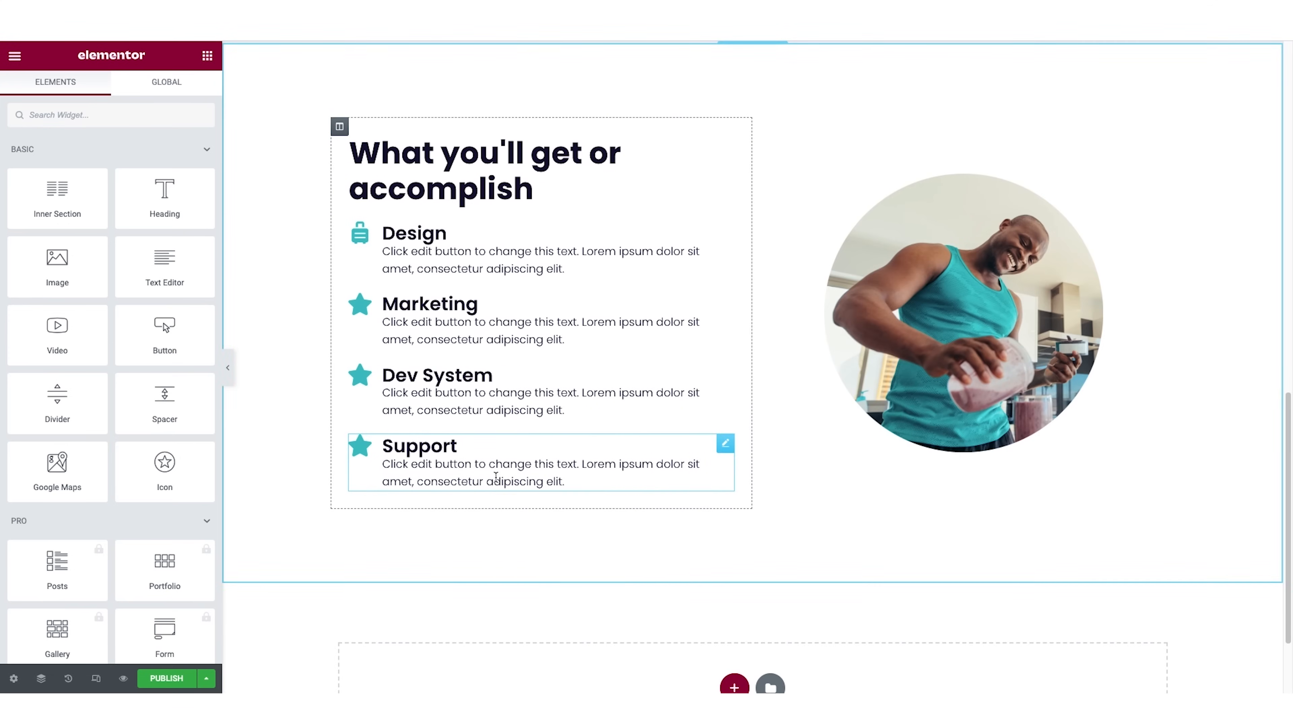
right_click(496, 479)
click(532, 554)
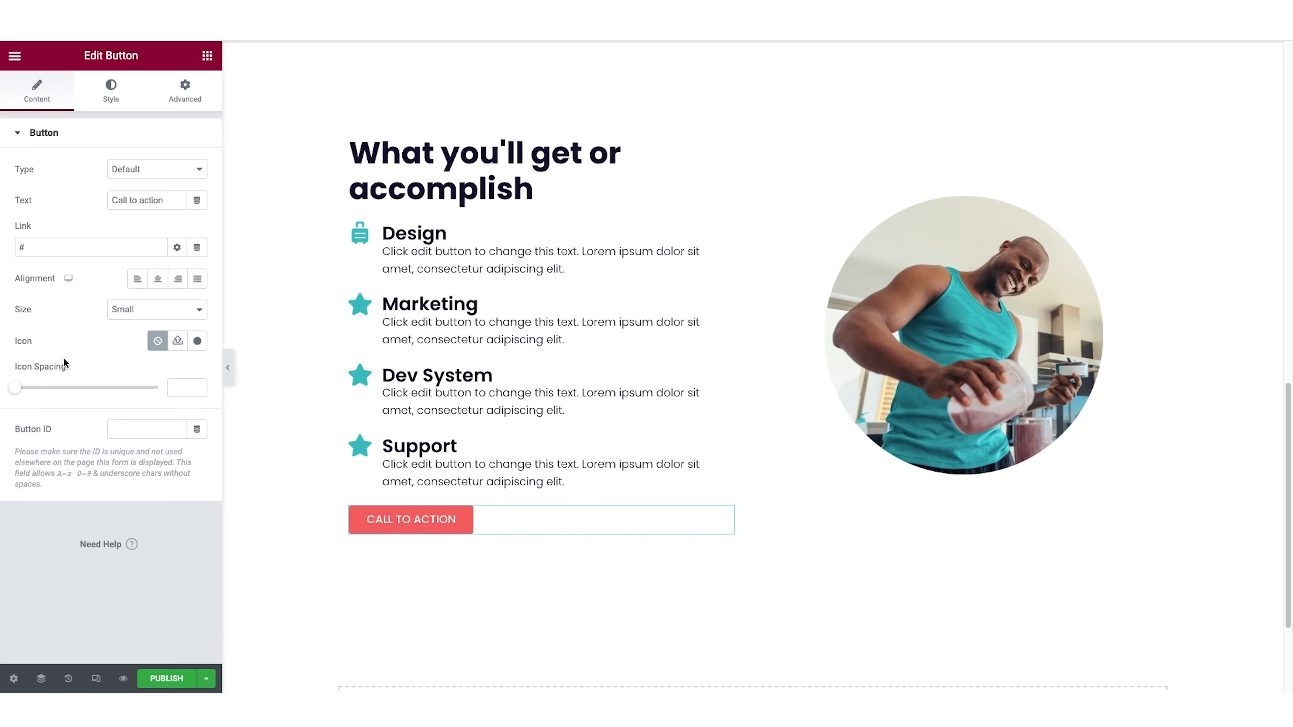
double_click(22, 247)
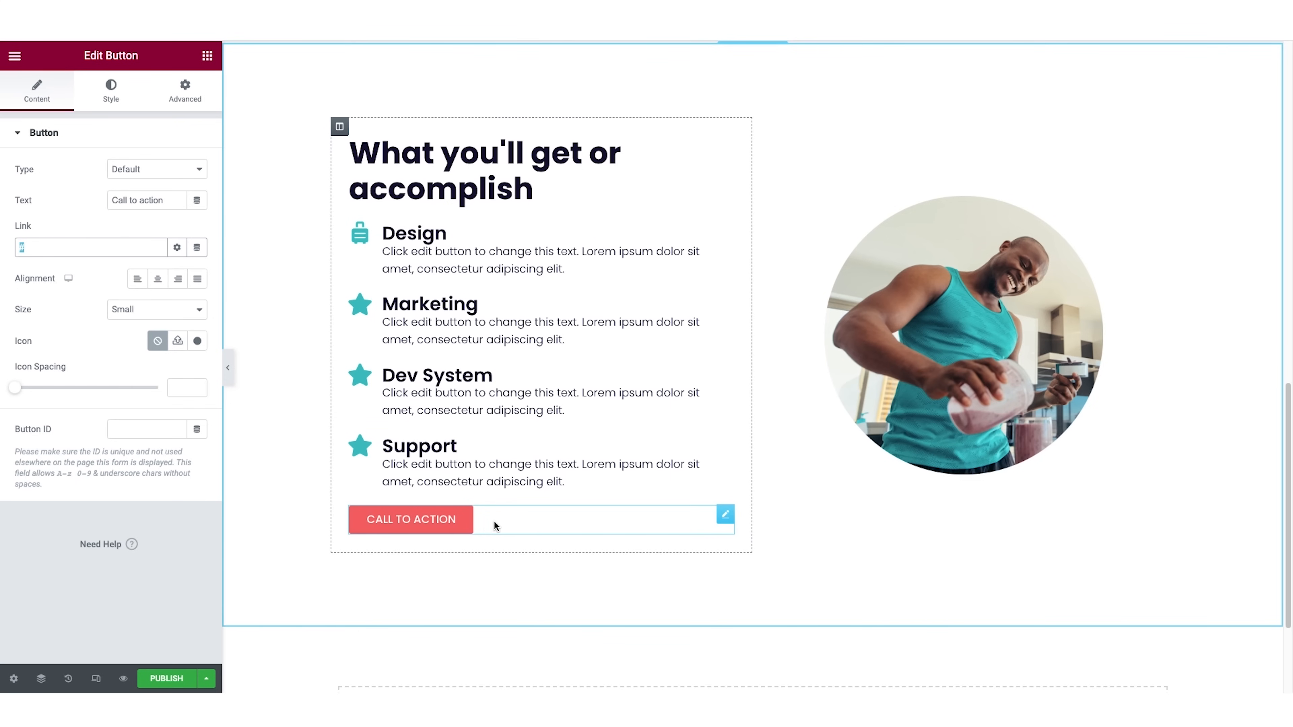
Set the smoothie image's max width to 91% and preview the page with the editor panel hidden.
scroll(495, 524, down, 1)
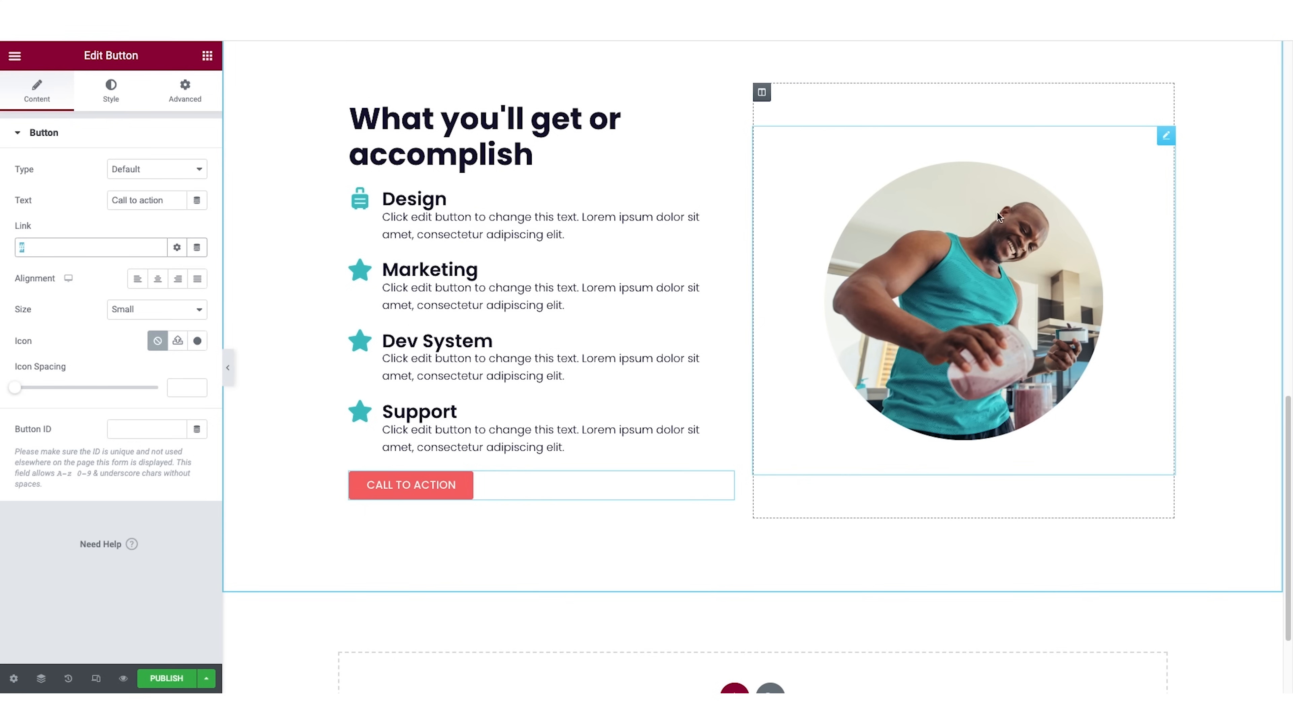
click(1166, 136)
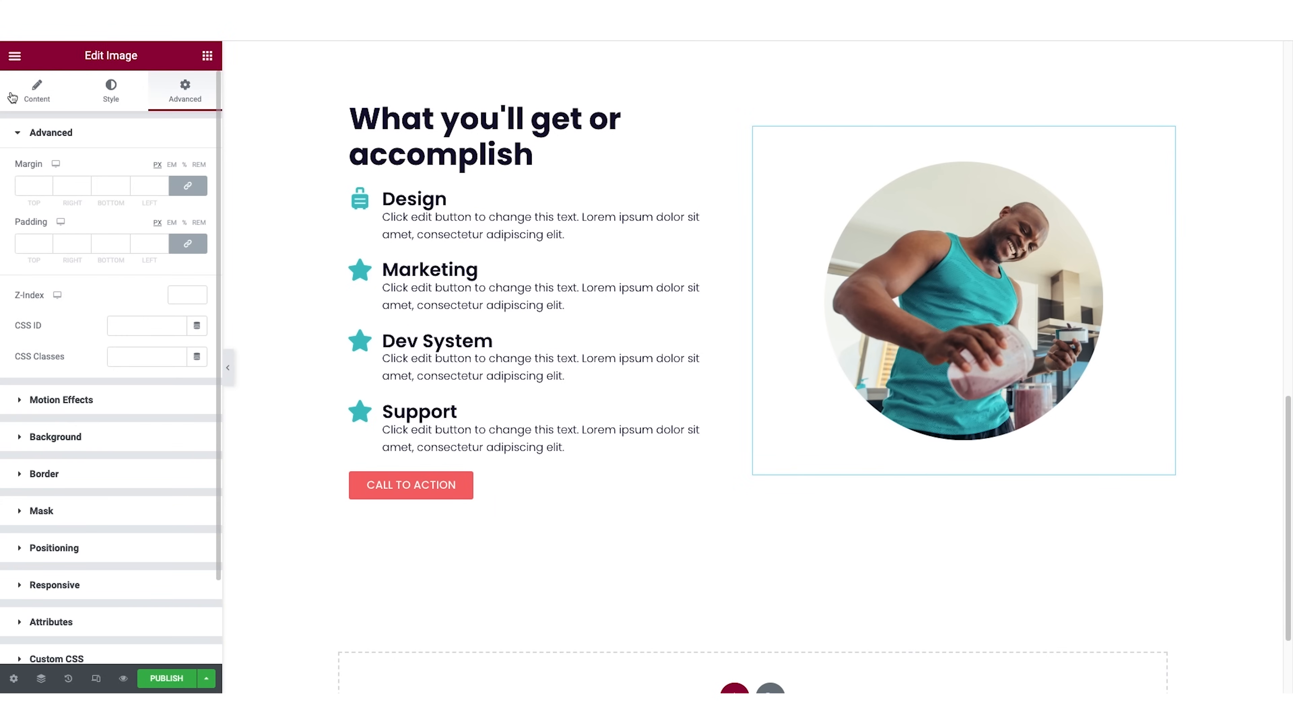
click(116, 97)
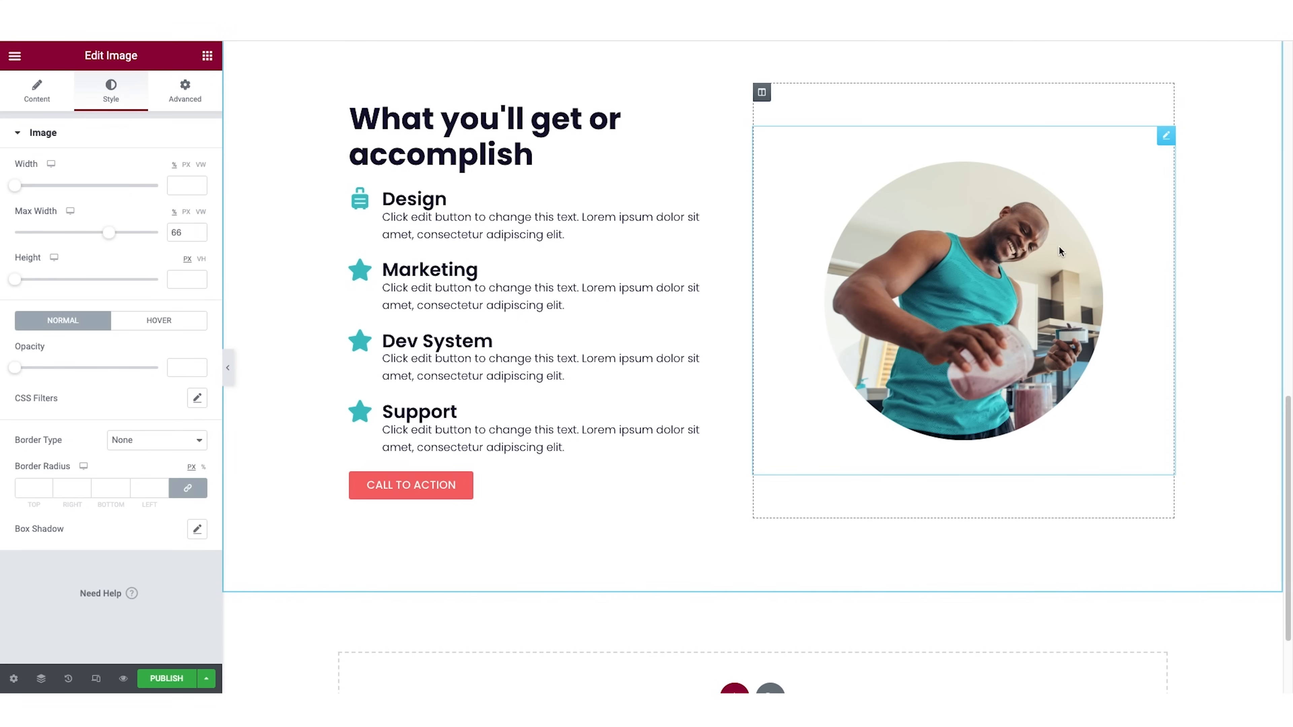
drag(109, 233, 145, 243)
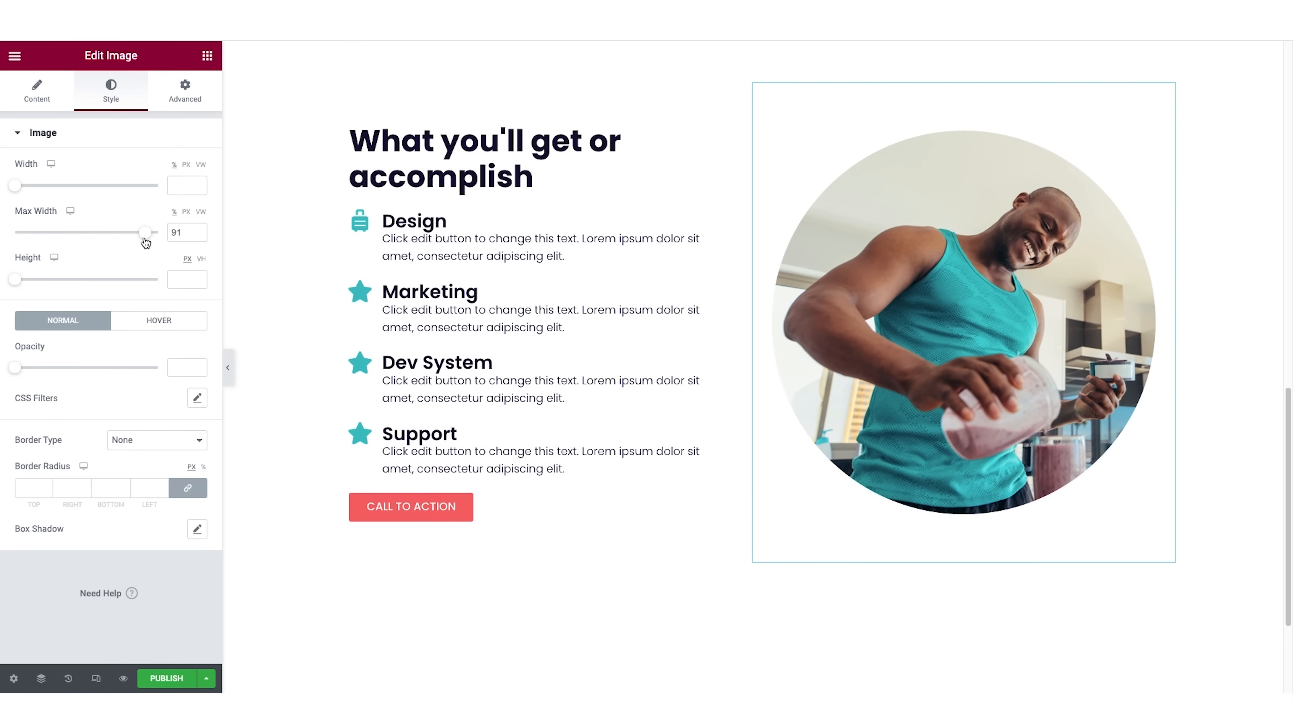
click(227, 368)
scroll(619, 397, up, 15)
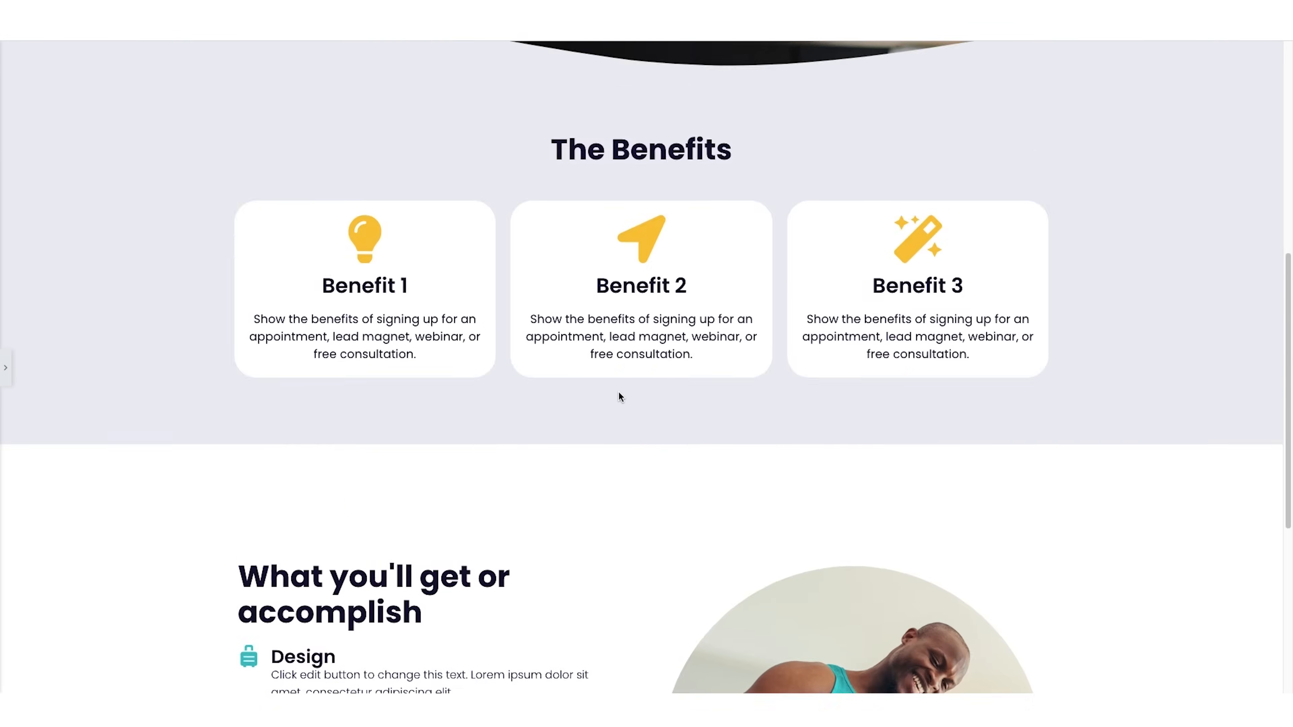
scroll(620, 396, down, 15)
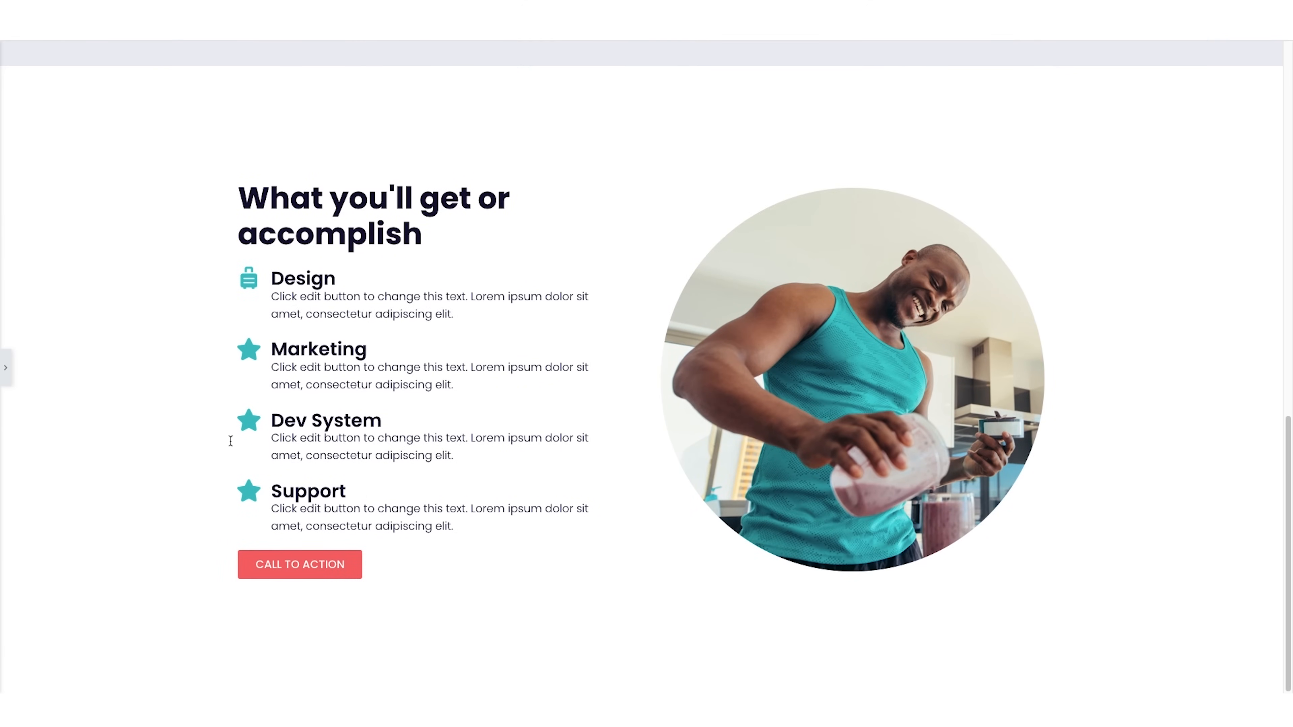
click(6, 367)
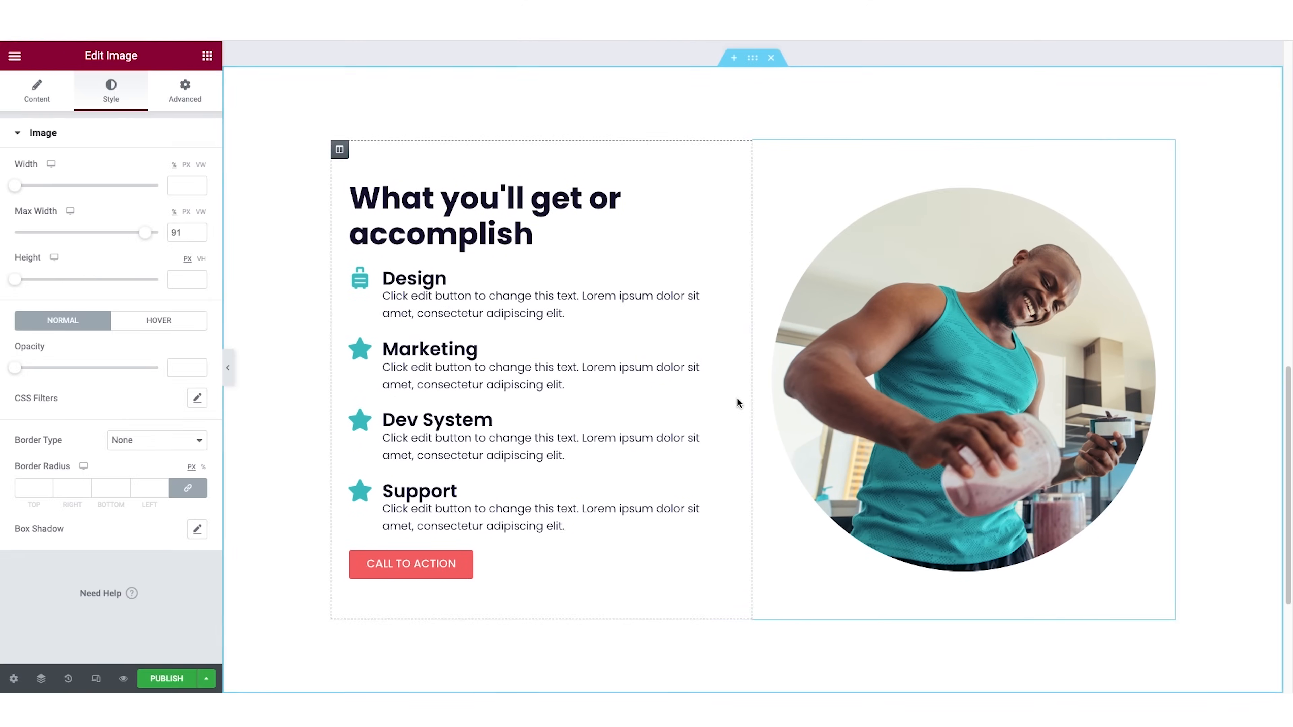
Insert the light three-column "Check Out Our Testimonials" block from the Testimonials category below the features section.
scroll(737, 398, down, 5)
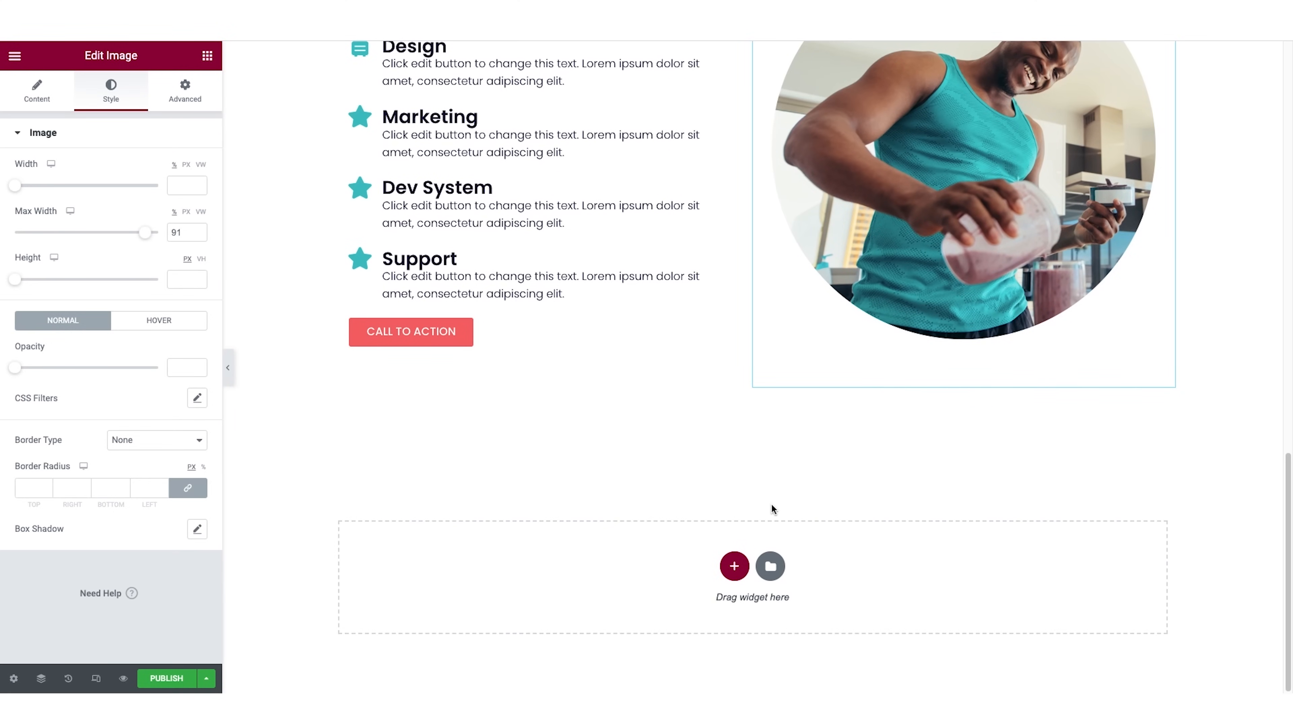
click(771, 567)
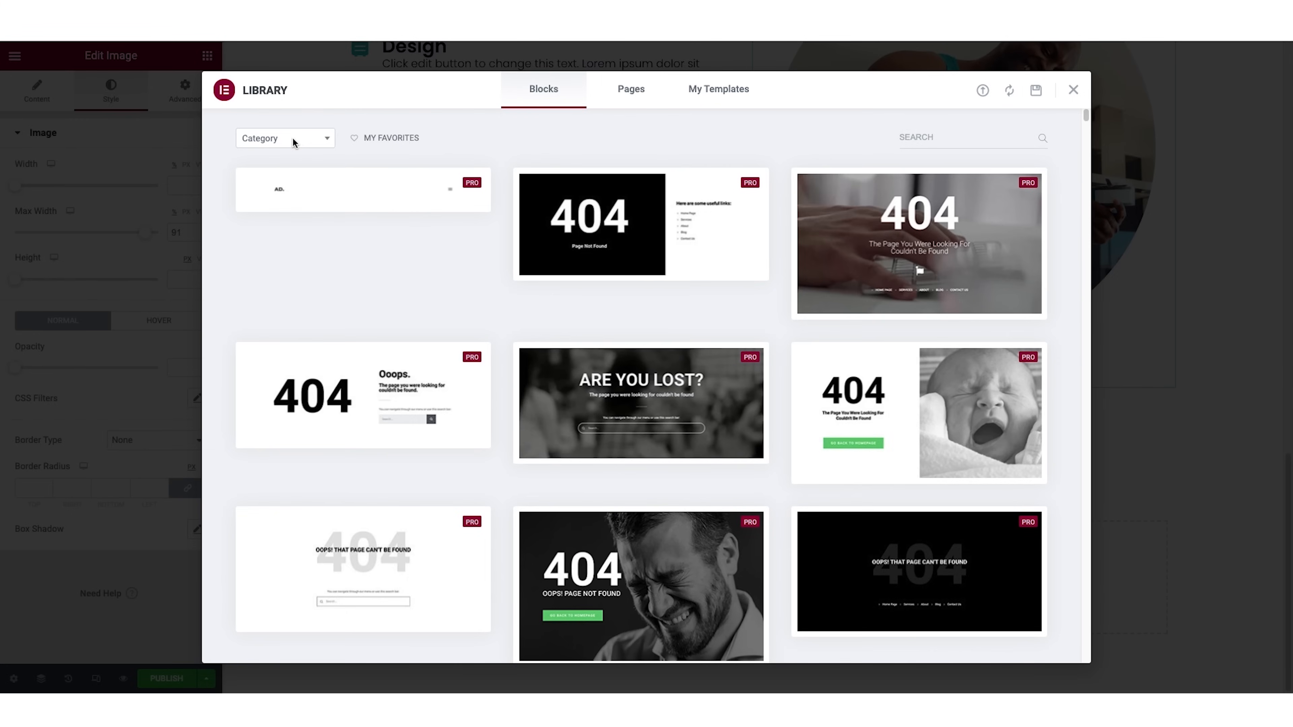
click(291, 136)
scroll(300, 237, down, 5)
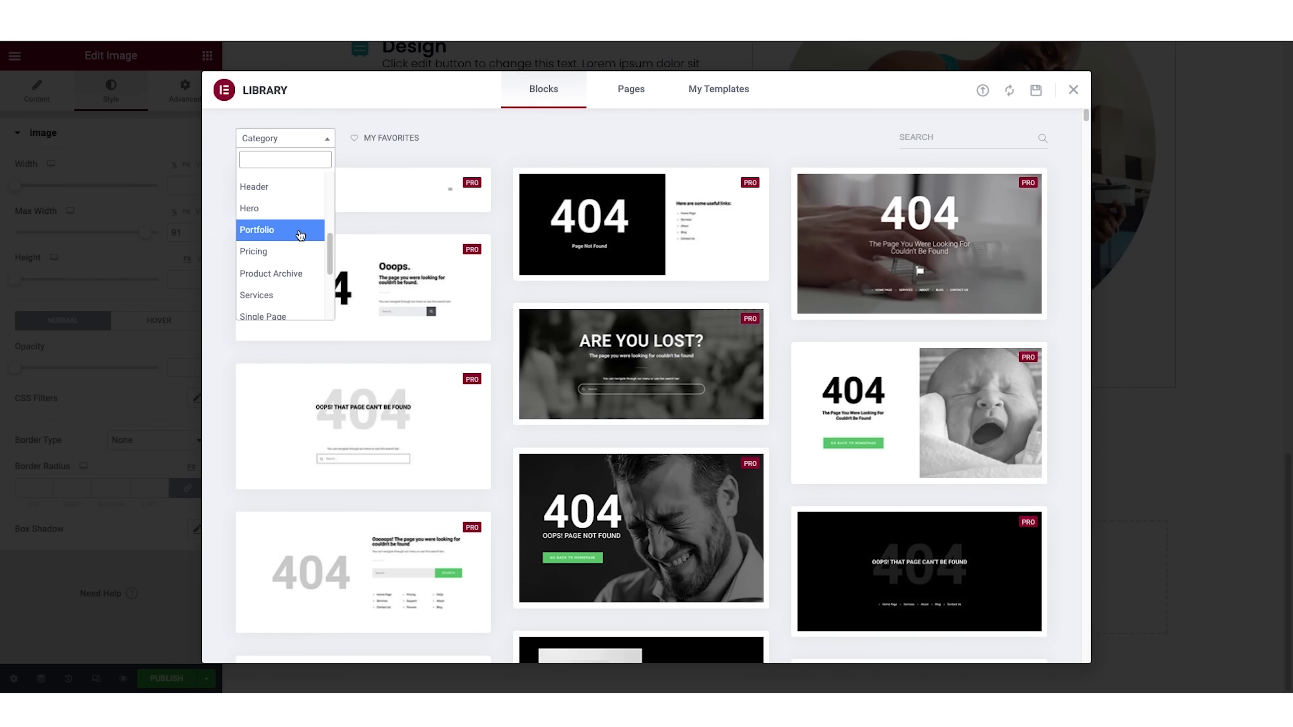
scroll(301, 236, down, 3)
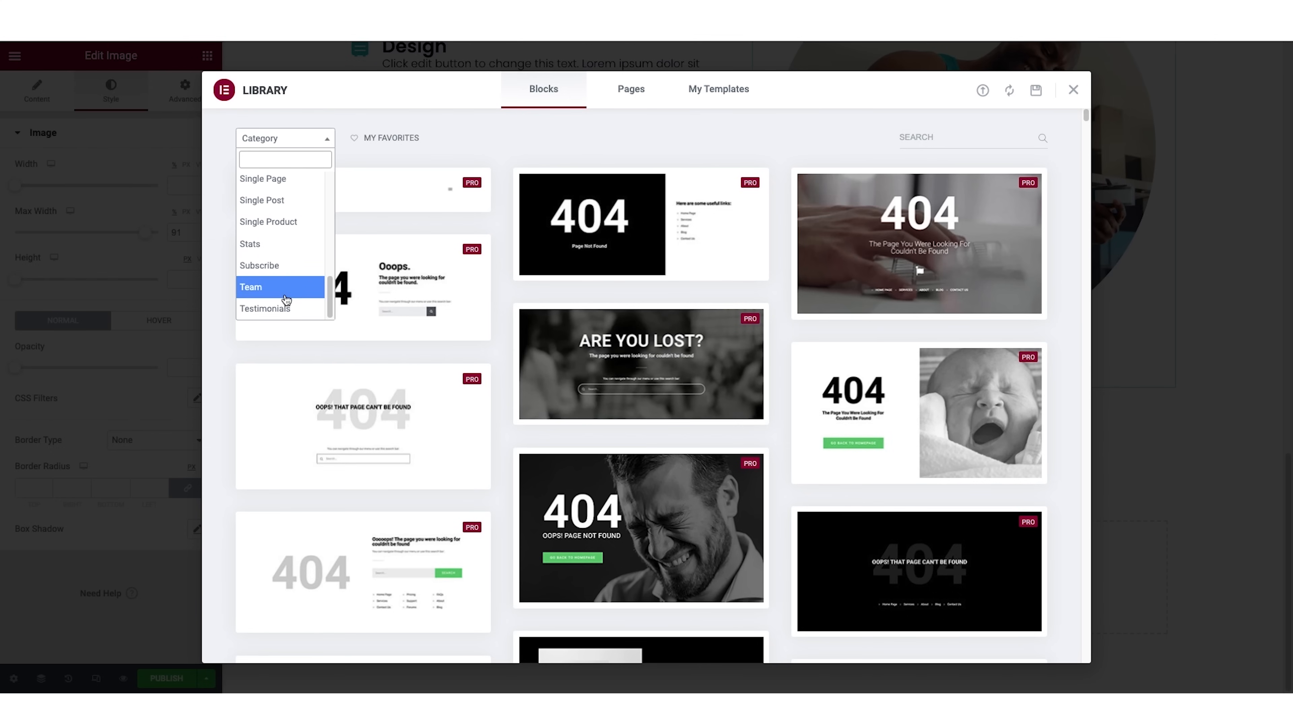
click(284, 307)
scroll(327, 312, down, 5)
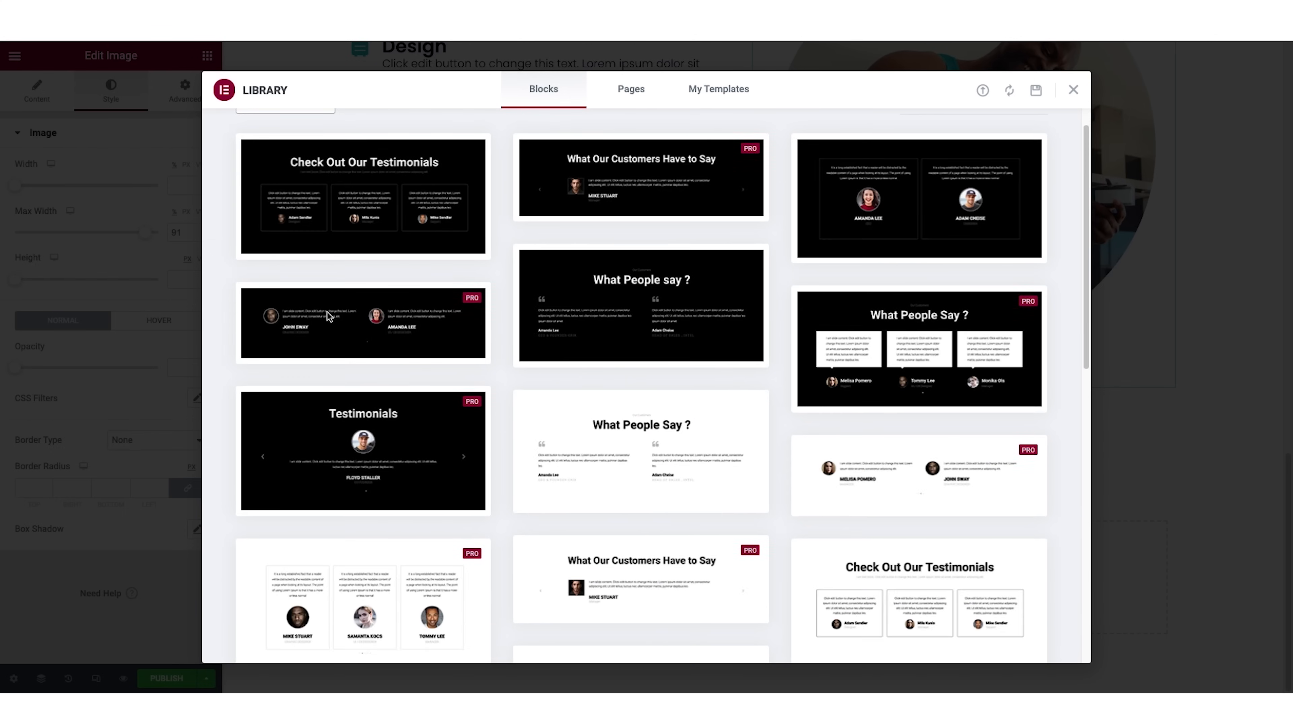
scroll(327, 313, down, 5)
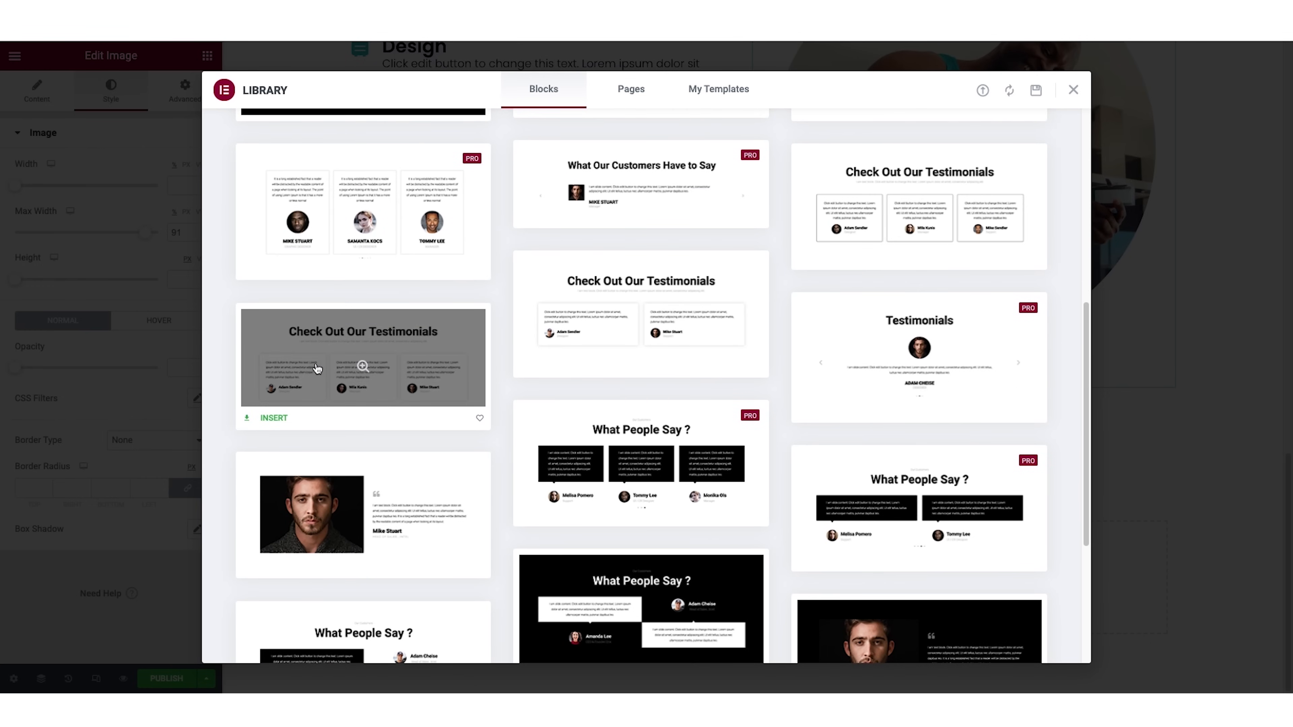
click(273, 419)
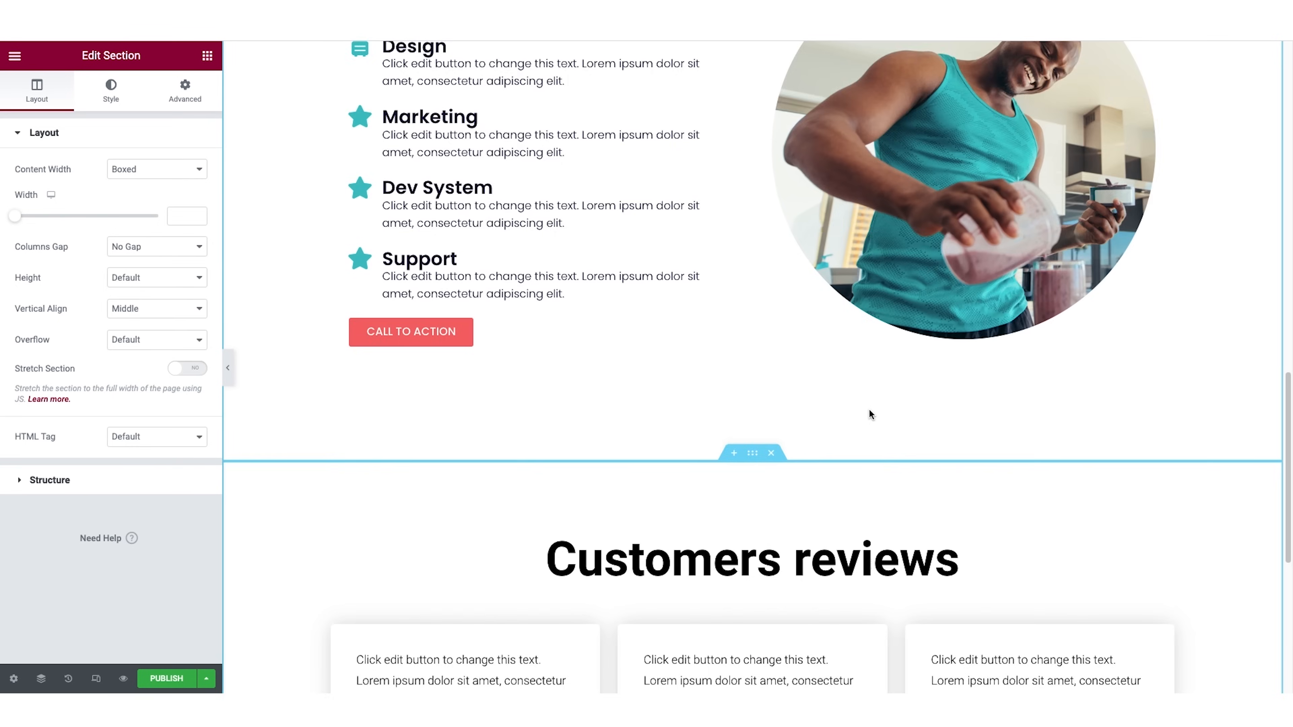
Change the testimonials section heading to "Now for some social proof...".
scroll(869, 411, up, 2)
click(855, 306)
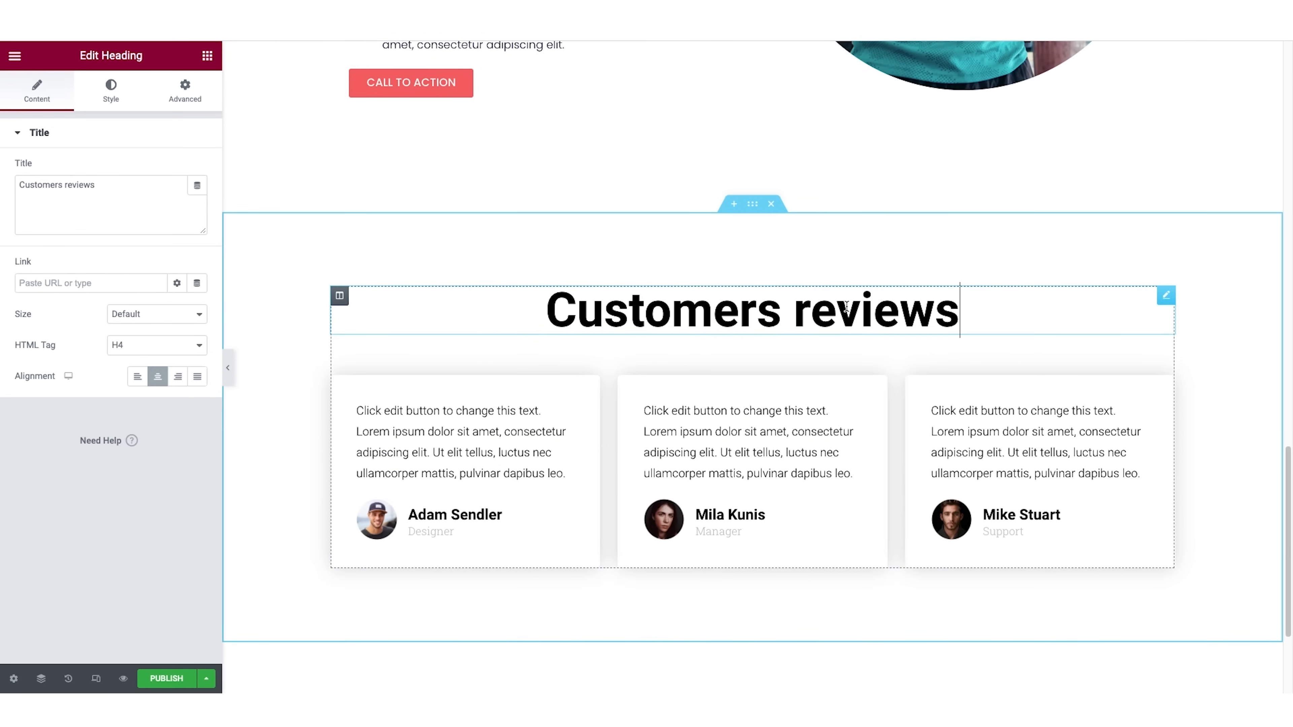
triple_click(98, 189)
text(Now for some social proof...)
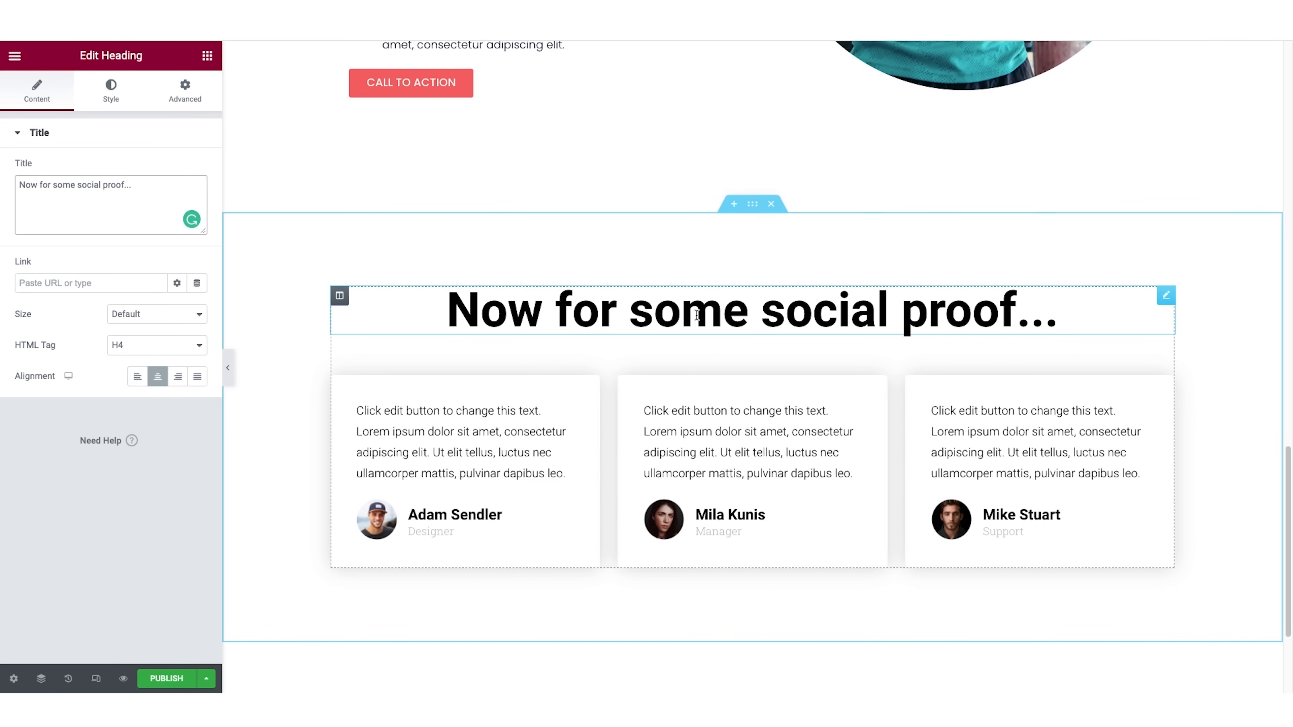
Copy the "The Benefits" heading and paste its style onto the testimonials section heading.
scroll(843, 344, up, 5)
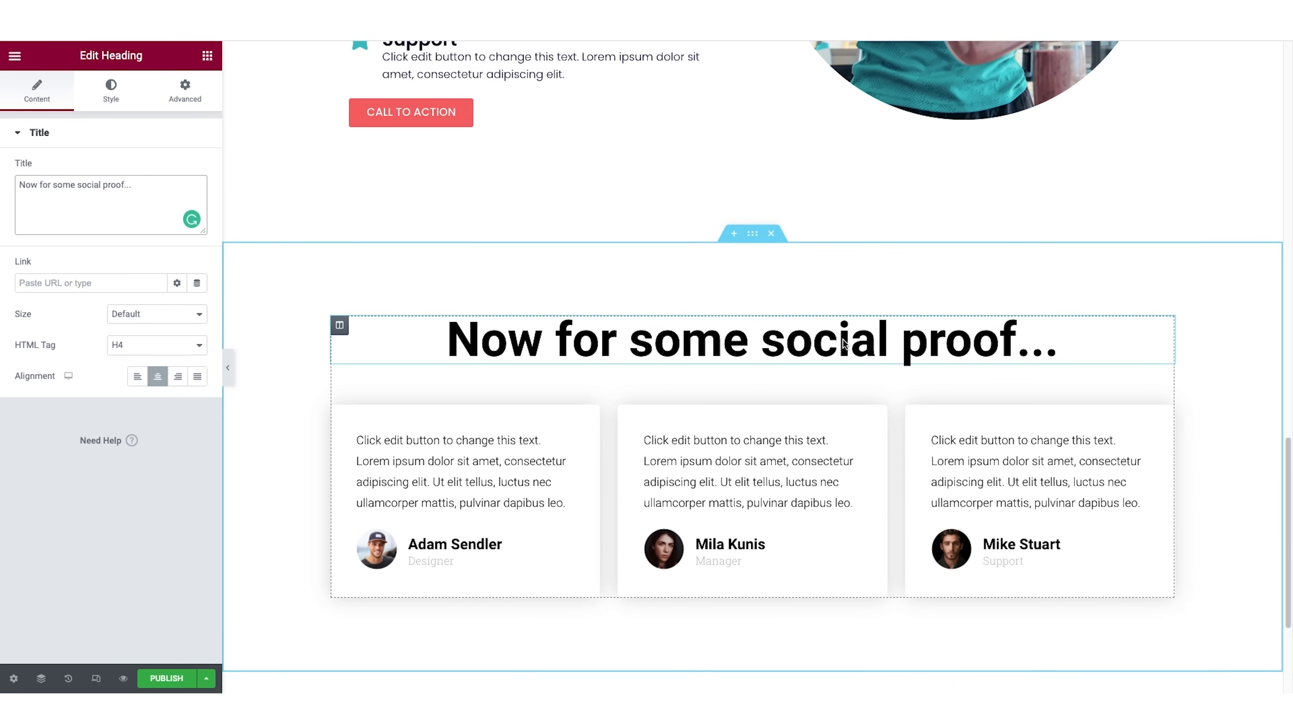
scroll(843, 345, up, 5)
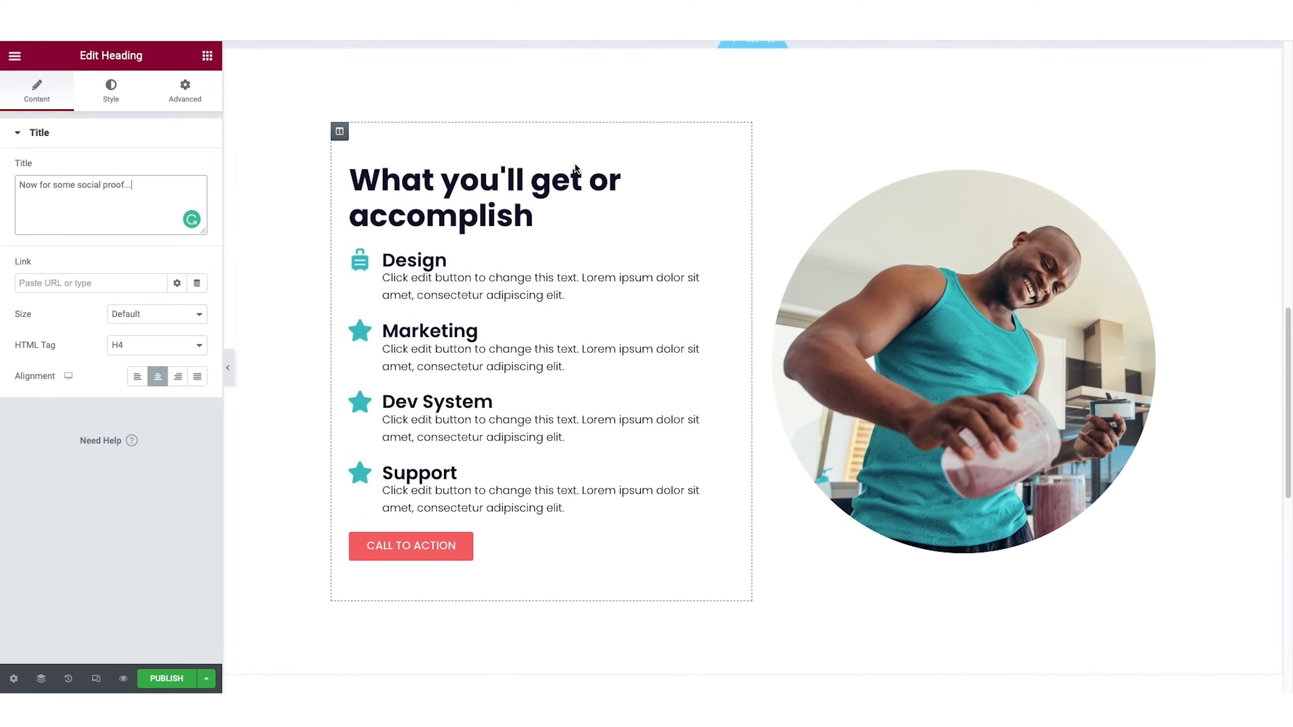
scroll(673, 199, up, 10)
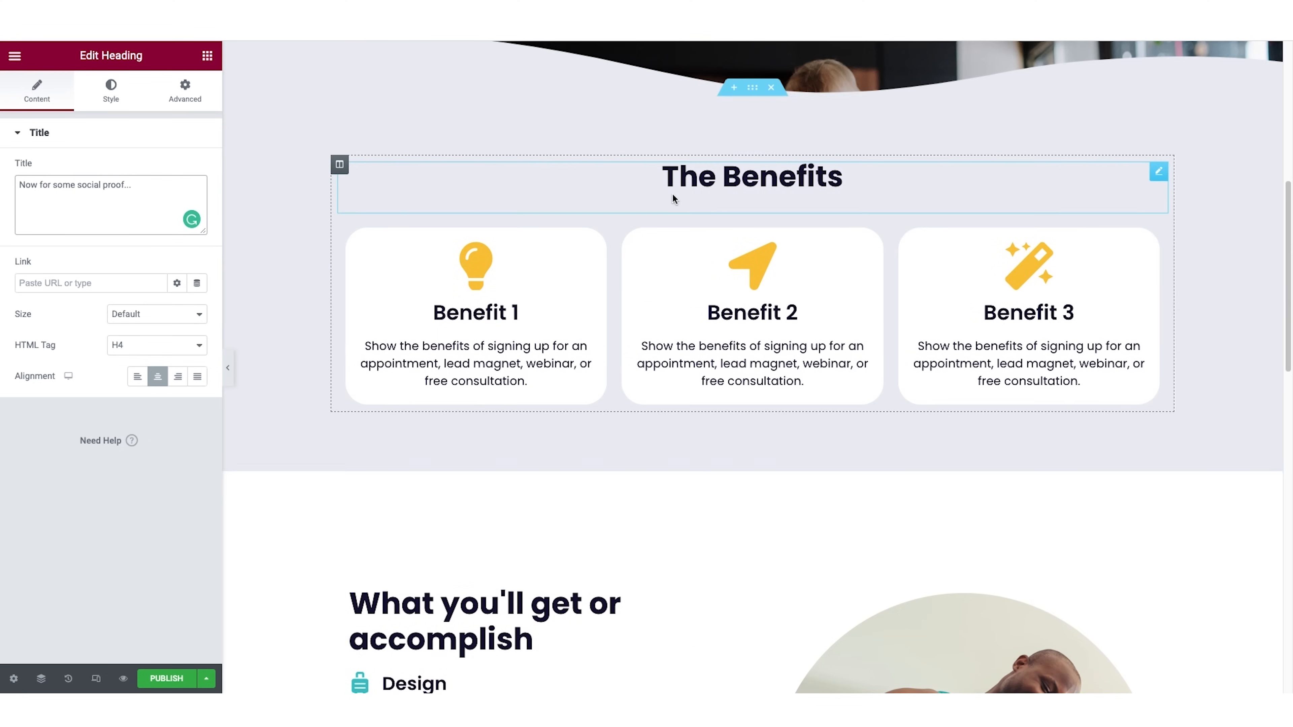
right_click(763, 178)
click(797, 243)
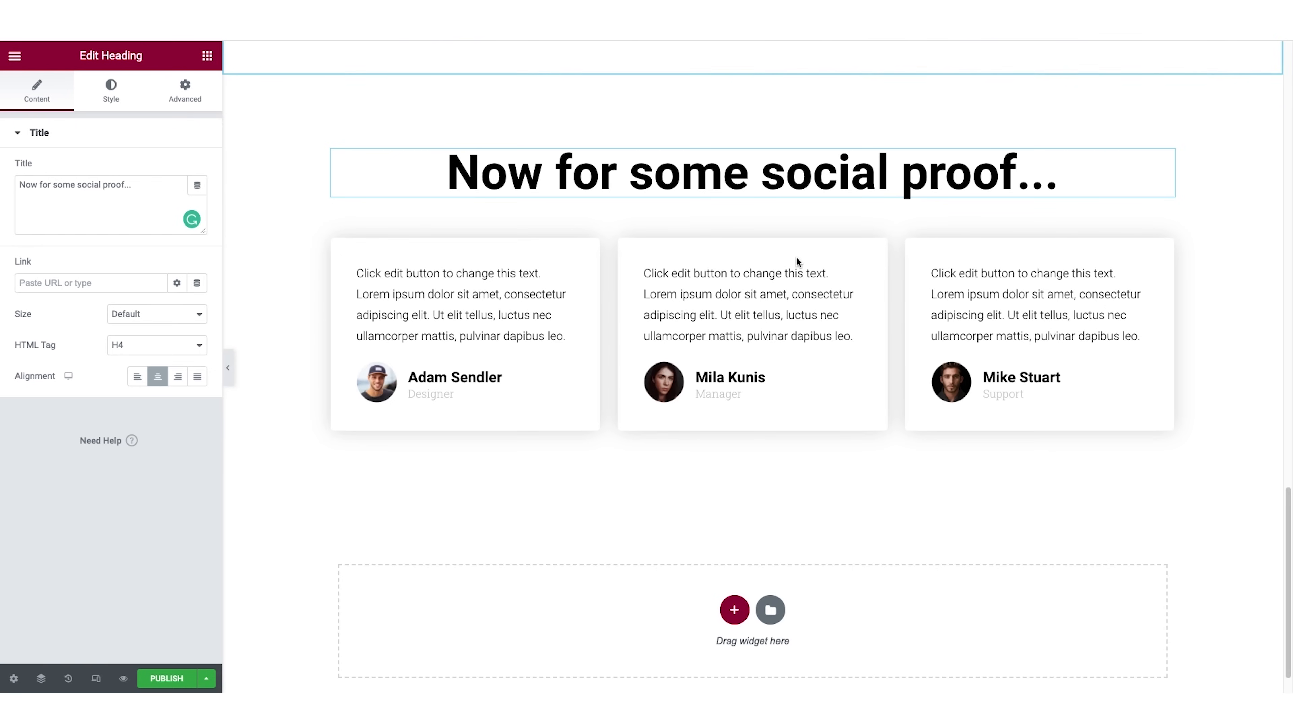
right_click(757, 186)
click(795, 283)
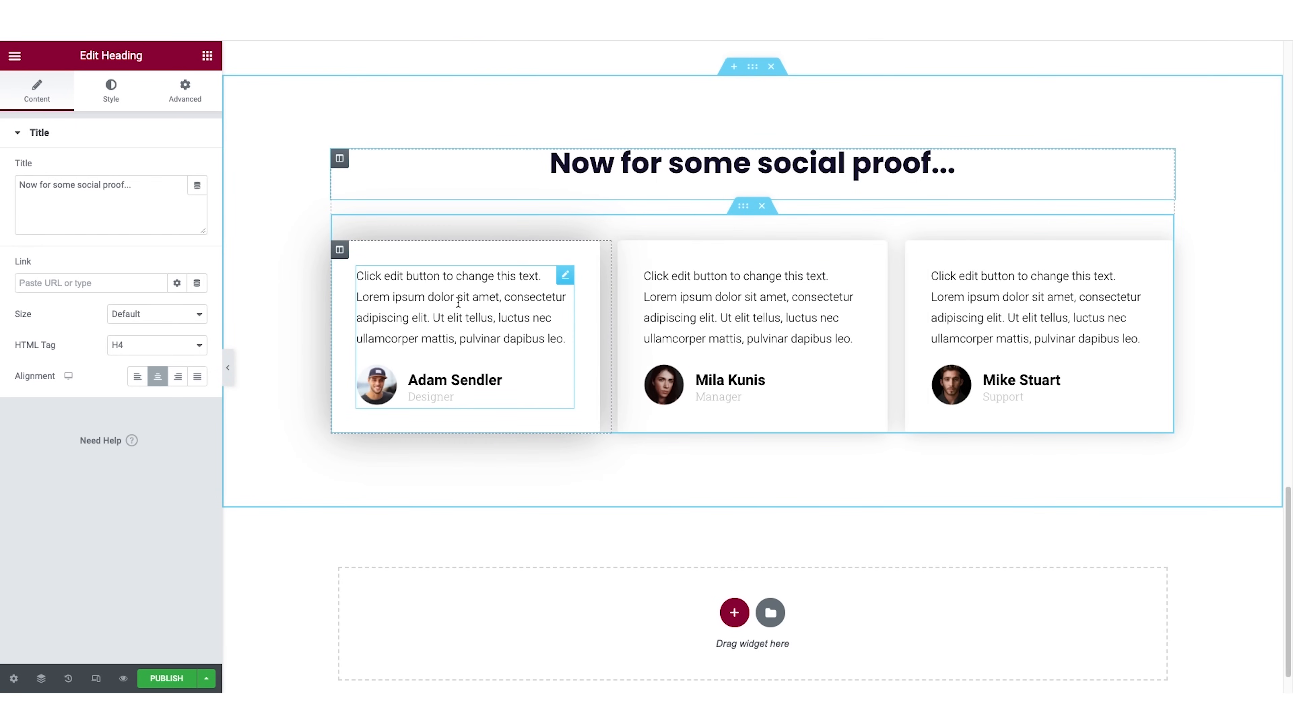
Replace the first testimonial's title "Designer" with five star emojis.
click(566, 275)
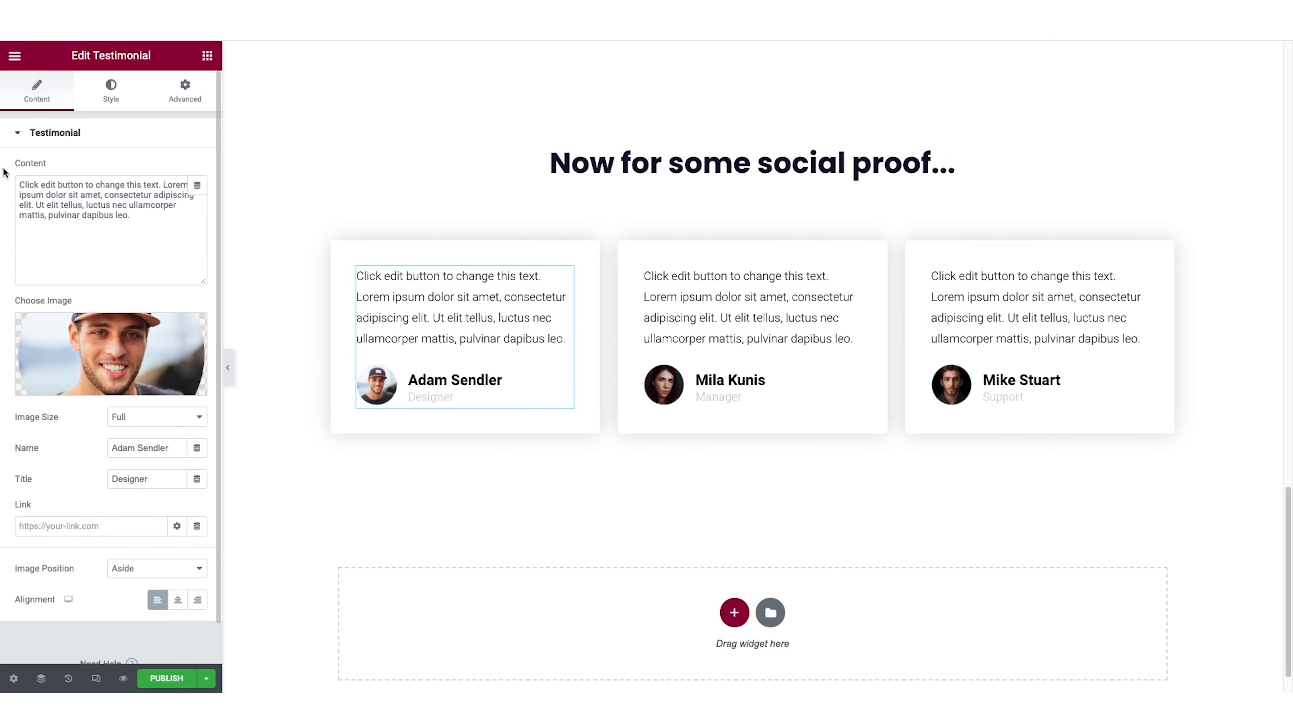
mouse_move(118, 350)
double_click(125, 479)
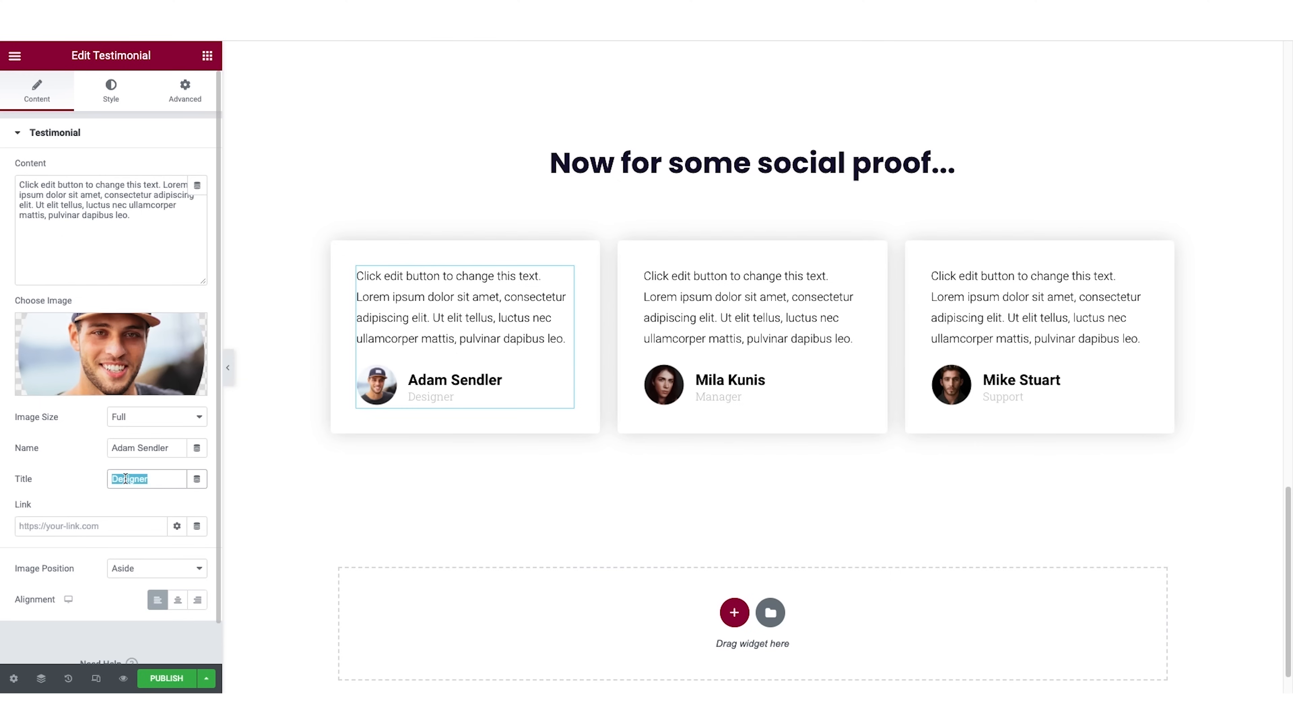
key(ctrl+v)
key(ctrl+v)
key(ctrl+v)
key(ctrl+v)
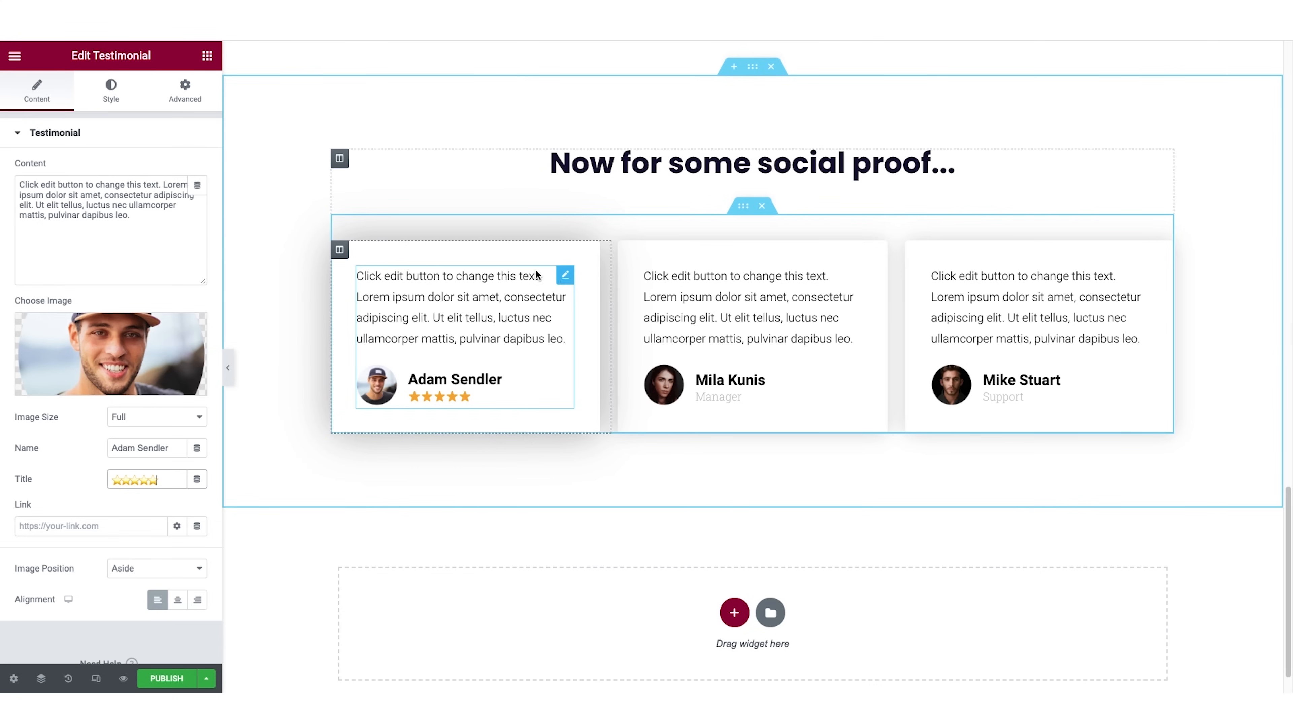
Set the first testimonial's content text color to the dark navy global color.
click(111, 91)
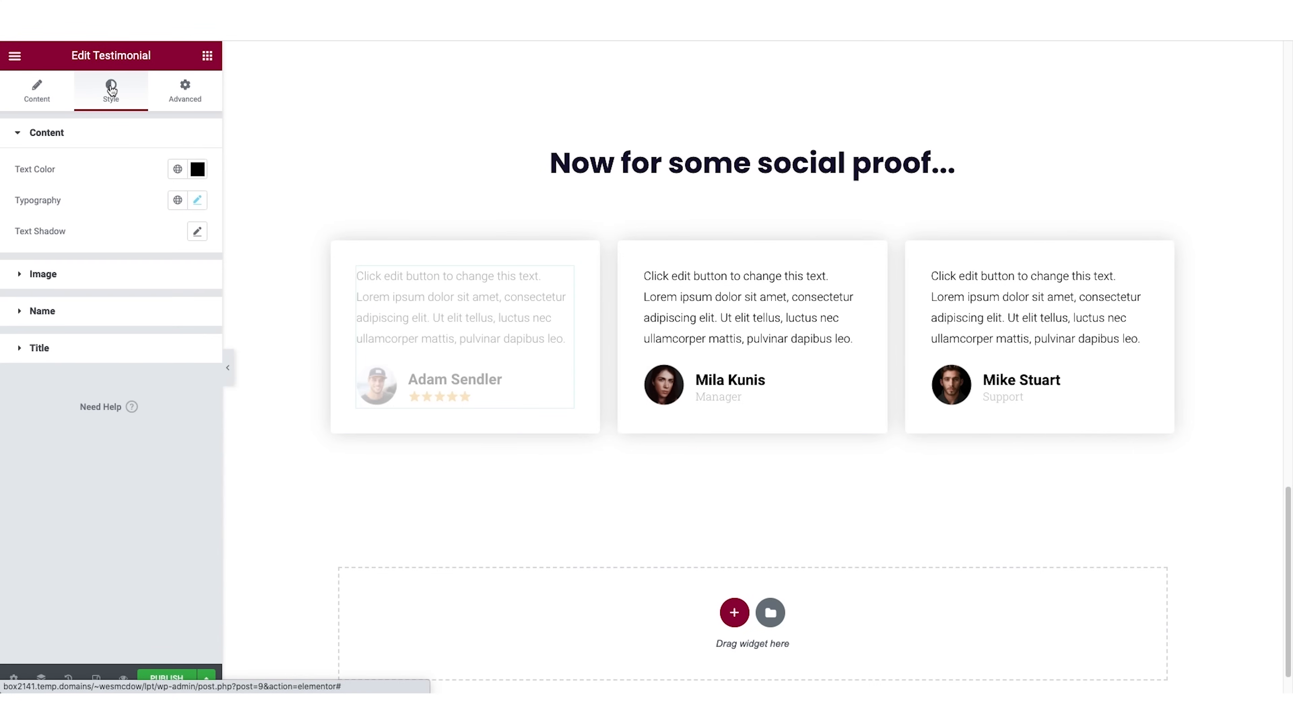
click(197, 170)
click(177, 169)
scroll(145, 313, down, 1)
click(102, 291)
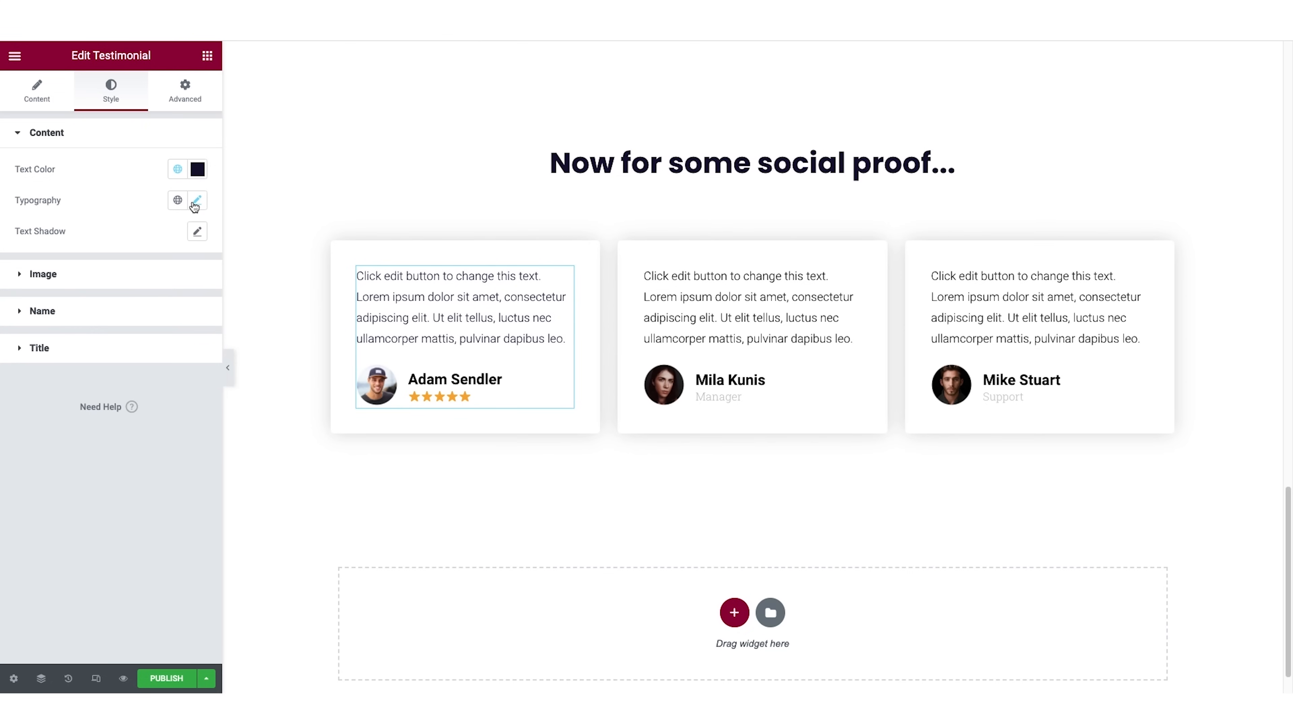
Set the font family of the first testimonial's content text to Poppins.
click(196, 202)
click(146, 280)
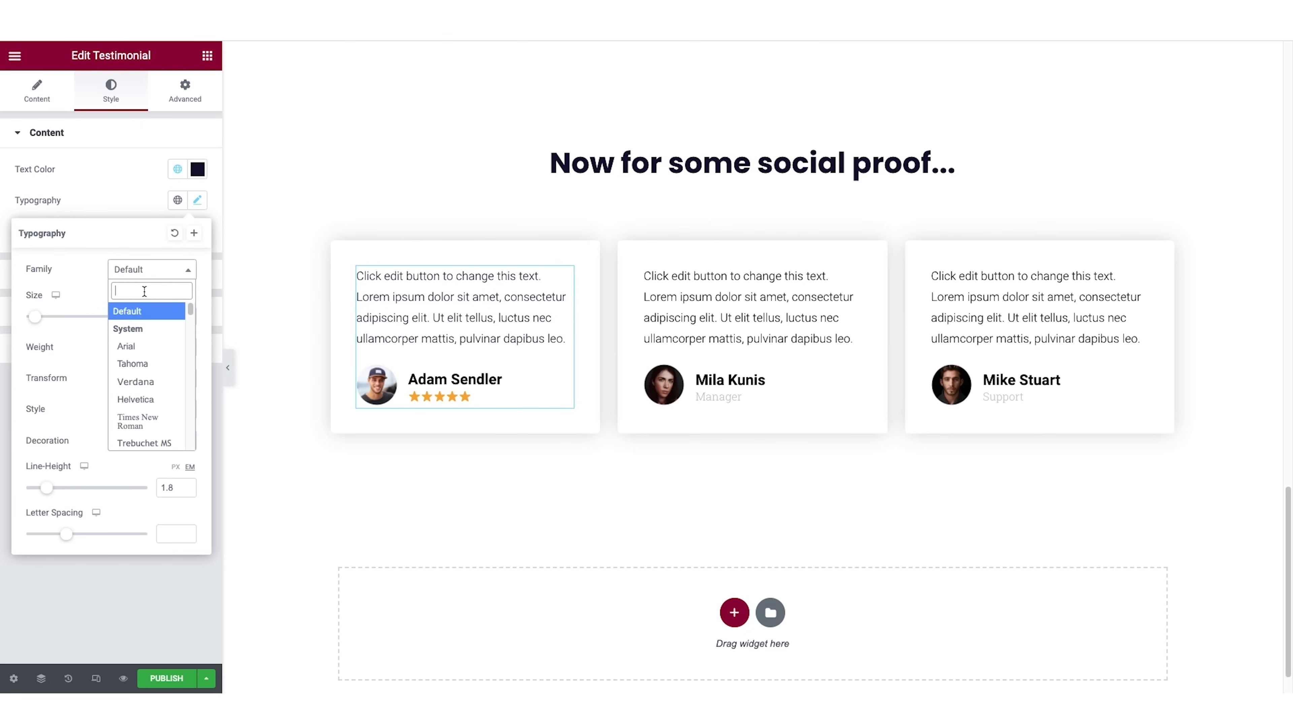
text(pop)
click(144, 352)
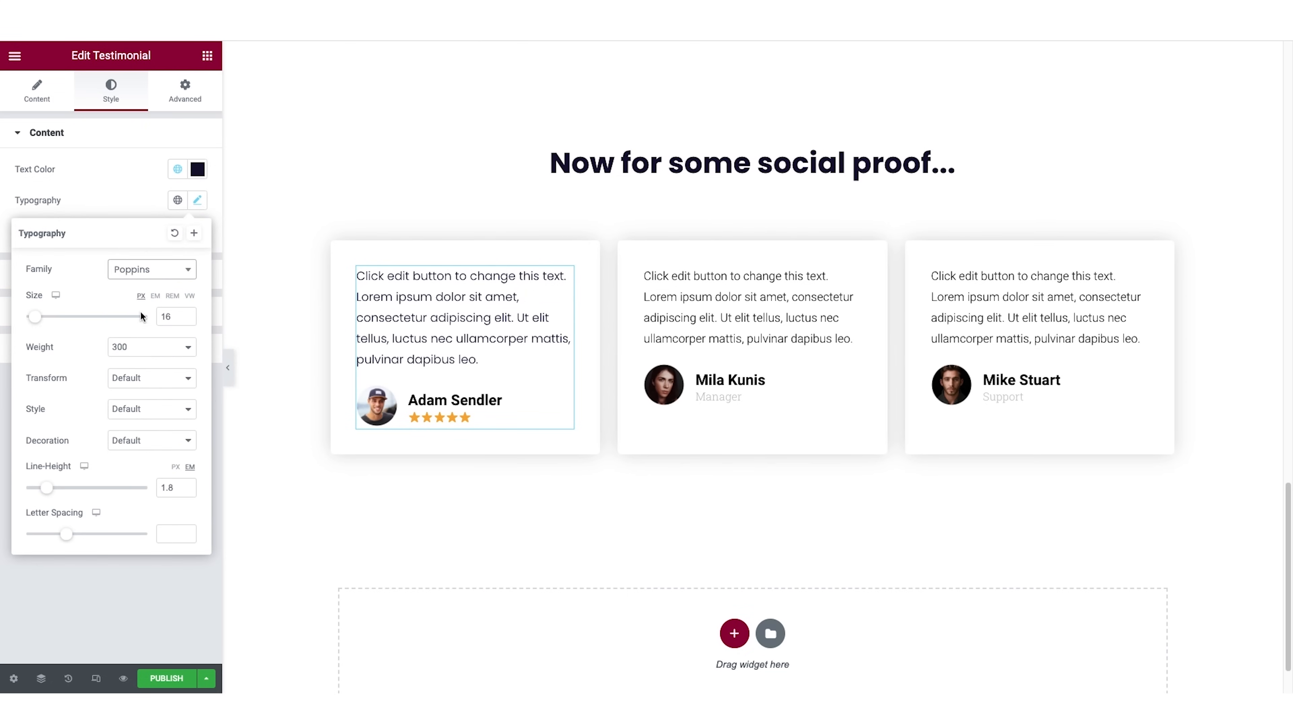
click(116, 199)
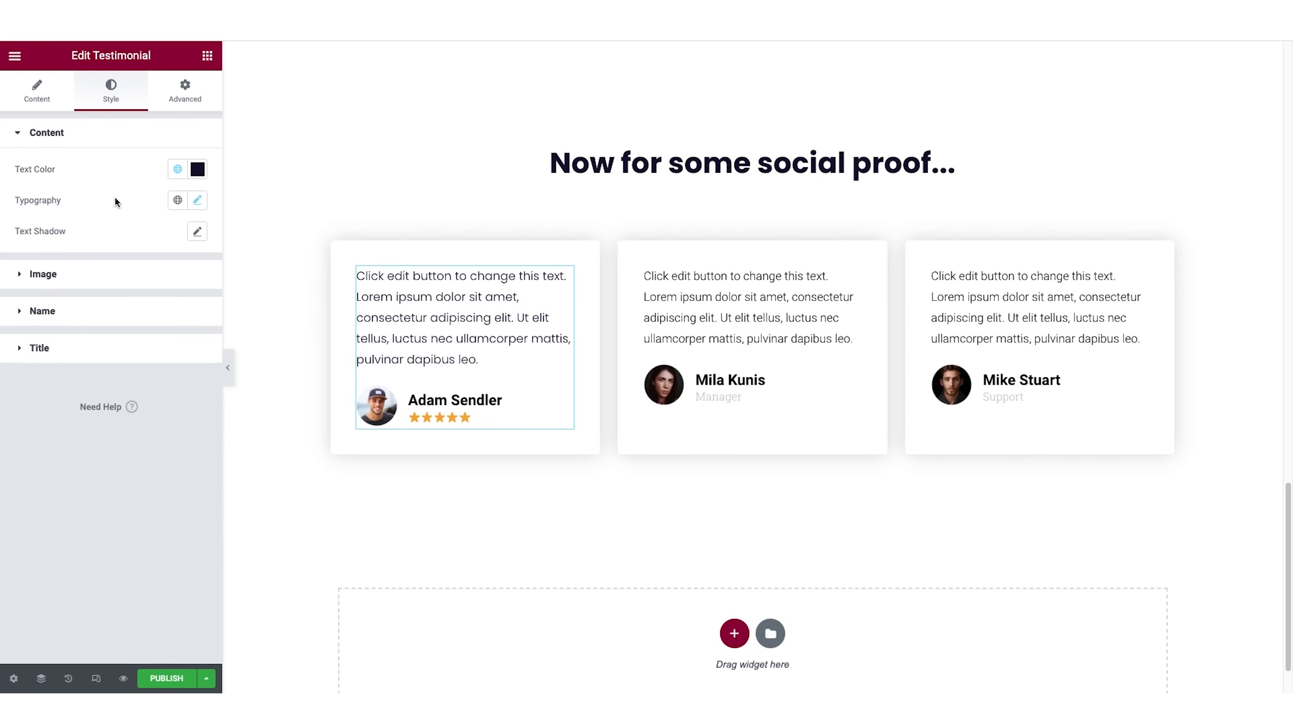
Give the first testimonial's name the dark navy global color and the Poppins font family.
click(37, 311)
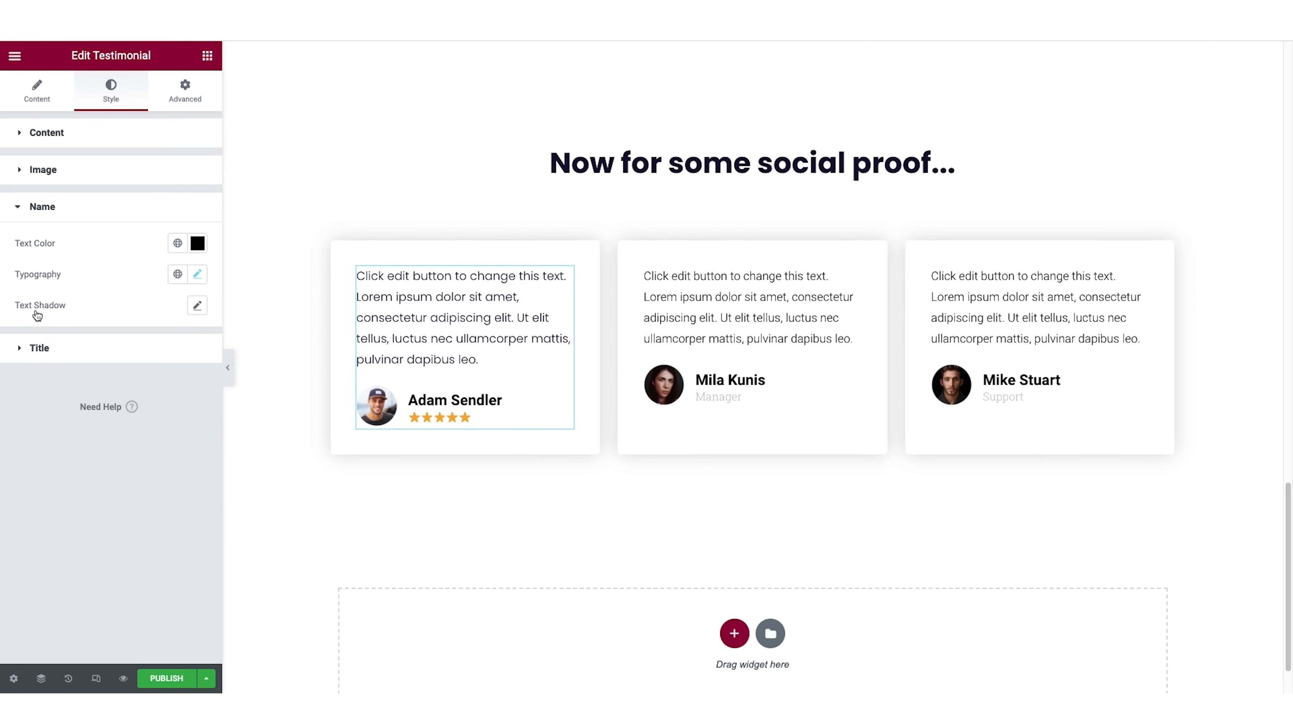
click(177, 243)
scroll(127, 372, down, 3)
click(128, 371)
click(196, 275)
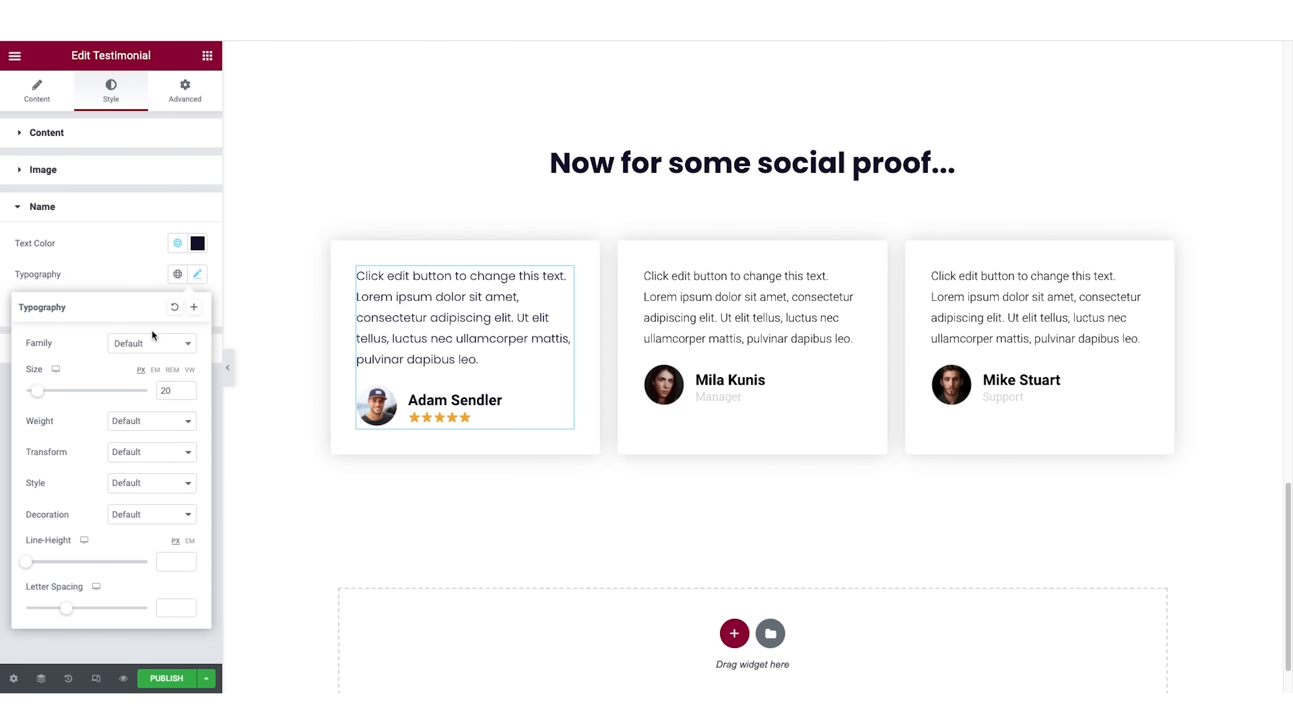
click(156, 349)
text(pop)
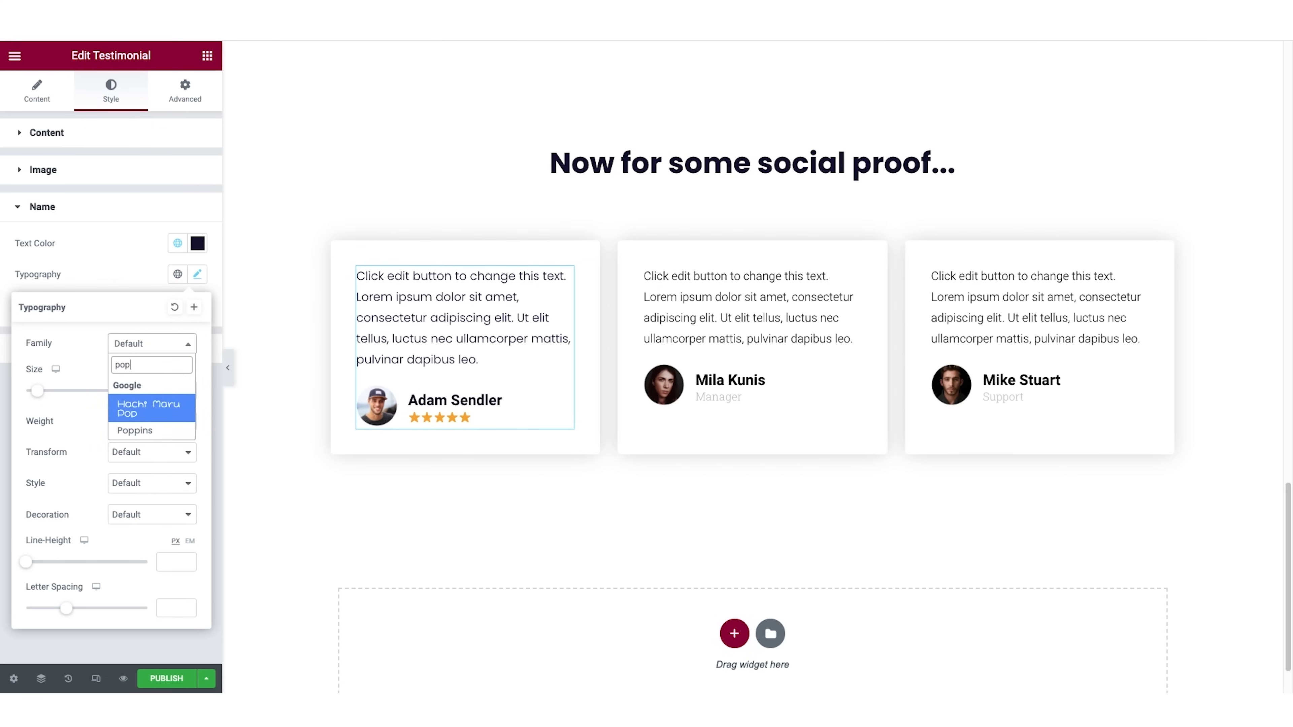
click(134, 430)
View the media library images available for the first testimonial's photo, keeping the current picture.
click(36, 92)
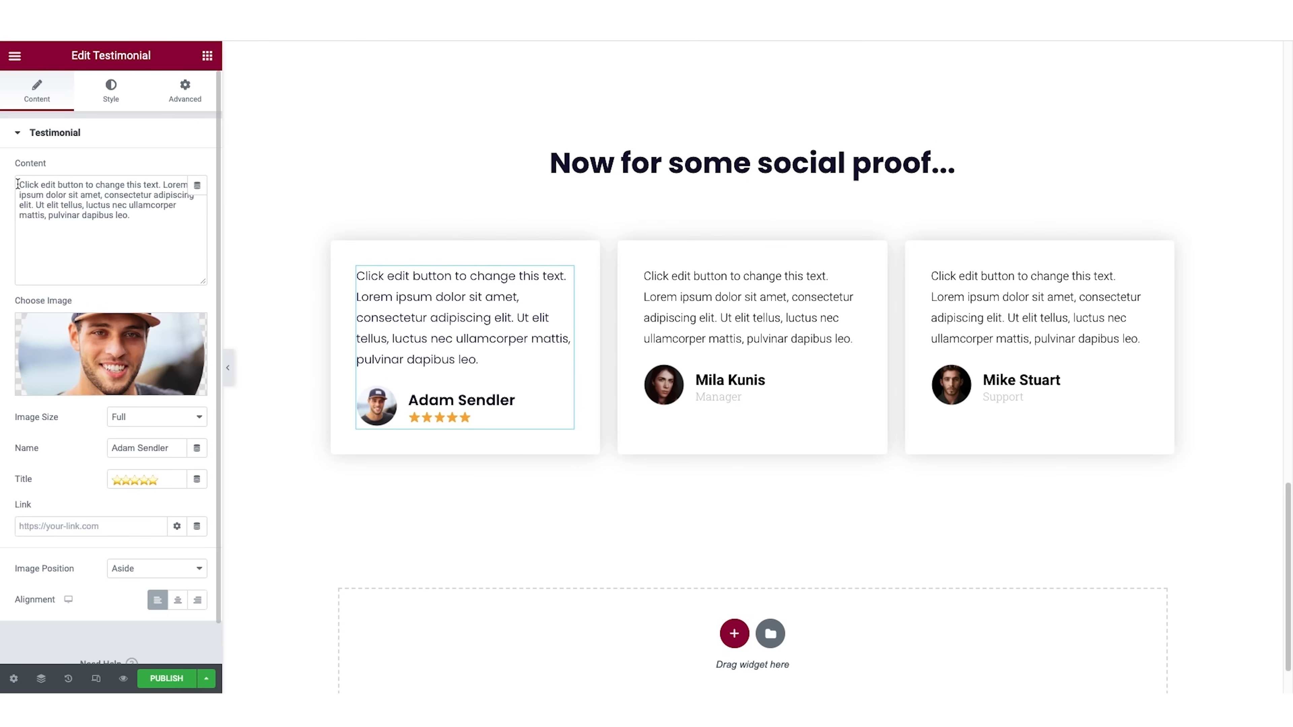
mouse_move(106, 391)
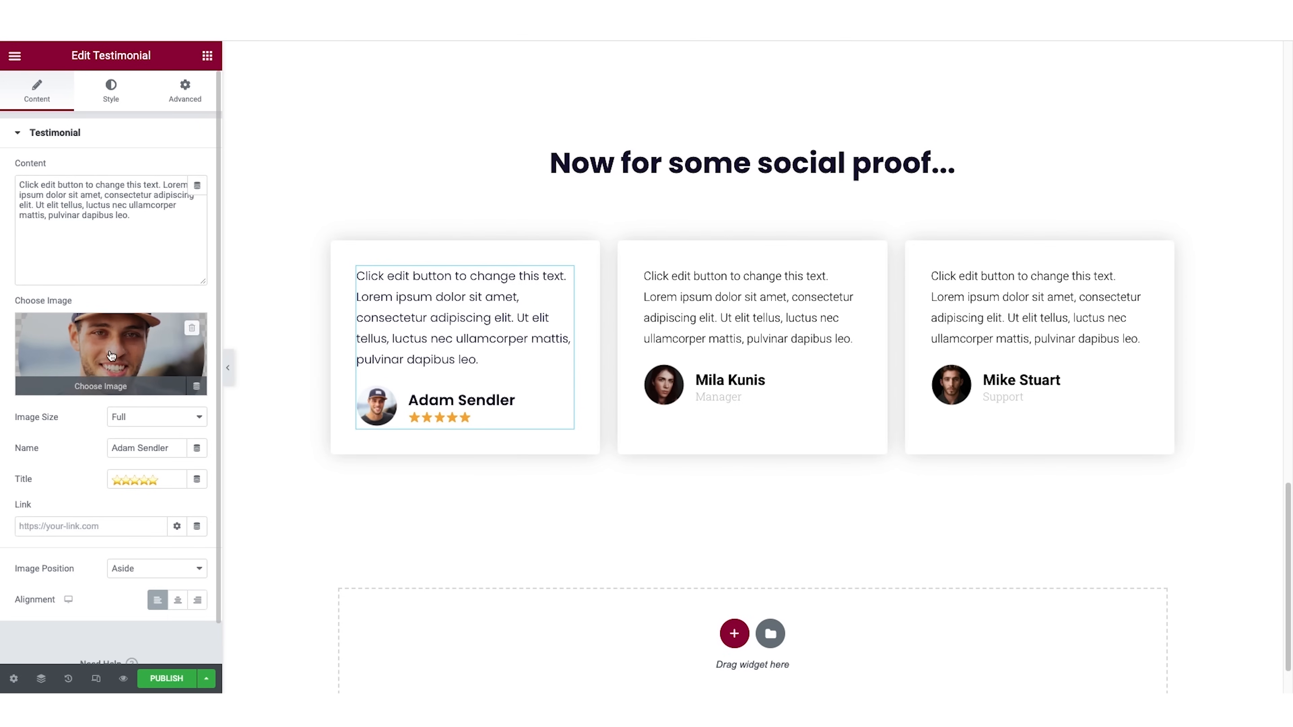
click(106, 392)
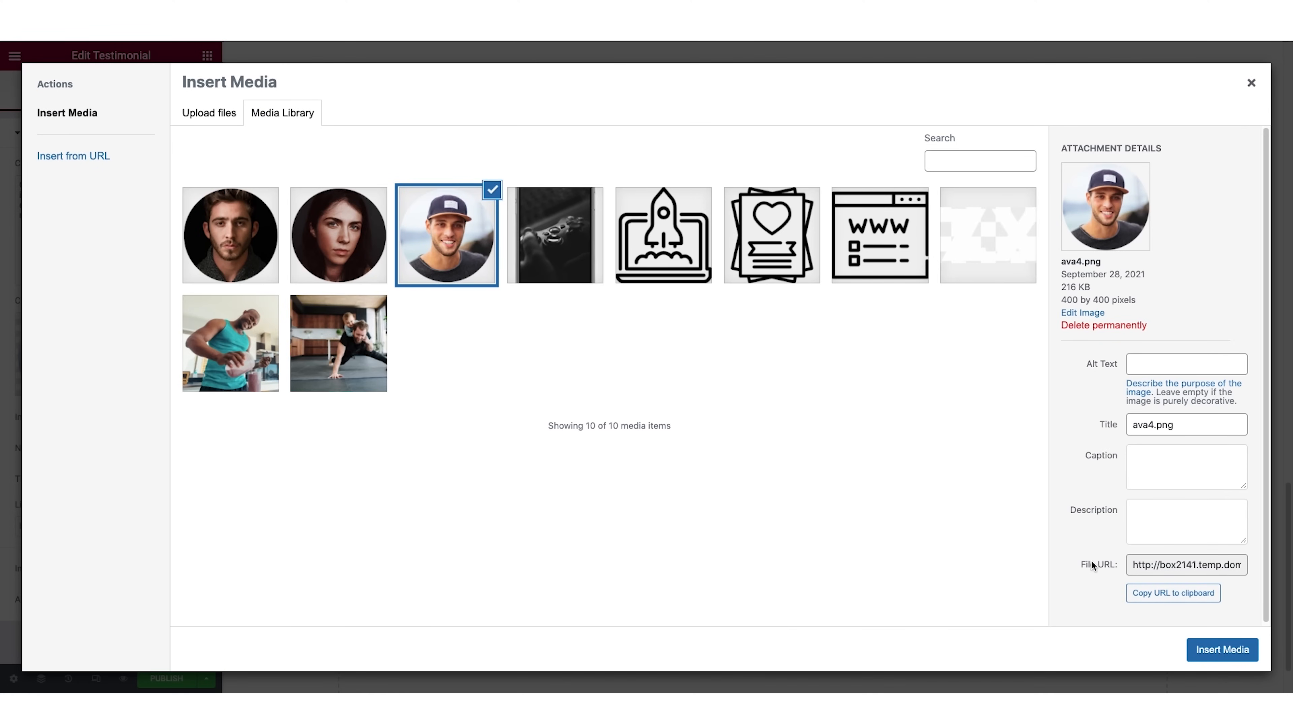
click(1252, 83)
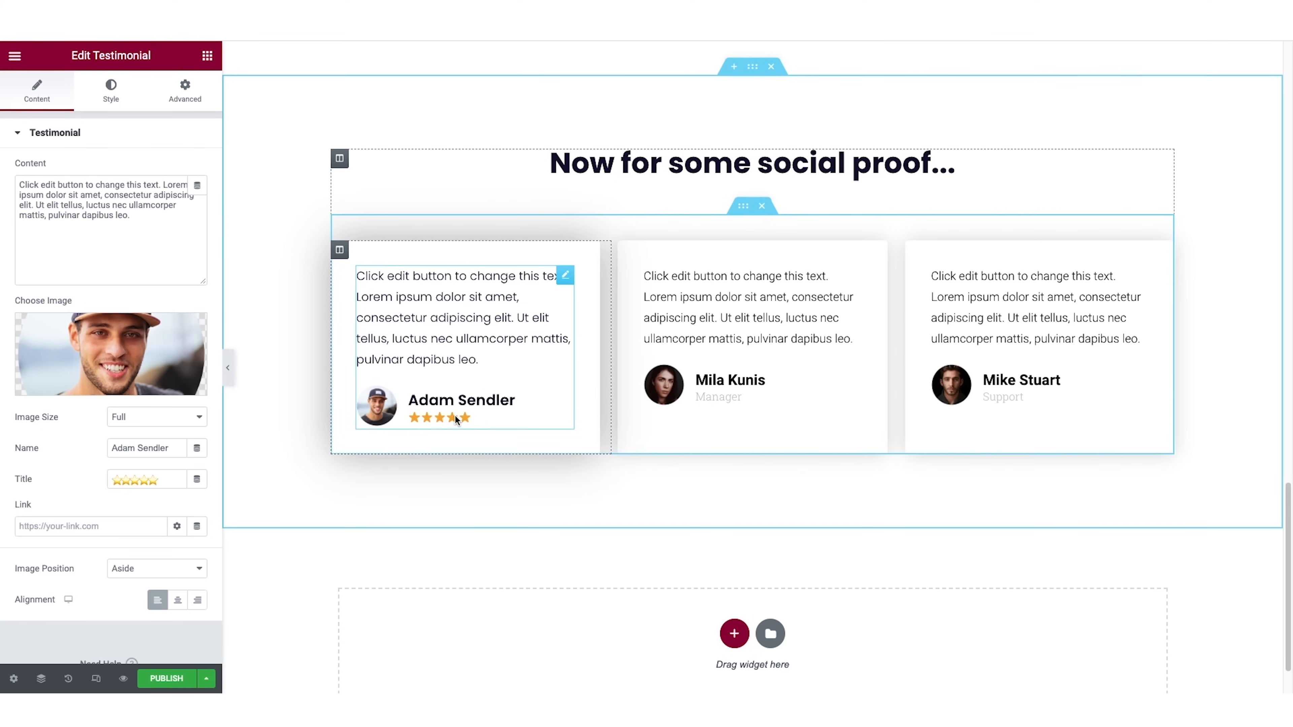
Set the first testimonial column's border radius to 30 px on all corners and preview the page with the editor panel hidden.
scroll(604, 403, up, 15)
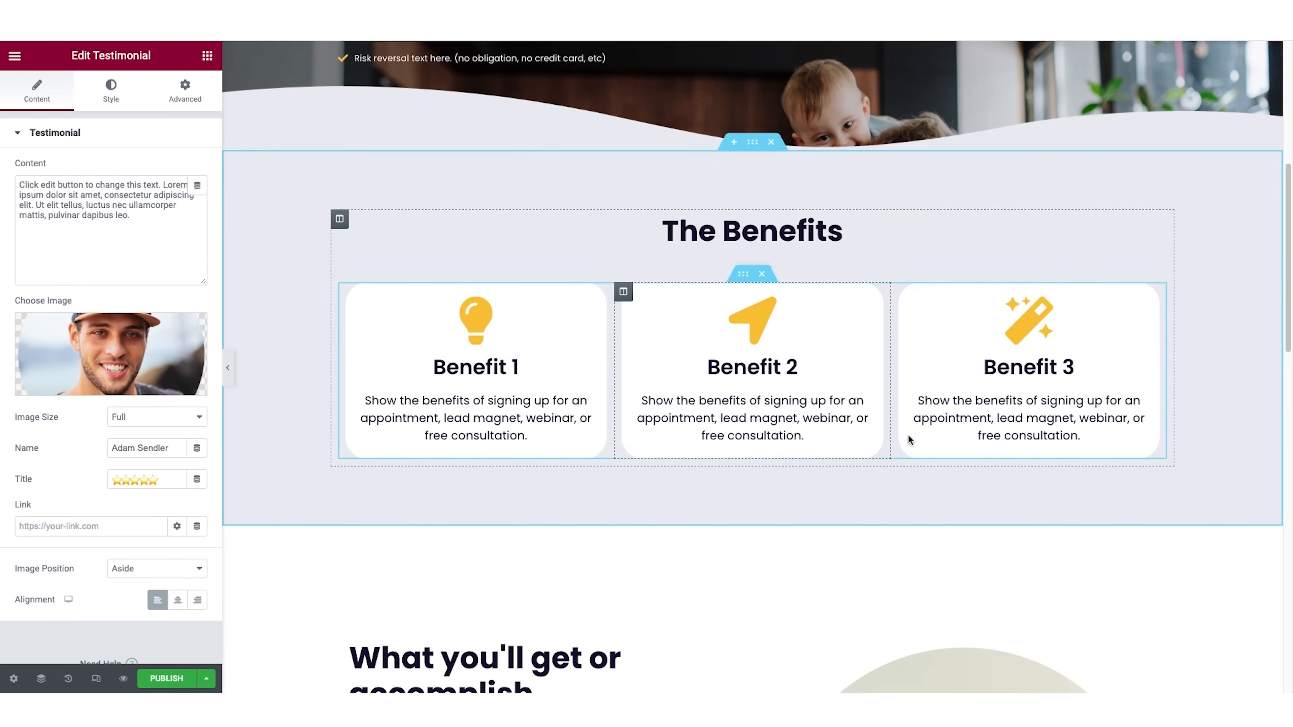
scroll(916, 438, down, 8)
scroll(914, 435, down, 9)
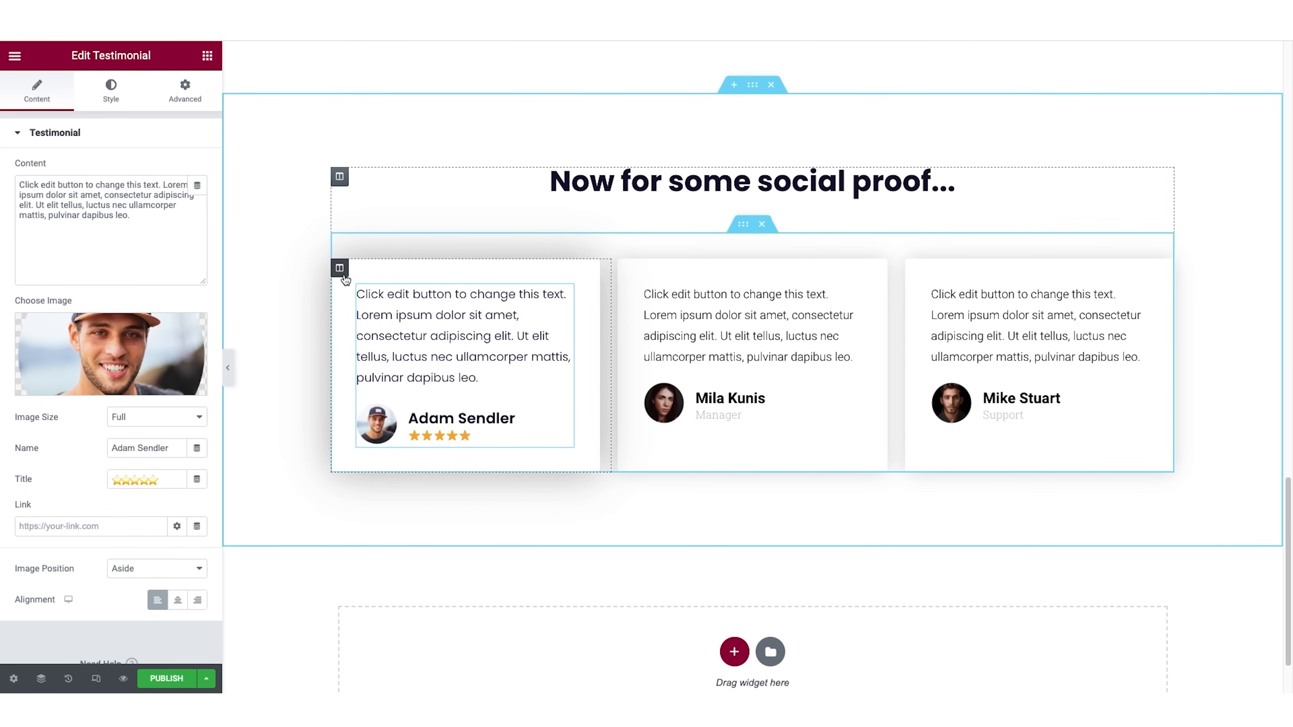
click(340, 268)
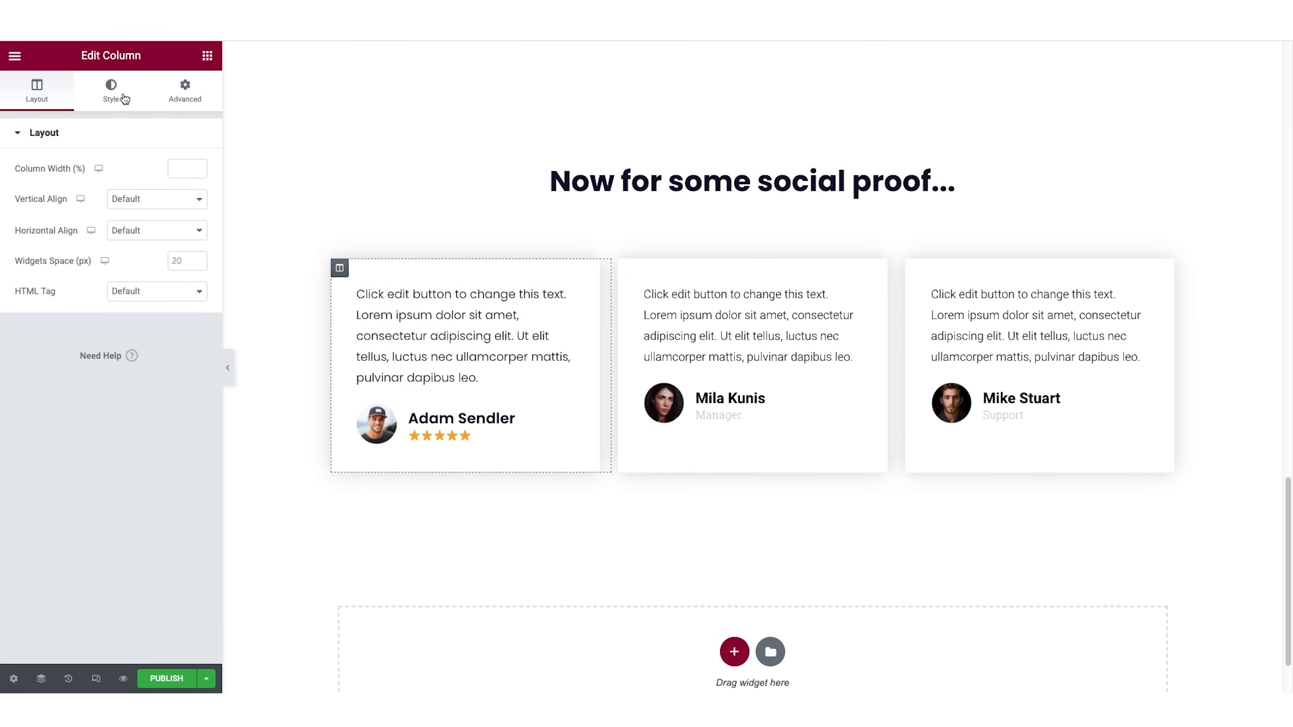
click(113, 98)
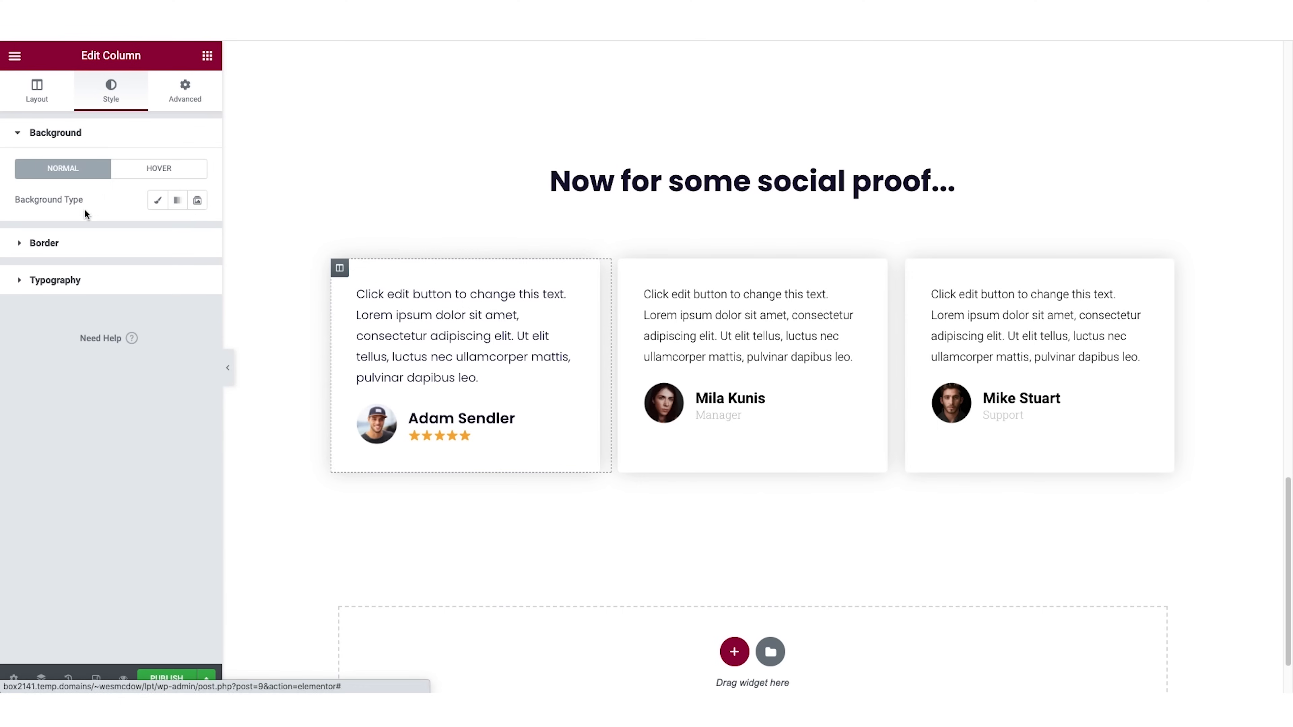
click(48, 244)
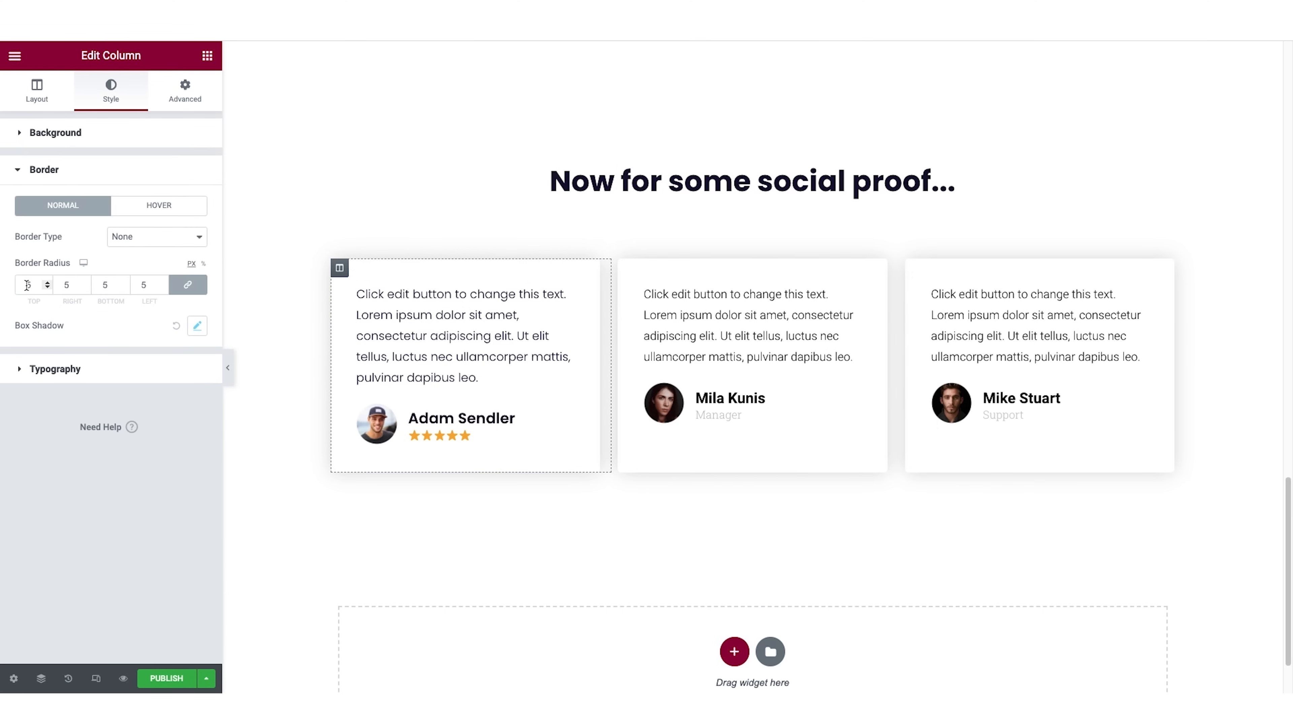
drag(27, 286, 35, 284)
text(30)
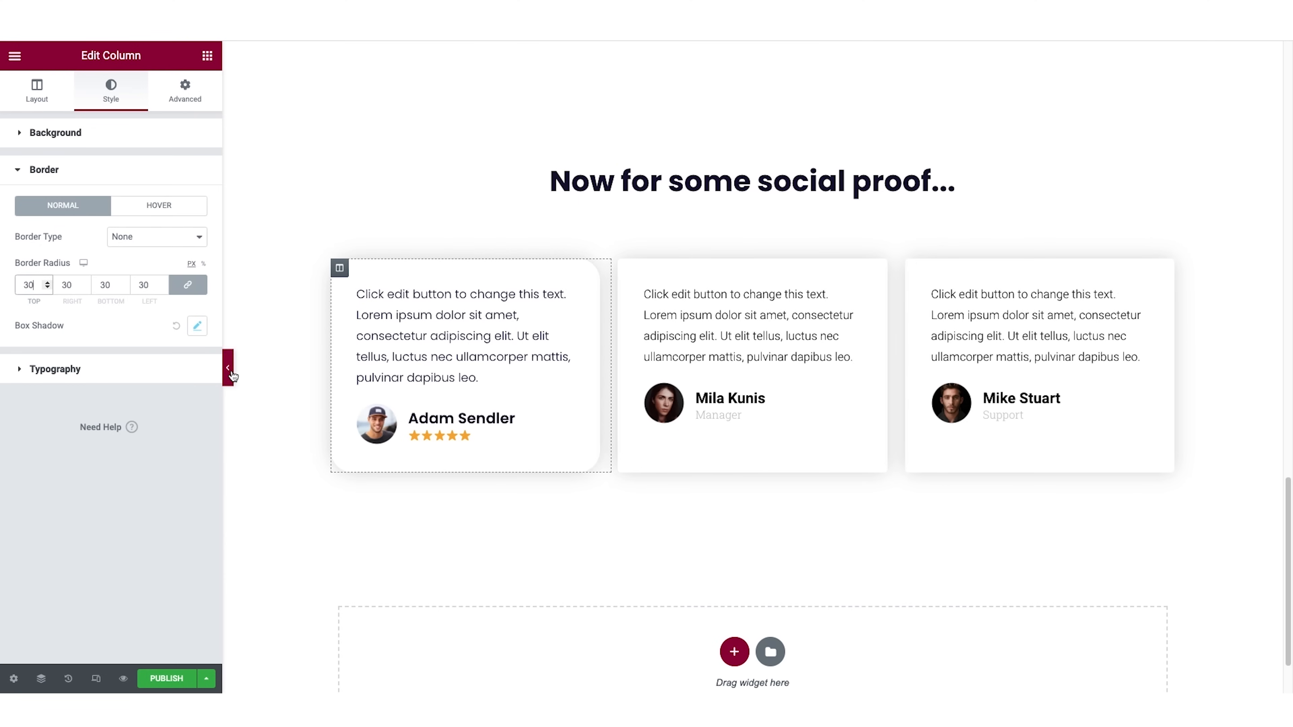
click(228, 368)
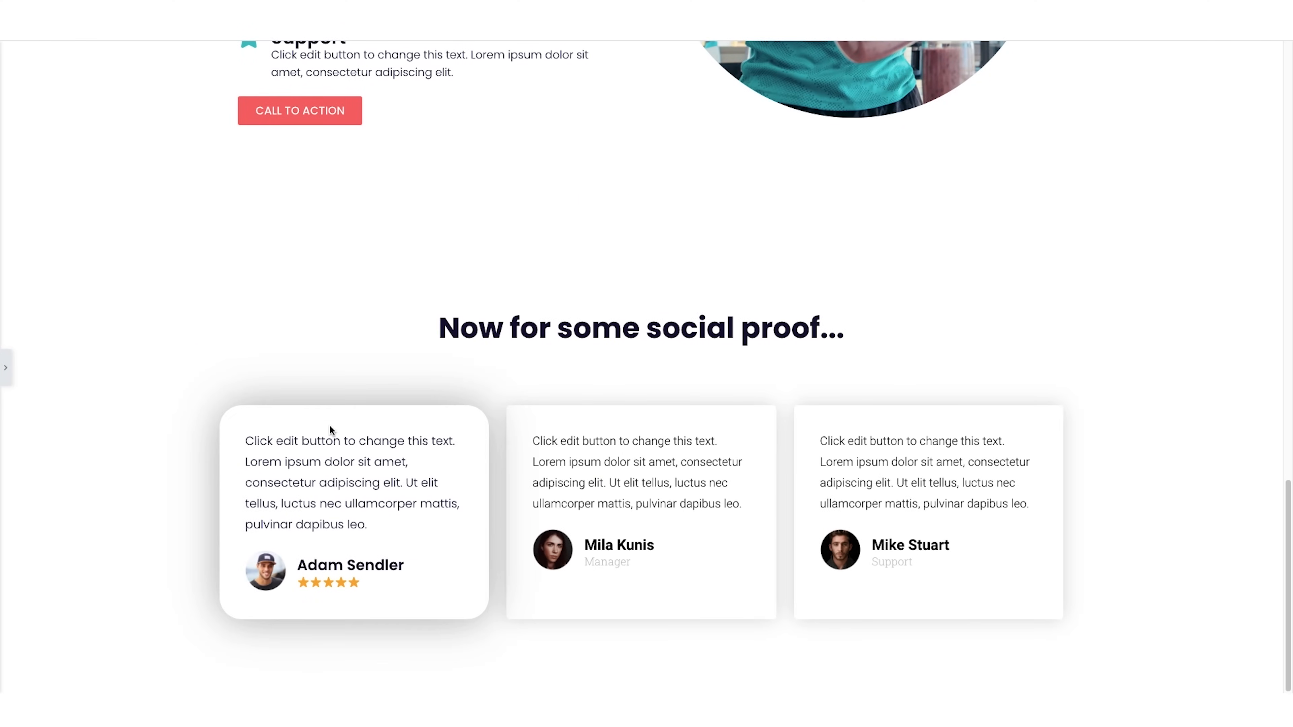
click(8, 367)
Copy the first testimonial column and paste its style onto the second and third testimonial columns.
right_click(339, 268)
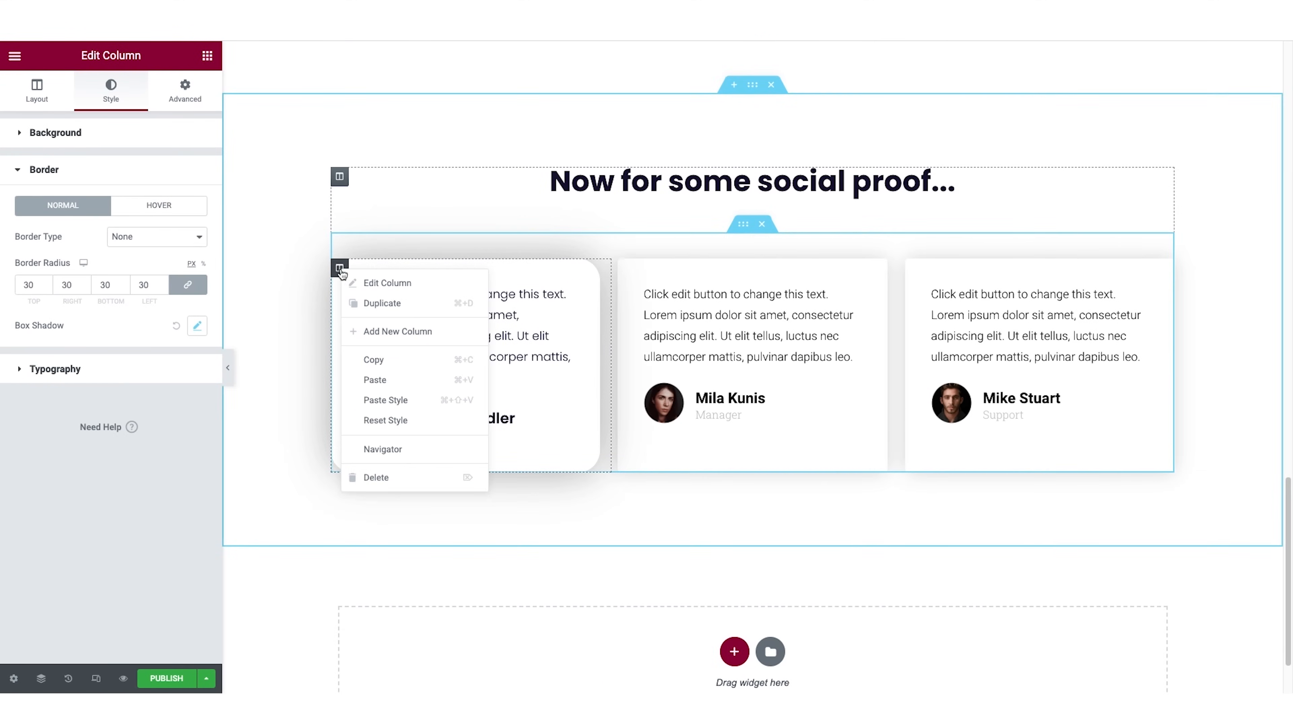
click(373, 360)
right_click(621, 275)
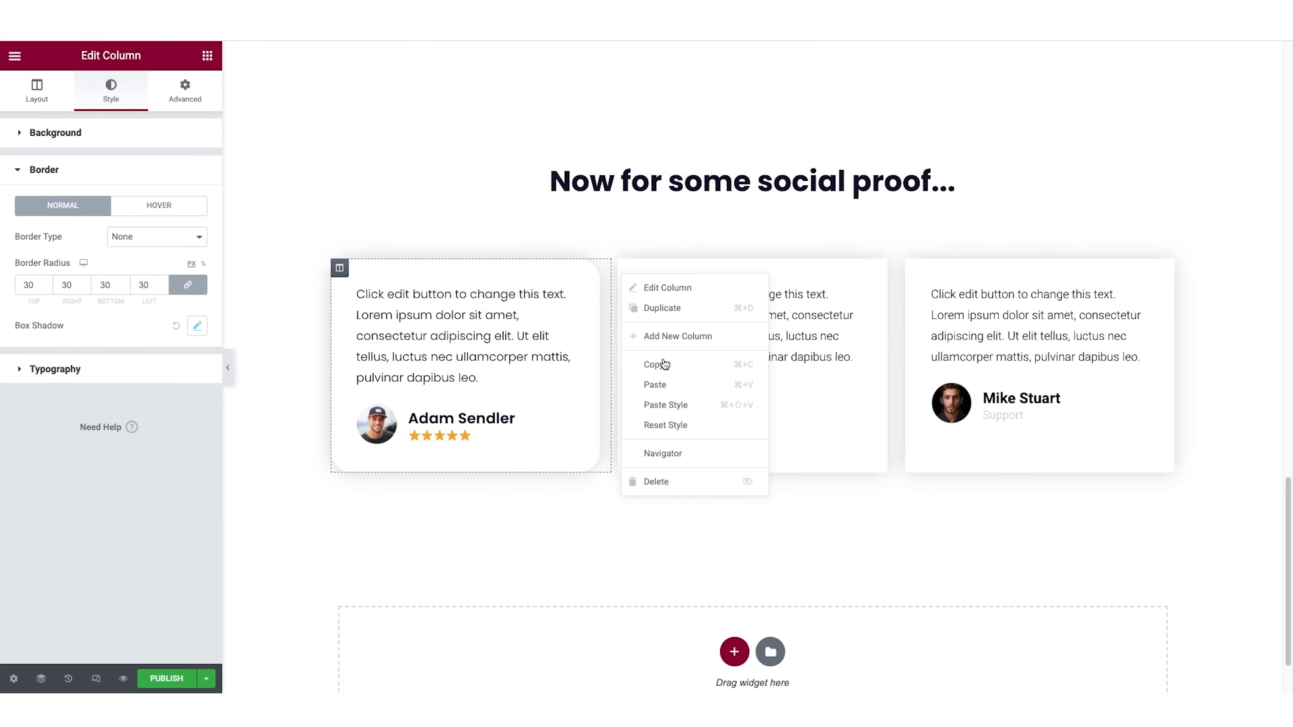
click(665, 405)
right_click(904, 269)
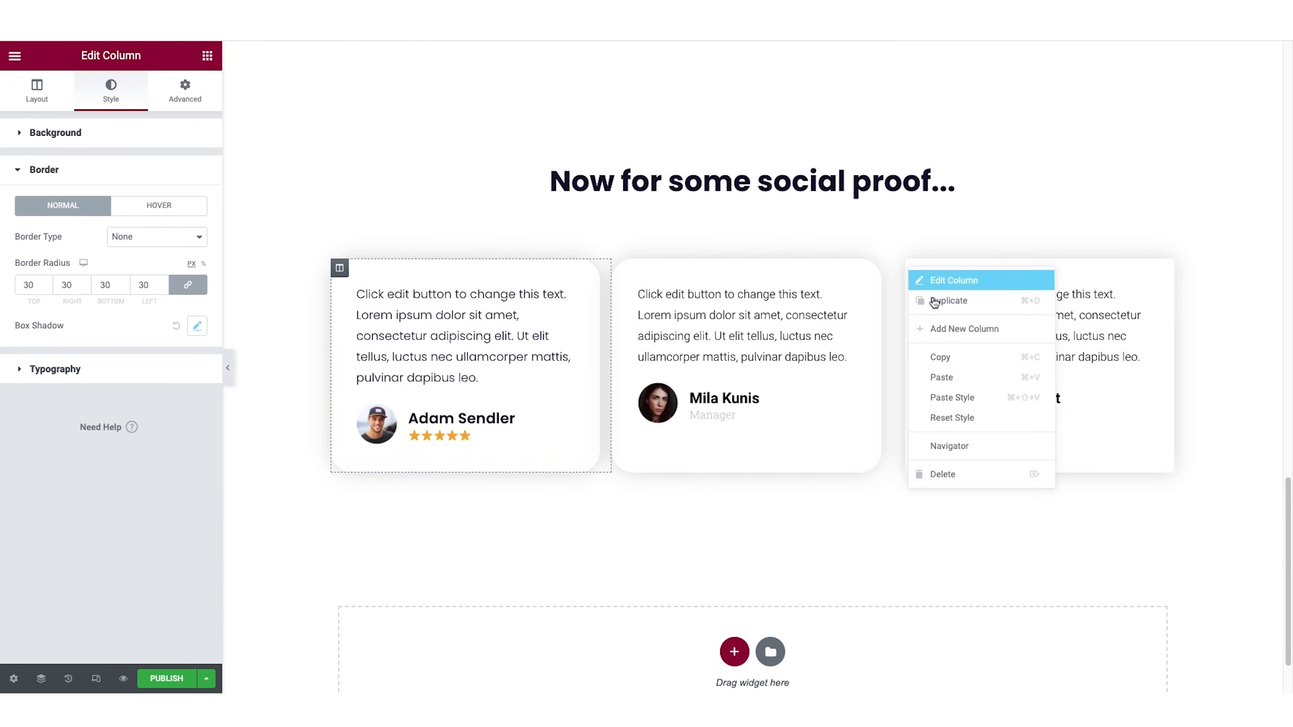
click(961, 400)
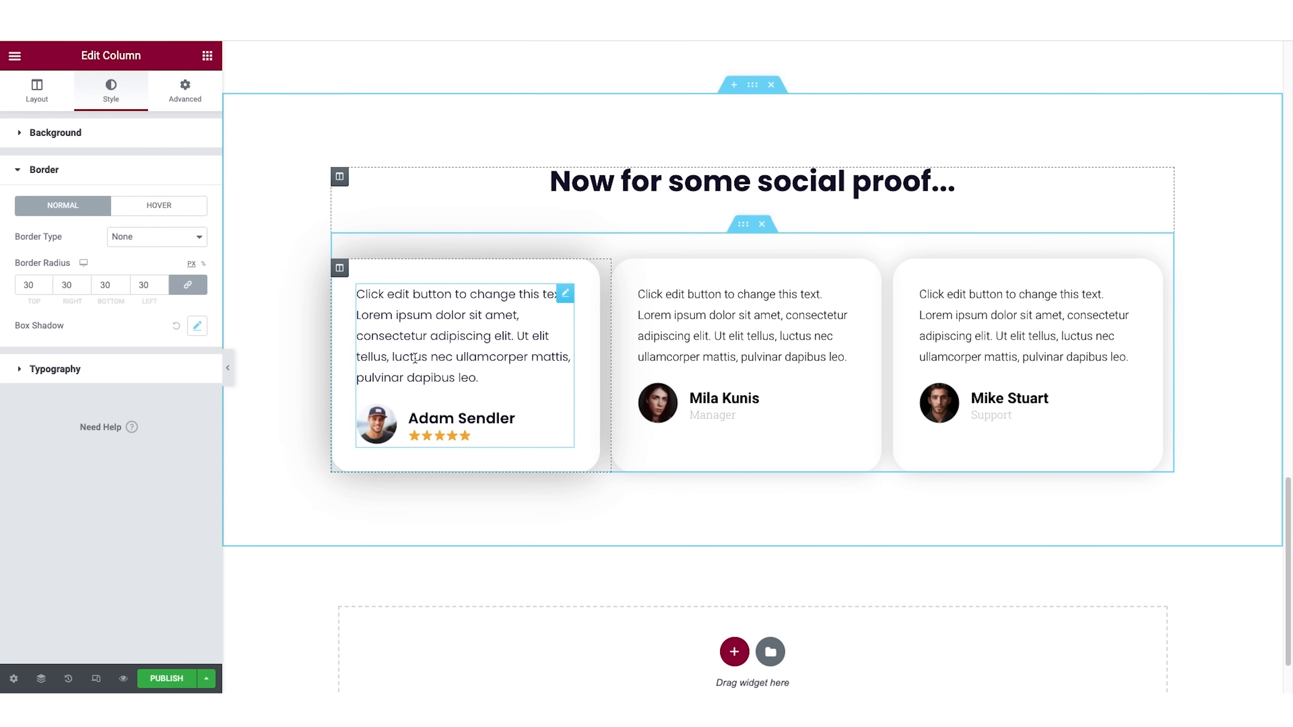
Copy the first testimonial widget and paste its style onto the second and third testimonial widgets.
right_click(565, 293)
click(590, 352)
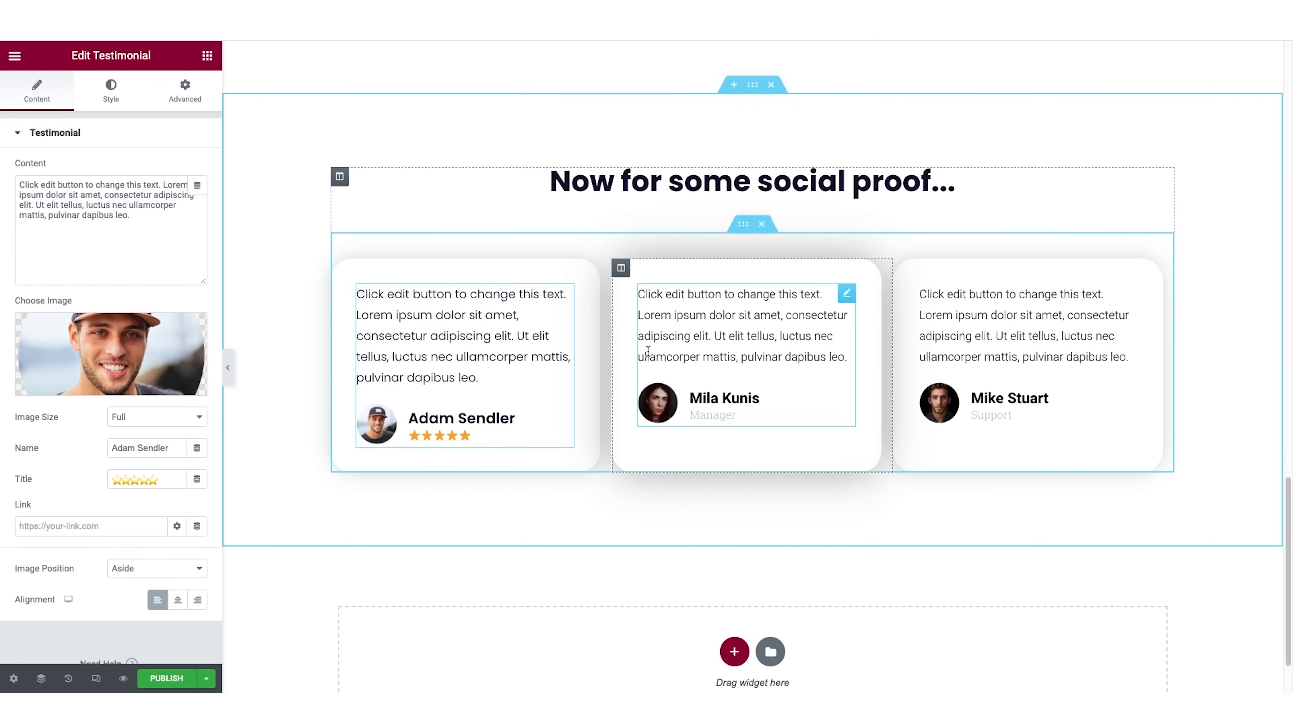
right_click(840, 301)
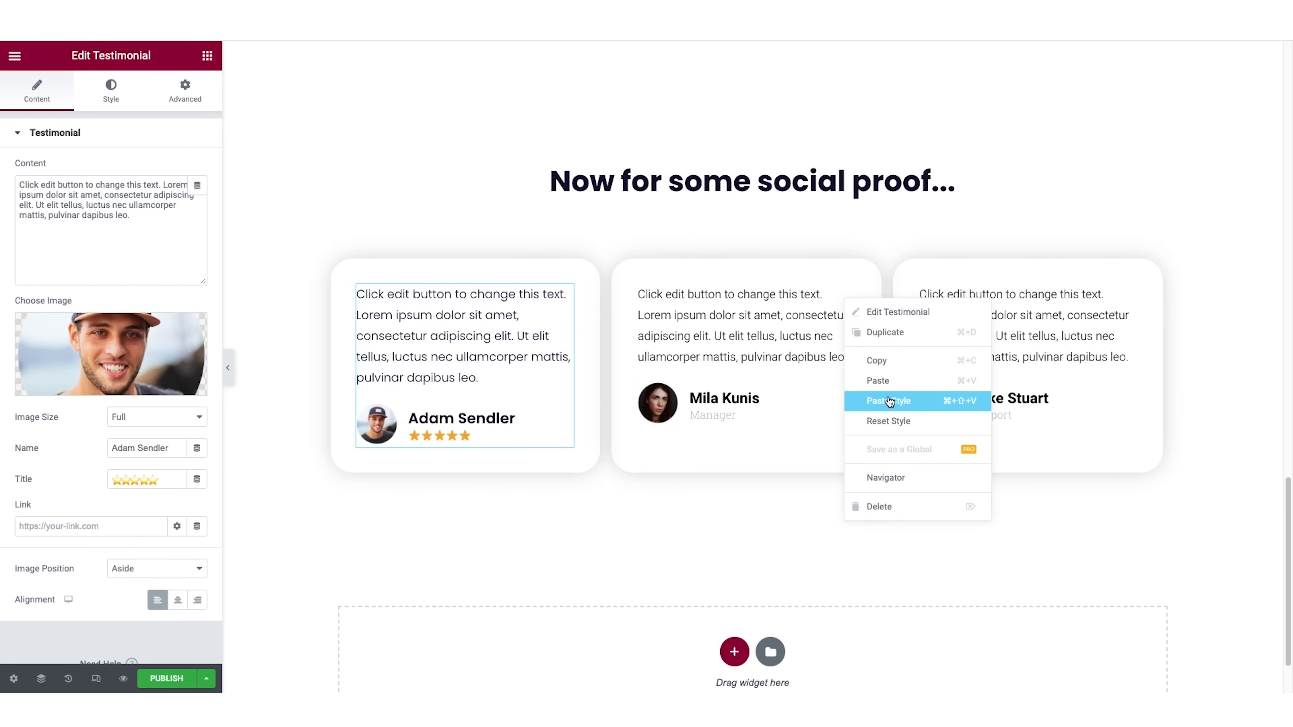
click(888, 397)
right_click(1125, 295)
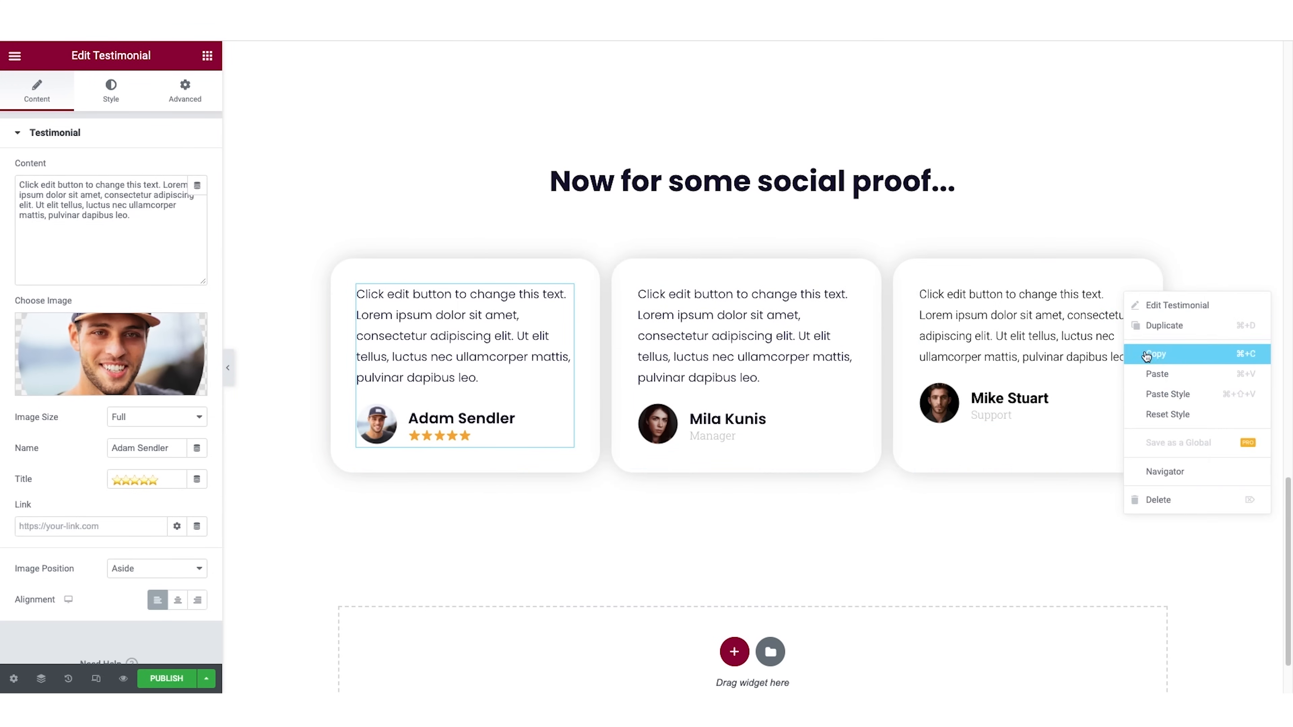
click(1152, 390)
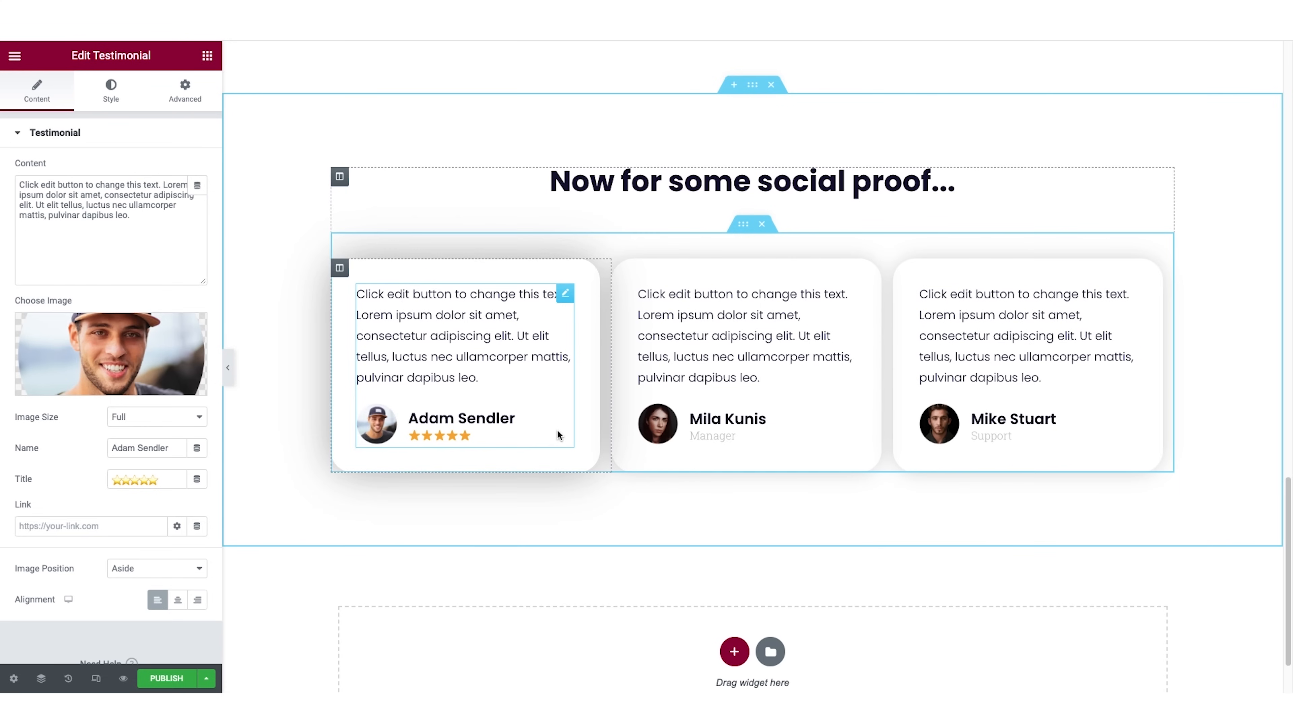
Replace the titles of the second and third testimonials with five star emojis (⭐⭐⭐⭐⭐).
click(743, 420)
click(161, 480)
double_click(160, 479)
text(⭐⭐⭐⭐⭐)
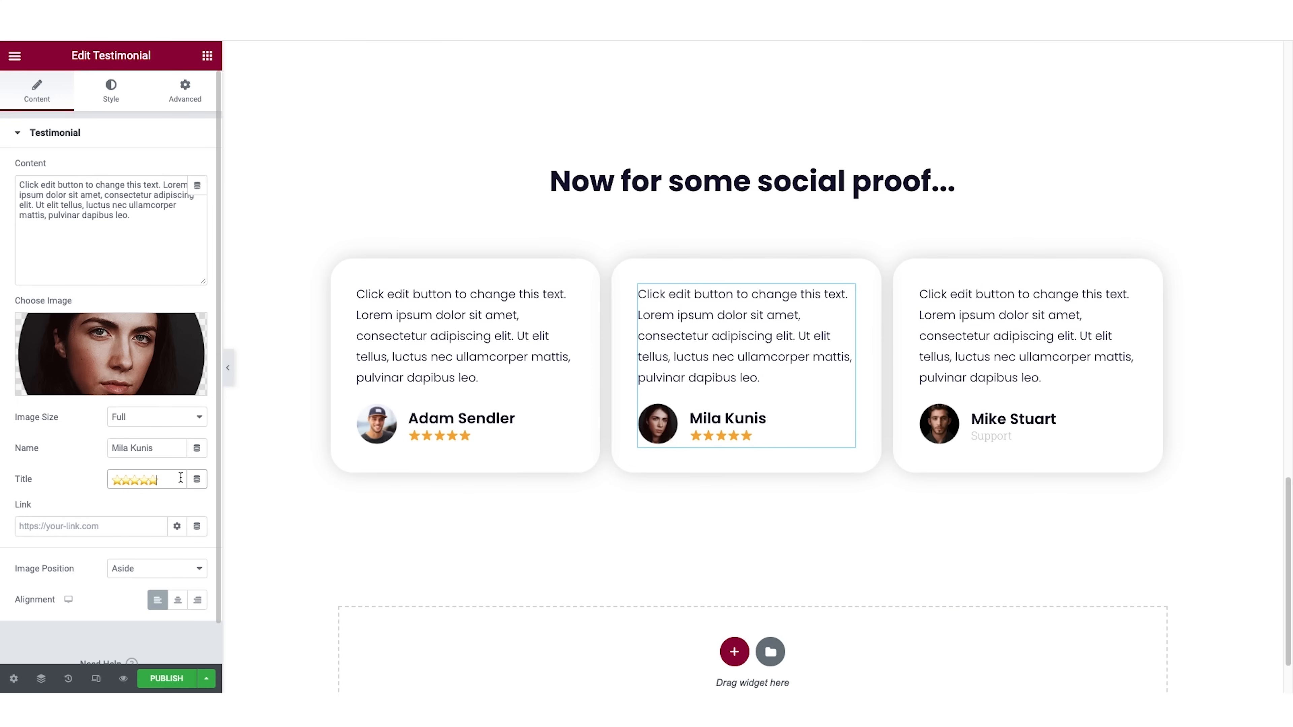
click(1032, 420)
double_click(155, 481)
text(⭐⭐⭐⭐⭐)
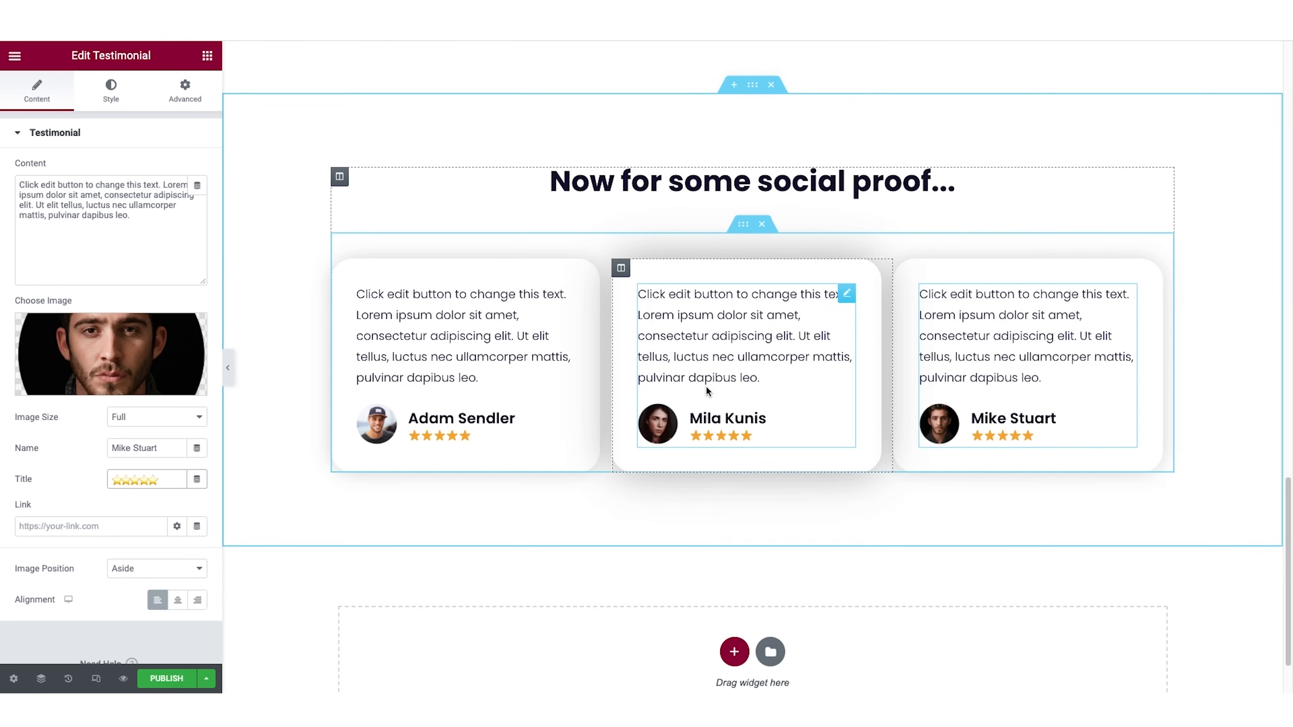
Preview the page with the editor panel hidden, comparing the testimonials with the benefits section, and show the panel again.
scroll(947, 306, up, 4)
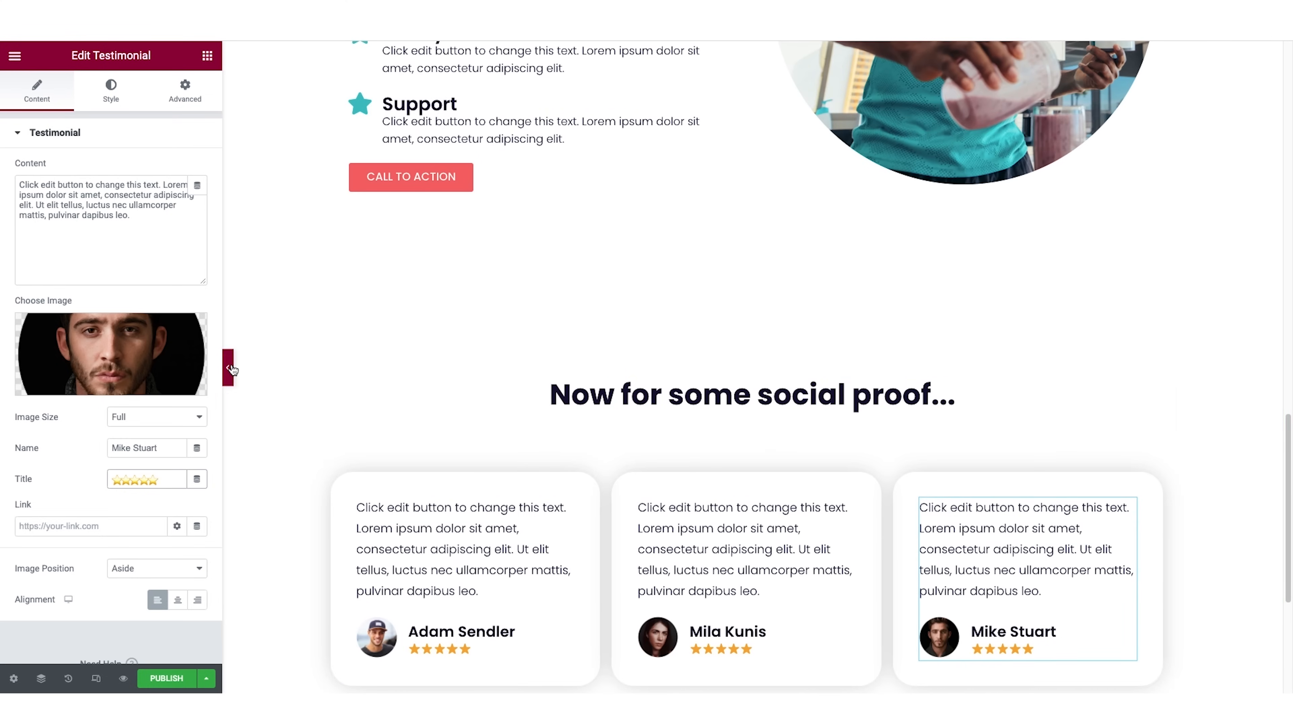
click(230, 368)
scroll(931, 324, up, 15)
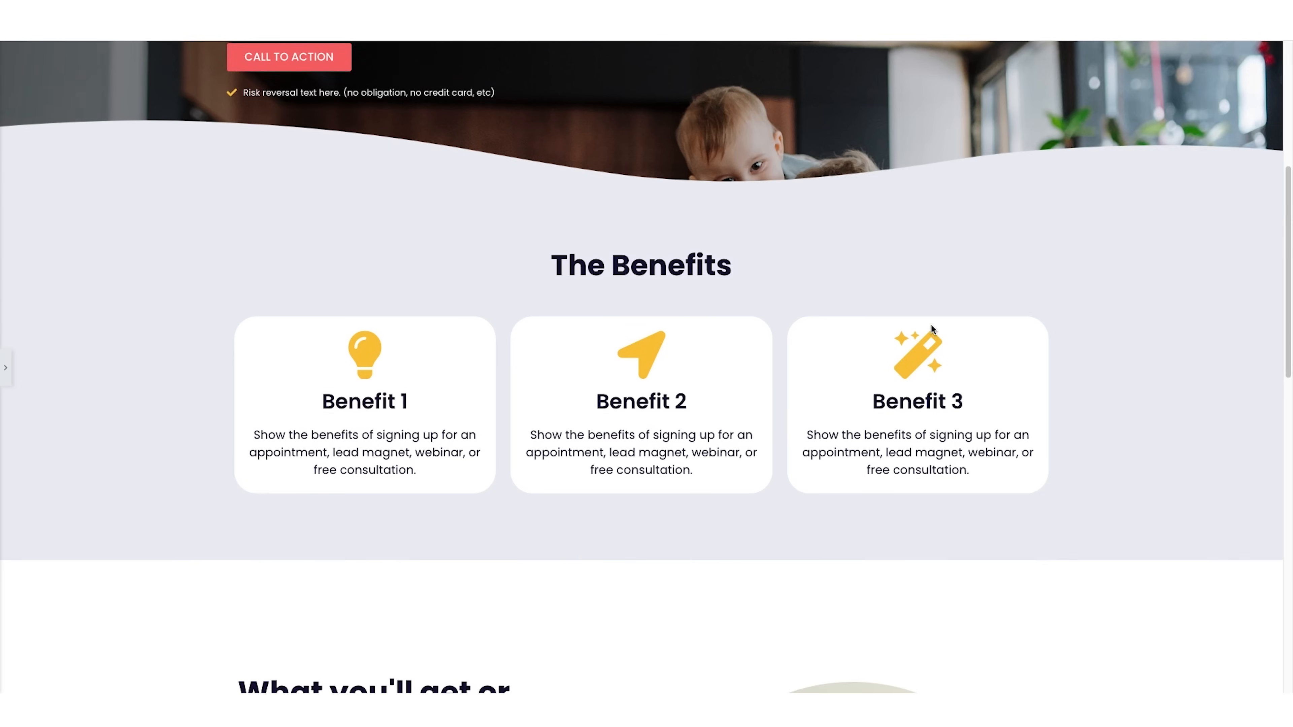
scroll(931, 323, down, 13)
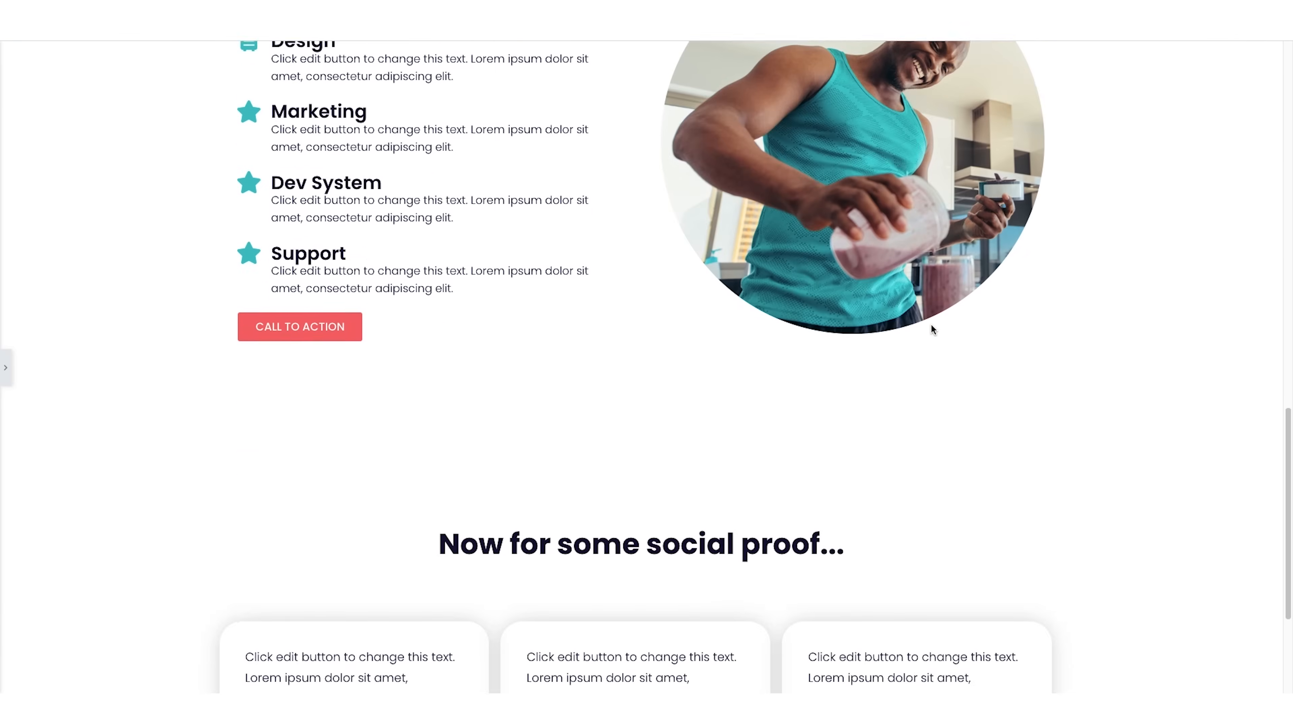
scroll(931, 325, down, 4)
scroll(350, 364, up, 14)
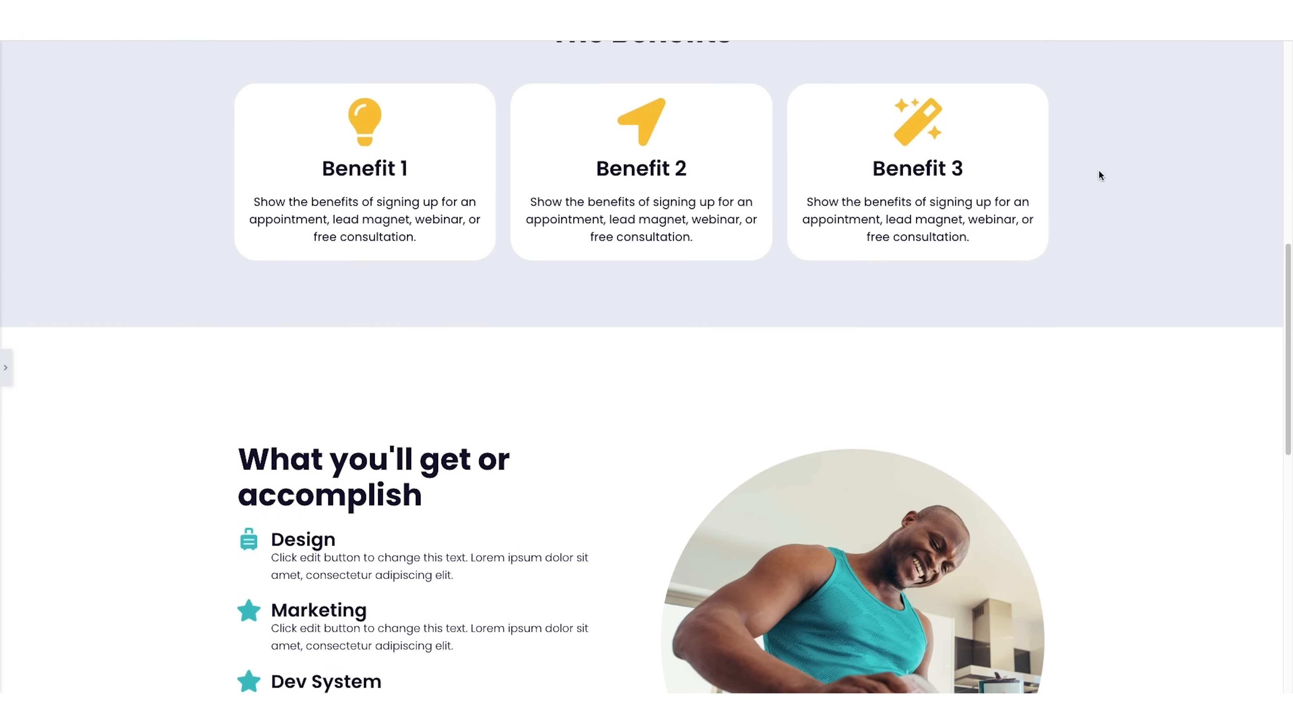
scroll(1162, 352, down, 13)
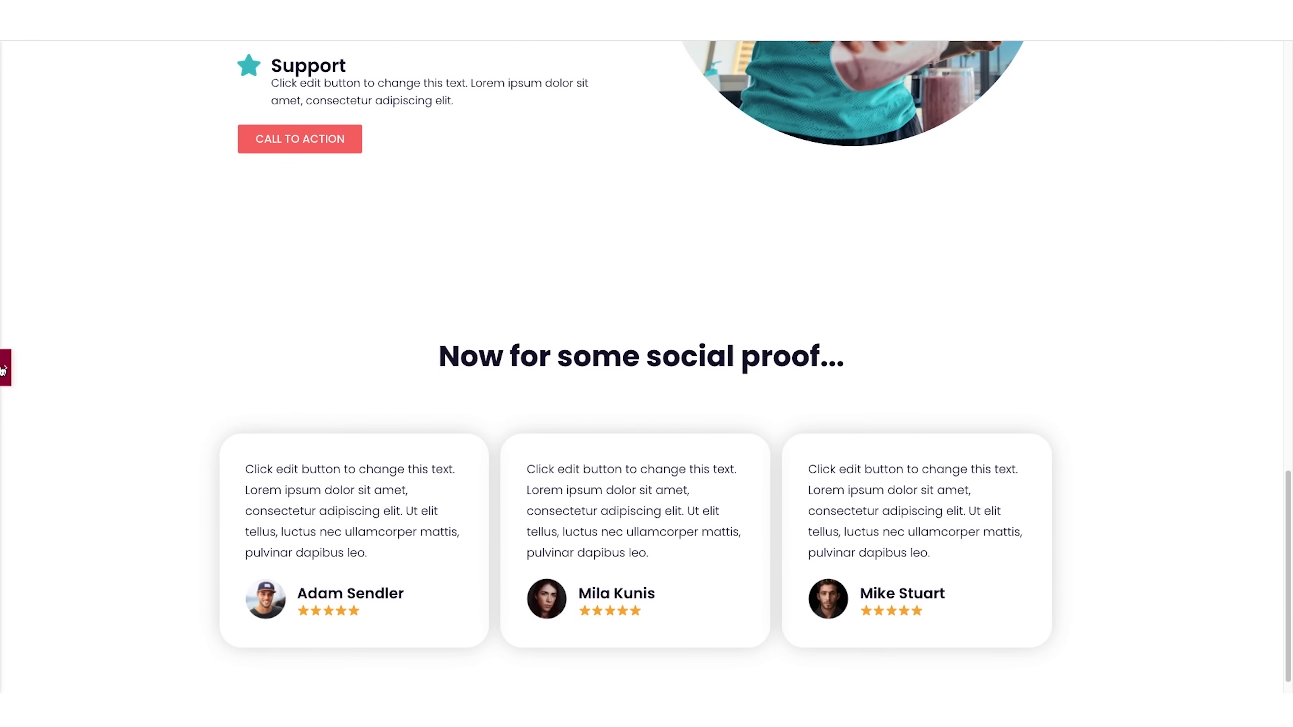
click(6, 368)
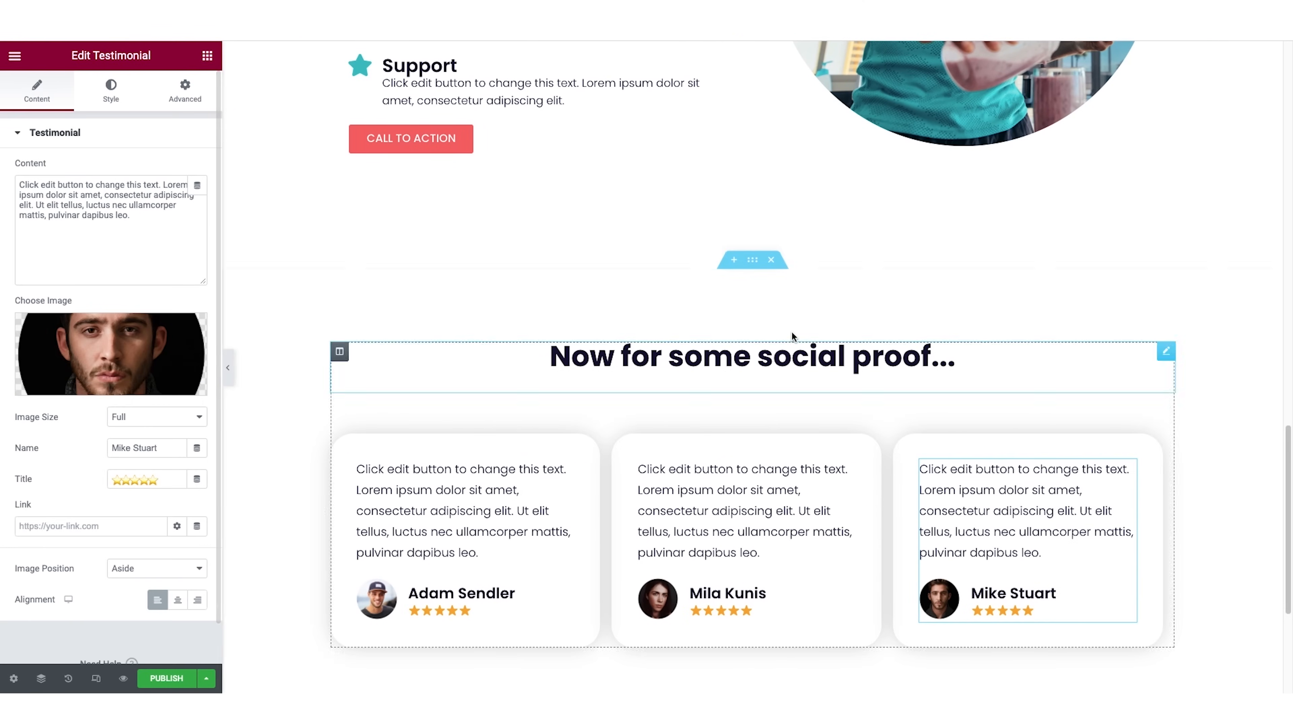
Give the social proof section a classic background in the light lavender-gray global color.
click(751, 261)
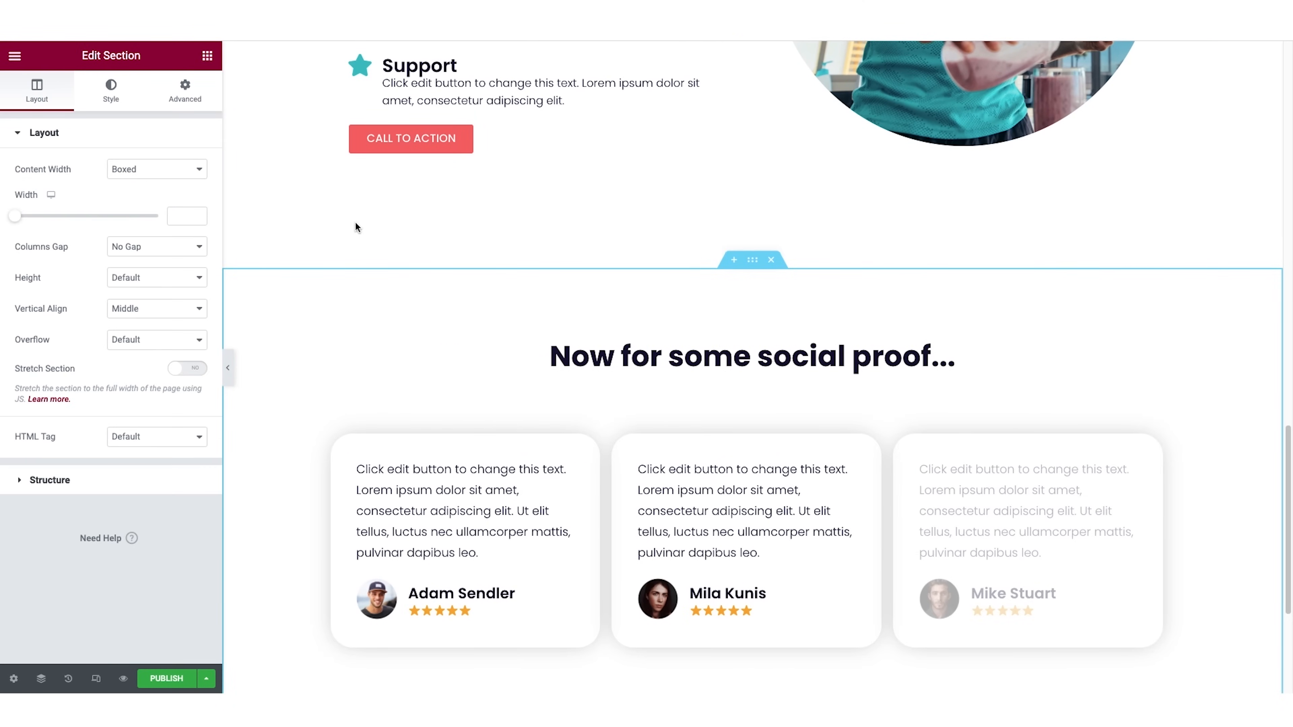
click(110, 92)
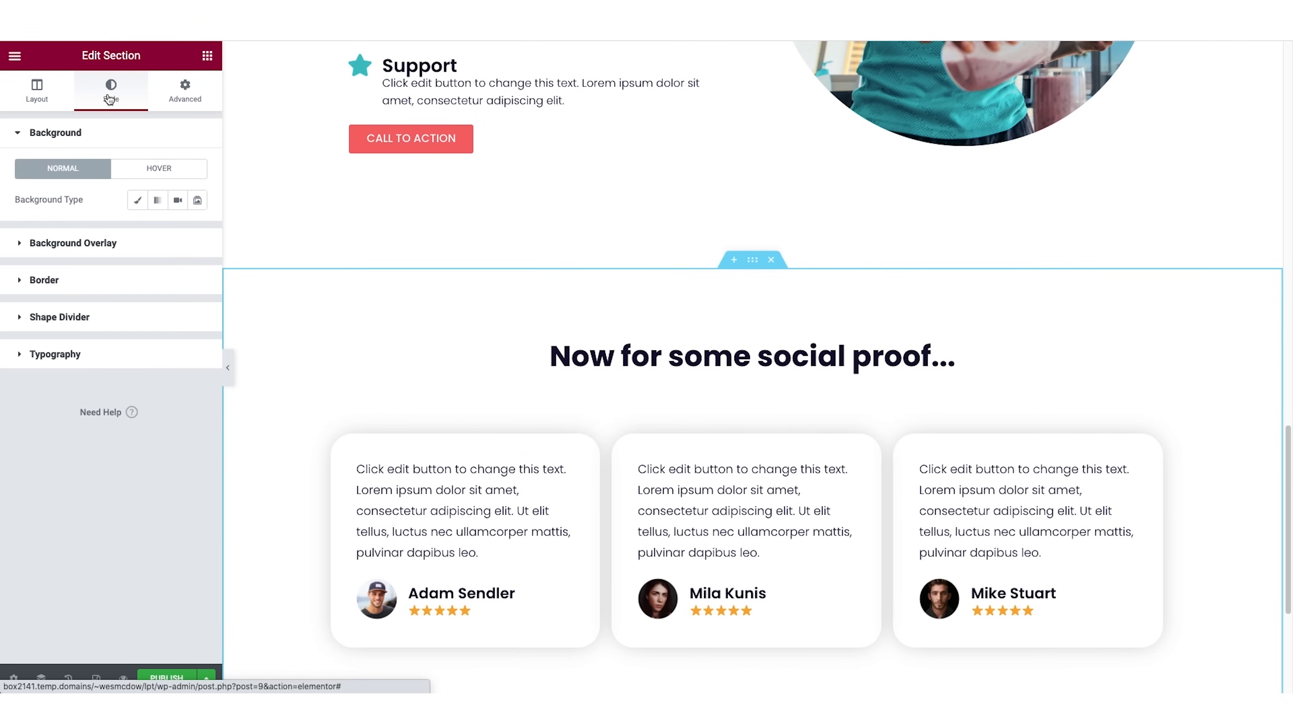
click(138, 200)
click(177, 230)
scroll(146, 360, down, 3)
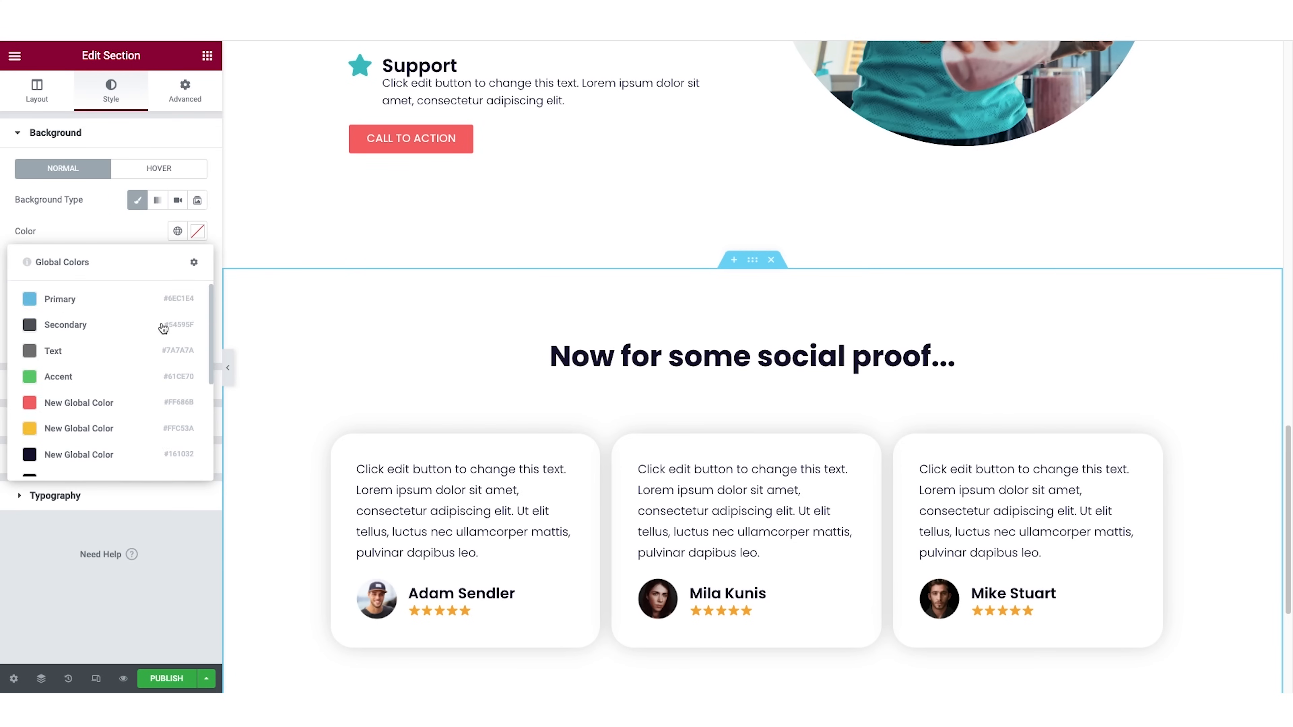
click(96, 406)
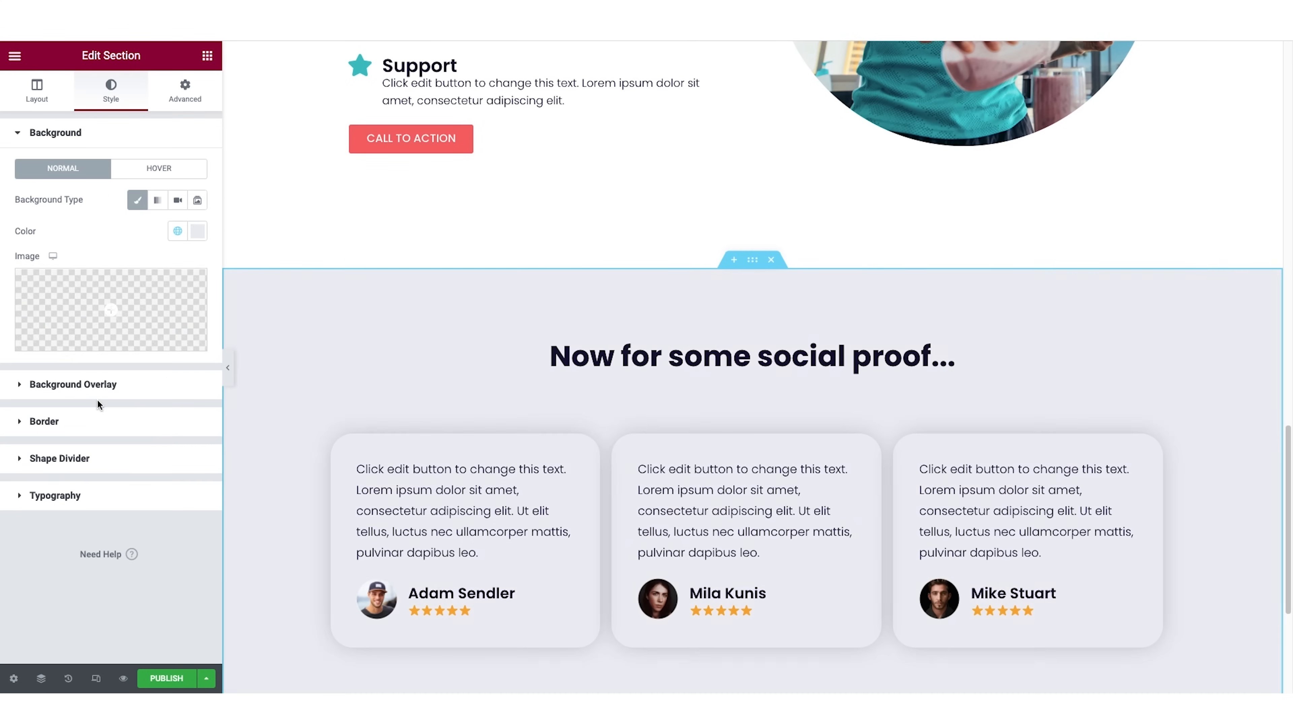
Give the first testimonial column a classic background in white, #FFFFFF.
scroll(497, 395, down, 2)
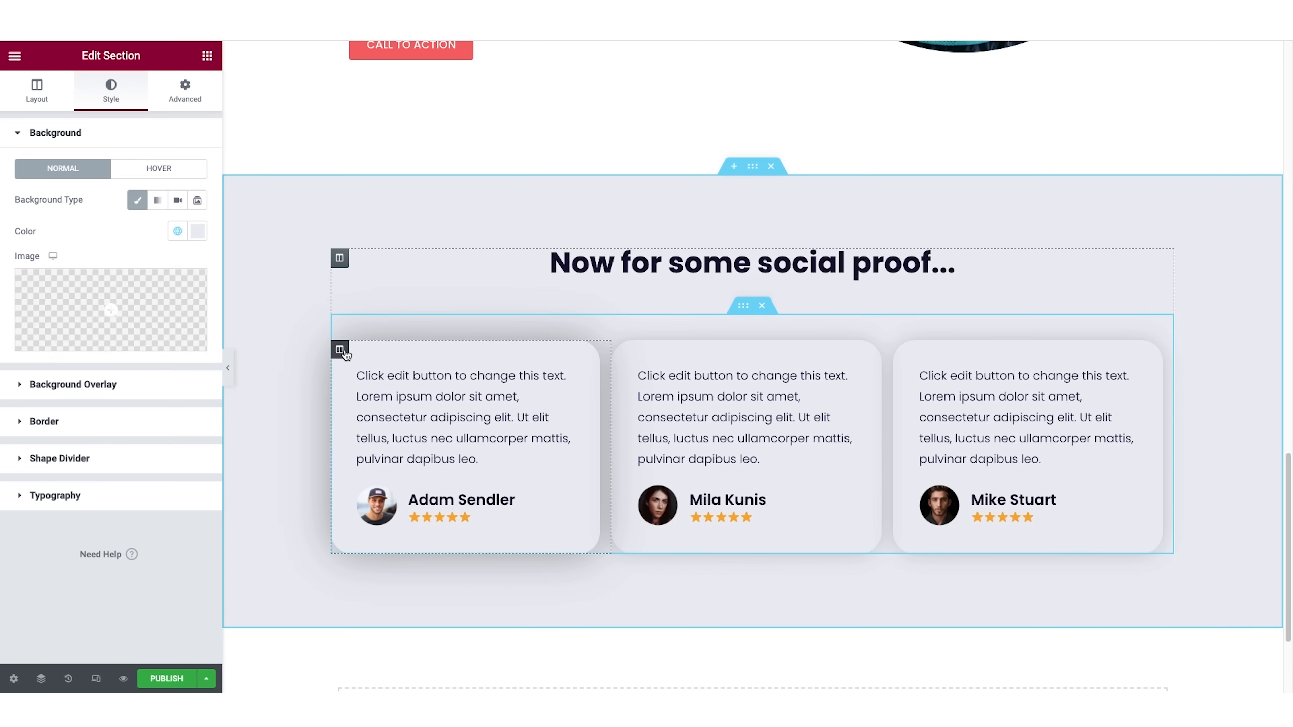
click(340, 351)
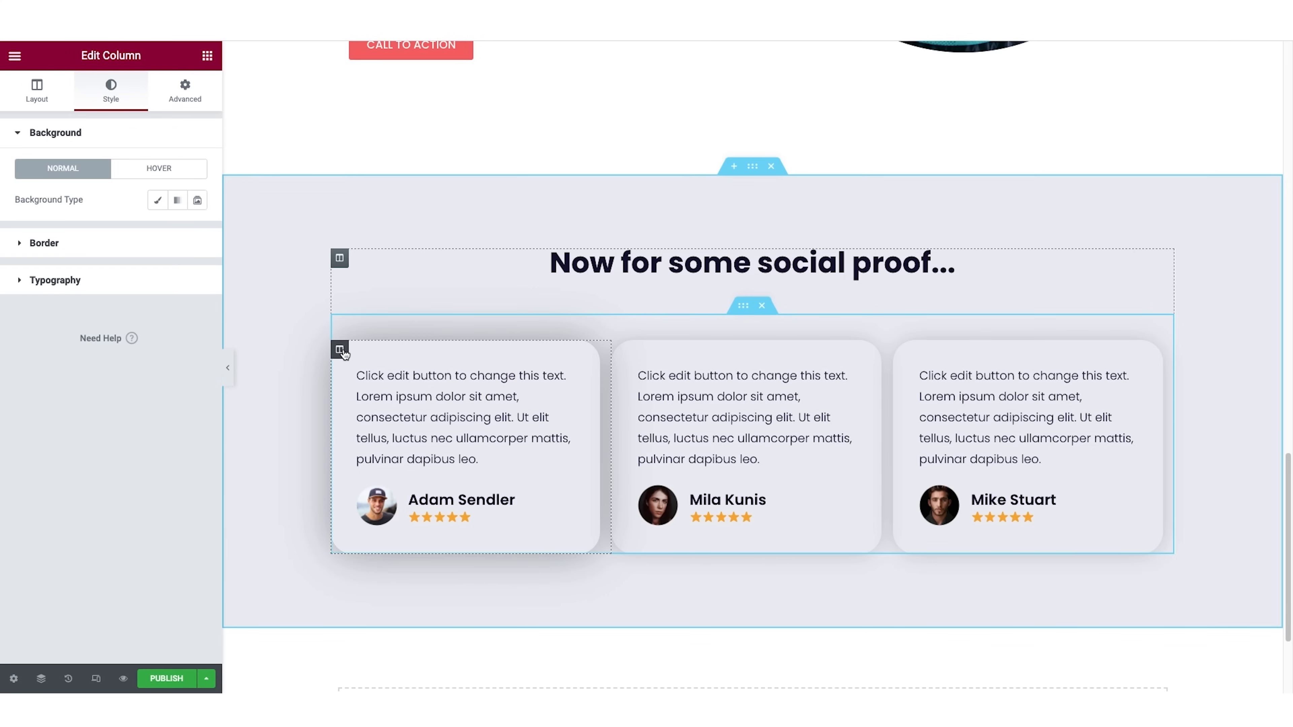
click(158, 201)
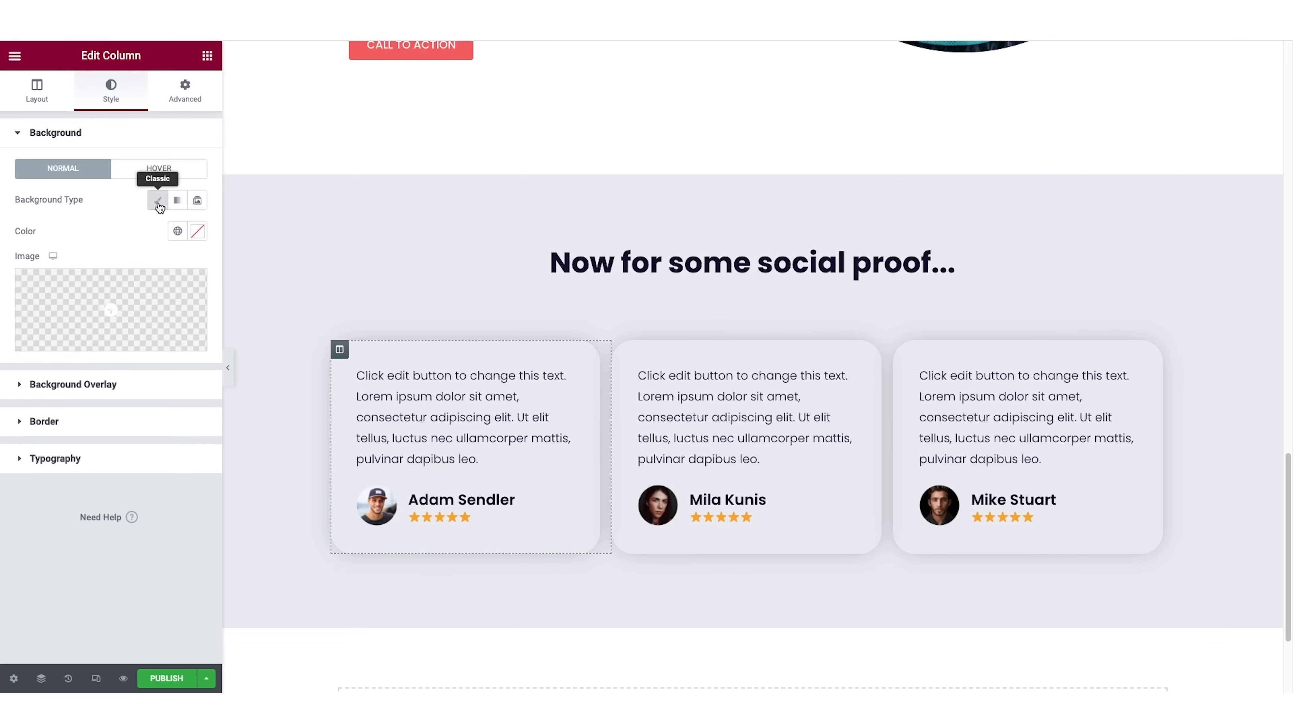
click(198, 232)
click(30, 288)
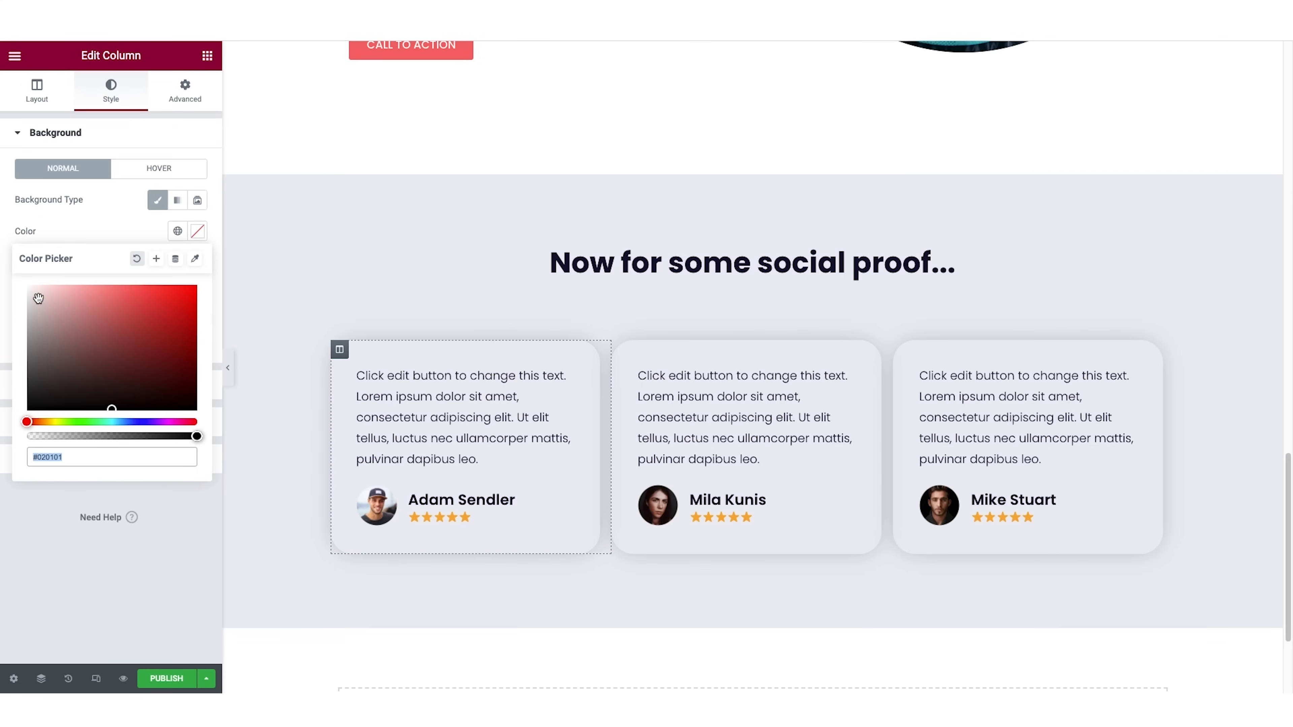
Copy the white first testimonial column and paste its style onto the other two testimonial columns.
right_click(342, 351)
click(401, 440)
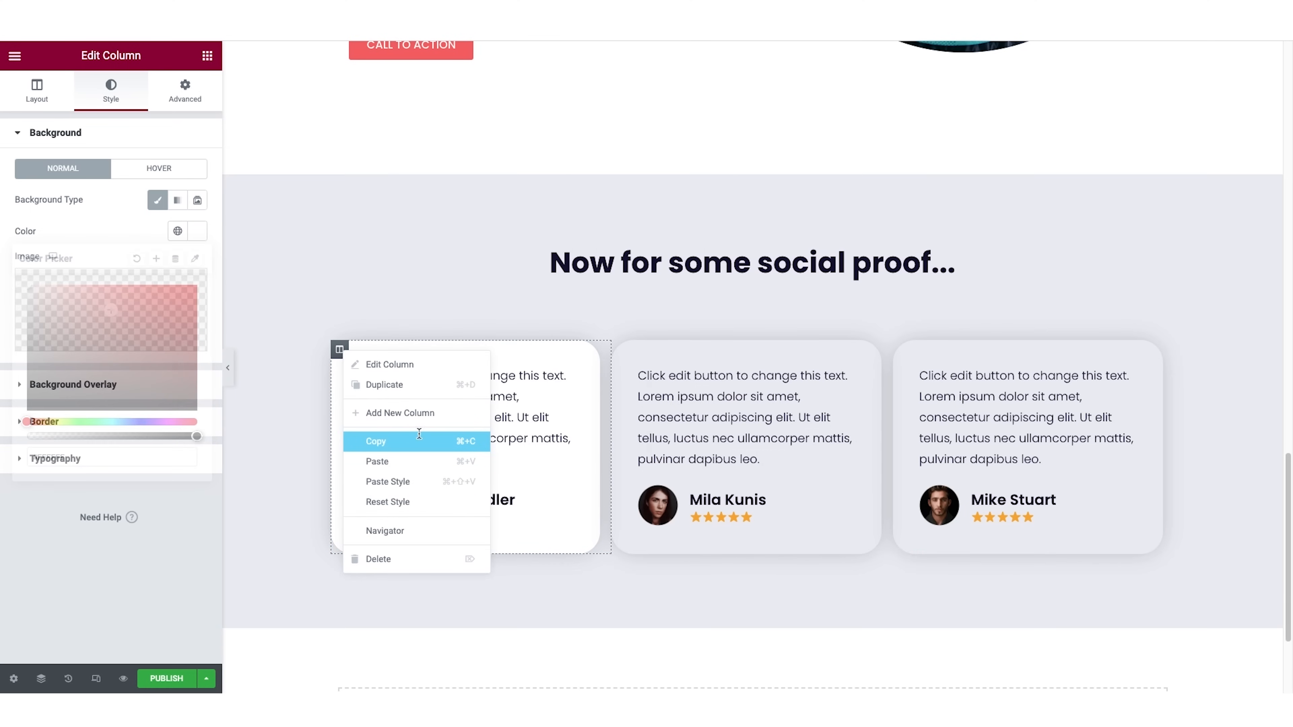
right_click(622, 351)
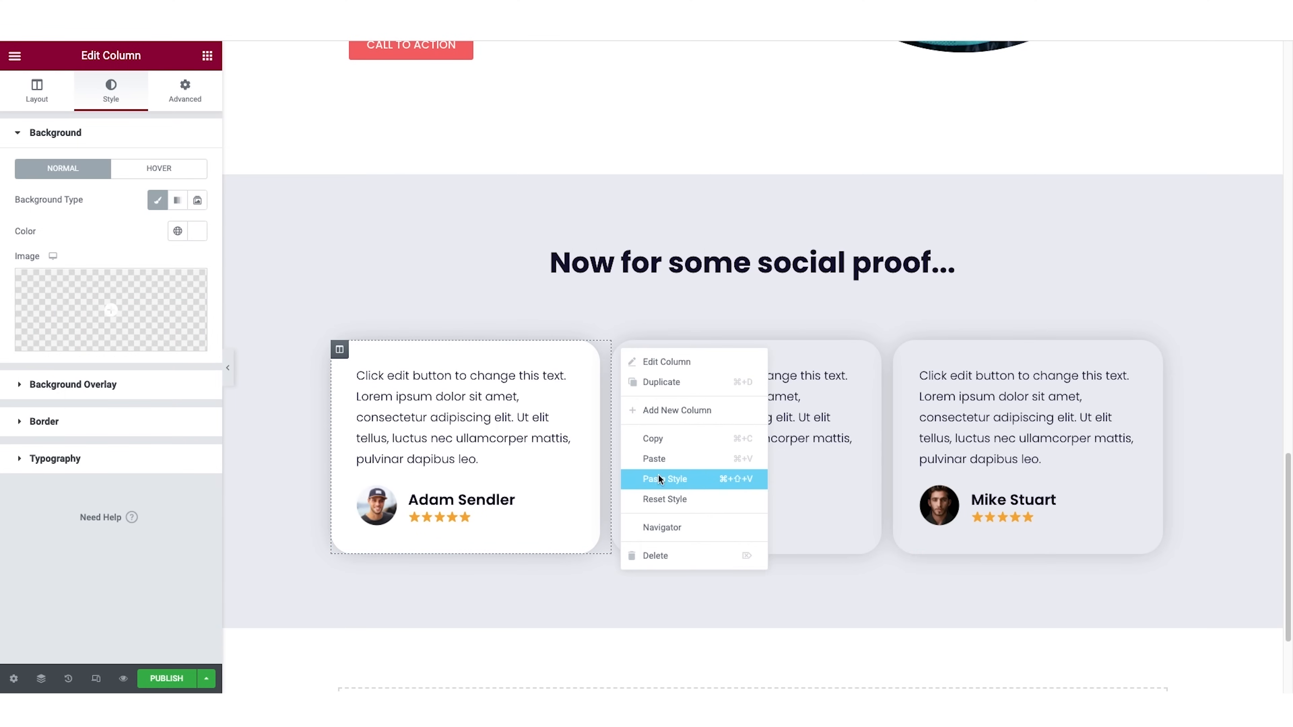
click(661, 458)
right_click(901, 350)
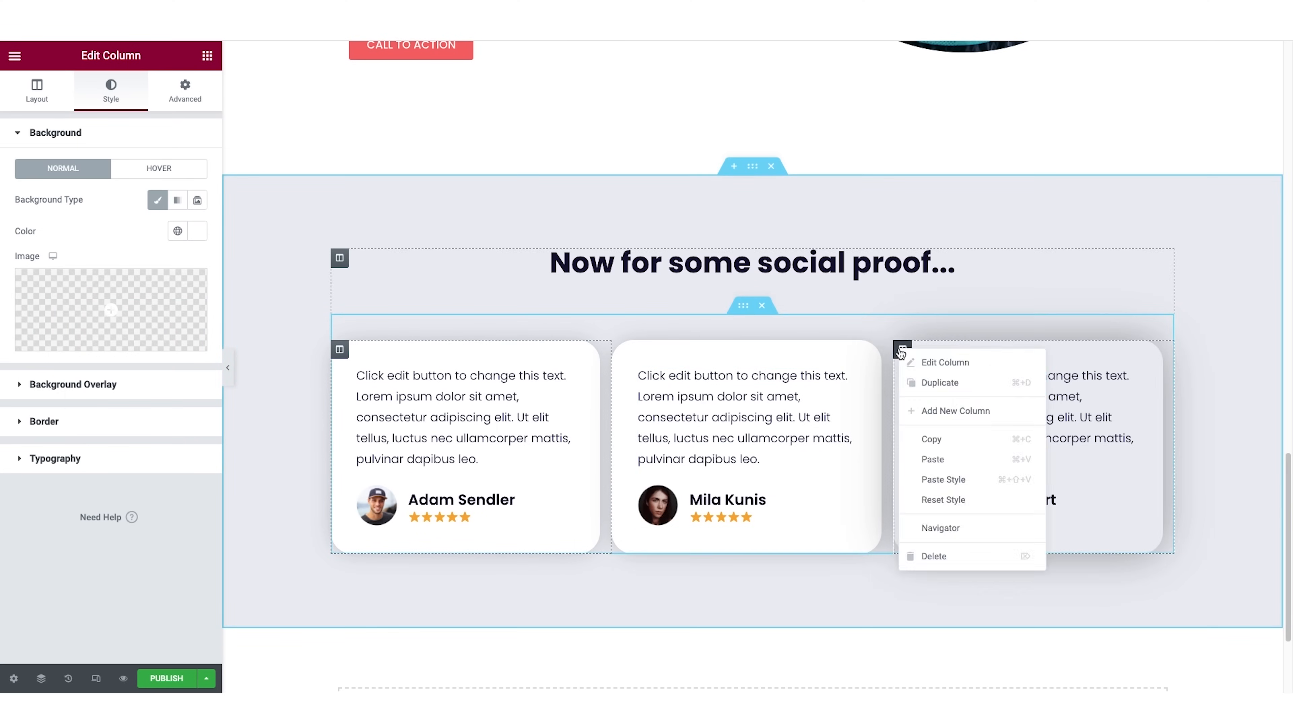
click(954, 476)
Add a two-column section below the testimonials and place a Video widget in its first column.
scroll(954, 476, down, 1)
scroll(853, 476, down, 3)
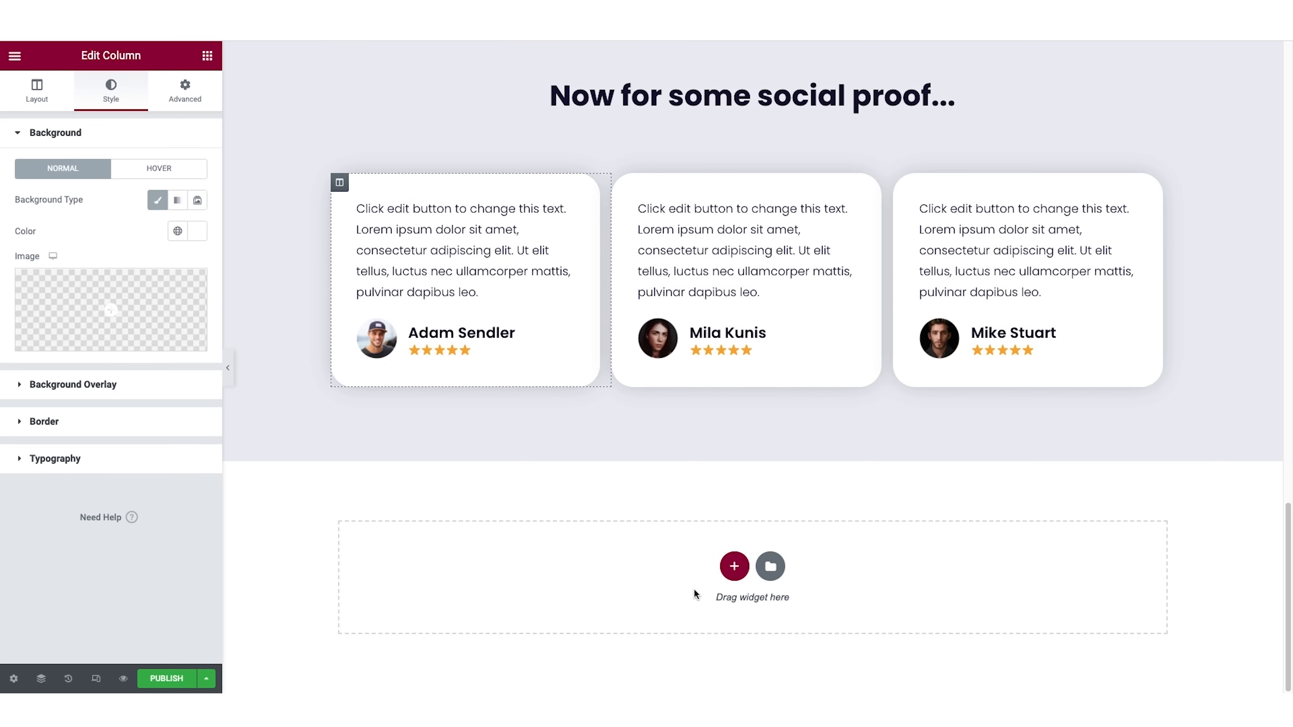
click(735, 569)
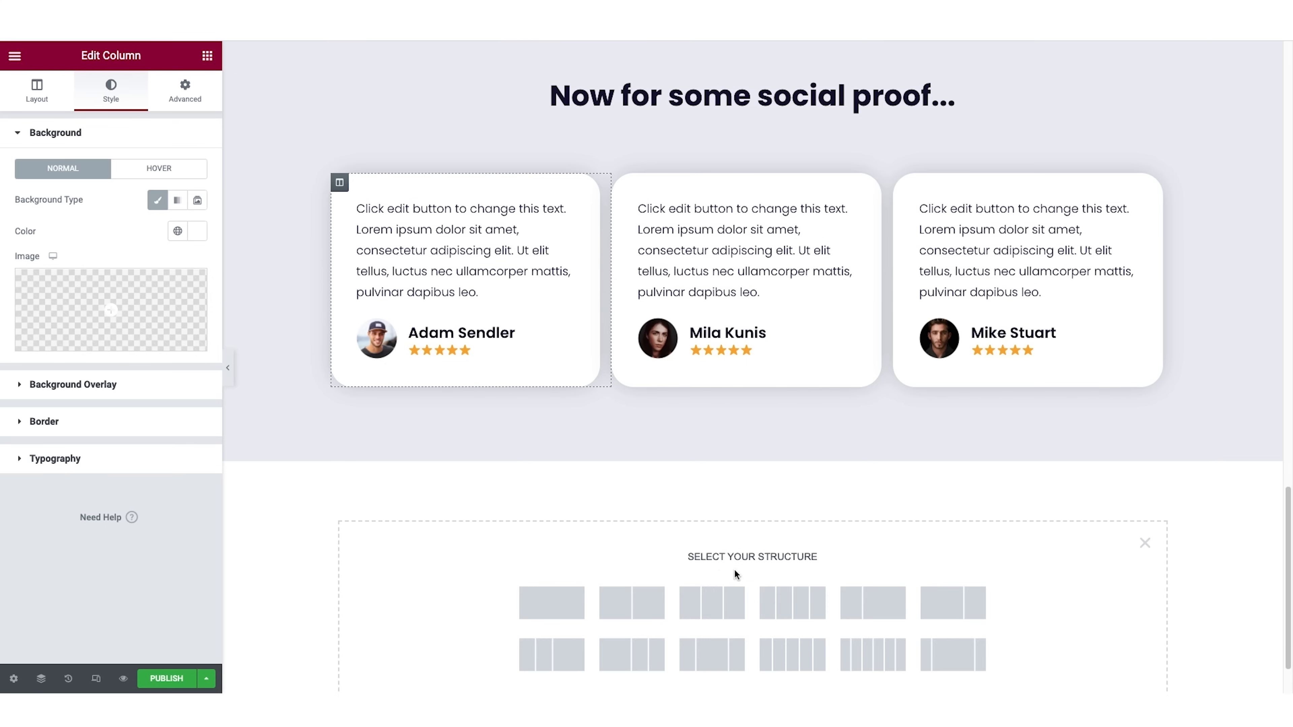
click(639, 606)
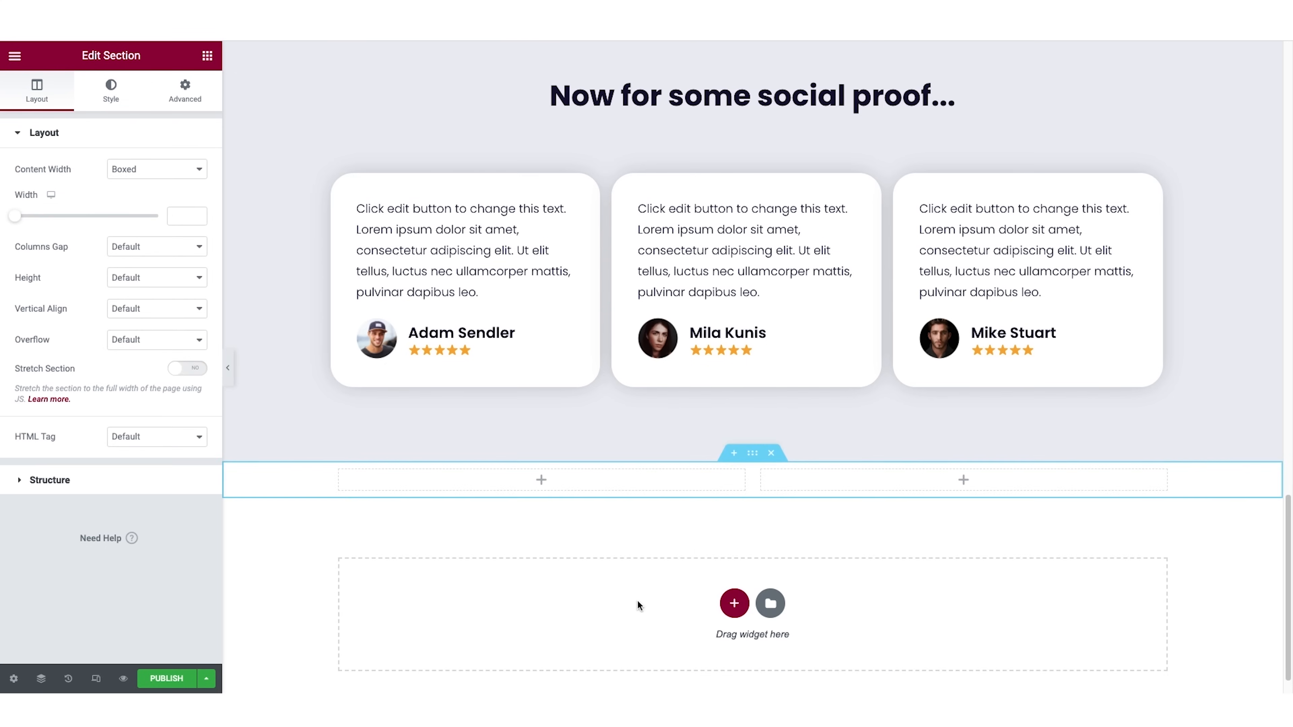
click(207, 56)
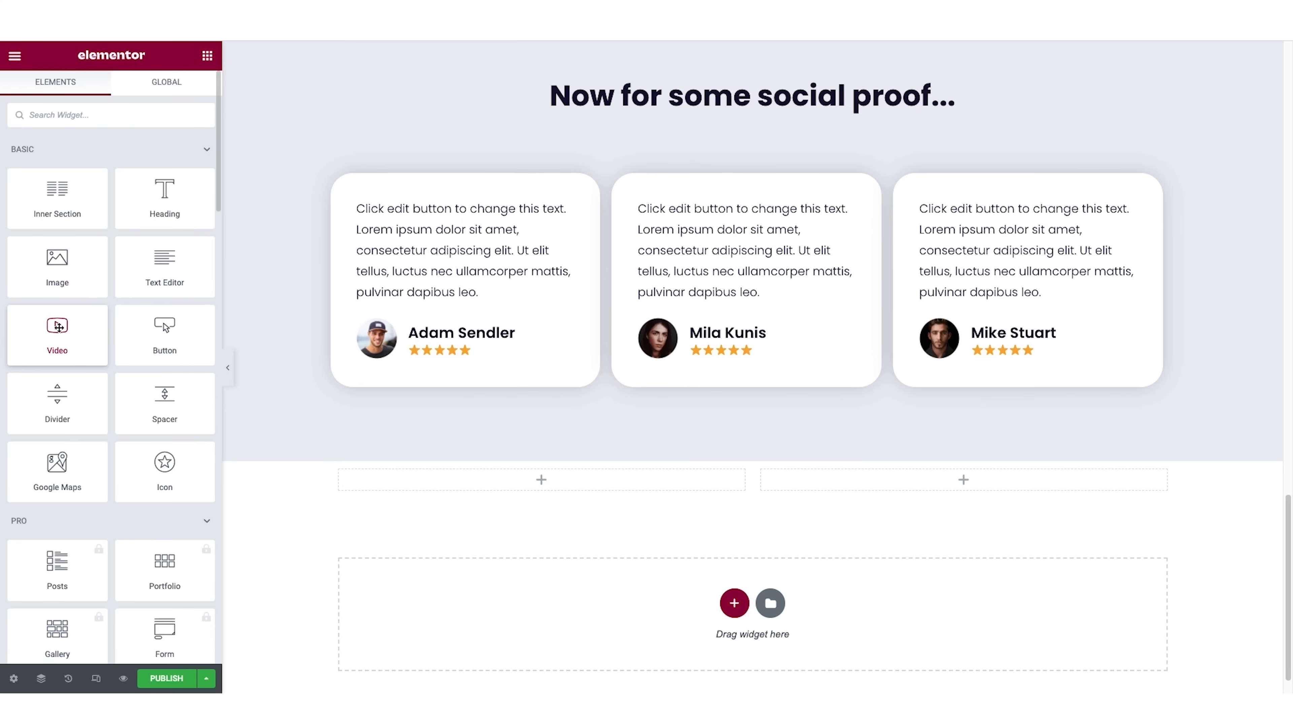
drag(57, 328, 538, 482)
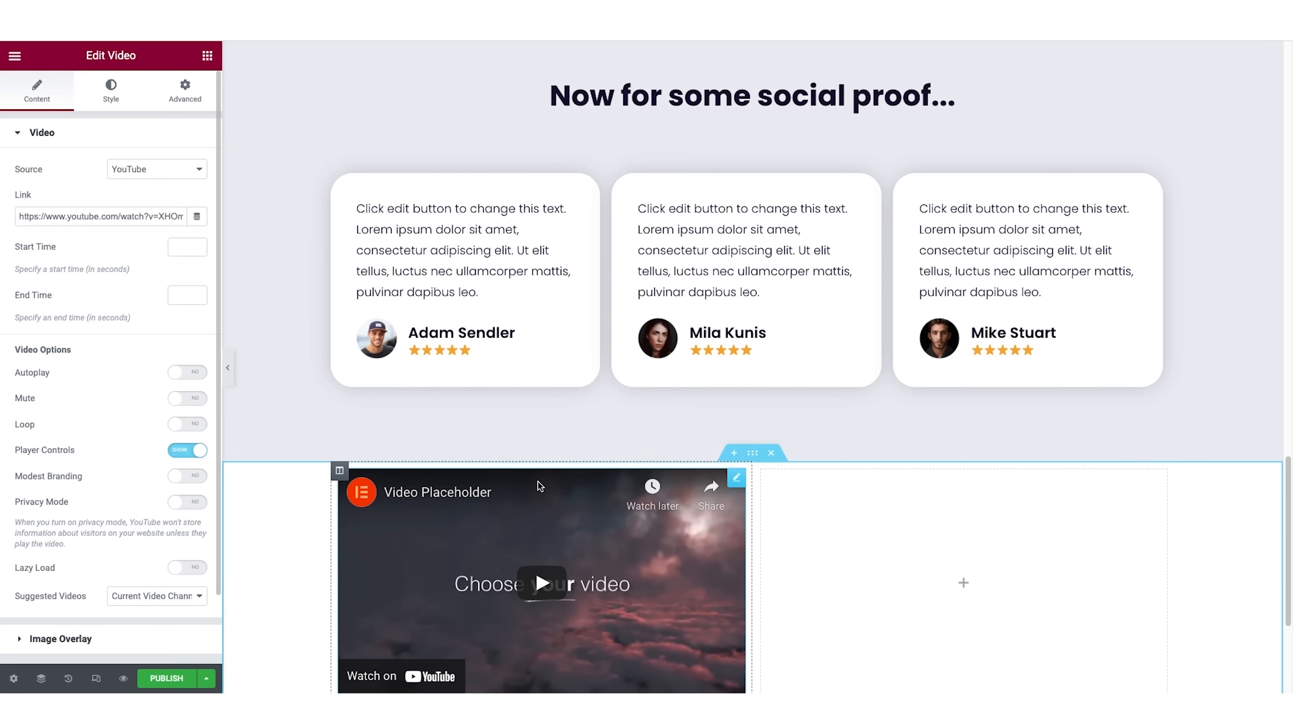
Add a Heading widget to the second column beside the video, with a Text Editor widget below it.
scroll(547, 492, down, 1)
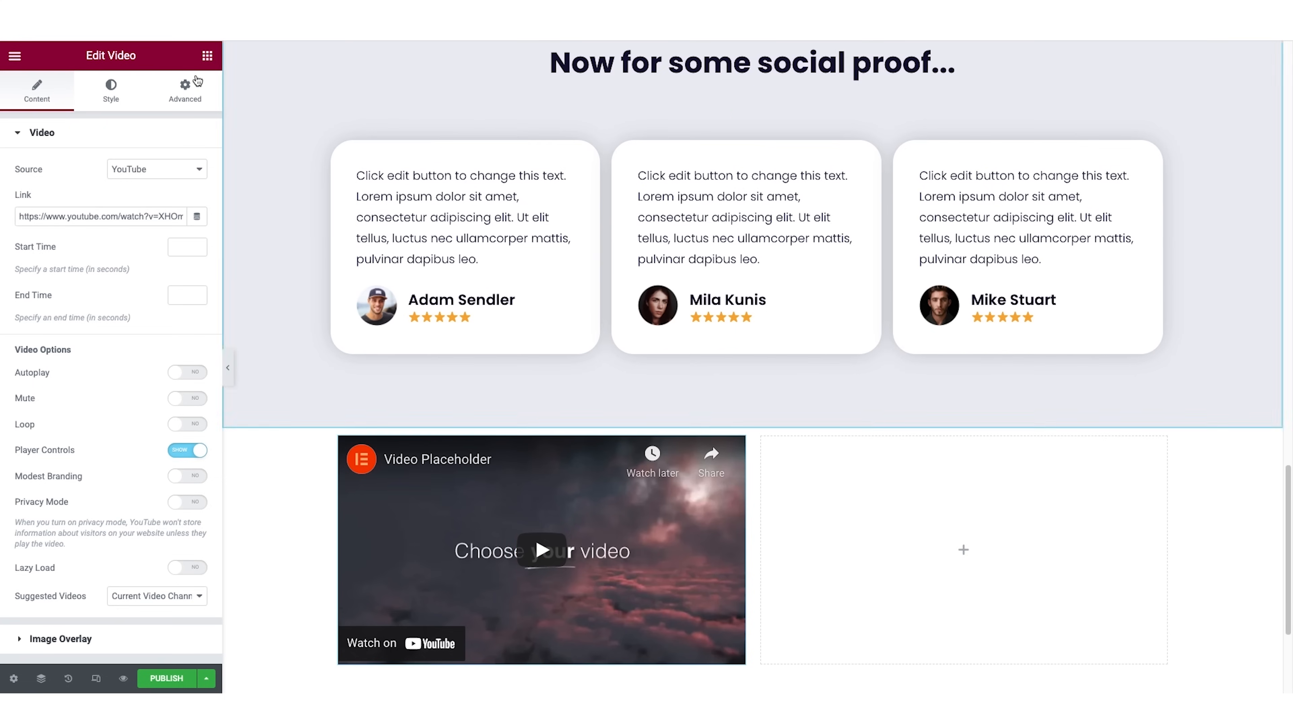
click(207, 54)
drag(164, 198, 1004, 540)
click(207, 55)
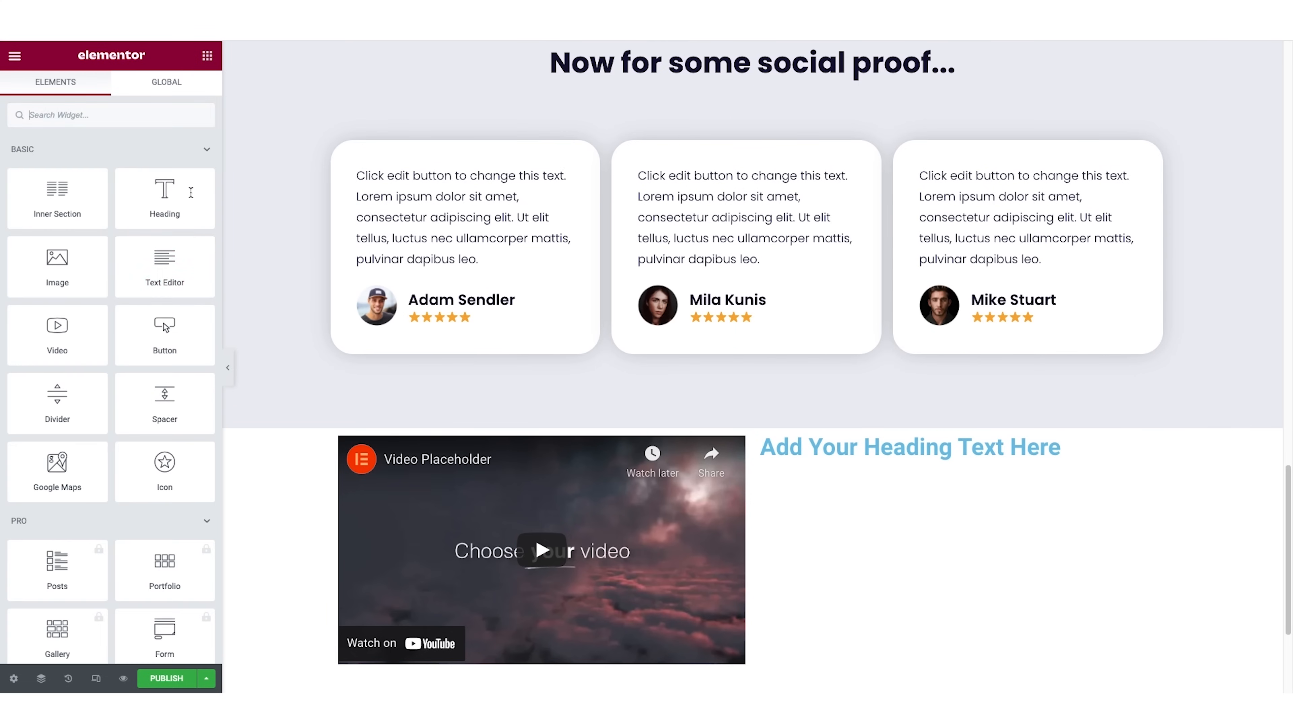
drag(166, 264, 829, 447)
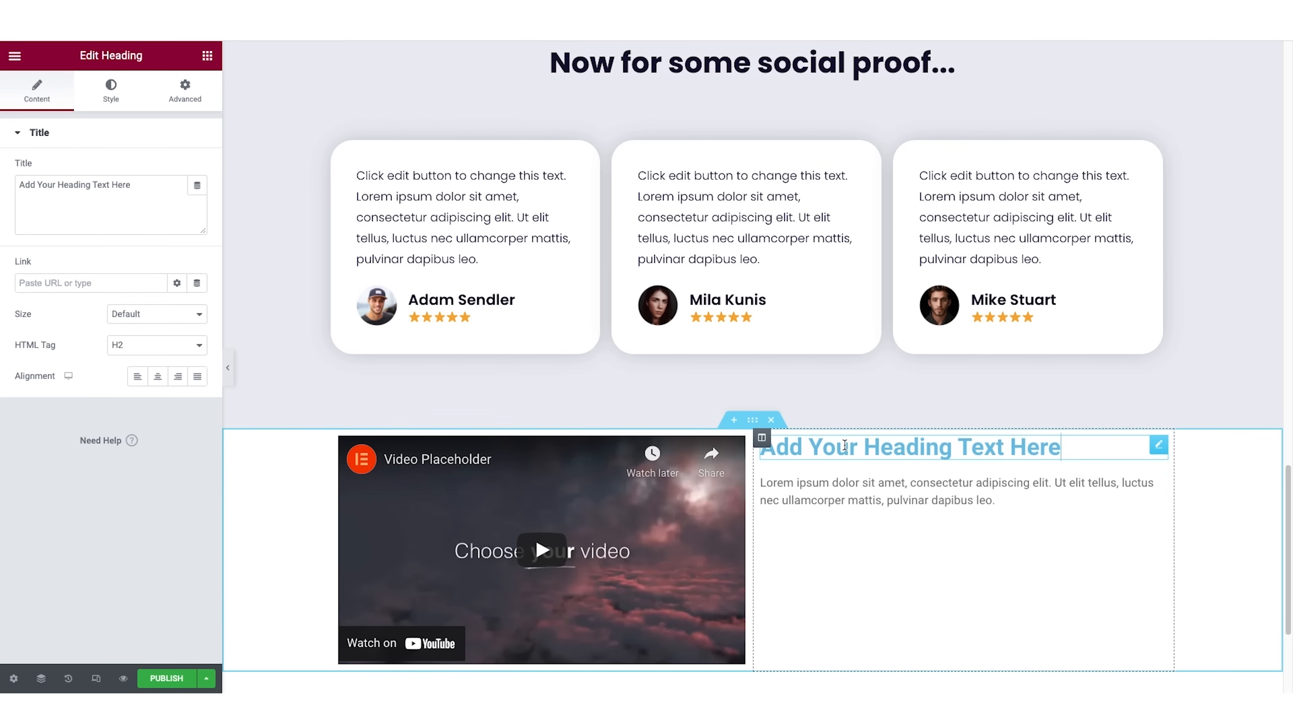
Change the new heading's text to "Build some extra credibility here.".
triple_click(95, 185)
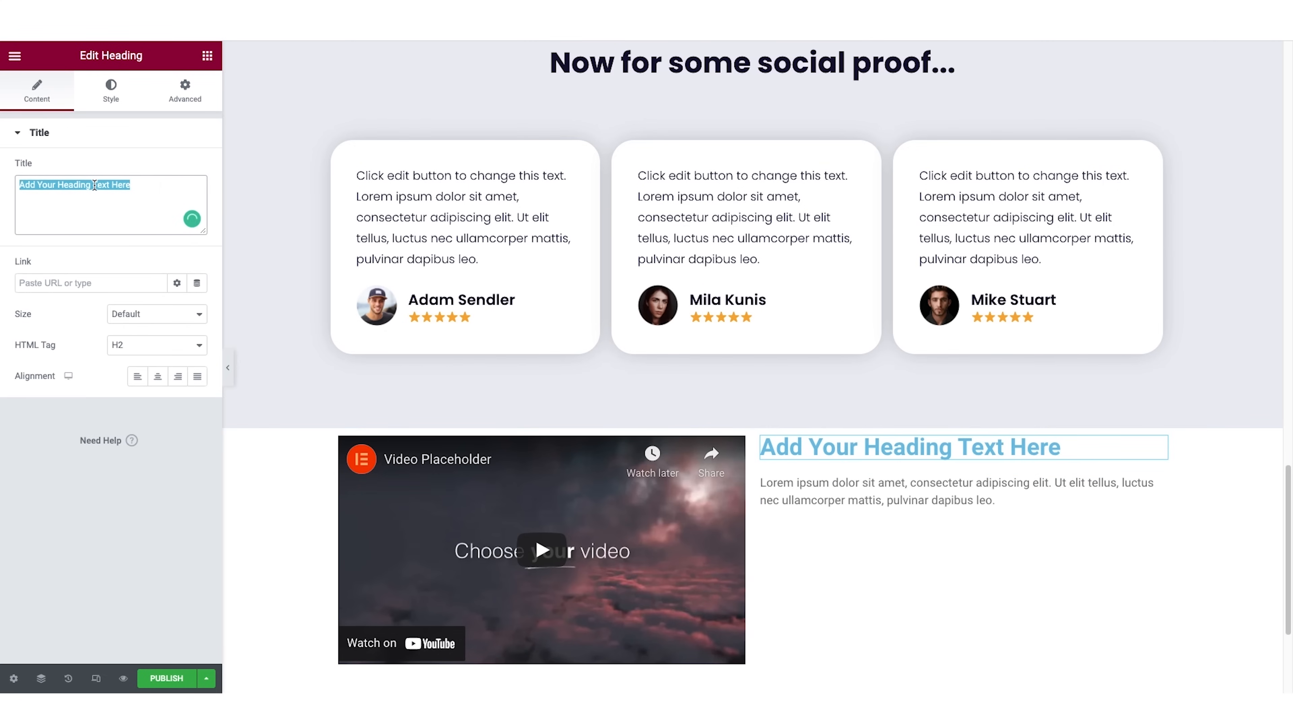
key(ctrl+v)
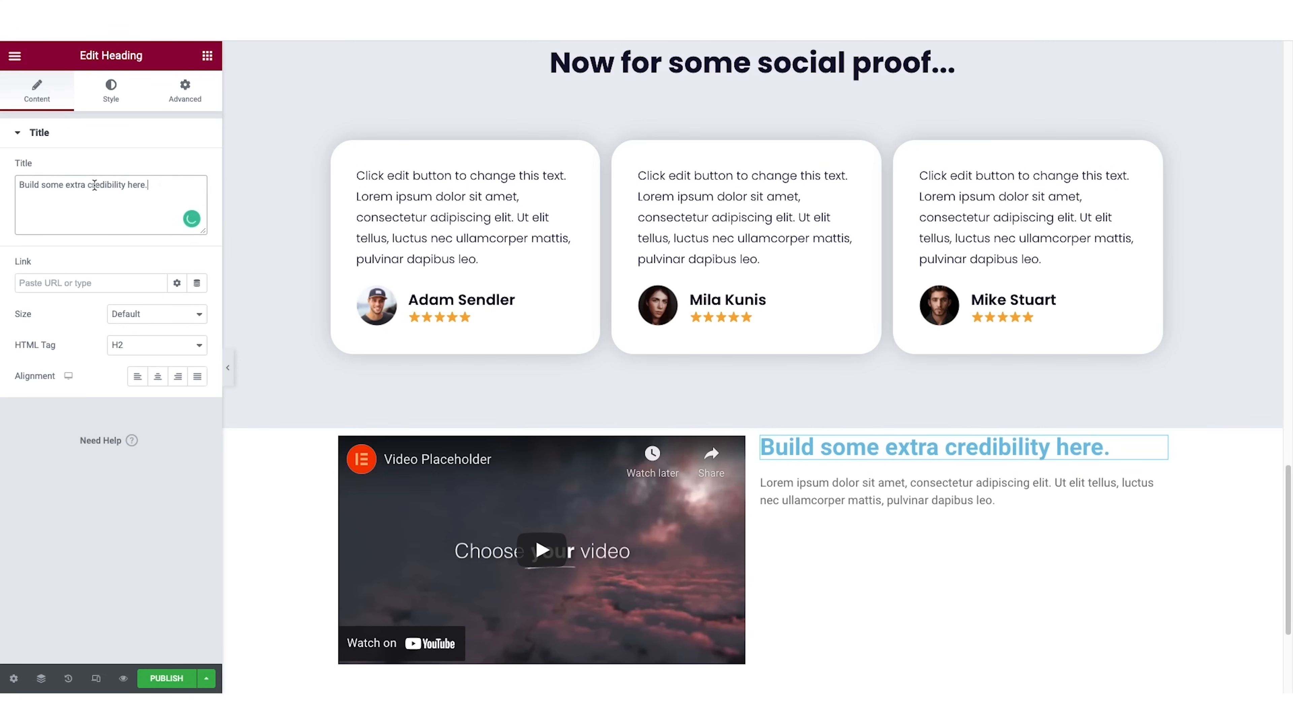
Replace the placeholder paragraph beside the video with the copied sample text beginning "It is a long established fact that a reader".
click(858, 487)
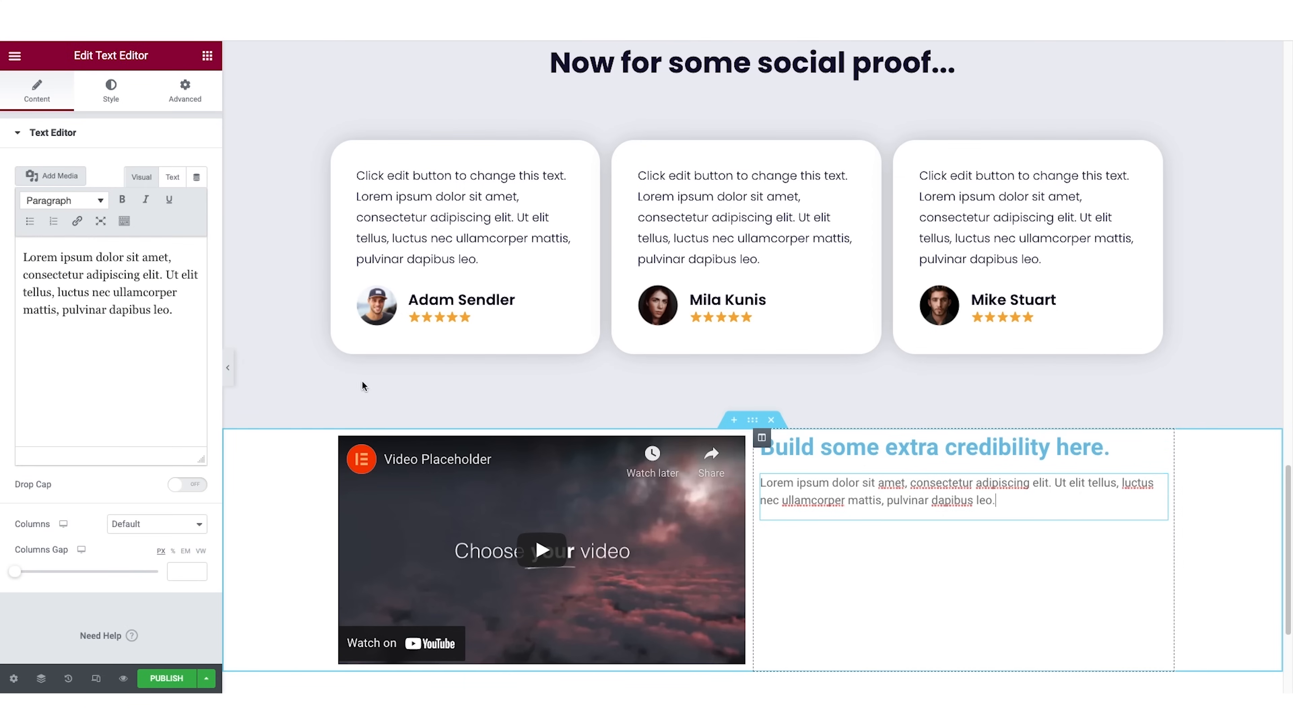
triple_click(127, 284)
click(128, 284)
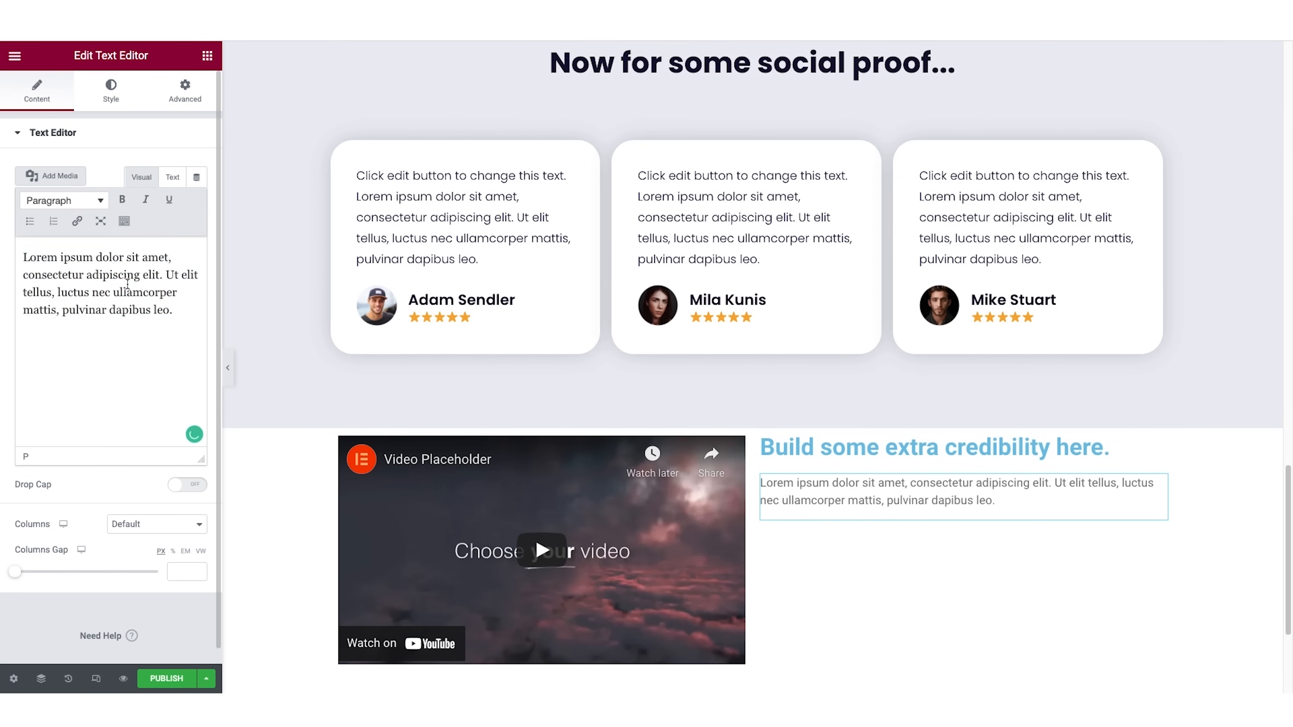
key(super+a)
key(super+v)
Unlink the video section's padding values and set its top and bottom padding to 80 px.
scroll(794, 483, down, 2)
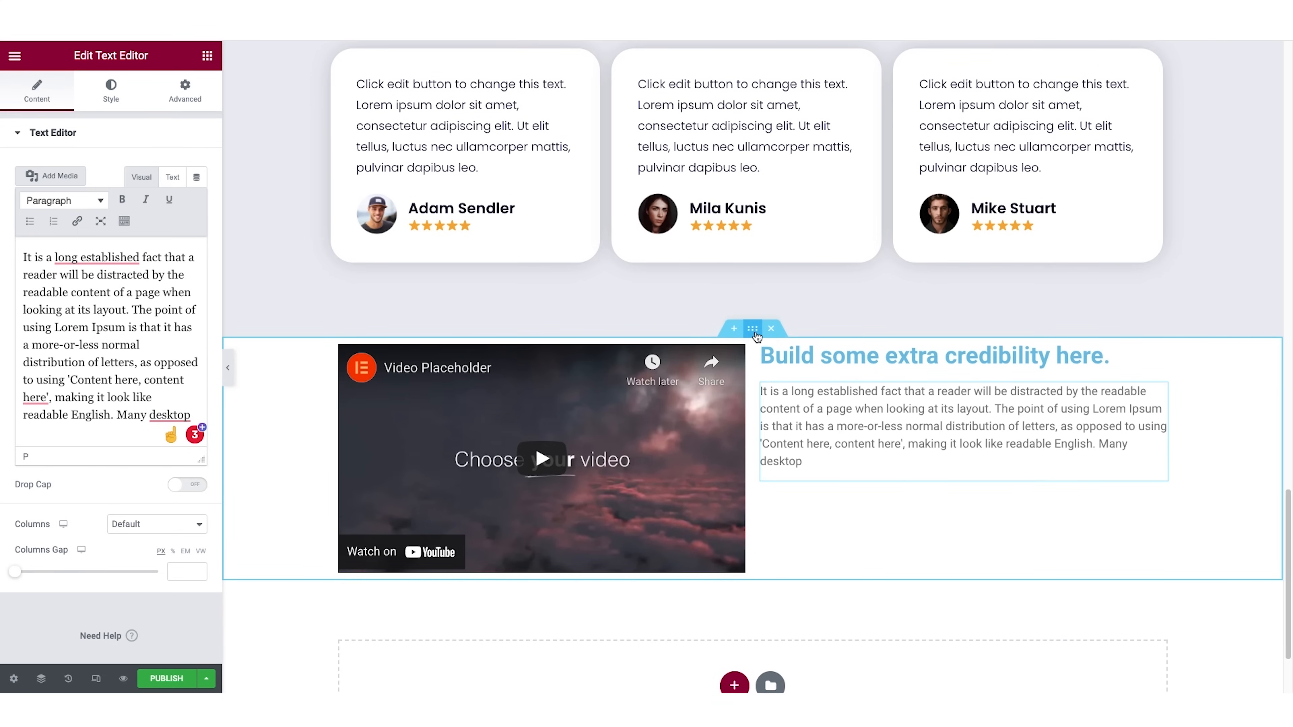
click(755, 334)
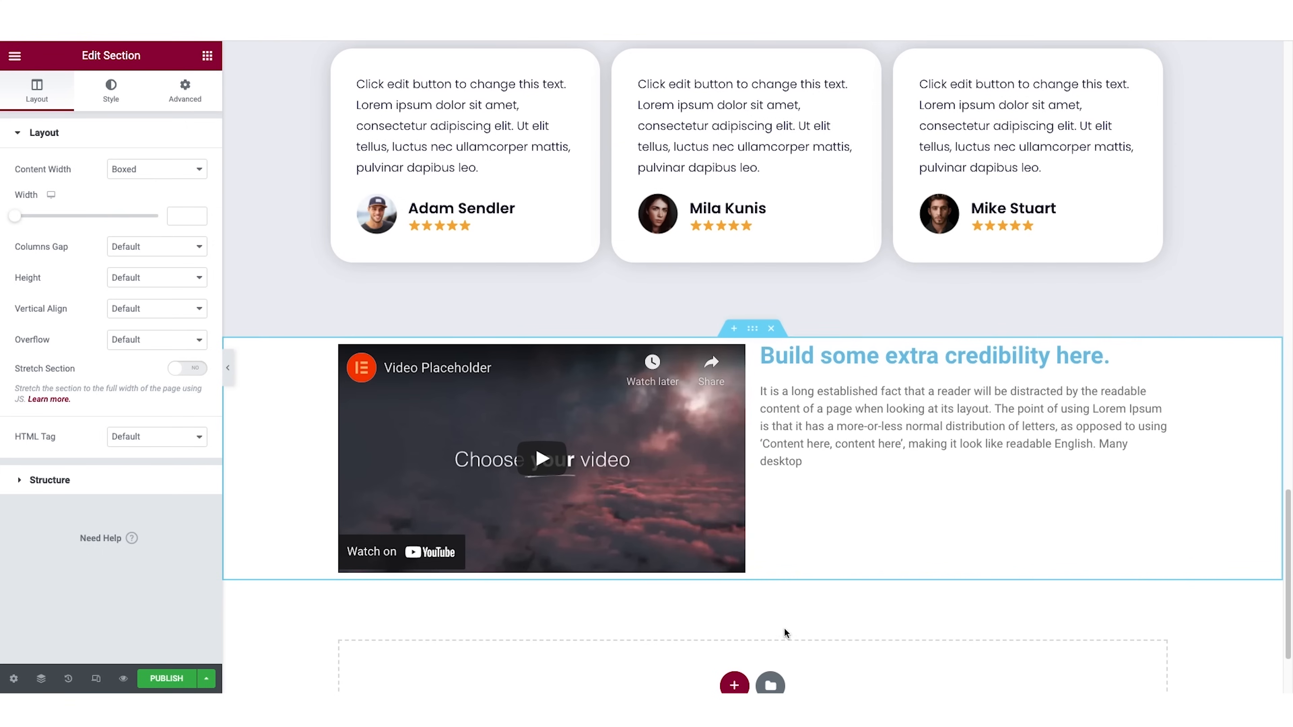
click(189, 95)
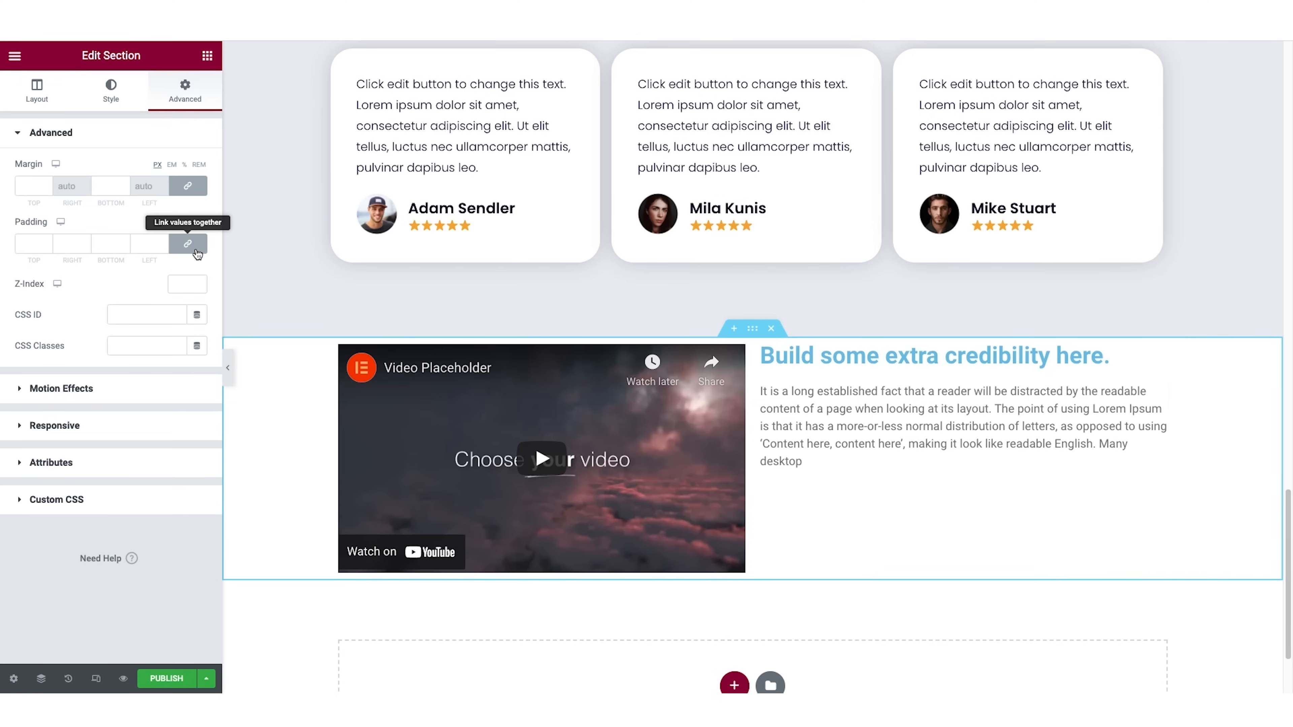
click(188, 244)
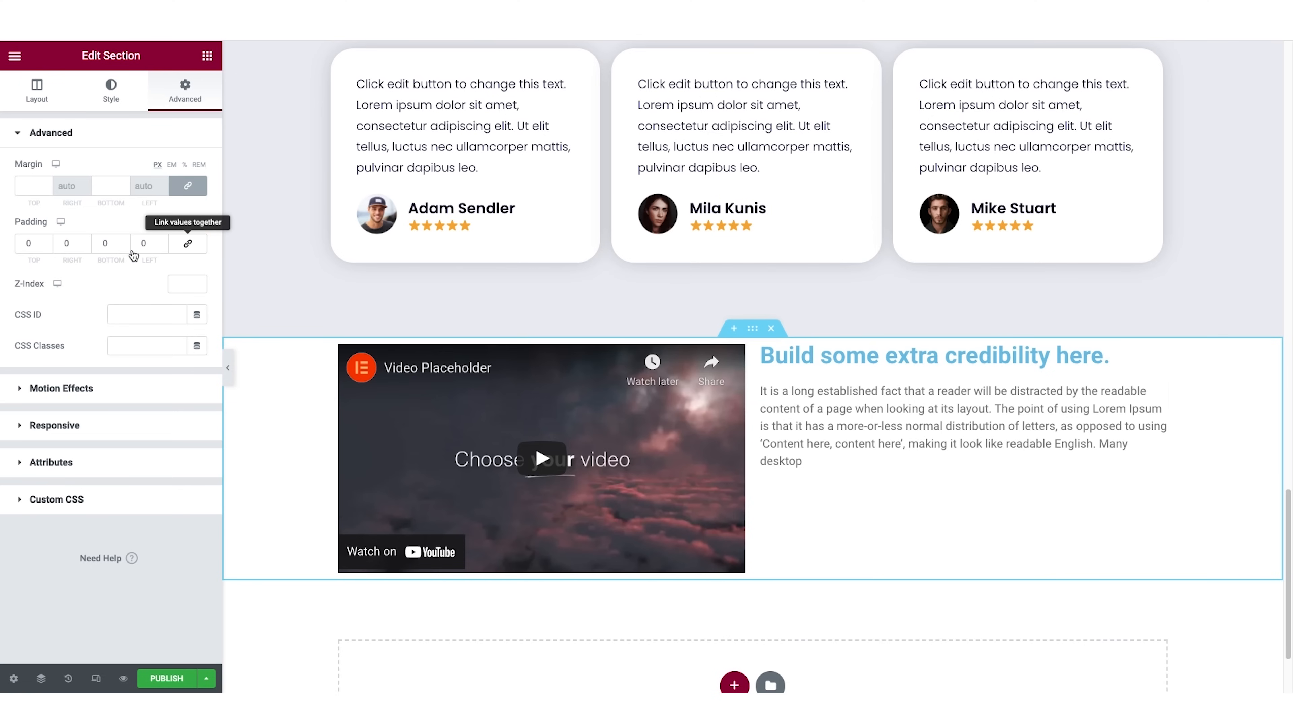
click(24, 248)
text(8)
click(102, 245)
text(8)
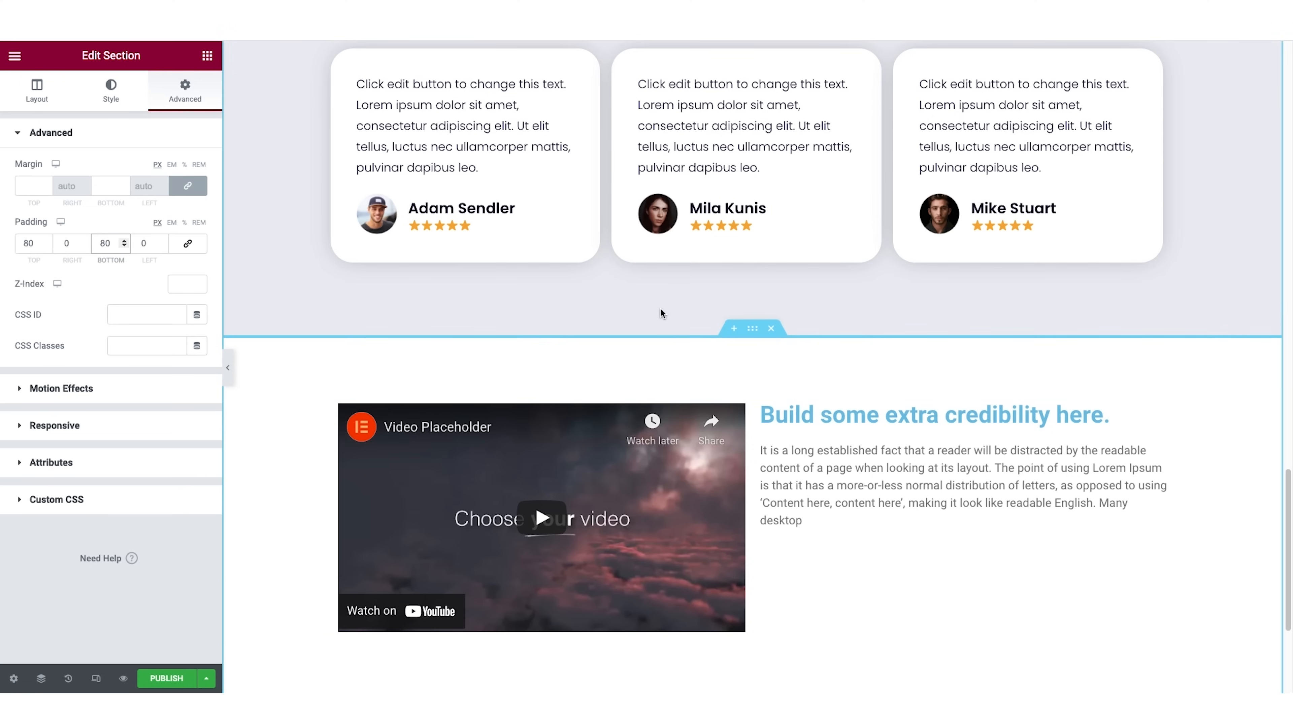
scroll(660, 313, down, 3)
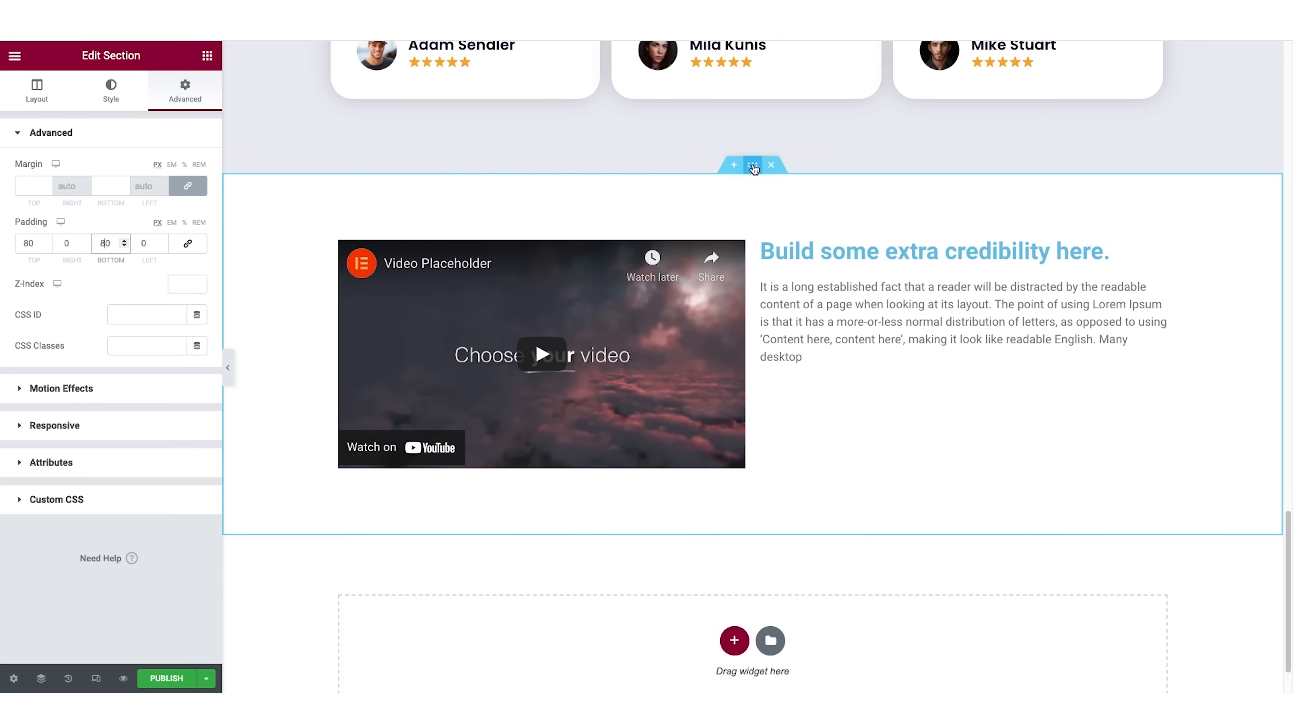
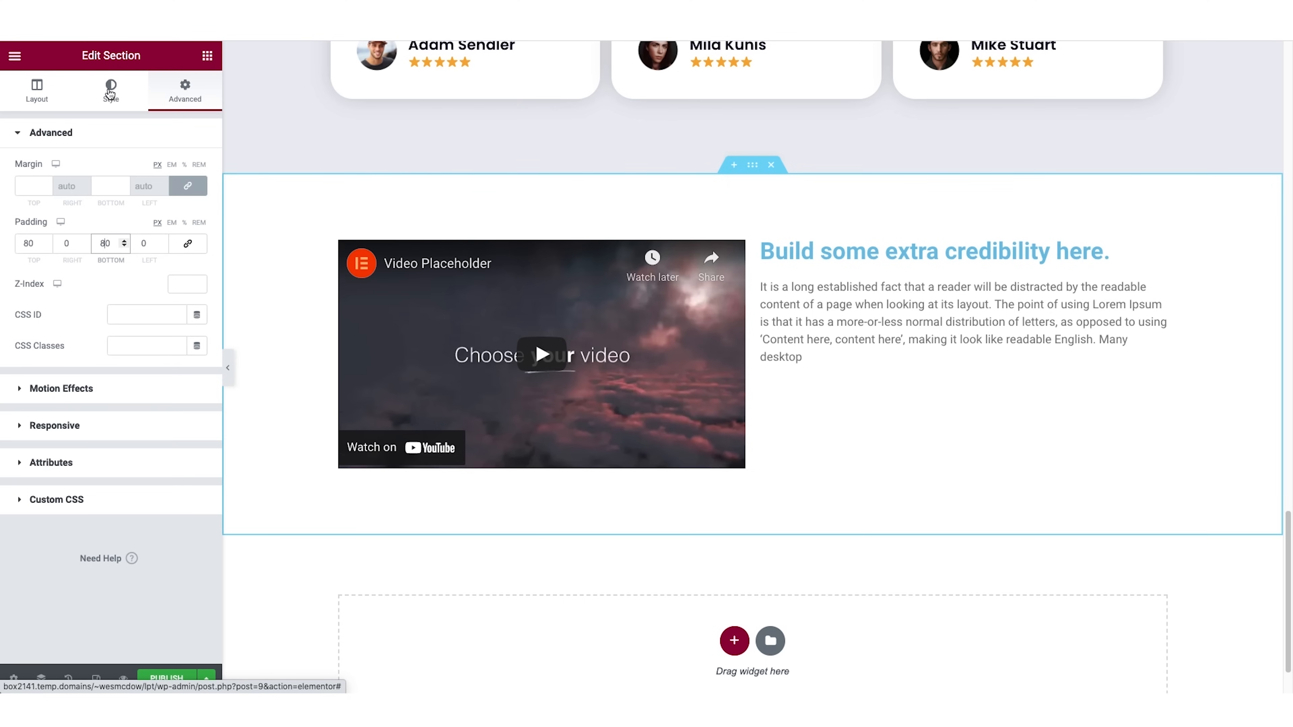
Give the video section a classic background in the global color "dark text".
click(110, 93)
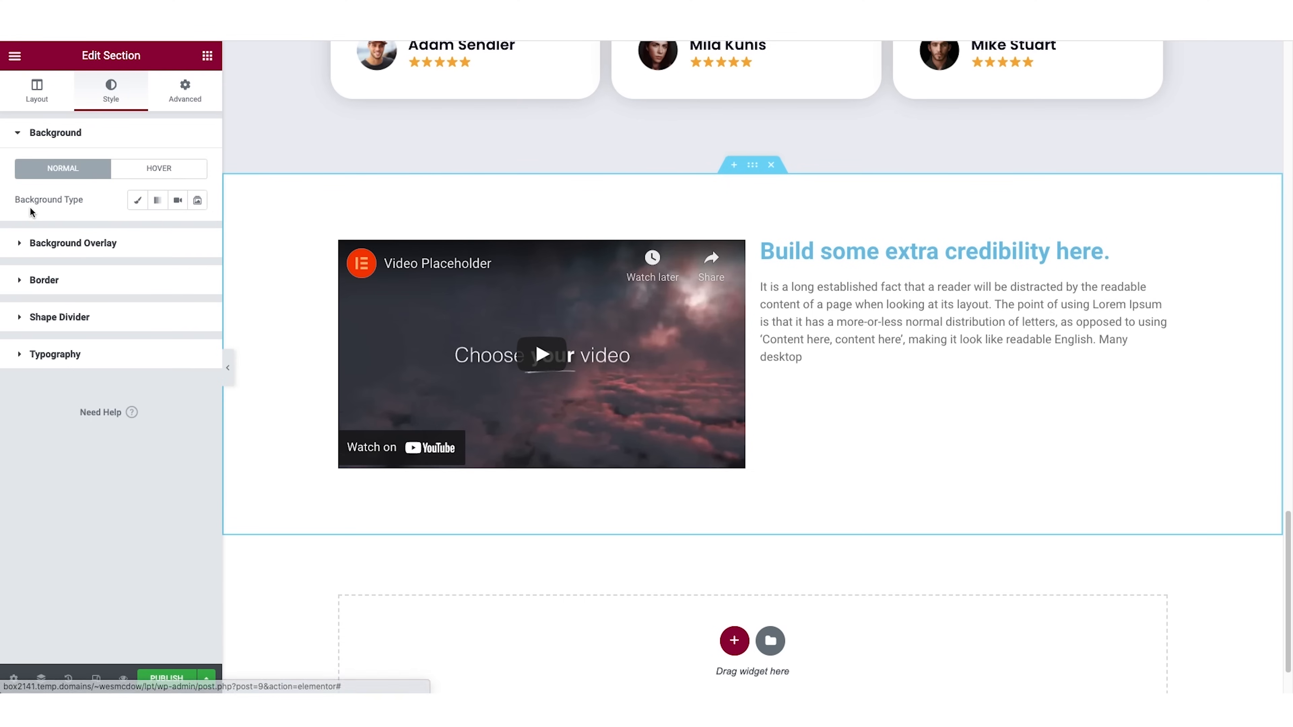
click(137, 200)
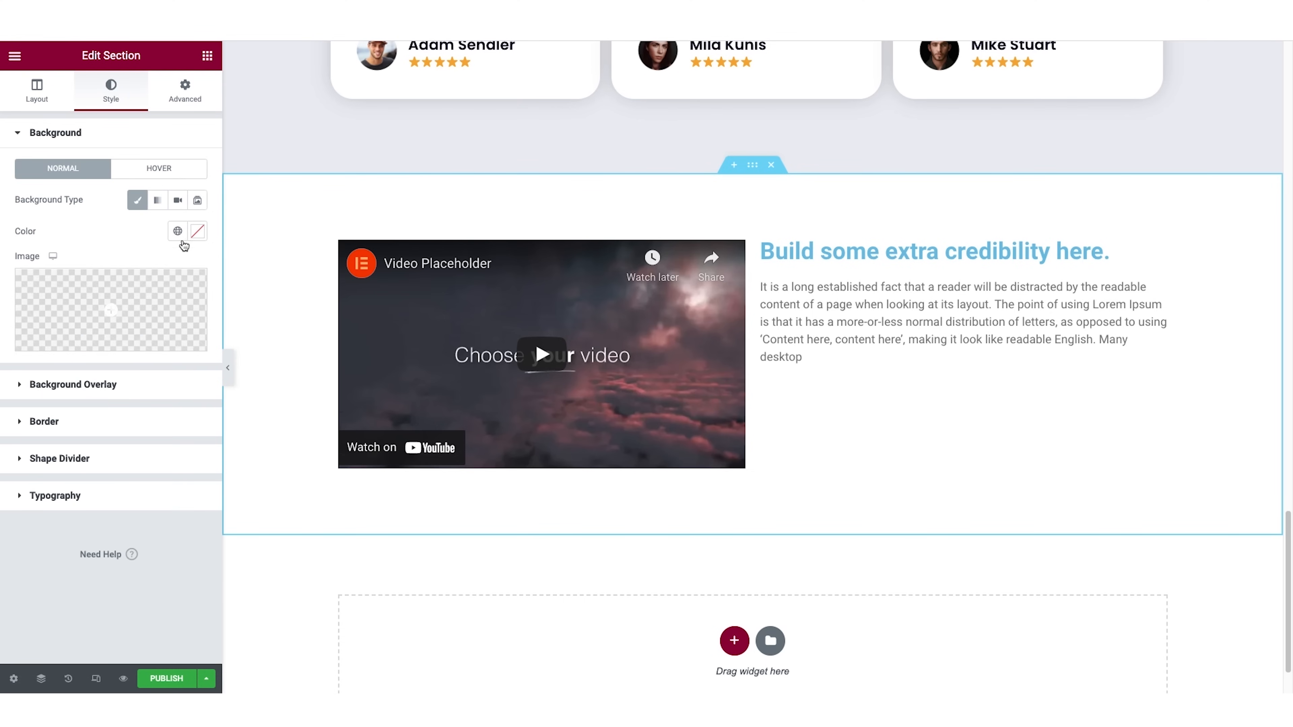
click(177, 232)
scroll(155, 360, down, 3)
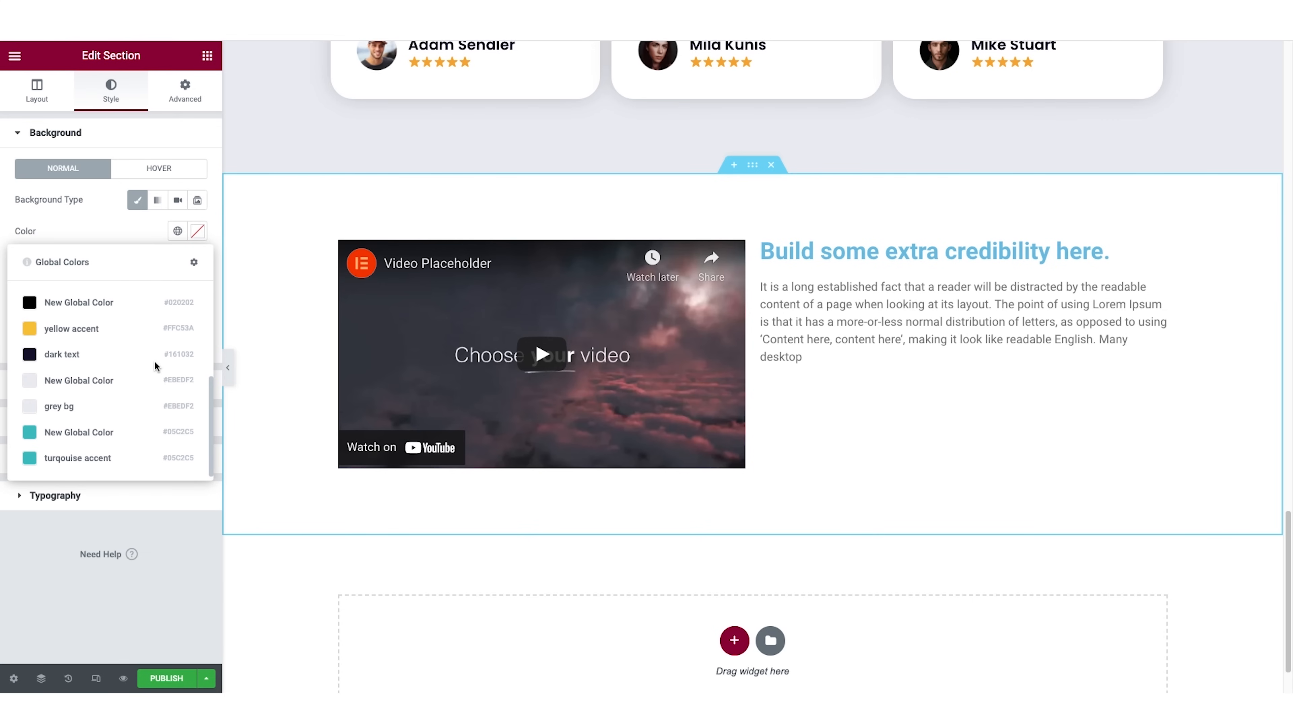
click(86, 357)
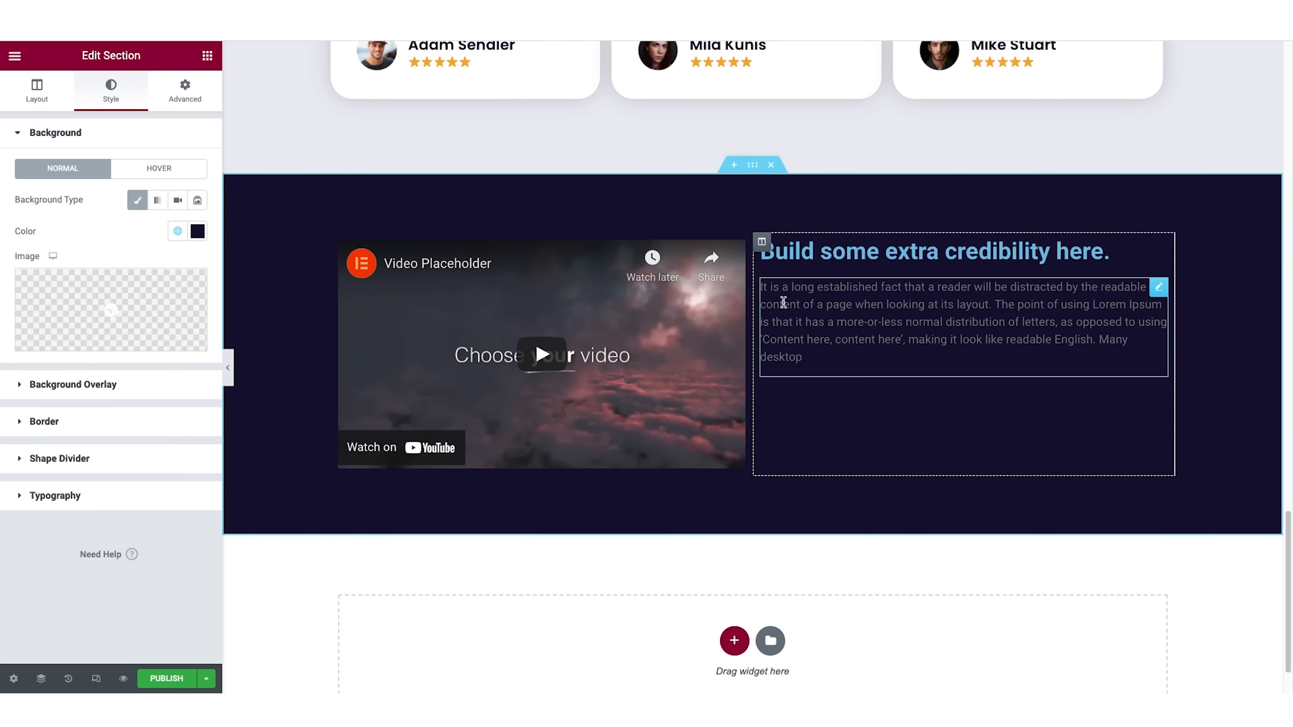
Color the "Build some extra credibility here." heading white and set its font family to Poppins.
click(1159, 253)
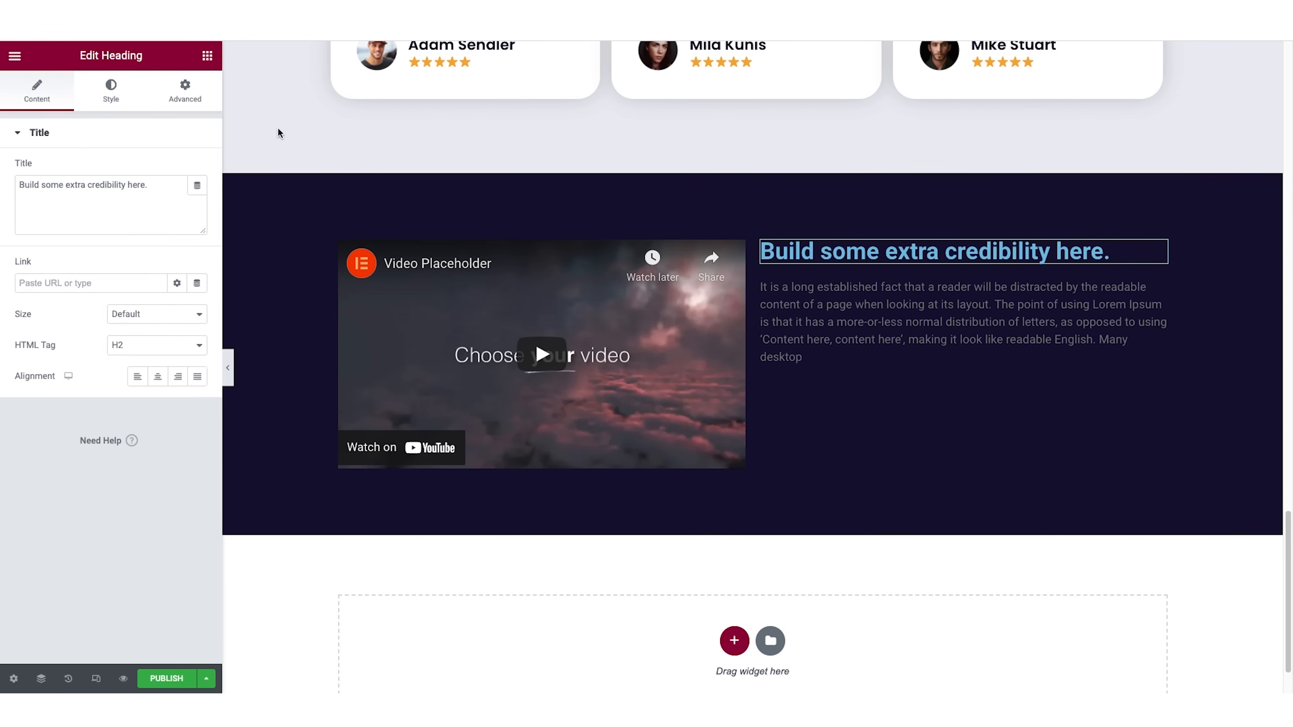
click(111, 90)
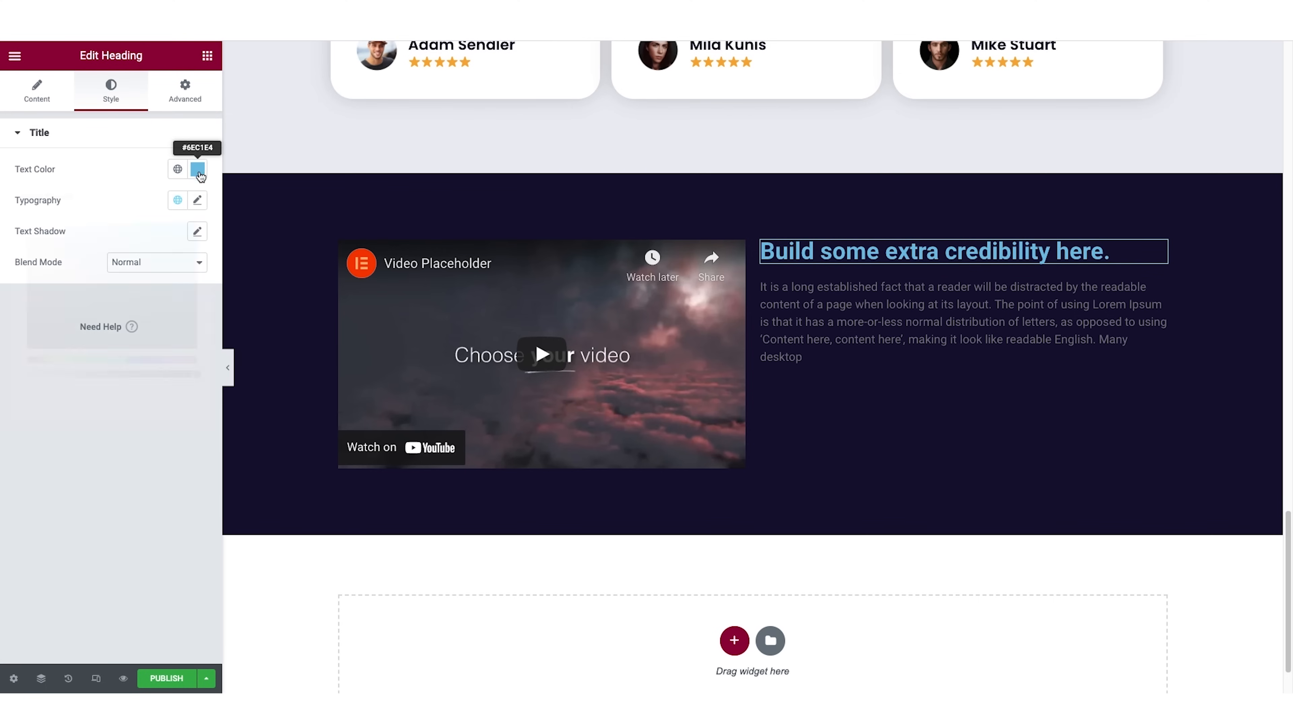
click(198, 170)
drag(63, 239, 28, 224)
click(81, 176)
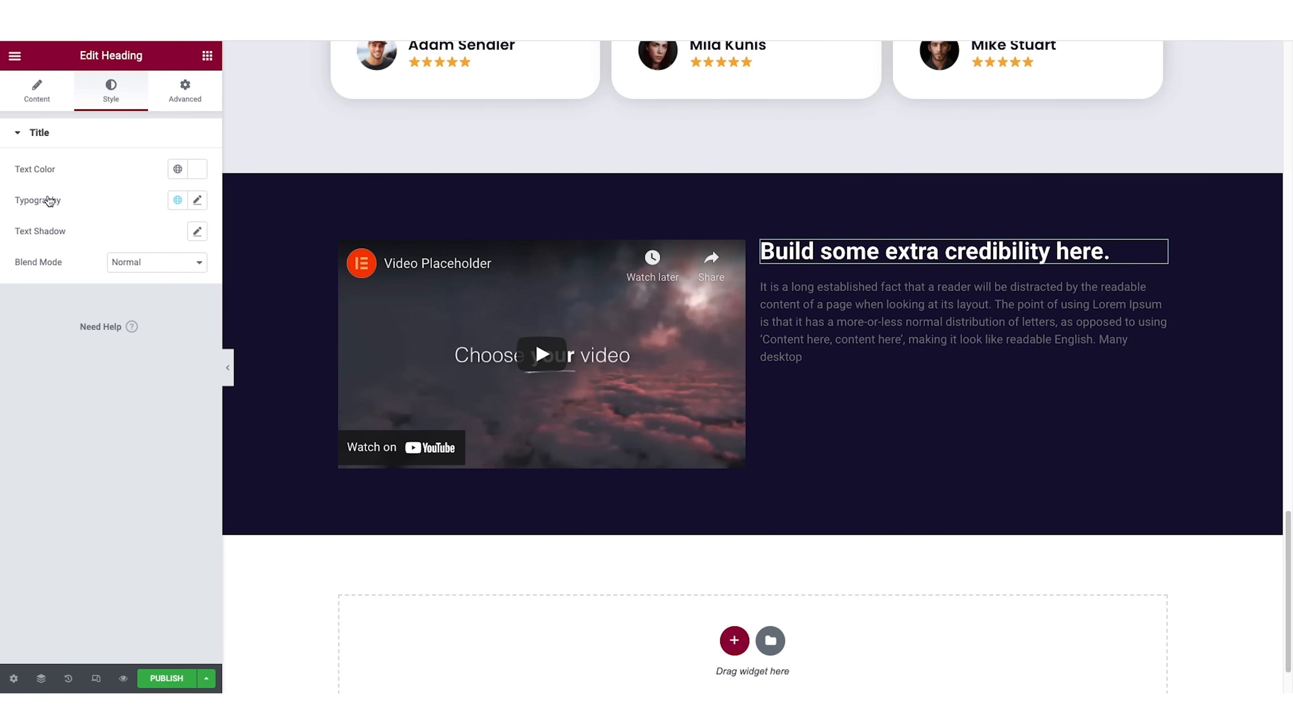
click(197, 200)
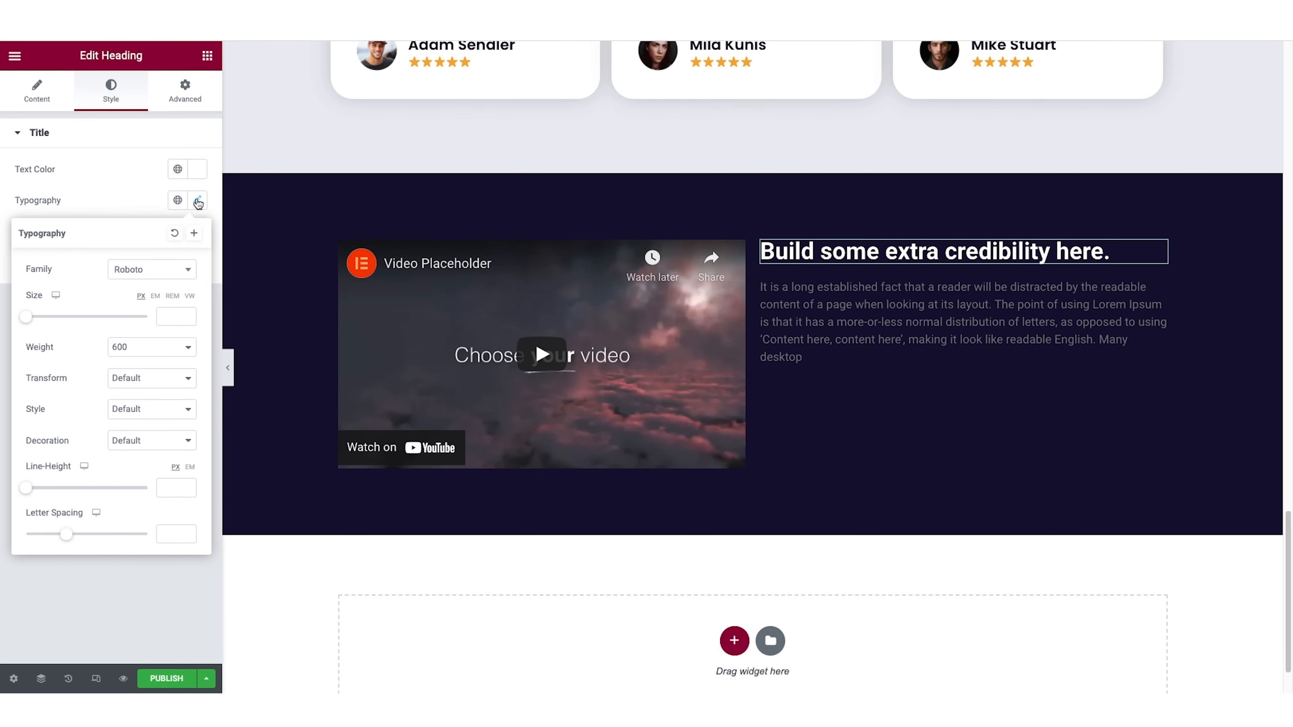
click(148, 270)
text(pop)
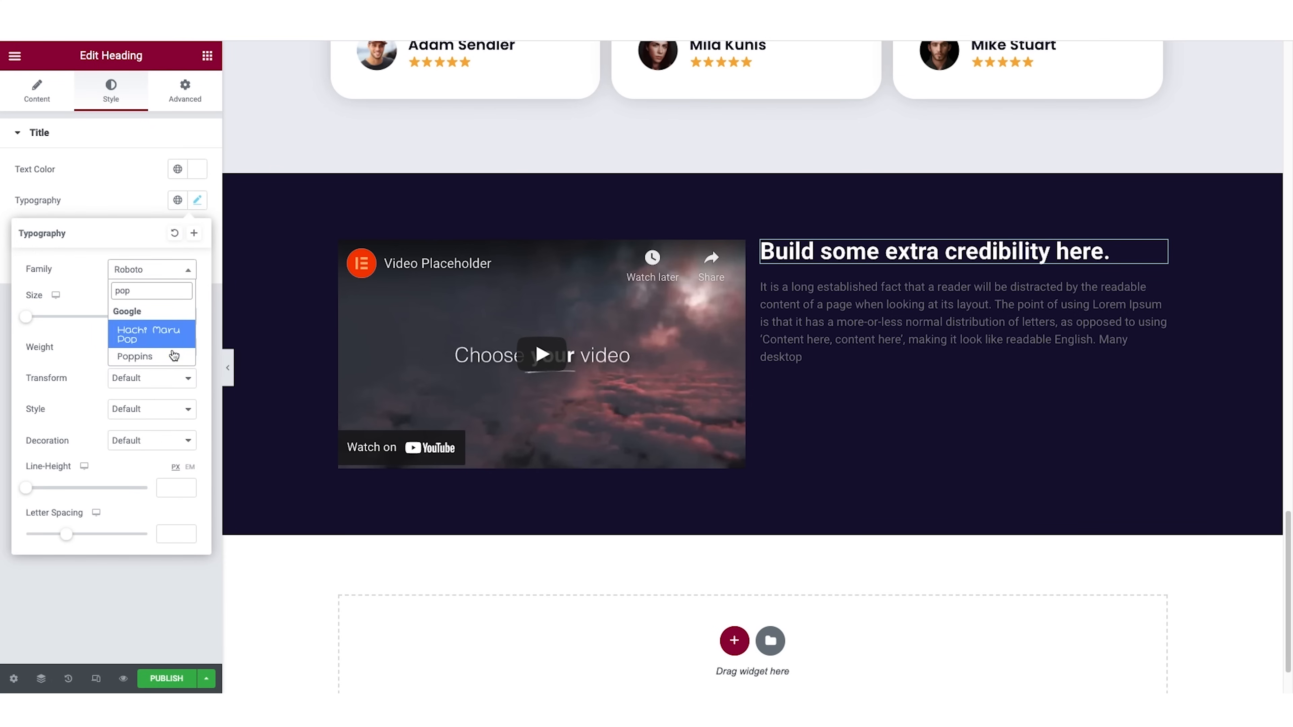
click(174, 356)
Color the paragraph beside the video white and set its font family to Poppins.
click(783, 326)
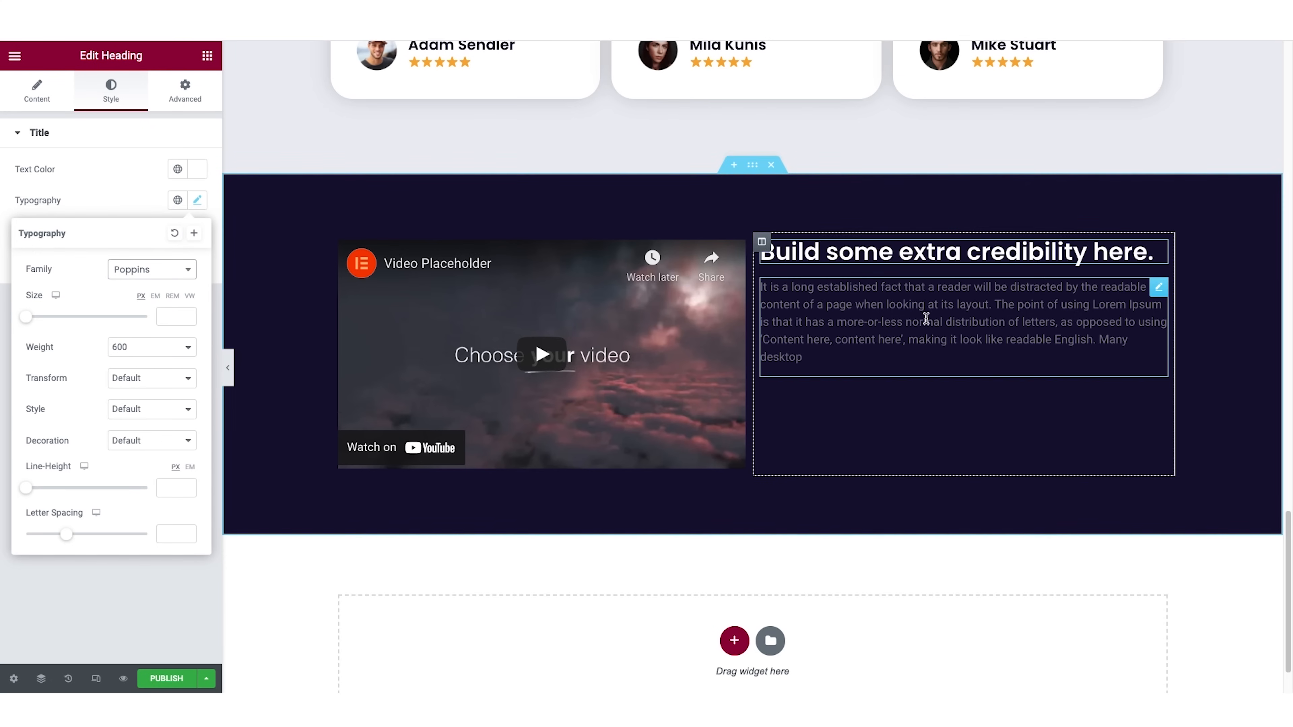
click(107, 100)
click(198, 200)
click(55, 279)
click(104, 212)
click(198, 231)
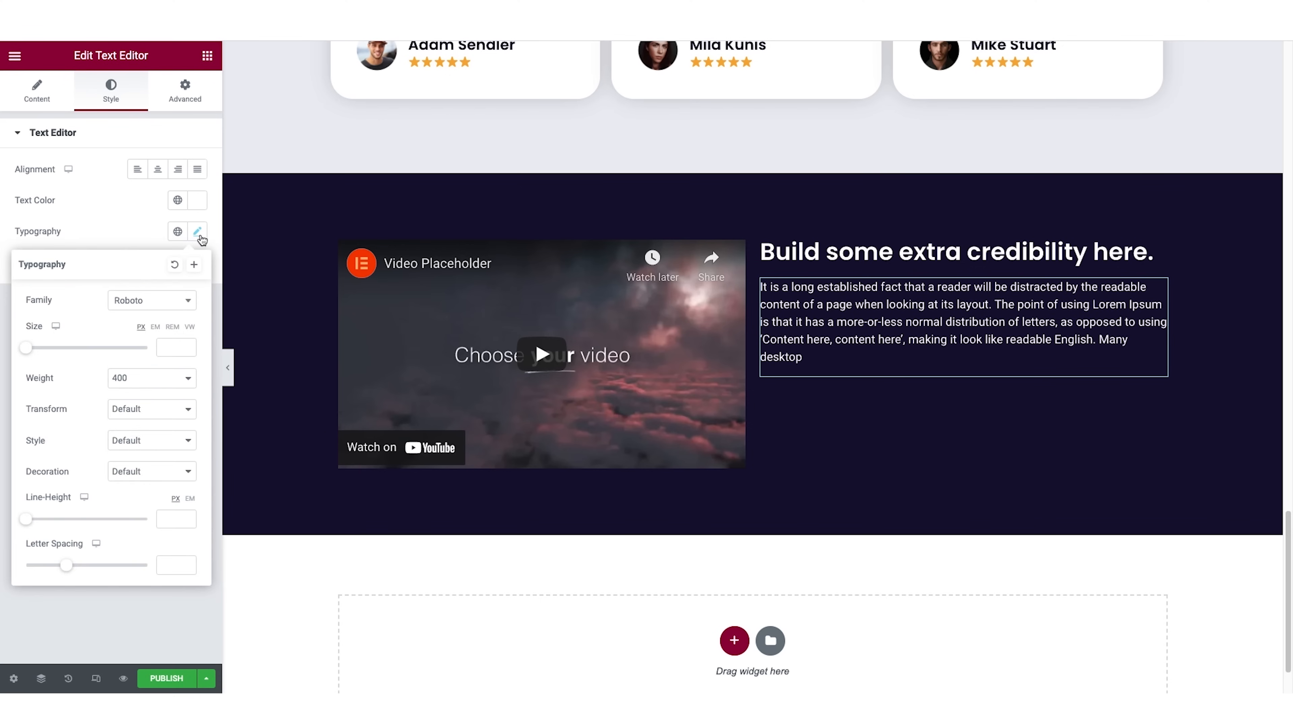
click(168, 301)
text(pop)
click(175, 388)
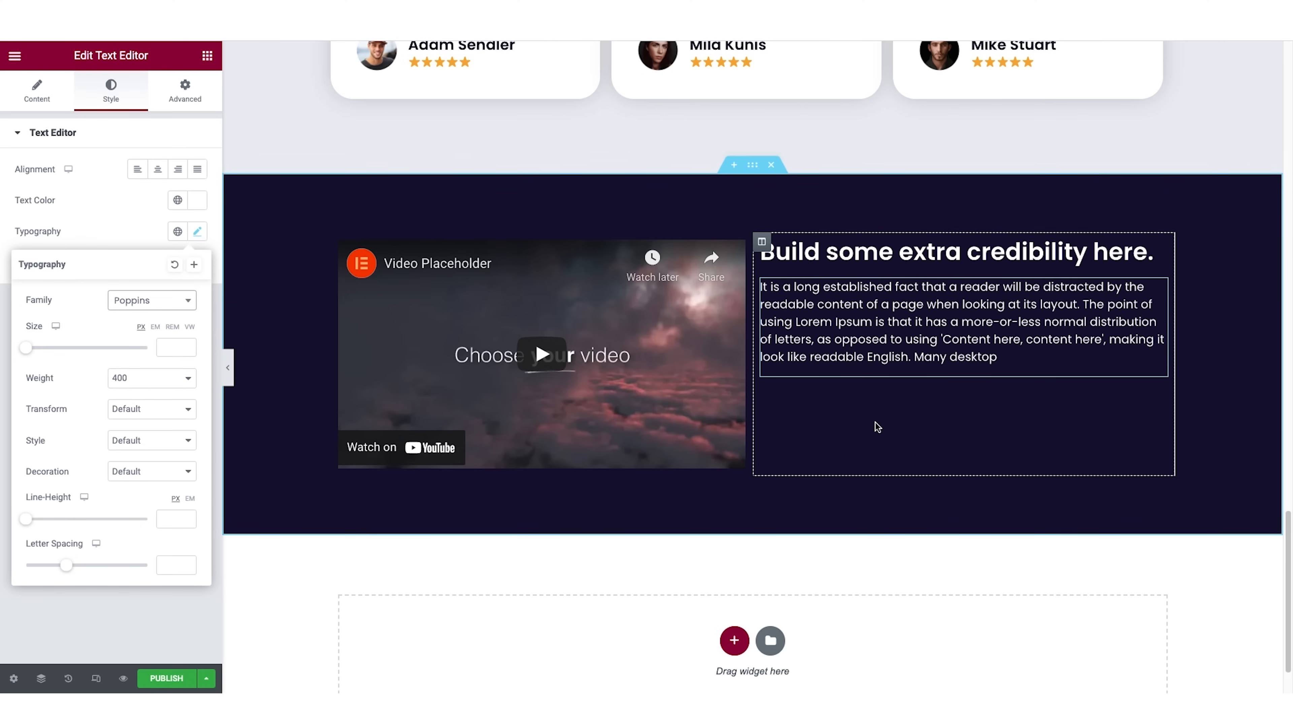
Copy the "Call to action" button from the section above the testimonials and paste it below the paragraph beside the video.
scroll(779, 388, up, 8)
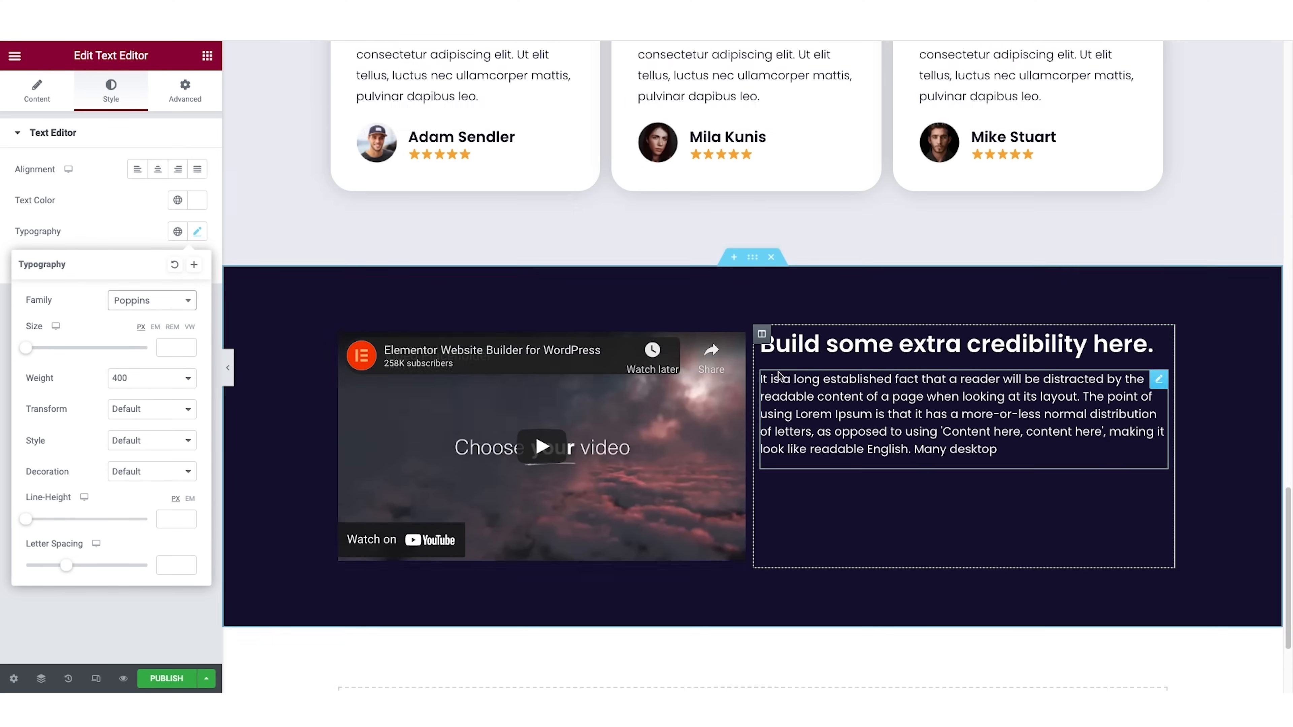
scroll(778, 373, up, 3)
right_click(411, 206)
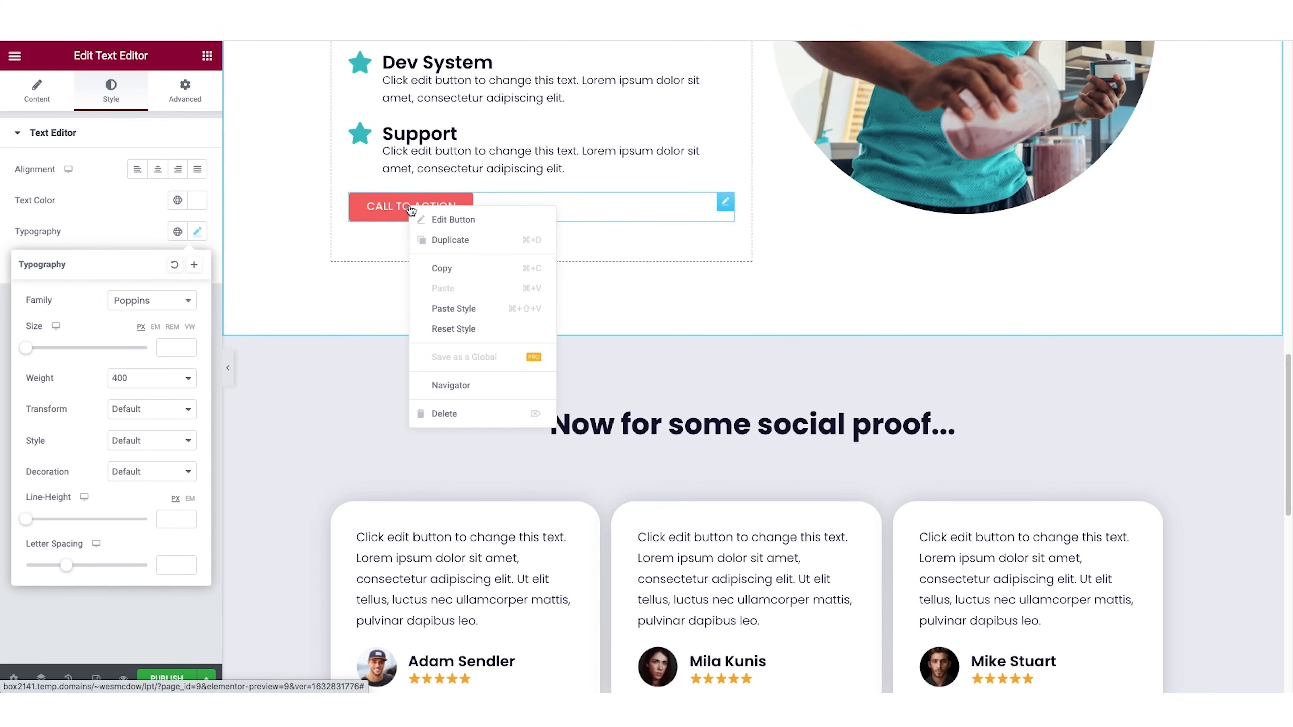
click(441, 268)
scroll(815, 407, down, 8)
right_click(891, 459)
click(924, 539)
click(438, 399)
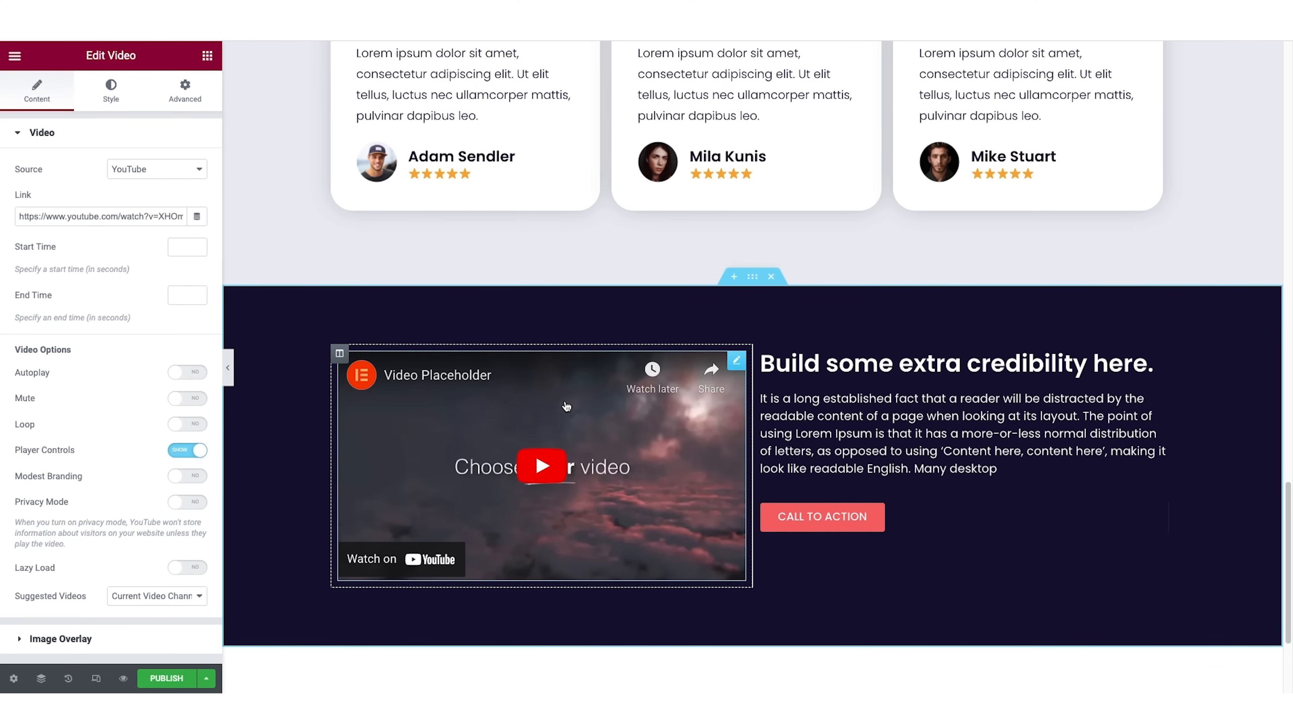
click(147, 174)
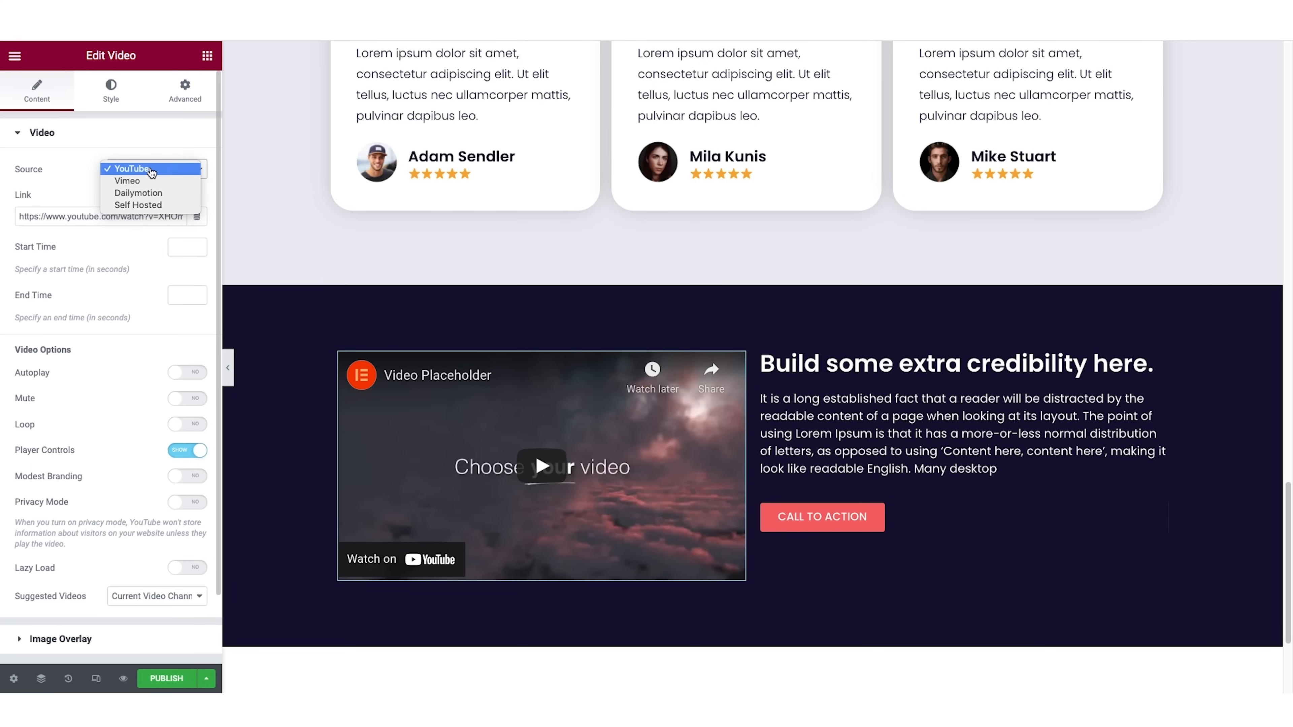
click(151, 173)
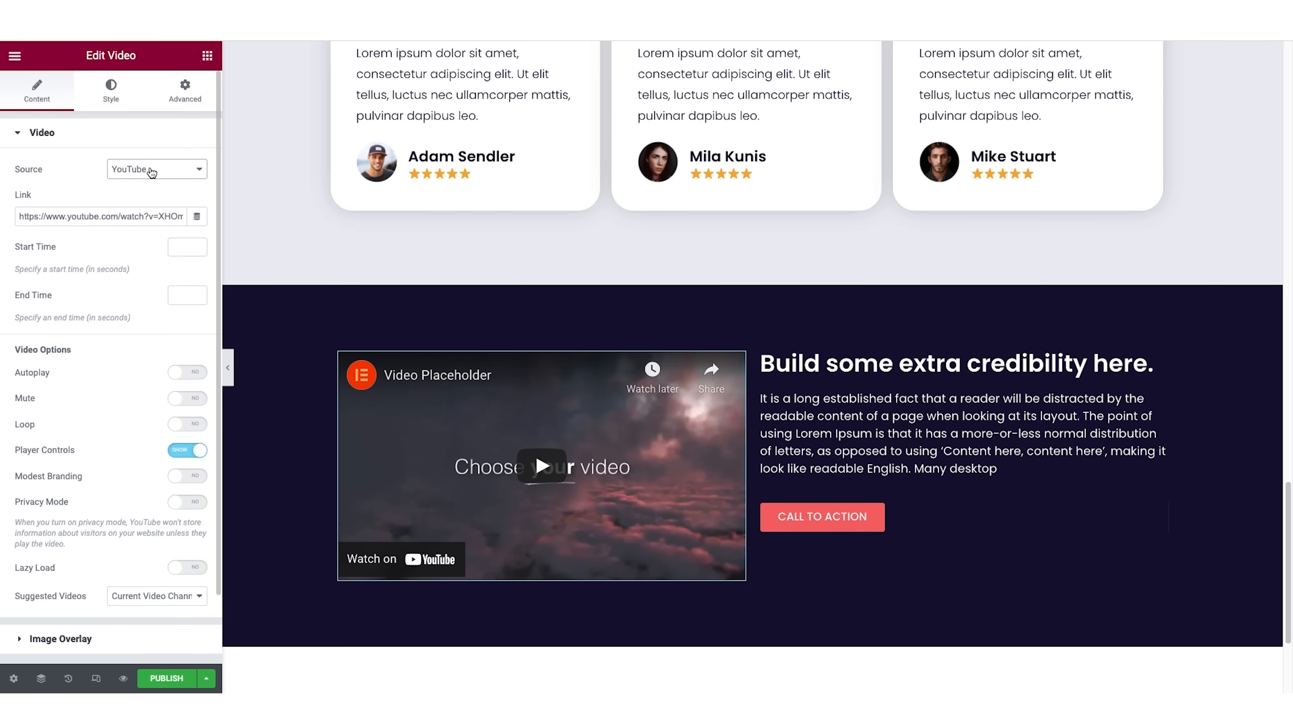
click(119, 215)
key(ctrl+a)
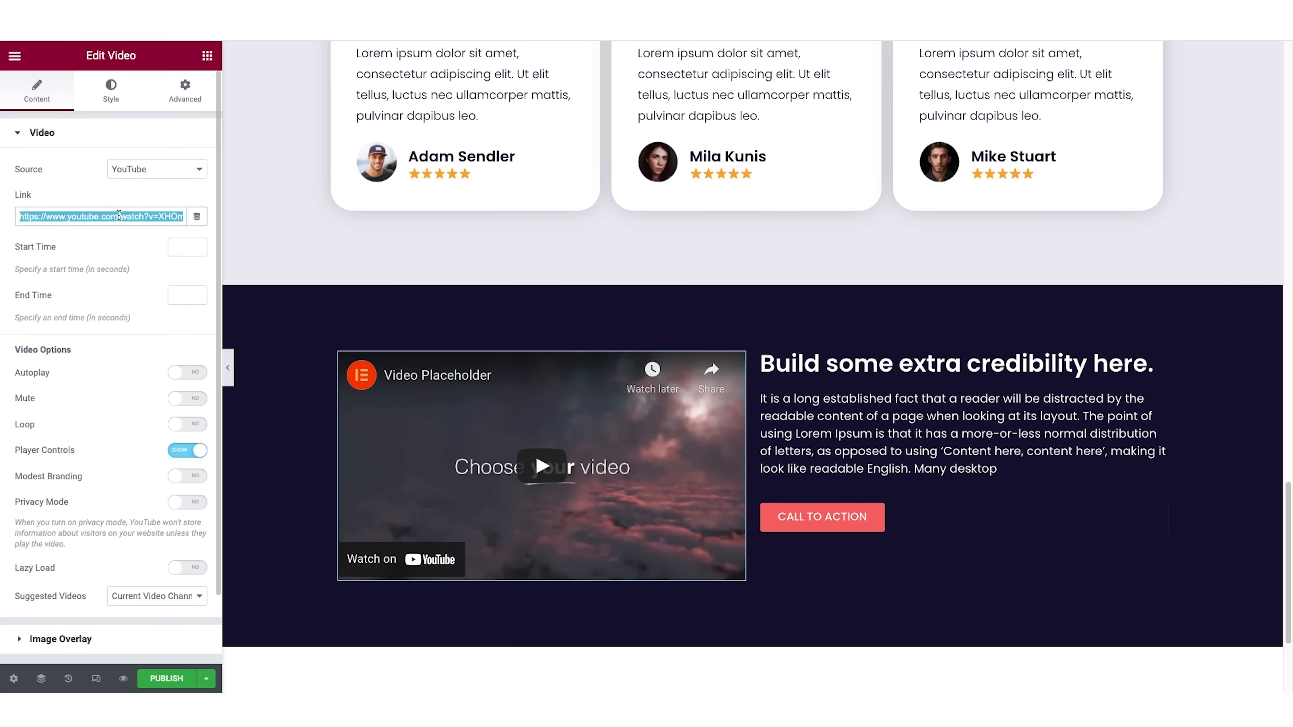
key(ctrl+v)
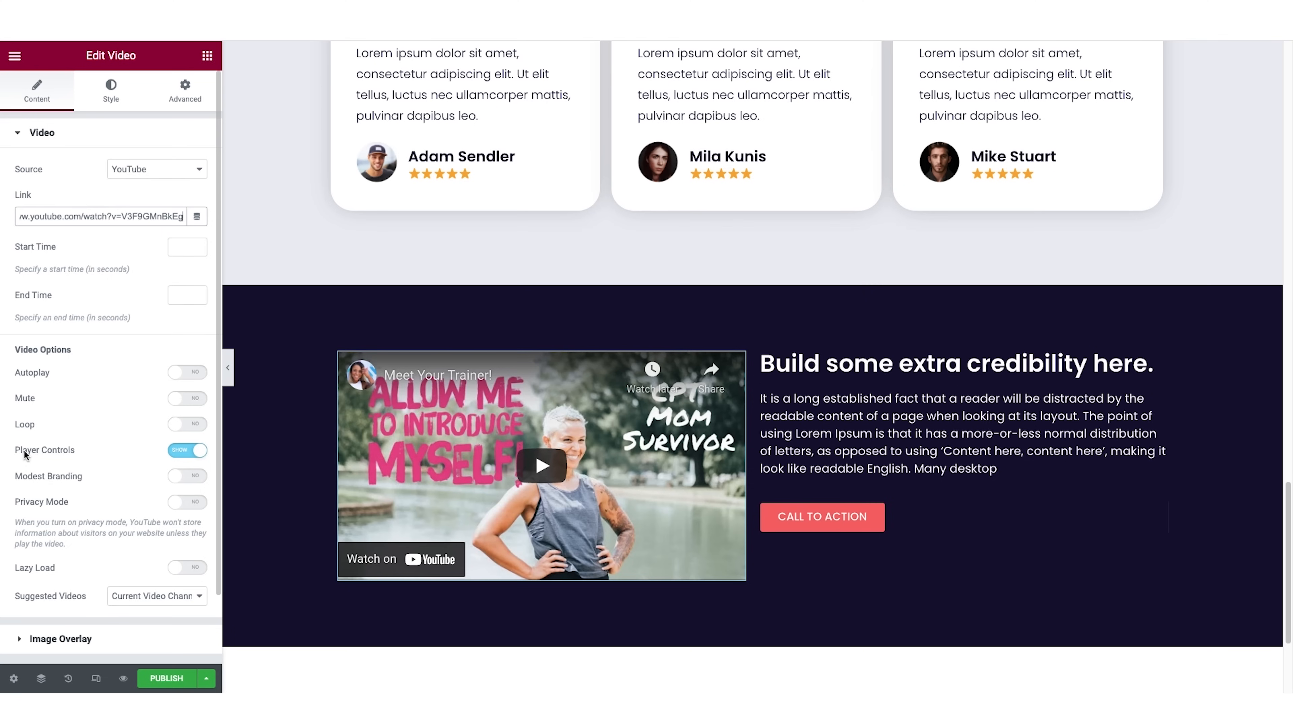
Hide the video's player controls and briefly preview the section without the editing panel.
click(176, 452)
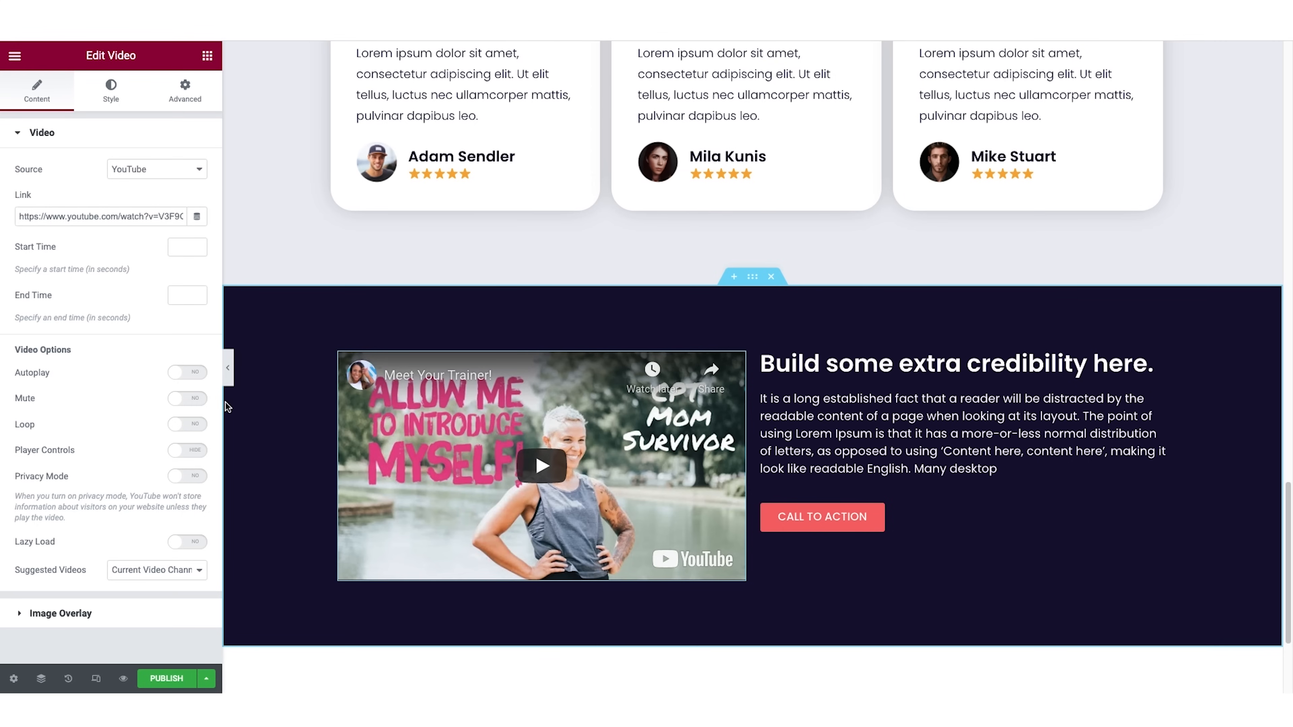
click(228, 367)
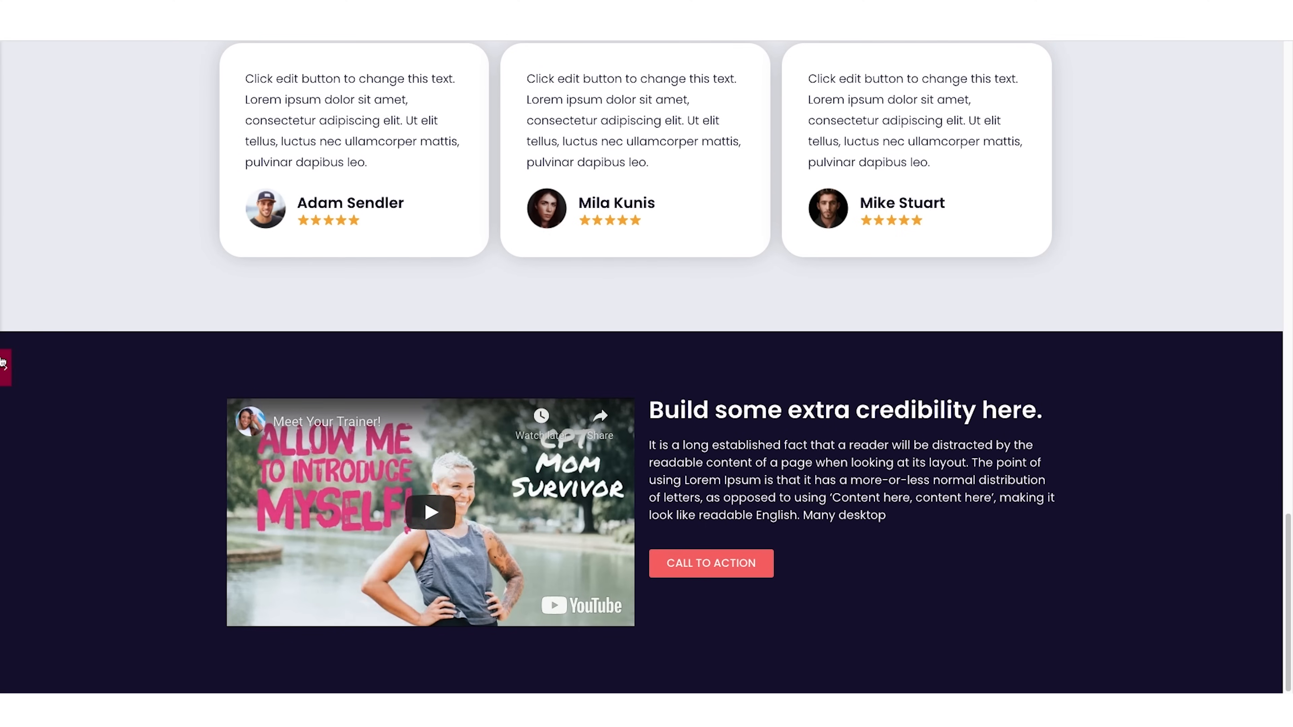
click(5, 365)
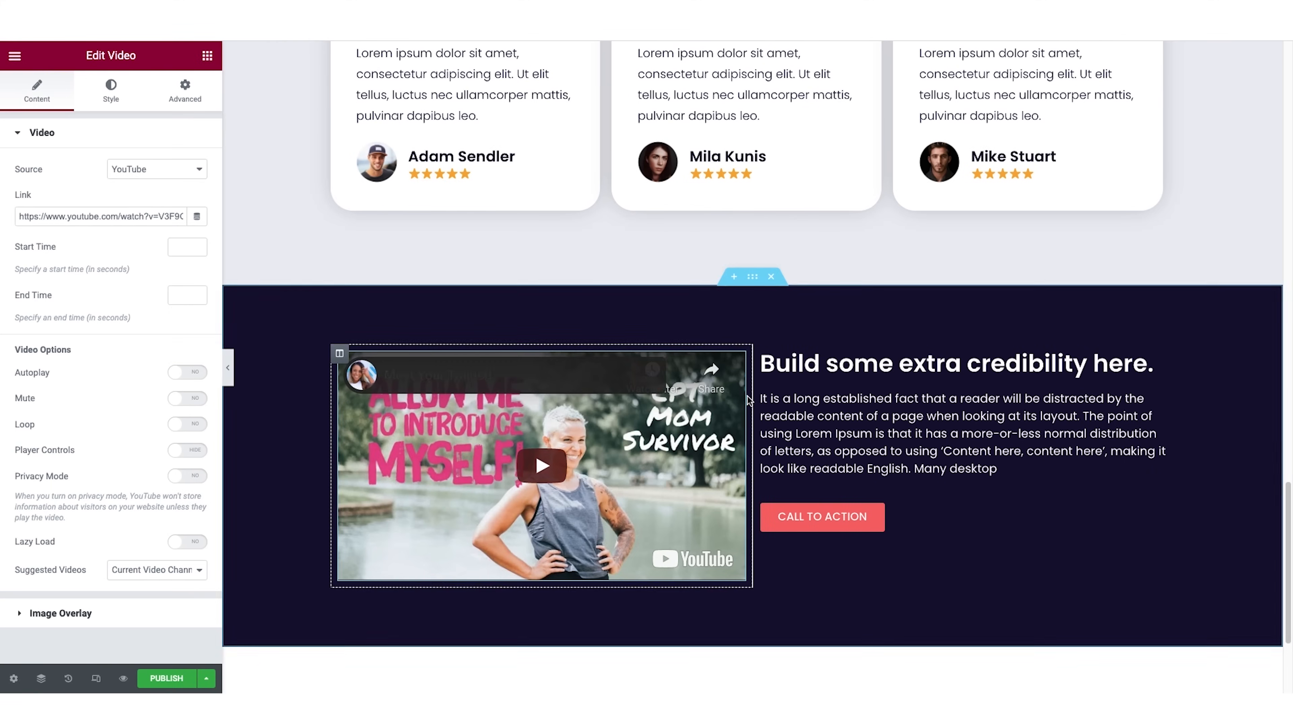
Set the video section's columns gap to Wide.
click(753, 284)
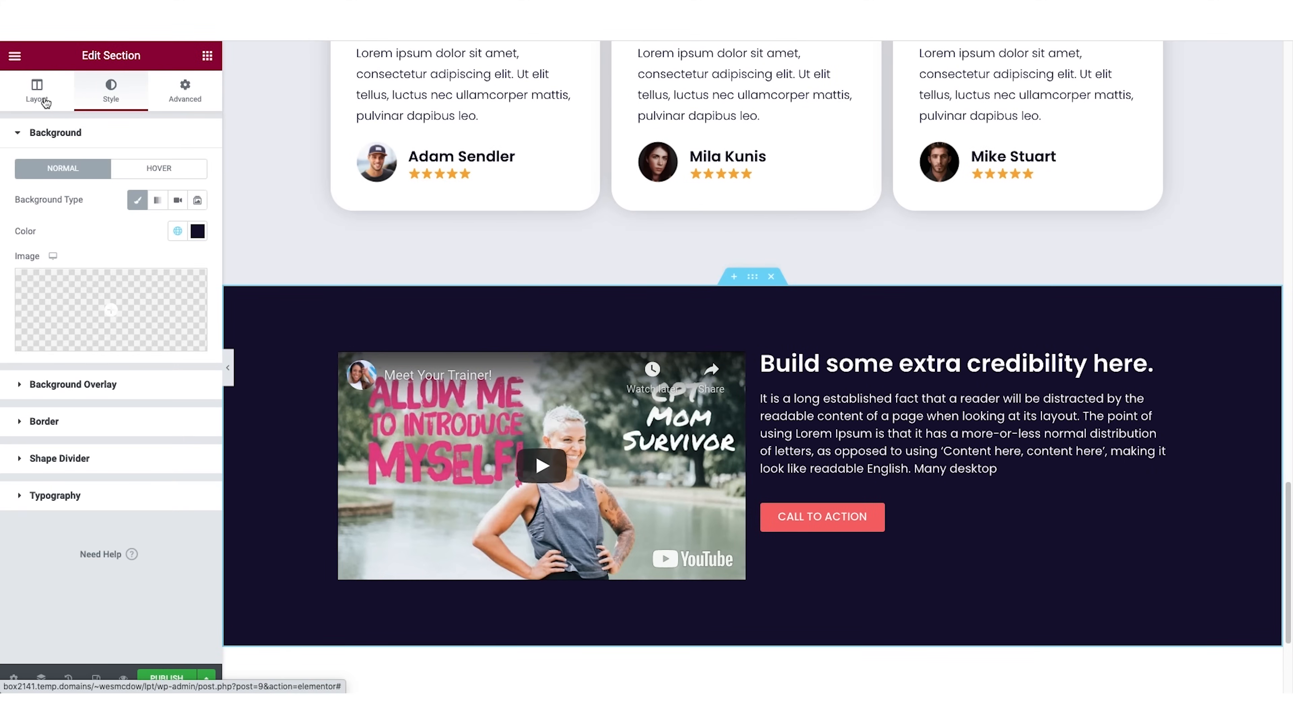
click(41, 100)
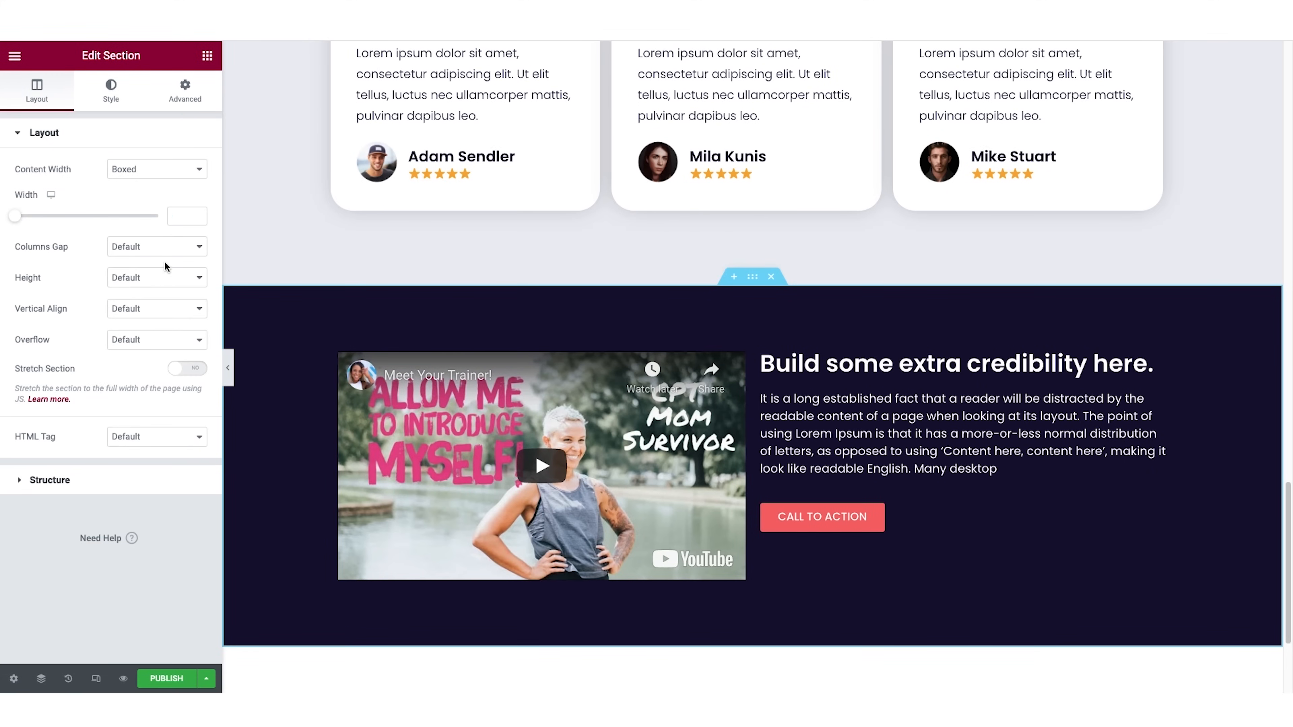
click(174, 256)
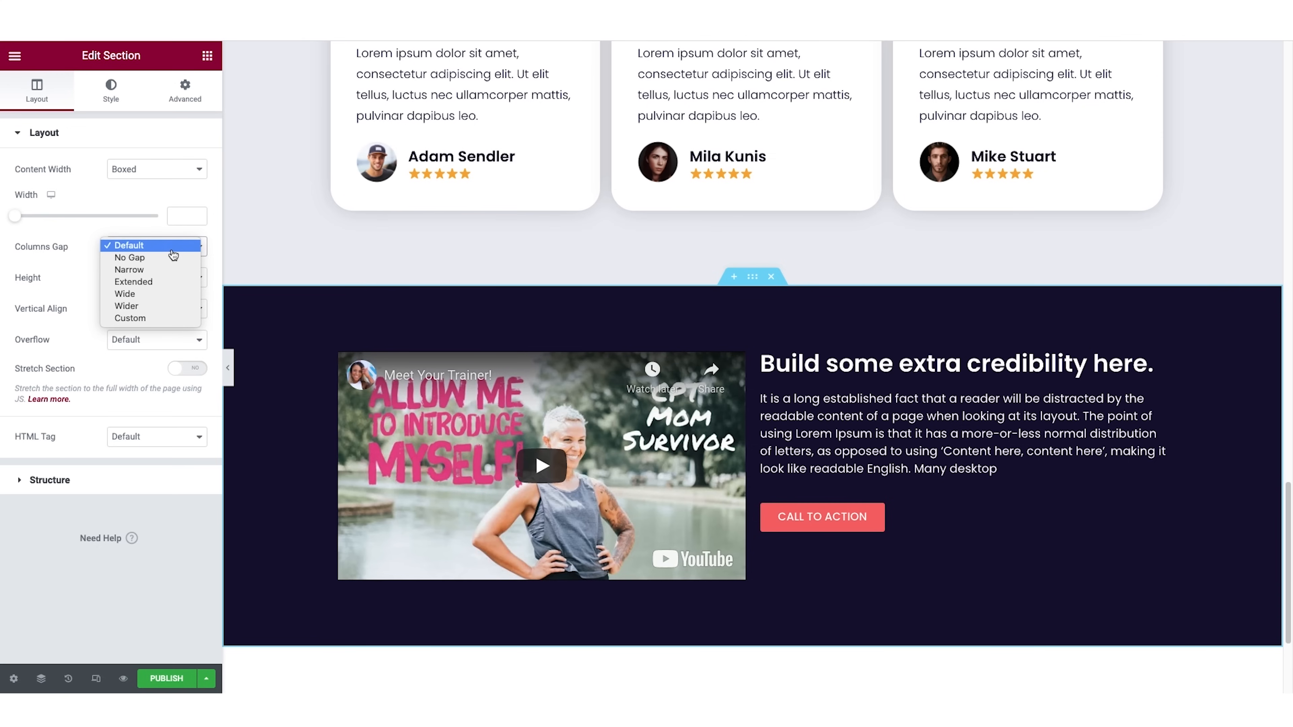
click(162, 295)
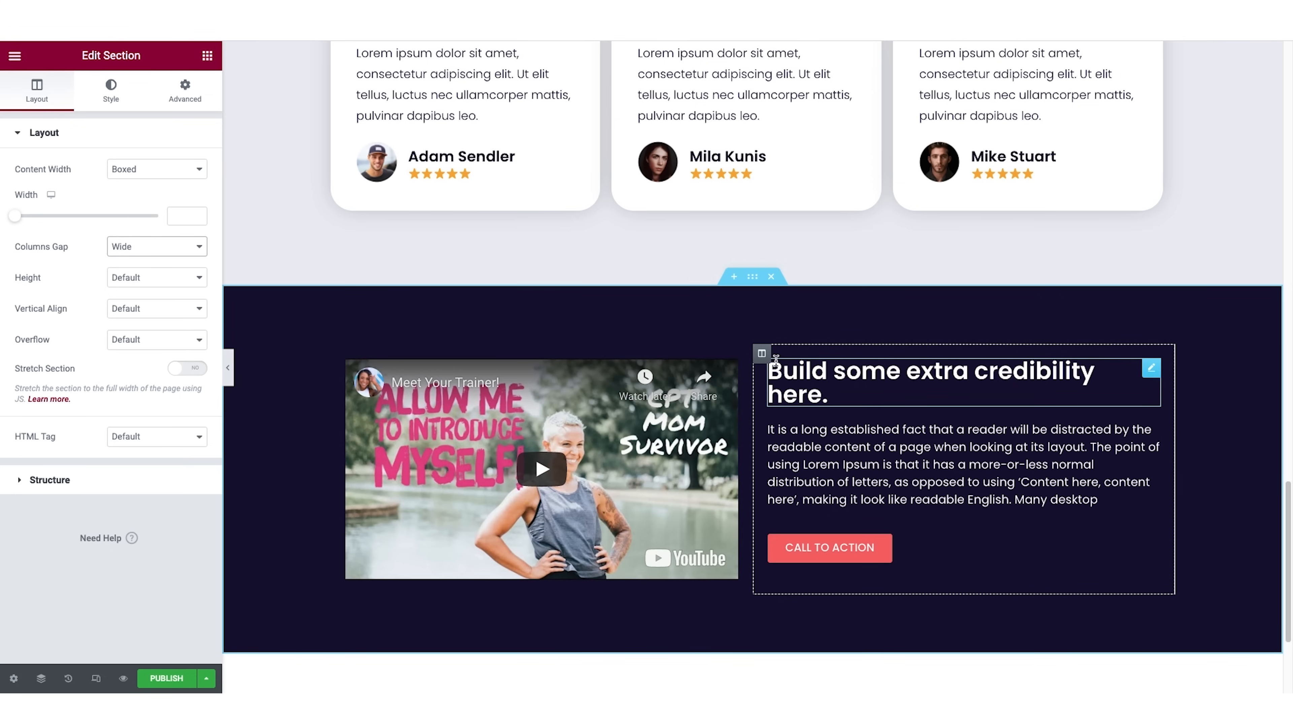
Add a second copy of the sample paragraph below the existing one beside the video.
scroll(850, 400, down, 1)
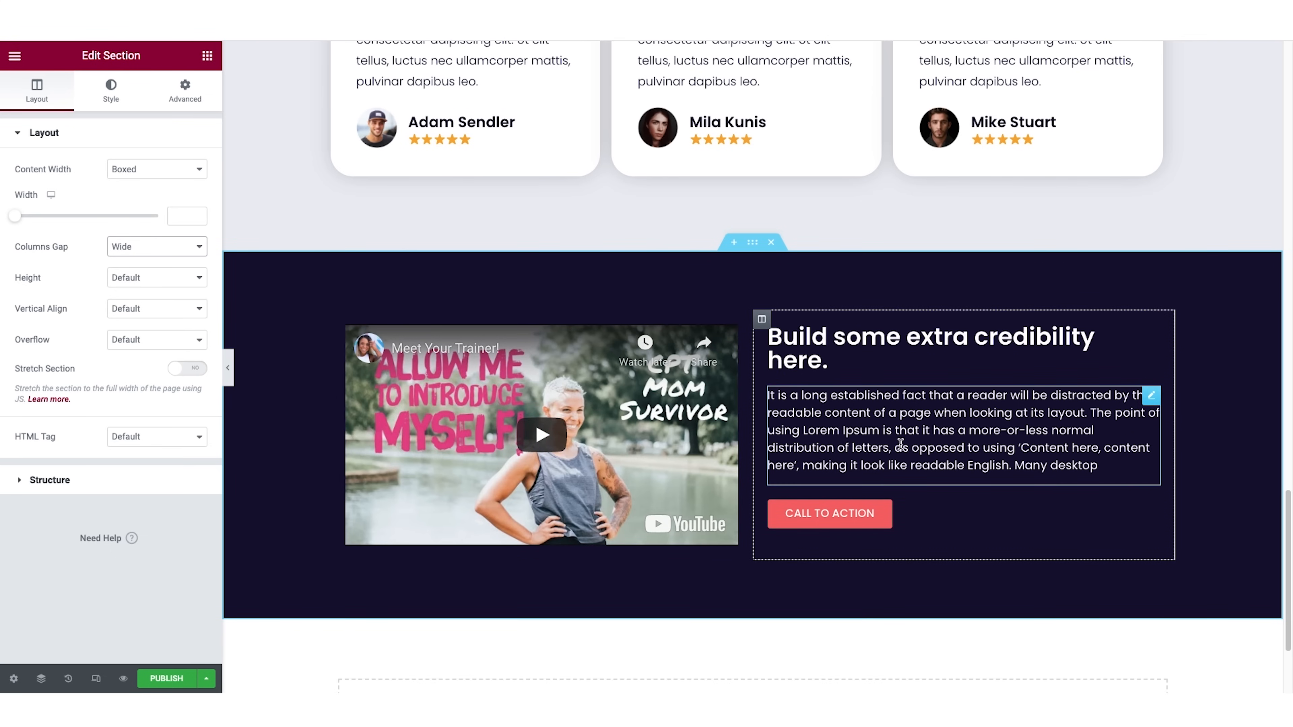
click(897, 428)
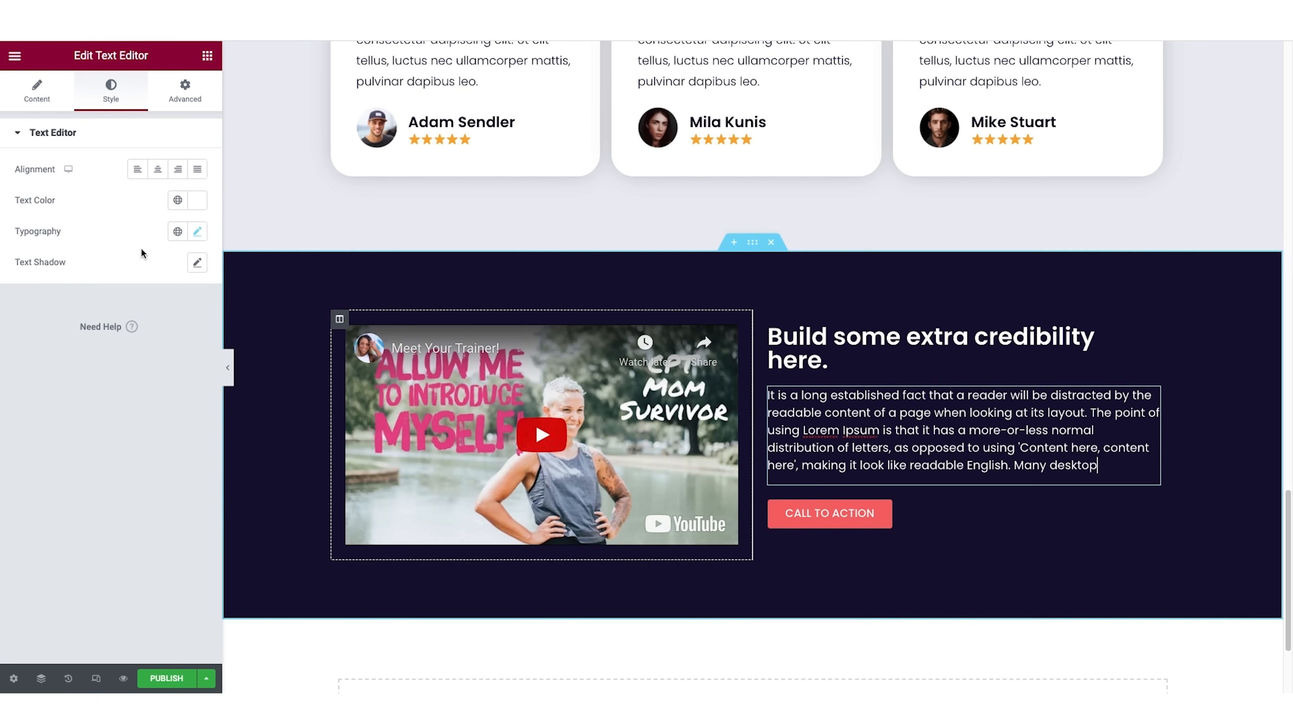
click(38, 91)
triple_click(106, 263)
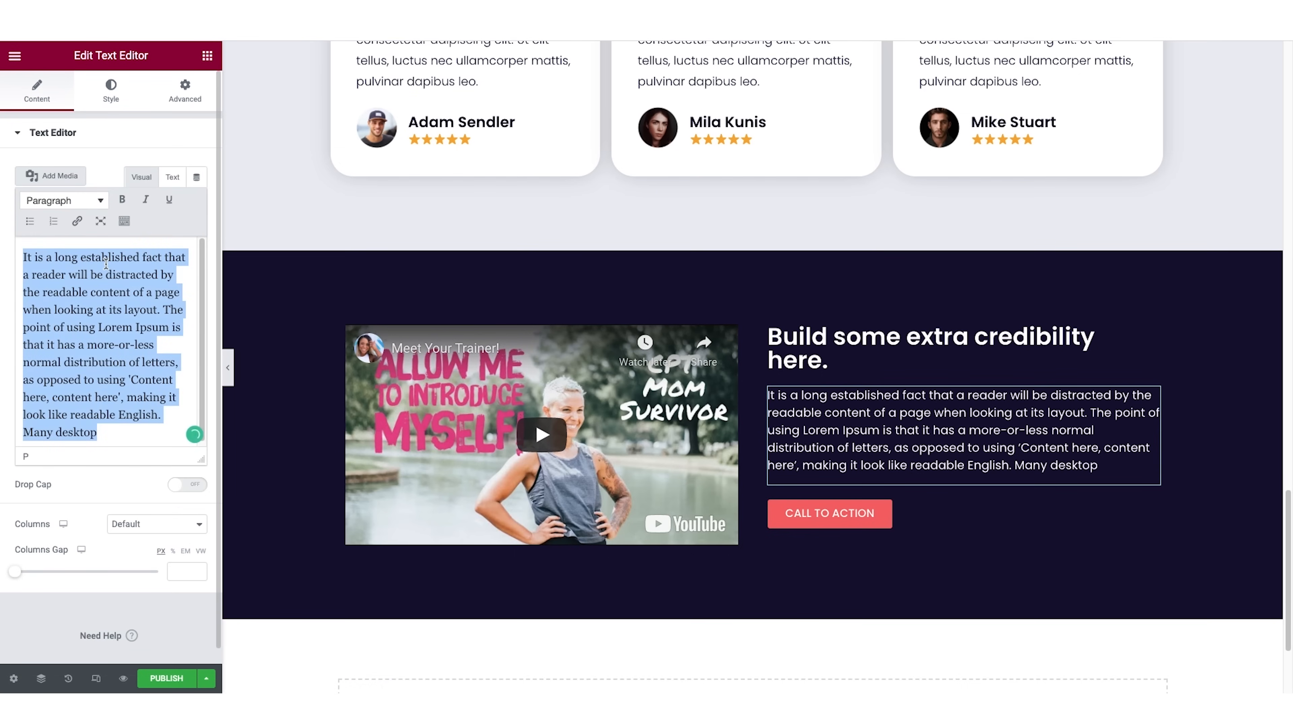
click(120, 441)
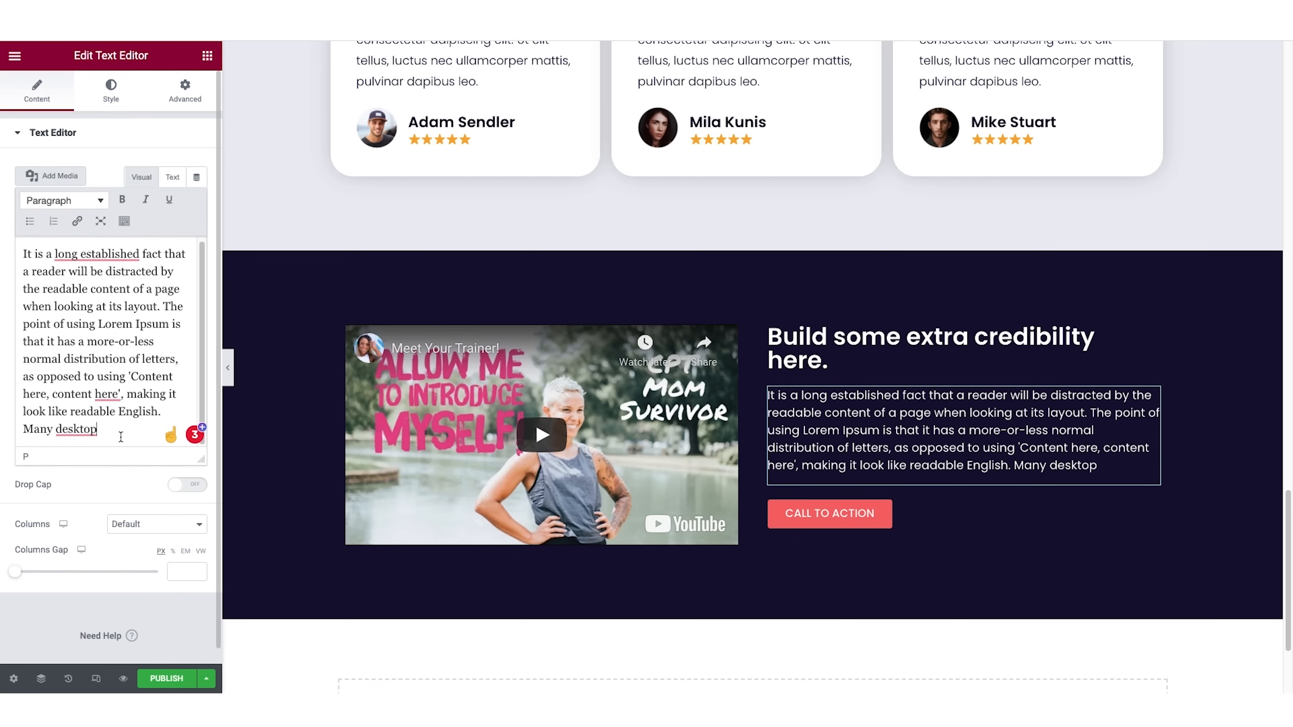
key(Return)
key(ctrl+v)
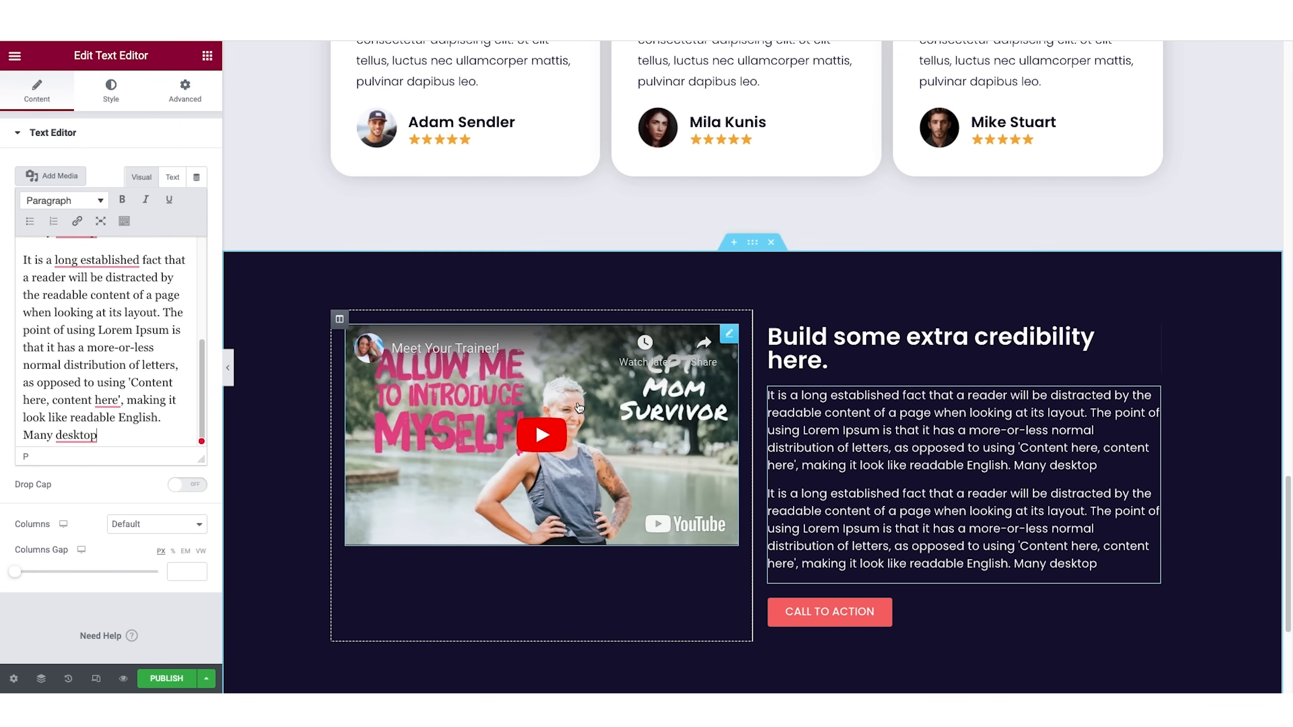
Set the video section's vertical alignment to Middle.
click(752, 244)
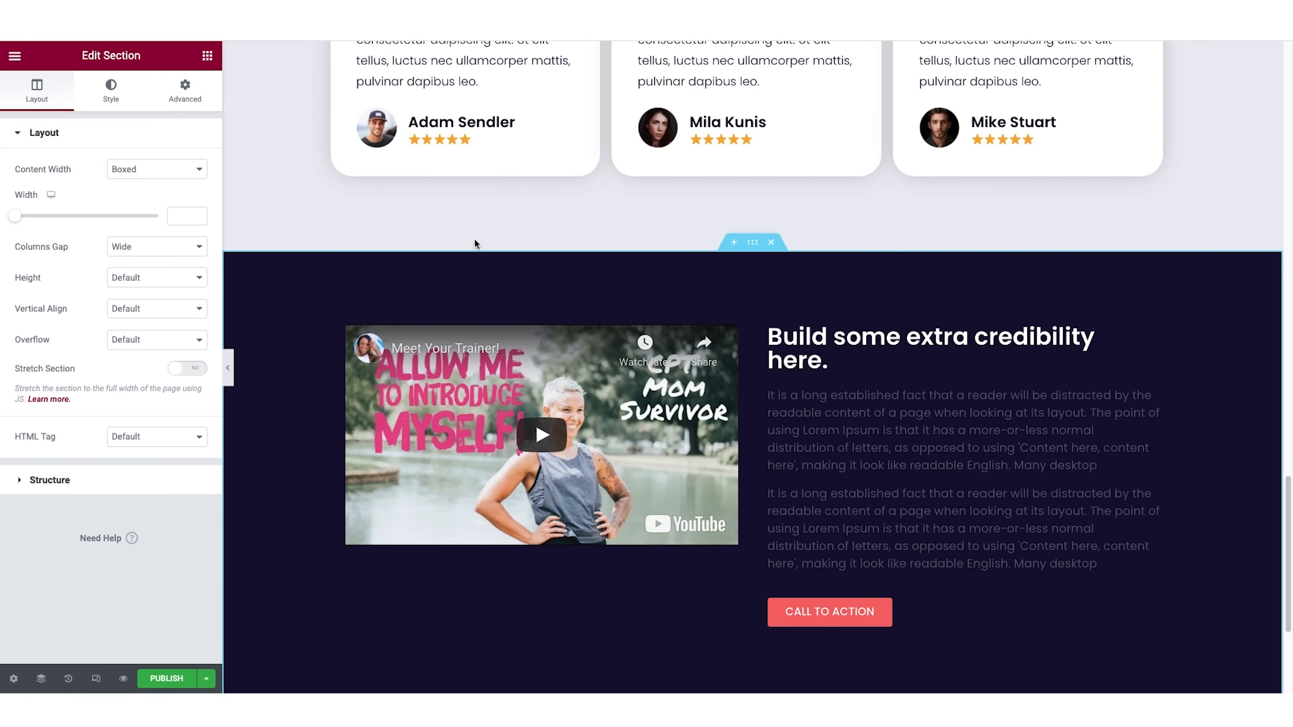
click(179, 312)
click(179, 332)
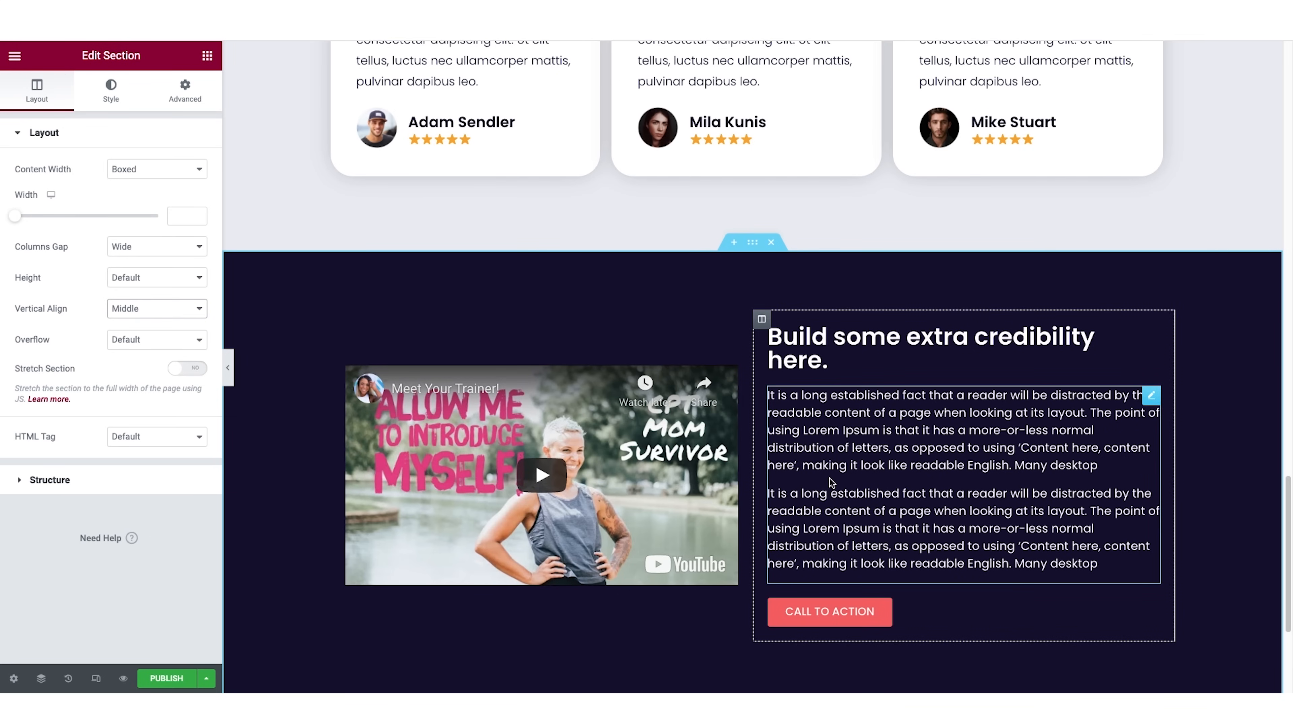
Delete the duplicated second paragraph from the text beside the video.
click(857, 519)
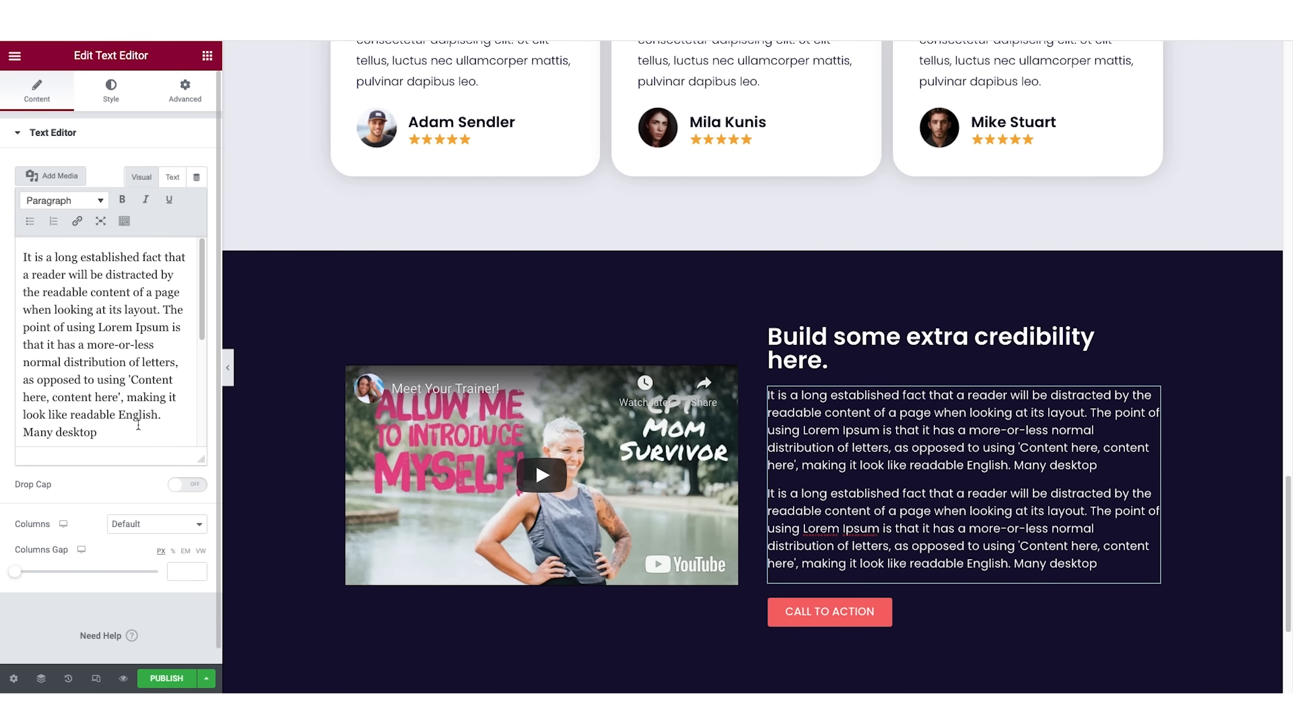
scroll(125, 415, down, 3)
drag(122, 429, 3, 255)
key(BackSpace)
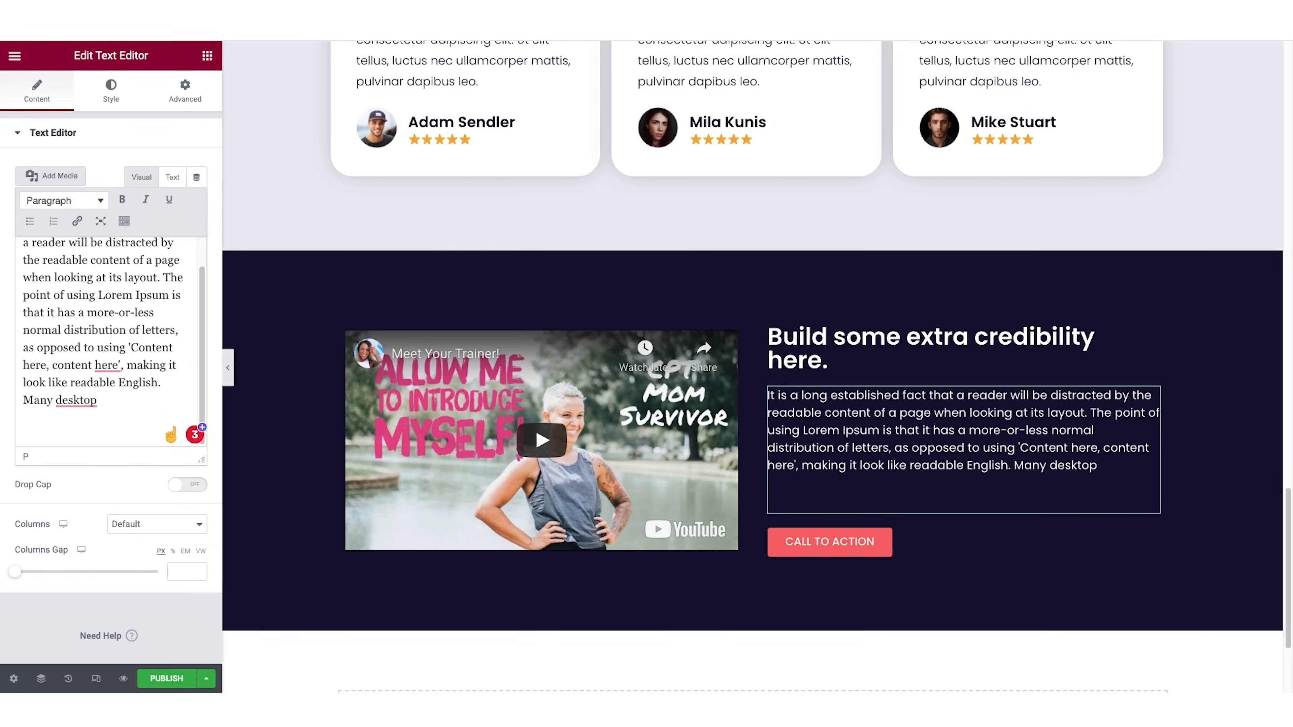
Insert the white "Finding Something Interesting?" block from the library's Call To Action category below the video section.
scroll(889, 442, down, 3)
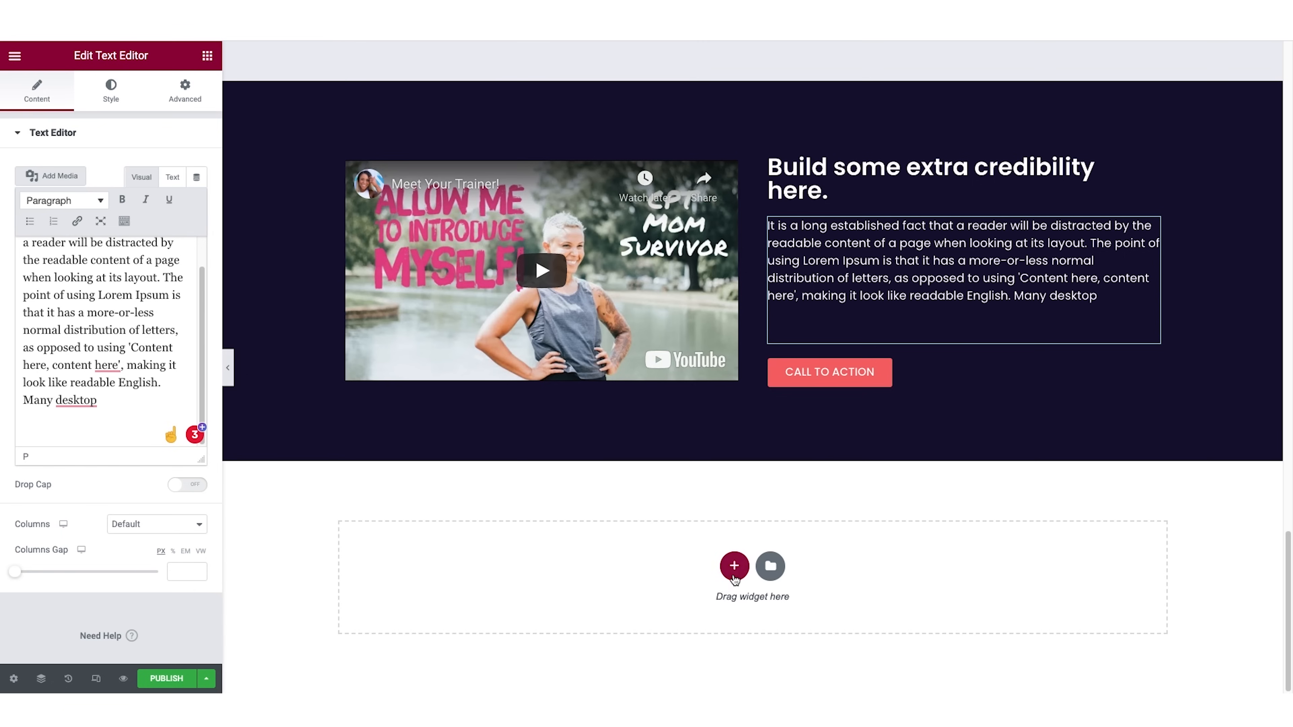
click(771, 570)
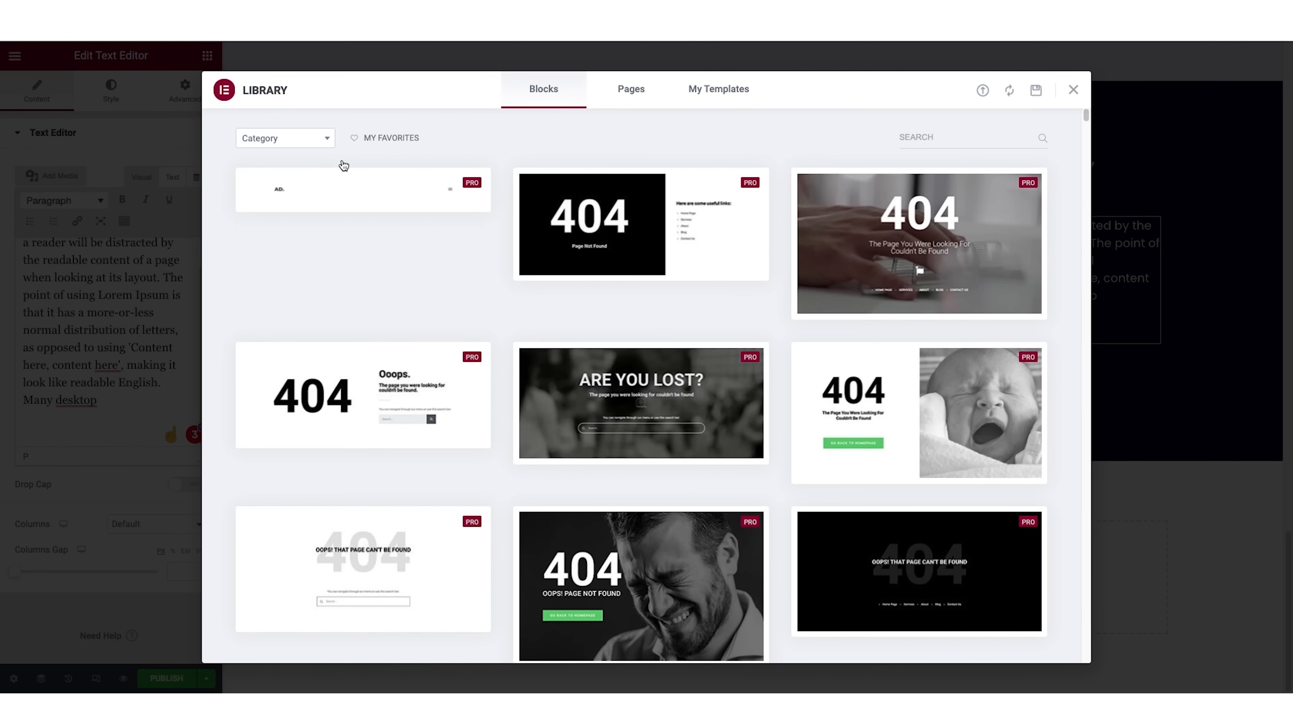
click(305, 146)
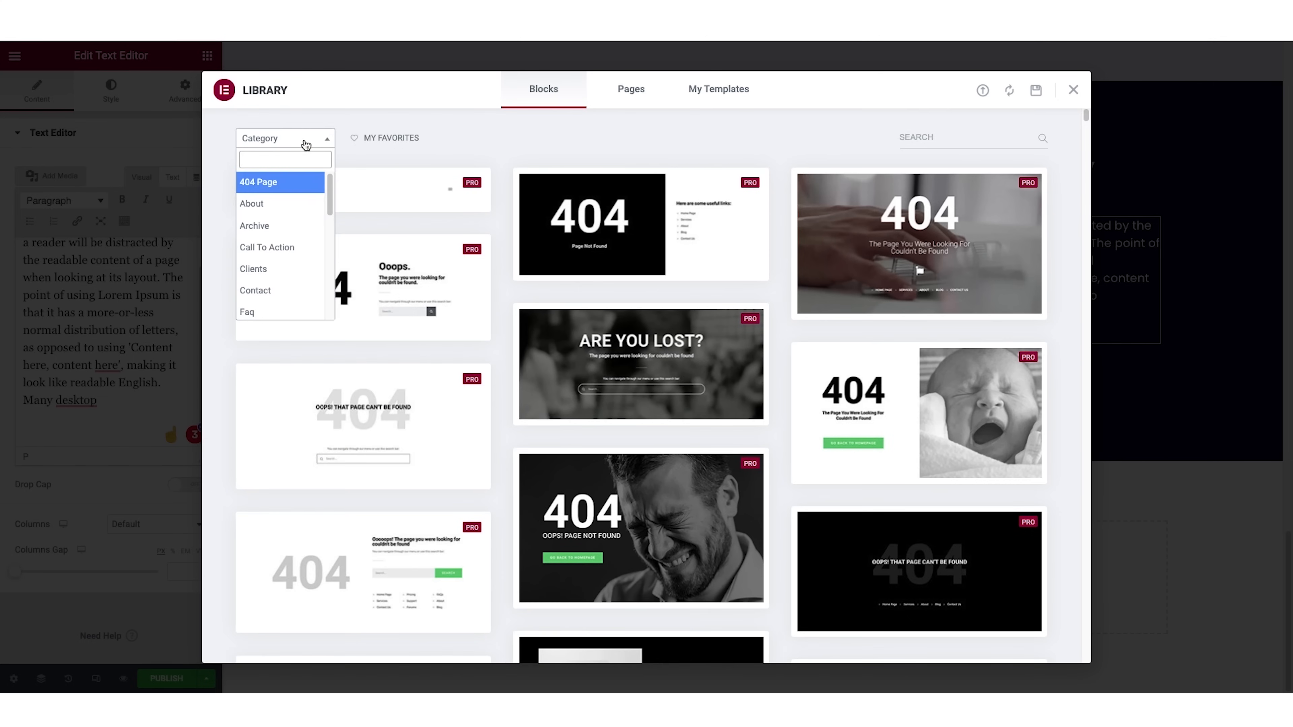
click(280, 247)
scroll(436, 288, down, 15)
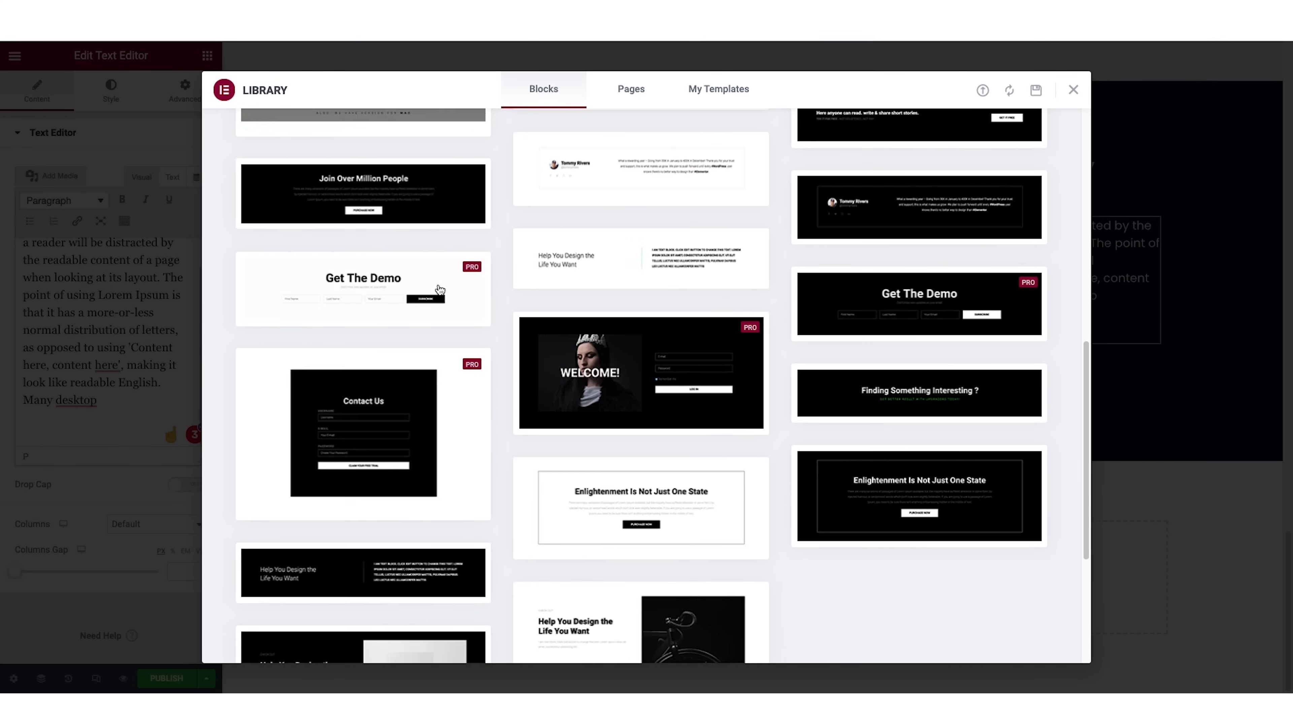
scroll(438, 283, up, 6)
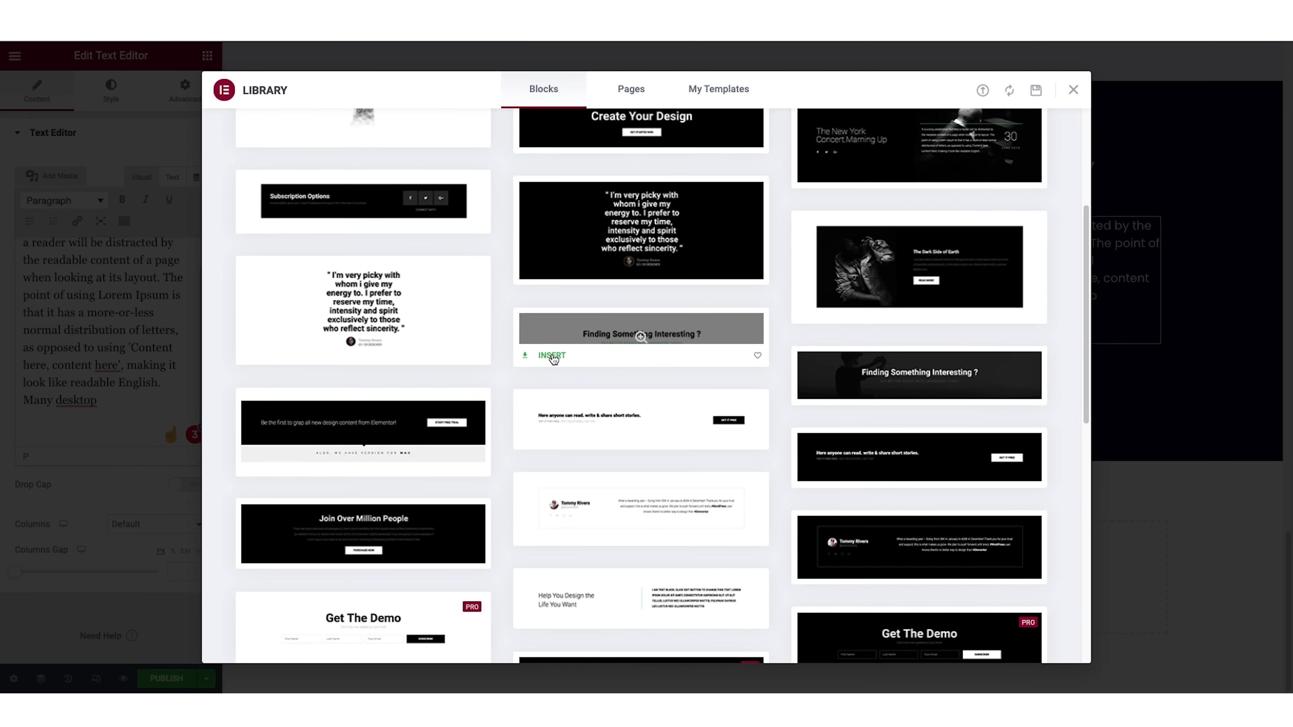
click(552, 358)
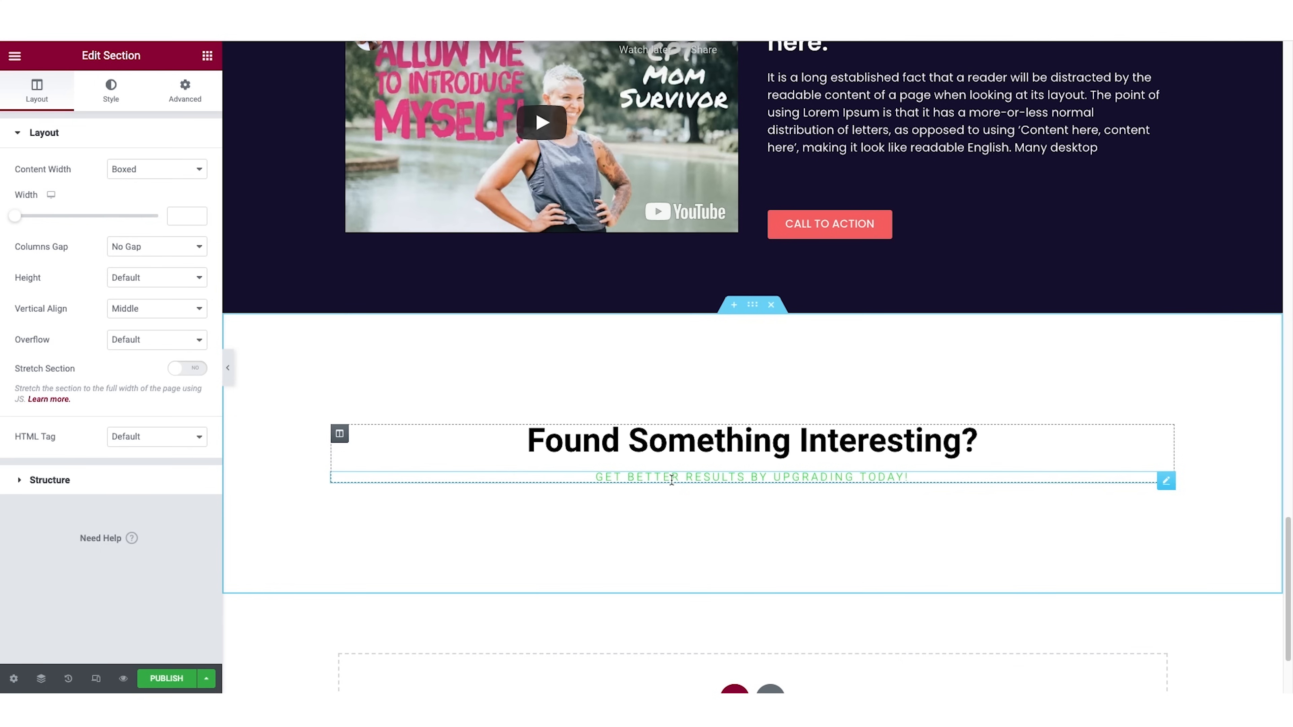
Replace the new block's green subheading with a centred copy of the video section's Call to Action button.
right_click(1167, 483)
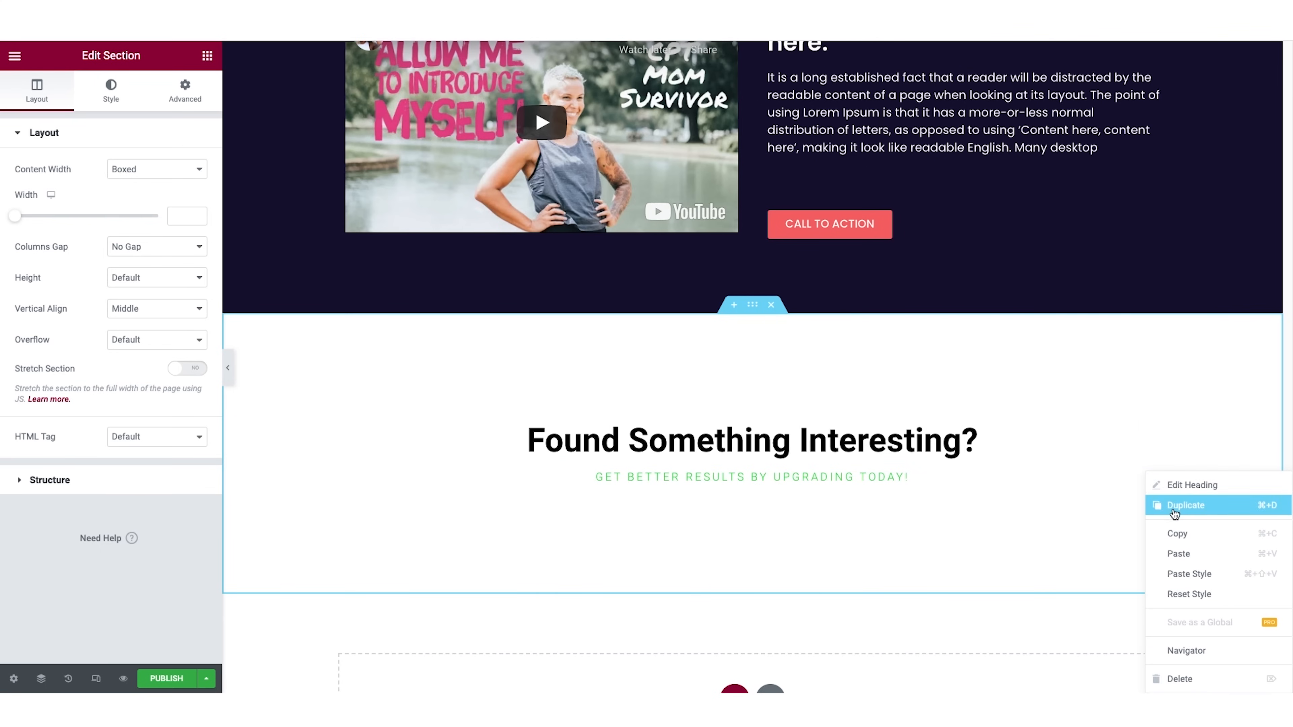
click(1179, 679)
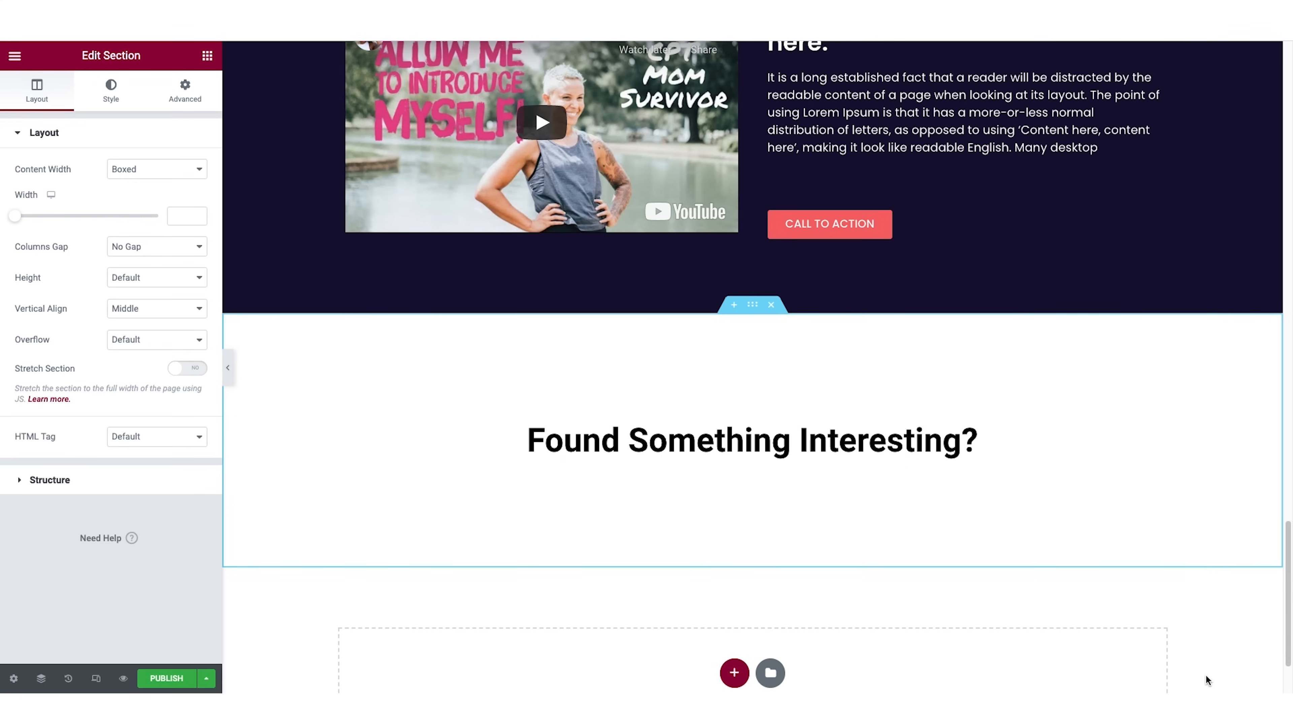
right_click(840, 225)
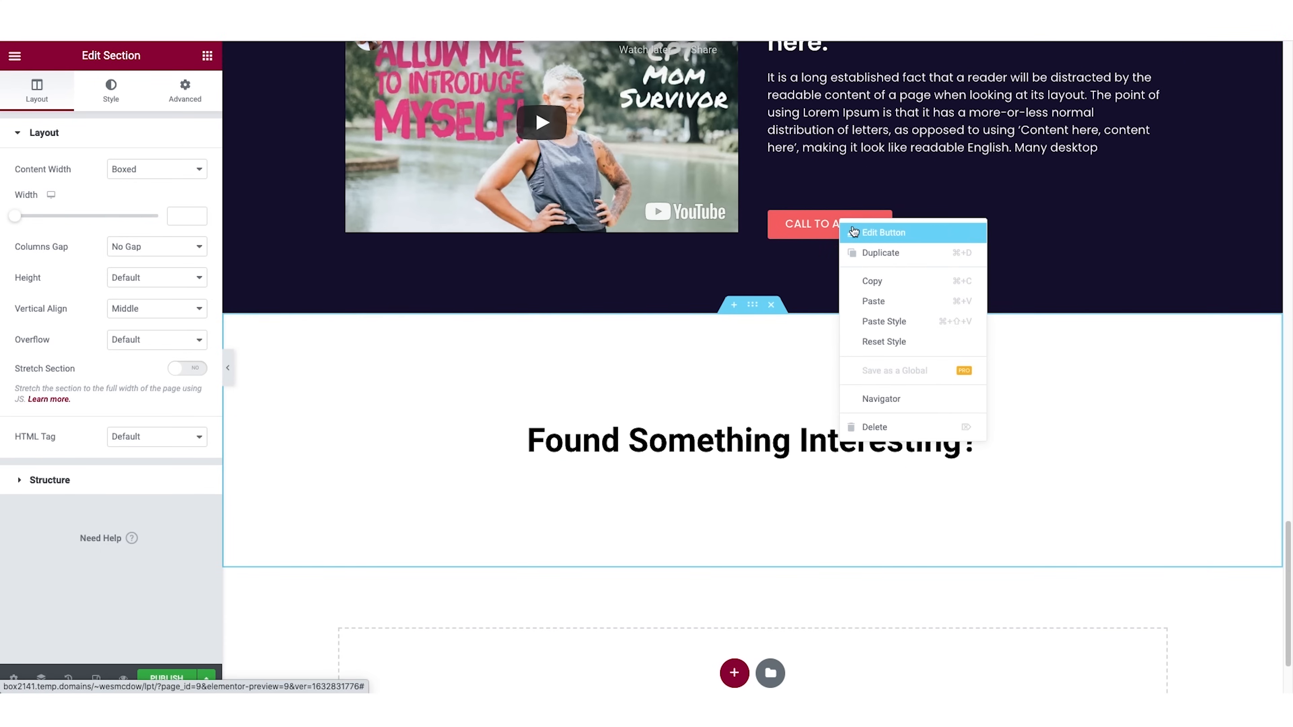
click(880, 281)
right_click(762, 445)
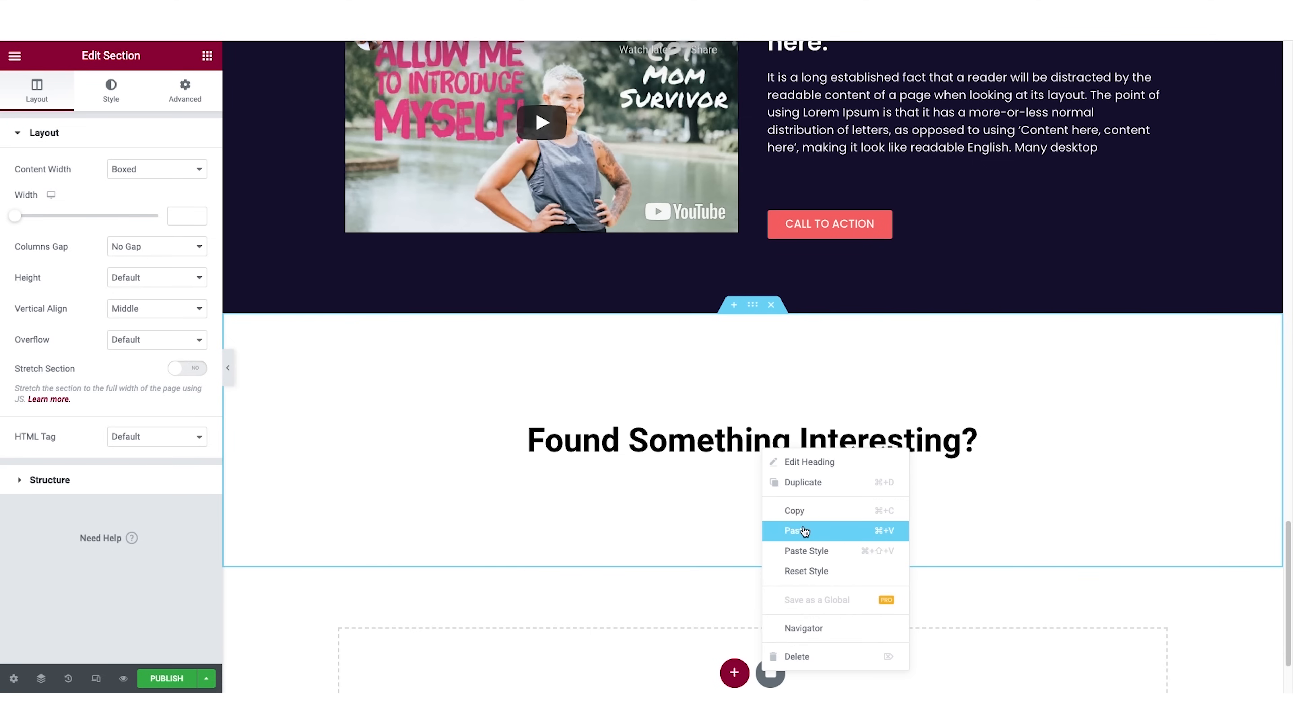
click(794, 531)
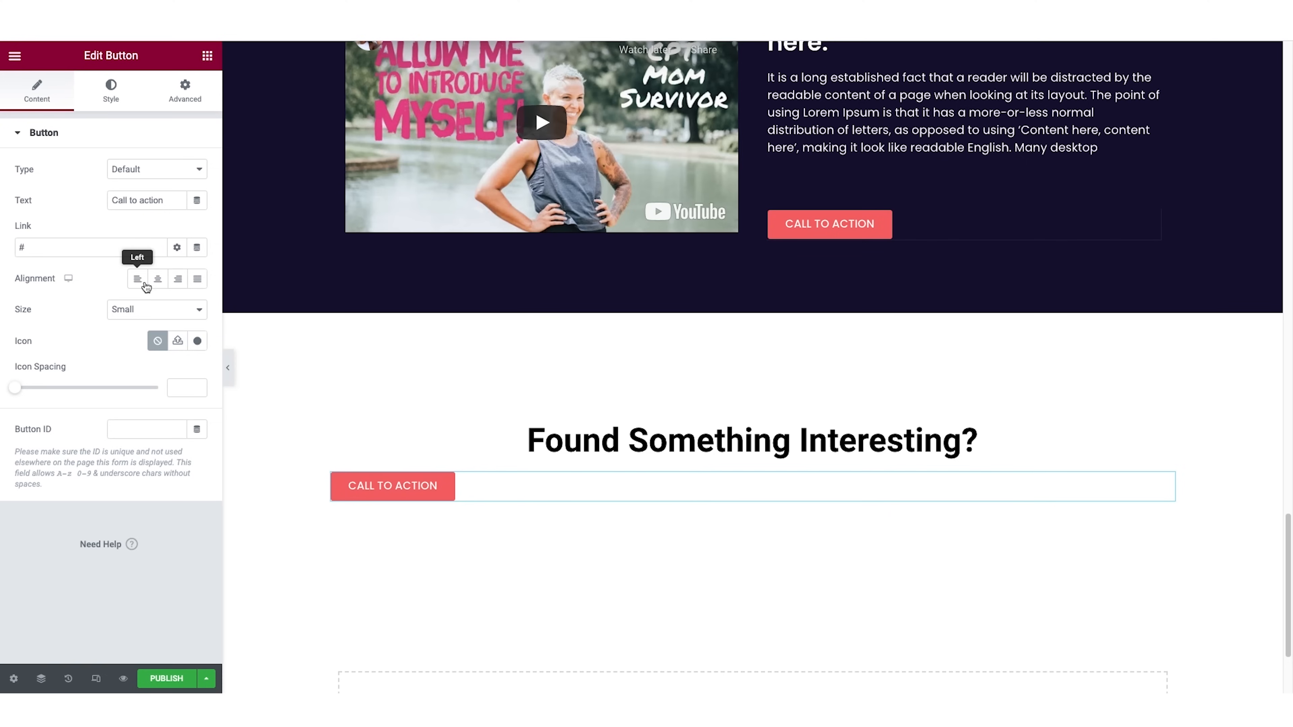
click(157, 279)
Change the new block's heading text to "Sound good? Let's go!".
click(712, 441)
triple_click(92, 182)
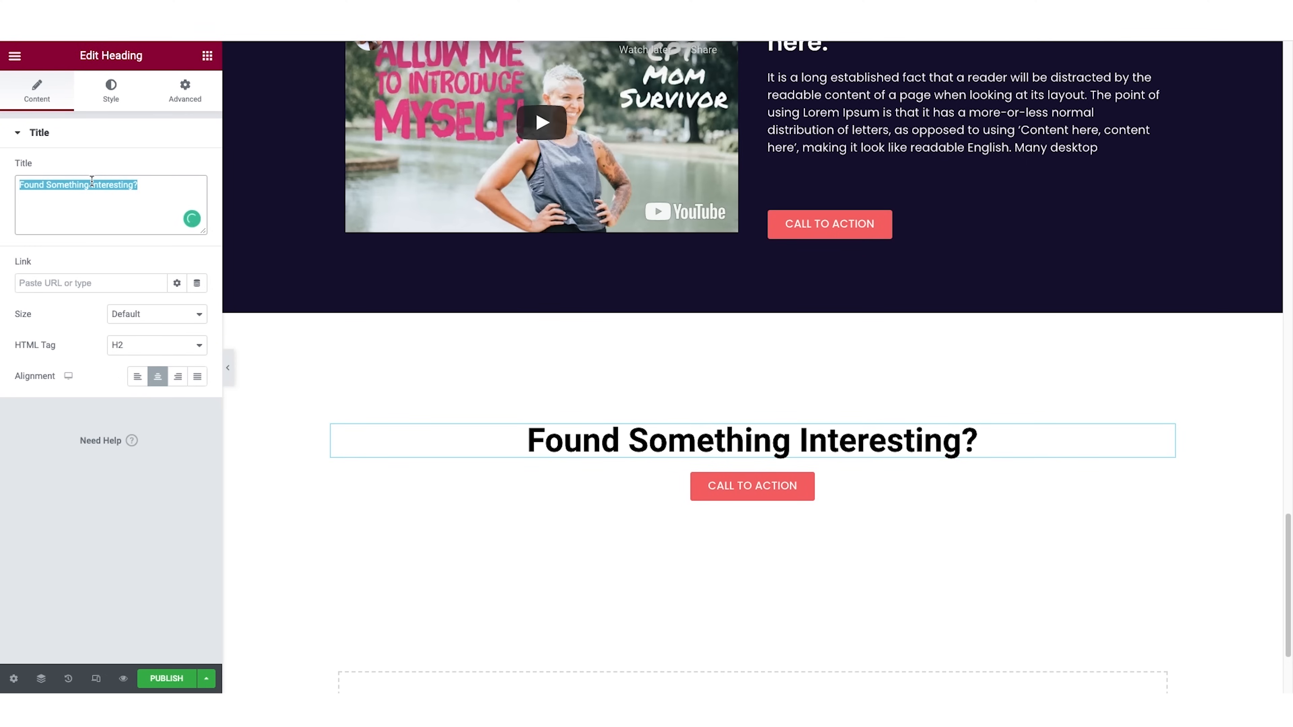
text(Sound good? Let's g)
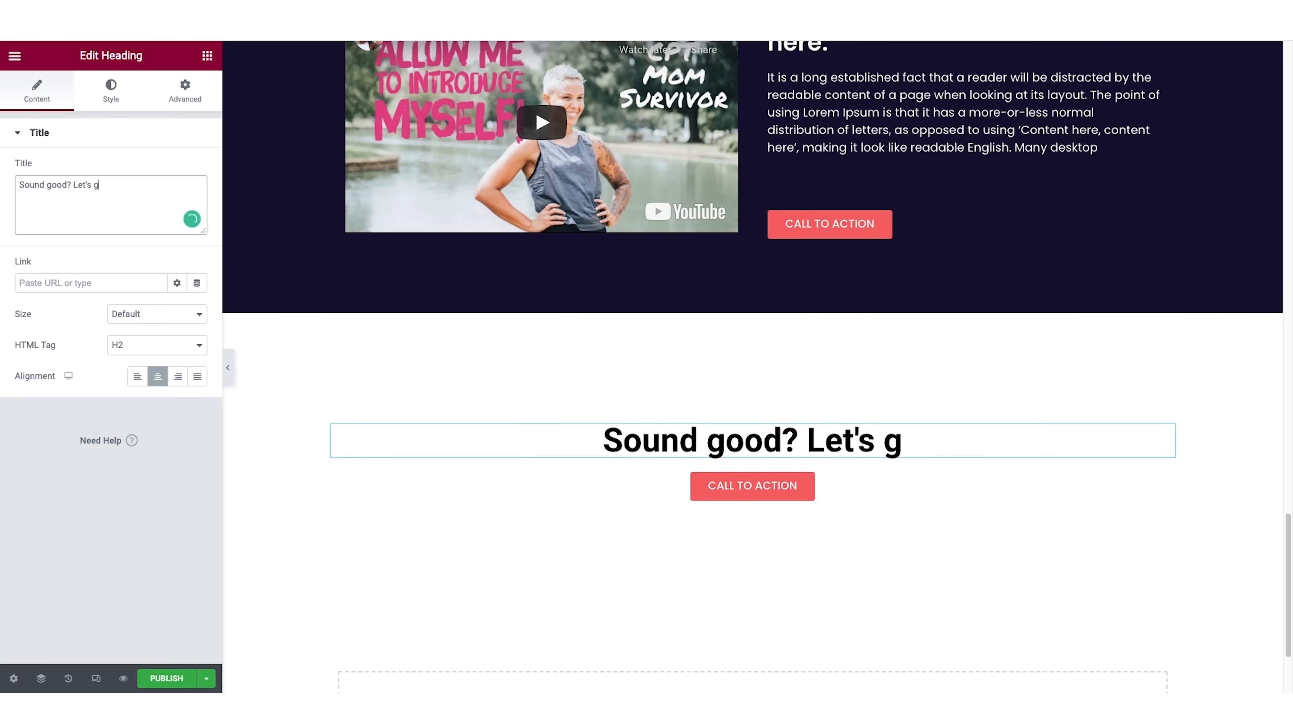
text(o!)
Style the "Sound good? Let's go!" heading with the dark navy global color and the Poppins font family.
click(111, 92)
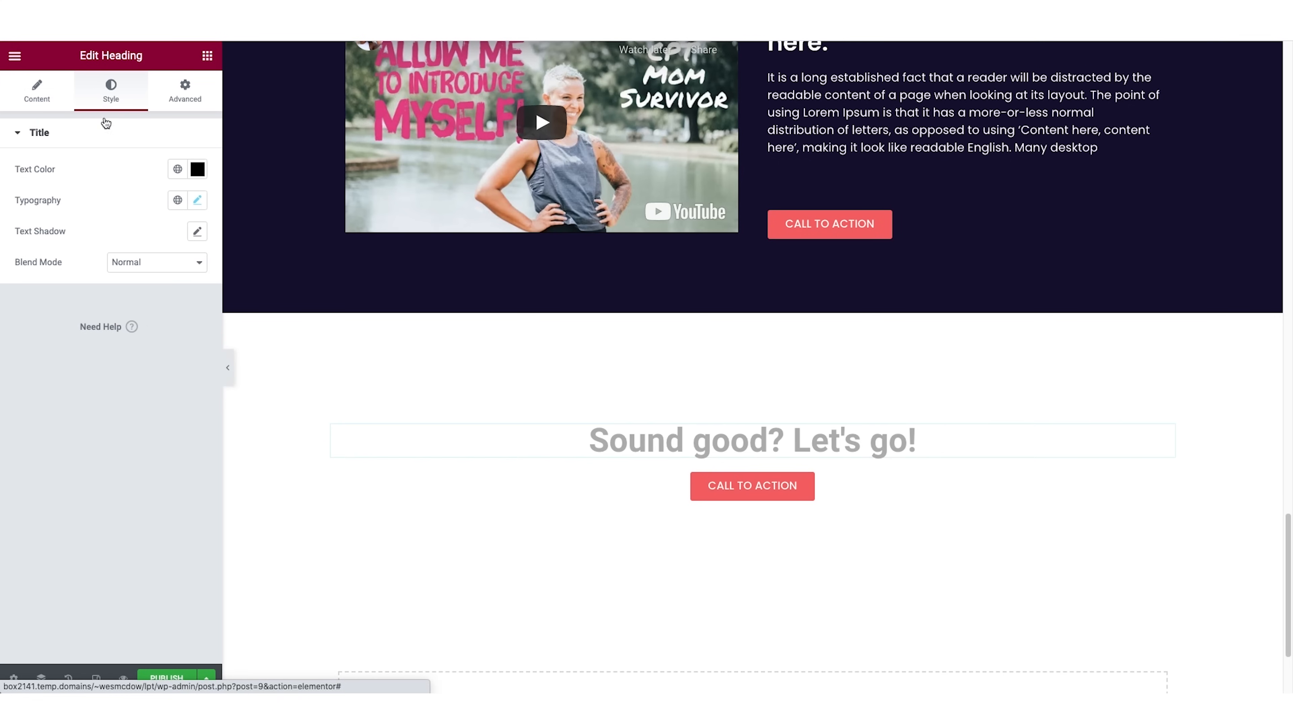
click(178, 170)
scroll(168, 306, down, 3)
click(124, 292)
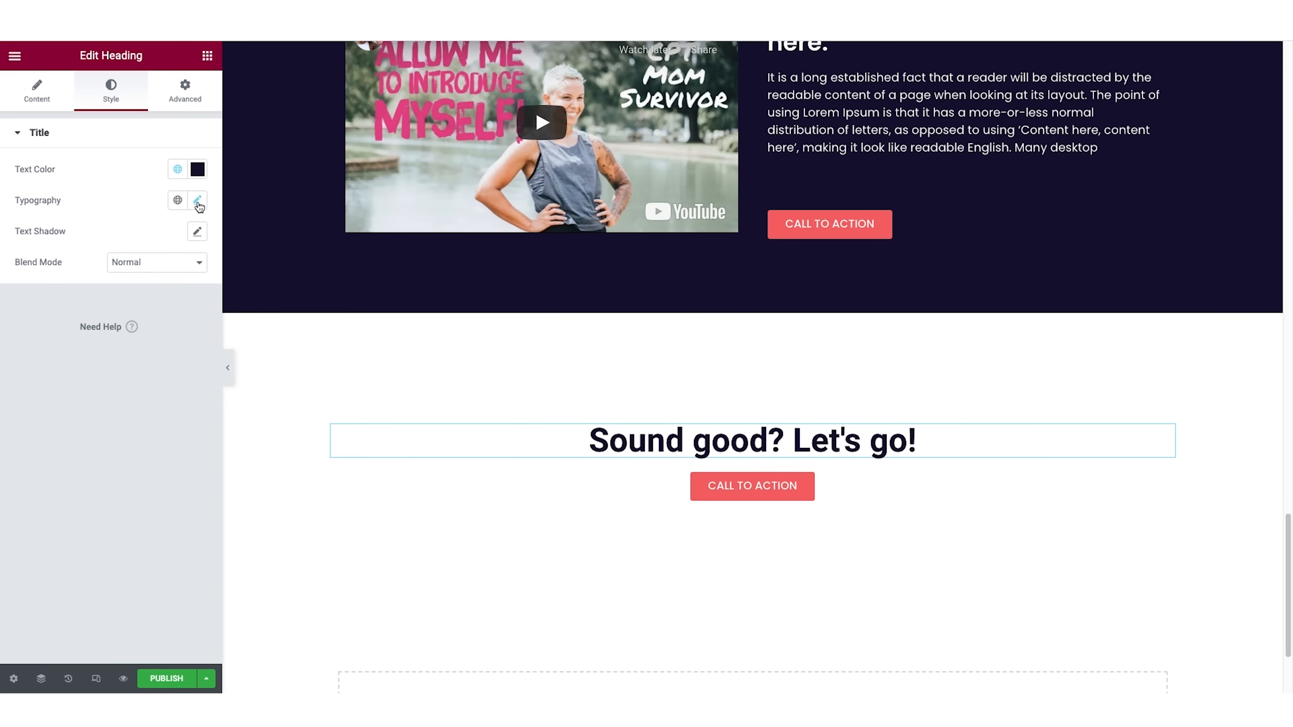
click(199, 202)
click(152, 269)
text(pop)
click(162, 350)
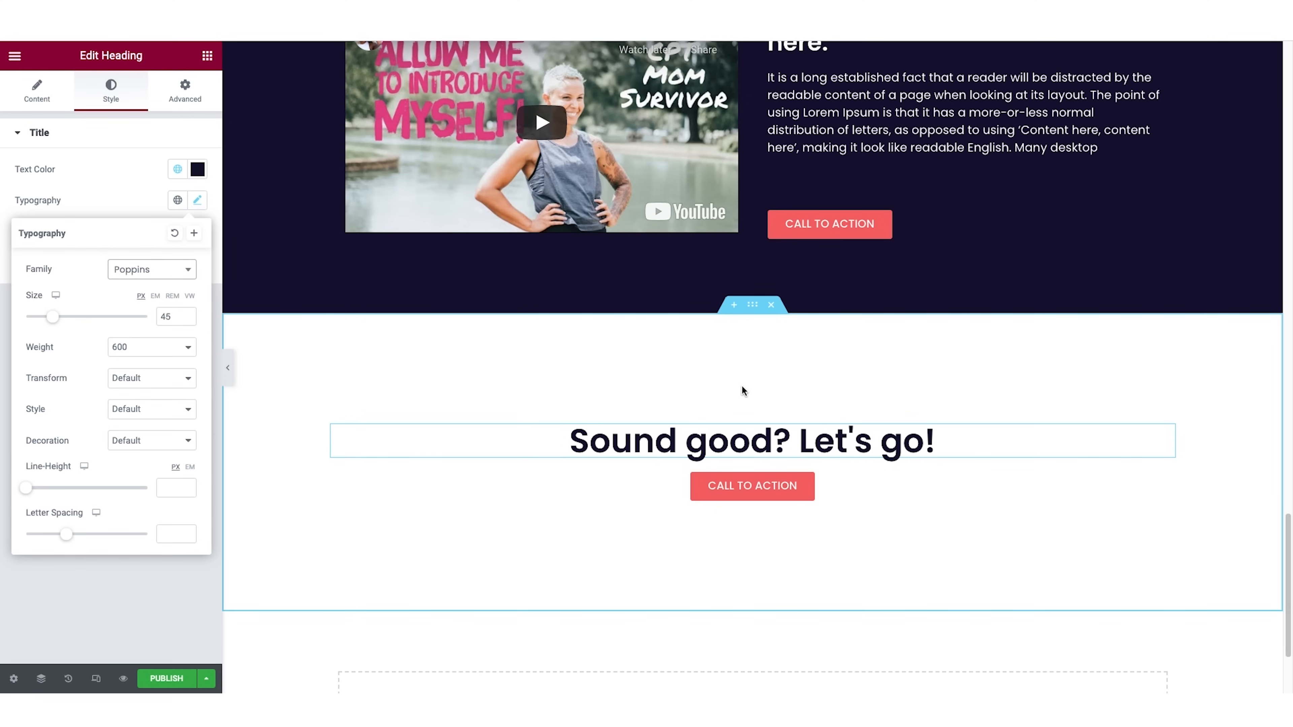
Give the "Sound good? Let's go!" section a classic background in the teal global color.
click(762, 311)
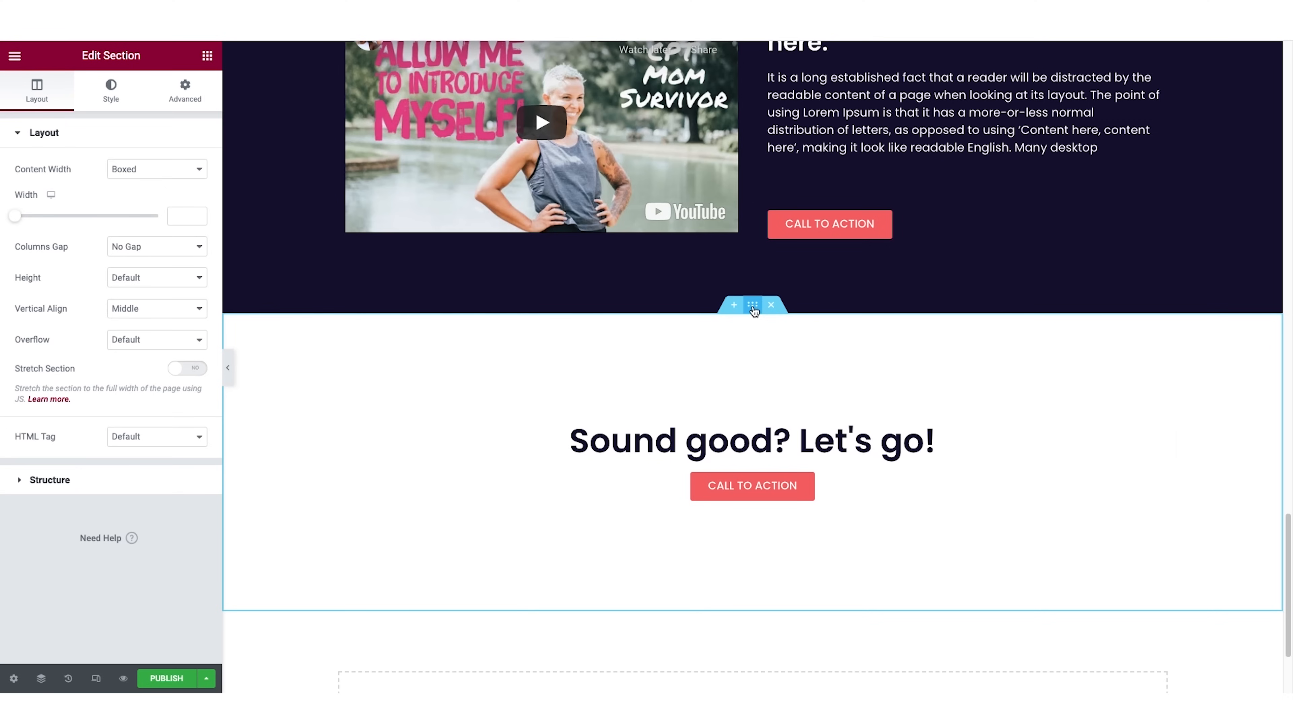
click(113, 91)
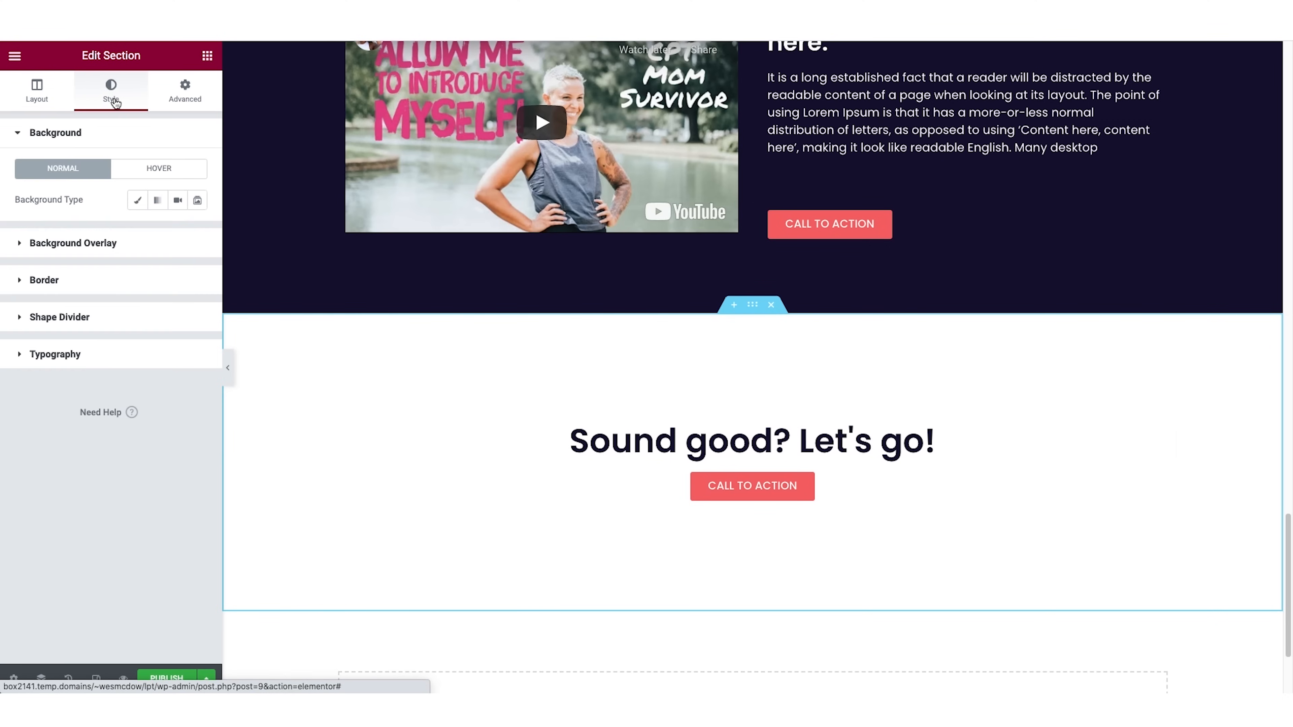
click(139, 203)
click(177, 231)
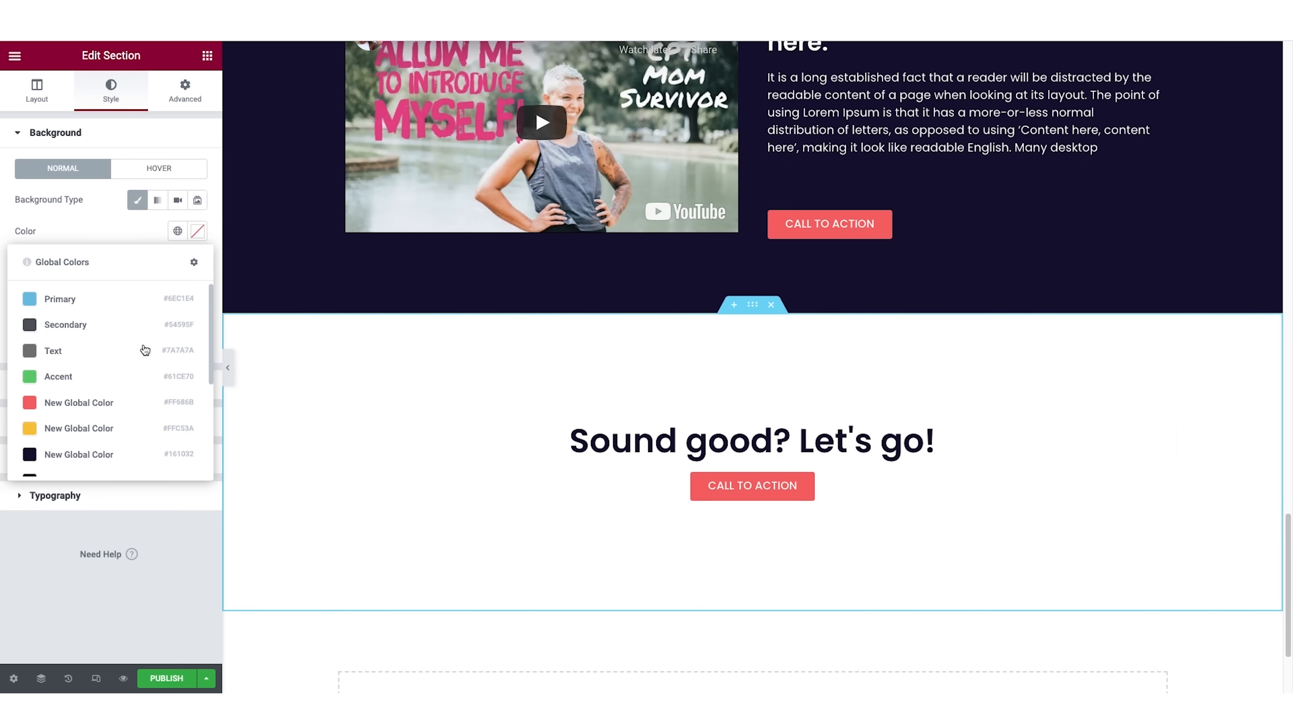
scroll(145, 350, down, 3)
click(92, 459)
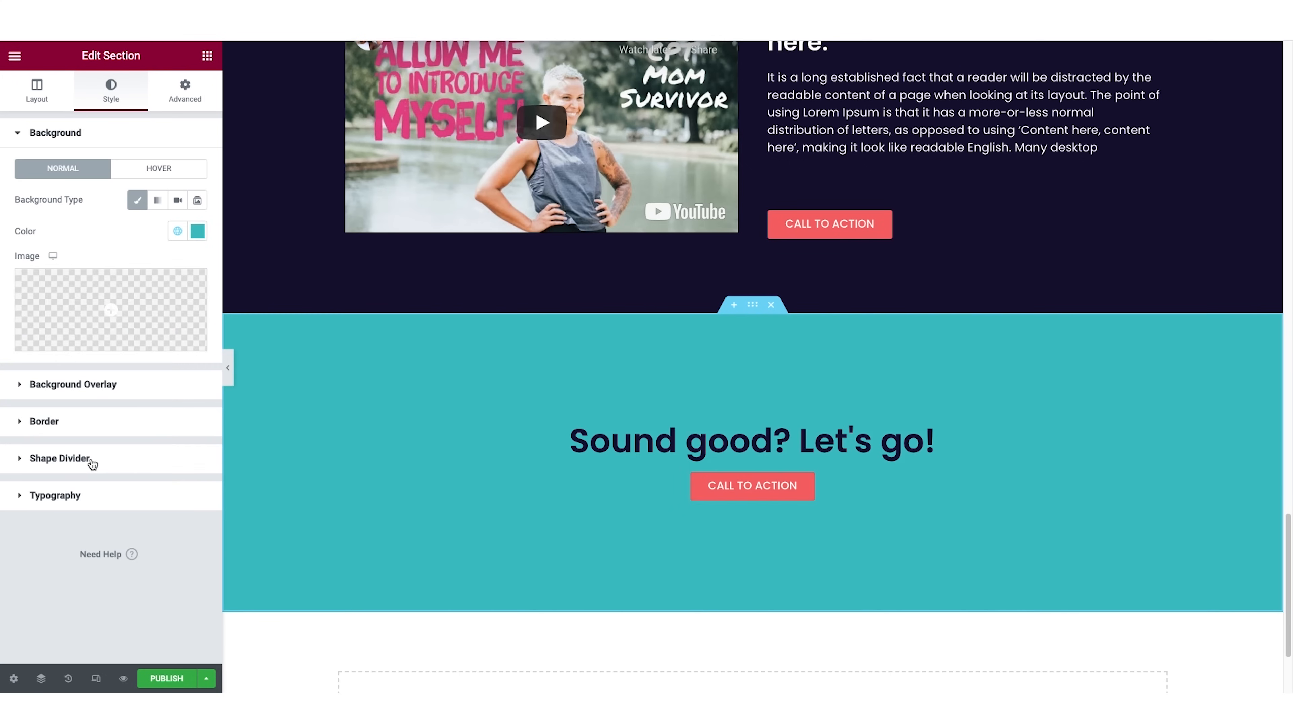
Review the landing page's sections at full width with the editing panel hidden, then restore the panel.
click(228, 367)
scroll(484, 465, up, 15)
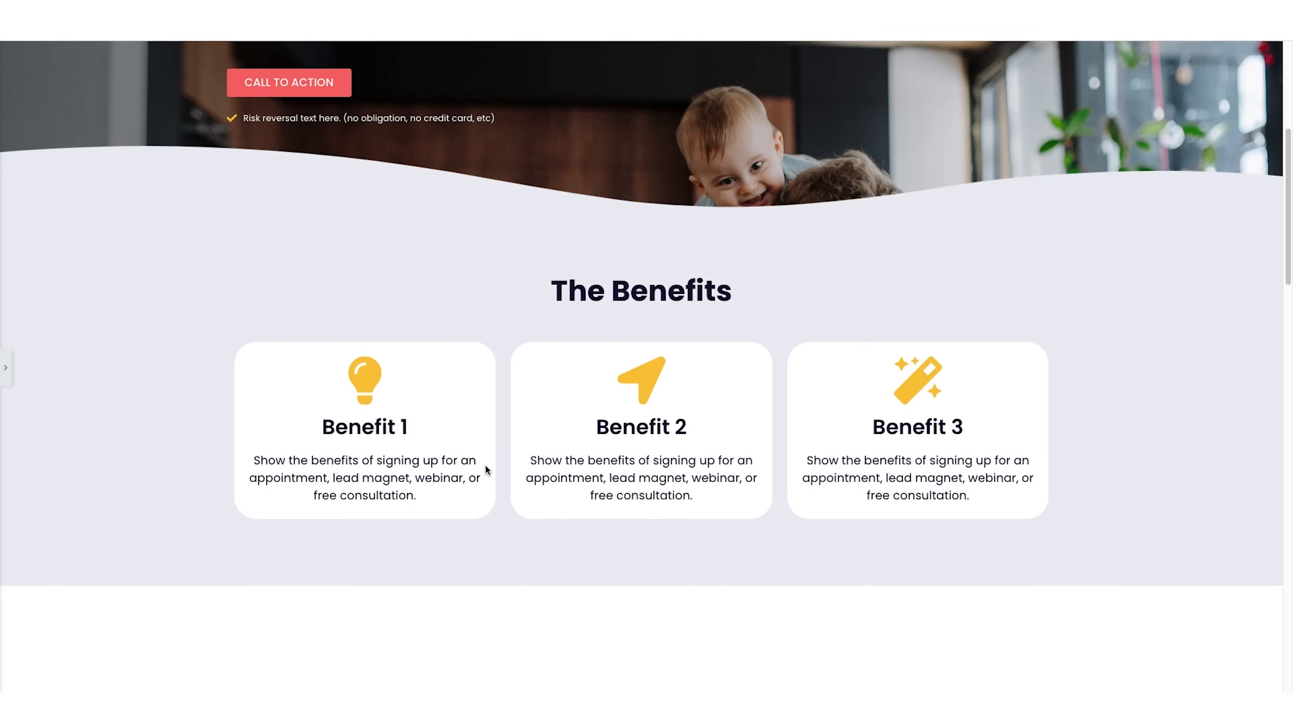
scroll(484, 465, down, 5)
scroll(485, 466, down, 15)
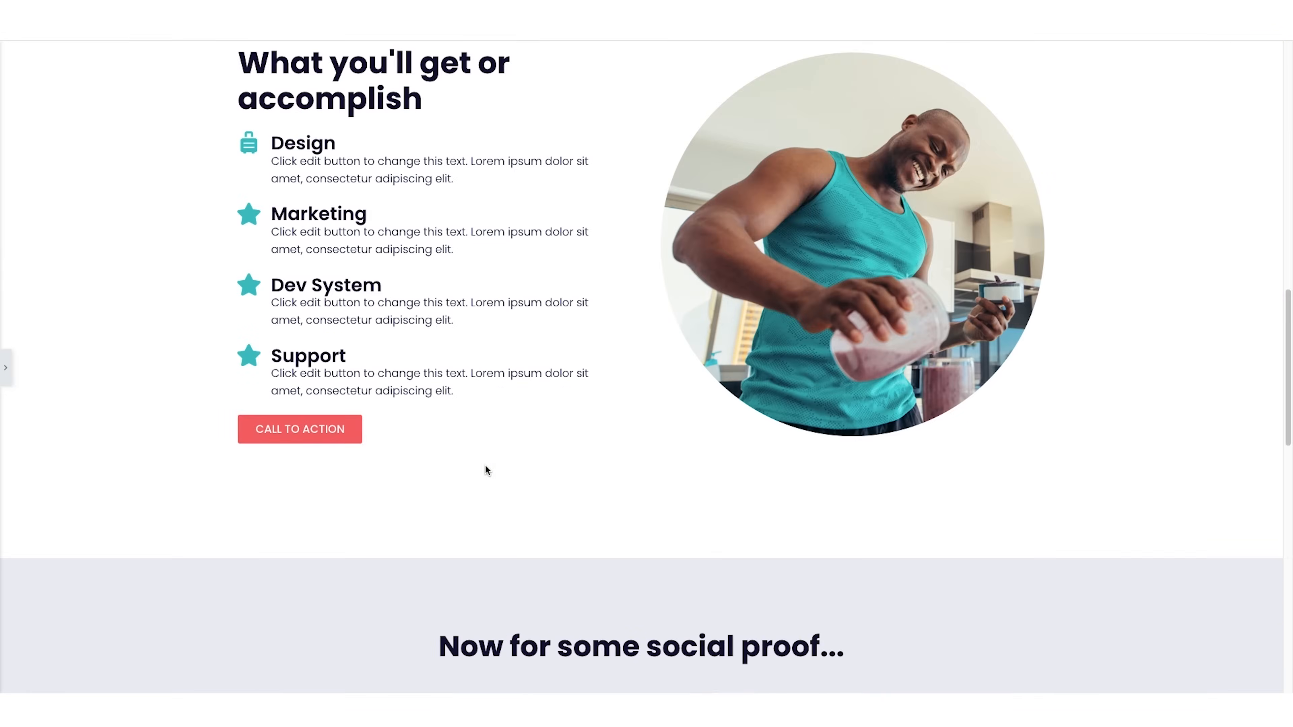
scroll(485, 469, down, 10)
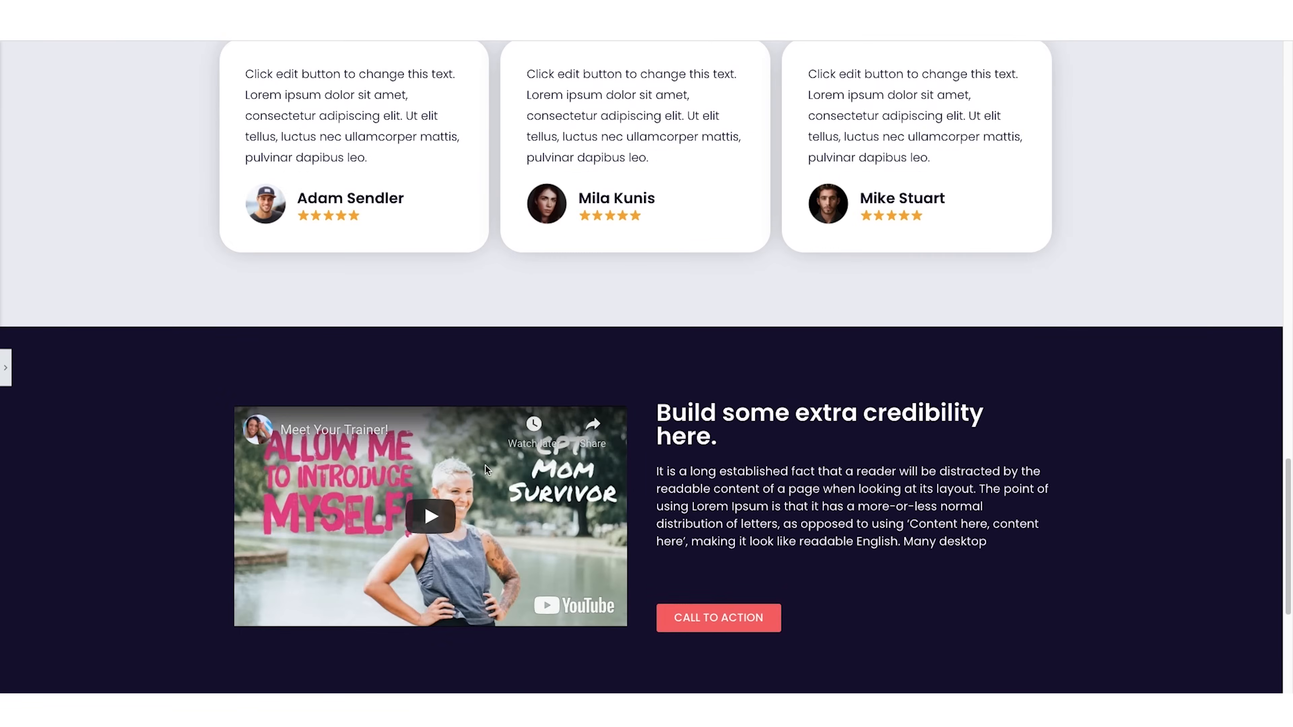
scroll(485, 465, up, 15)
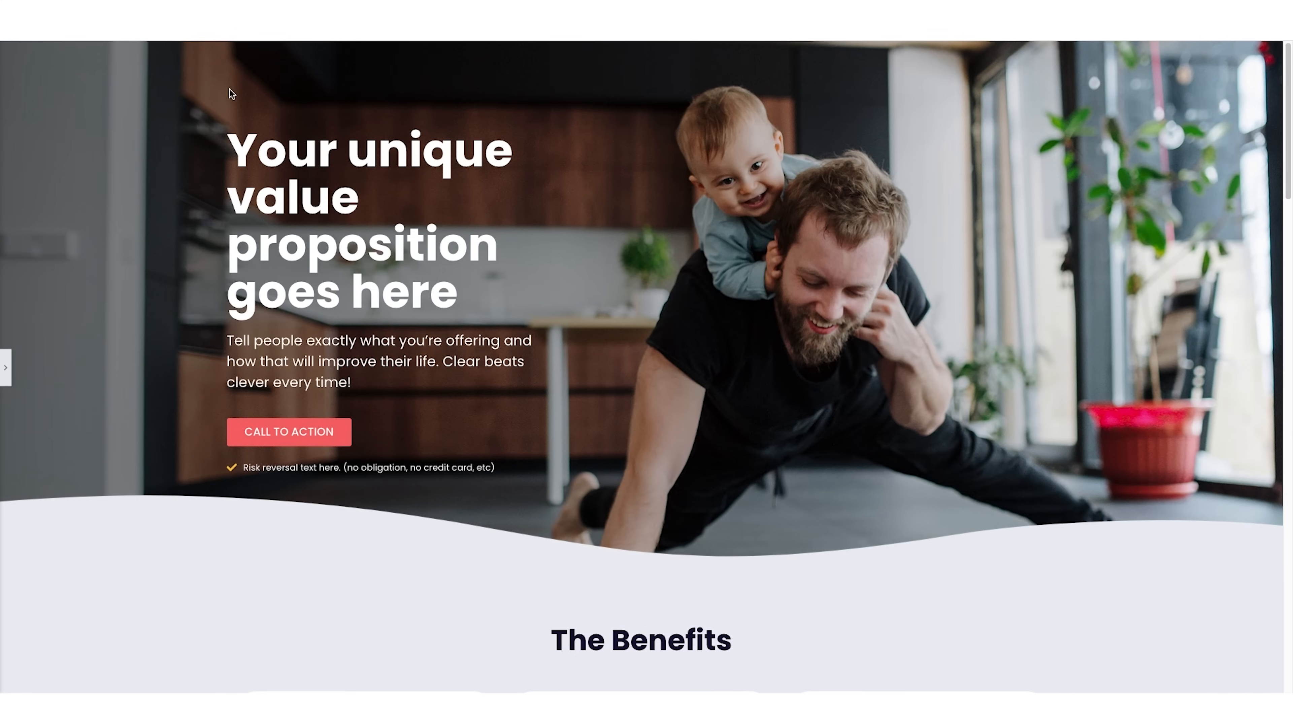
click(7, 368)
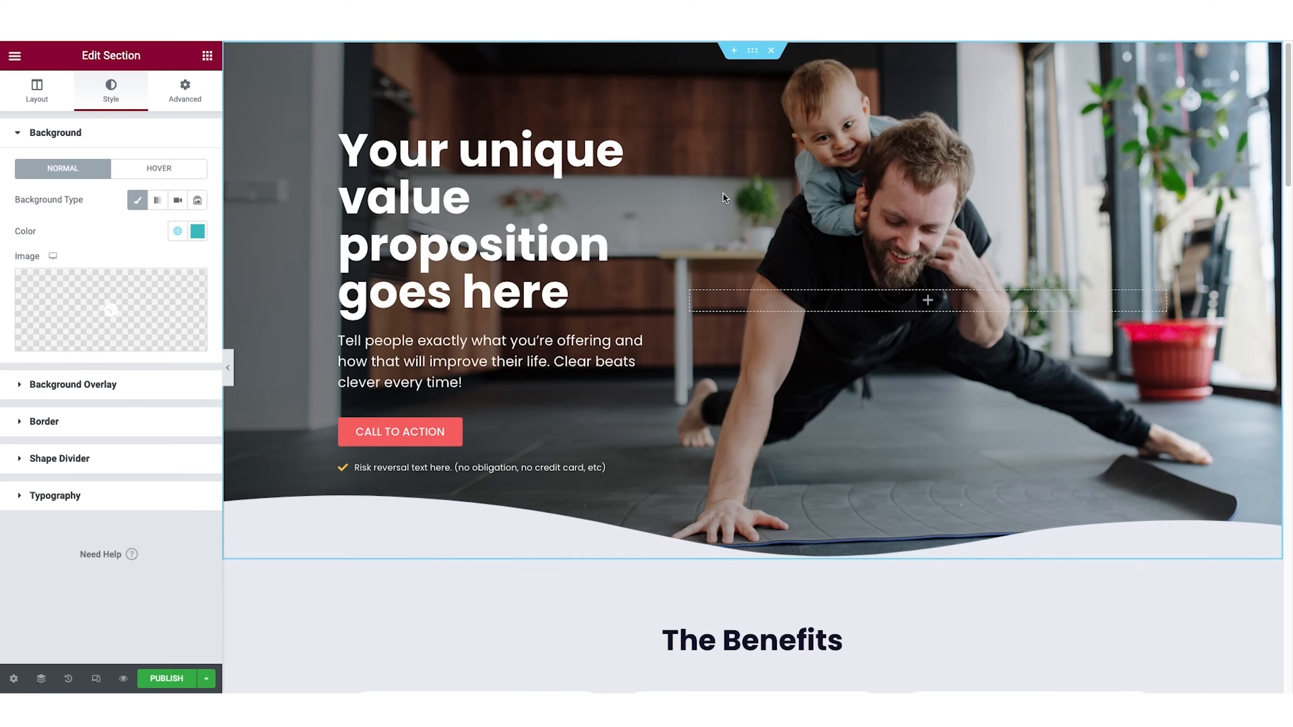
Add a two-column section above the hero and narrow its first column to fit a logo.
click(734, 51)
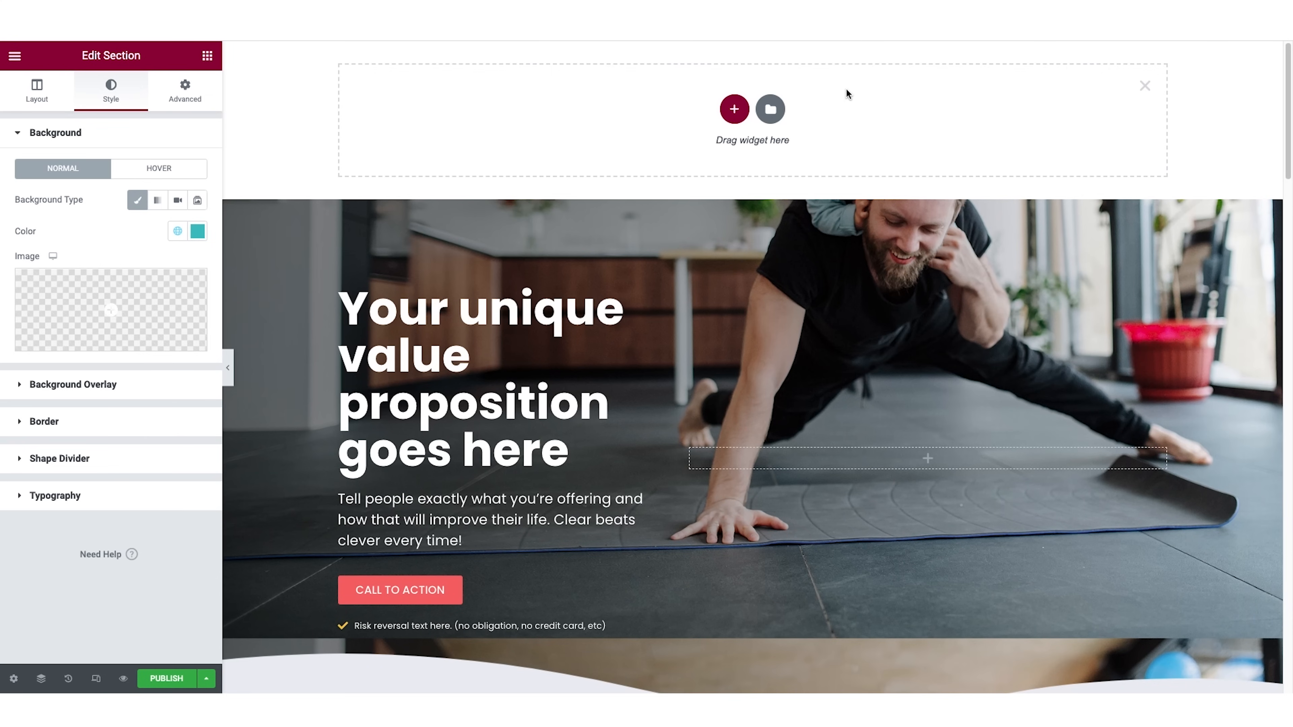
click(735, 109)
click(624, 147)
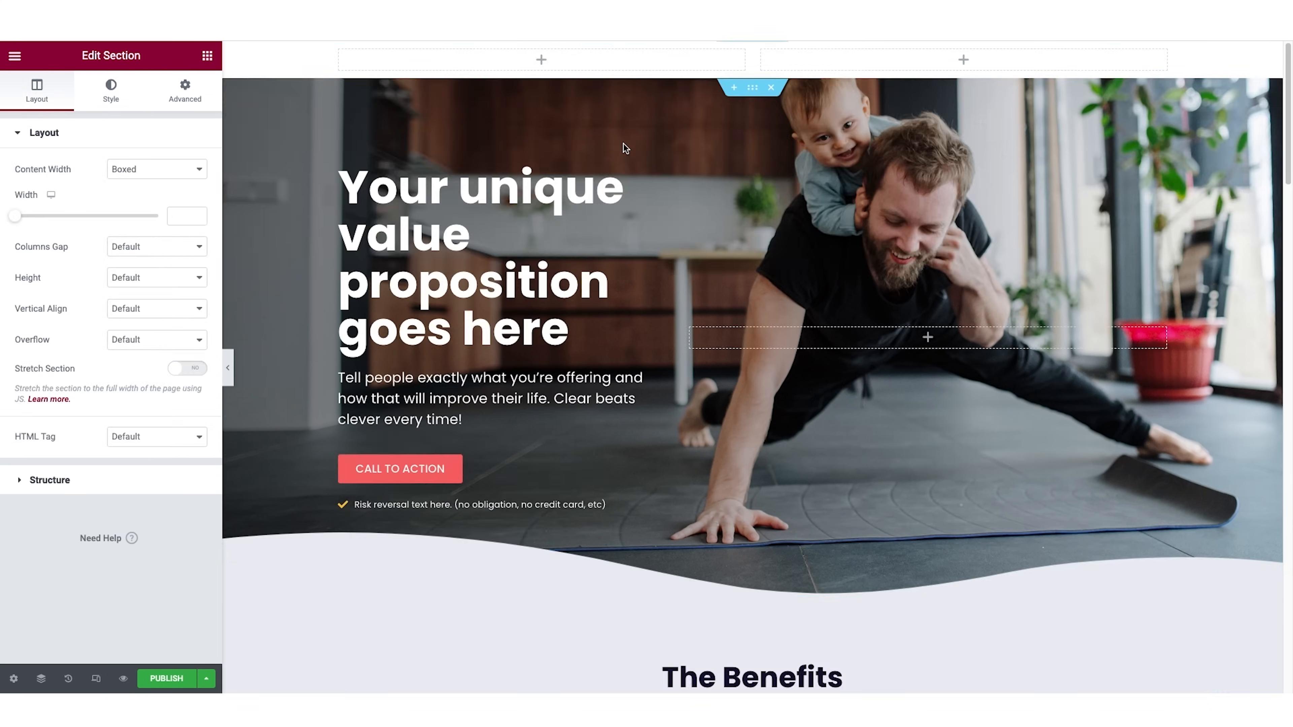
drag(752, 66, 469, 71)
Place an Image widget in the narrow header column and upload PikPng.com_overwatch-loot-box-png_1970973.png as its logo.
click(207, 56)
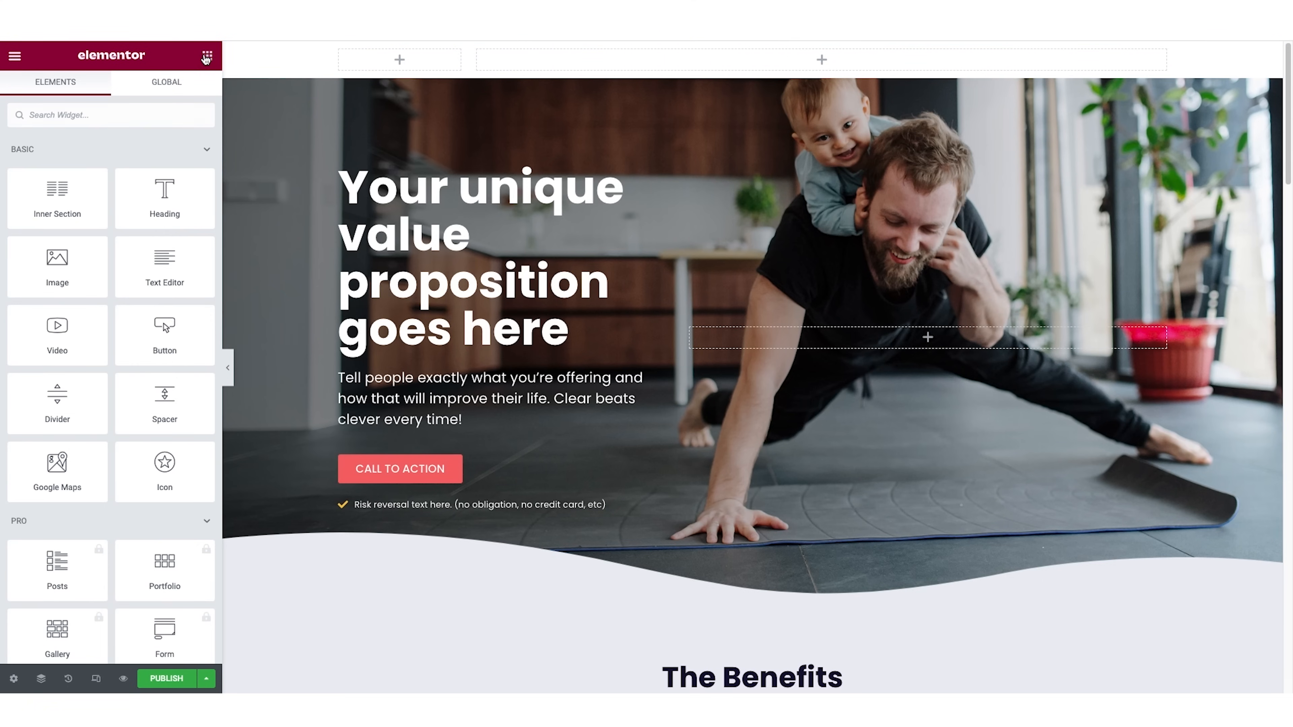
drag(52, 259, 400, 58)
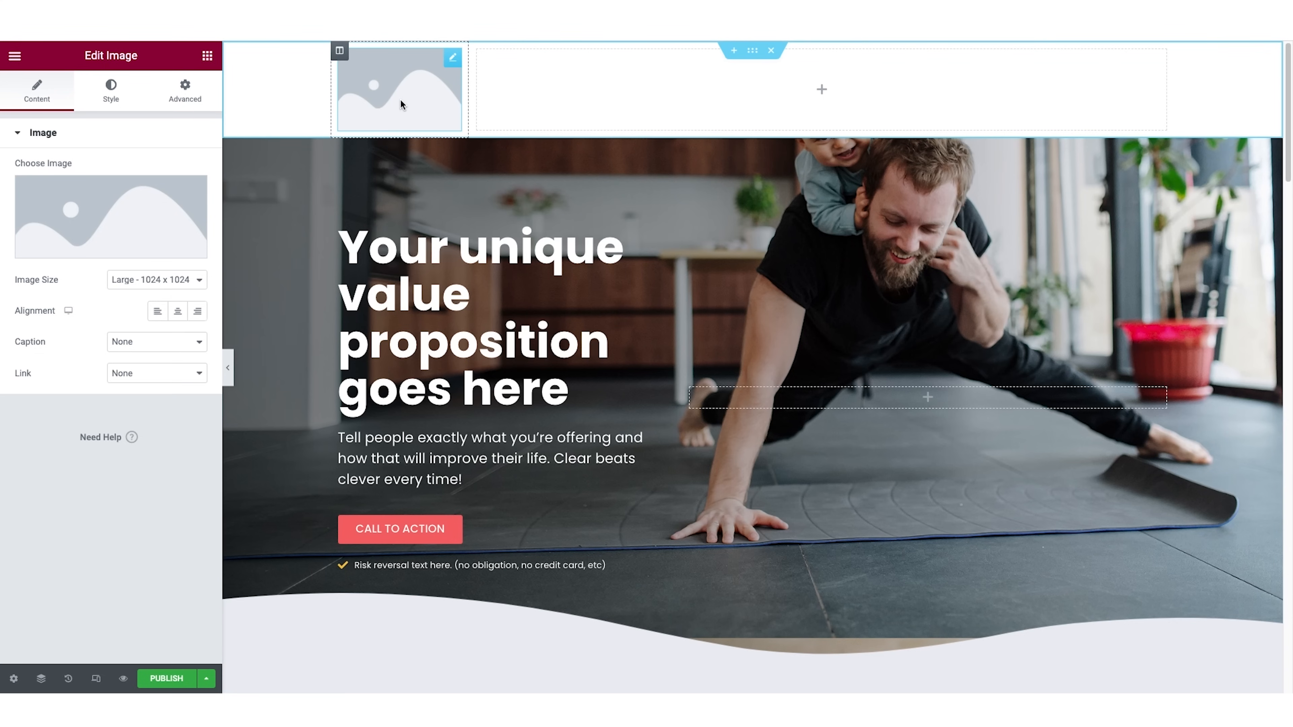
click(105, 248)
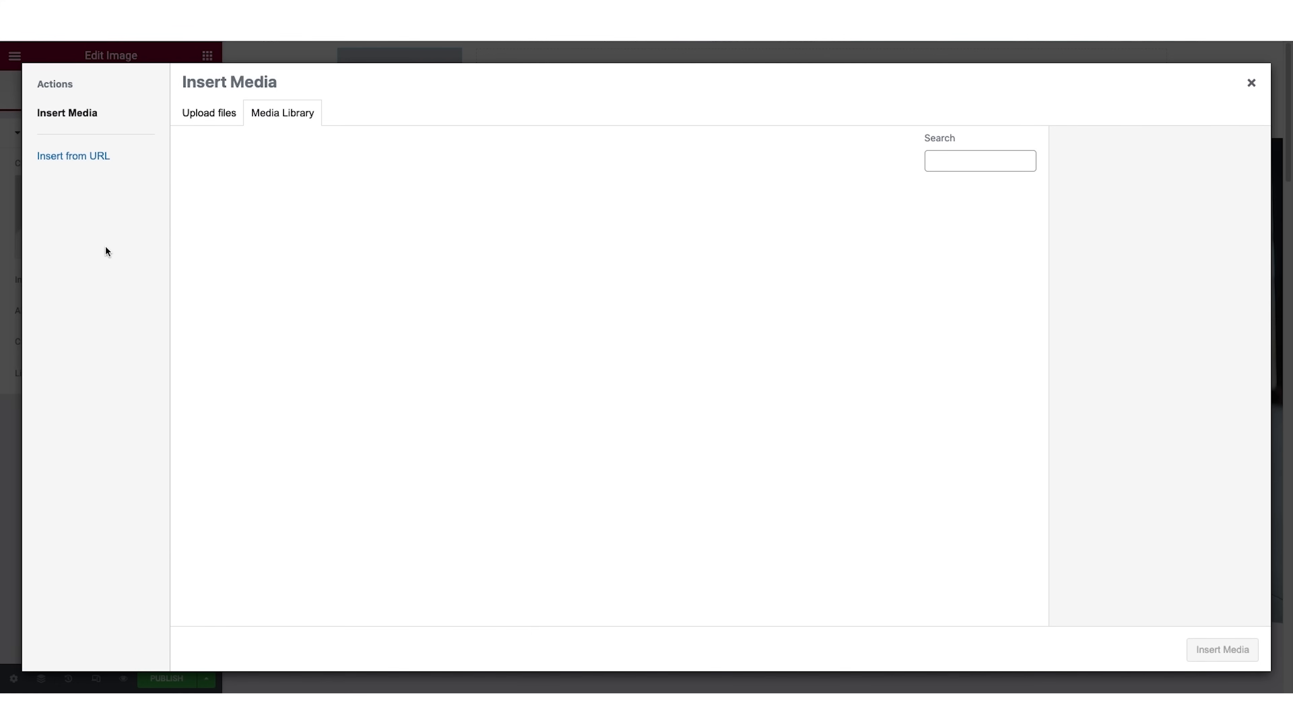
drag(1290, 164, 531, 203)
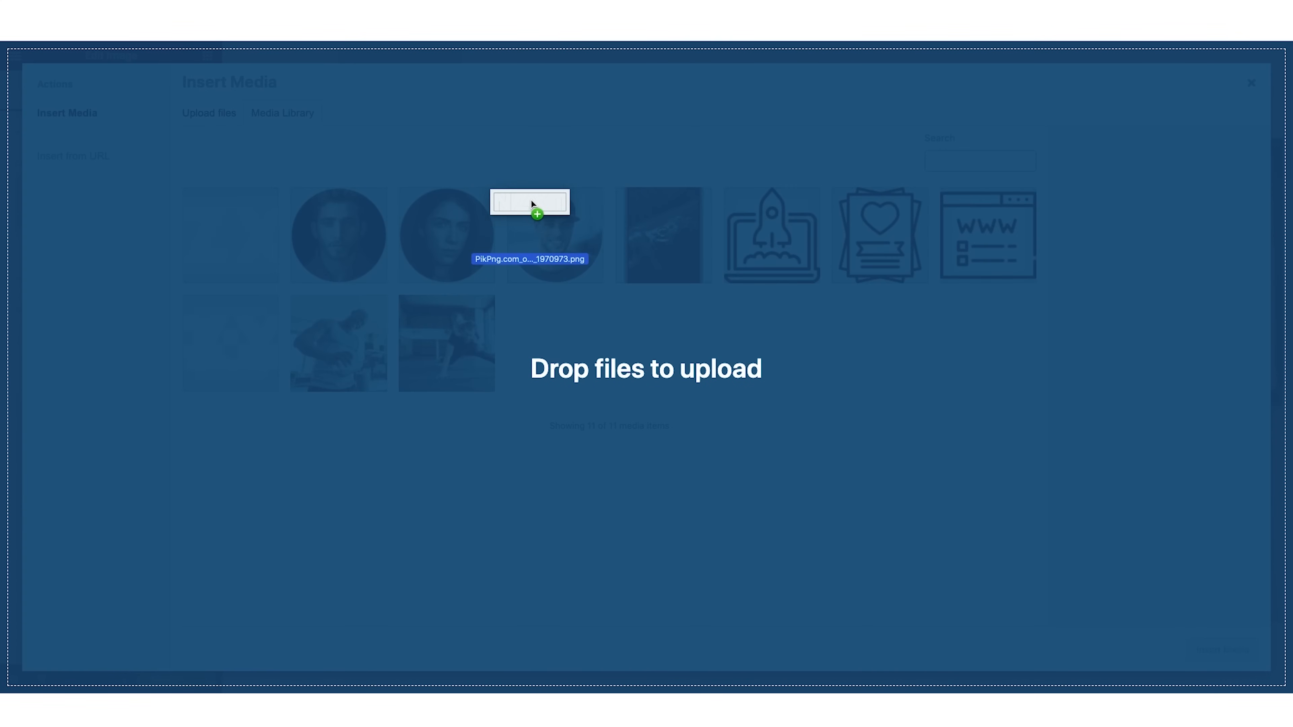
drag(530, 203, 531, 204)
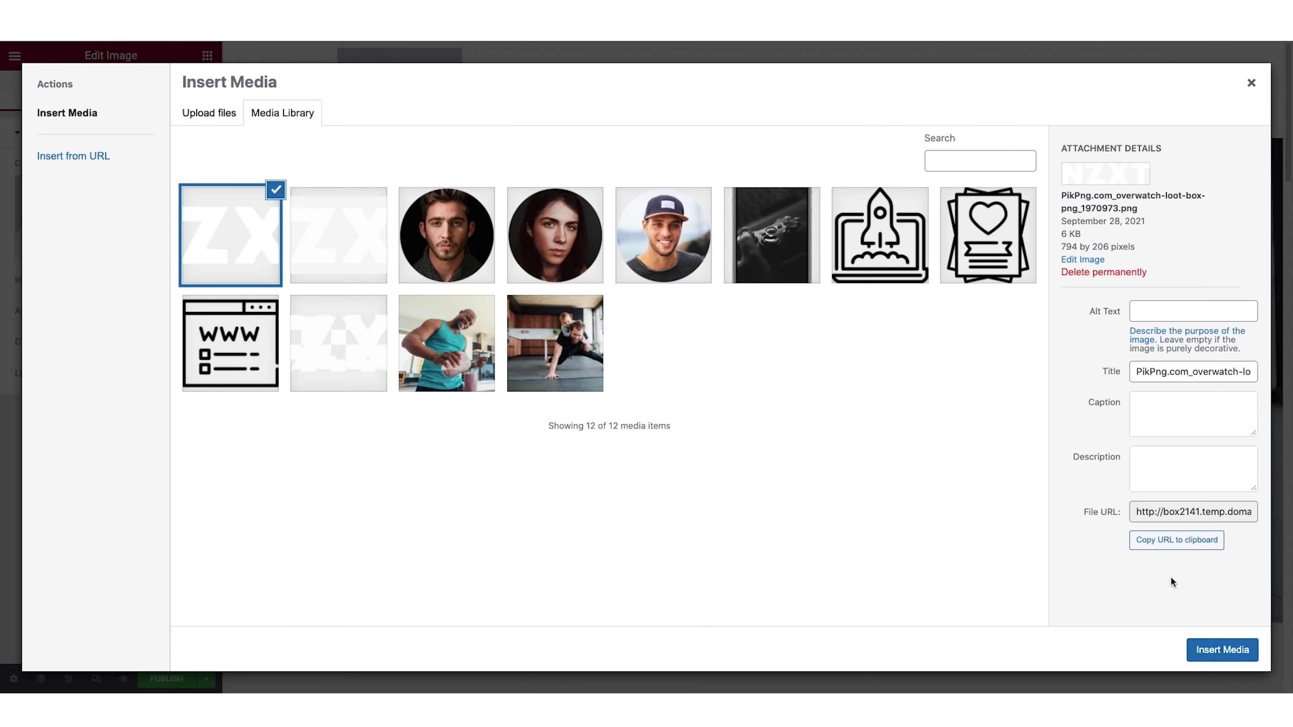
click(1235, 653)
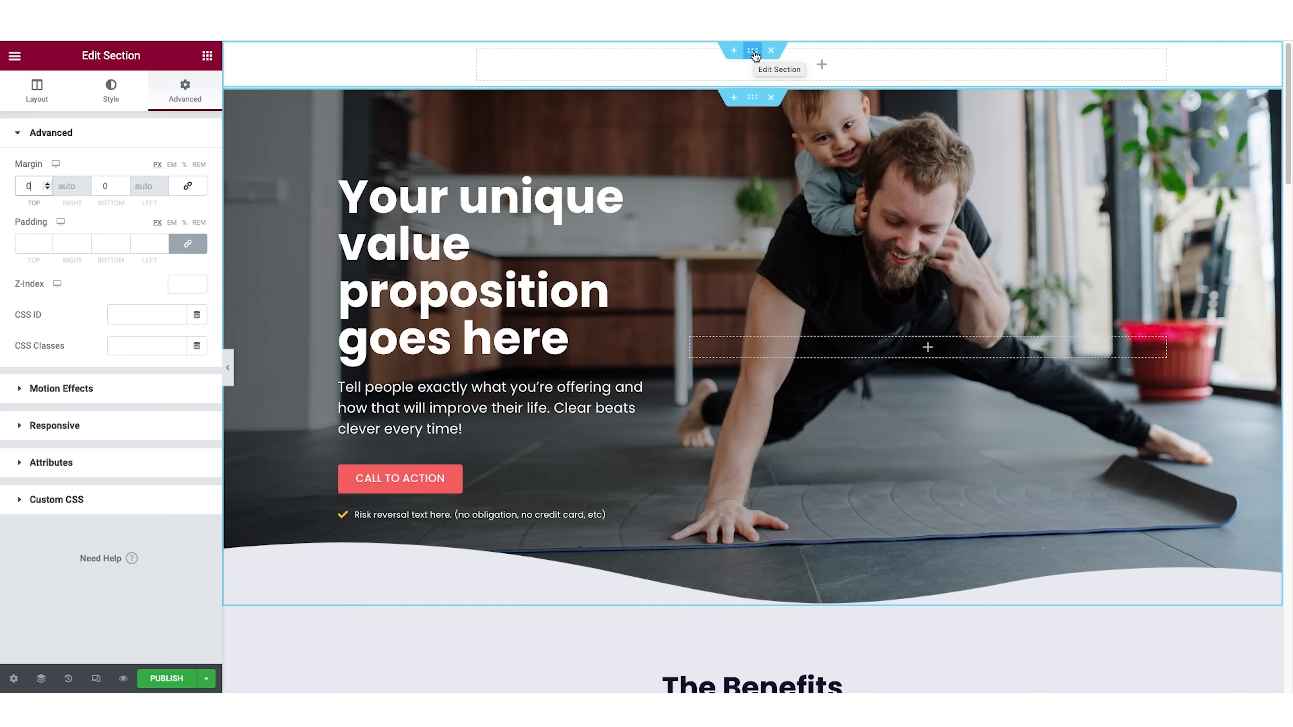
Set the Z-Index of the logo header section above the hero to 2.
click(753, 51)
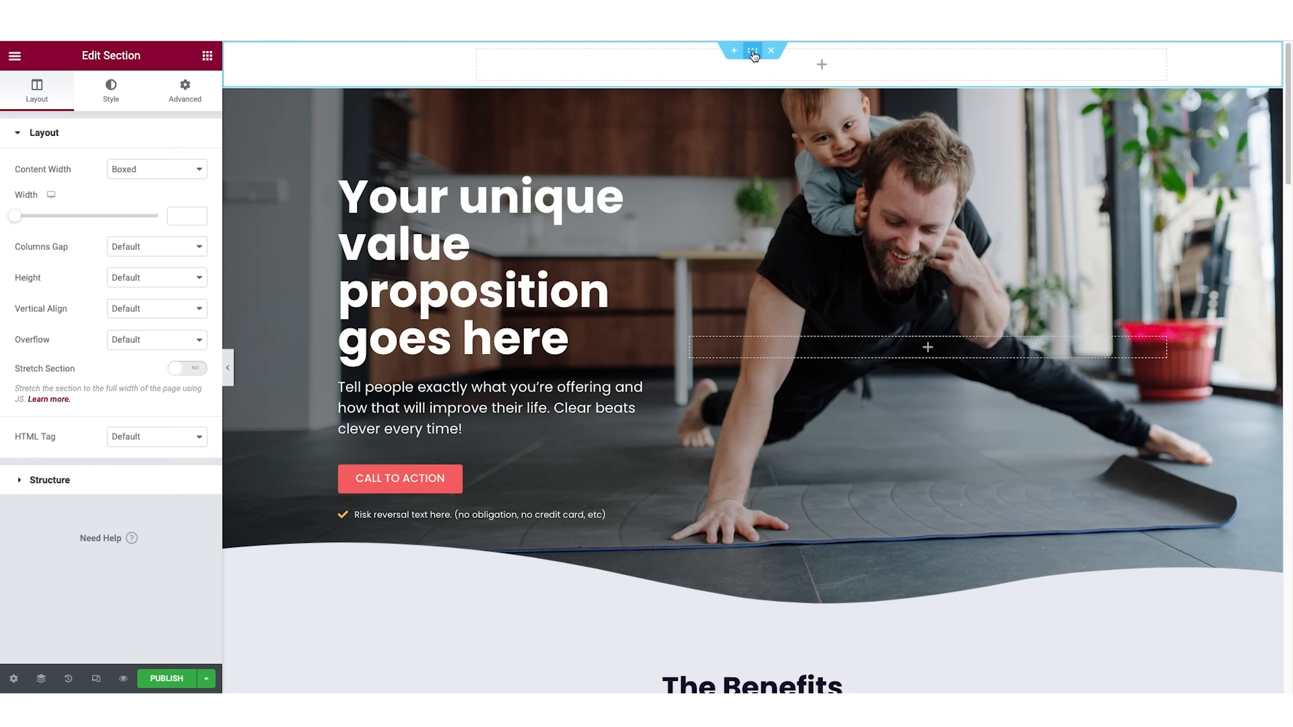
click(198, 102)
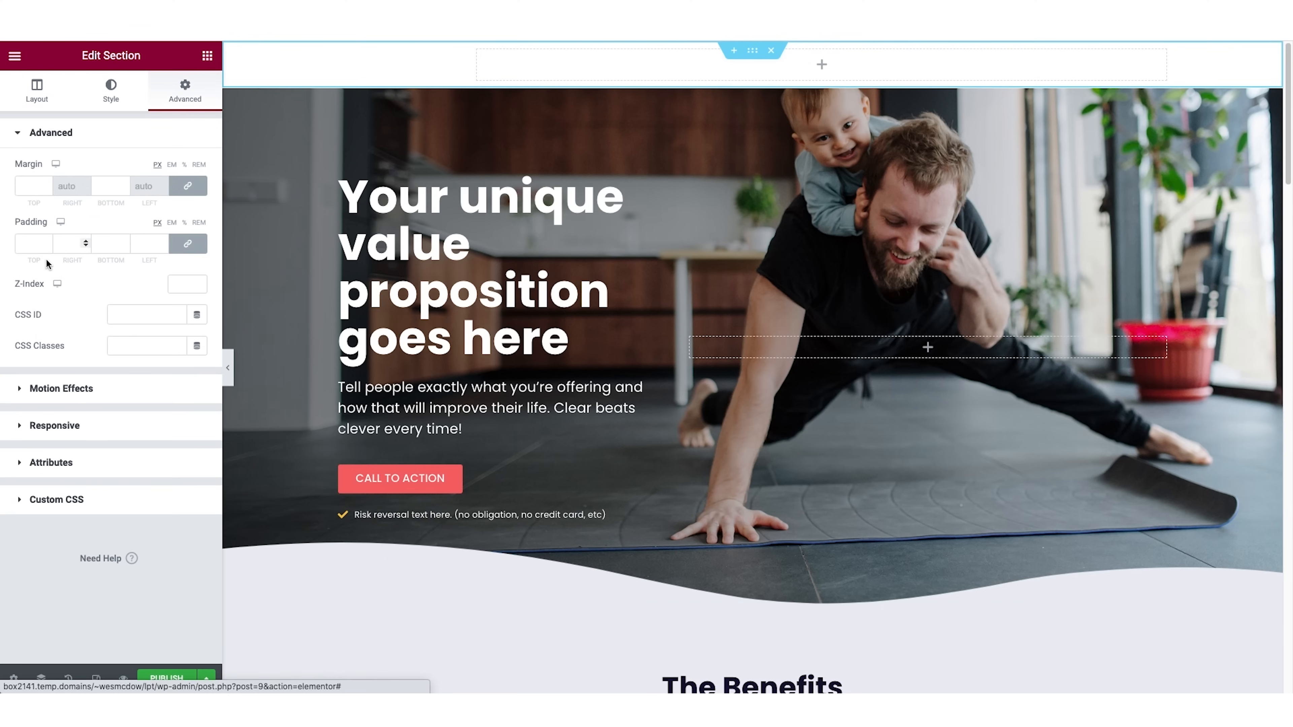
click(184, 284)
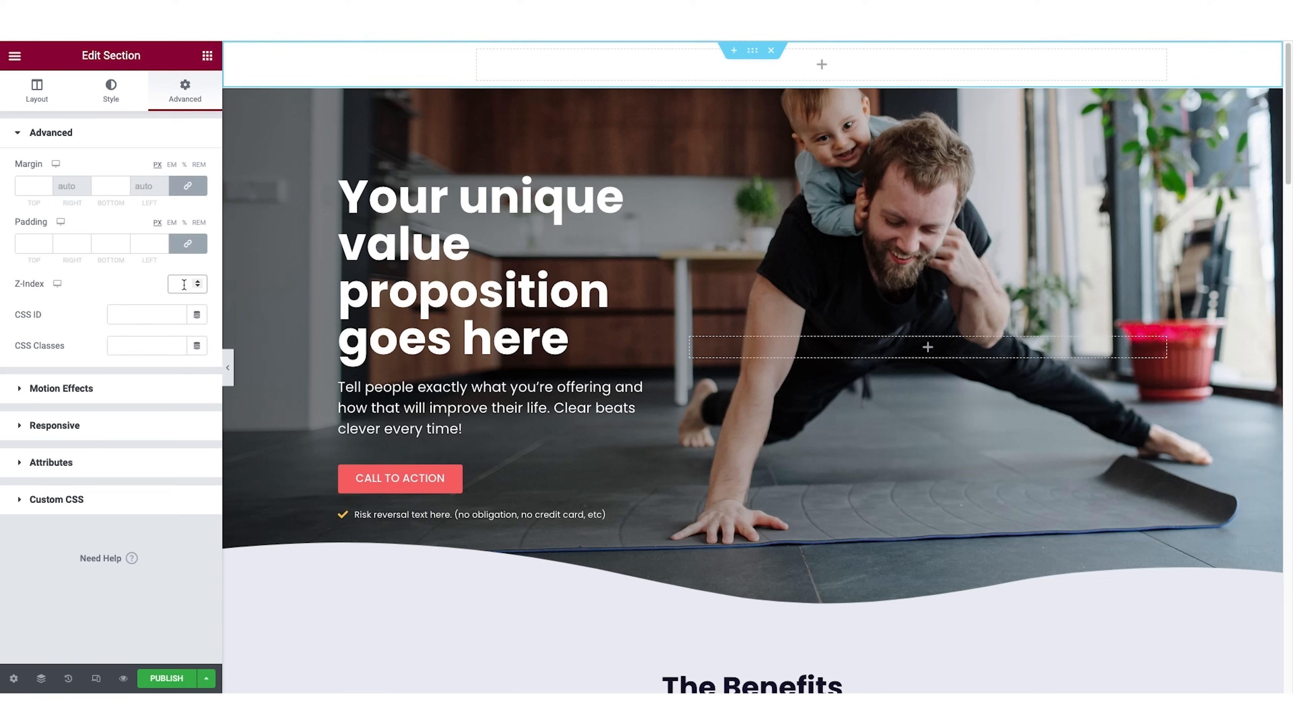
Give the hero section a top margin of -66 px so it slides up behind the logo header.
mouse_move(762, 110)
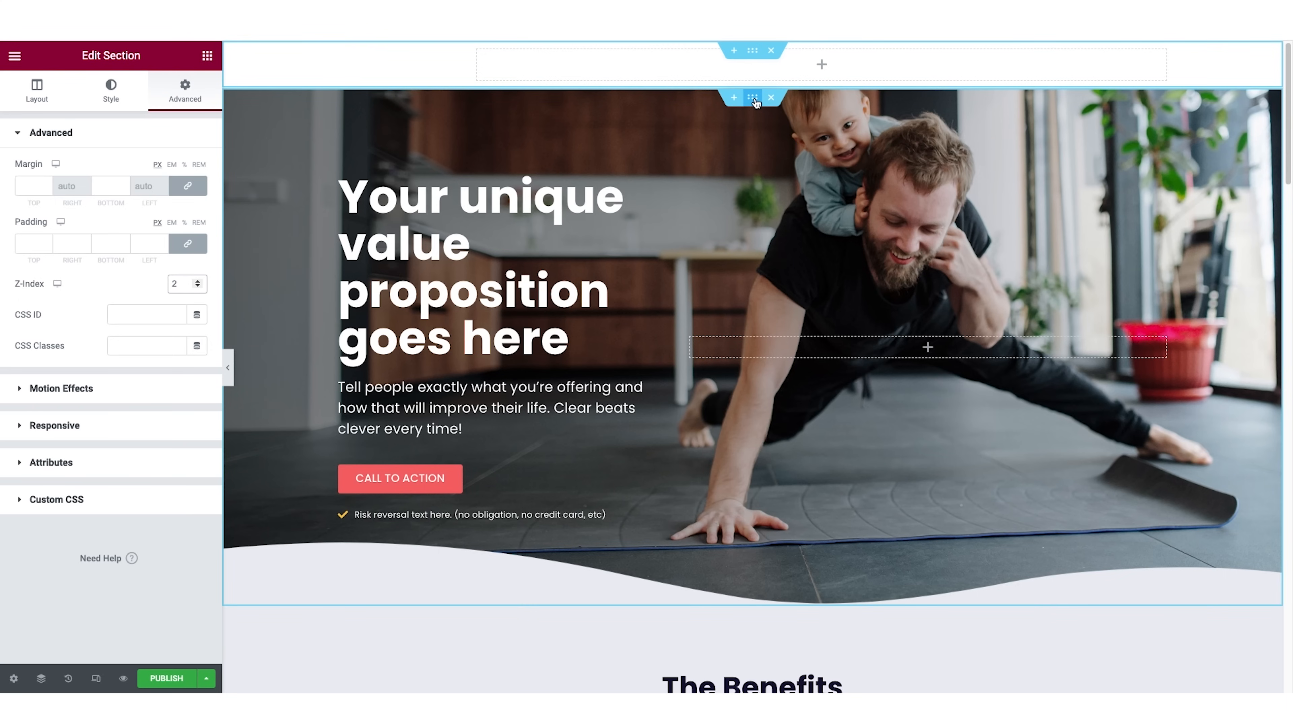
click(753, 99)
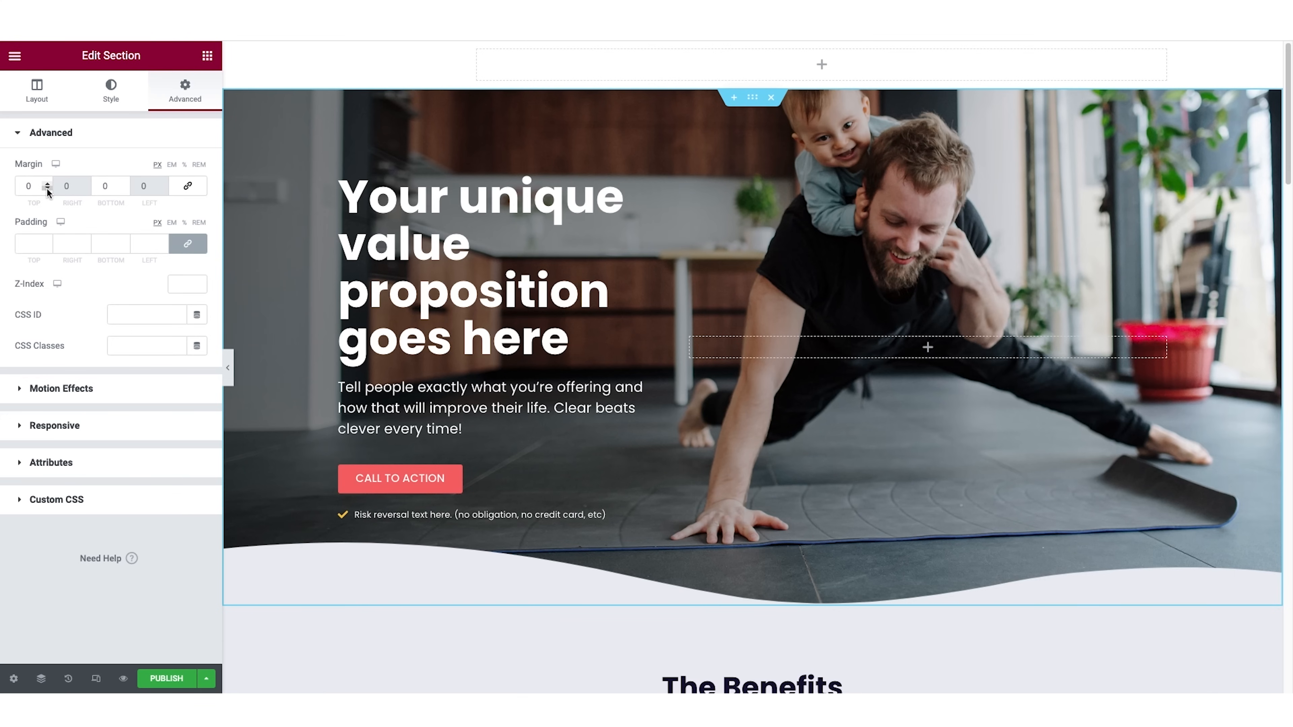
drag(48, 190, 47, 190)
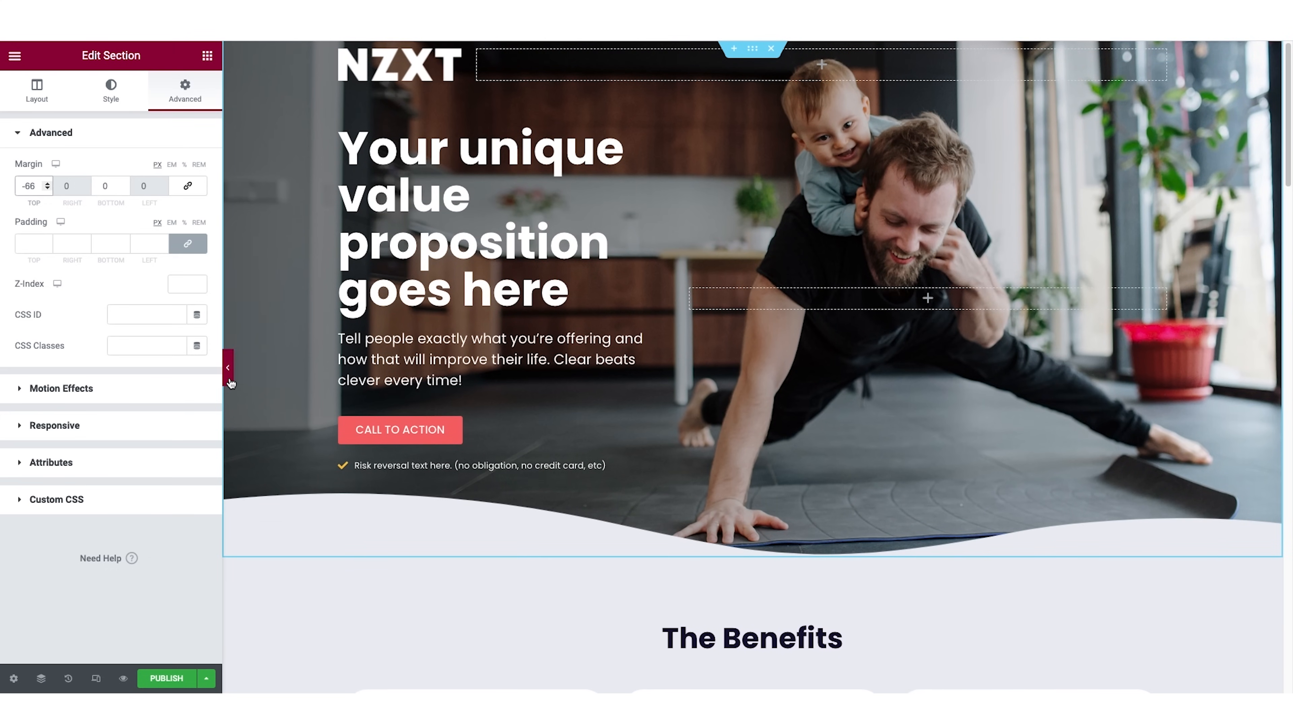
Narrow the logo column to shrink the NZXT logo, and check the header at full width with the editing panel hidden.
drag(467, 72, 426, 72)
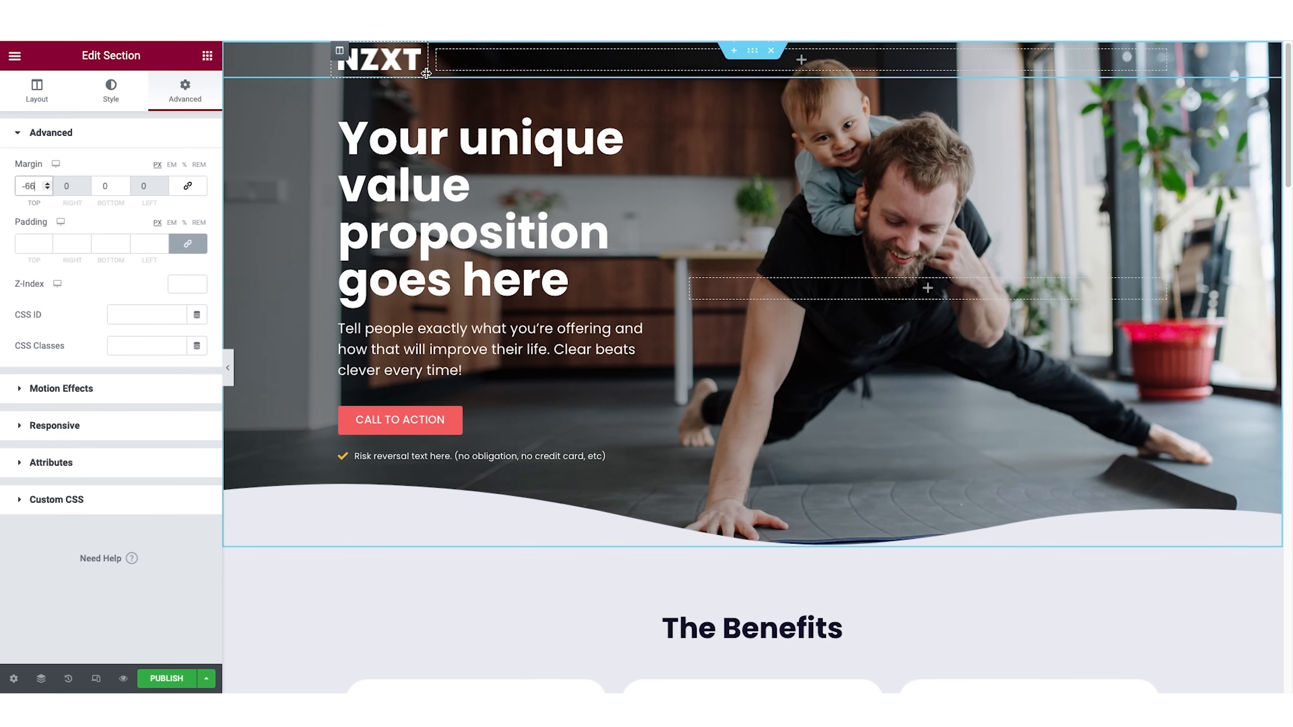
click(228, 368)
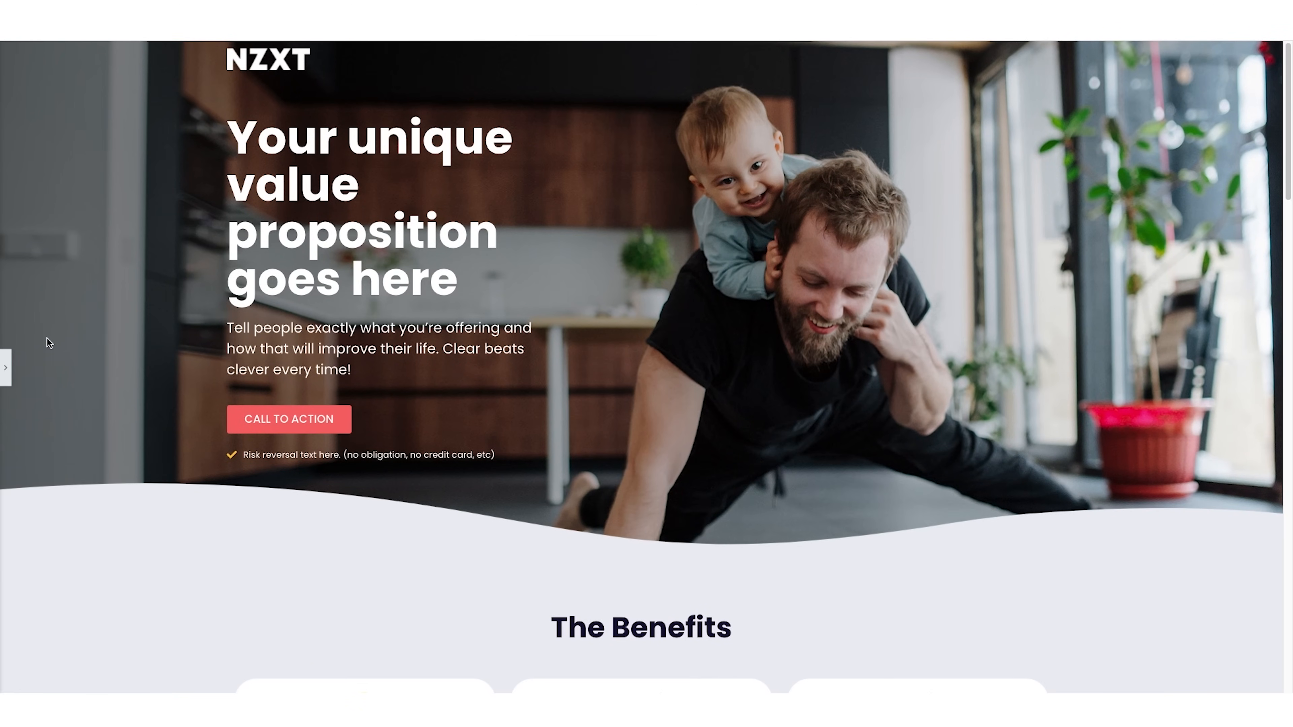
click(6, 367)
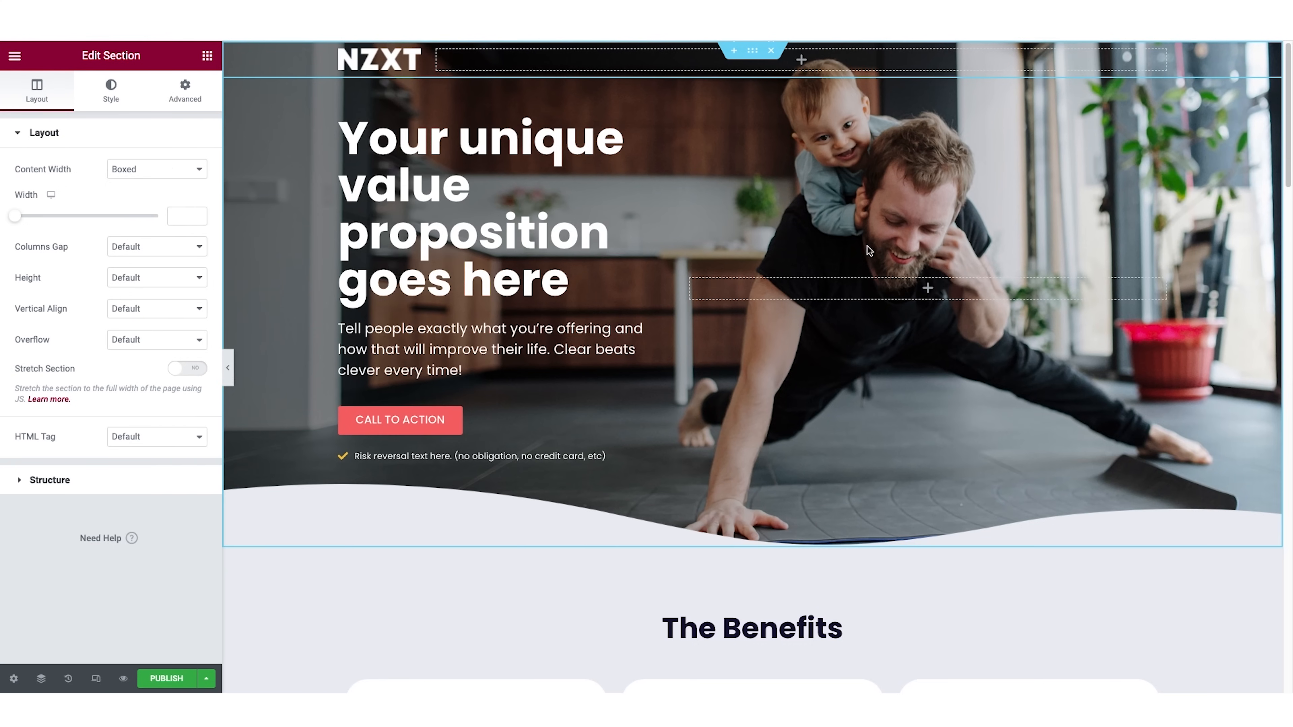
Increase the hero section's minimum height to 782 px.
right_click(832, 223)
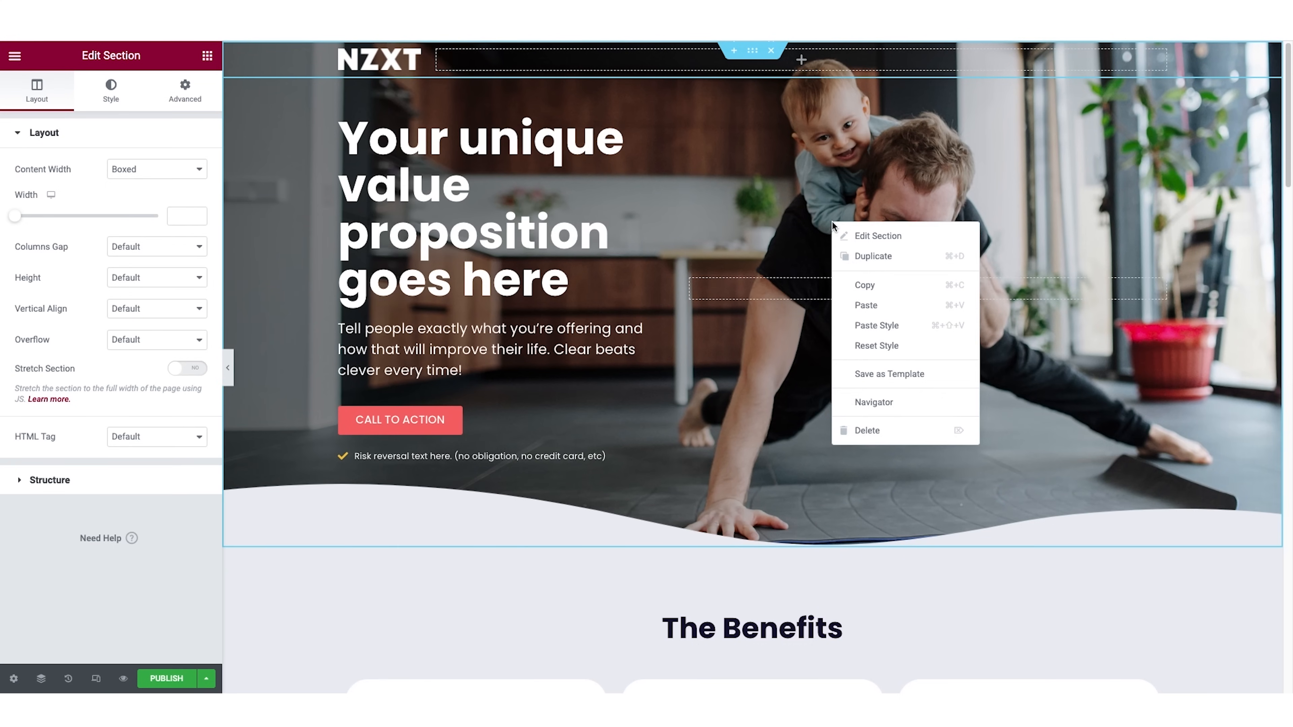
click(868, 237)
click(37, 92)
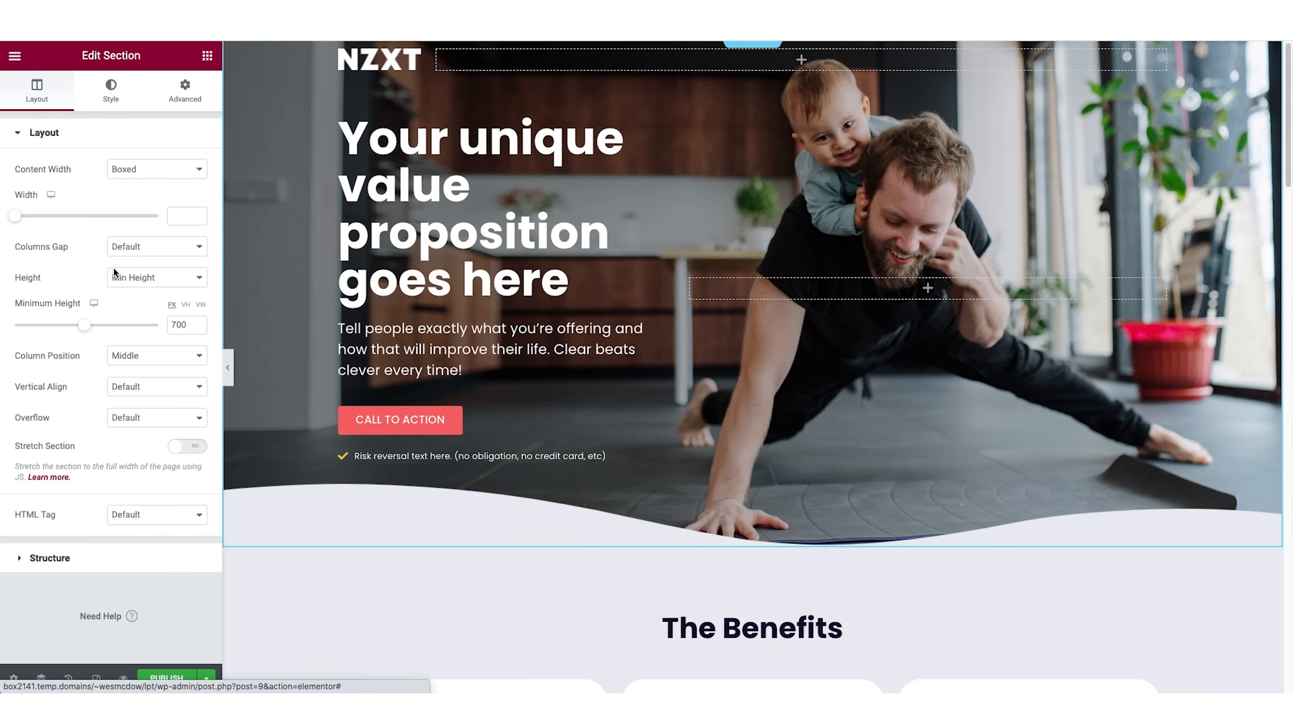
drag(84, 325, 93, 332)
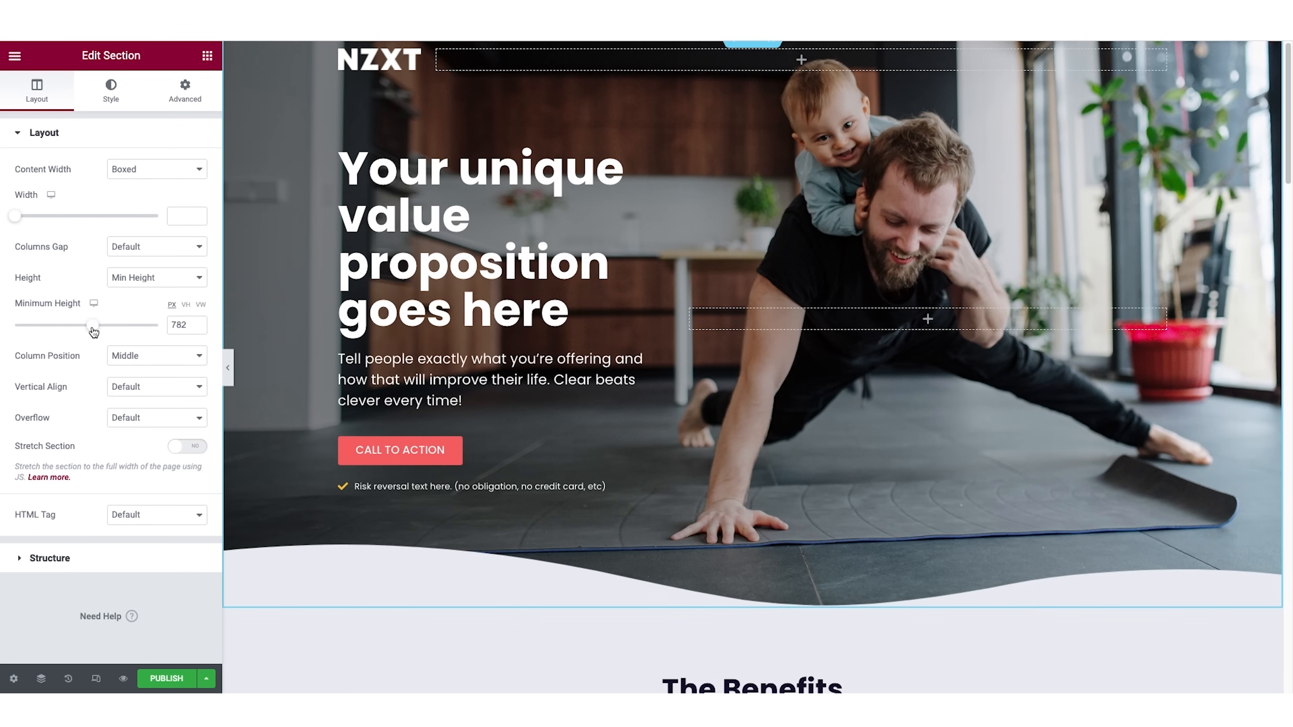
Review the page from the hero down to the social proof section at full width with the editing panel hidden.
click(228, 368)
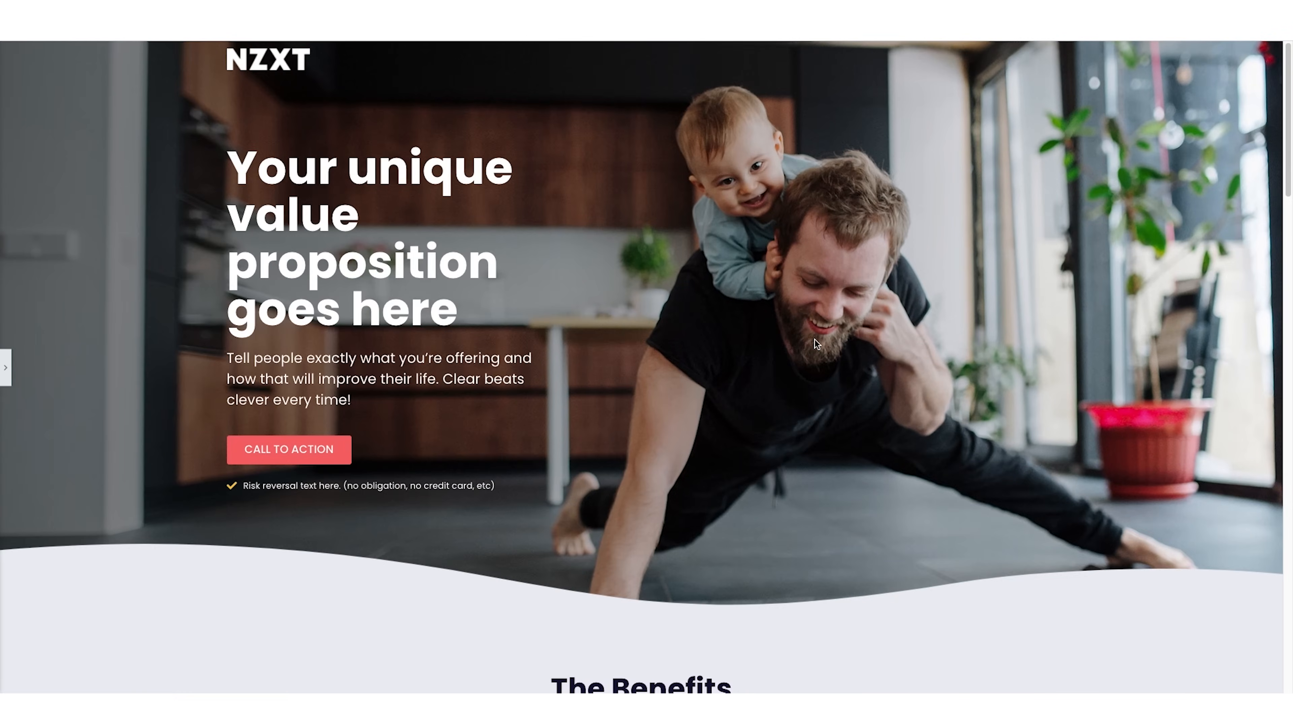
scroll(815, 340, down, 10)
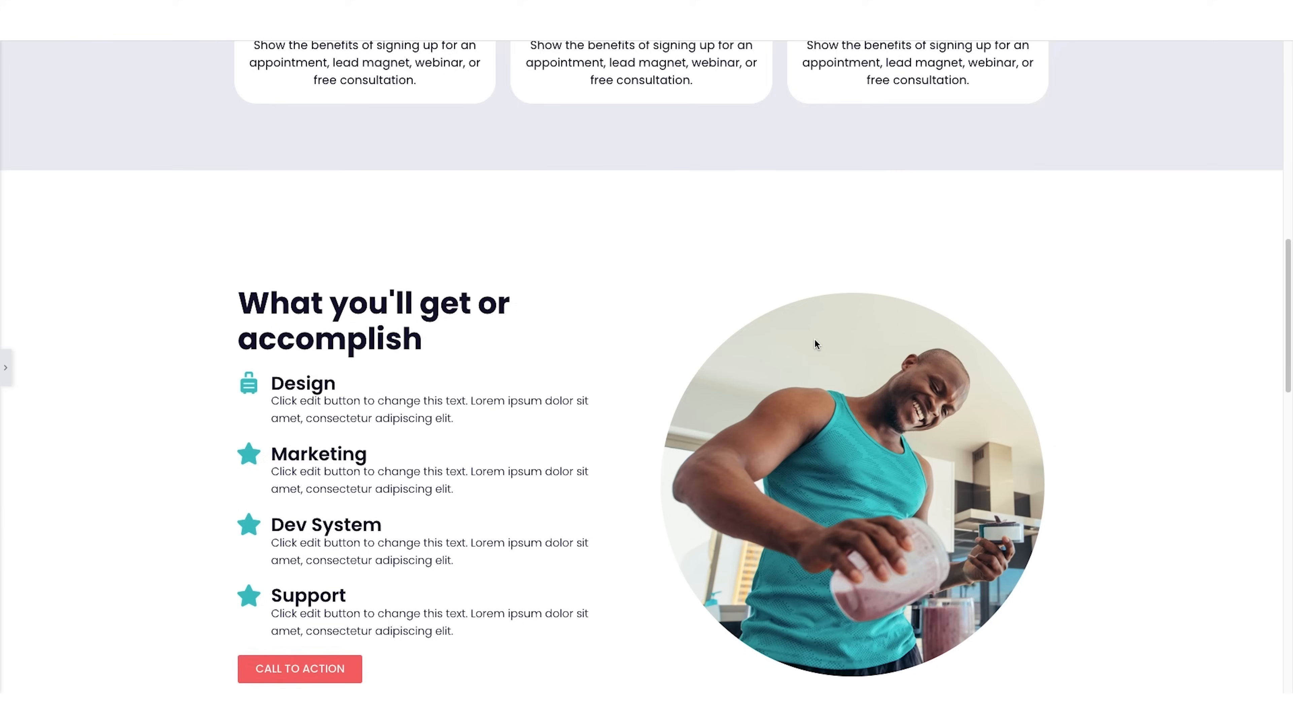
scroll(815, 342, down, 10)
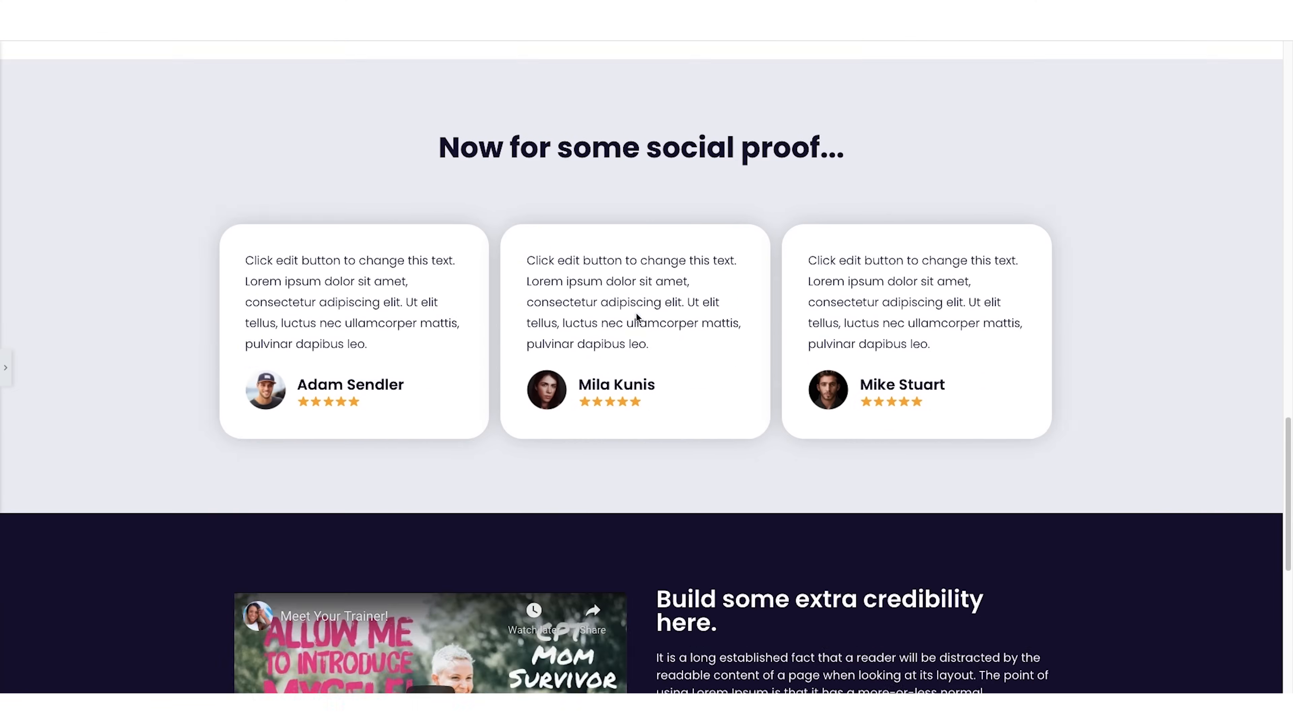